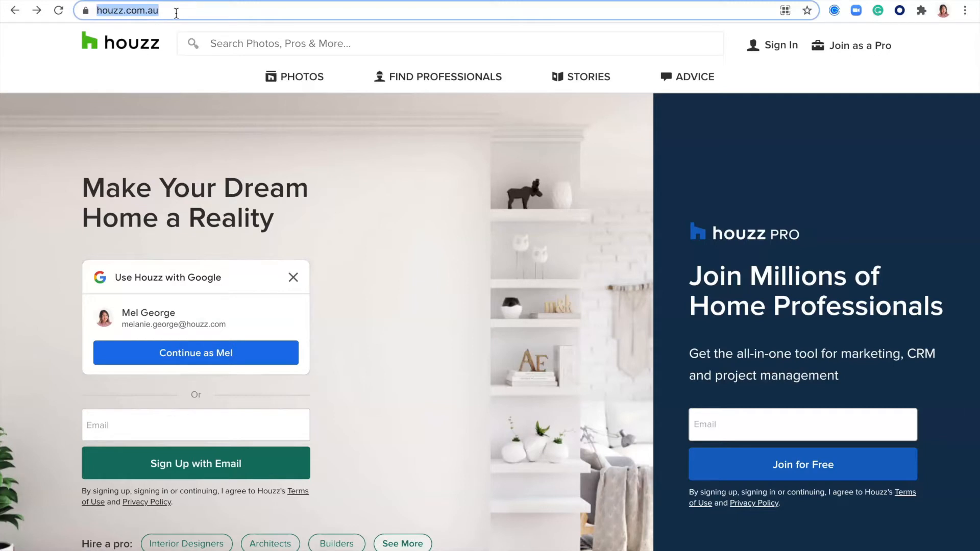
Check the site's .com.au web address, then go to the Houzz sign-in page
left_click(174, 12)
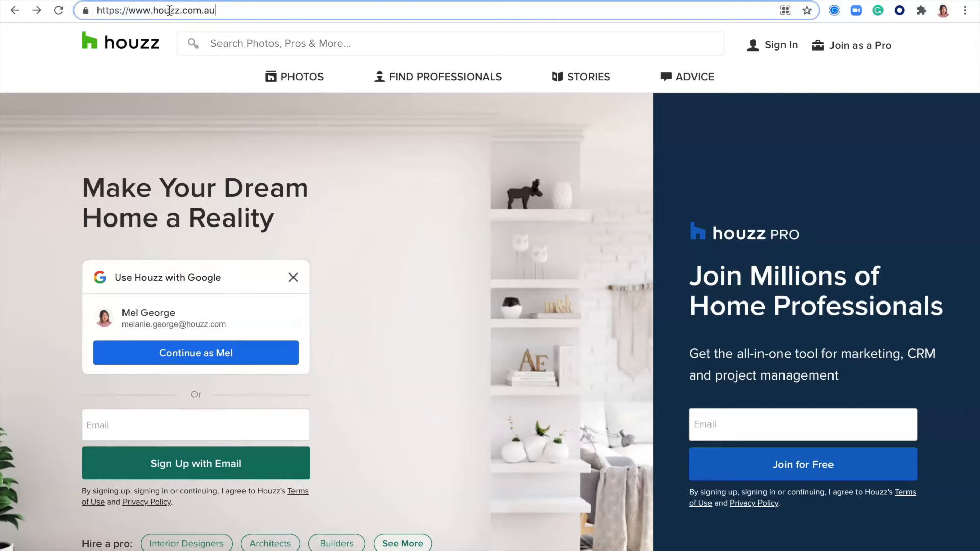
left_click_drag(198, 11, 213, 13)
left_click(808, 77)
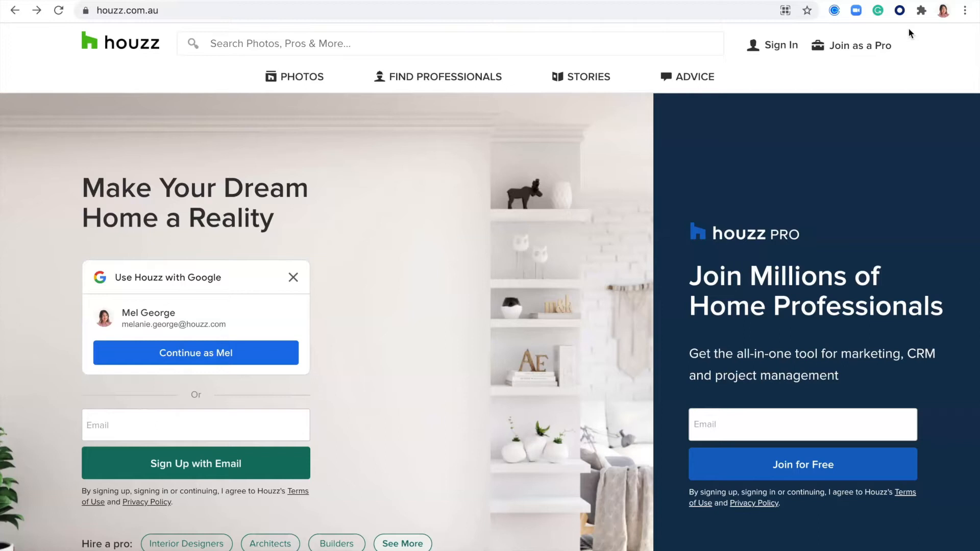
left_click(778, 45)
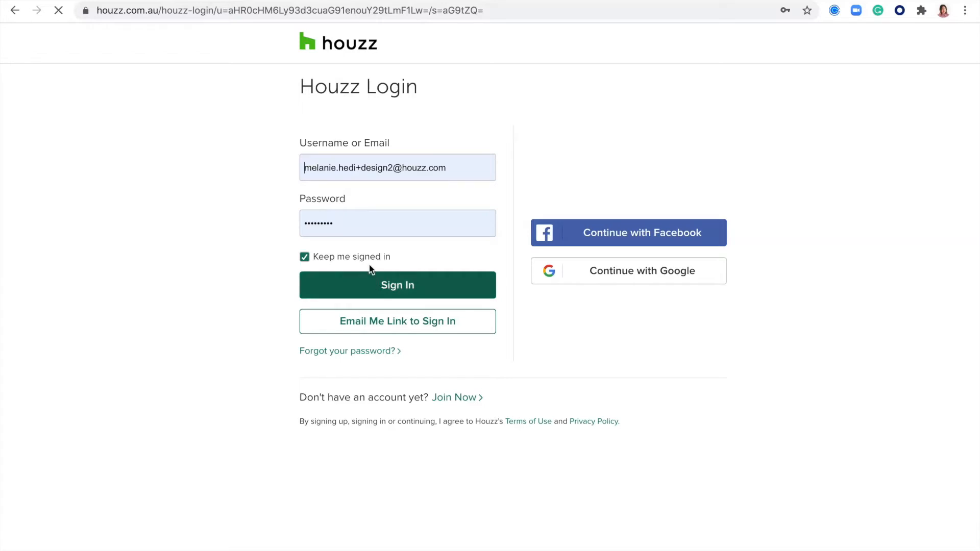
Clear an accidental text selection on the Submit a Request support form
left_click_drag(347, 202, 286, 205)
left_click(220, 260)
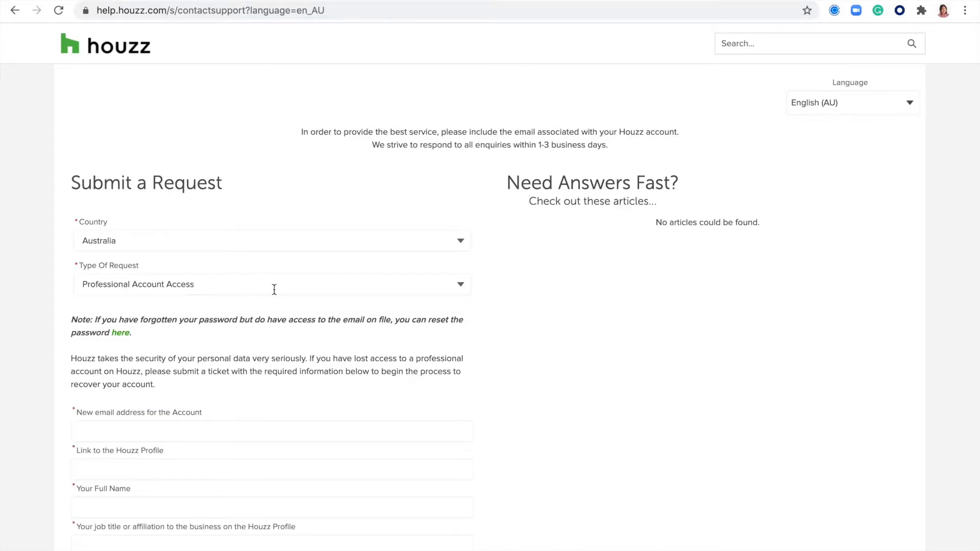
Scroll down the support form to the reCAPTCHA, then back to the top
scroll(434, 343, "down", 10)
scroll(434, 342, "down", 7)
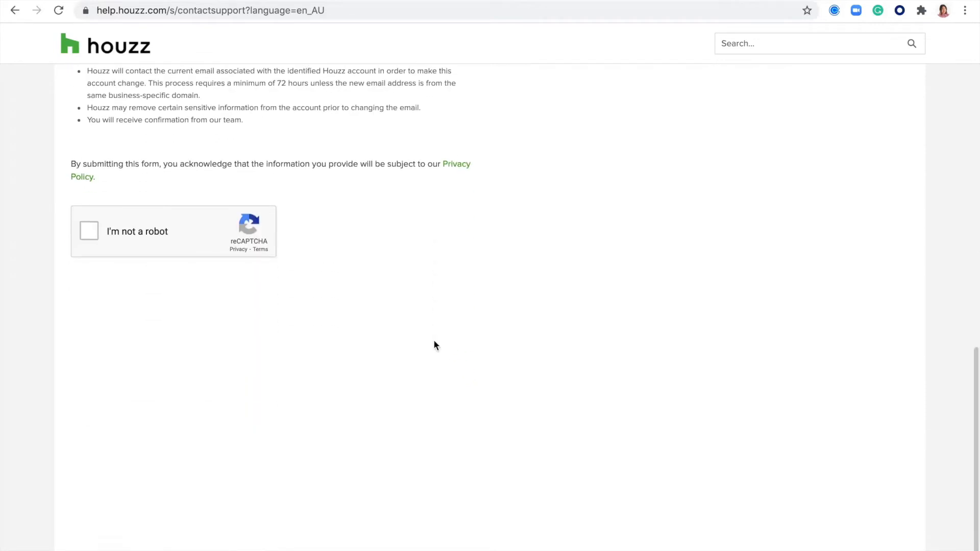
scroll(434, 341, "up", 2)
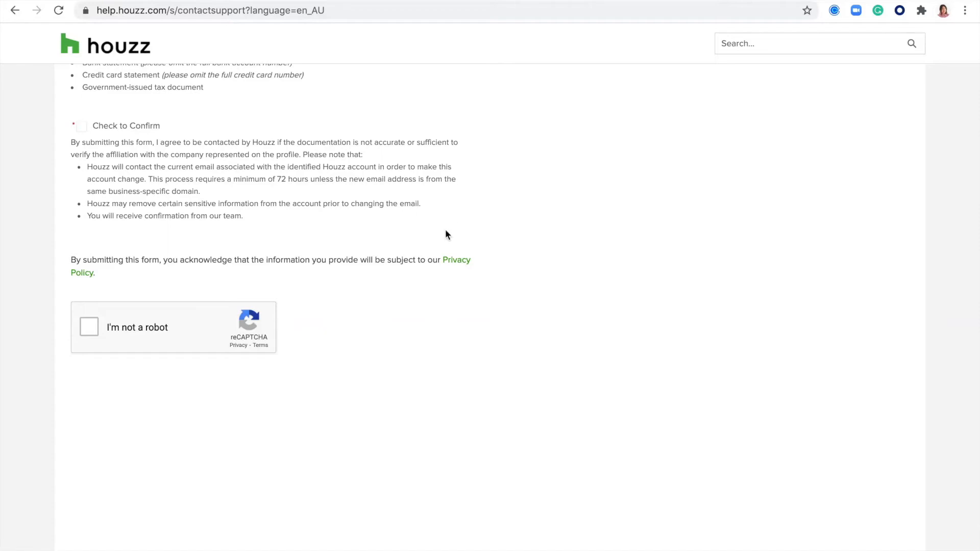
scroll(445, 235, "up", 15)
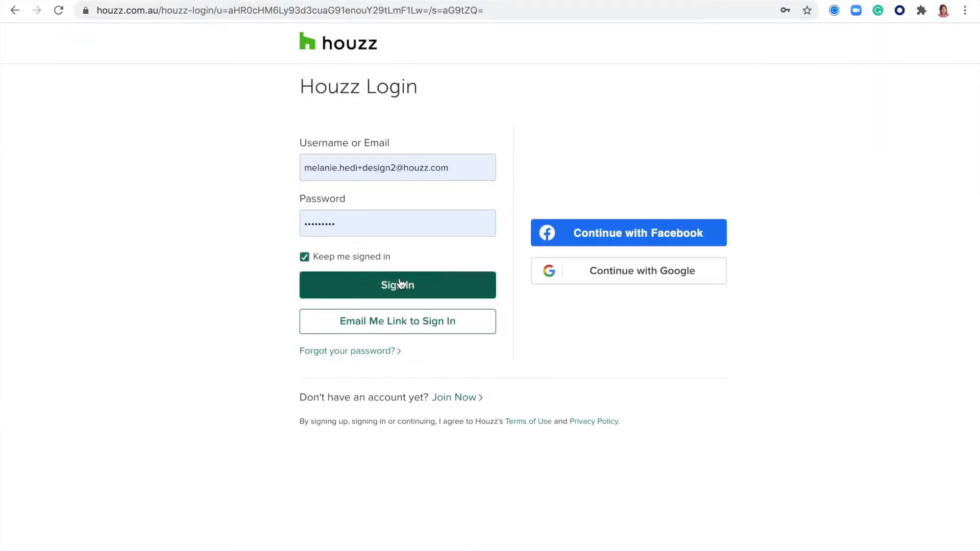
Sign in to the M&H Build and Co business account and view its profile page
left_click(419, 286)
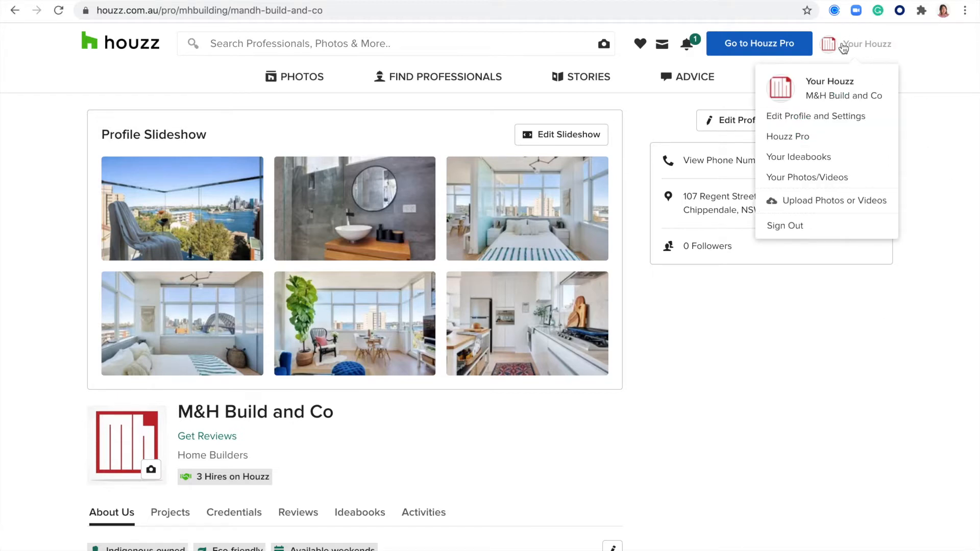
scroll(738, 311, "down", 3)
scroll(738, 311, "up", 3)
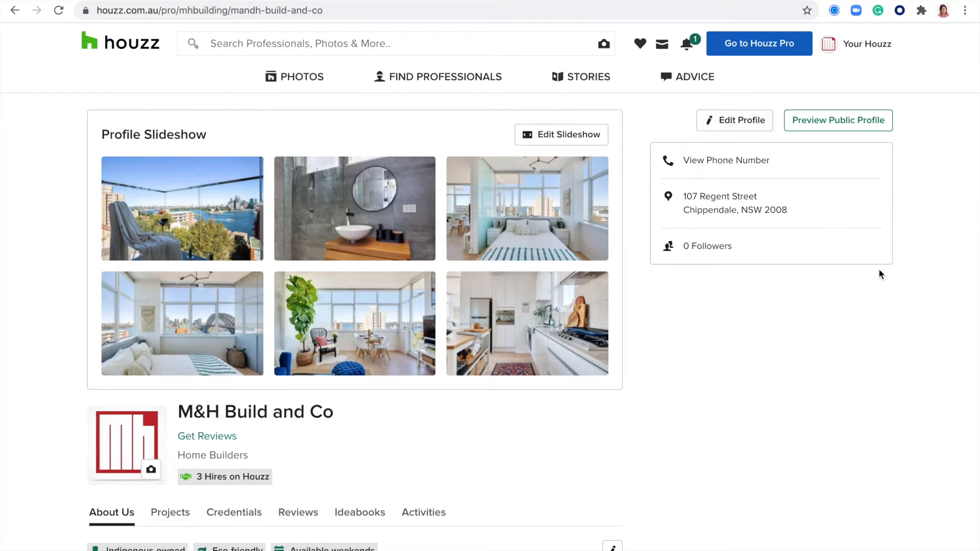
left_click(827, 125)
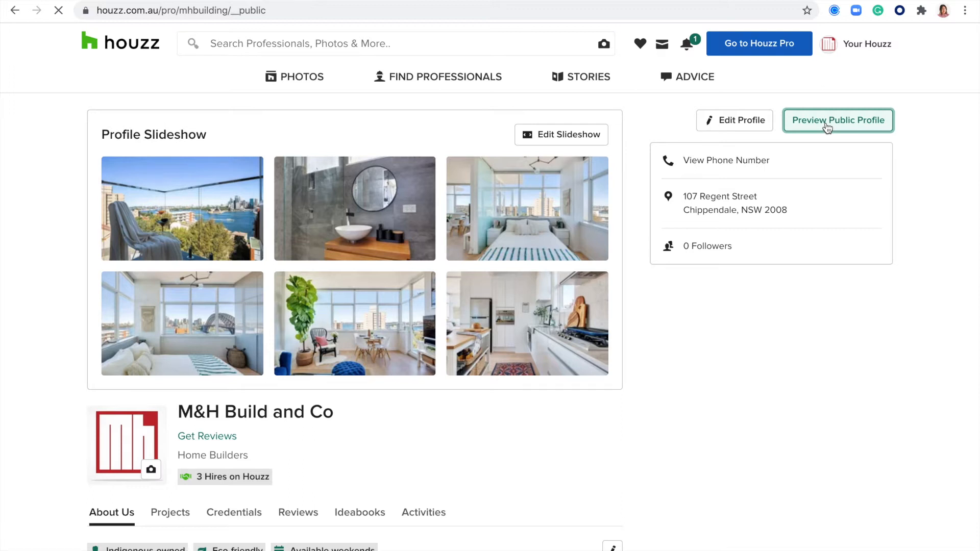
Scroll through the public M&H Build and Co profile, then return to the private view
scroll(305, 306, "down", 8)
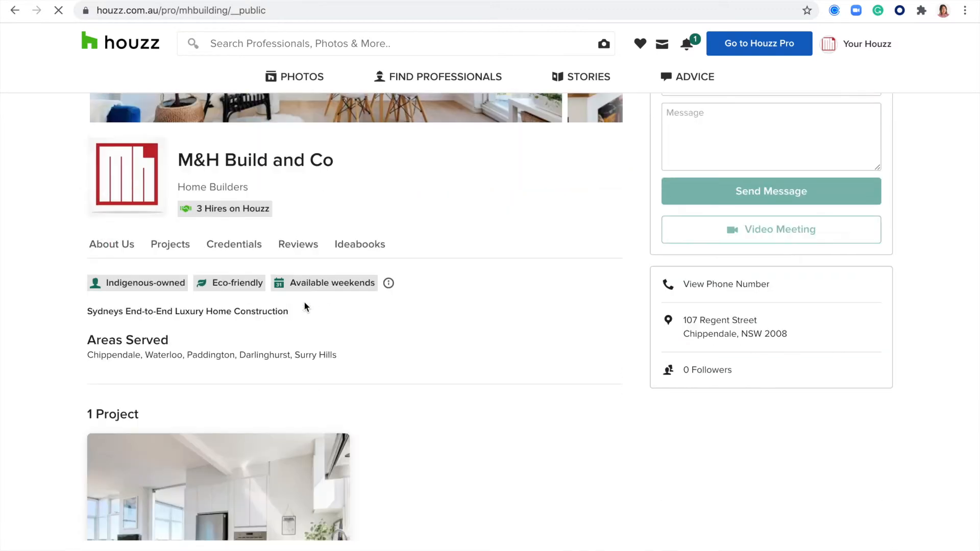
scroll(306, 306, "up", 7)
scroll(304, 306, "up", 2)
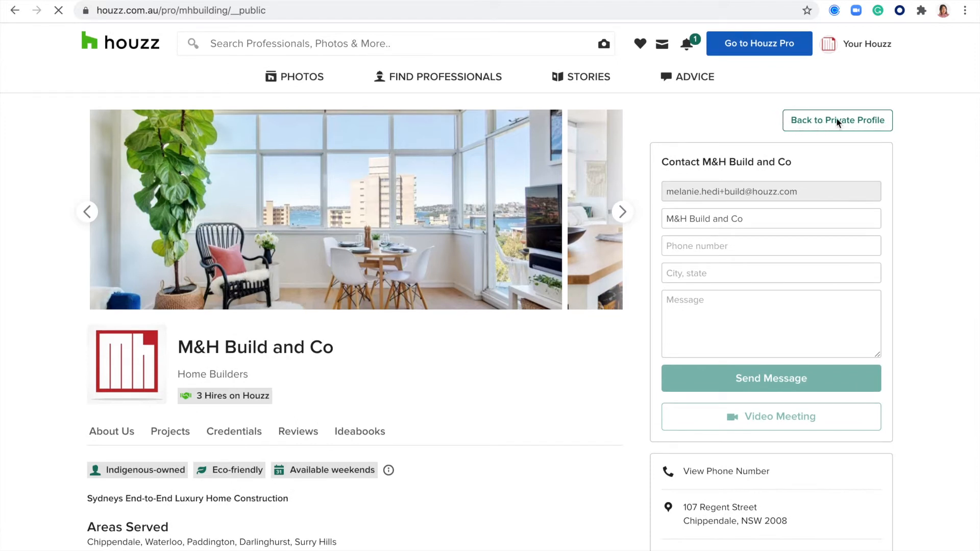
left_click(819, 122)
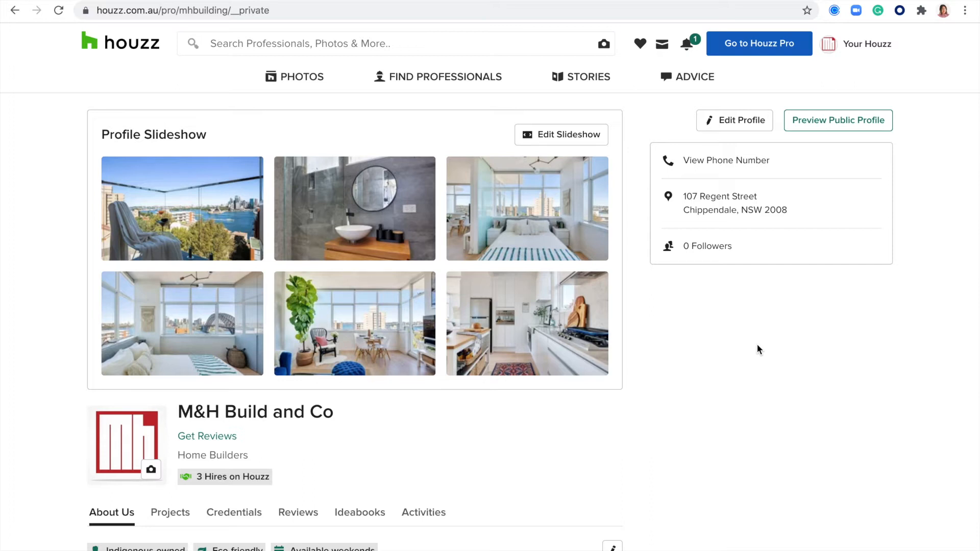
Play the About Us highlight video, then open it in the video editor
scroll(393, 376, "down", 6)
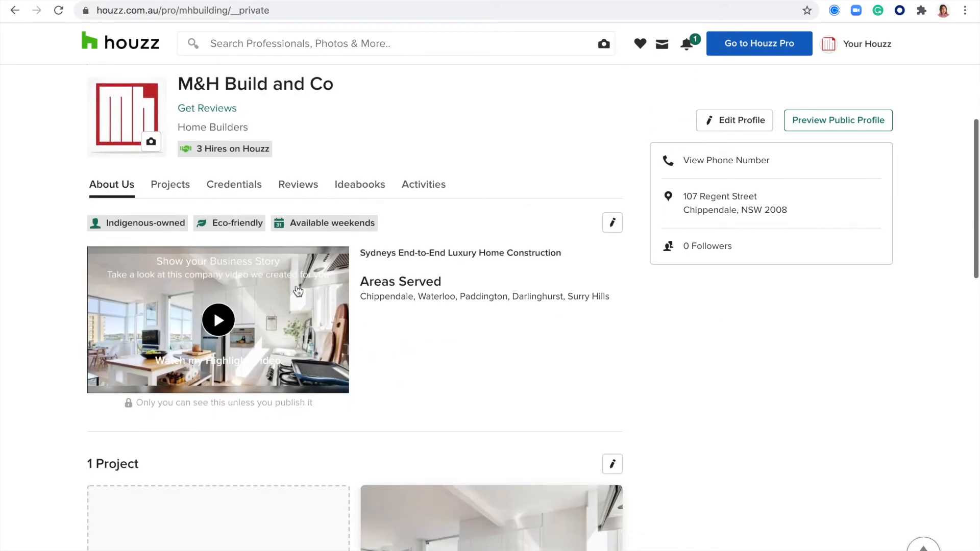
left_click(218, 320)
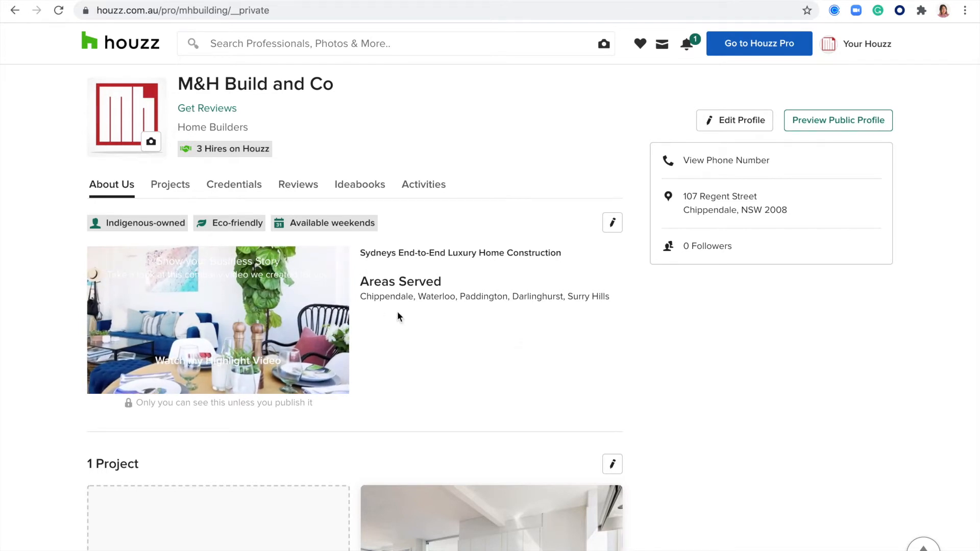
scroll(390, 309, "up", 1)
left_click(211, 361)
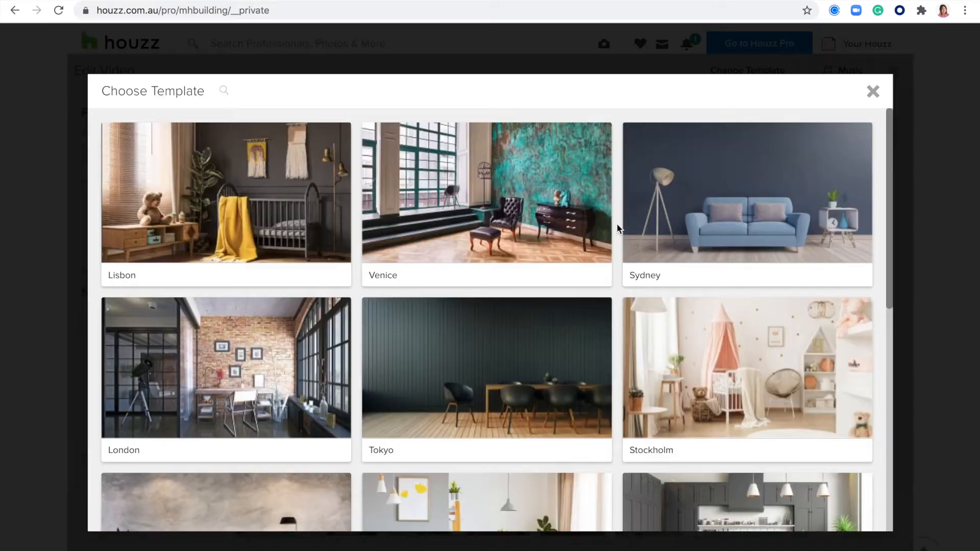
Apply the Sydney template to the highlight video and browse its background music list
scroll(627, 300, "down", 5)
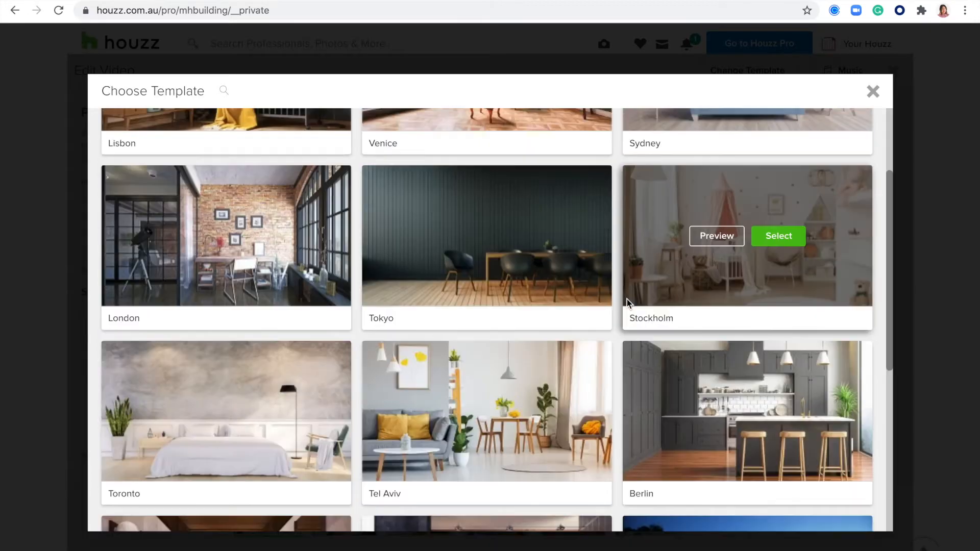
scroll(627, 299, "up", 5)
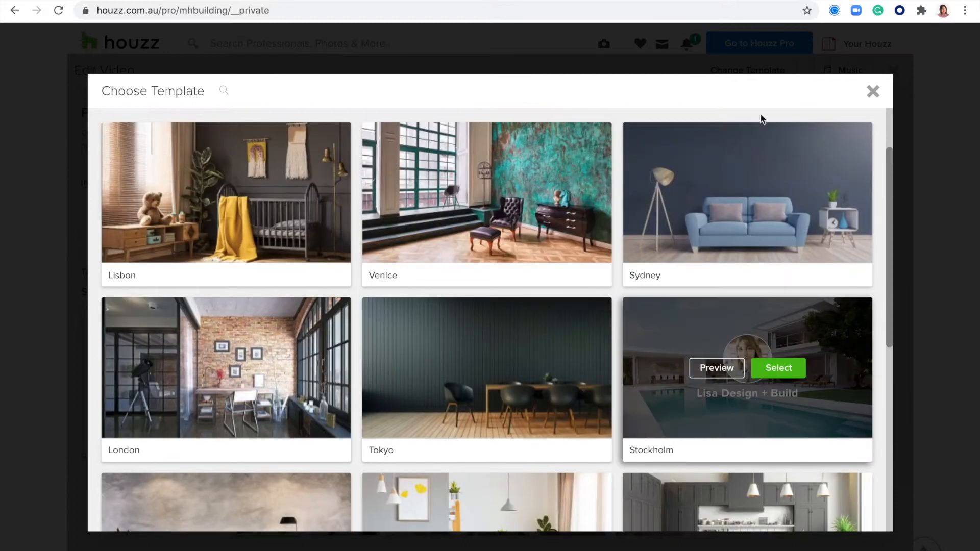
left_click(780, 191)
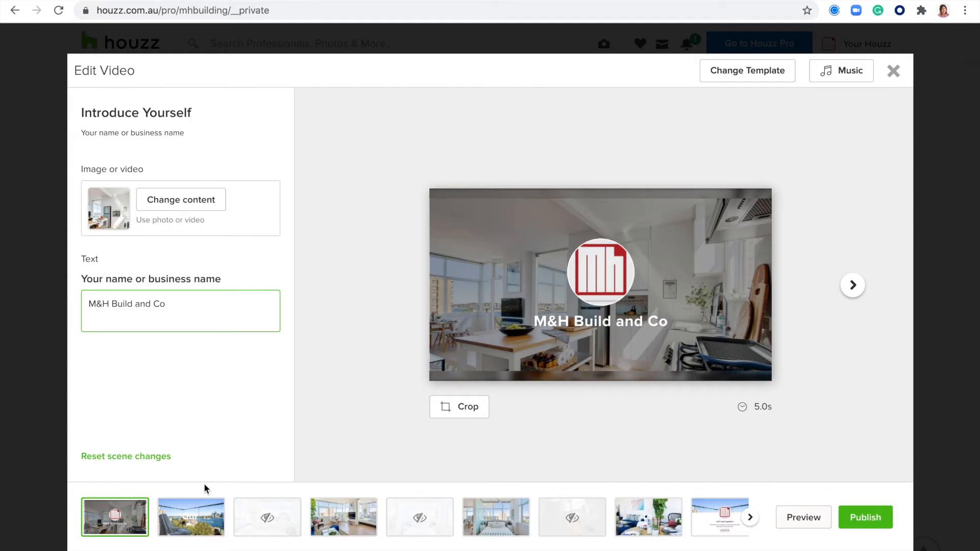
mouse_move(595, 528)
left_click(840, 76)
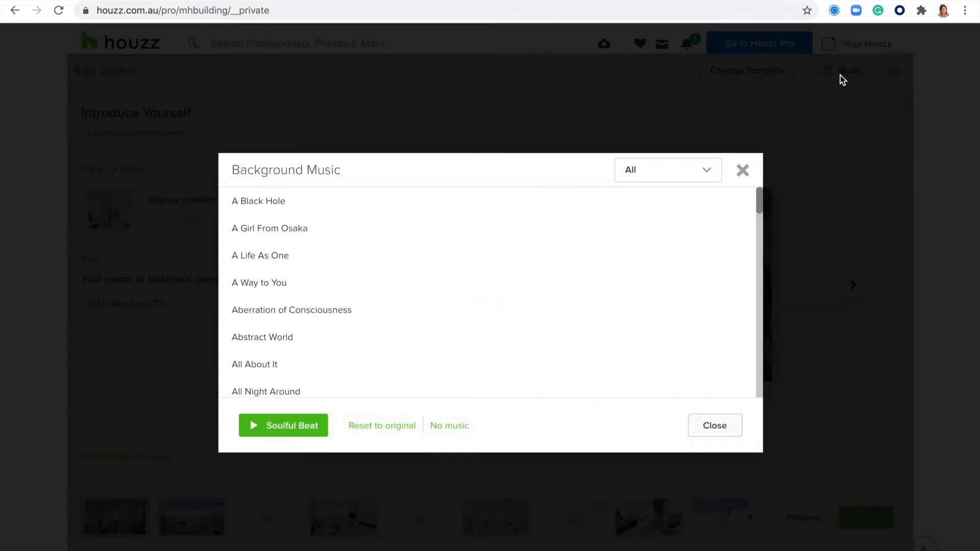
scroll(450, 319, "down", 1)
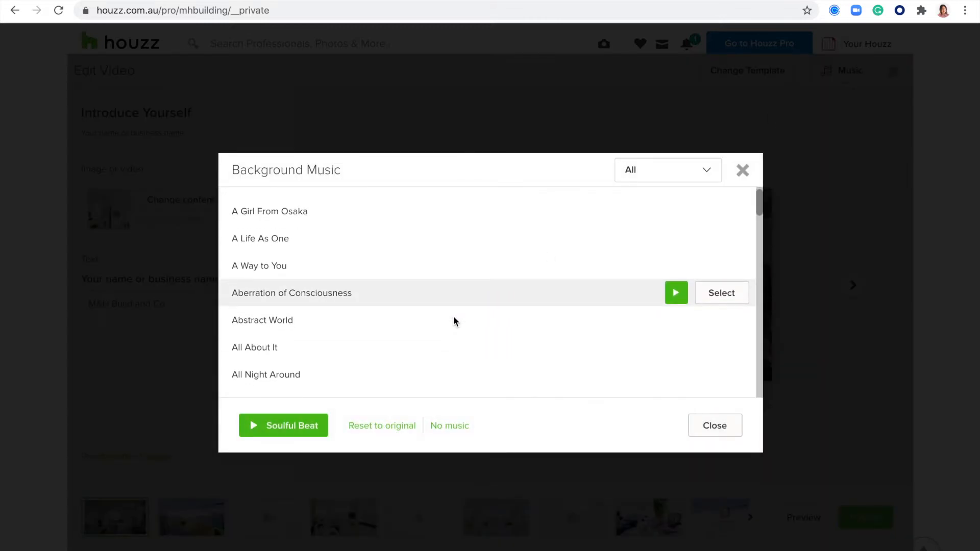
scroll(454, 318, "down", 1)
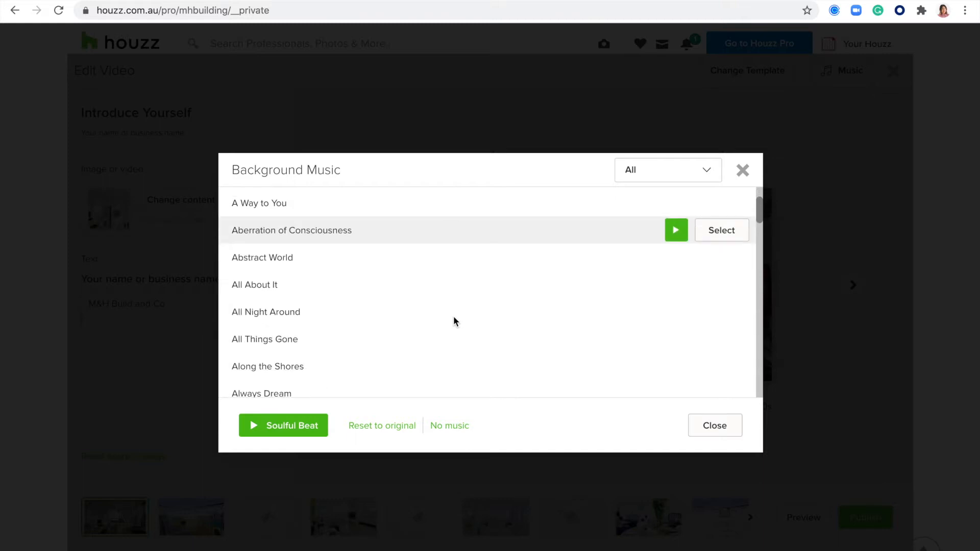
scroll(453, 321, "down", 1)
scroll(453, 321, "up", 3)
left_click(743, 172)
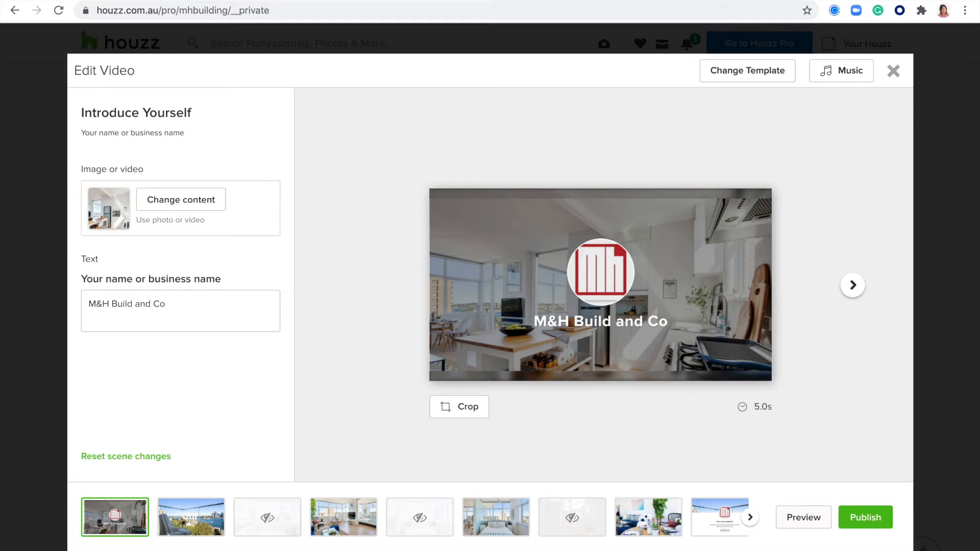
Exit the video editor and play the 'Bring Your Company to Life' preview muted
left_click(894, 72)
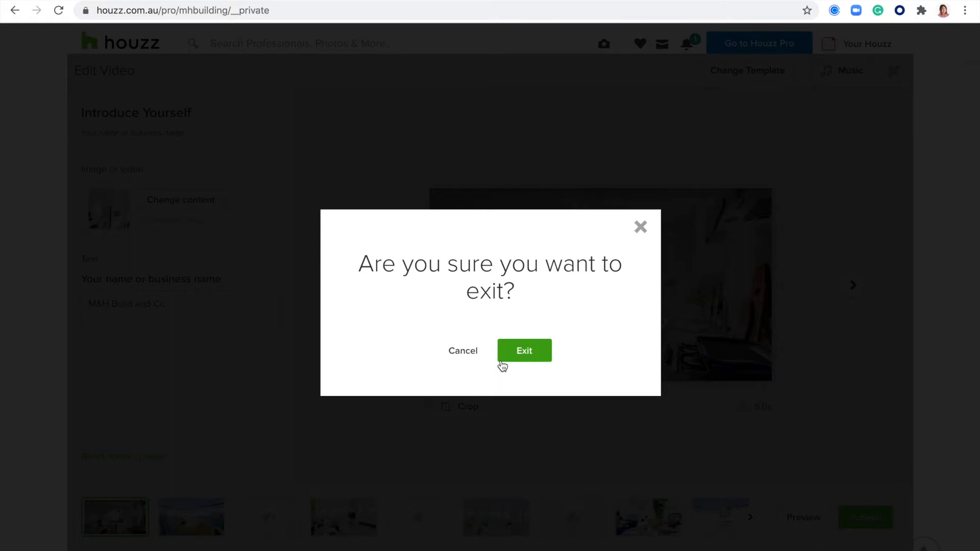
left_click(529, 354)
left_click(277, 429)
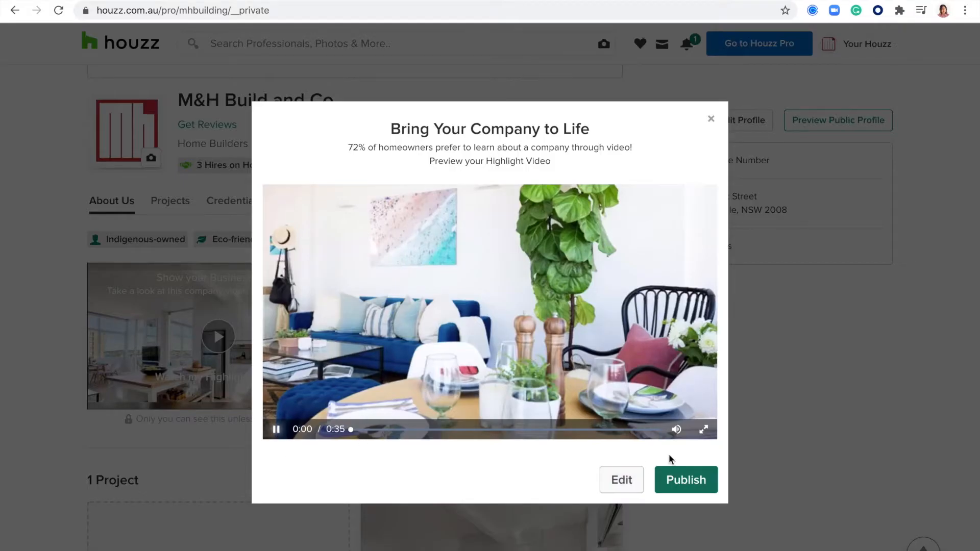
left_click(665, 430)
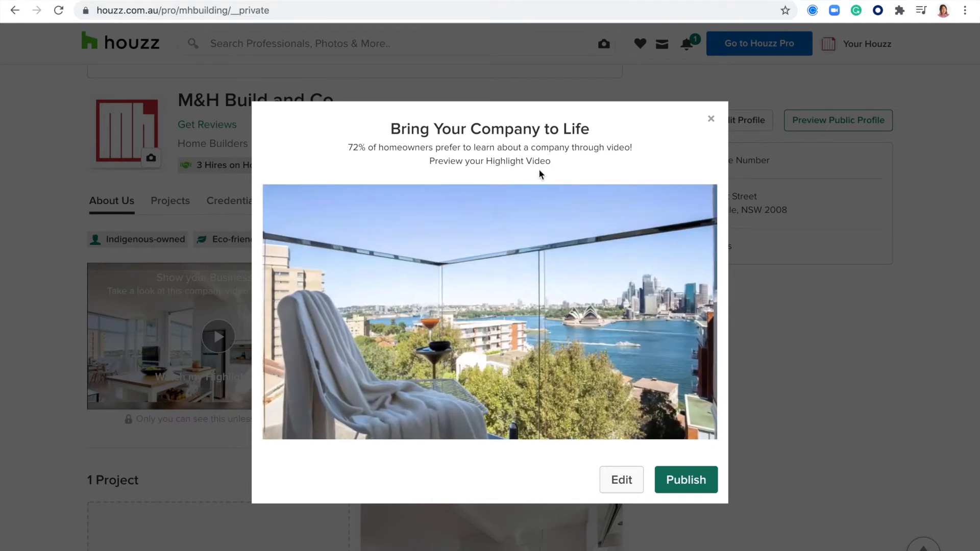
Close the highlight video preview and scroll back up the profile
left_click(711, 120)
scroll(712, 389, "up", 1)
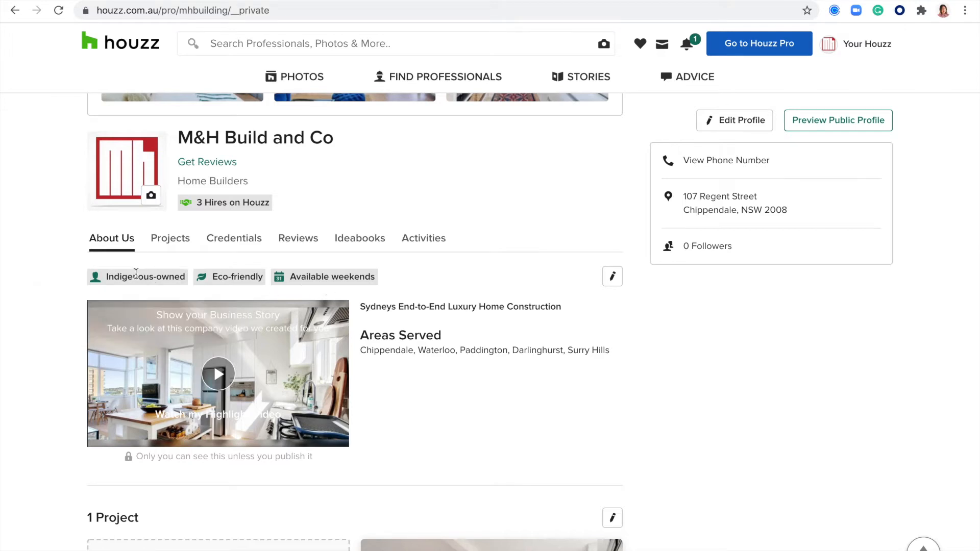
Choose Indigenous-owned, Eco-friendly and Available weekends as the profile's three standouts
left_click(614, 277)
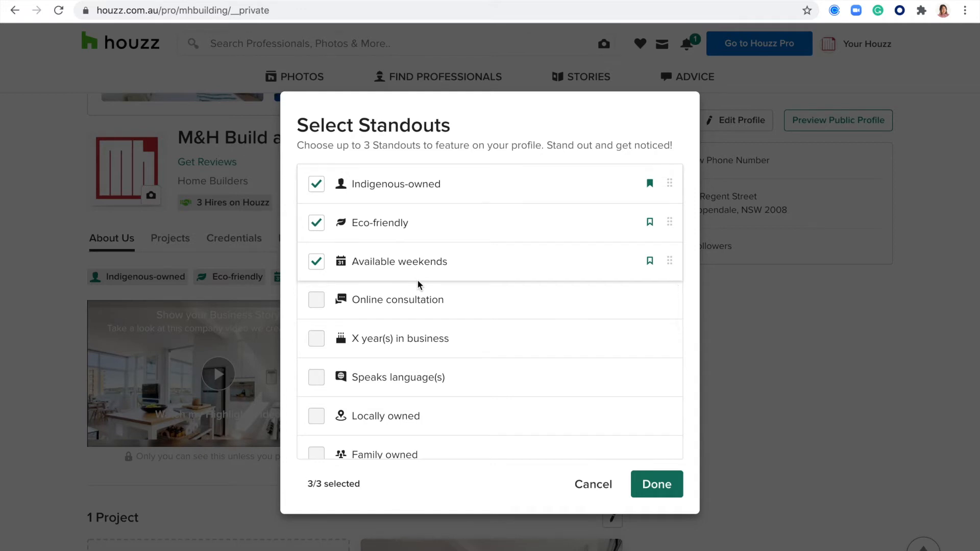
scroll(445, 319, "down", 5)
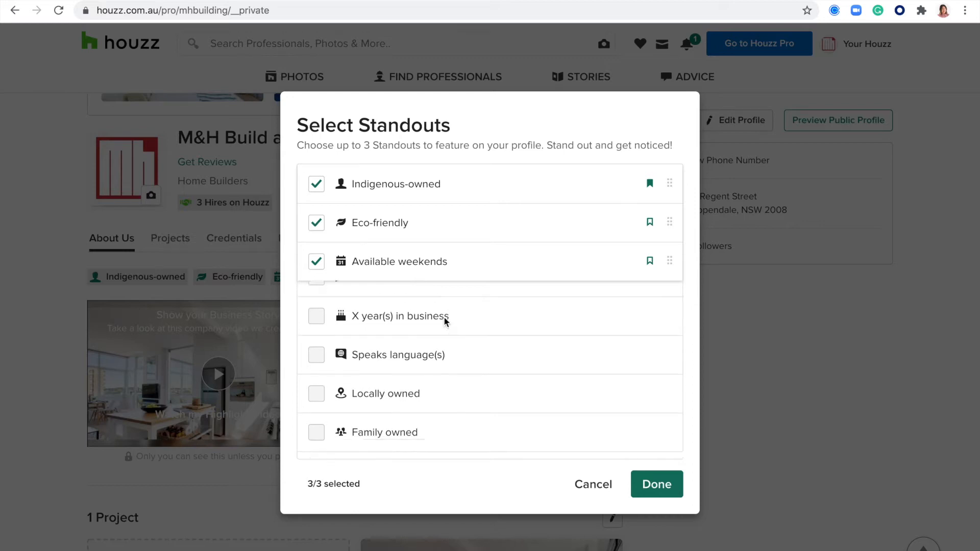
scroll(444, 322, "down", 4)
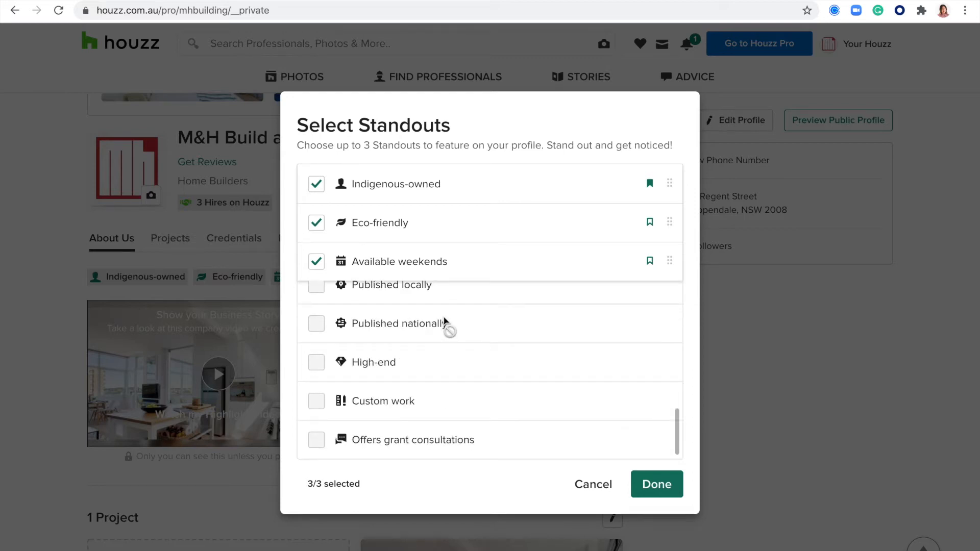
scroll(444, 321, "up", 9)
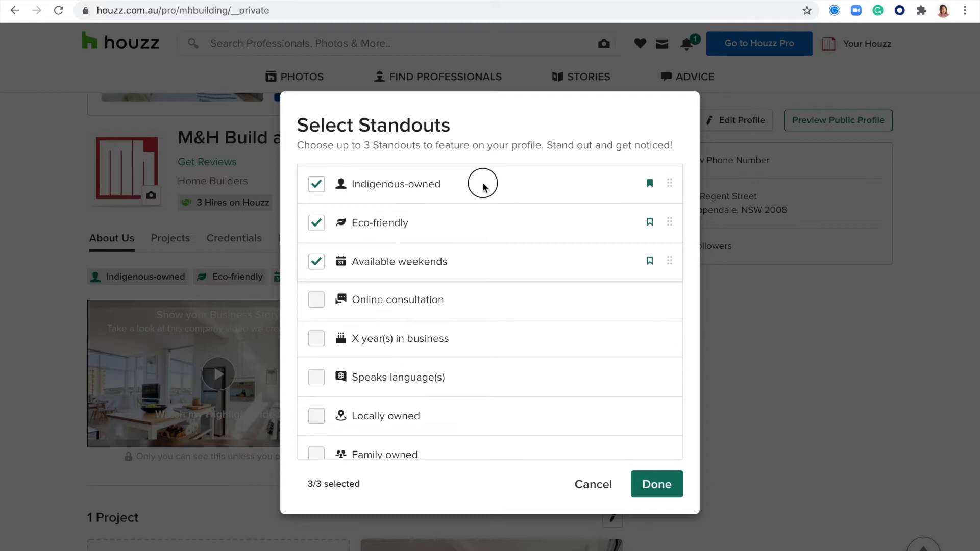
left_click_drag(483, 187, 389, 183)
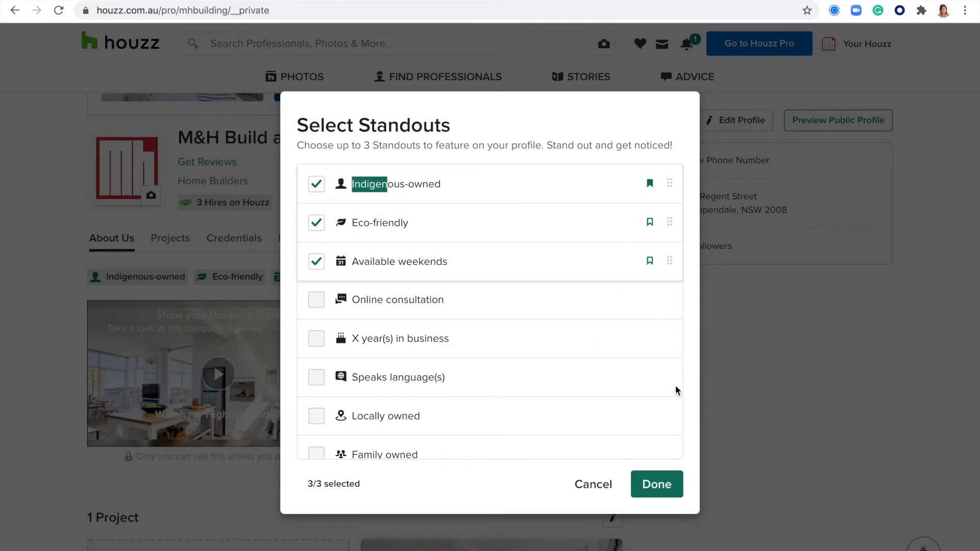
left_click(661, 489)
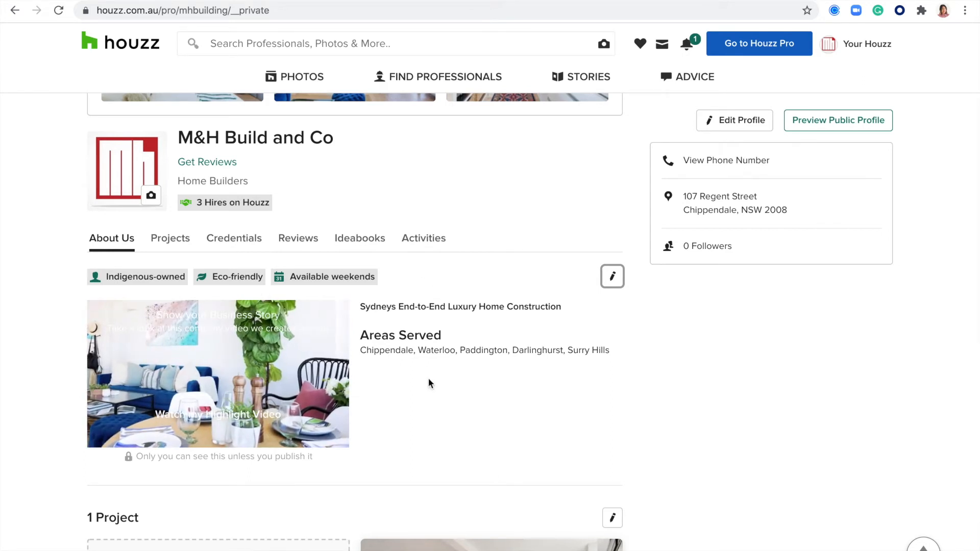
scroll(428, 380, "up", 5)
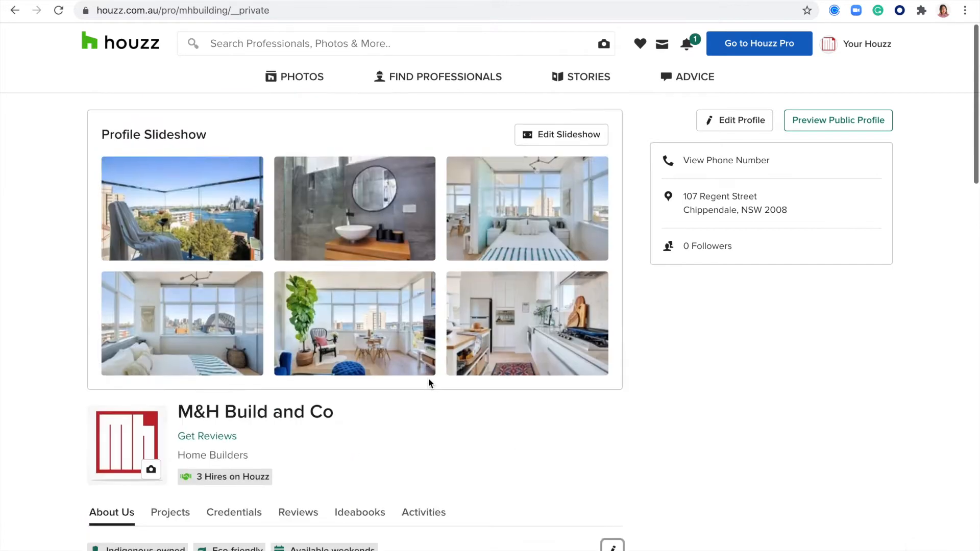
scroll(429, 380, "down", 20)
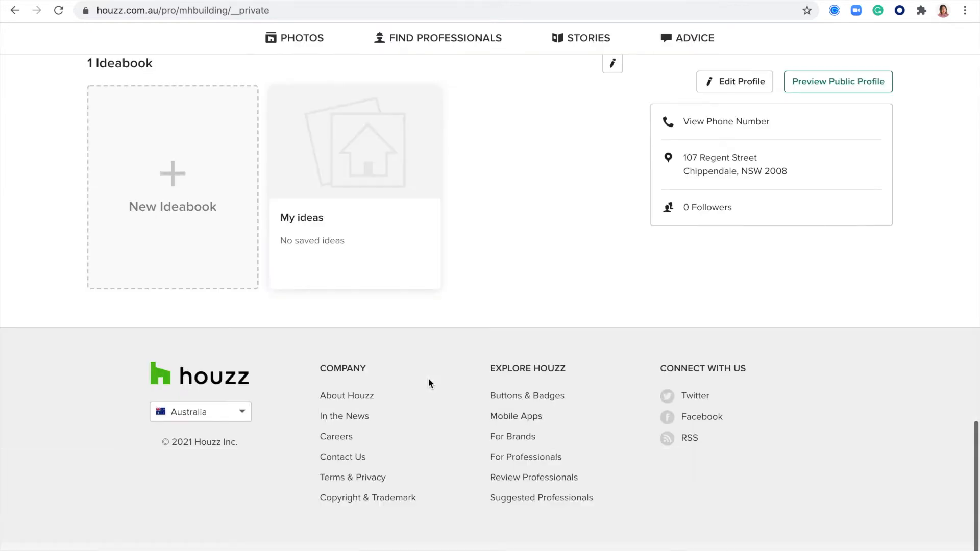
scroll(333, 327, "up", 5)
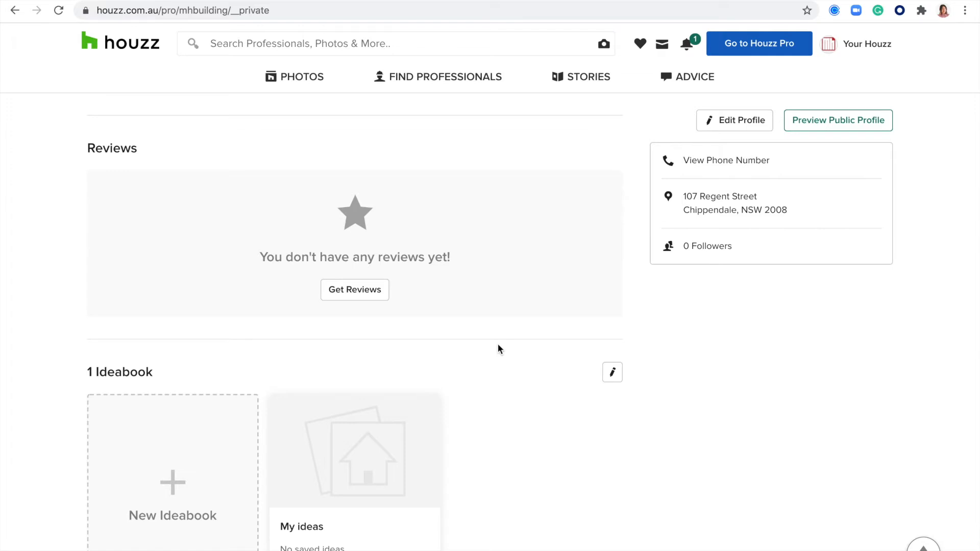
scroll(498, 344, "up", 10)
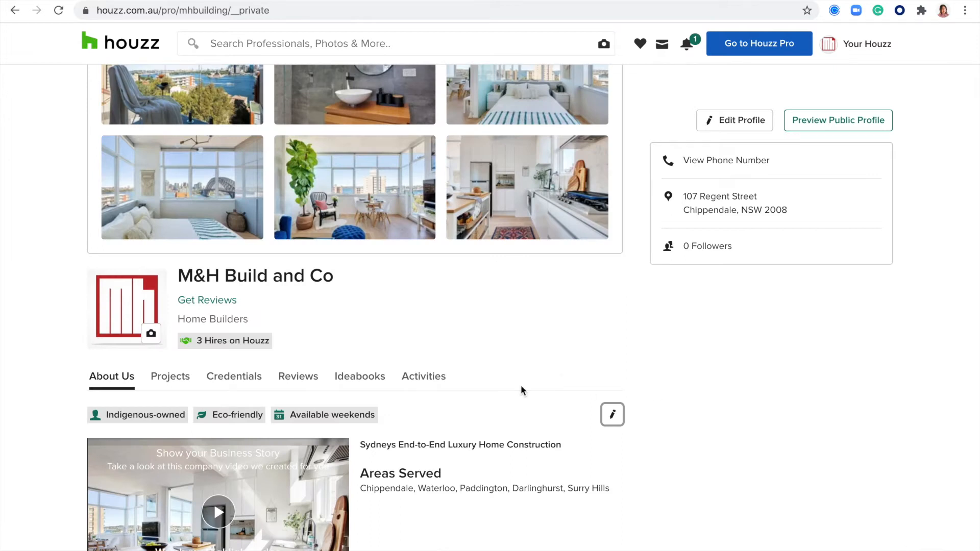
scroll(521, 390, "down", 8)
left_click(457, 376)
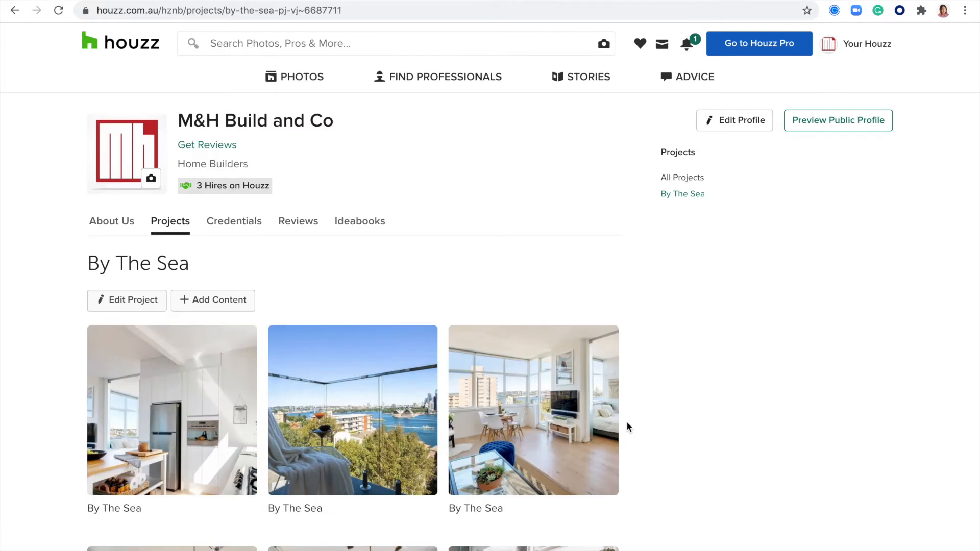
Scroll through the By The Sea photo gallery of kitchen, balcony, bedrooms and bathroom, then back up
scroll(627, 426, "down", 2)
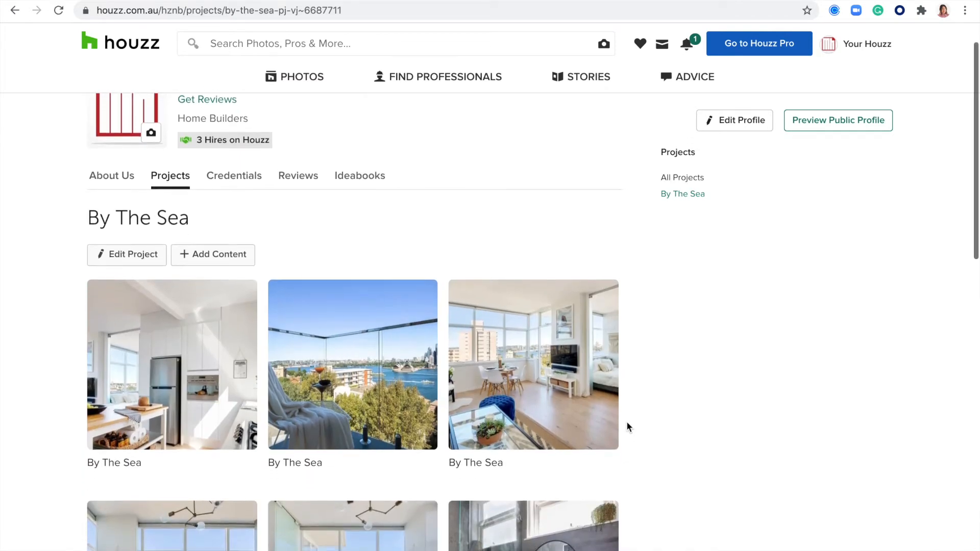
scroll(627, 424, "down", 2)
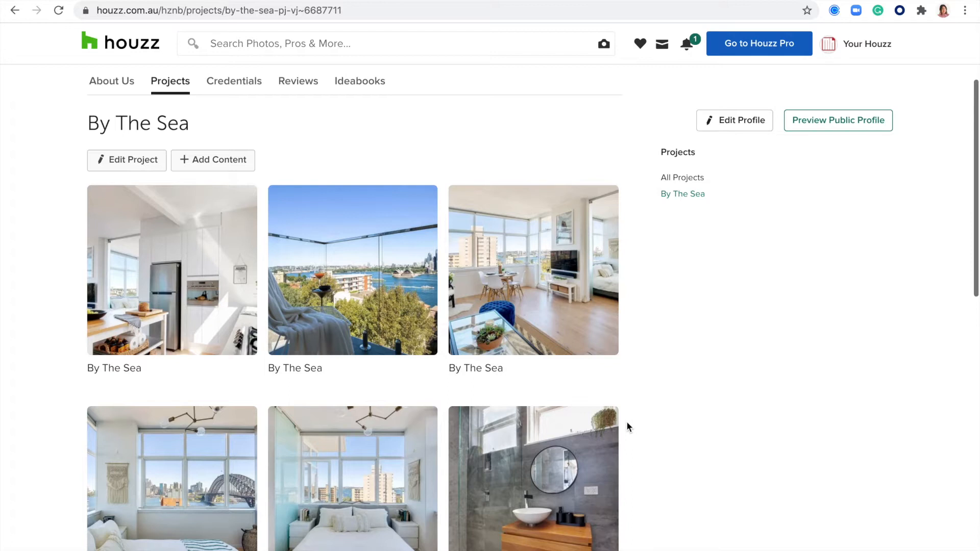
scroll(627, 423, "down", 3)
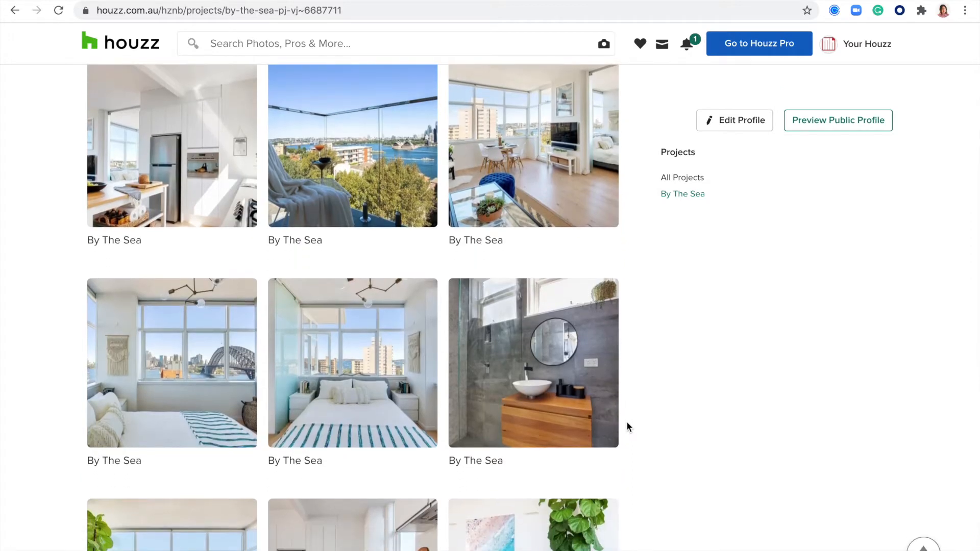
scroll(627, 423, "down", 1)
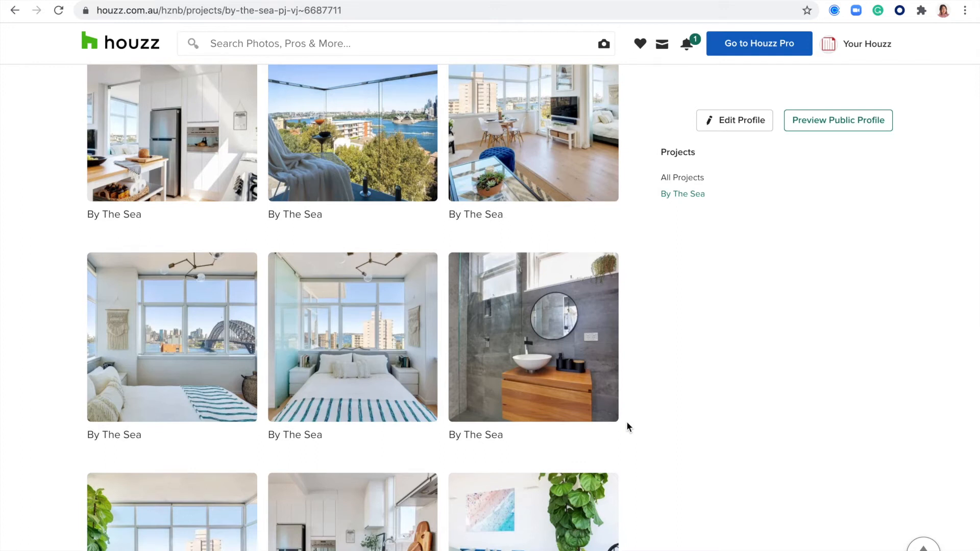
scroll(628, 426, "down", 1)
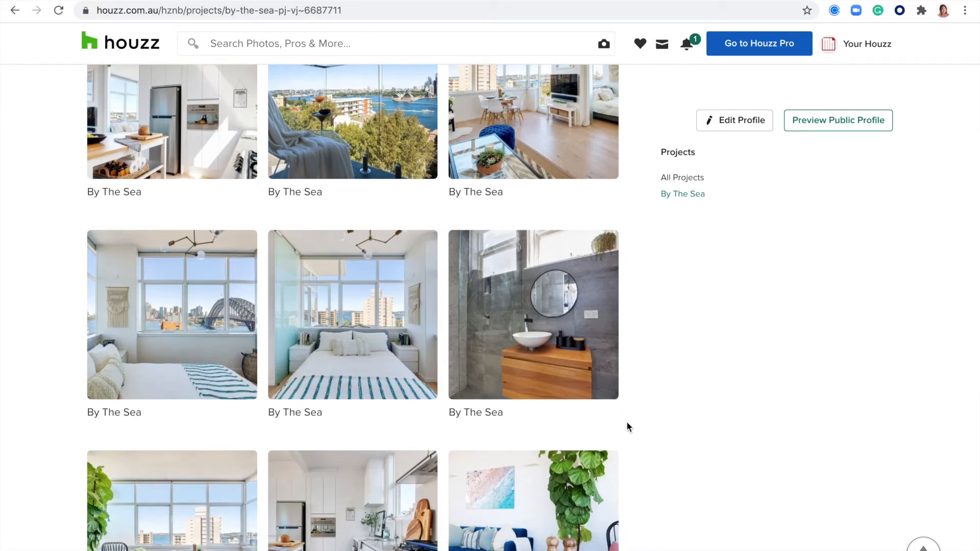
scroll(627, 426, "down", 1)
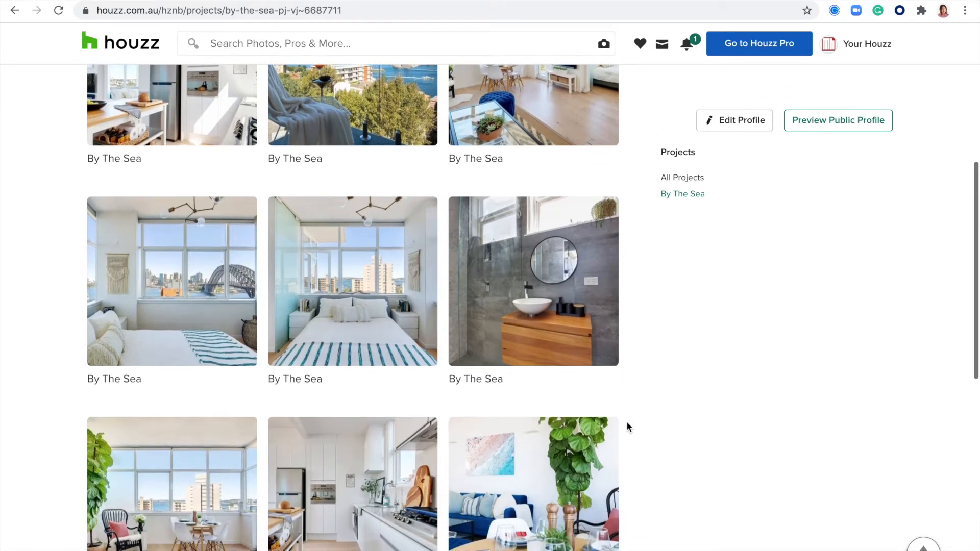
scroll(627, 427, "down", 3)
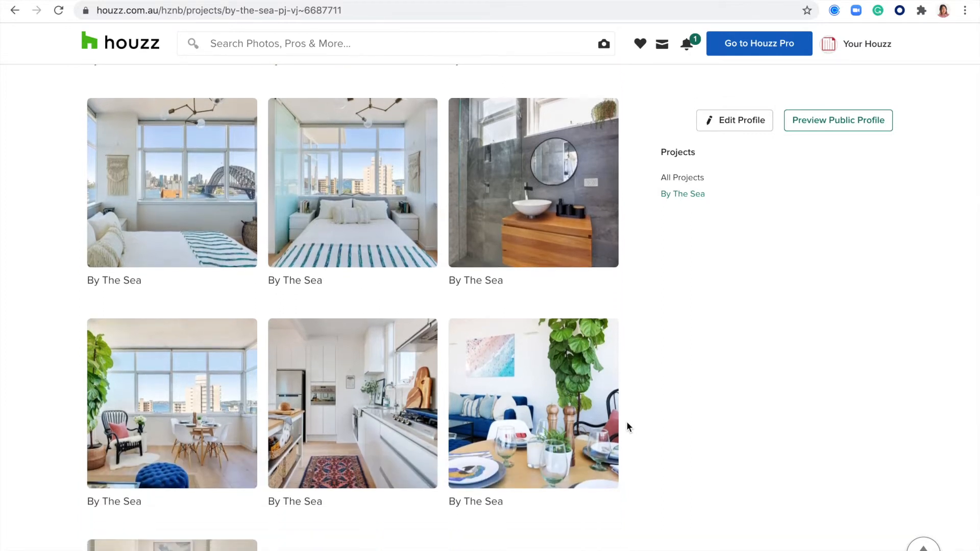
scroll(626, 427, "down", 1)
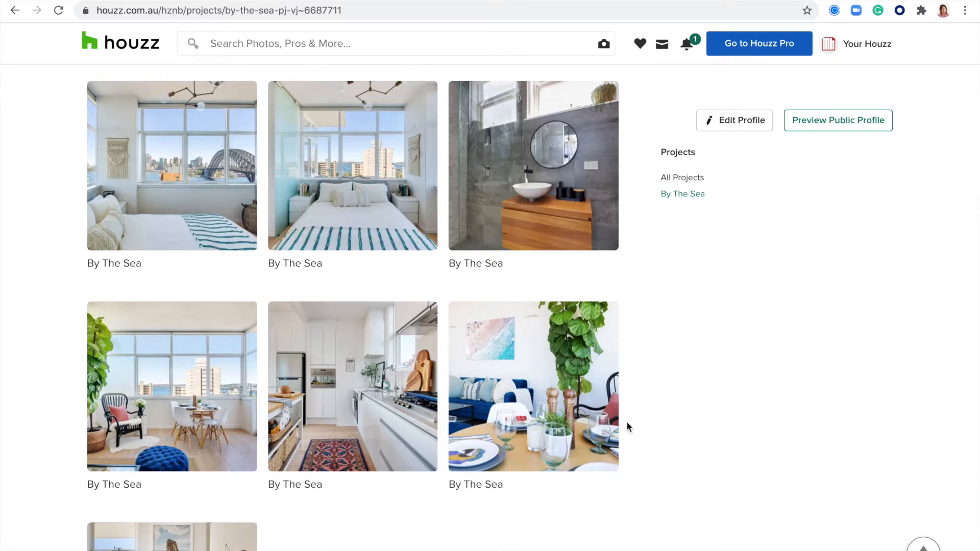
scroll(627, 427, "up", 8)
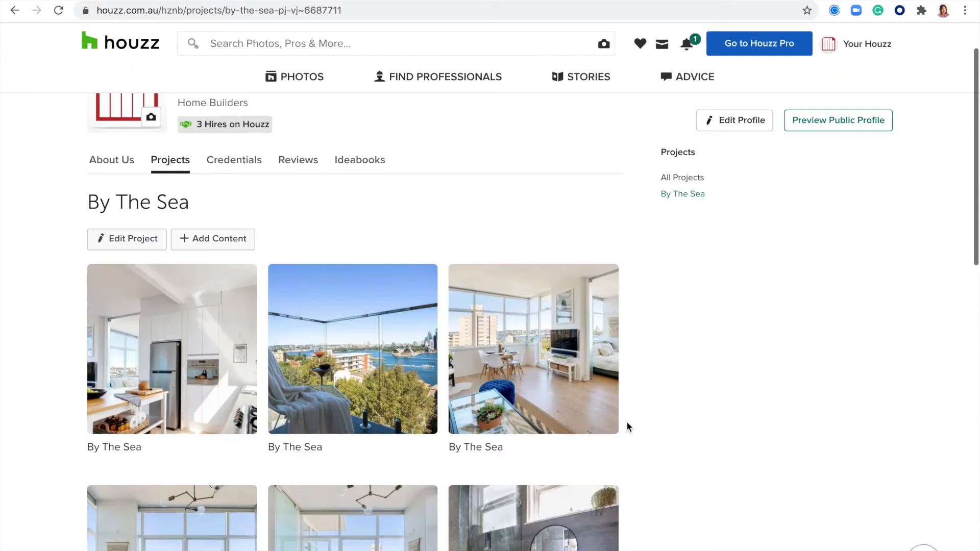
Return to the M&H Build and Co profile via Reviews and scroll up to About Us
left_click(293, 164)
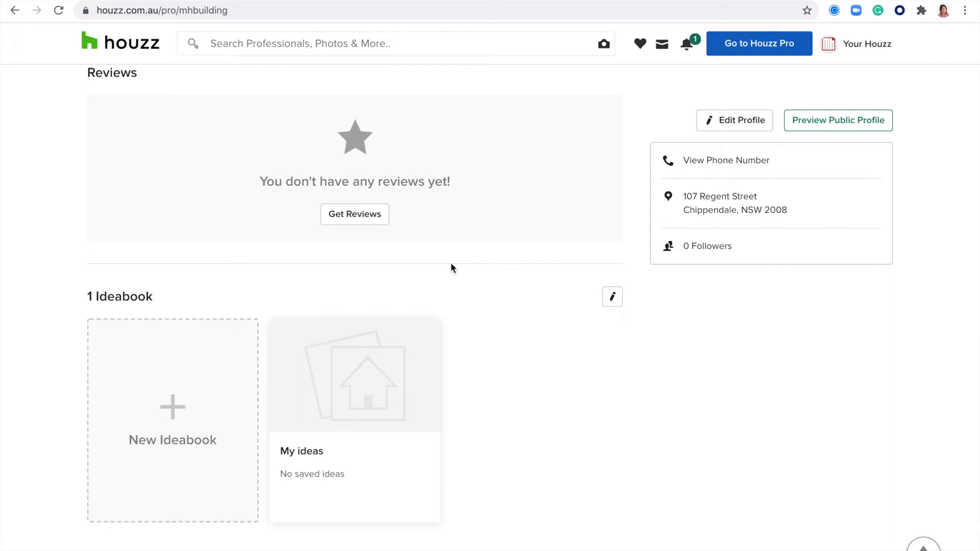
scroll(452, 262, "up", 10)
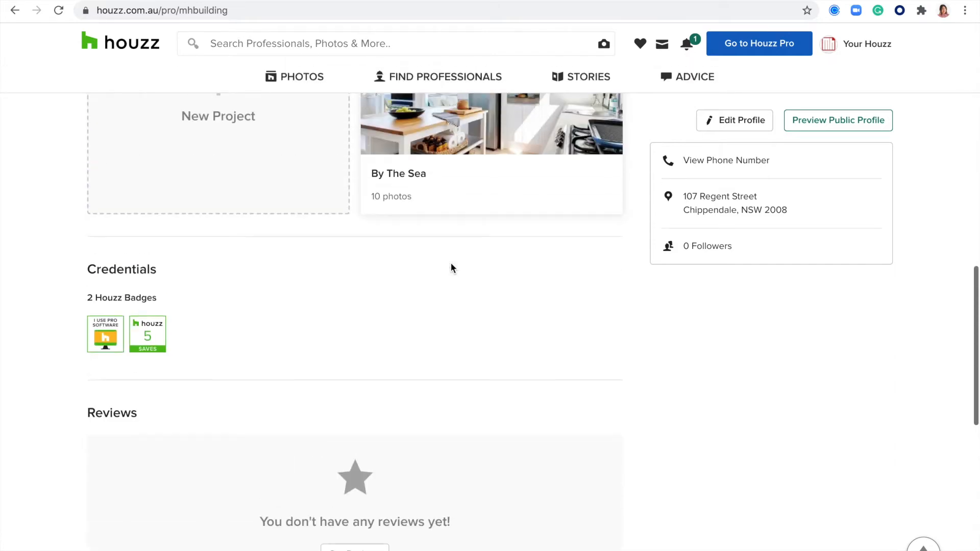
scroll(452, 268, "up", 5)
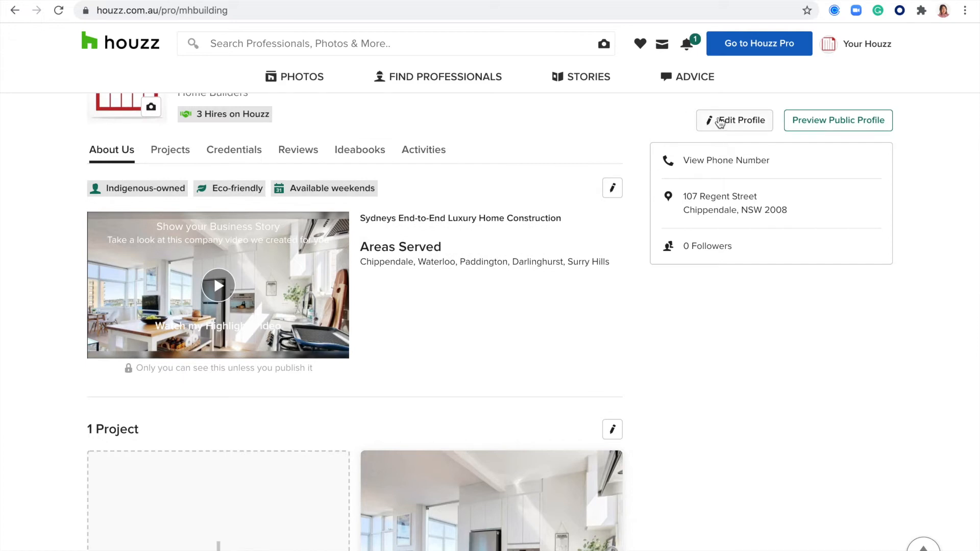
Open the business profile editor and look over the Account Information section
left_click(736, 123)
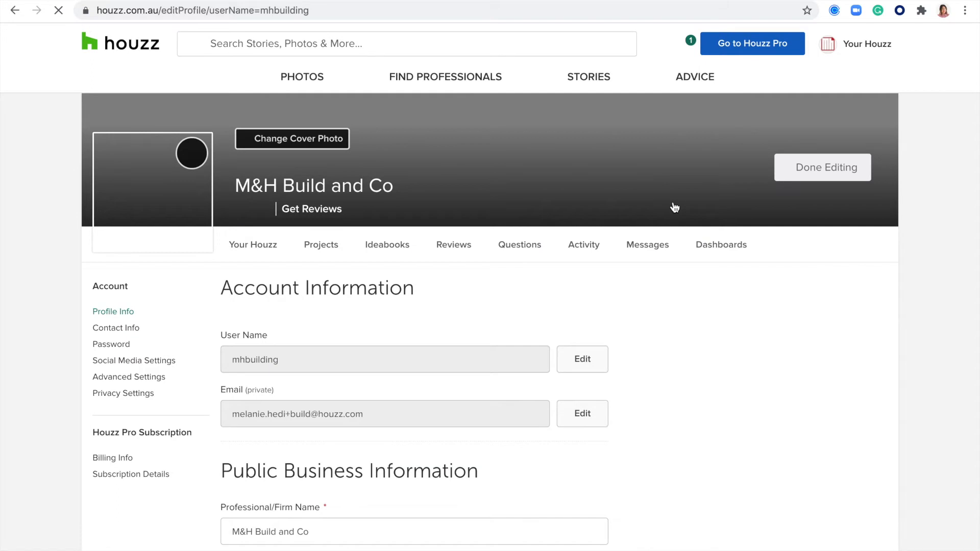
scroll(675, 292, "down", 2)
scroll(675, 292, "up", 1)
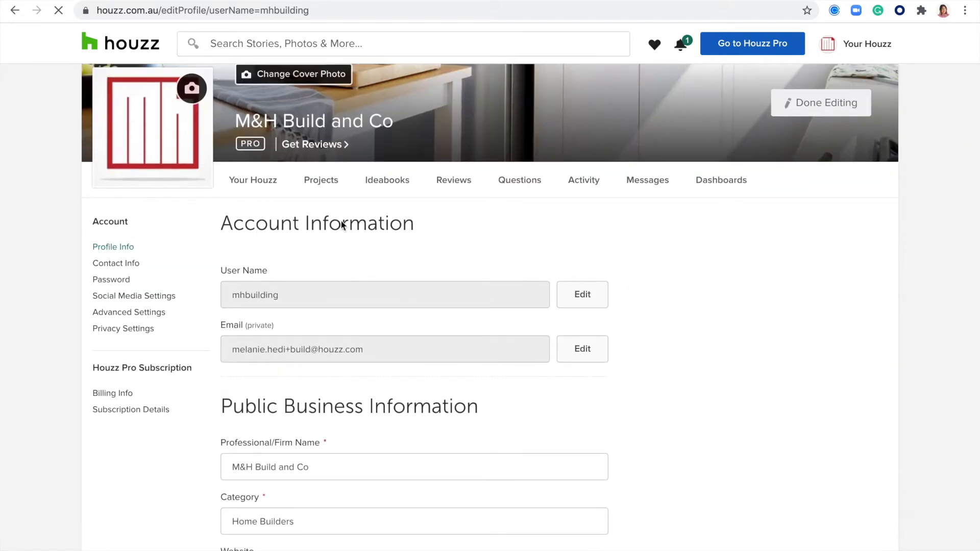
scroll(327, 288, "down", 1)
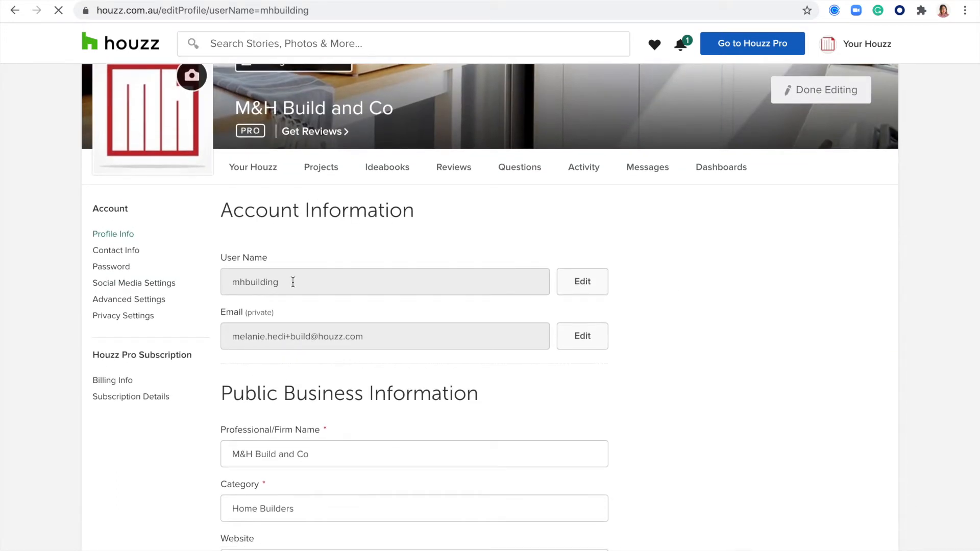
Select the account's user name in the field and the page address, then clear the selection
double_click(258, 281)
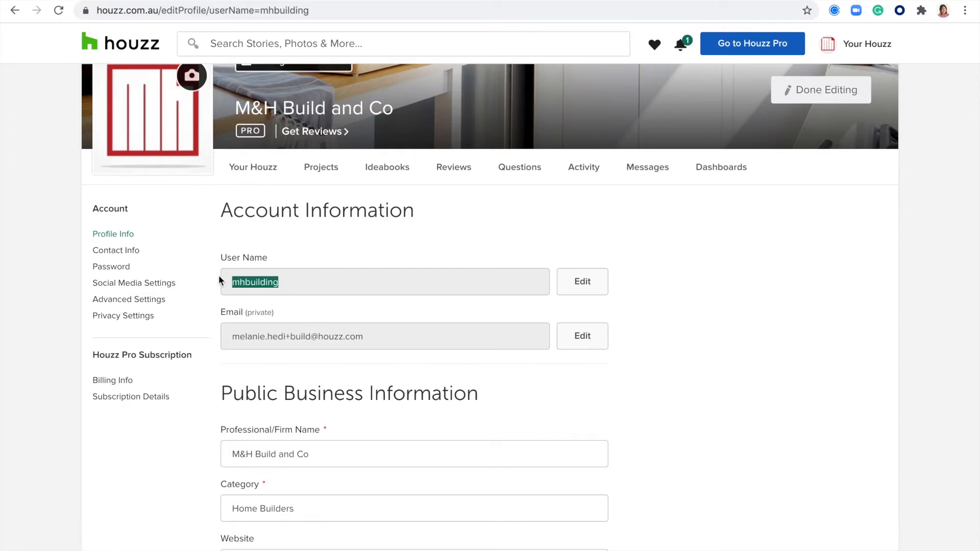
double_click(290, 10)
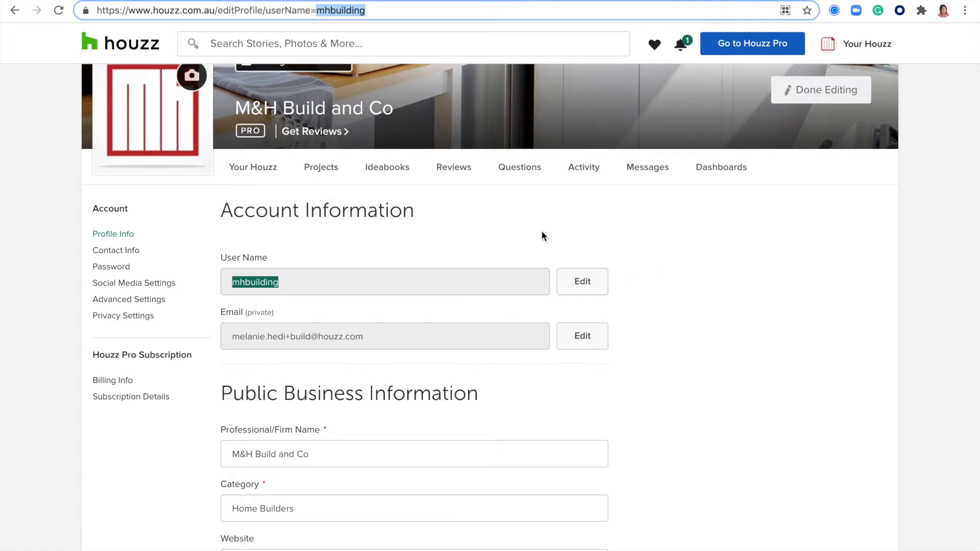
left_click(651, 290)
scroll(445, 318, "down", 2)
left_click(230, 289)
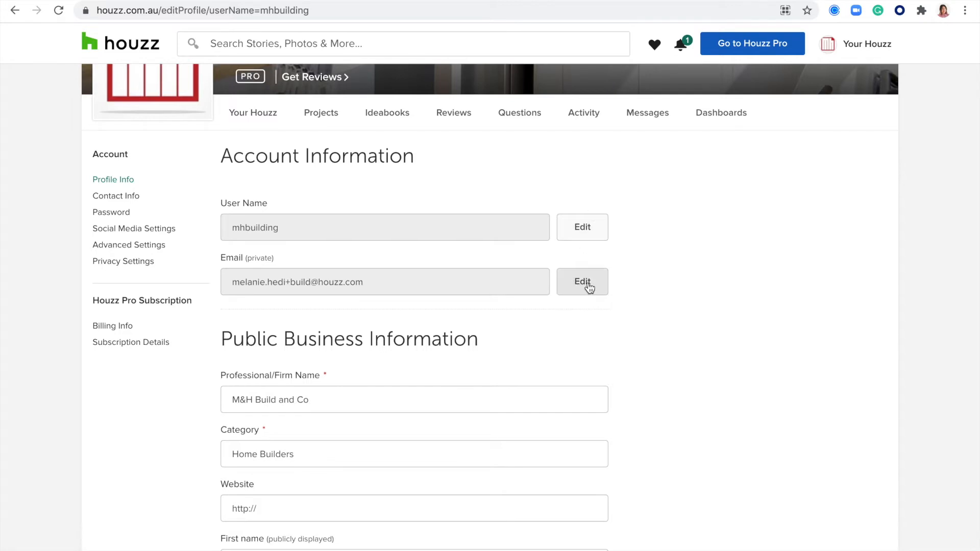
Scroll down Profile Info and click into the business description field
scroll(658, 342, "down", 1)
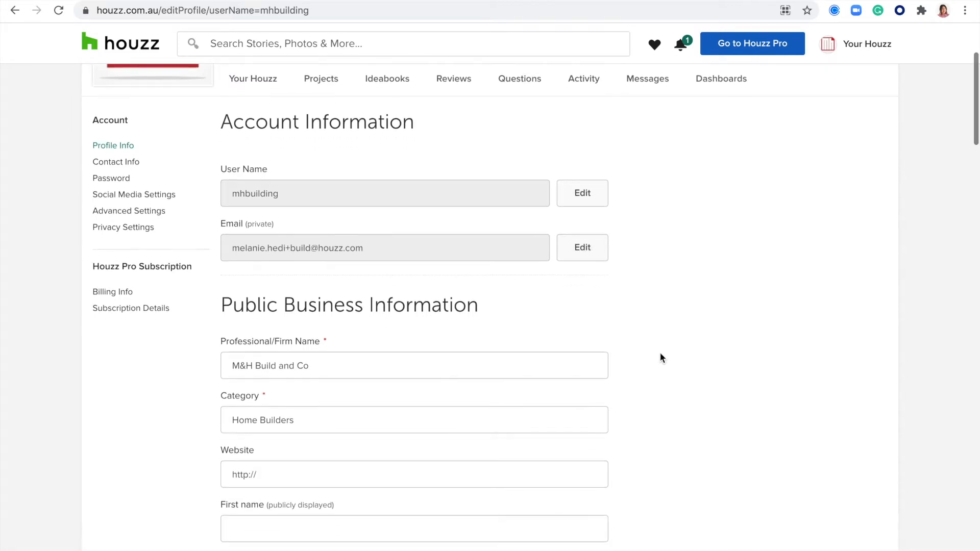
scroll(660, 353, "down", 3)
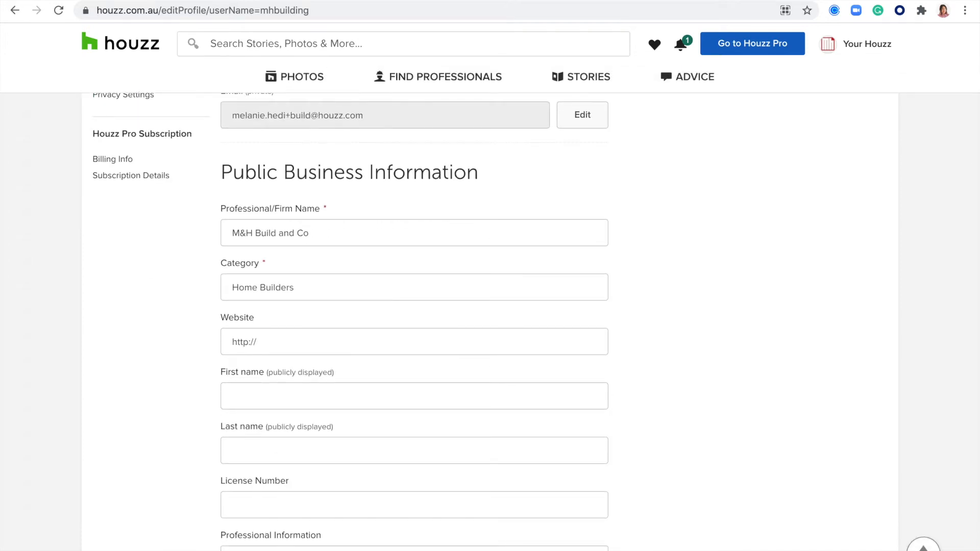
scroll(655, 443, "down", 3)
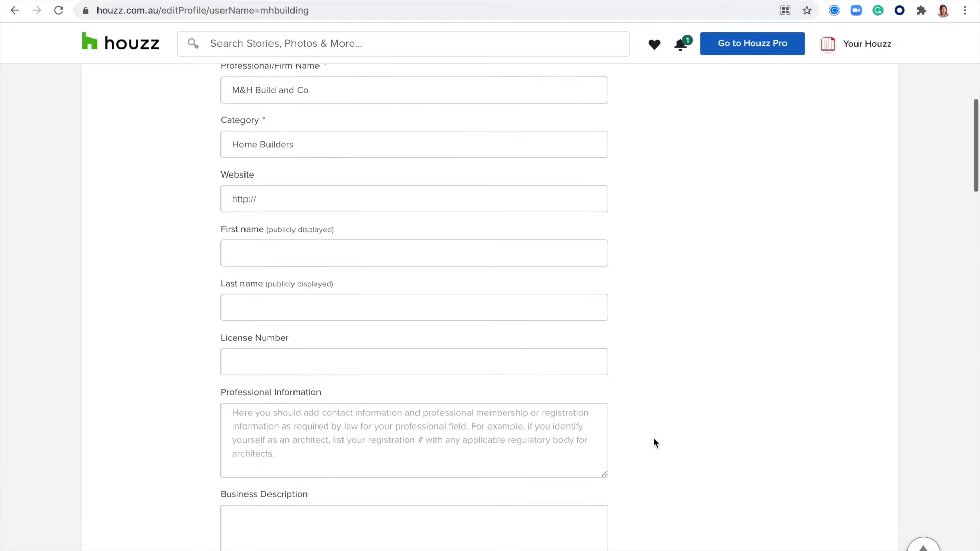
scroll(655, 442, "down", 3)
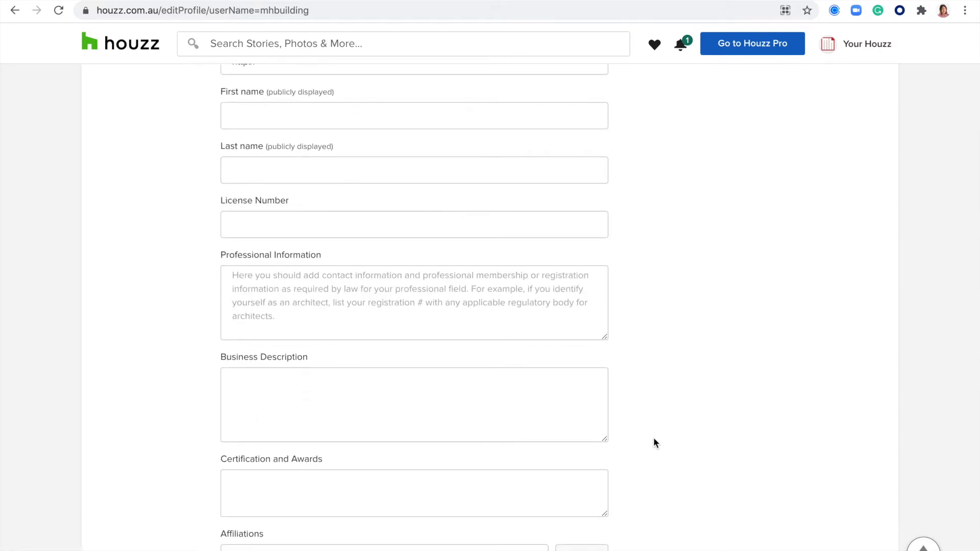
left_click(301, 337)
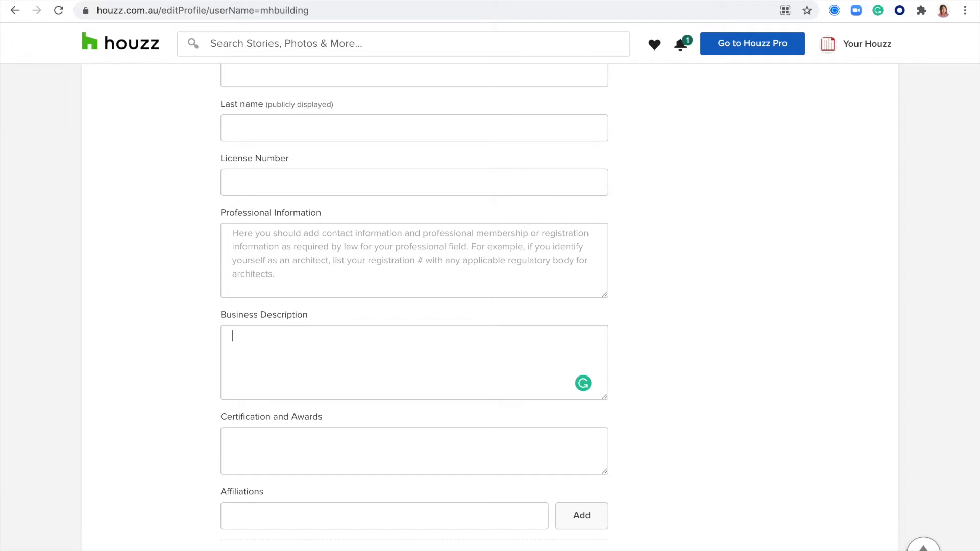
Review the five Areas Served, all four accepted budget levels and the empty Typical Job Cost range
scroll(280, 305, "down", 5)
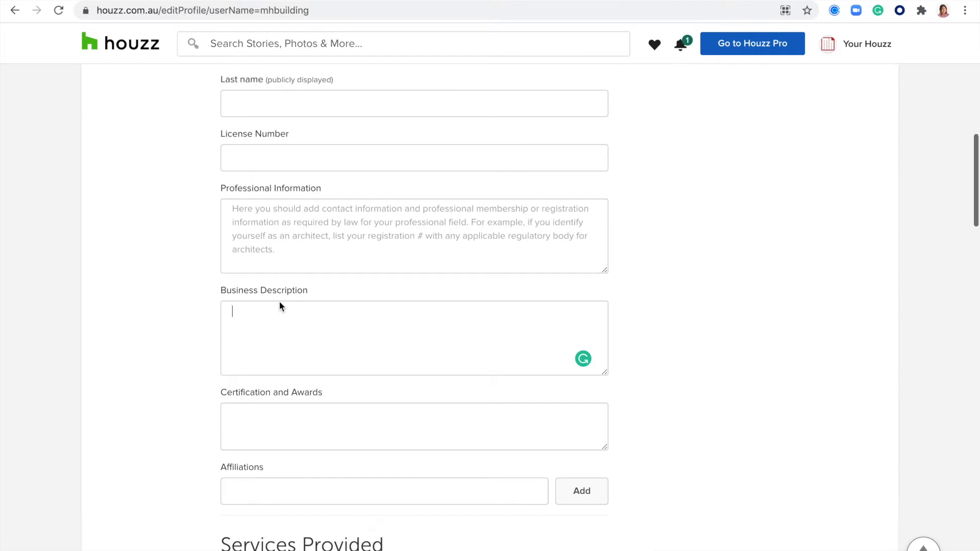
scroll(280, 302, "down", 3)
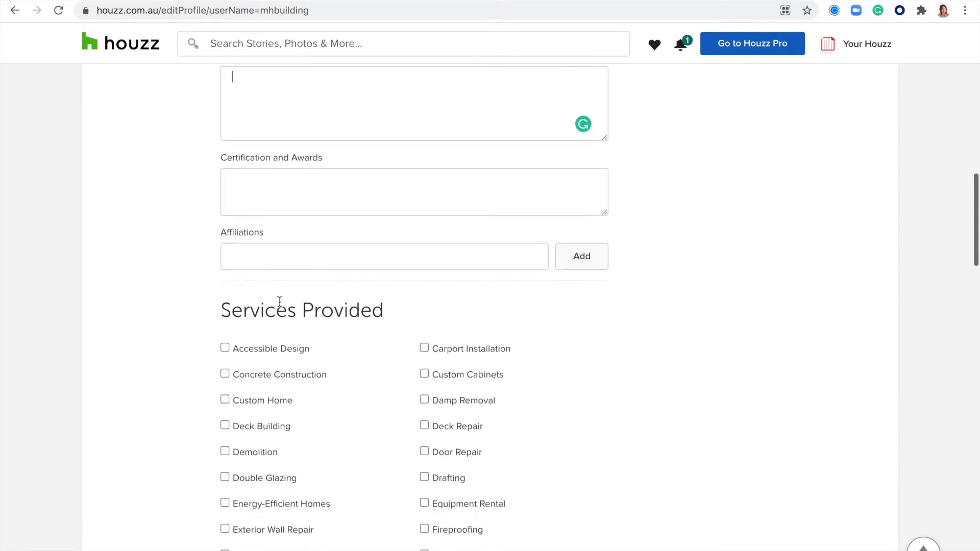
scroll(421, 414, "down", 1)
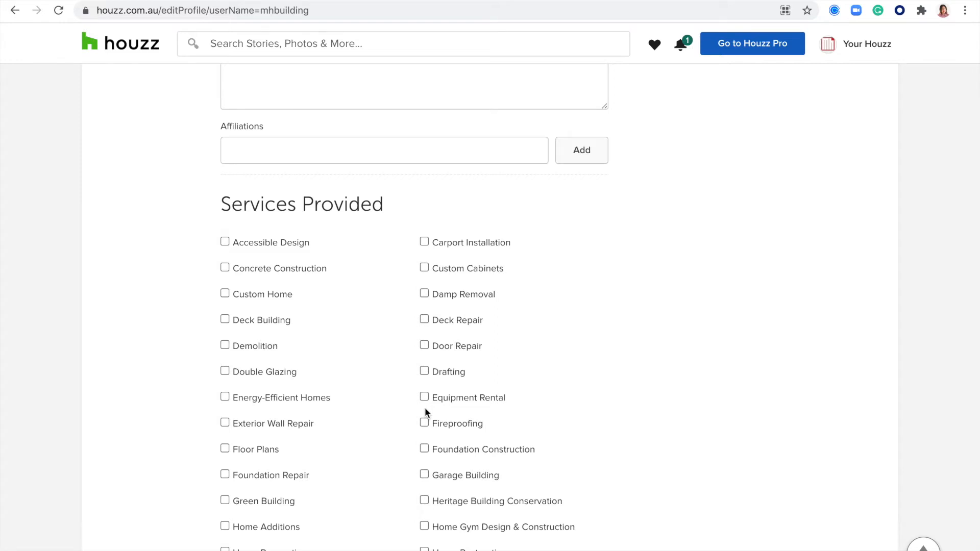
scroll(425, 412, "down", 8)
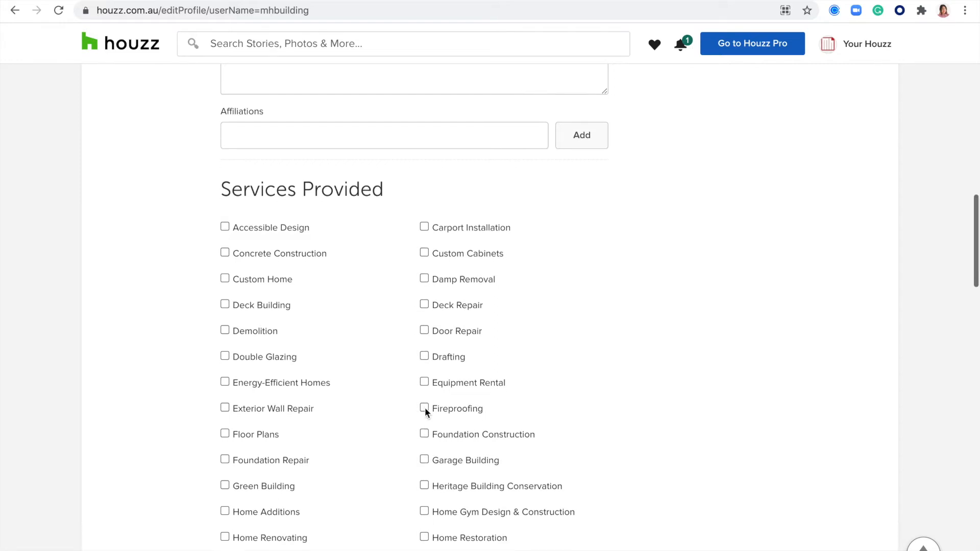
scroll(426, 412, "down", 6)
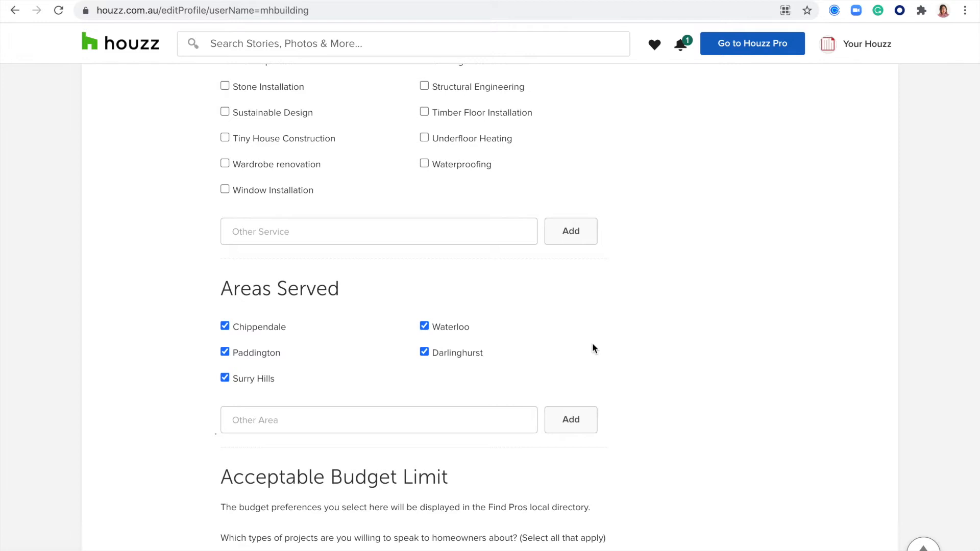
scroll(594, 348, "down", 11)
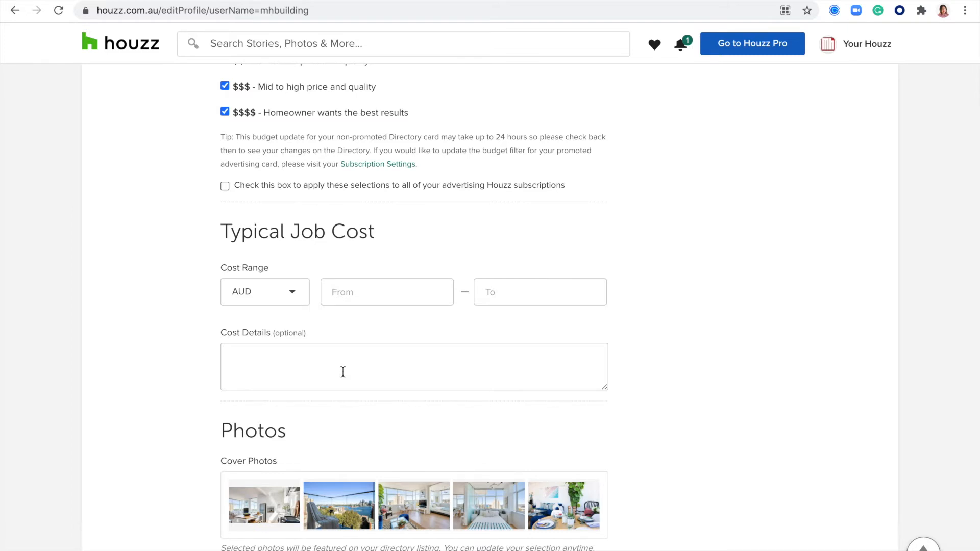
scroll(343, 372, "down", 2)
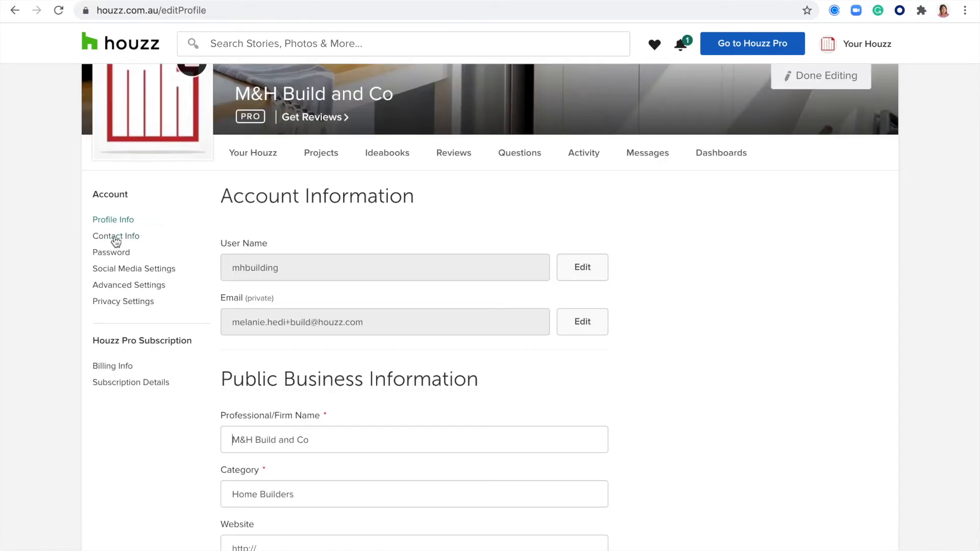
left_click(106, 239)
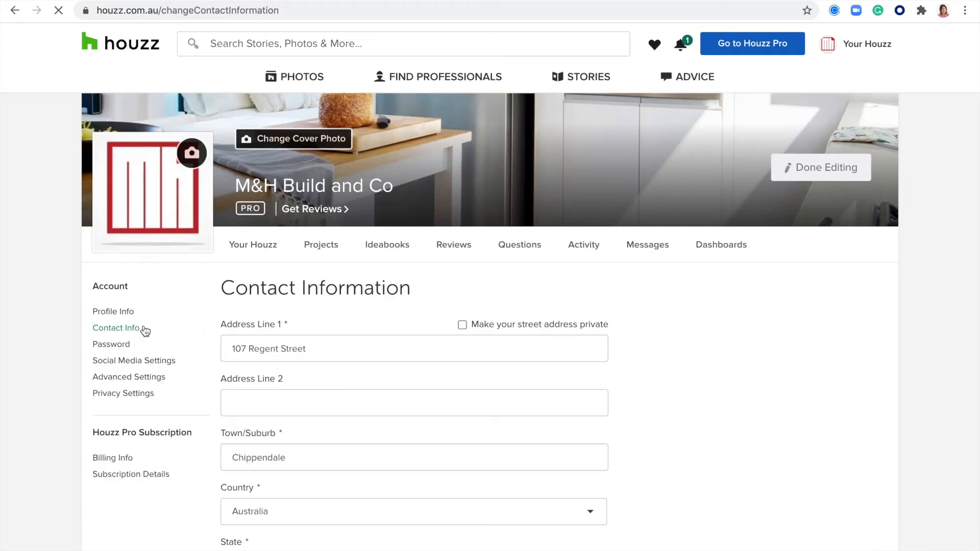
scroll(746, 422, "down", 3)
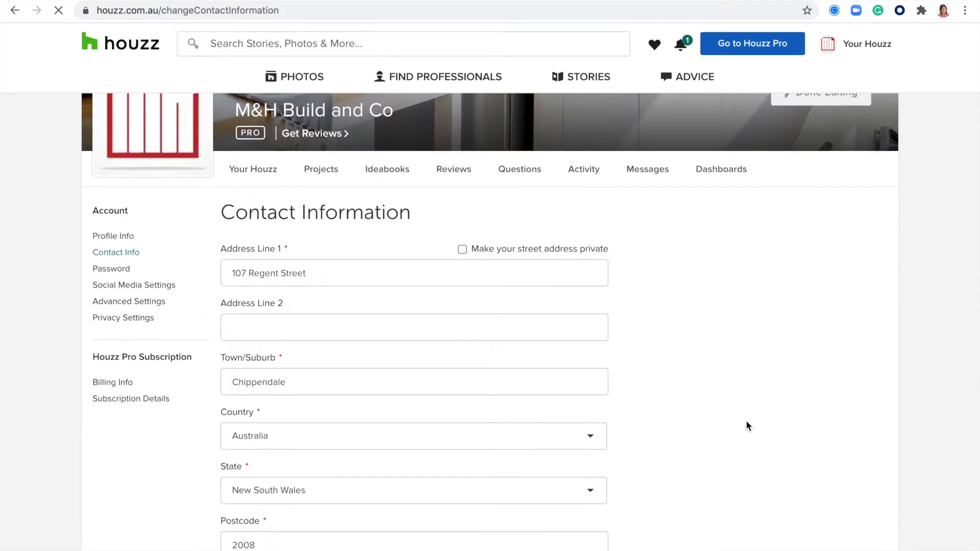
scroll(746, 426, "down", 1)
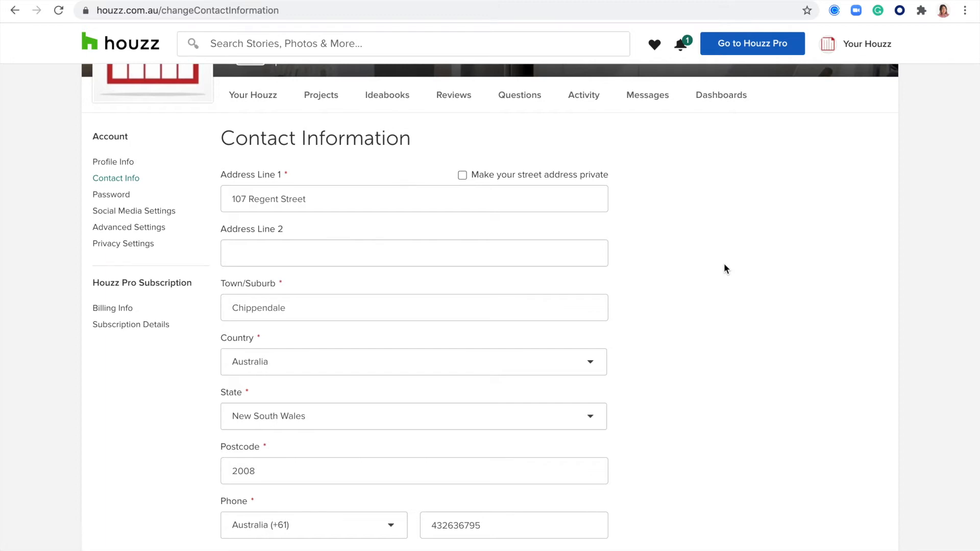
scroll(724, 270, "down", 3)
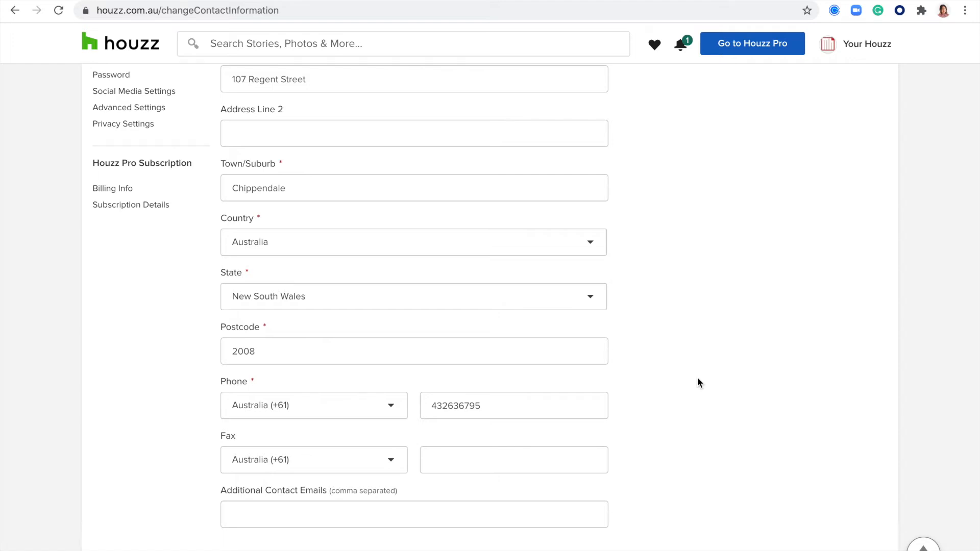
scroll(698, 379, "down", 2)
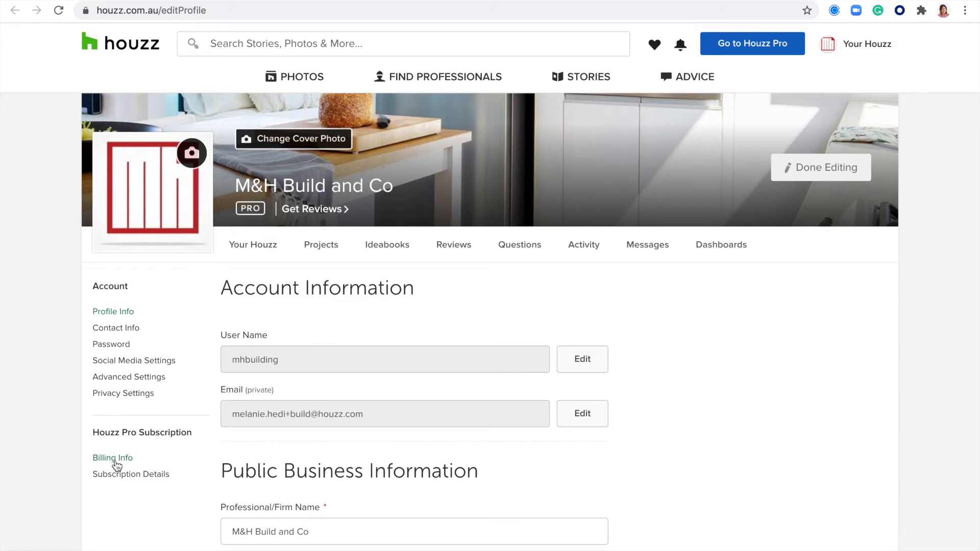
Switch to the Houzz Pro portal and bring up the Settings menu from the top bar
left_click(745, 47)
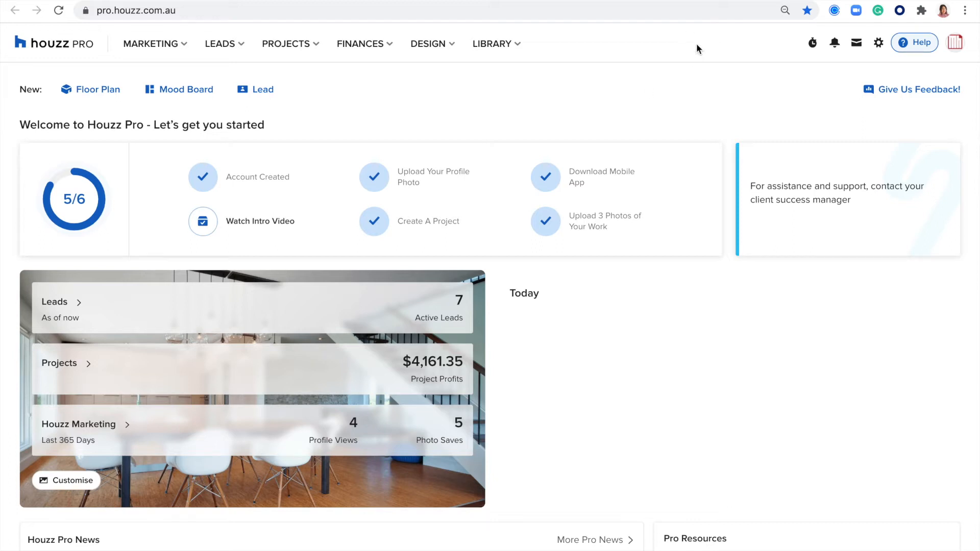
left_click(879, 46)
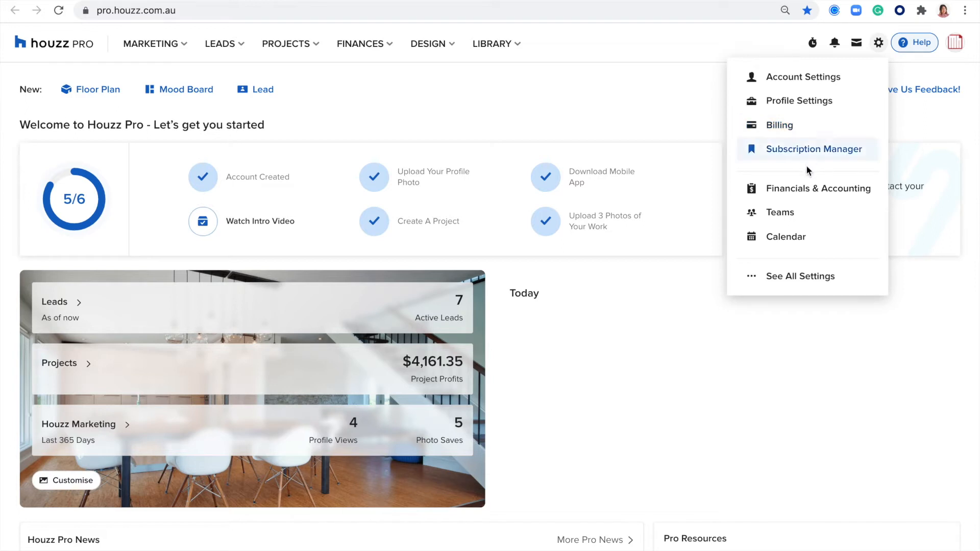
Open Subscription Manager to see the Pro+ Package and Houzz Pro Ultimate subscriptions
left_click(784, 160)
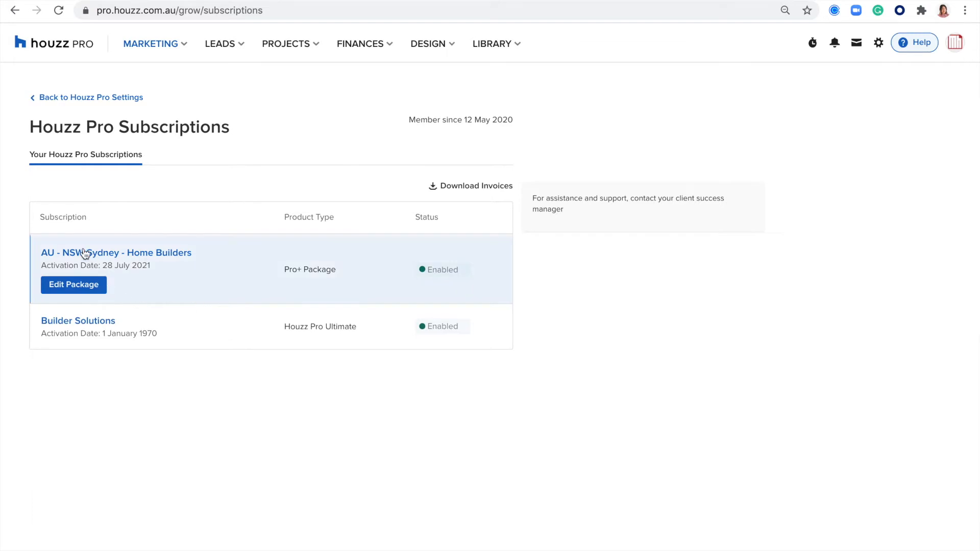
Open the Home Builders package settings and scroll through its Lead Settings
left_click(73, 287)
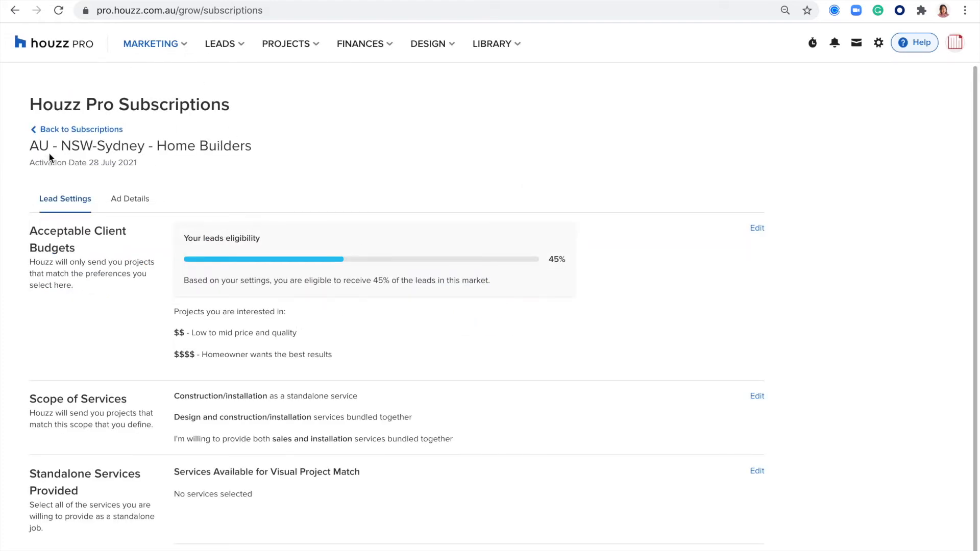
scroll(564, 322, "down", 1)
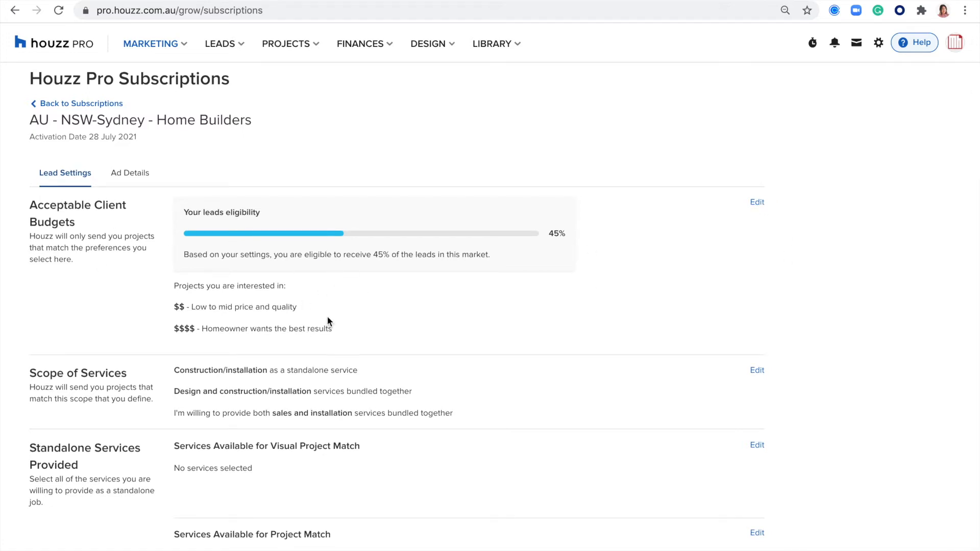
scroll(419, 288, "down", 1)
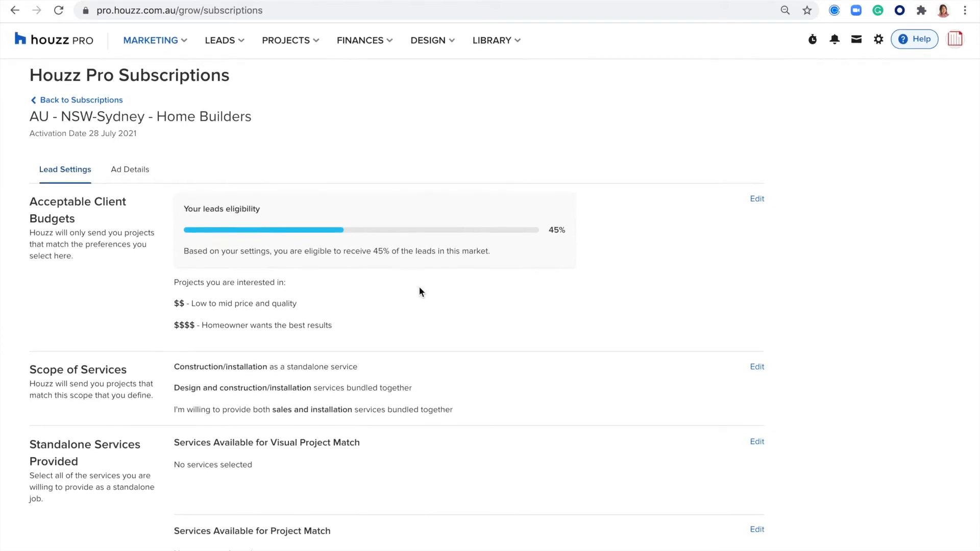
scroll(419, 292, "up", 1)
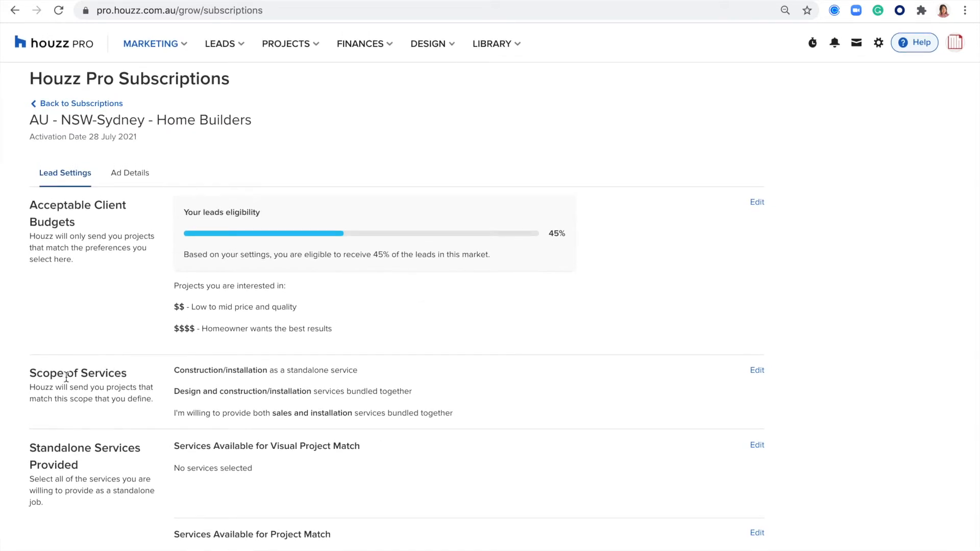
Edit Scope of Services, showing construction/installation, design-and-construction and sales-and-installation ticked
left_click(757, 371)
scroll(445, 410, "down", 3)
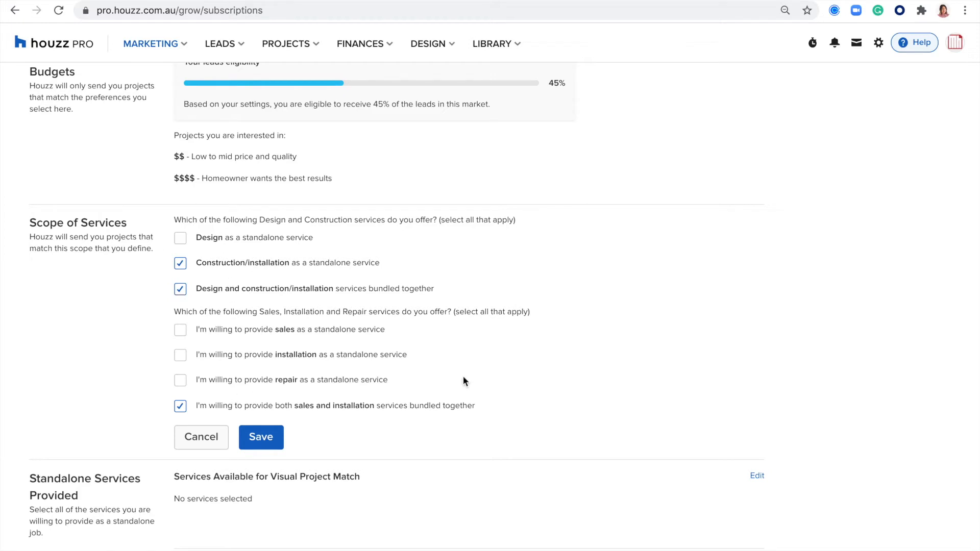
scroll(463, 381, "down", 2)
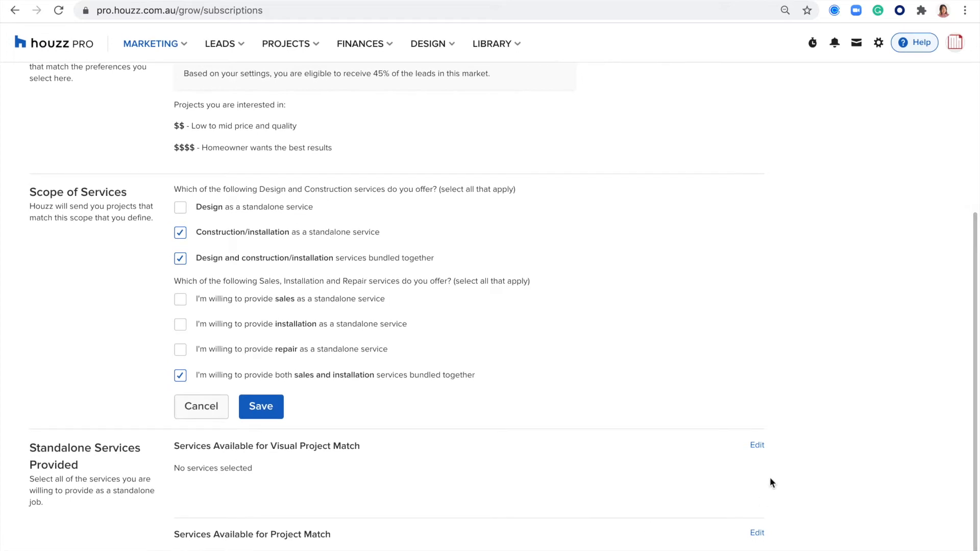
left_click(757, 443)
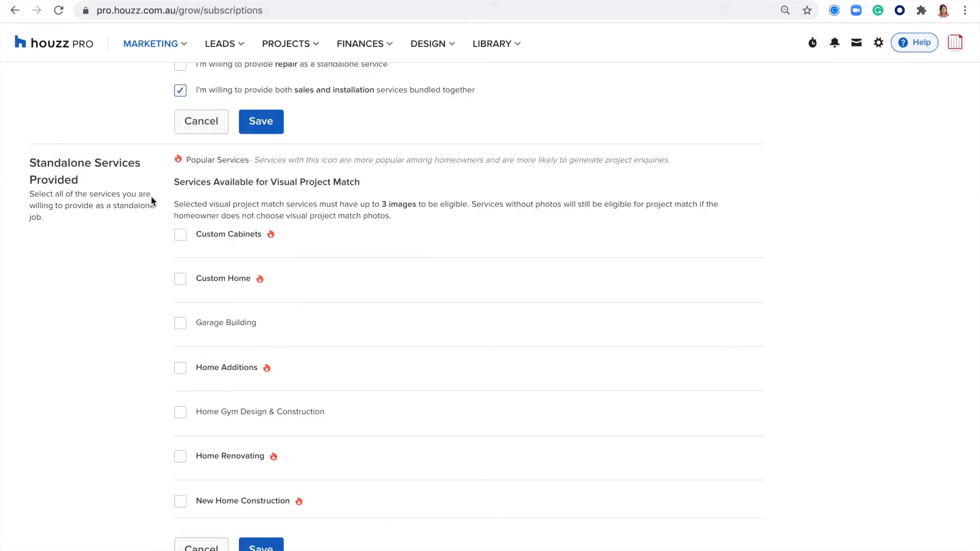
Scroll through Standalone Services Provided, such as Custom Home and Home Renovating, all unticked
scroll(380, 293, "down", 1)
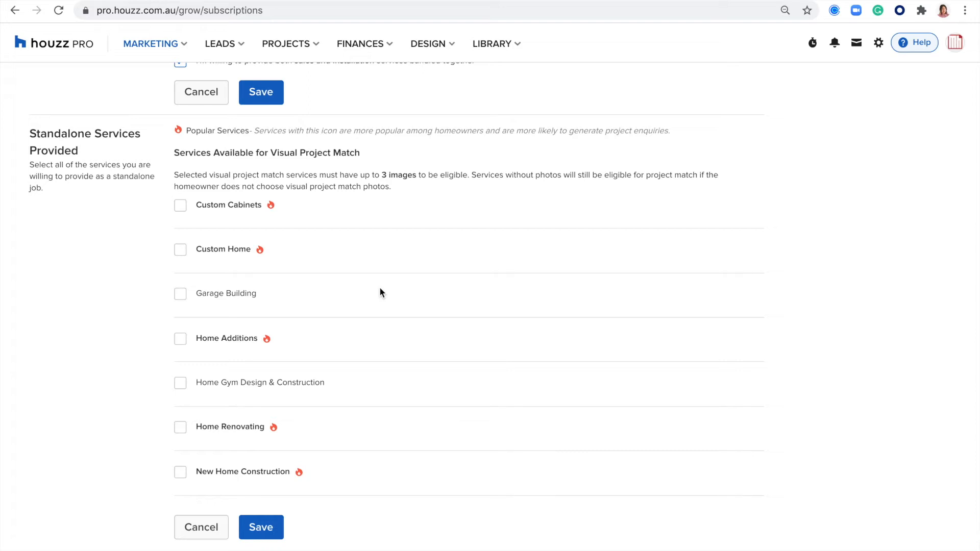
scroll(364, 309, "down", 1)
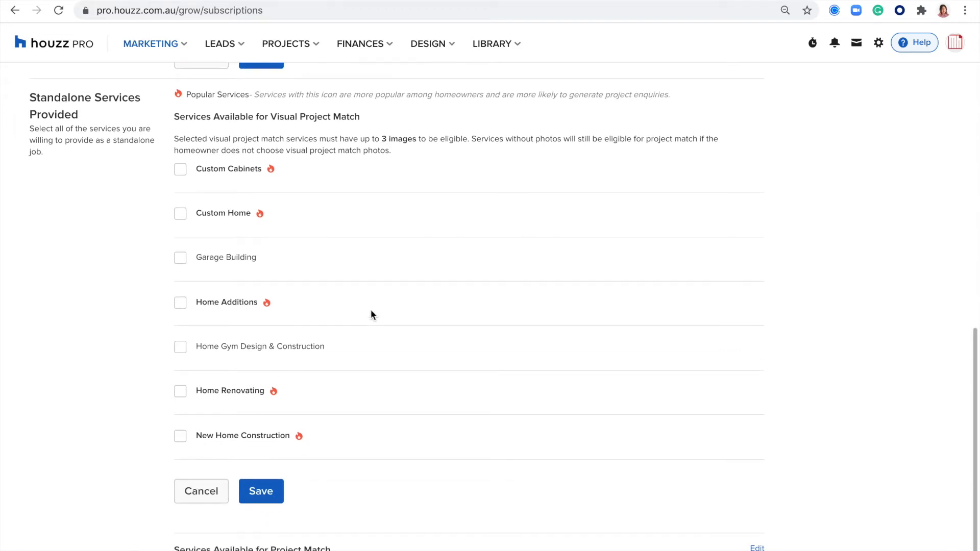
scroll(372, 313, "down", 1)
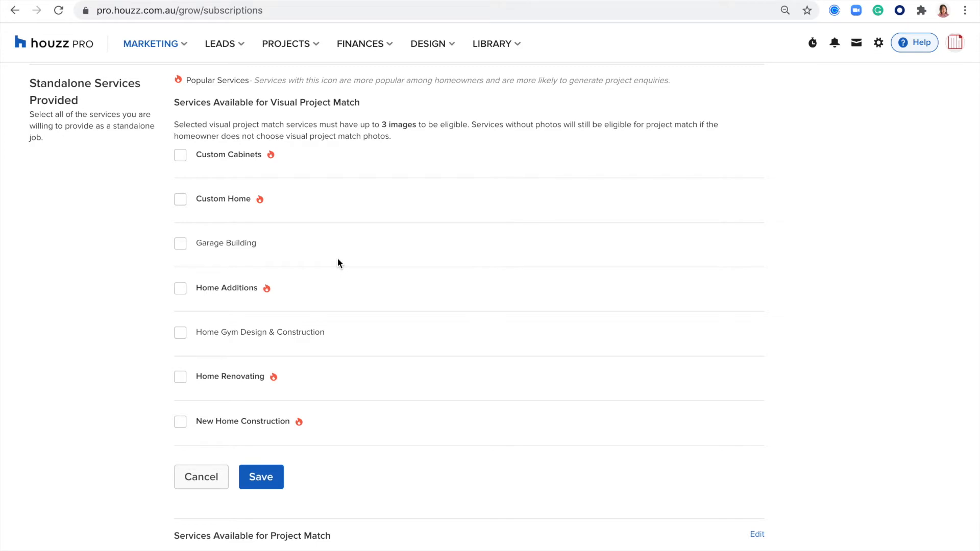
scroll(357, 255, "up", 1)
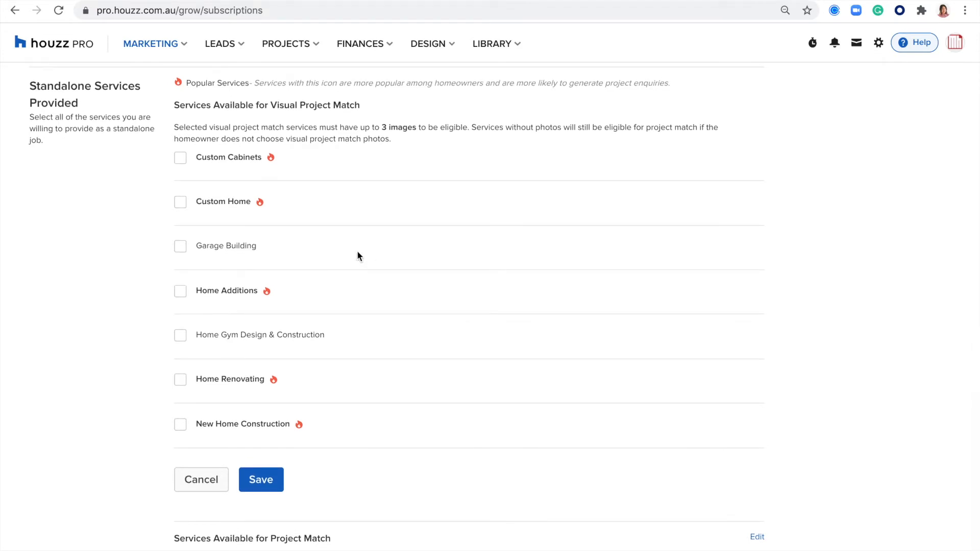
scroll(346, 276, "down", 1)
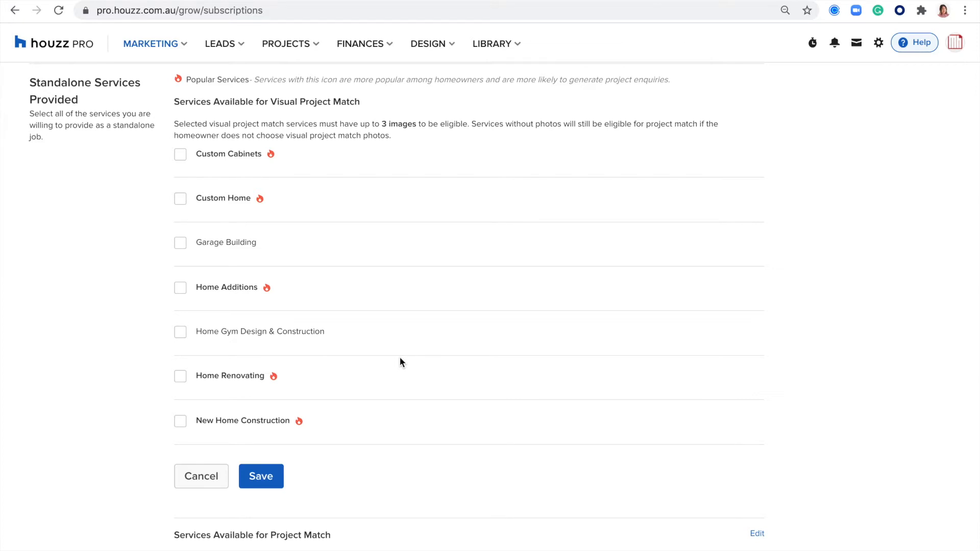
Scroll back up and view the Home Builders package's Ad Details with the Pro Directory preview
scroll(400, 345, "down", 1)
scroll(397, 308, "up", 1)
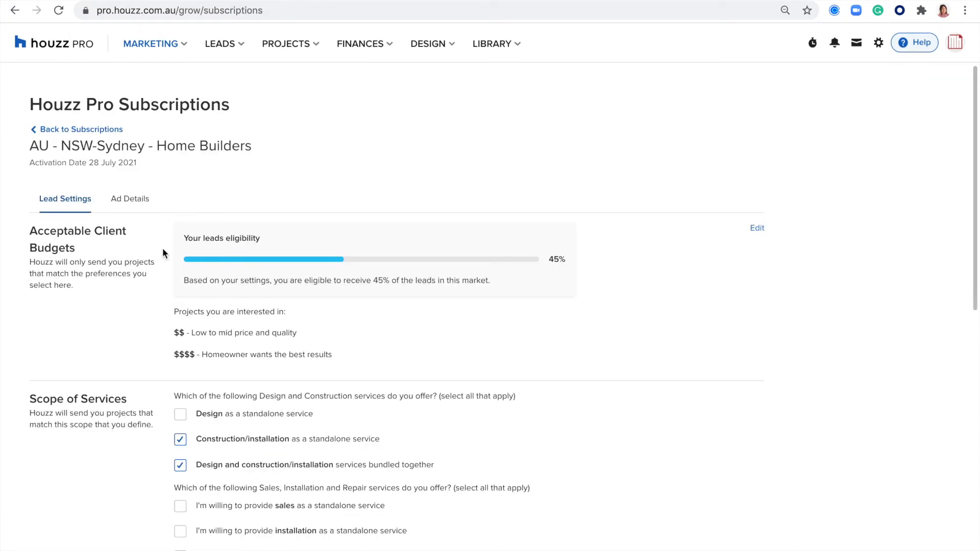
left_click(122, 200)
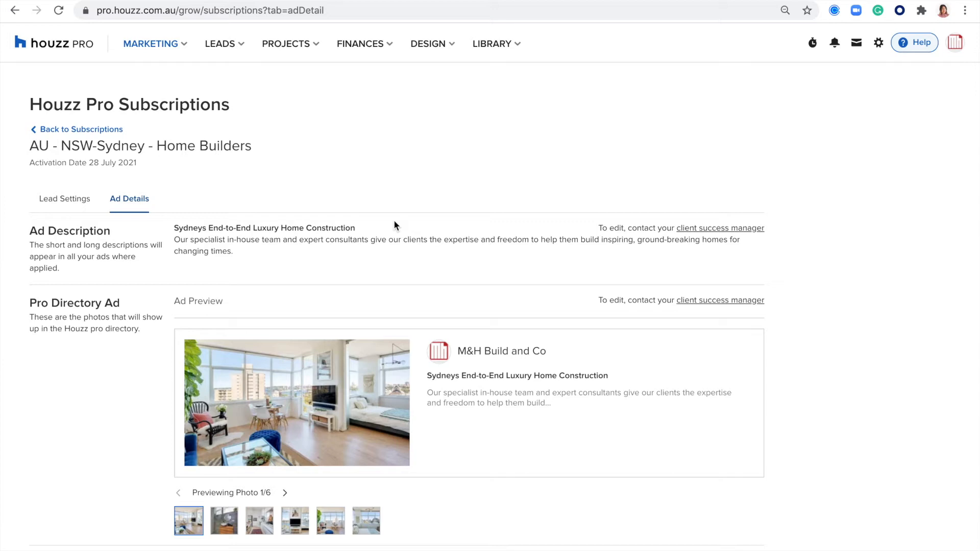
Scroll through the ad description and six-photo Pro Directory ad previews
scroll(395, 224, "down", 1)
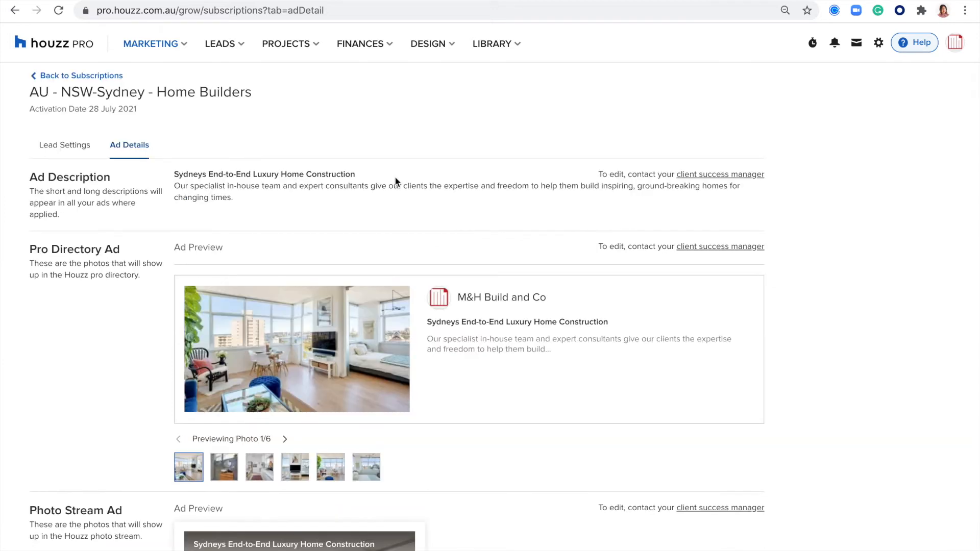
scroll(394, 179, "down", 1)
left_click_drag(356, 123, 29, 136)
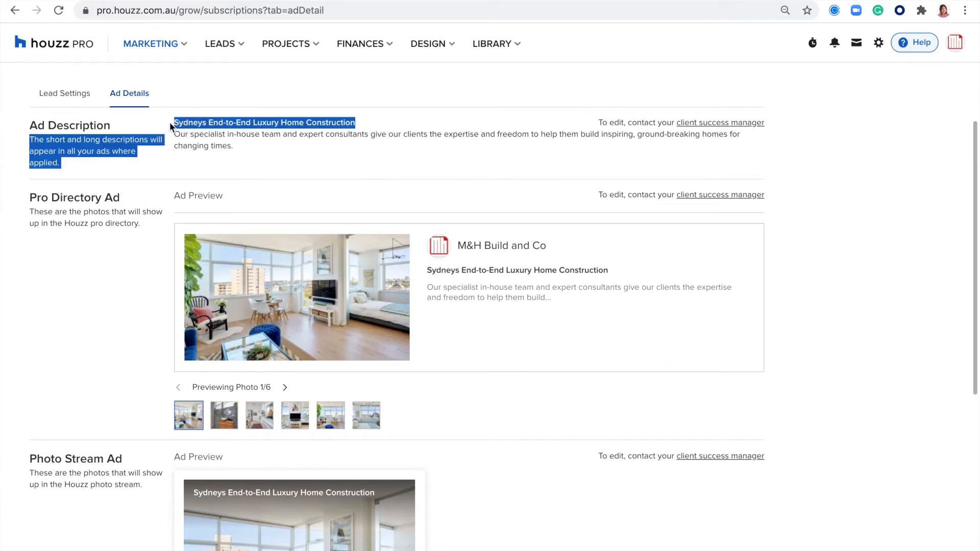
scroll(414, 342, "down", 2)
scroll(418, 376, "down", 1)
scroll(415, 327, "up", 1)
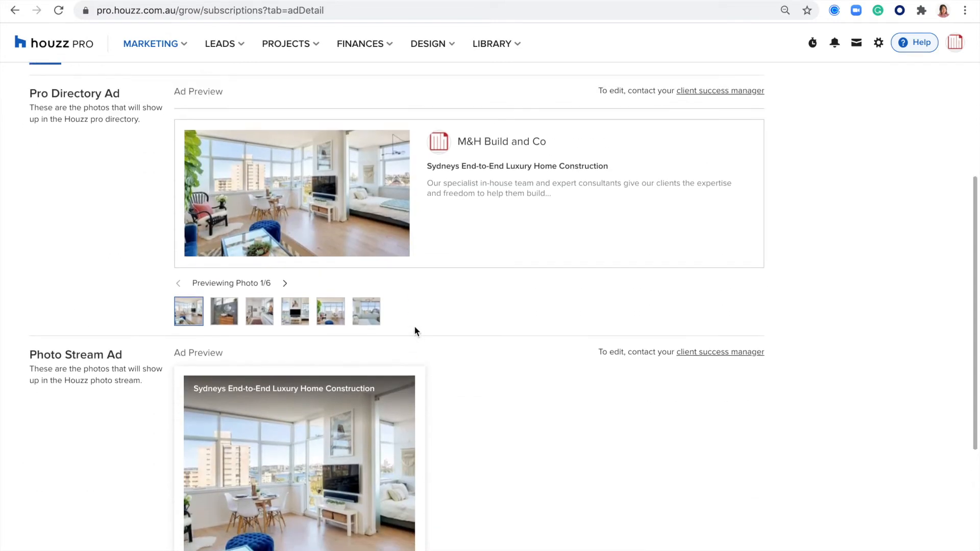
scroll(439, 296, "up", 1)
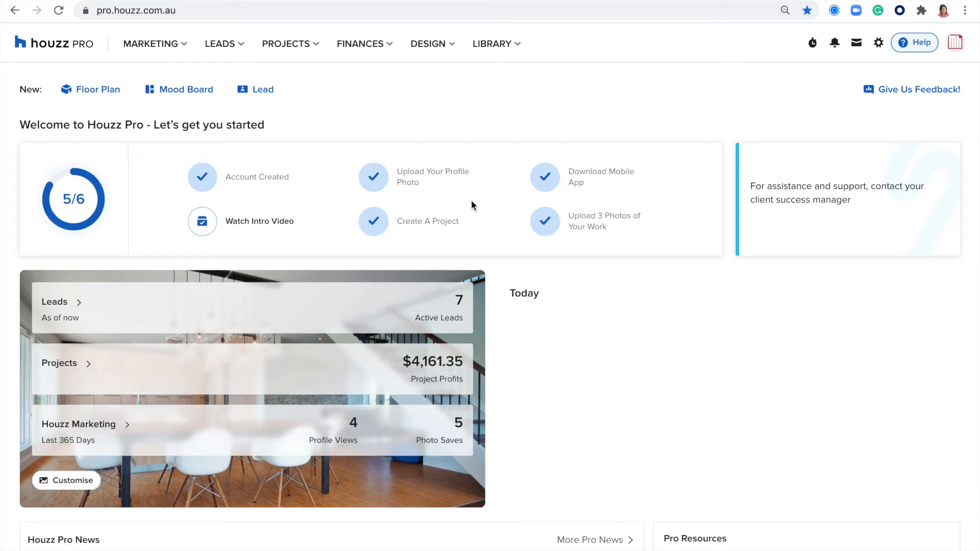
Open Houzz Profile Insights from the MARKETING menu to see 12-month performance
left_click(159, 47)
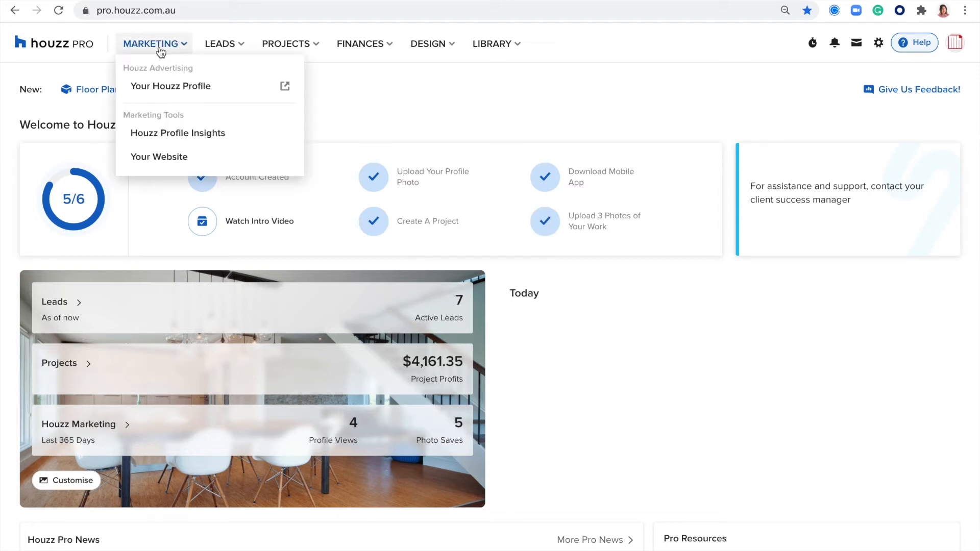
left_click(163, 134)
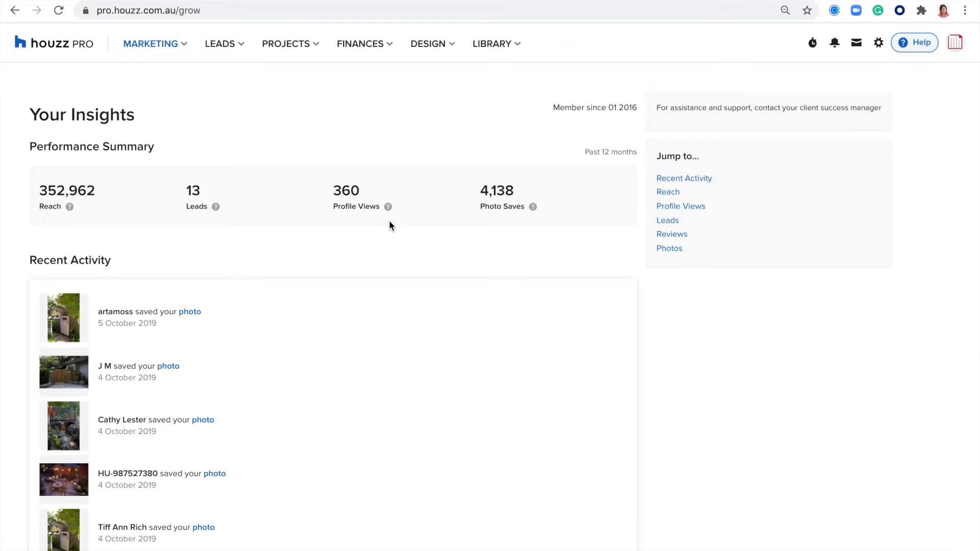
scroll(265, 241, "down", 2)
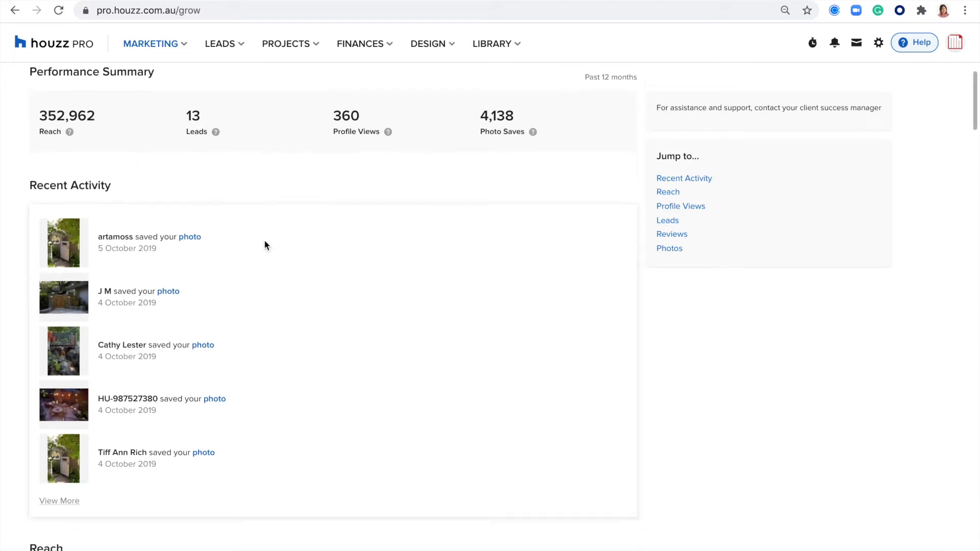
scroll(264, 246, "down", 1)
left_click_drag(127, 147, 35, 143)
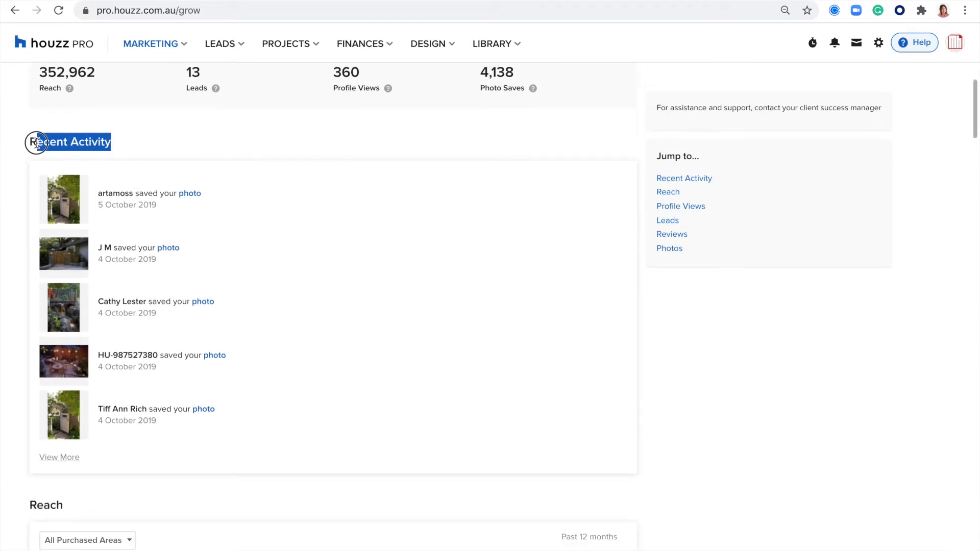
scroll(272, 278, "down", 1)
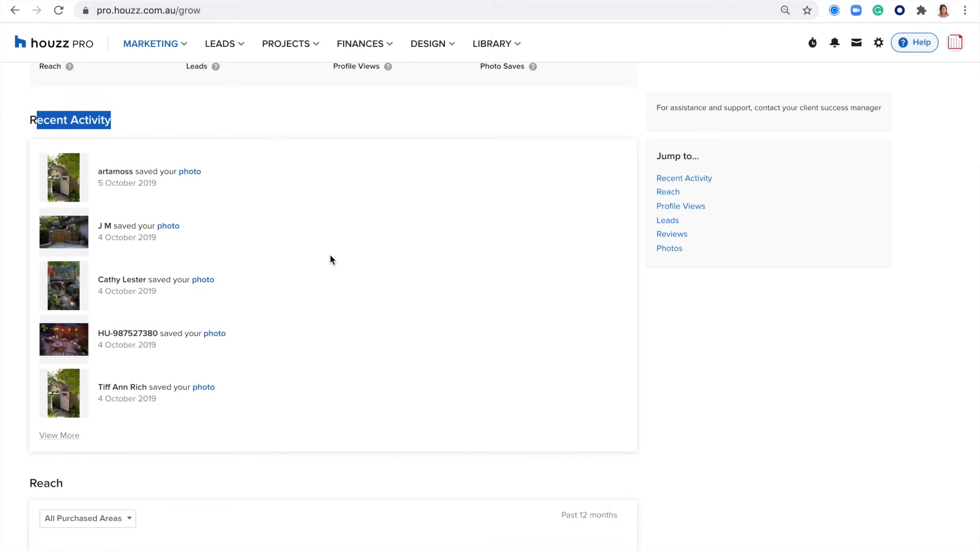
scroll(330, 260, "down", 6)
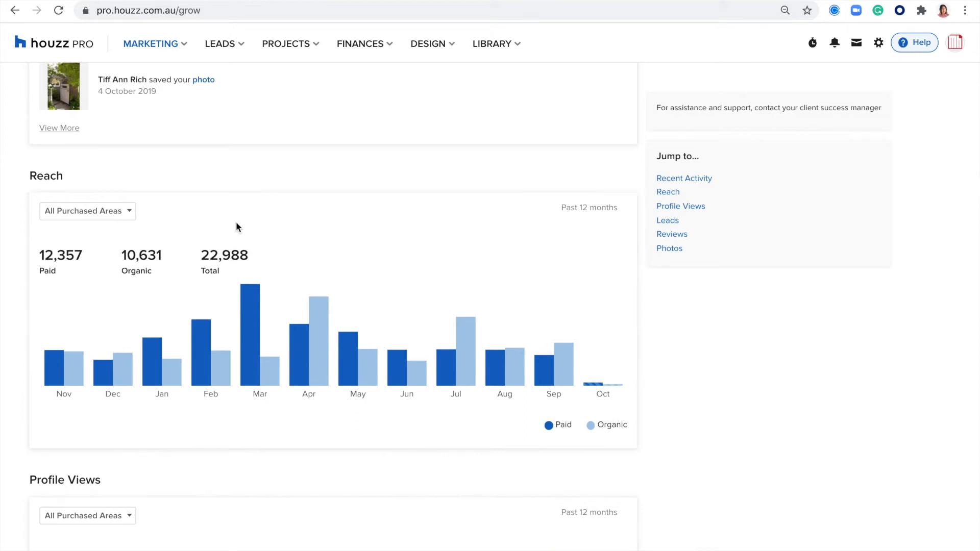
mouse_move(391, 286)
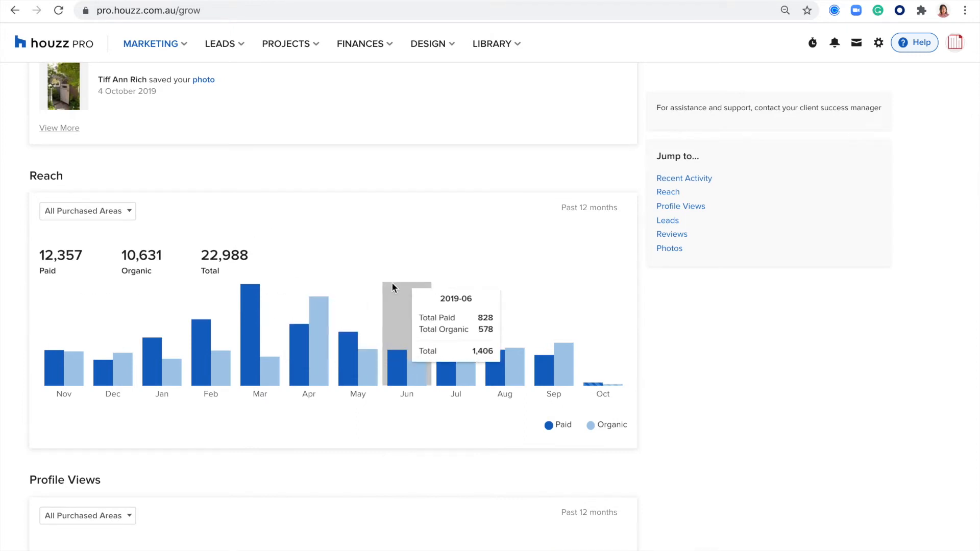
scroll(393, 287, "down", 5)
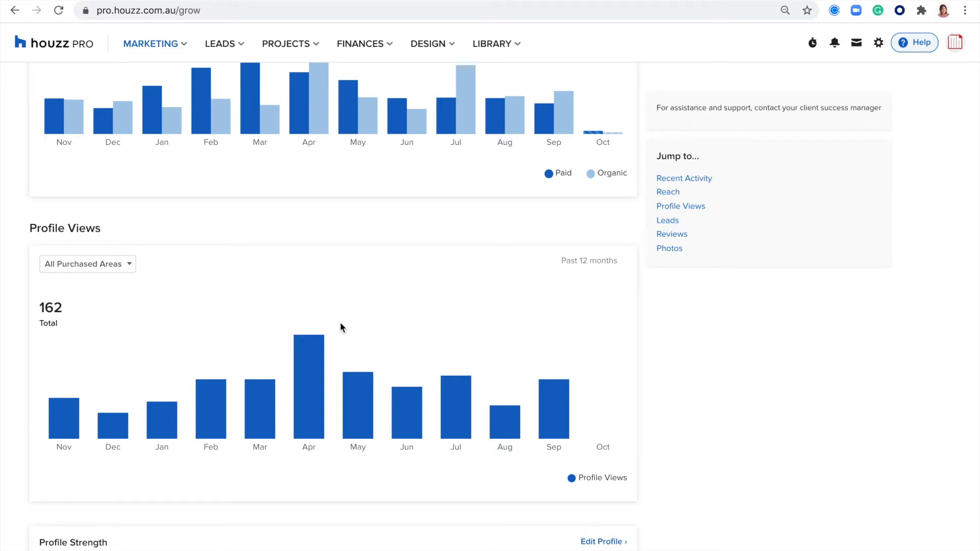
scroll(340, 325, "down", 1)
mouse_move(359, 329)
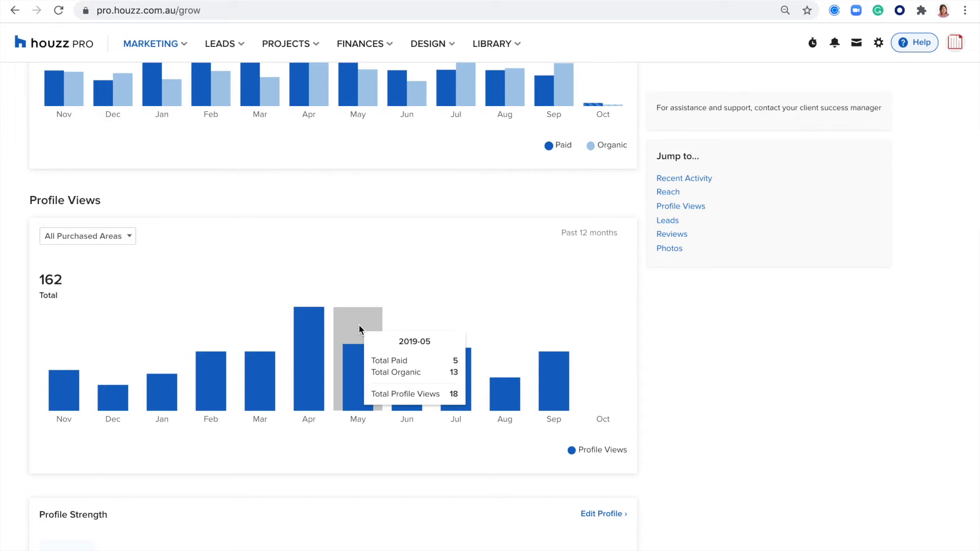
scroll(359, 330, "down", 5)
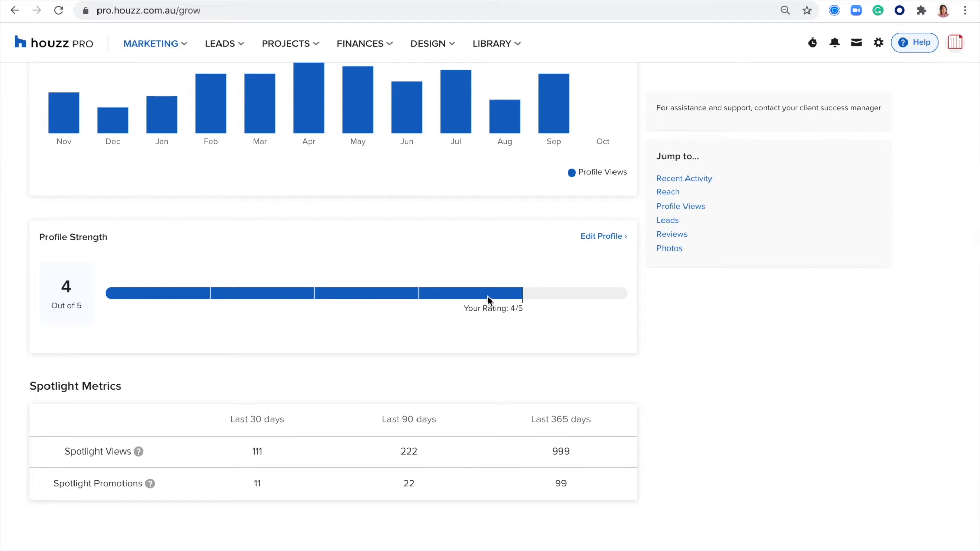
left_click_drag(464, 308, 488, 308)
scroll(399, 323, "down", 2)
scroll(399, 324, "down", 4)
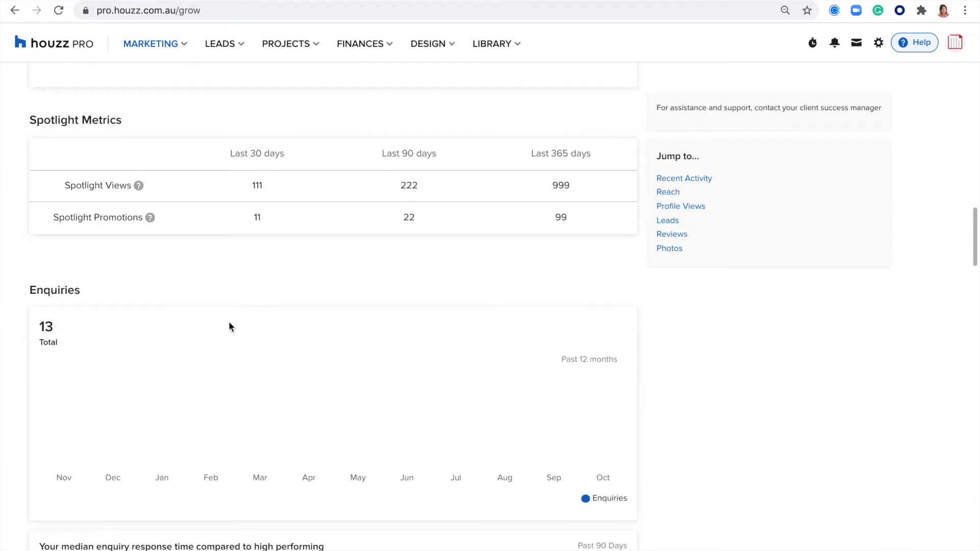
scroll(229, 323, "down", 1)
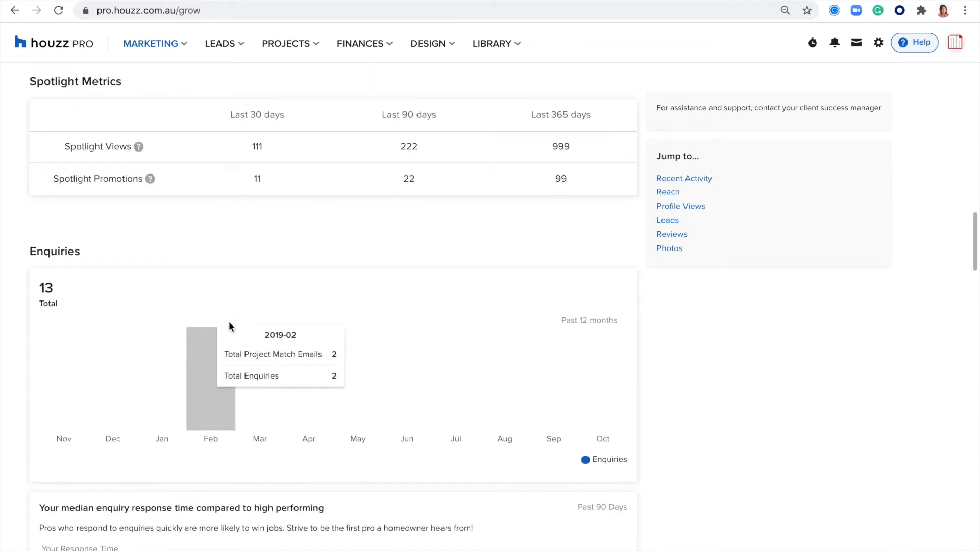
mouse_move(414, 345)
mouse_move(474, 352)
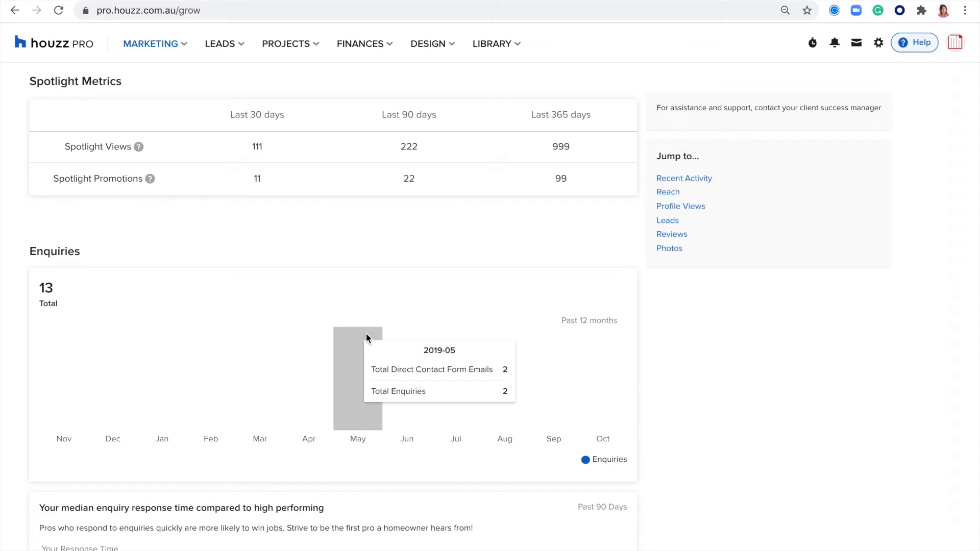
scroll(485, 338, "down", 4)
scroll(486, 339, "down", 3)
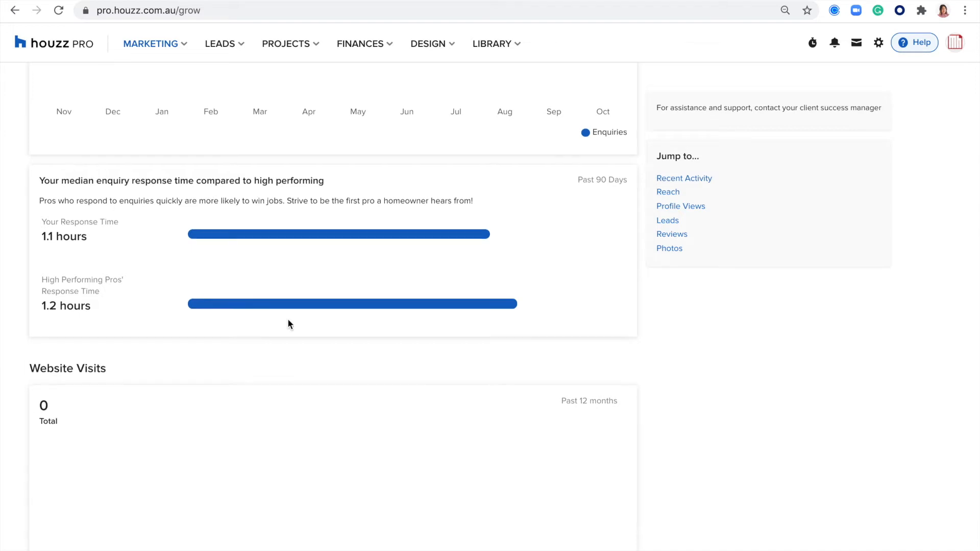
scroll(289, 323, "down", 1)
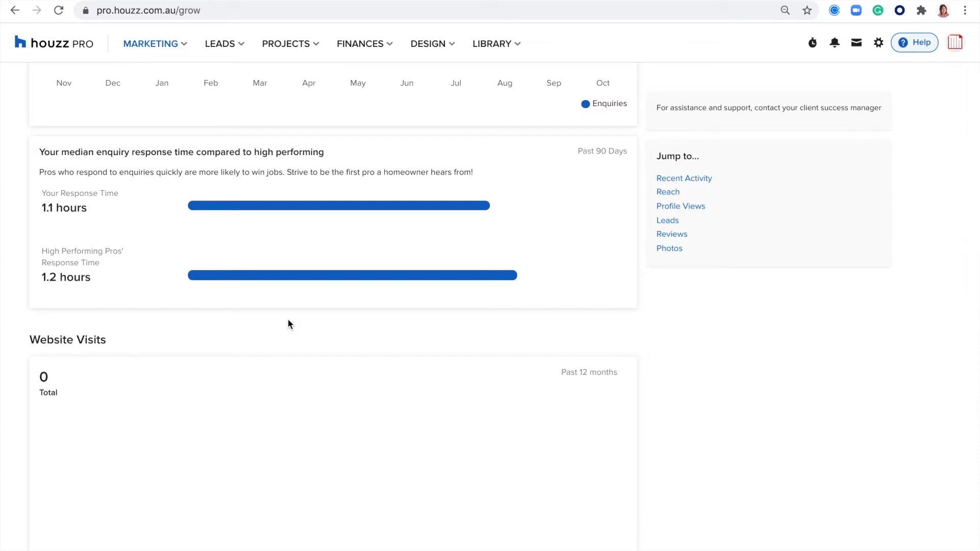
scroll(288, 324, "down", 6)
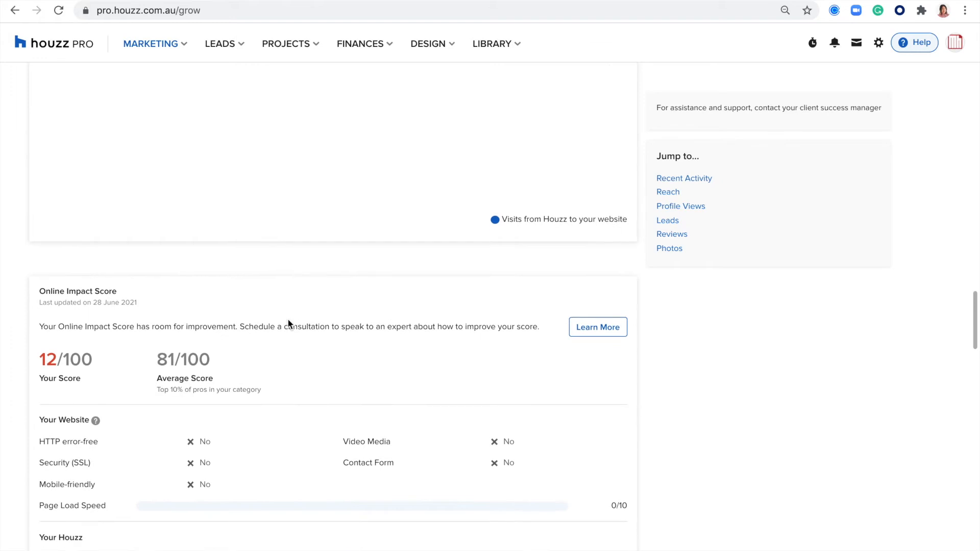
scroll(289, 324, "up", 3)
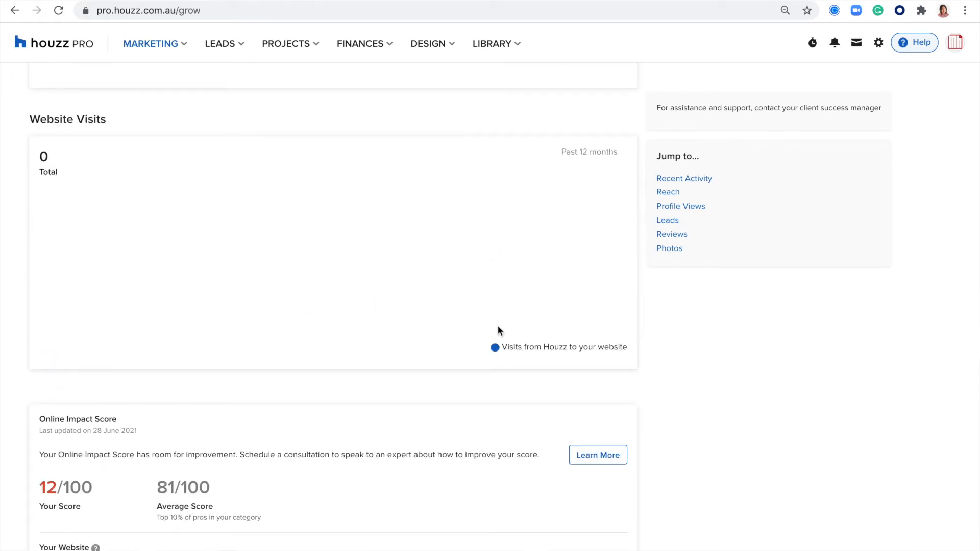
scroll(498, 329, "up", 1)
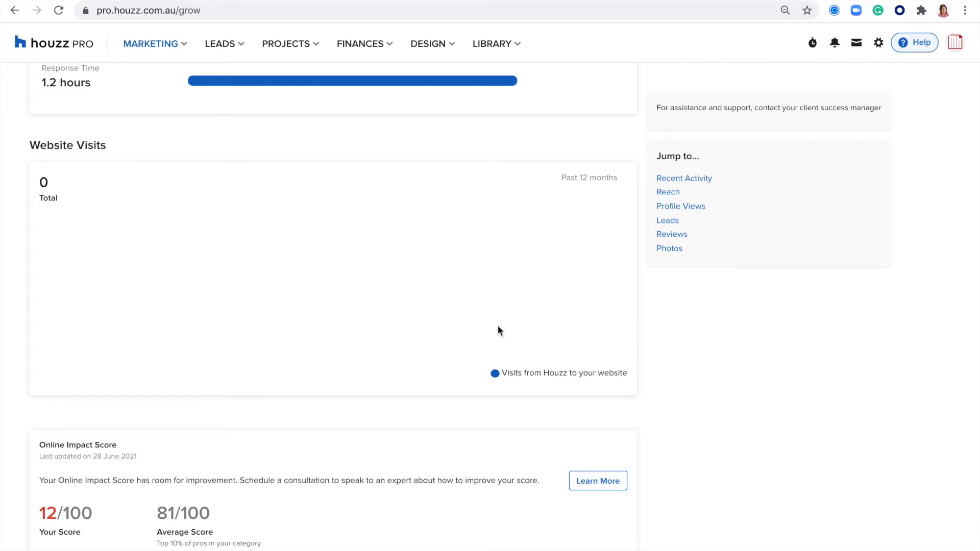
scroll(399, 203, "down", 7)
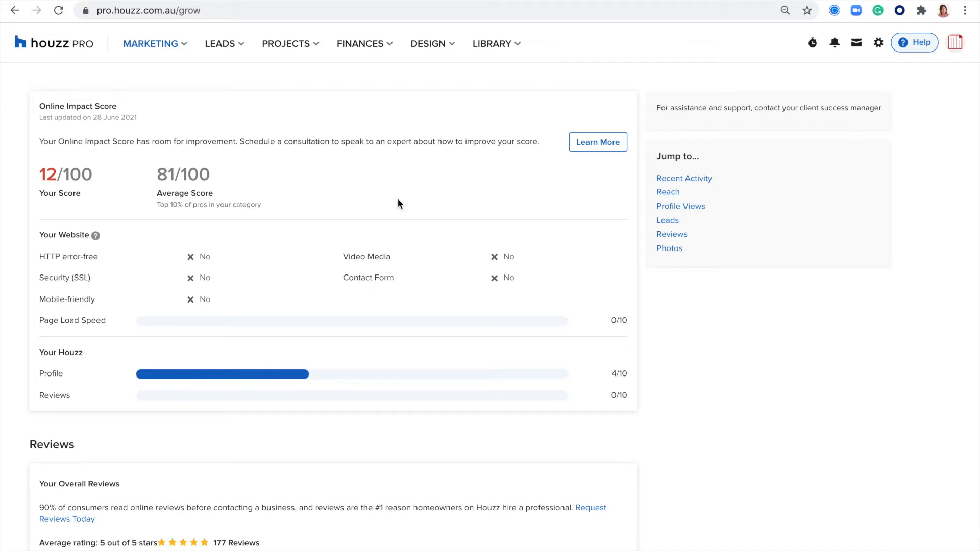
Scroll through Reviews, Photo Summary and Statistics by Photo, which ranks 451 photos by popularity
scroll(398, 203, "down", 5)
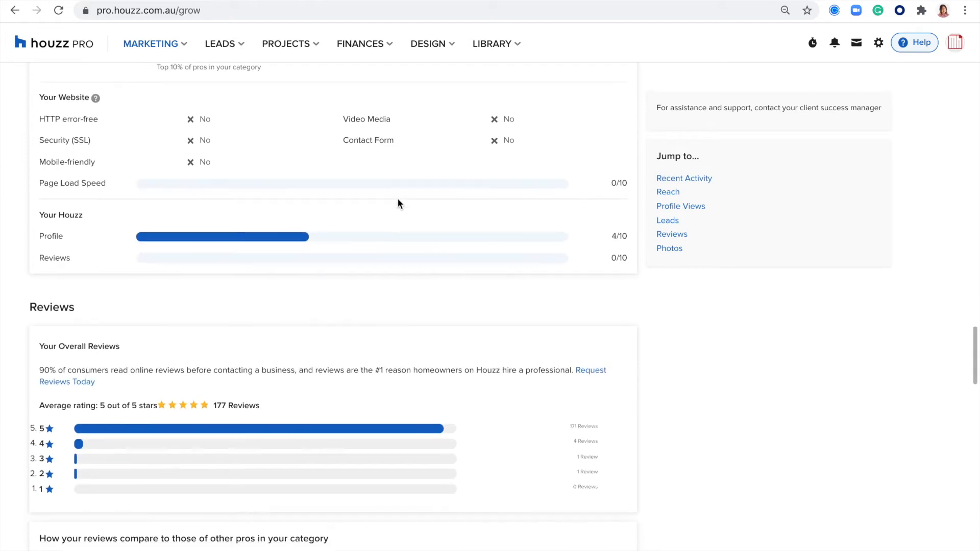
scroll(398, 203, "down", 1)
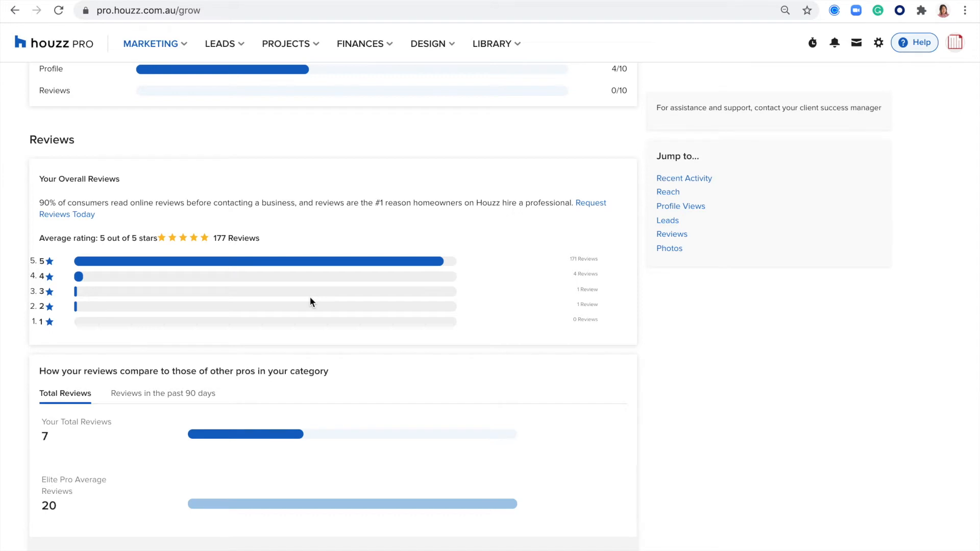
scroll(310, 301, "down", 10)
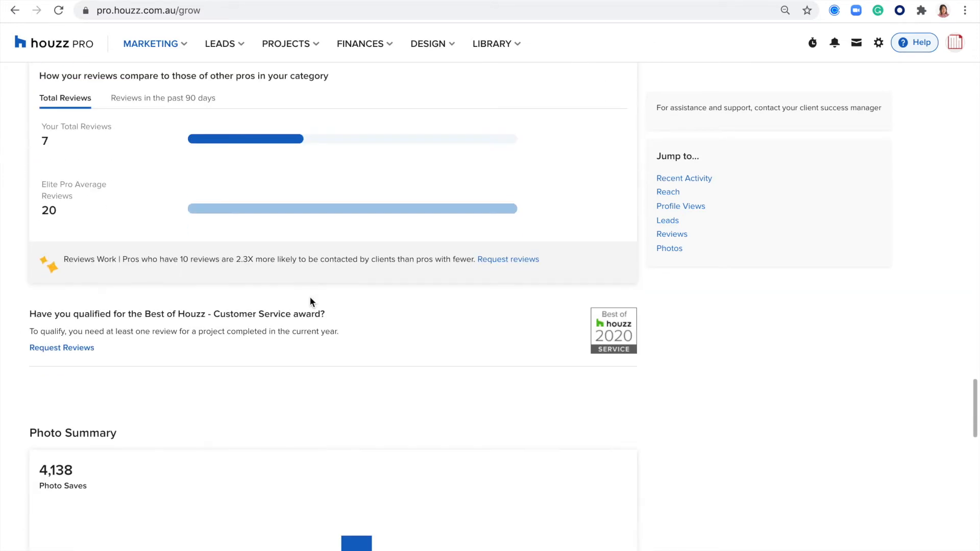
scroll(310, 303, "down", 1)
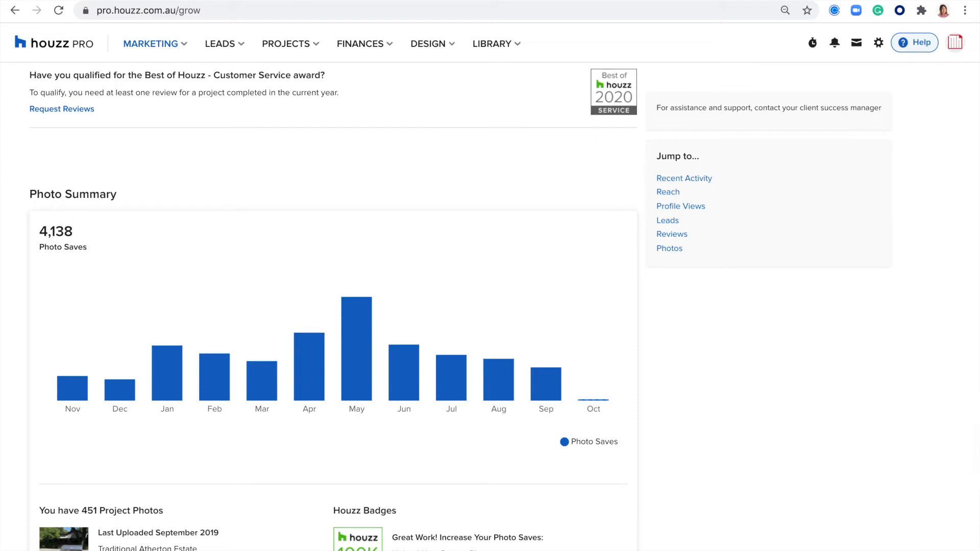
scroll(312, 421, "down", 6)
scroll(311, 424, "down", 6)
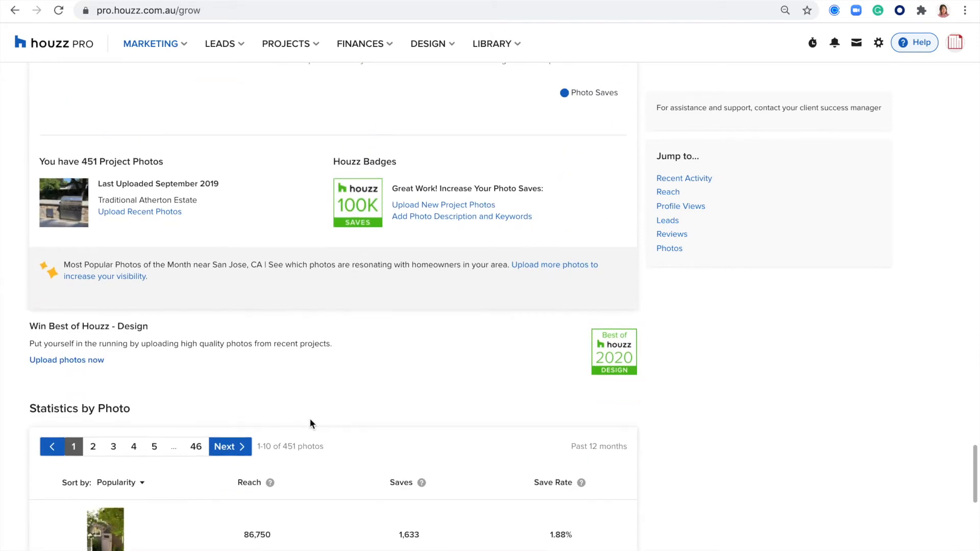
scroll(311, 423, "down", 2)
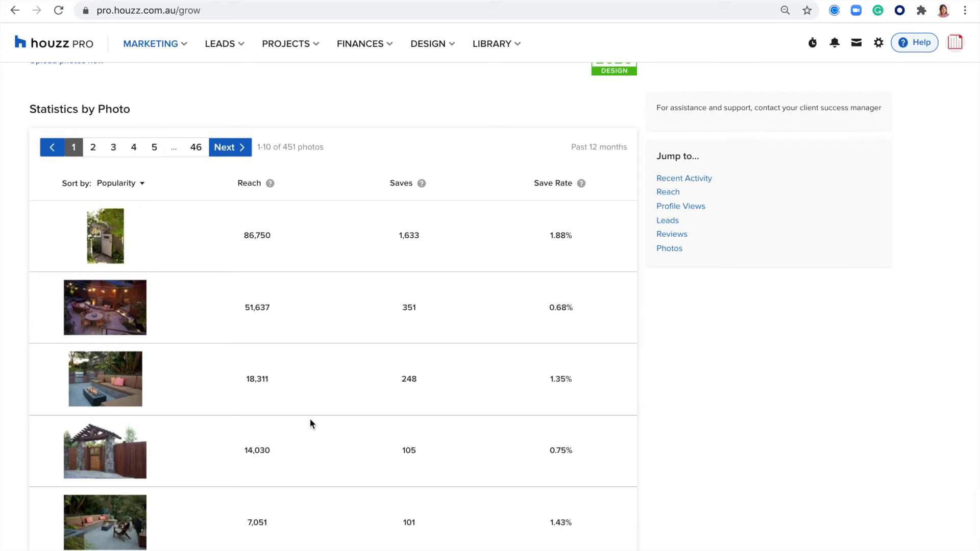
scroll(310, 424, "down", 1)
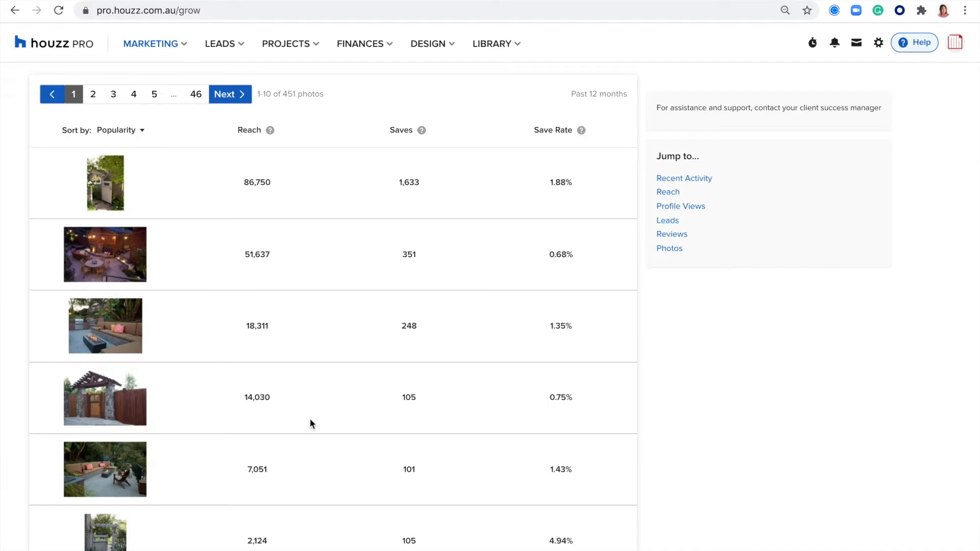
scroll(311, 419, "down", 15)
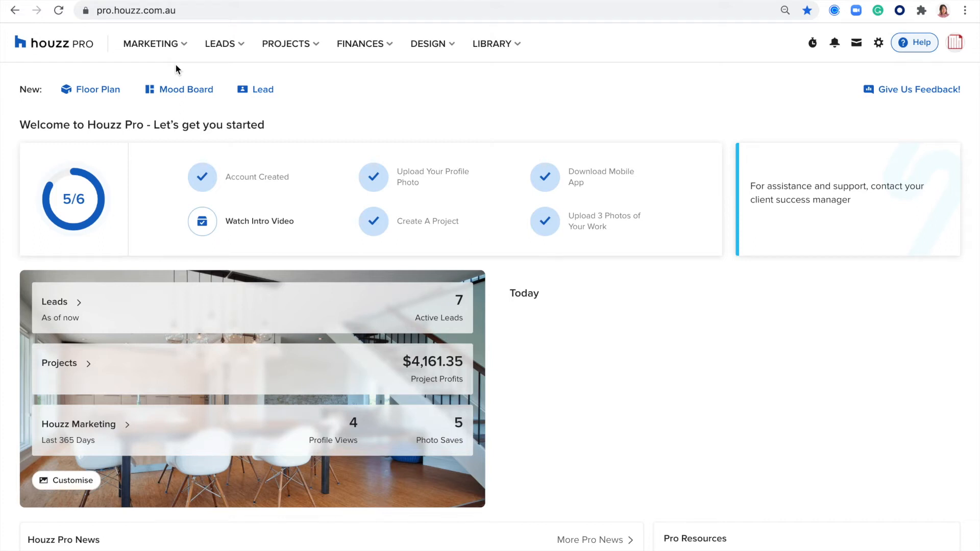
Open the M&H Build and Co website's Home page in the site editor from Marketing > Your Website
left_click(185, 49)
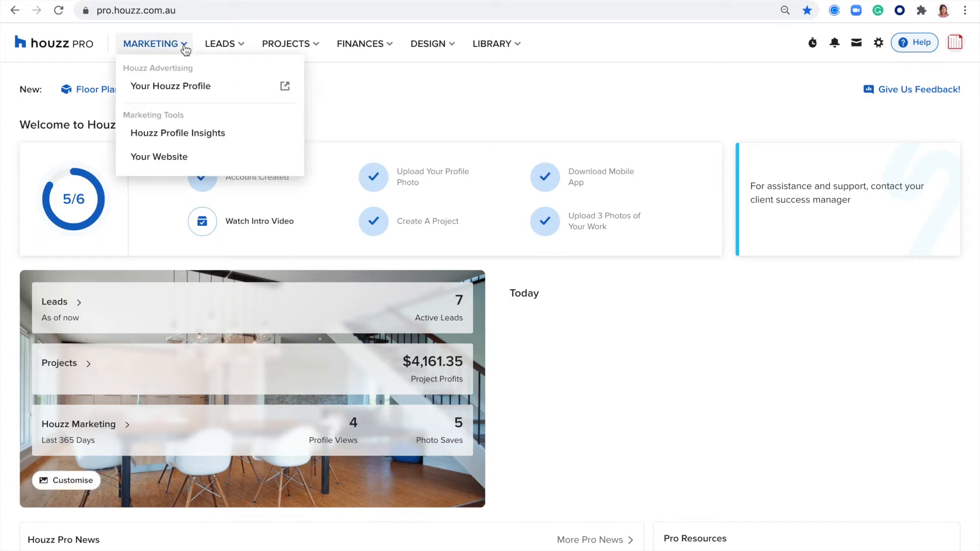
left_click(152, 157)
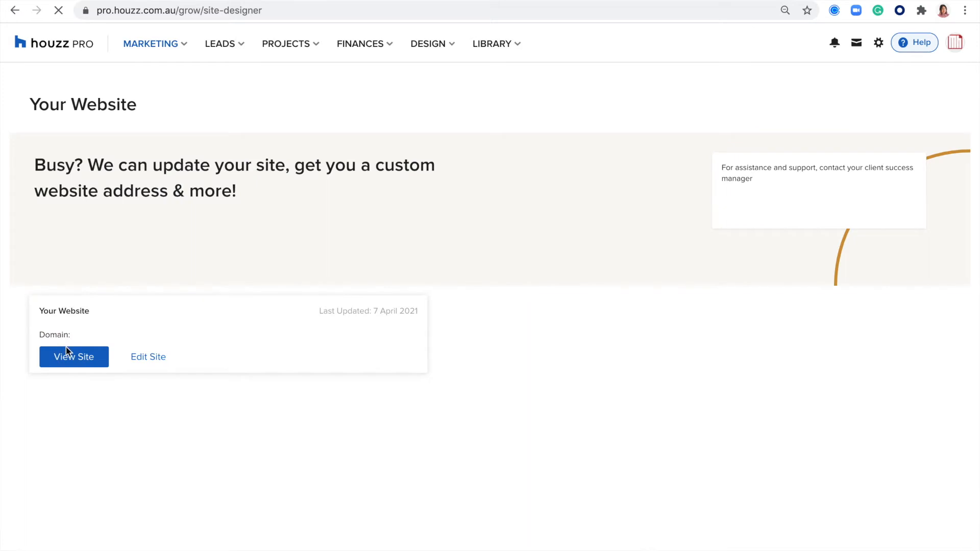
left_click(148, 358)
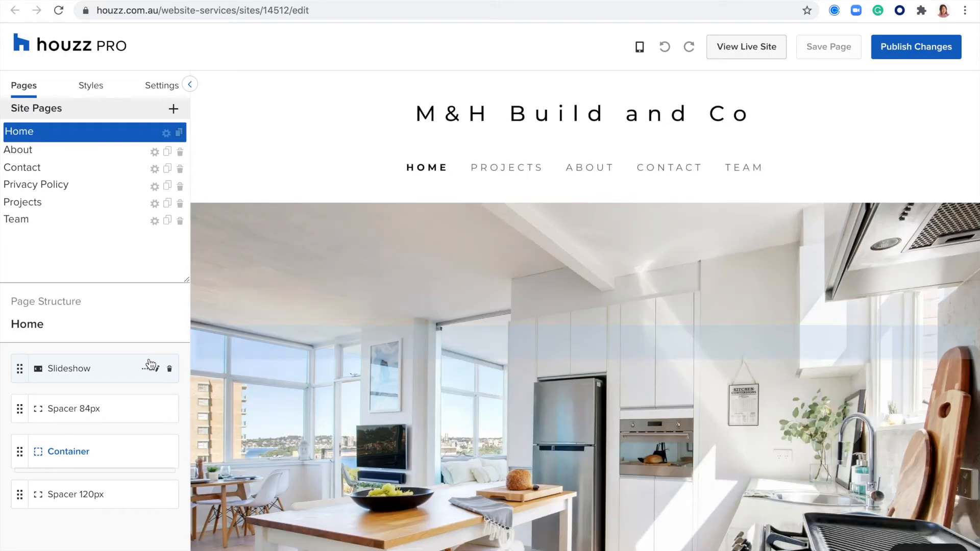
Preview the live M&H Build and Co site, then return to the Your Website page
scroll(306, 375, "down", 1)
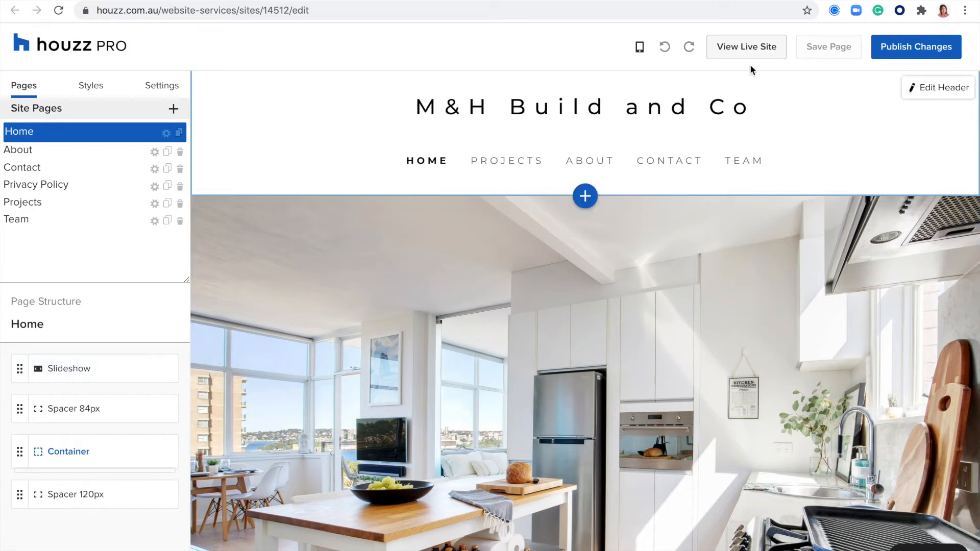
left_click(737, 49)
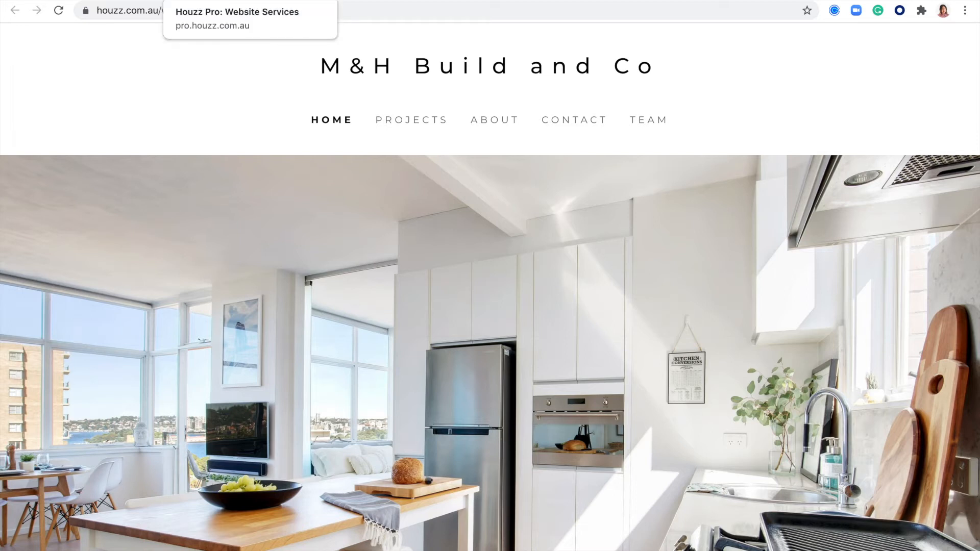
left_click(245, 1)
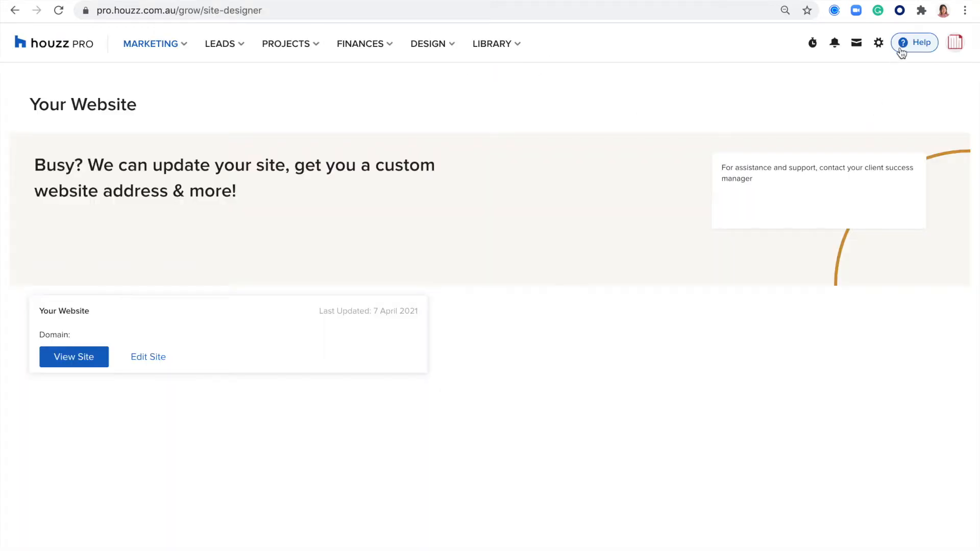
Start a Help support enquiry on the Website Services topic and begin describing the issue
left_click(921, 44)
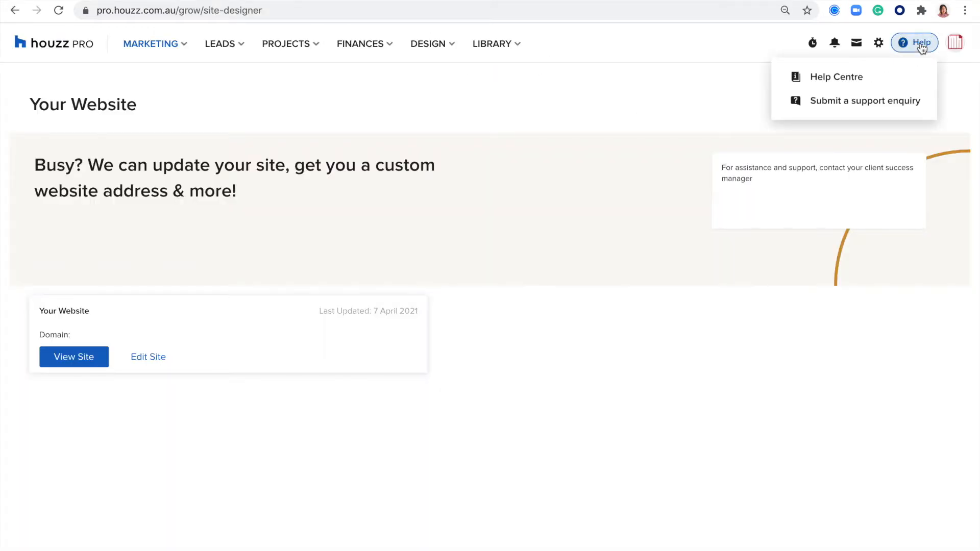
left_click(849, 102)
left_click(890, 416)
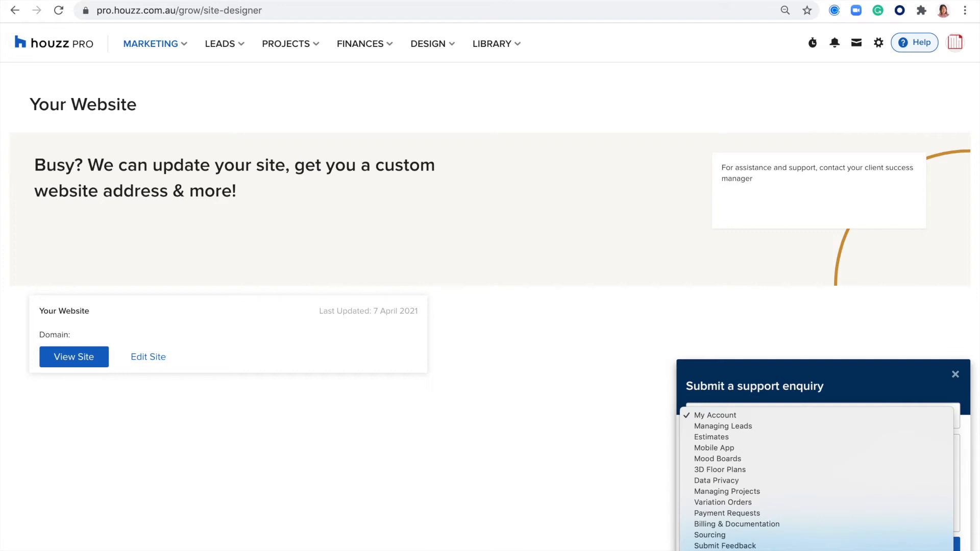
left_click(781, 550)
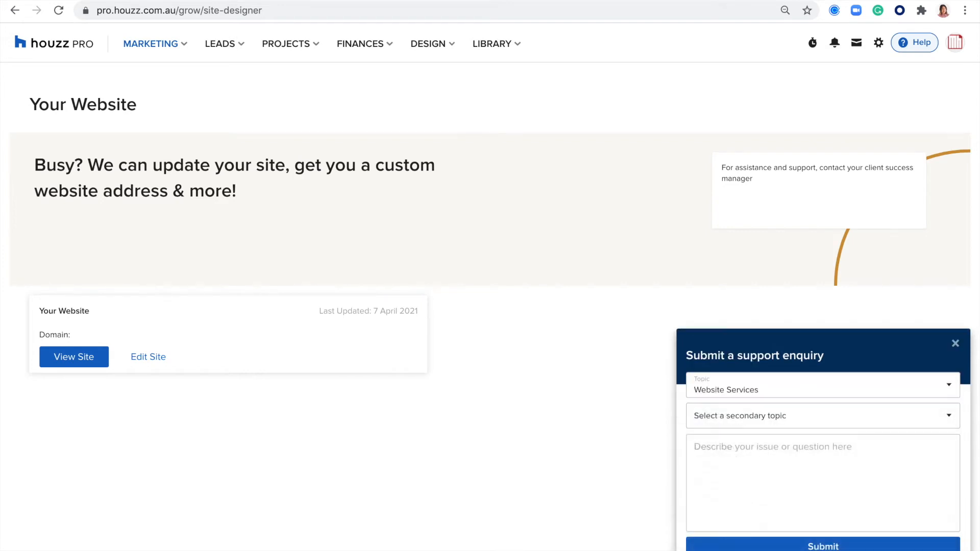
left_click(755, 460)
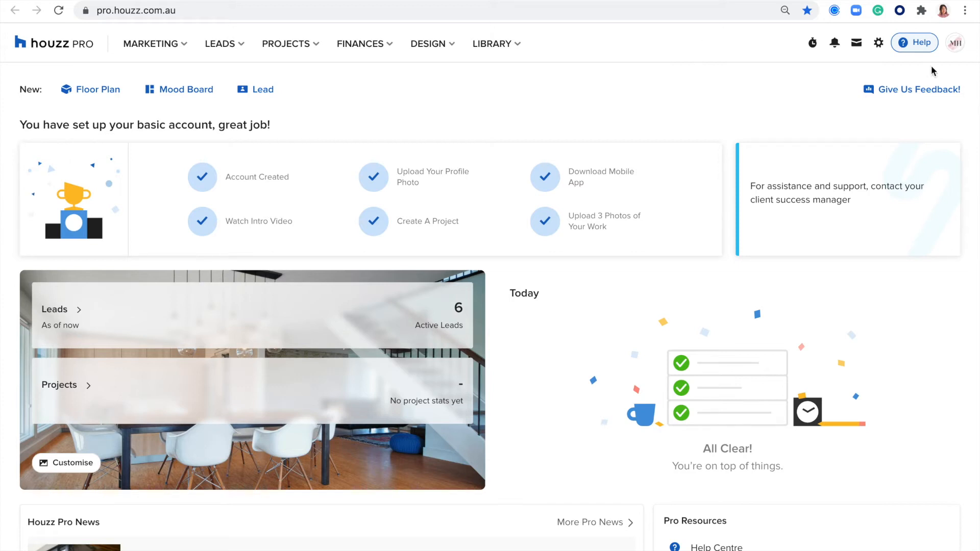
Go to the Calendar settings from the gear (Settings) menu
left_click(879, 44)
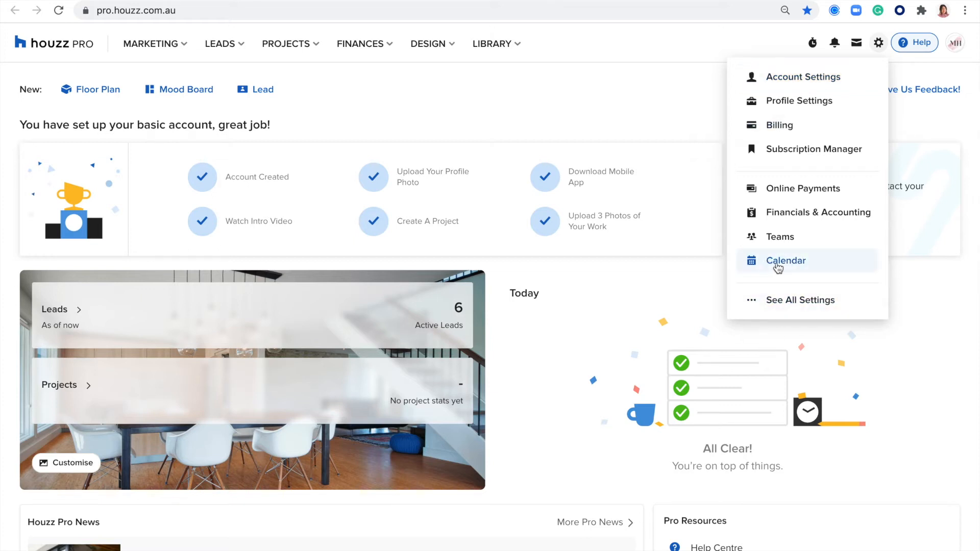
left_click(777, 265)
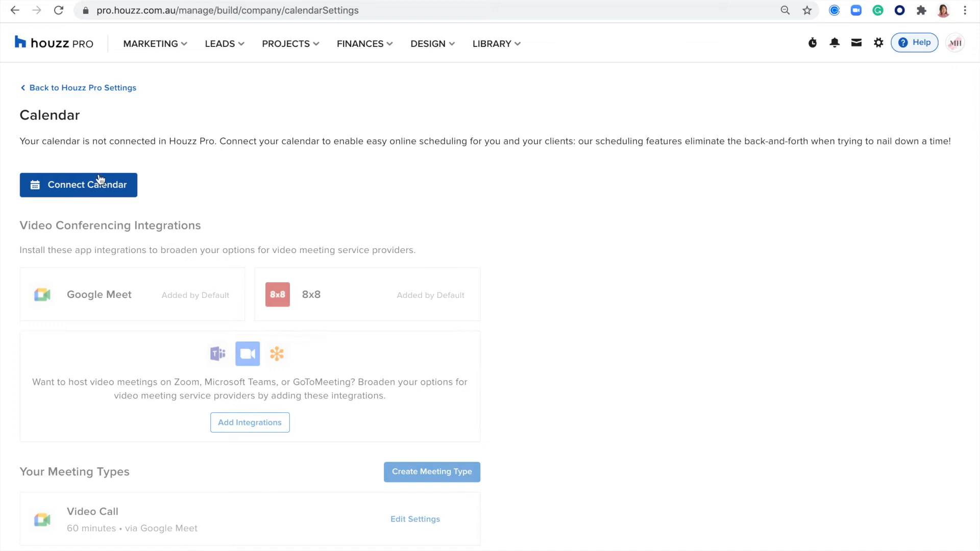
Start connecting an external calendar to bring up Cronofy's provider list
left_click(74, 188)
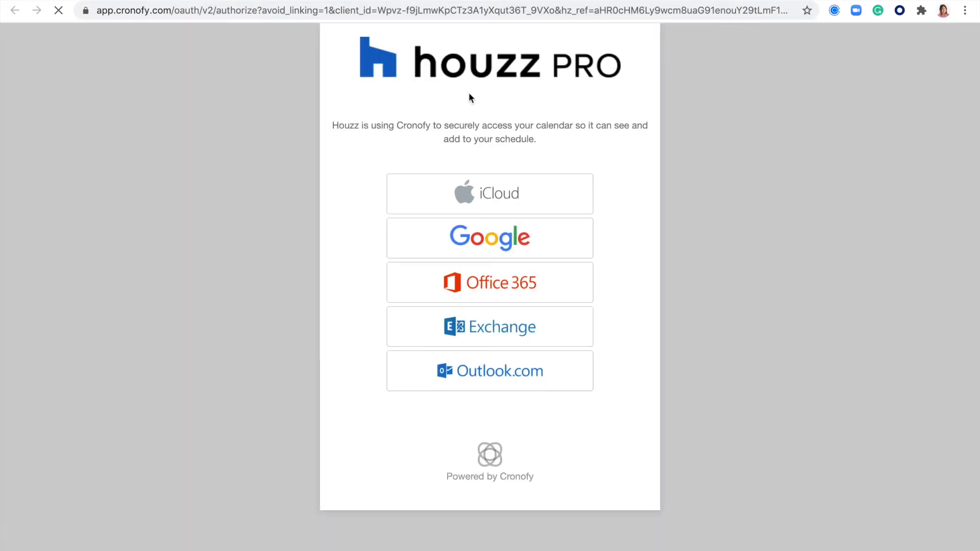
Link a Google account as the calendar through Cronofy, agreeing to its terms
left_click(466, 244)
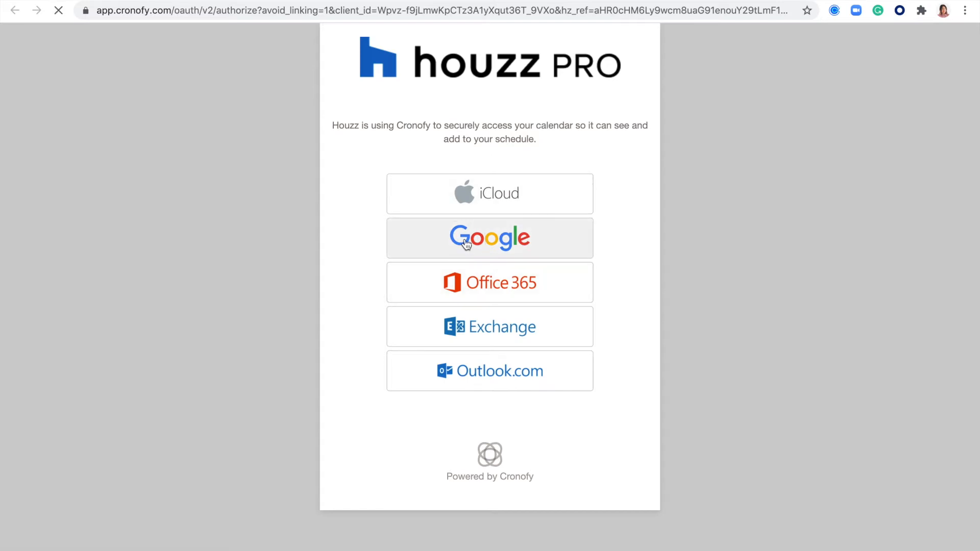
left_click(376, 232)
left_click(482, 282)
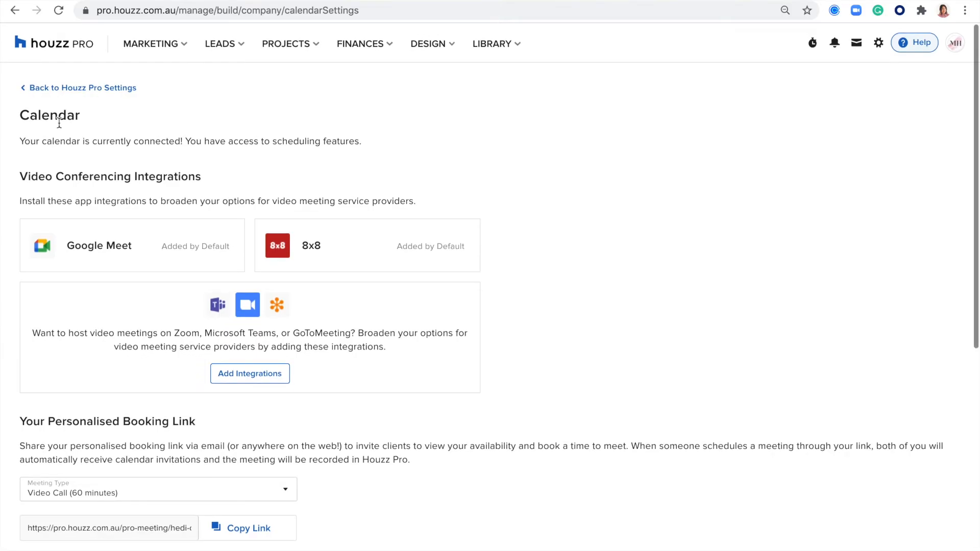
left_click_drag(19, 142, 166, 144)
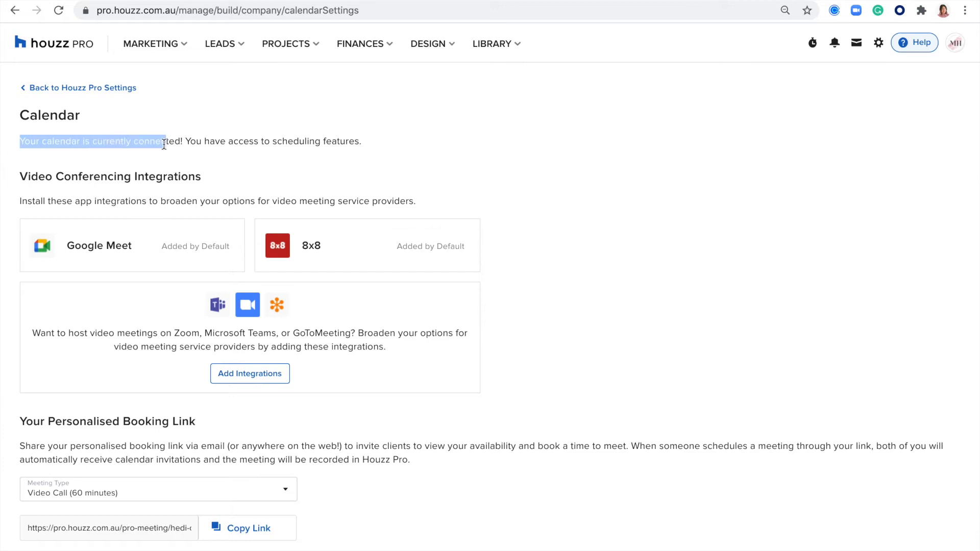
left_click(252, 153)
left_click_drag(210, 185, 21, 167)
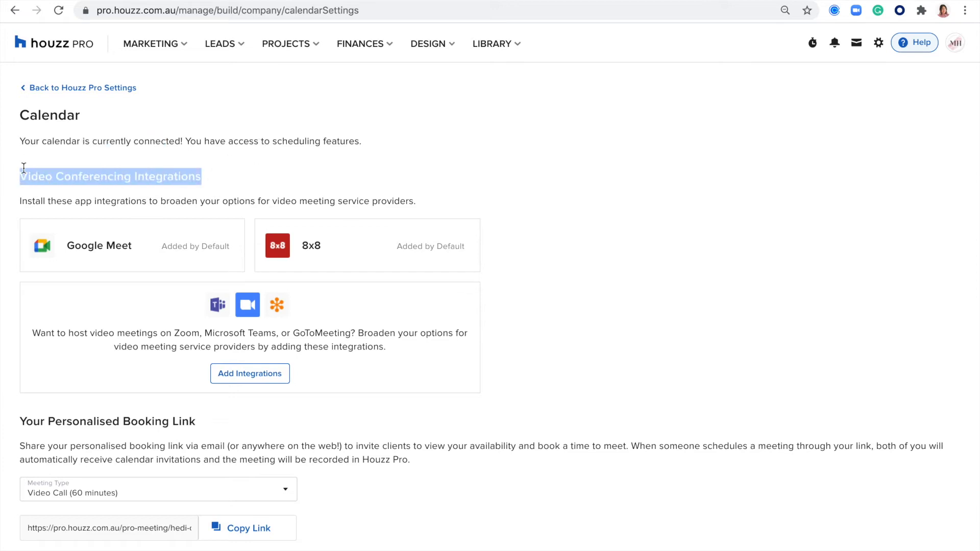
left_click(353, 161)
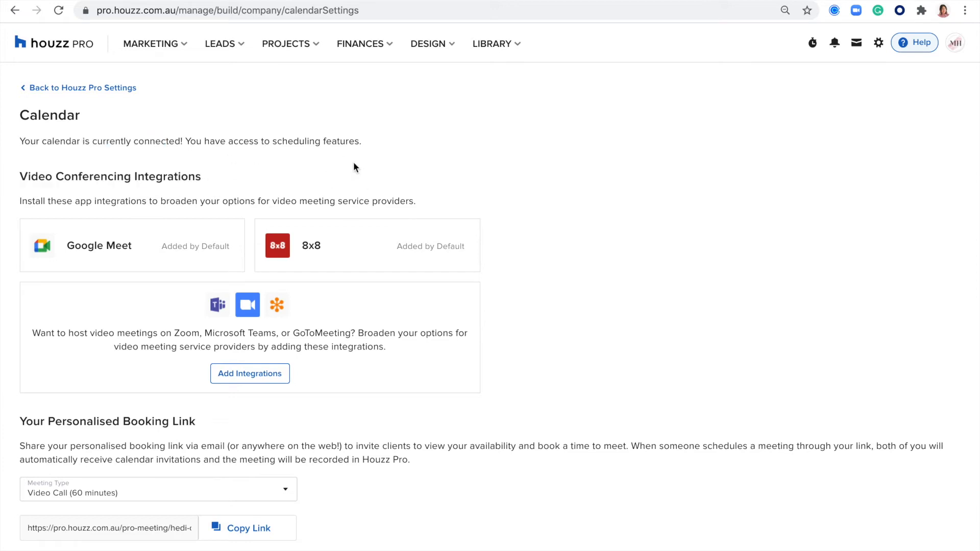
scroll(354, 161, "down", 3)
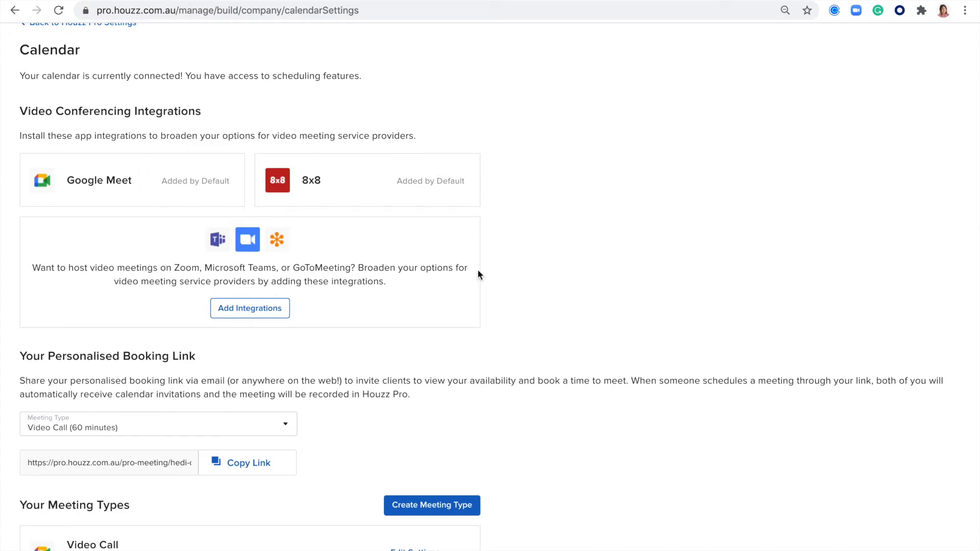
scroll(477, 269, "down", 4)
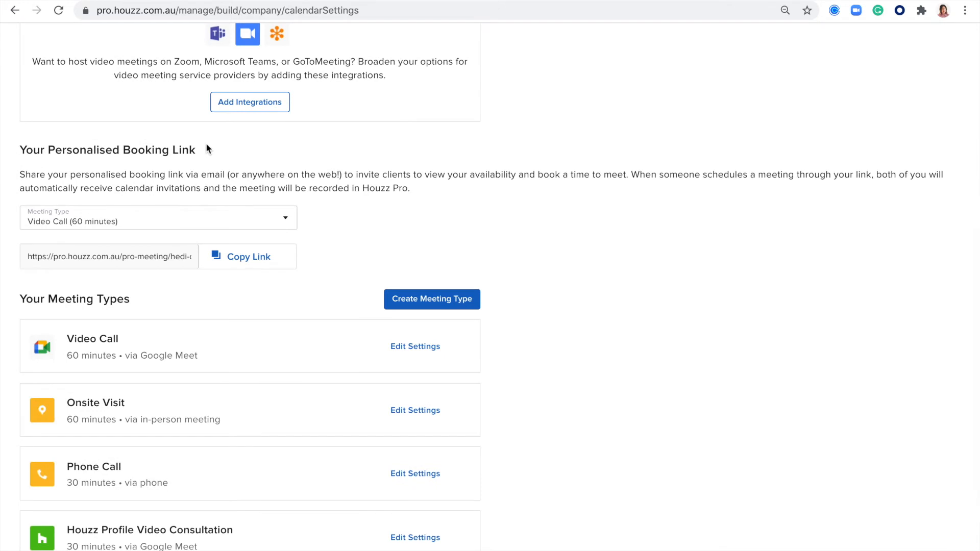
left_click(285, 219)
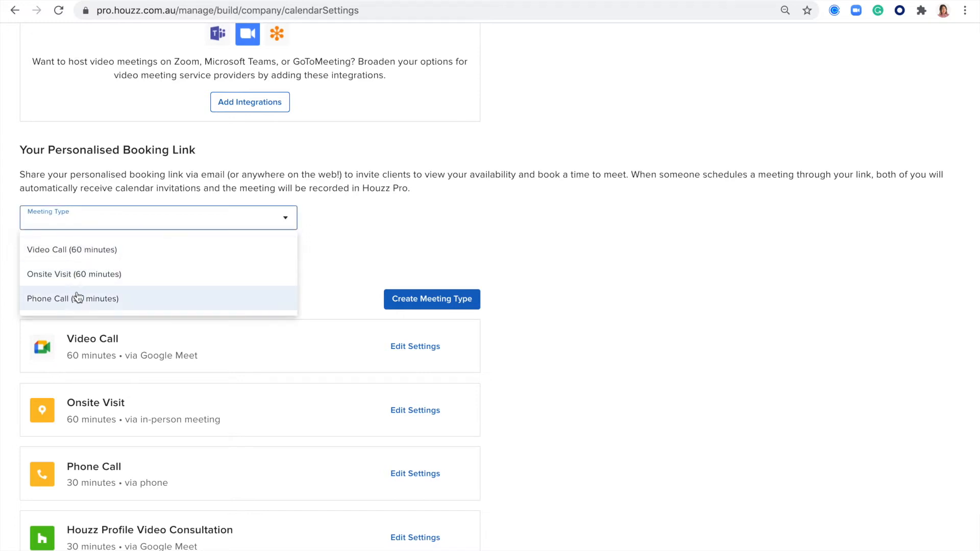
left_click(482, 198)
left_click(101, 256)
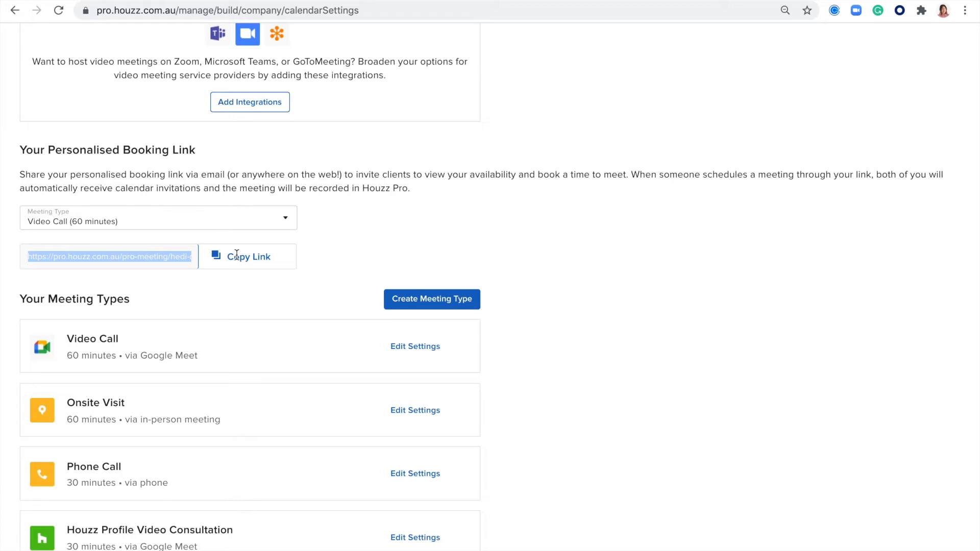
left_click(373, 245)
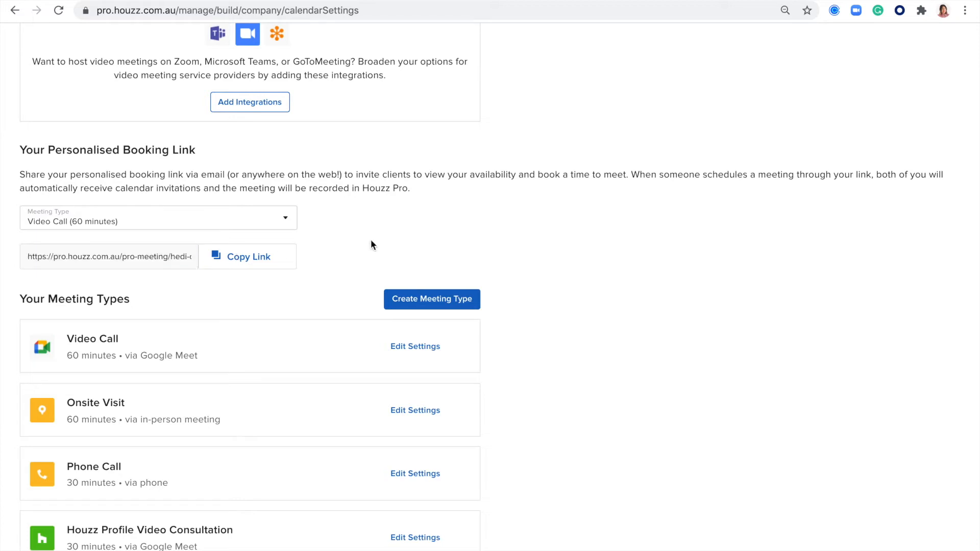
scroll(192, 240, "down", 3)
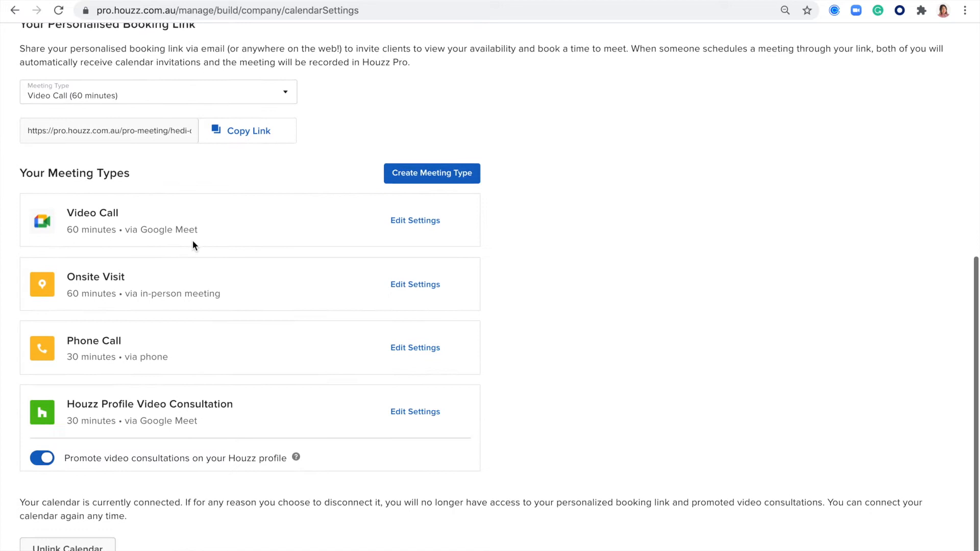
left_click_drag(131, 174, 31, 176)
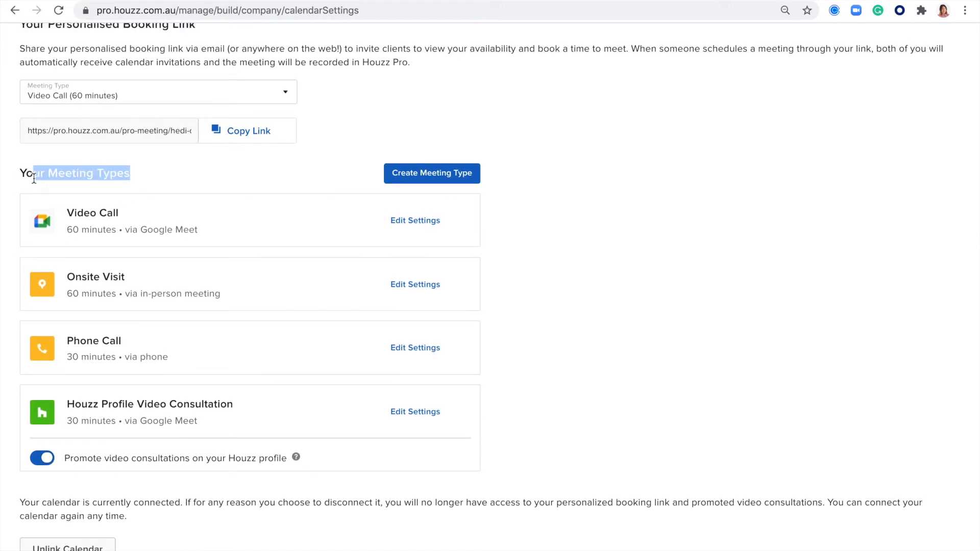
left_click(409, 125)
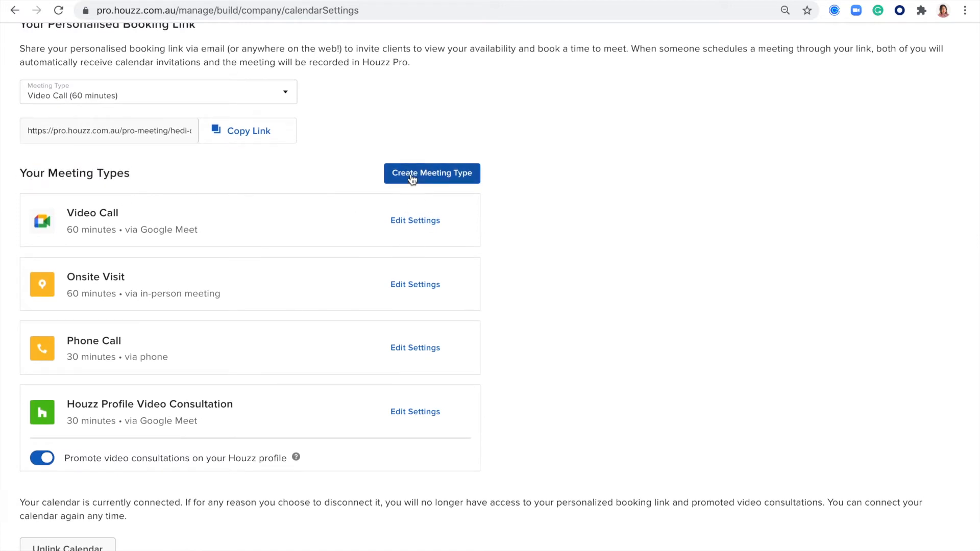
Look over Create Meeting Type and Video Call settings without saving, then show Onsite Visit's Duplicate/Delete options
left_click(434, 178)
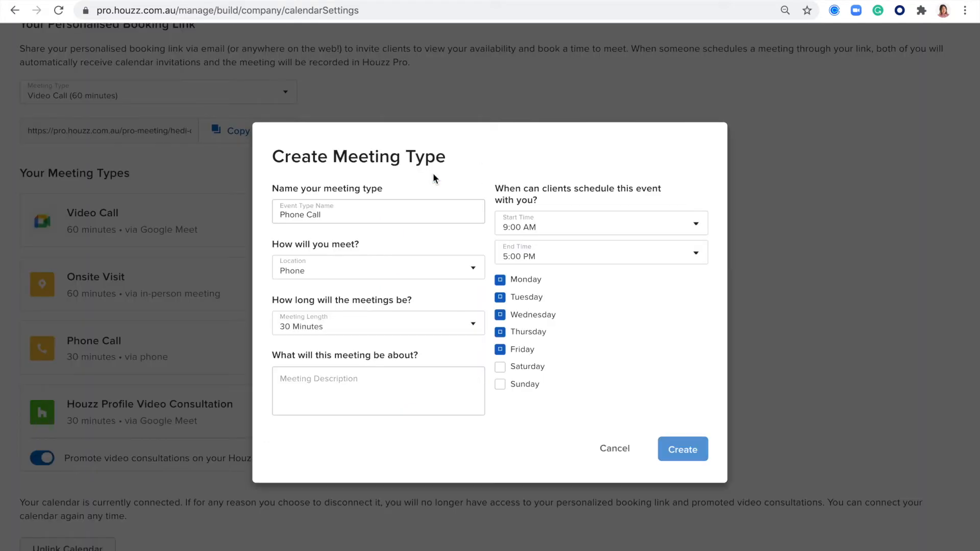
left_click(615, 456)
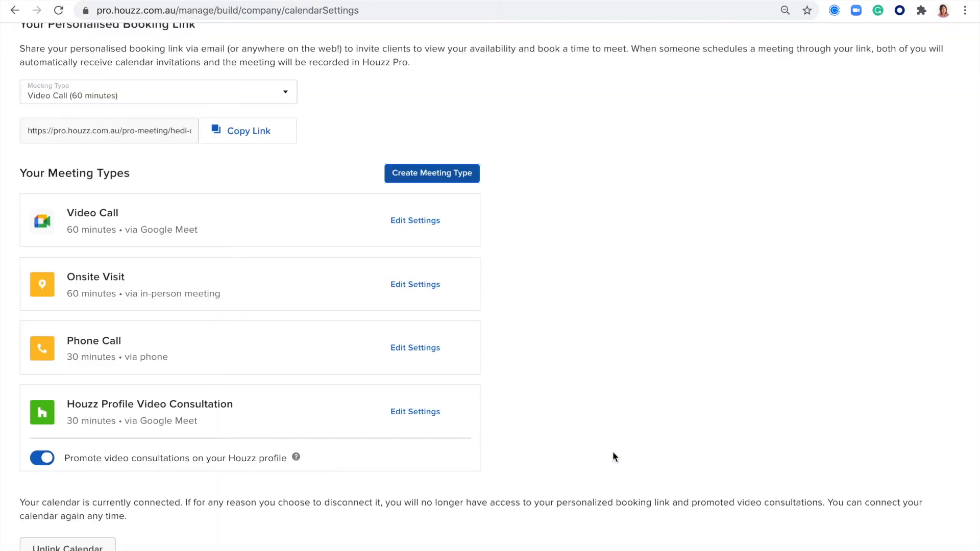
left_click(422, 225)
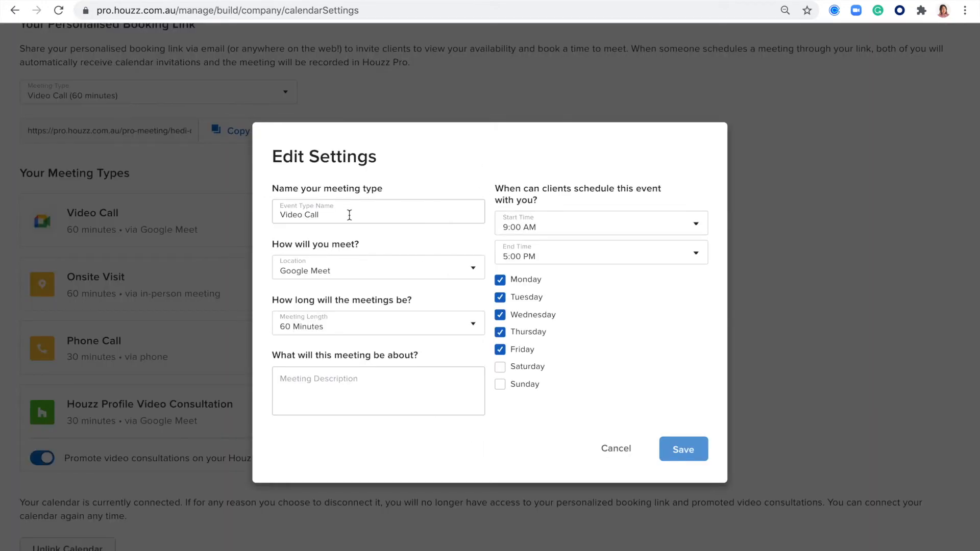
left_click_drag(350, 215, 279, 215)
left_click(608, 228)
left_click(617, 179)
left_click(394, 392)
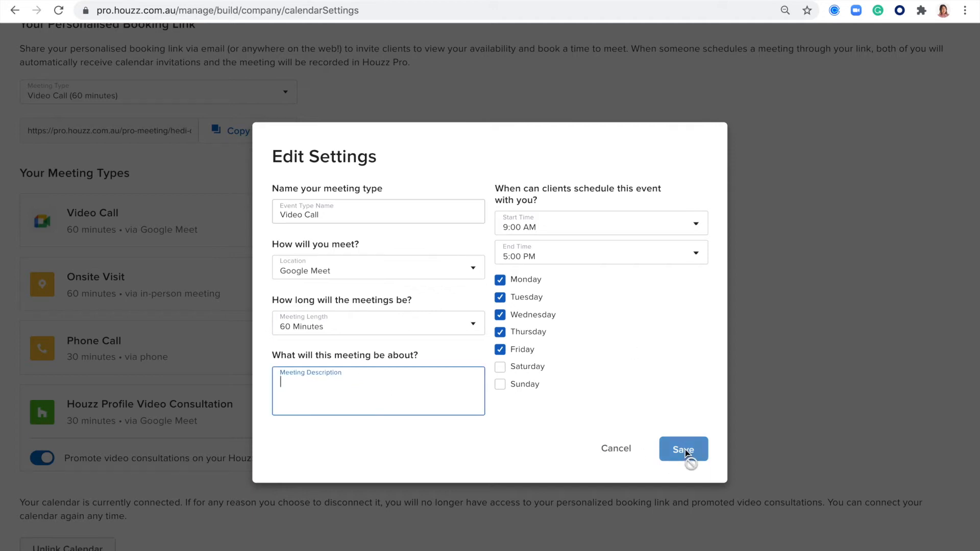
left_click(616, 449)
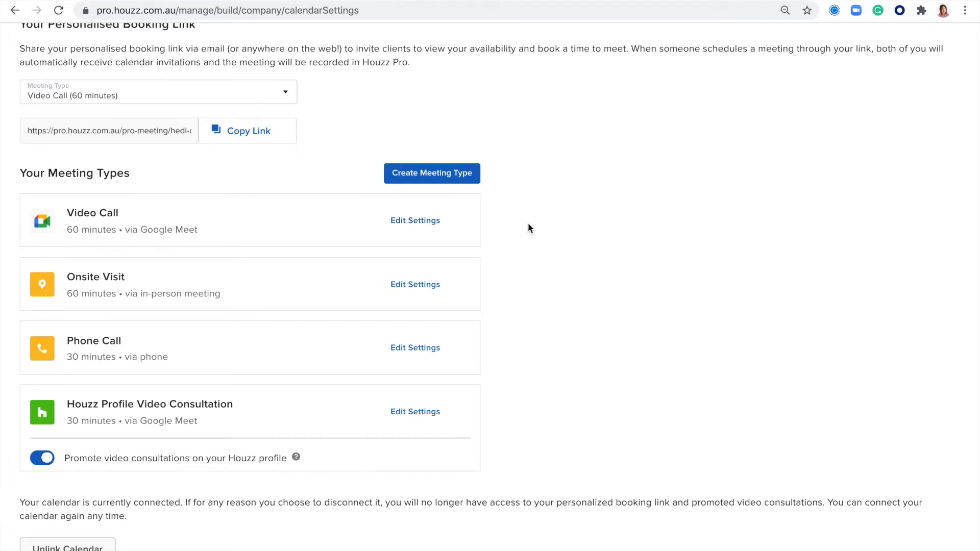
left_click(460, 289)
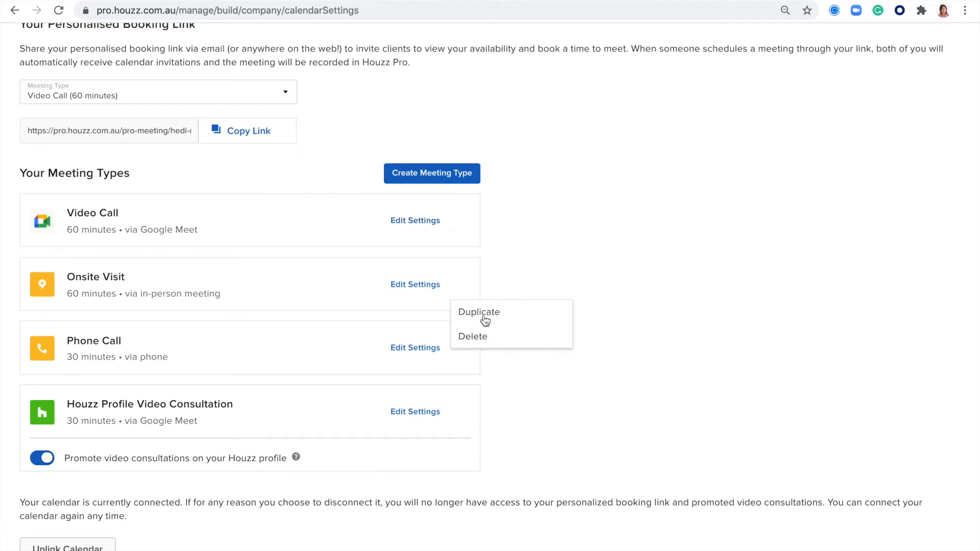
Close the Onsite Visit menu, view and dismiss the video consultations explainer, then open Leads
left_click(595, 397)
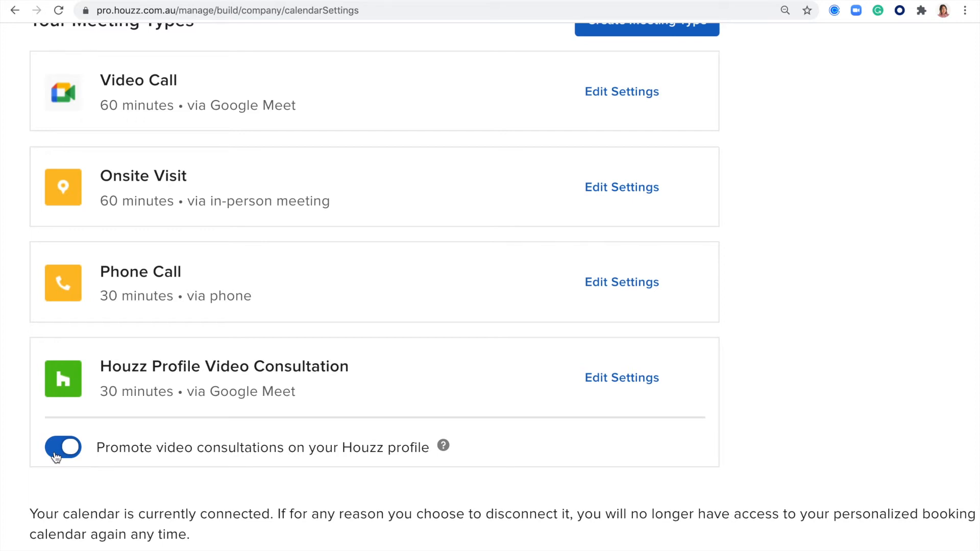
left_click(443, 447)
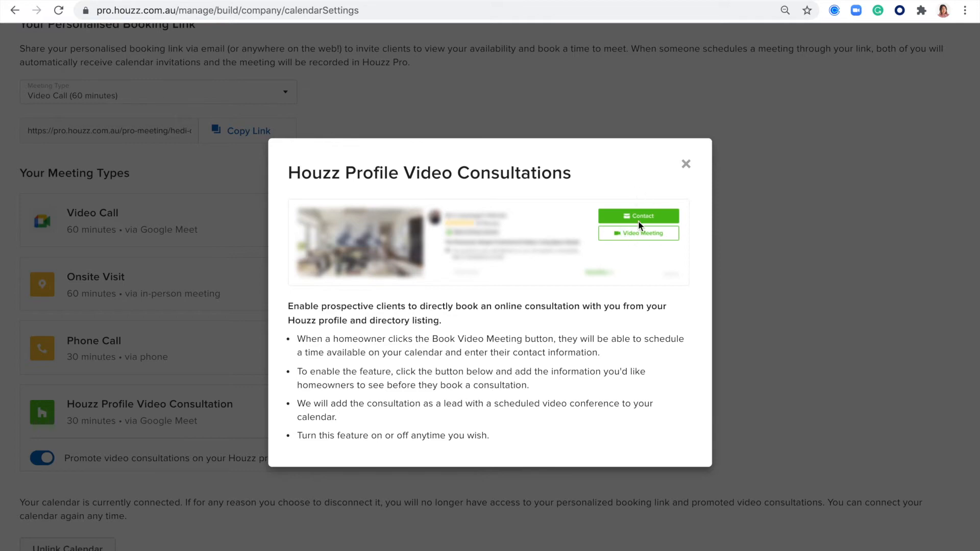
left_click(685, 164)
scroll(512, 132, "up", 8)
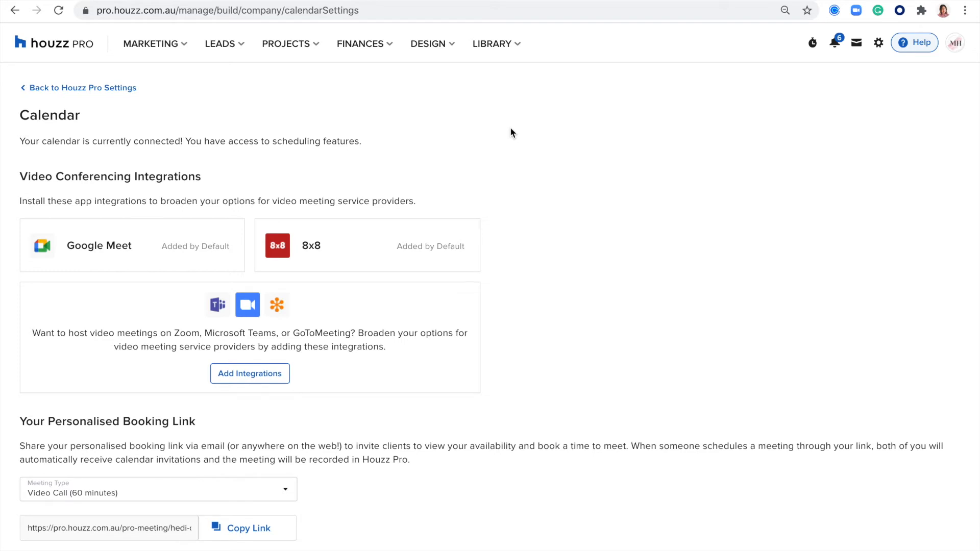
left_click(223, 44)
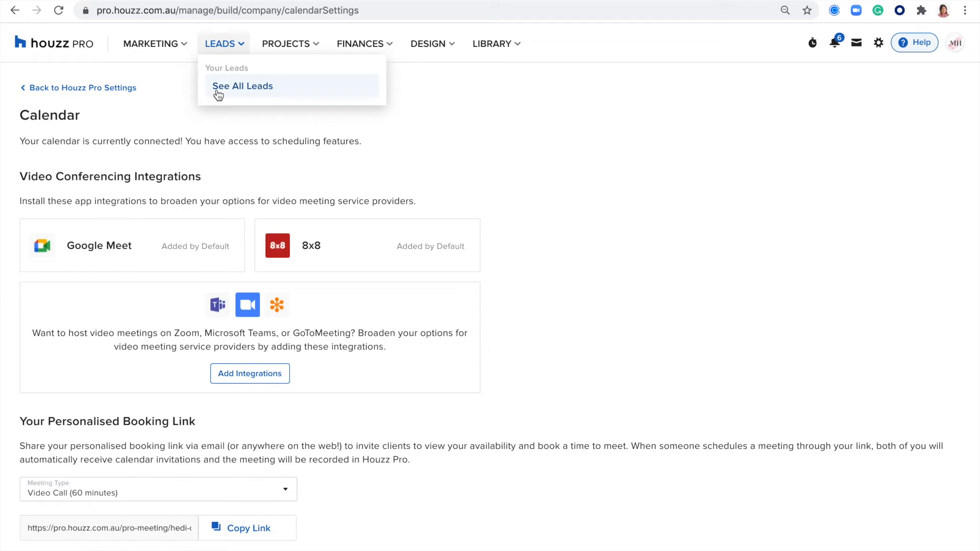
Show the Active Leads list of seven leads via See All Leads
left_click(218, 89)
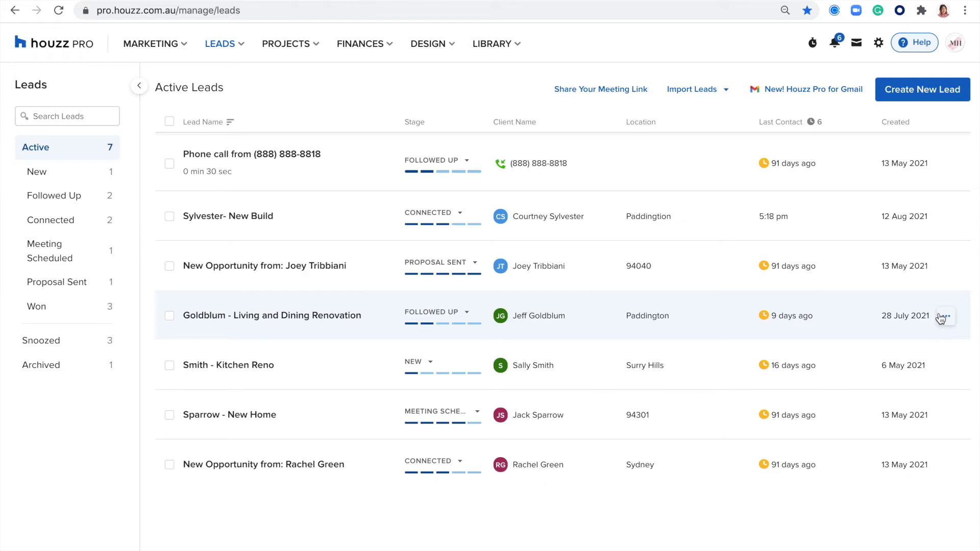
Try snoozing the Goldblum renovation lead to a custom date of 21 Aug 2021, then cancel
left_click(947, 317)
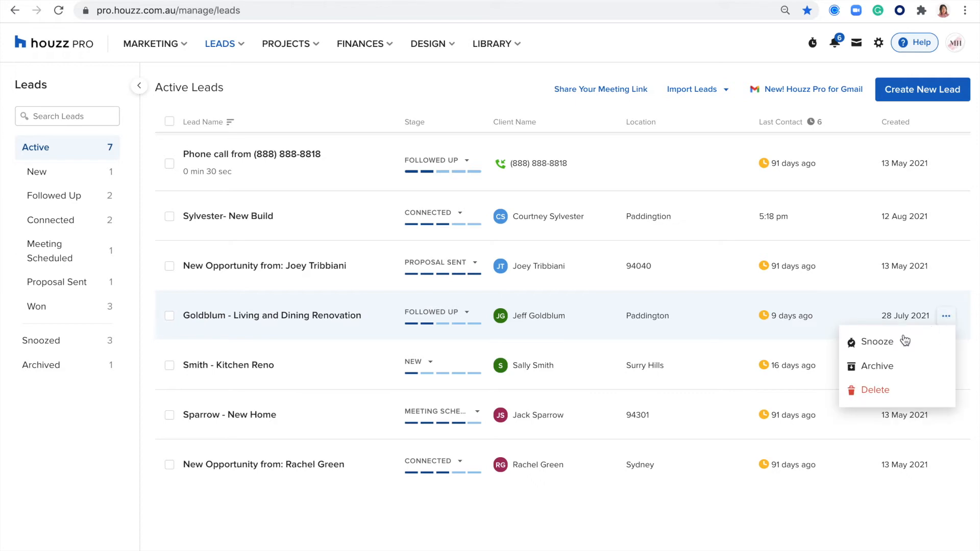
left_click(883, 342)
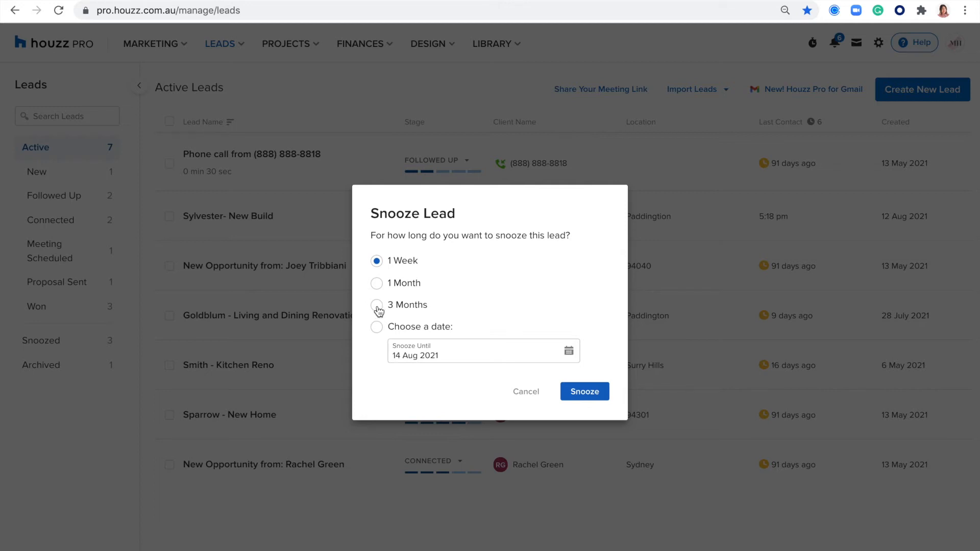
left_click(415, 346)
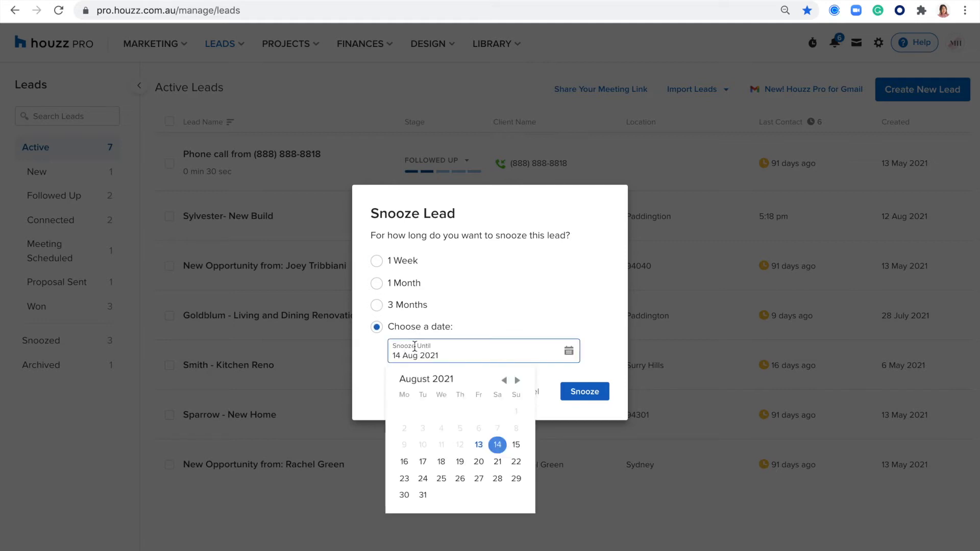
left_click(501, 462)
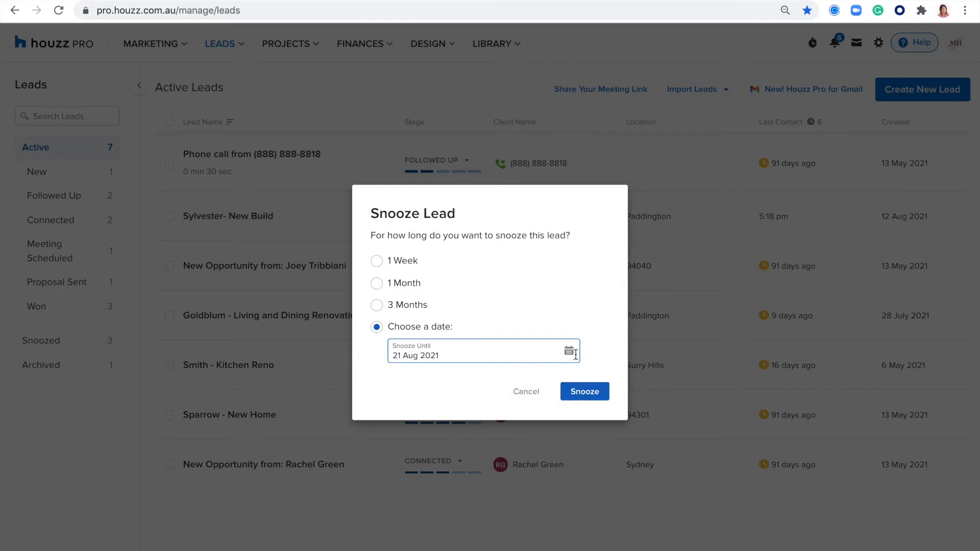
left_click(533, 392)
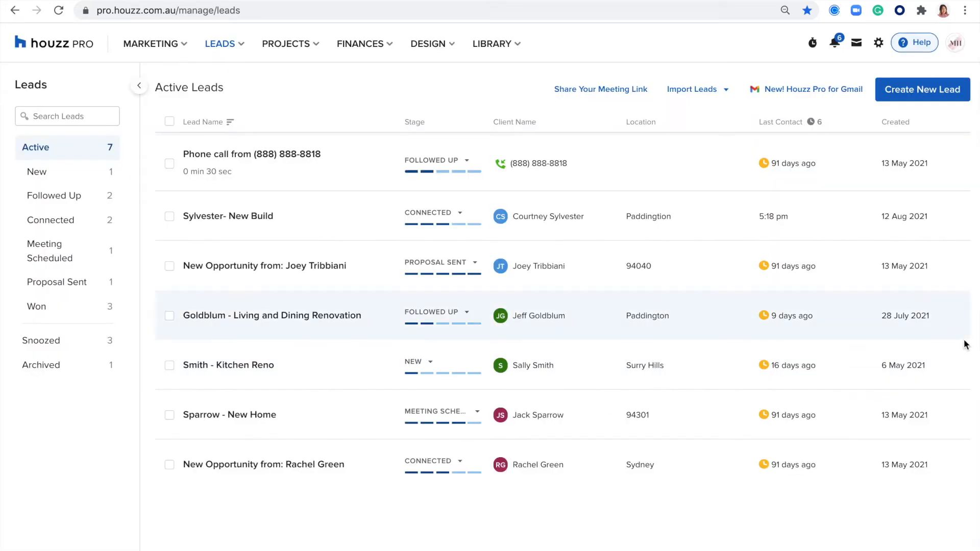
Archive the Smith - Kitchen Reno lead as not a fit, since I don't provide this service
left_click(946, 366)
left_click(867, 417)
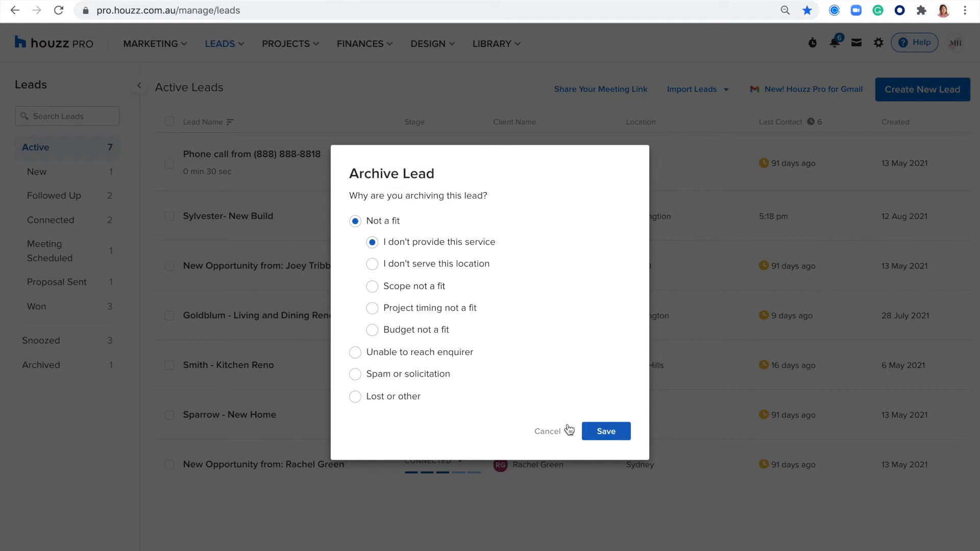
left_click(597, 431)
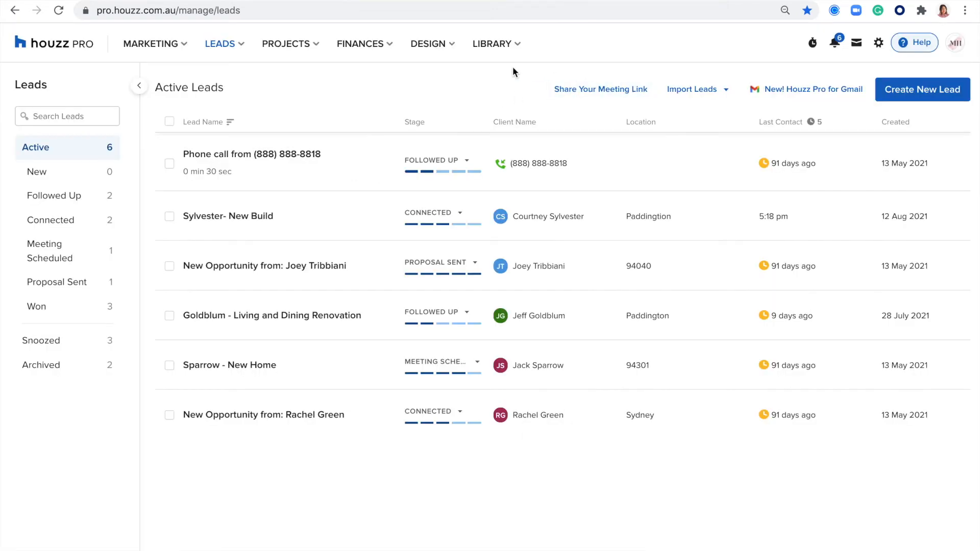
left_click(696, 89)
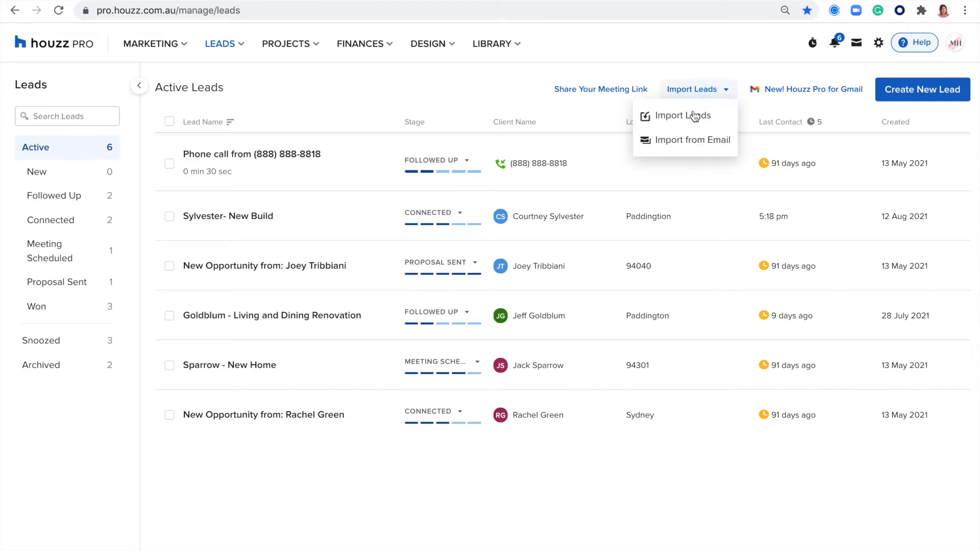
left_click(662, 116)
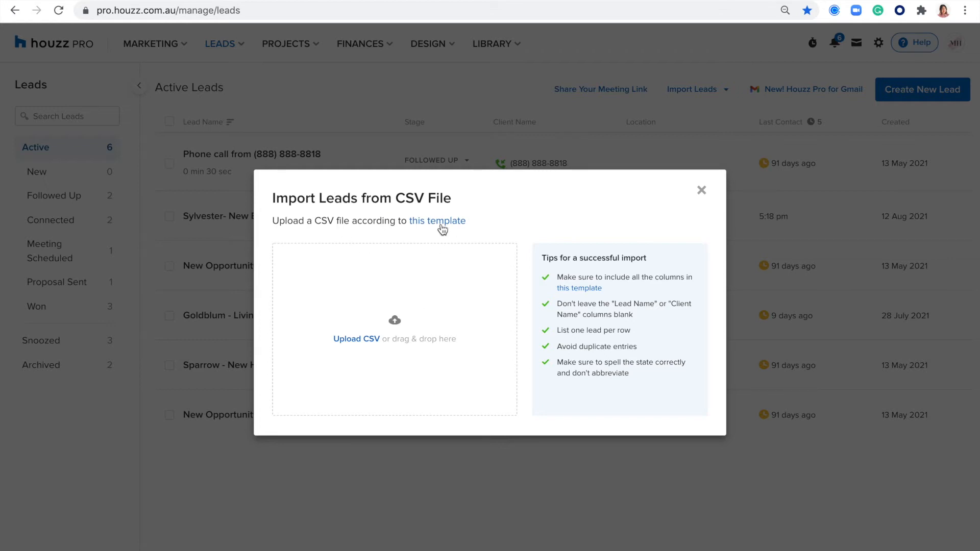
left_click(702, 190)
left_click(725, 91)
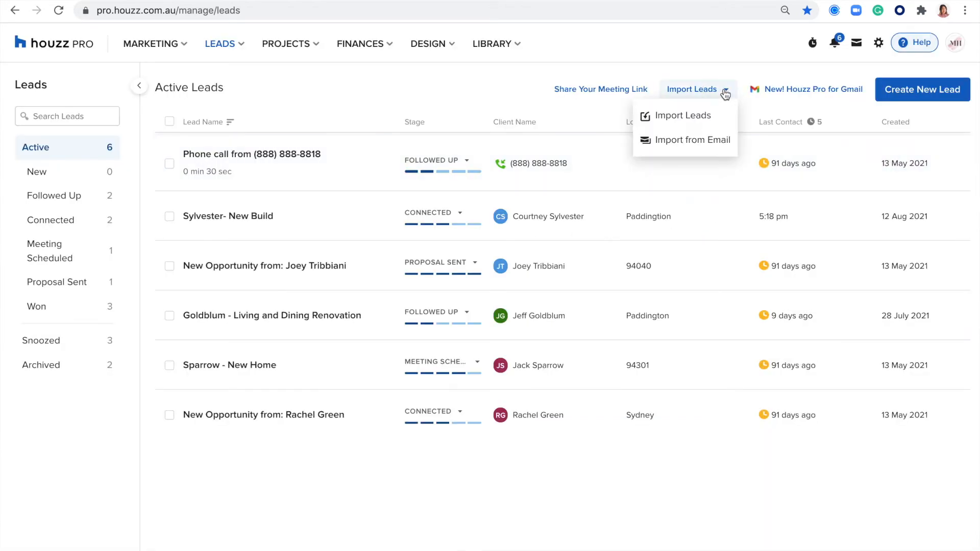
left_click(660, 143)
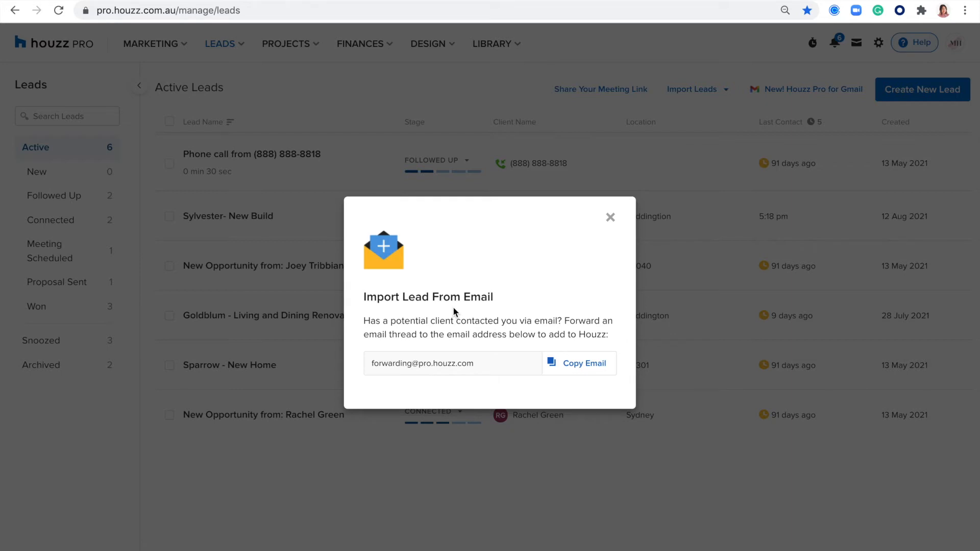
left_click_drag(478, 364, 368, 364)
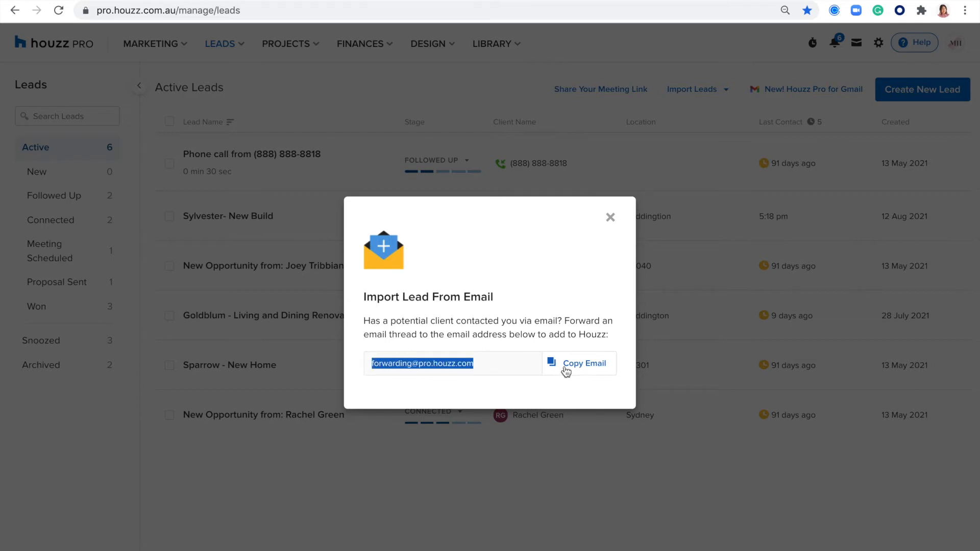
left_click(608, 219)
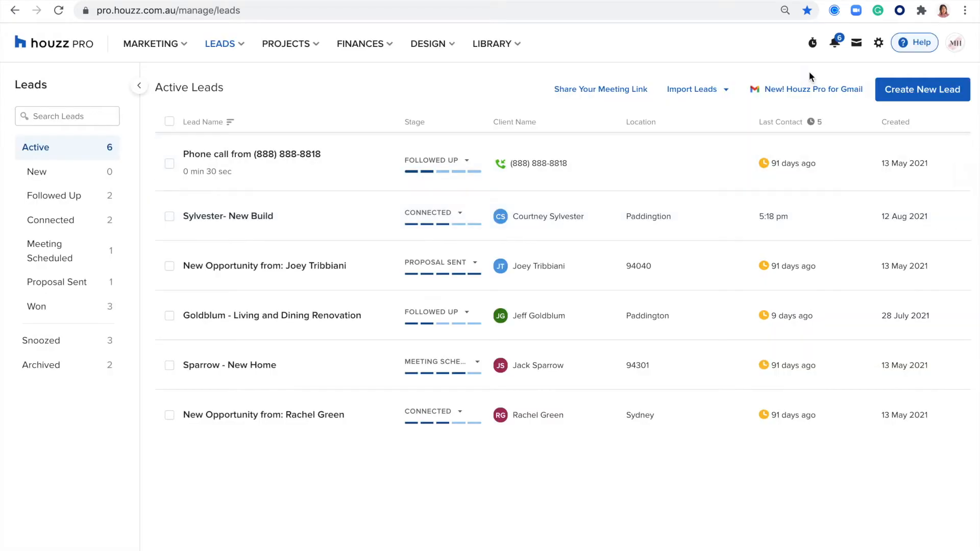
View the Houzz Pro CRM for Gmail Chrome Web Store page, then return to the leads list
left_click(776, 90)
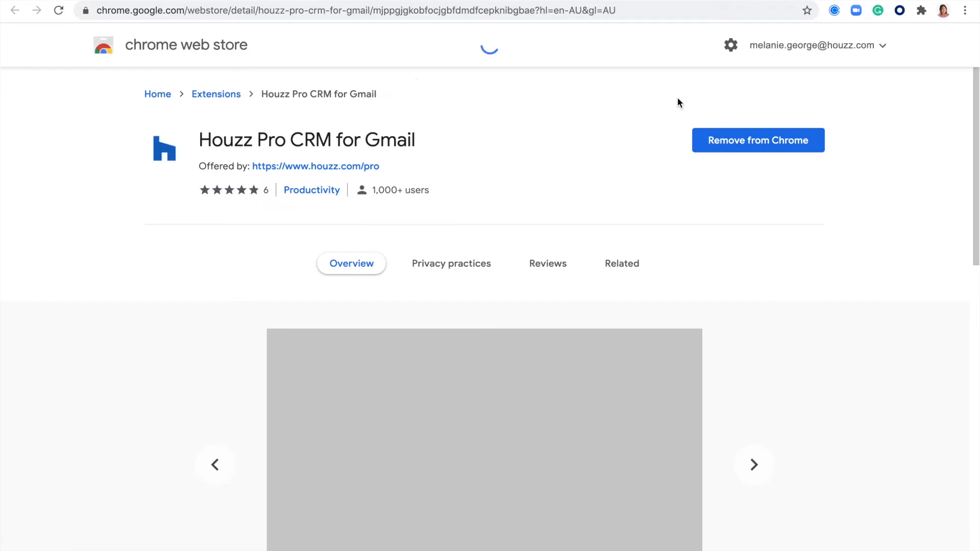
left_click(276, 1)
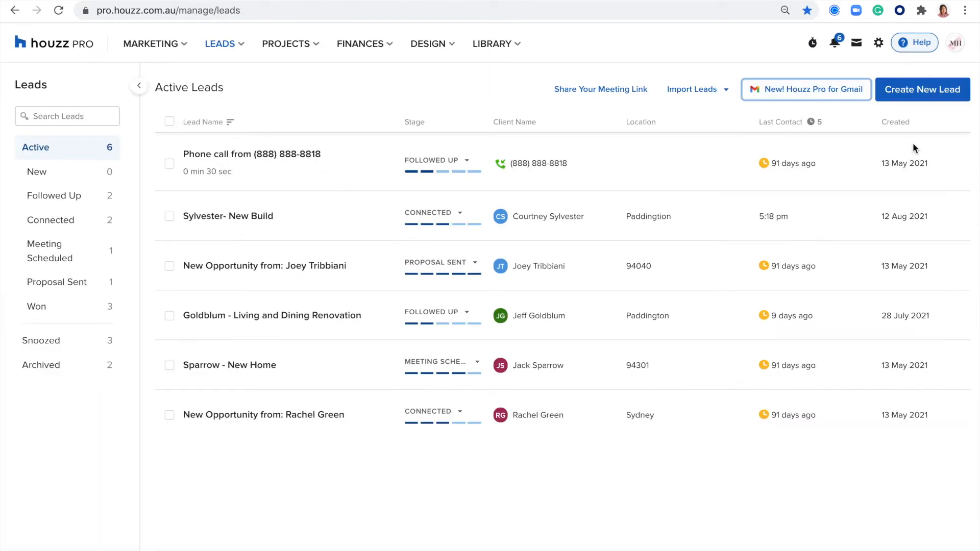
left_click(914, 96)
left_click(372, 246)
left_click(432, 223)
left_click(346, 296)
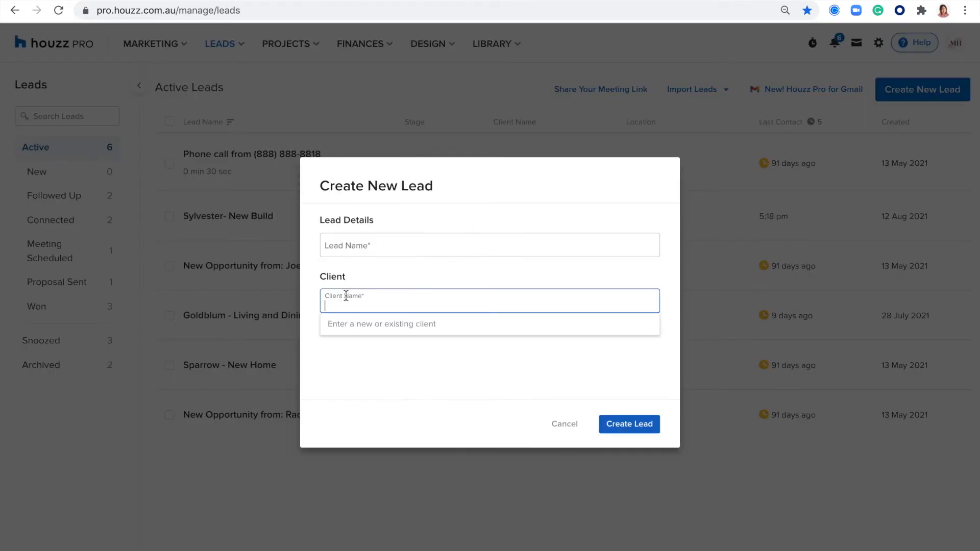
left_click(326, 365)
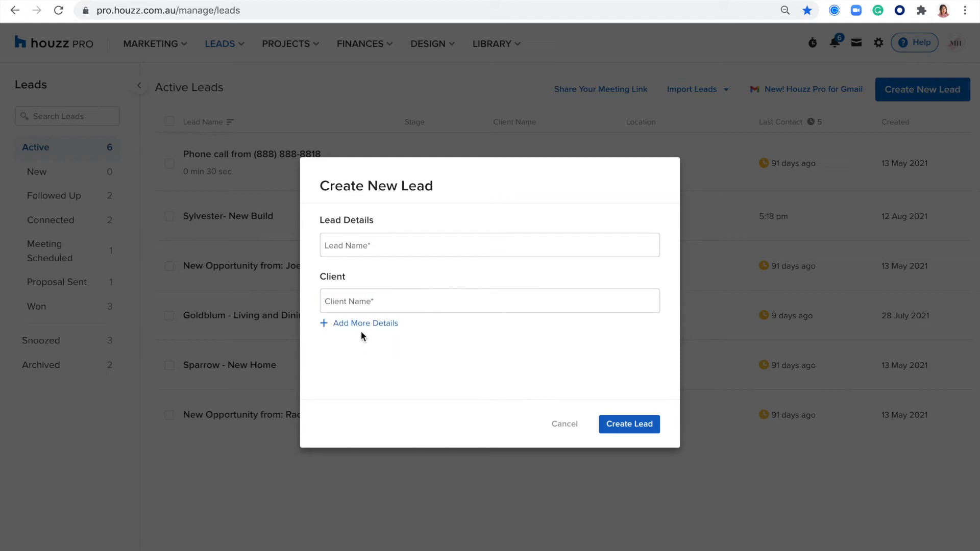
left_click(350, 326)
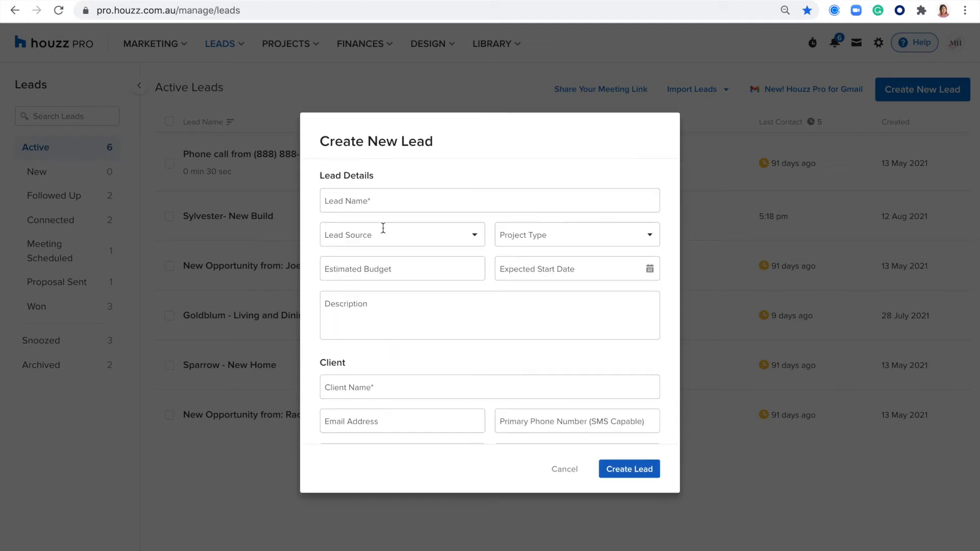
left_click(406, 239)
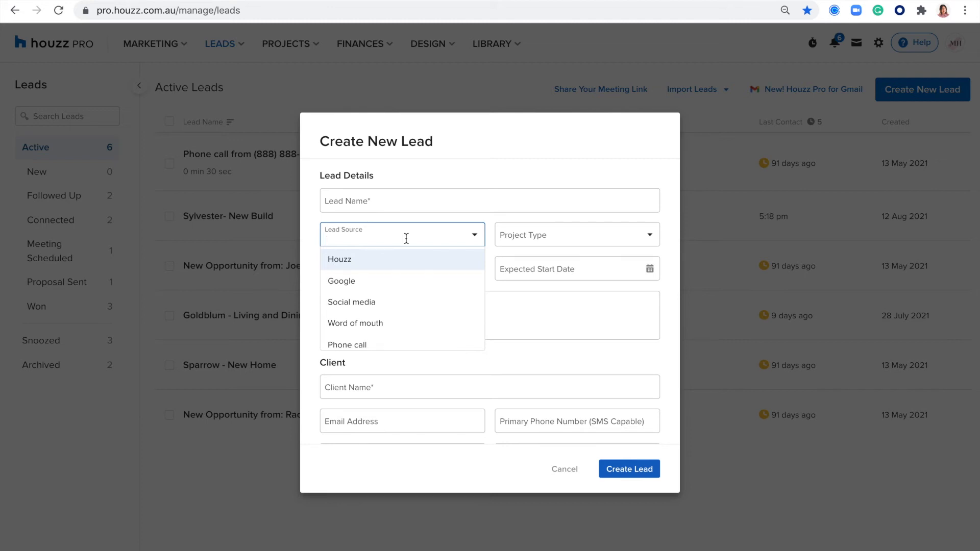
scroll(350, 299, "down", 1)
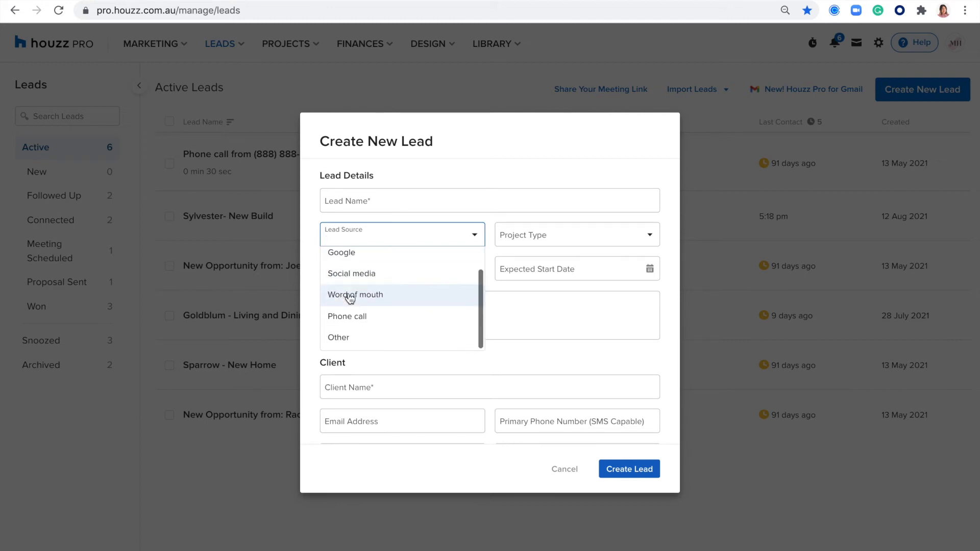
scroll(349, 305, "up", 1)
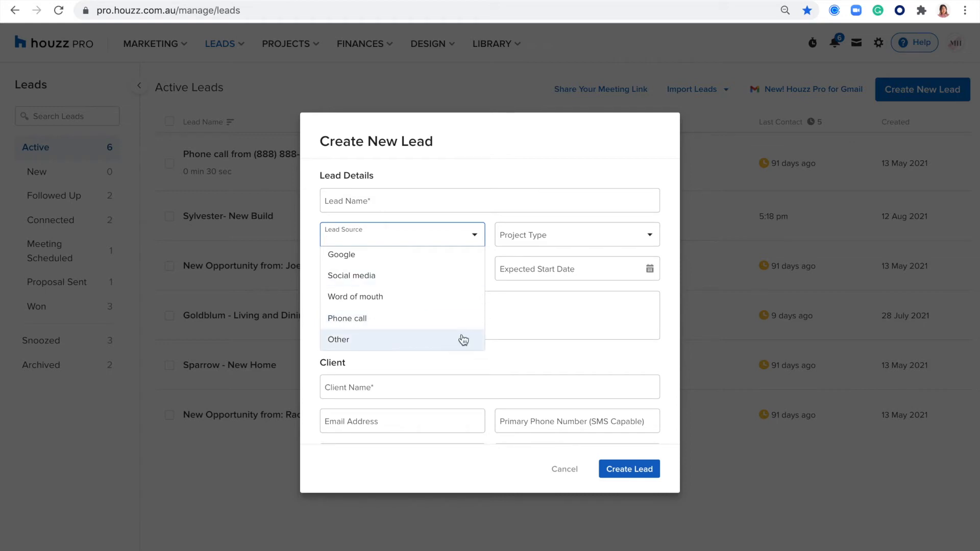
left_click(566, 475)
left_click(565, 470)
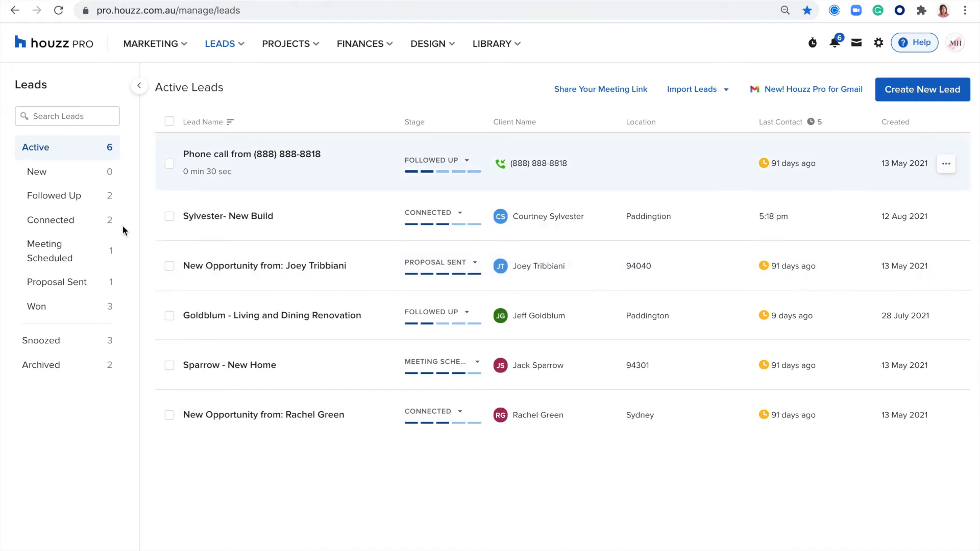
Open the Sylvester- New Build lead and scroll through its Lead Activity
left_click(215, 220)
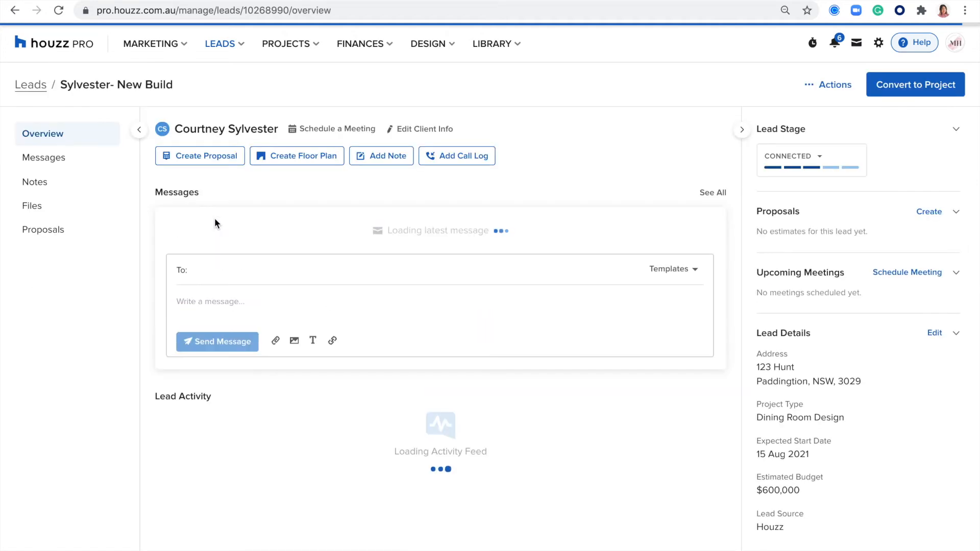
scroll(229, 305, "down", 6)
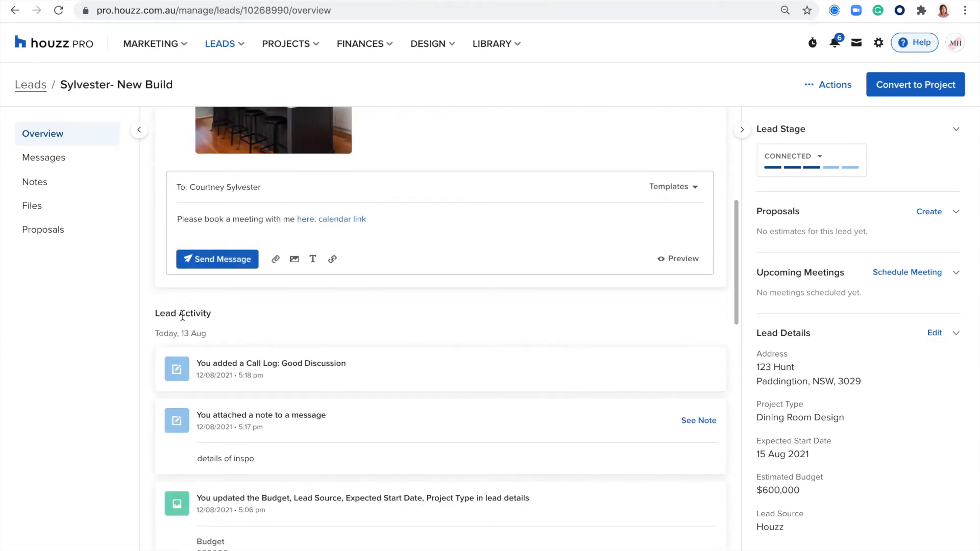
scroll(245, 317, "down", 3)
scroll(231, 272, "down", 7)
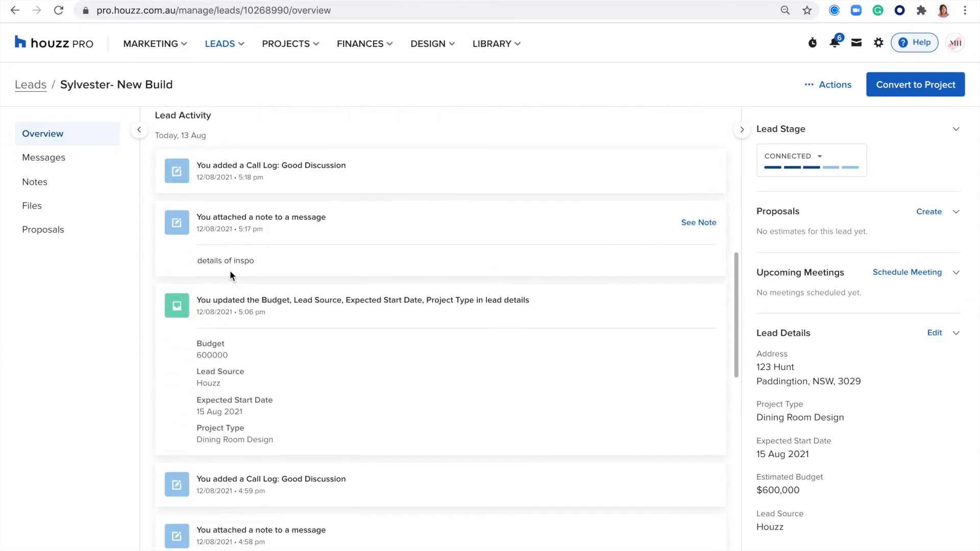
scroll(268, 264, "down", 6)
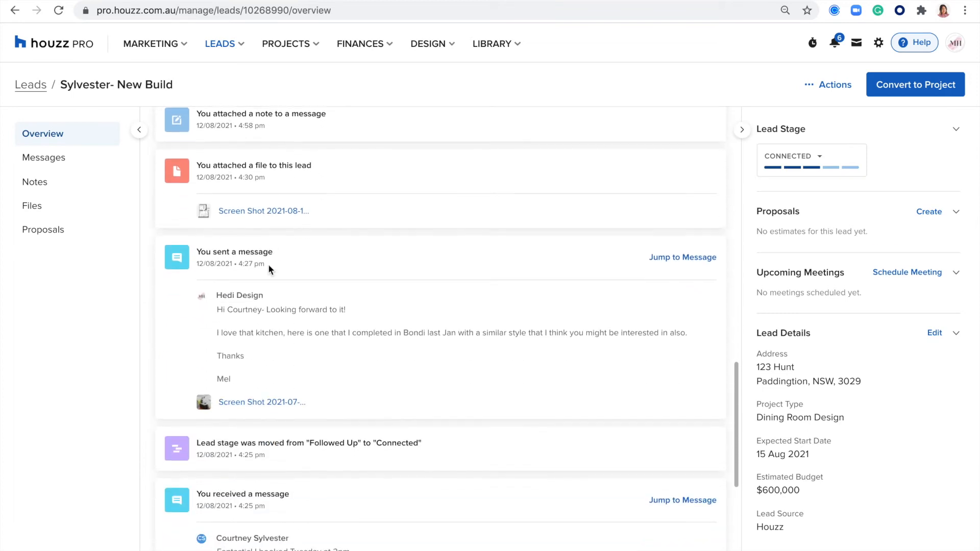
scroll(268, 265, "up", 20)
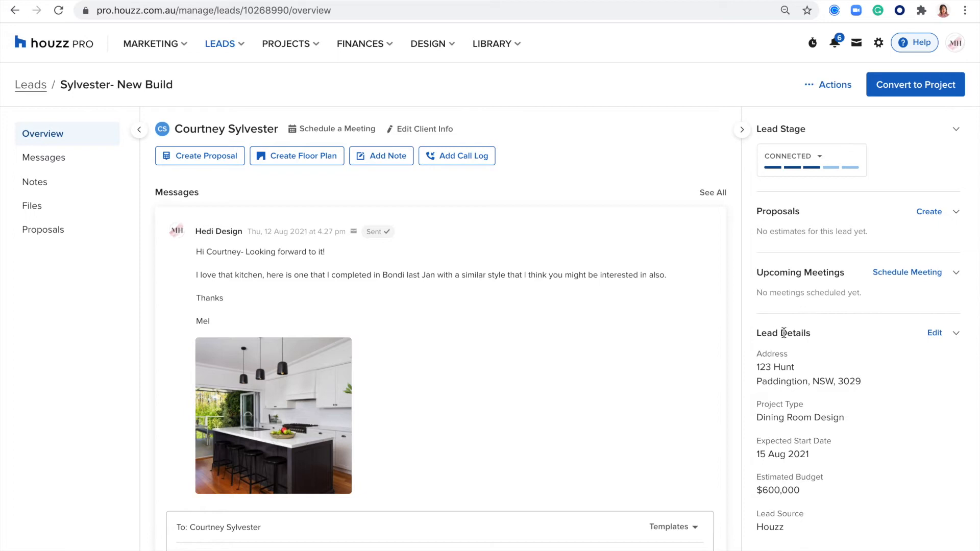
Highlight the lead details for emphasis, then show the lead's message thread
left_click(794, 528)
left_click_drag(794, 529, 766, 333)
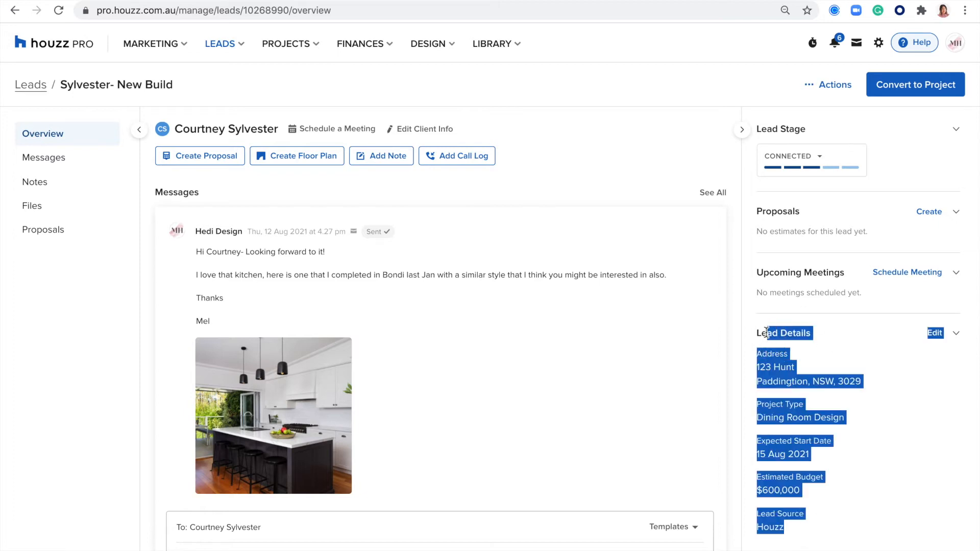
left_click(875, 373)
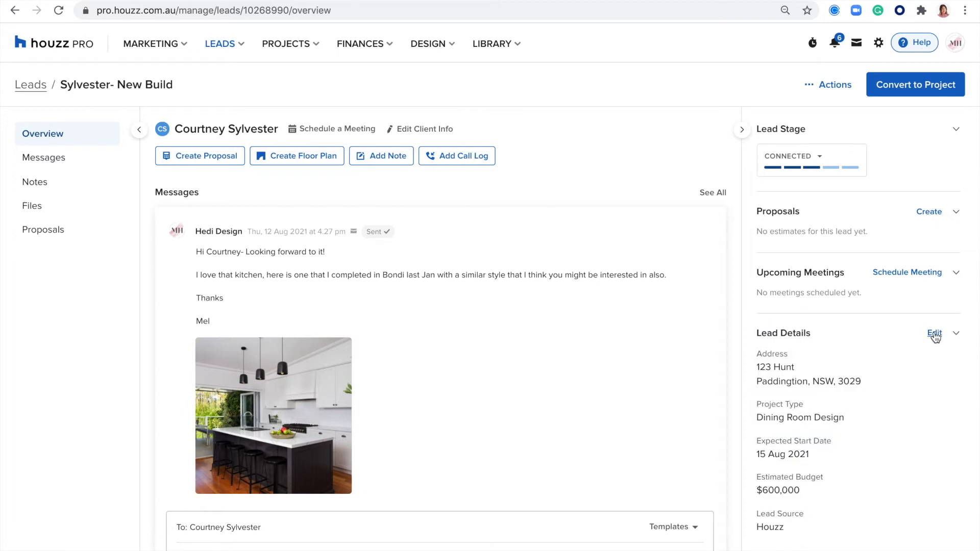
left_click(40, 159)
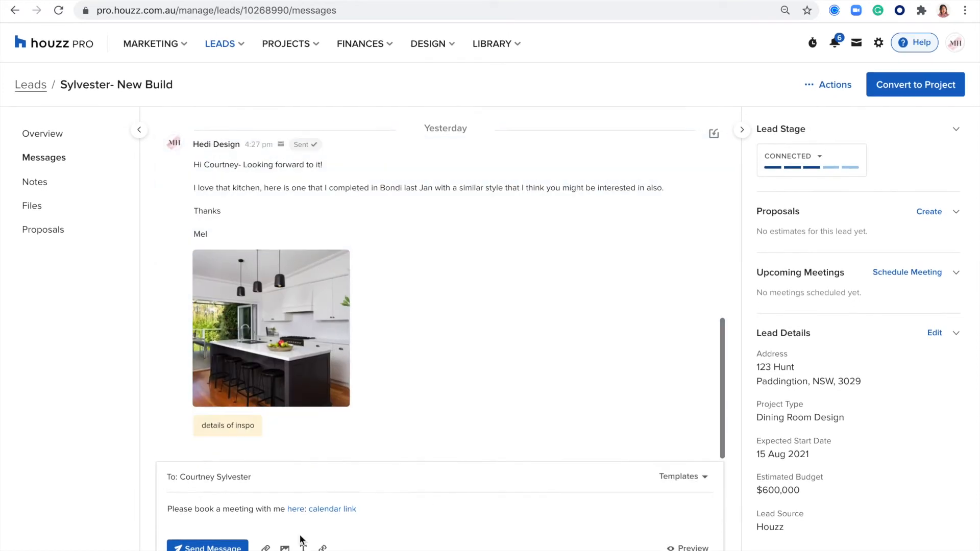
Replace the drafted reply text with 'hey'
left_click(170, 509)
triple_click(166, 509)
key("BackSpace")
left_click(195, 494)
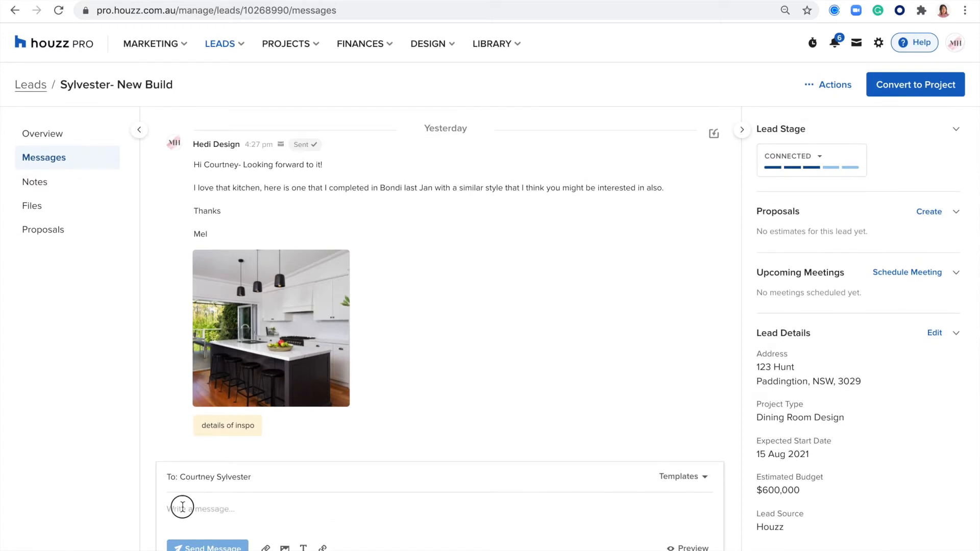
type("hey")
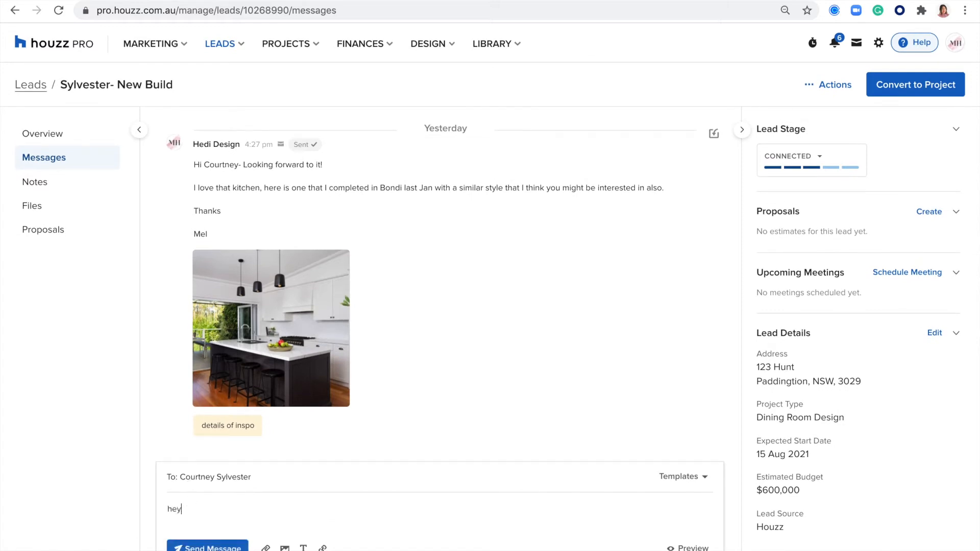
Start a new message template from the full Templates list
left_click(676, 482)
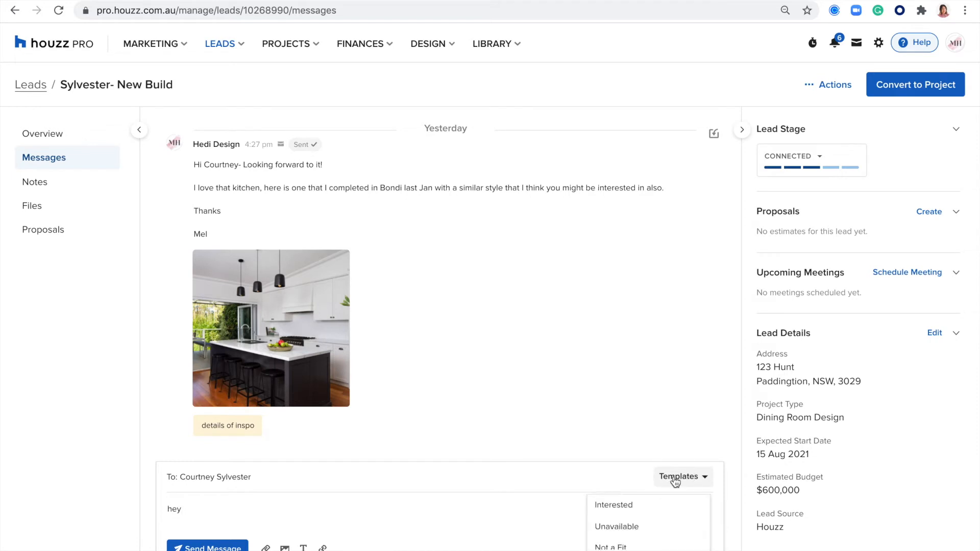
left_click(627, 550)
left_click(652, 215)
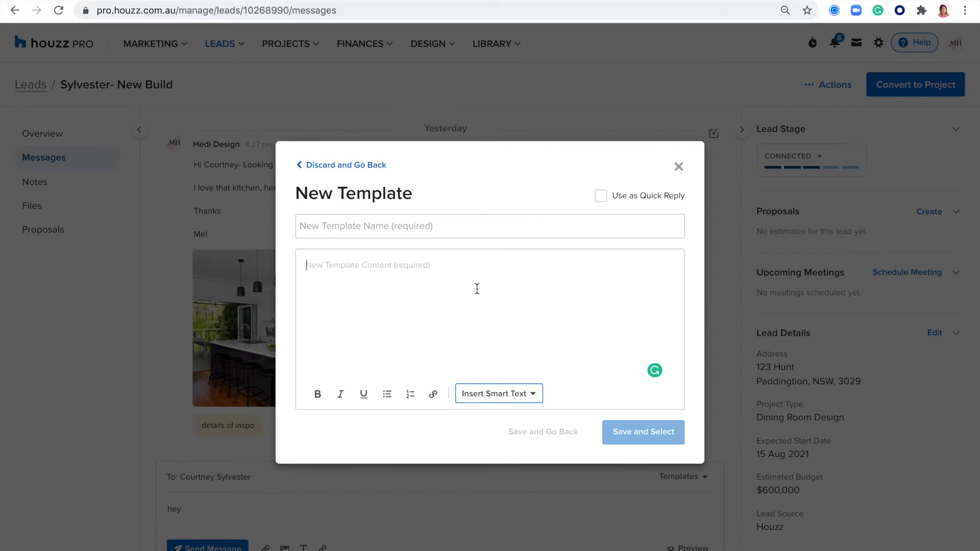
Add client name and schedule calendar link smart text to the template, then discard it
left_click(500, 396)
left_click(494, 265)
left_click(510, 395)
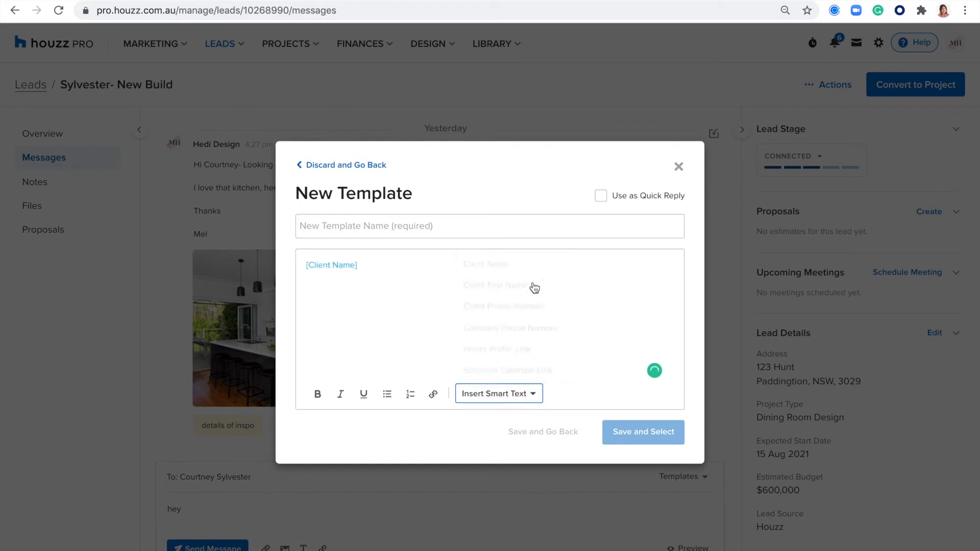
left_click(516, 369)
left_click(317, 166)
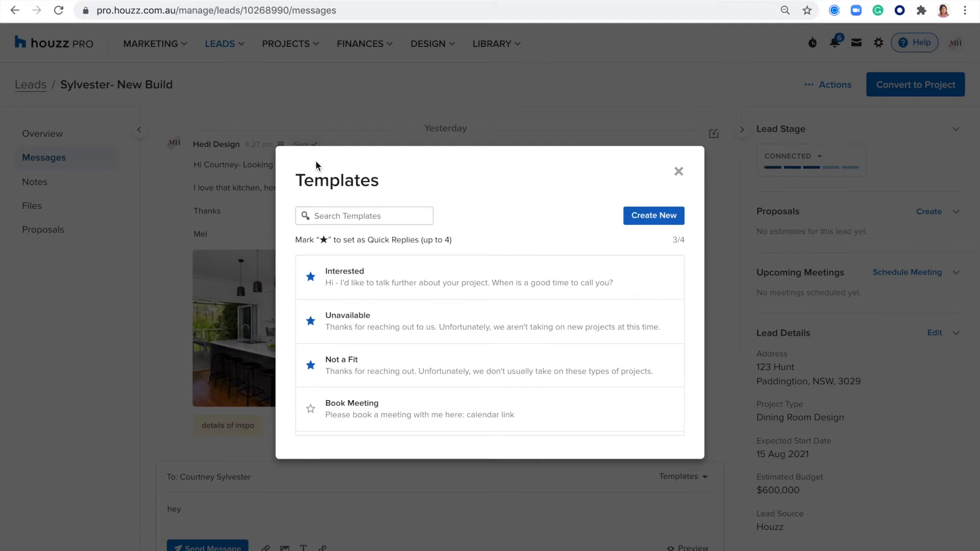
Close the Templates list and bring up the email format options
left_click_drag(462, 242, 297, 241)
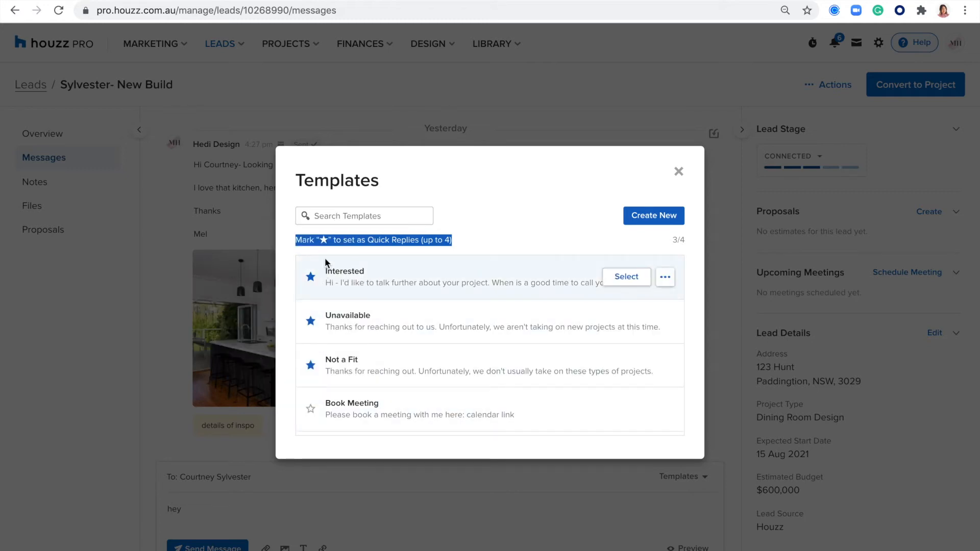
left_click(510, 180)
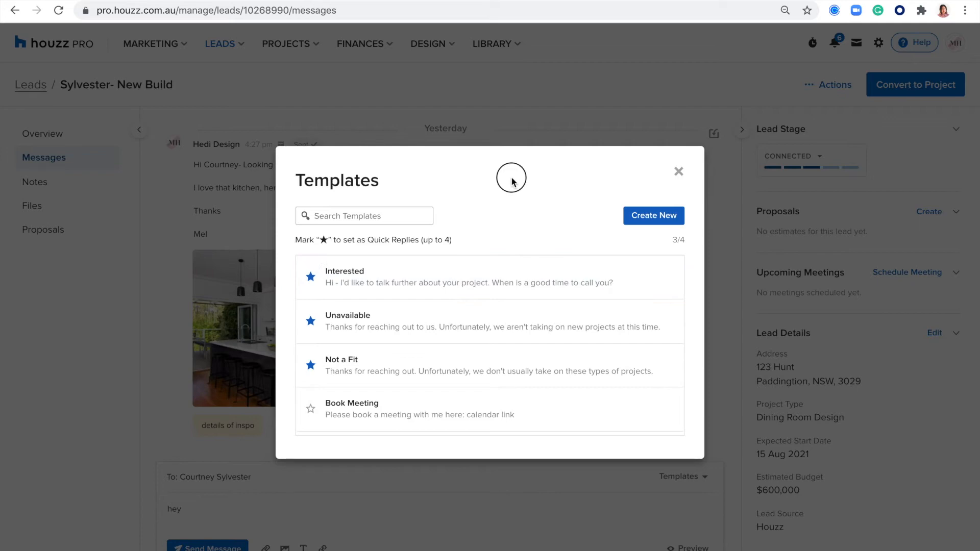
left_click(679, 172)
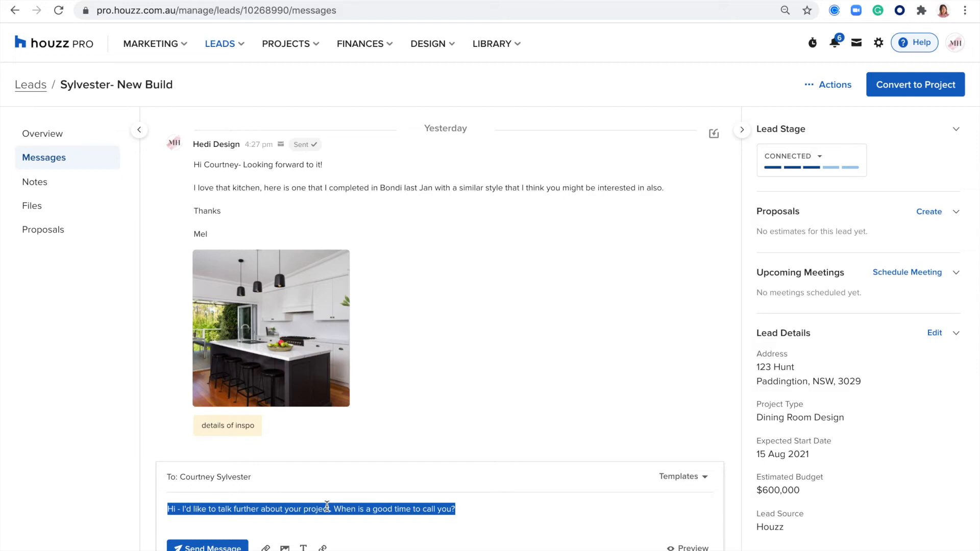
left_click(684, 548)
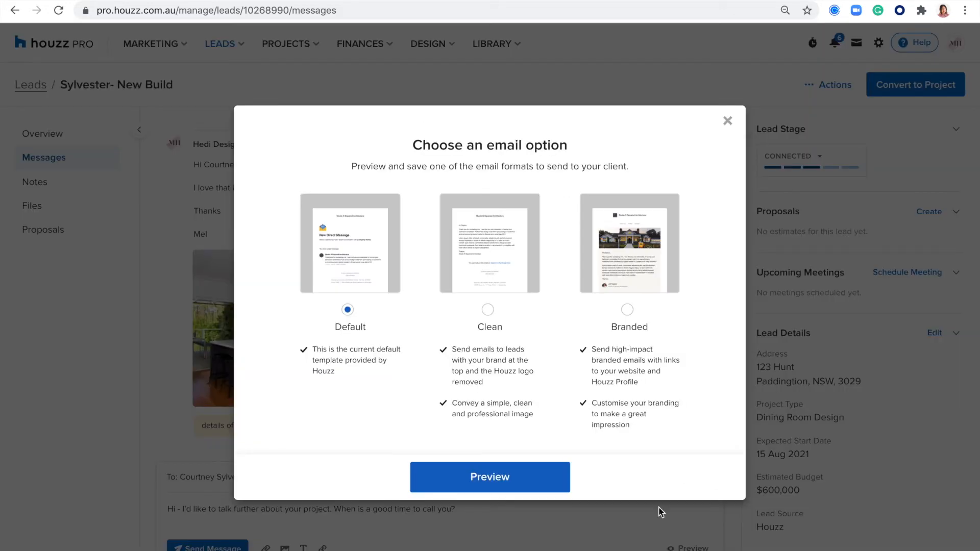
Preview the Default and Clean email formats
left_click(467, 480)
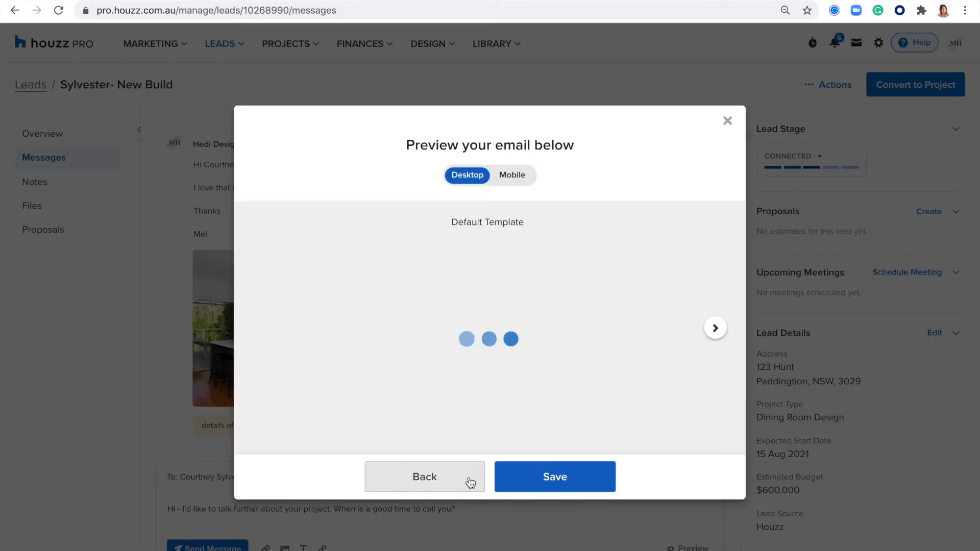
scroll(384, 338, "down", 3)
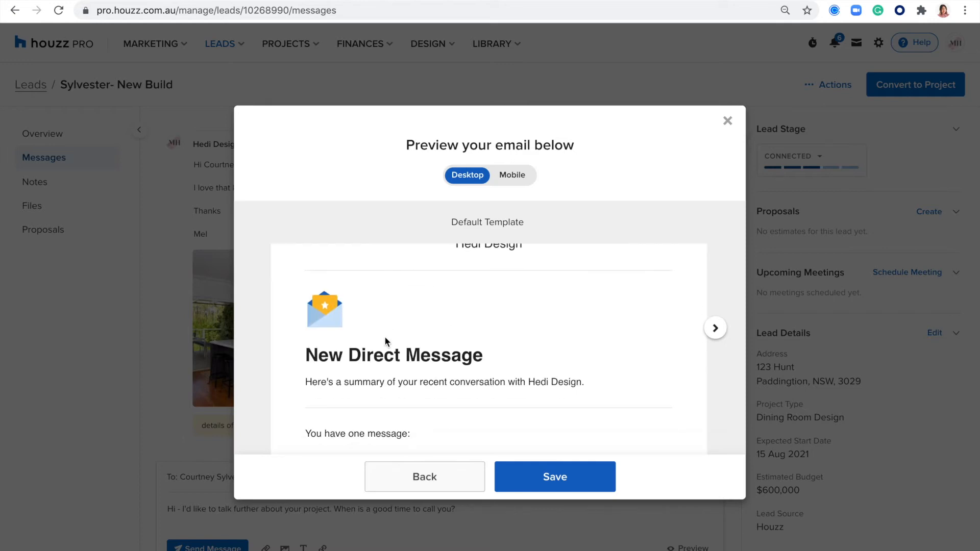
scroll(330, 322, "up", 3)
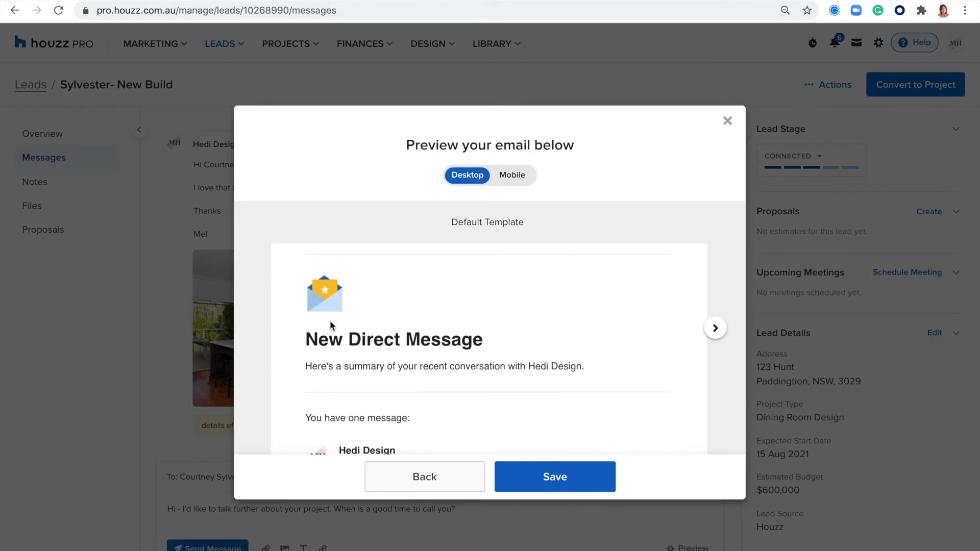
scroll(479, 317, "down", 5)
scroll(479, 317, "up", 5)
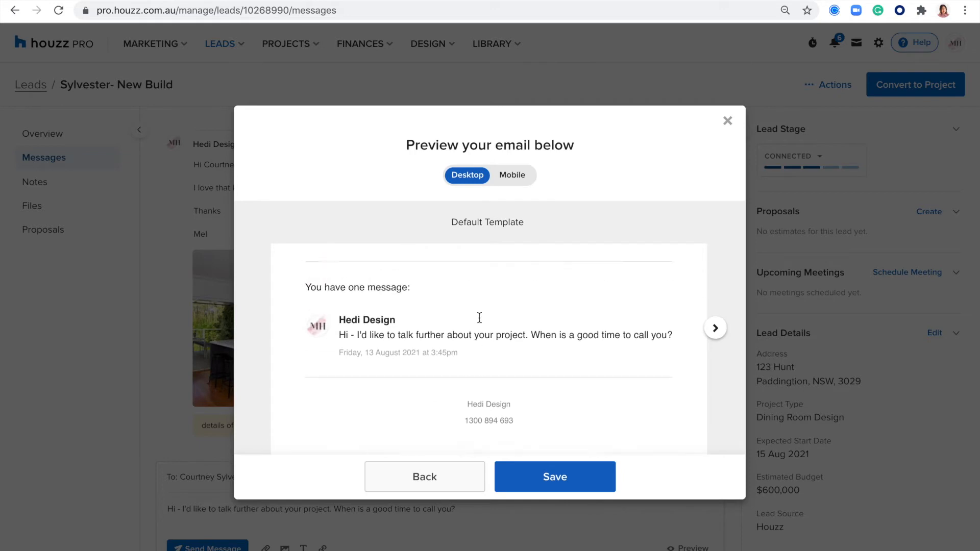
left_click(714, 329)
scroll(519, 360, "down", 2)
scroll(520, 360, "up", 2)
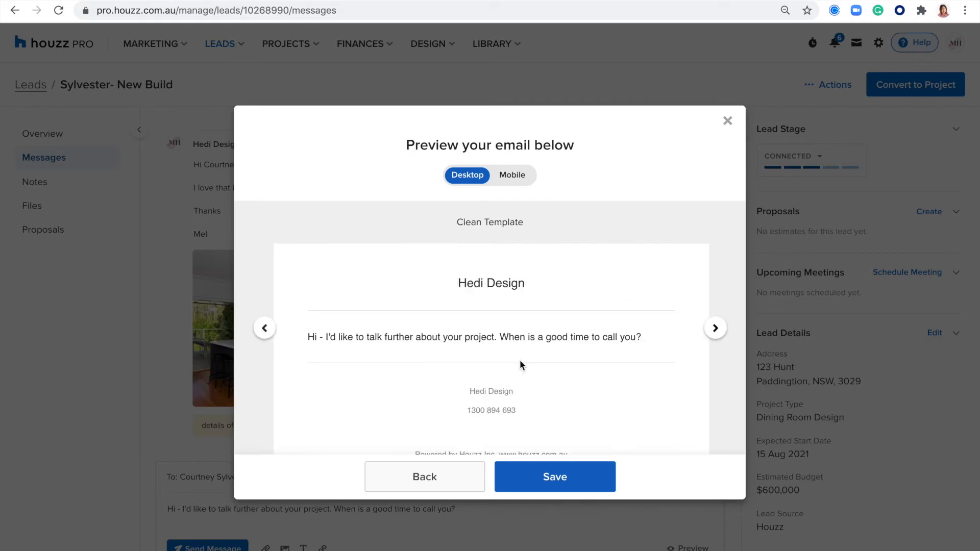
Check the Branded format, including the mobile view, then save the Default email format
left_click(715, 327)
scroll(564, 307, "down", 2)
scroll(563, 307, "down", 4)
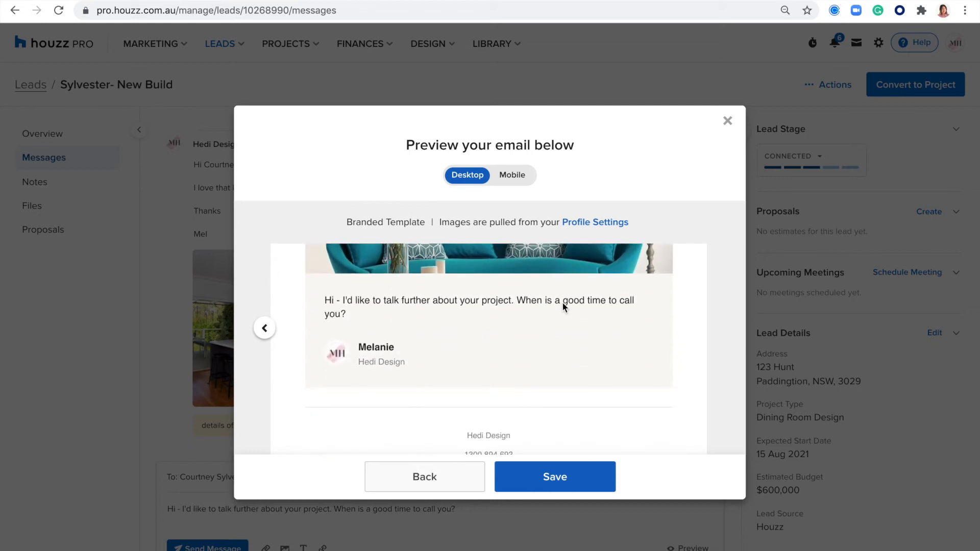
scroll(564, 306, "up", 5)
scroll(563, 306, "down", 2)
scroll(565, 307, "down", 1)
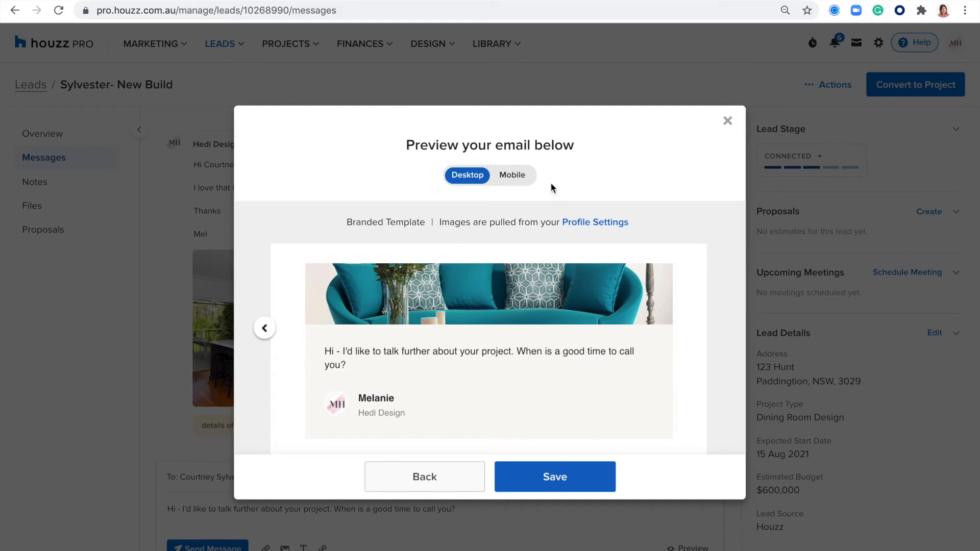
left_click(521, 183)
left_click(264, 329)
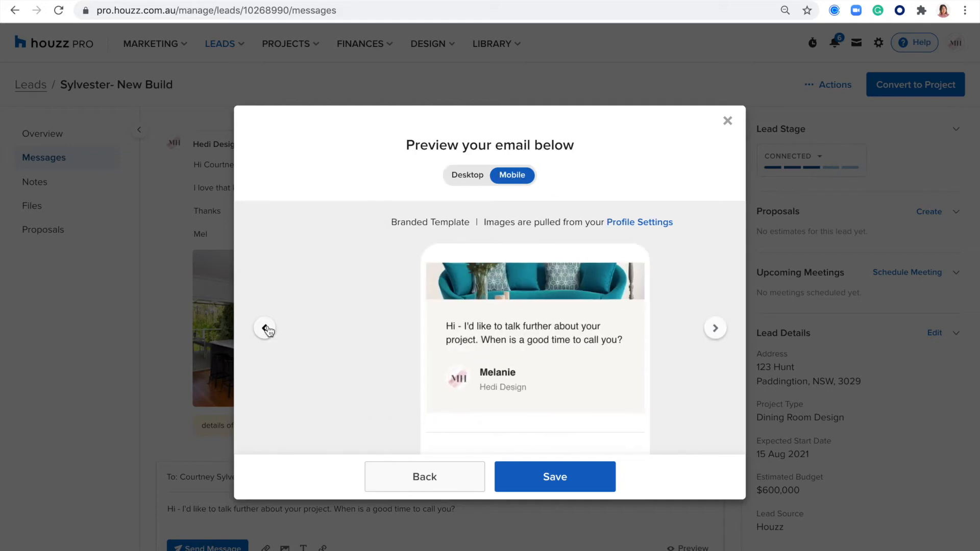
left_click(268, 327)
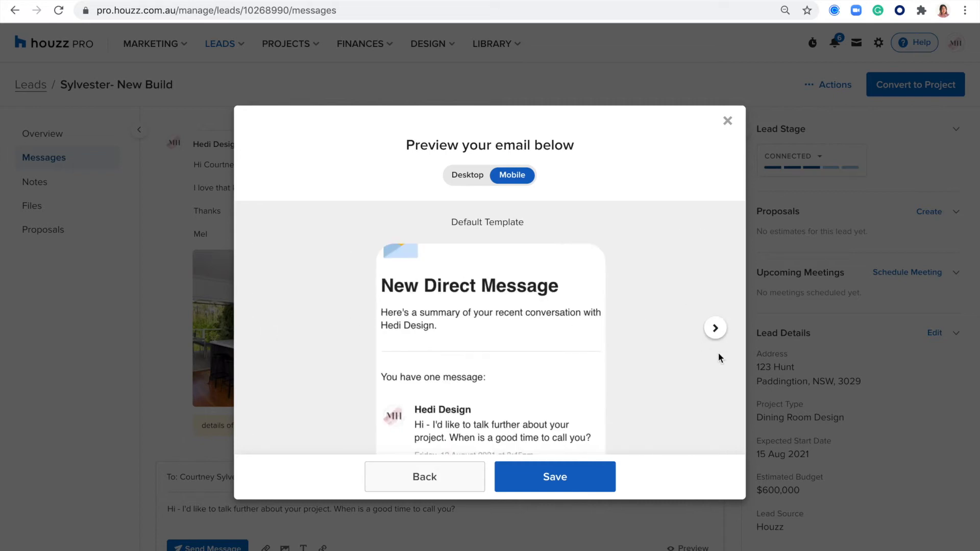
left_click(555, 488)
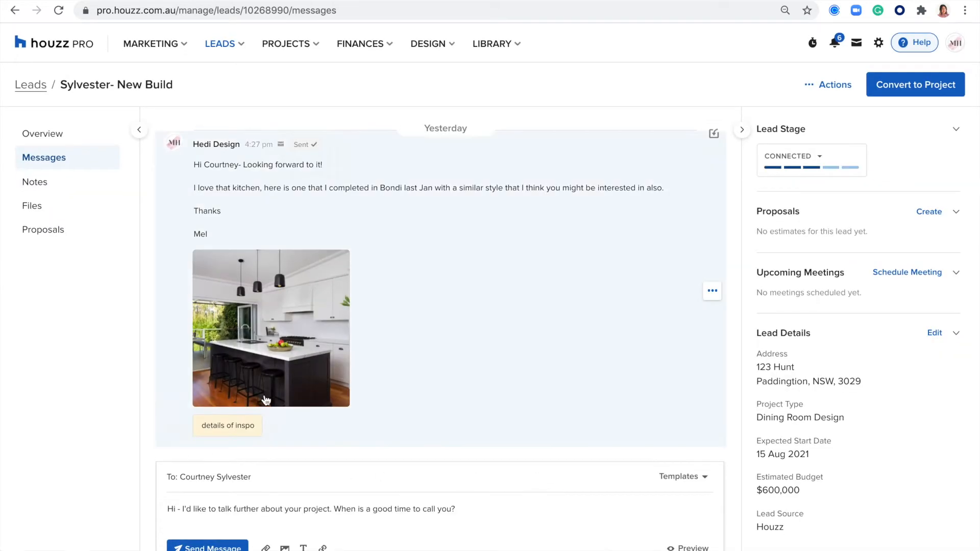
Send the Interested message and filter the lead's notes to call logs
left_click(208, 547)
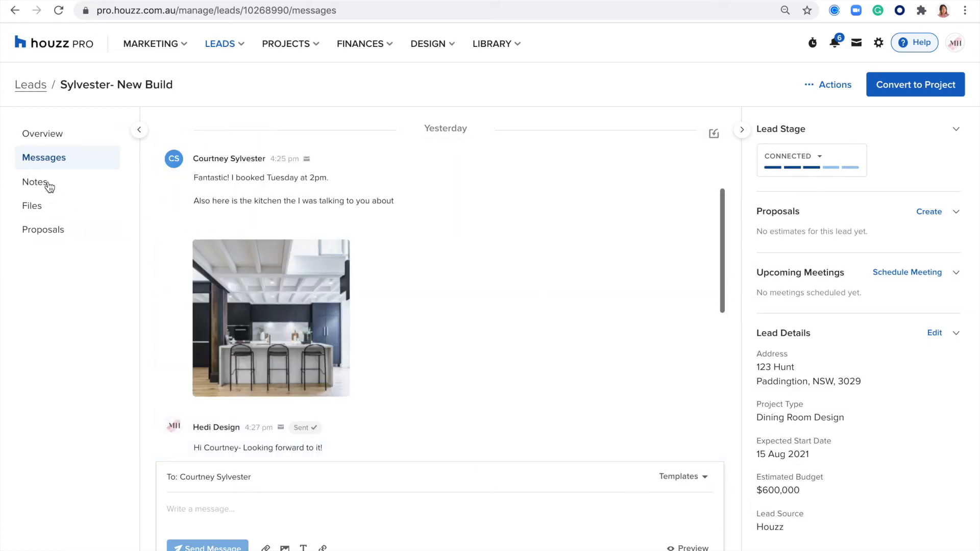
left_click(47, 184)
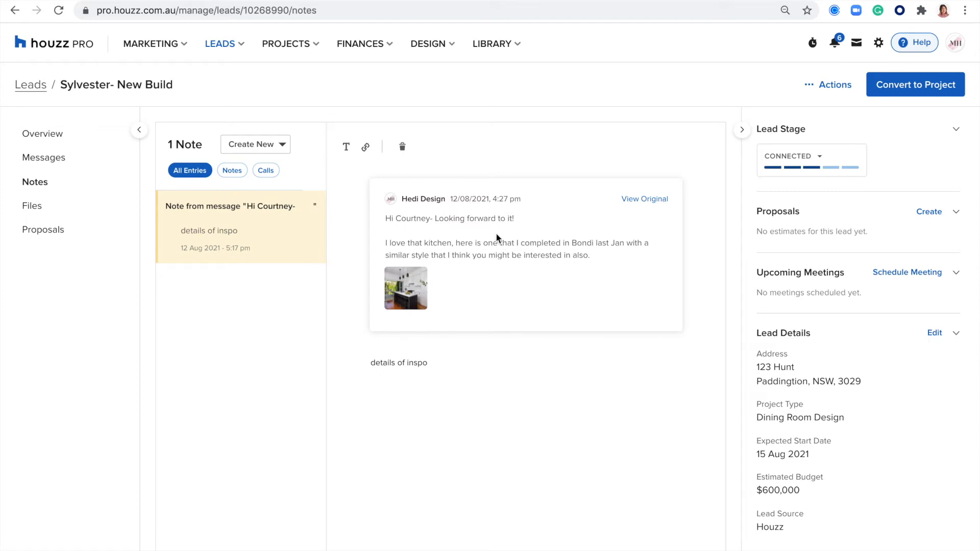
left_click(265, 170)
Set the call outcome to Good Discussion and show the lead's files
left_click(457, 147)
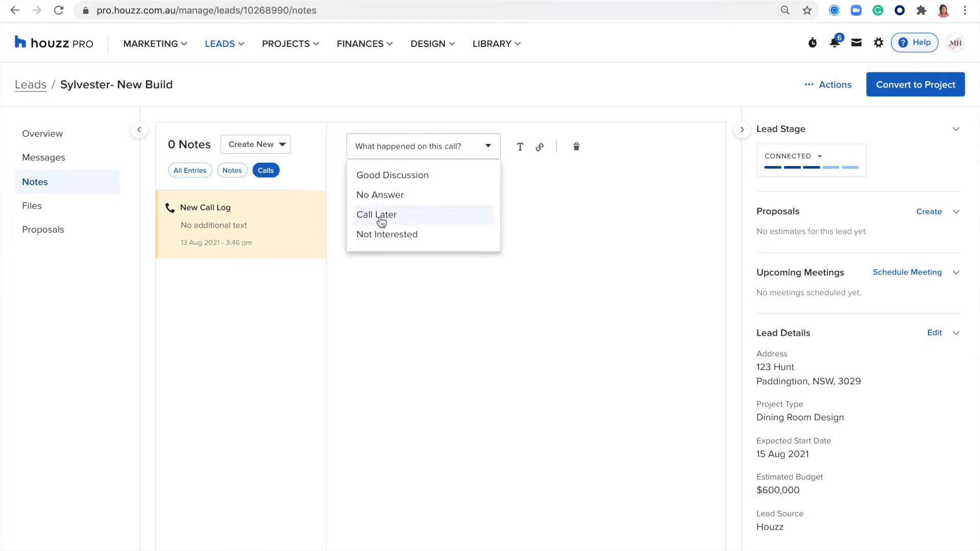
left_click(377, 175)
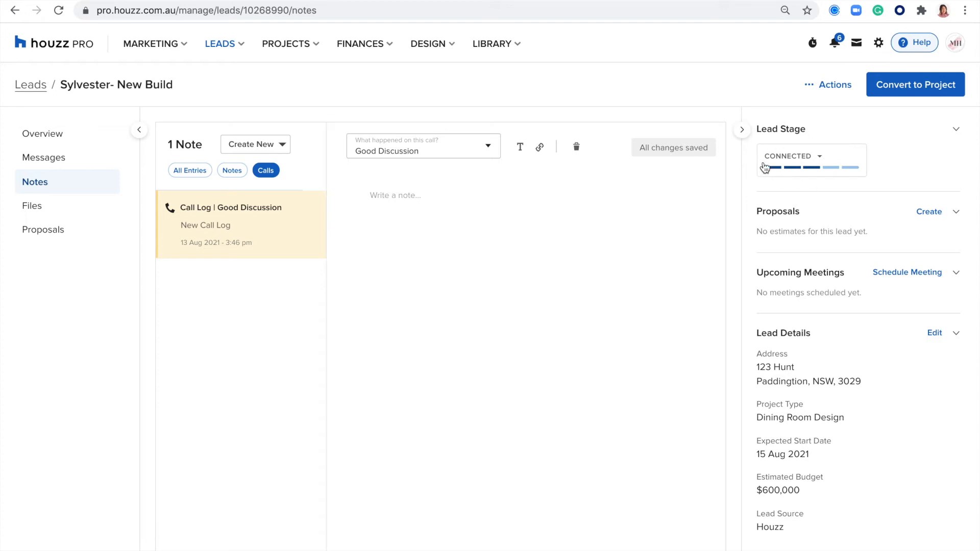
left_click(32, 208)
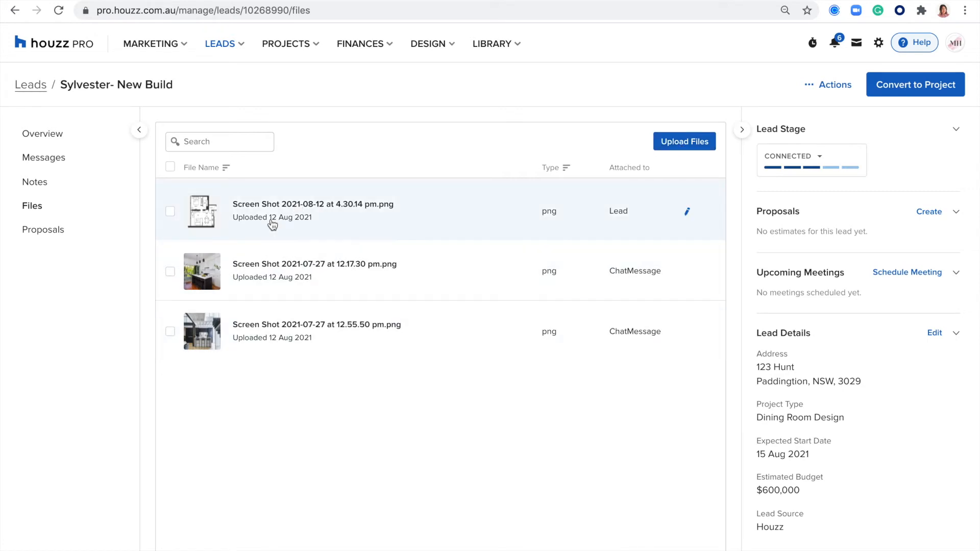
Check the lead's empty Proposals page and New Proposal options, then start Convert to Project
left_click(43, 230)
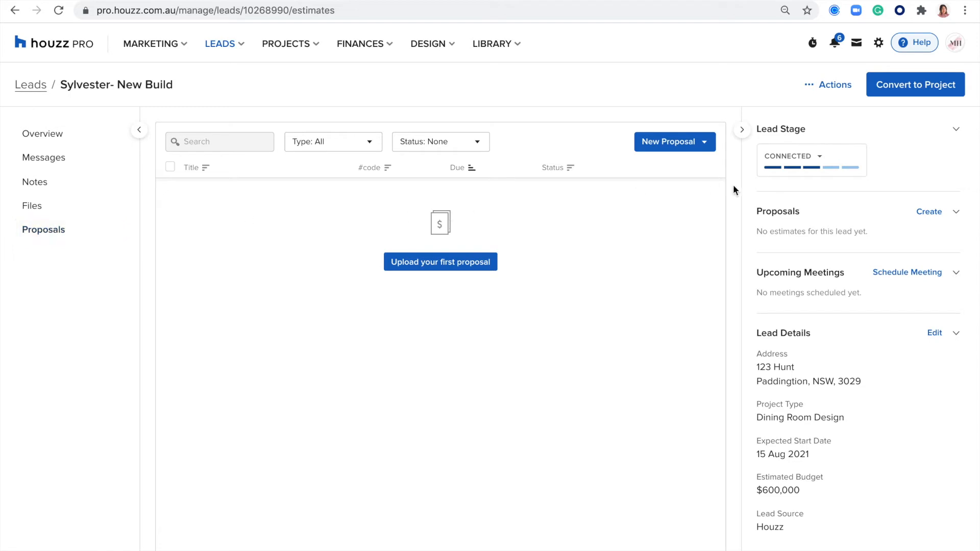
left_click(693, 143)
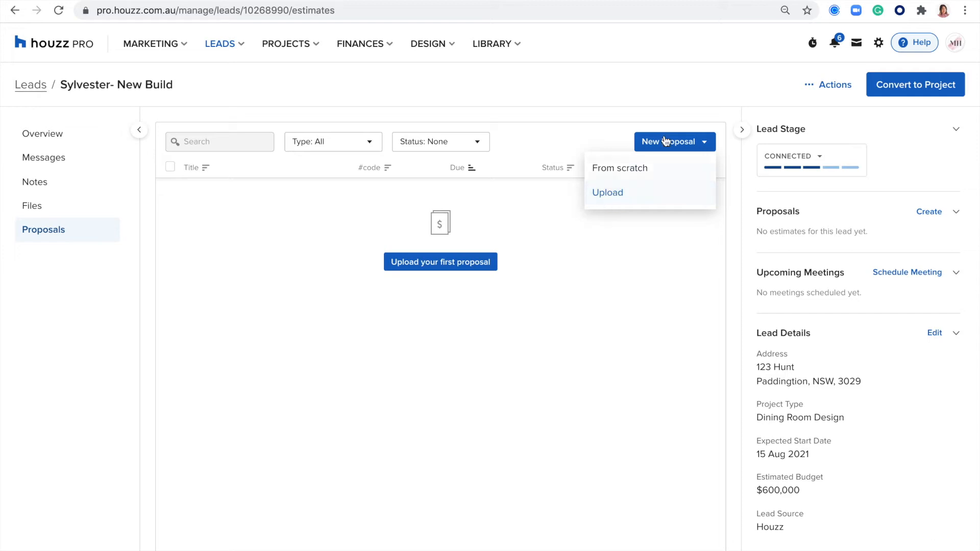
left_click(599, 360)
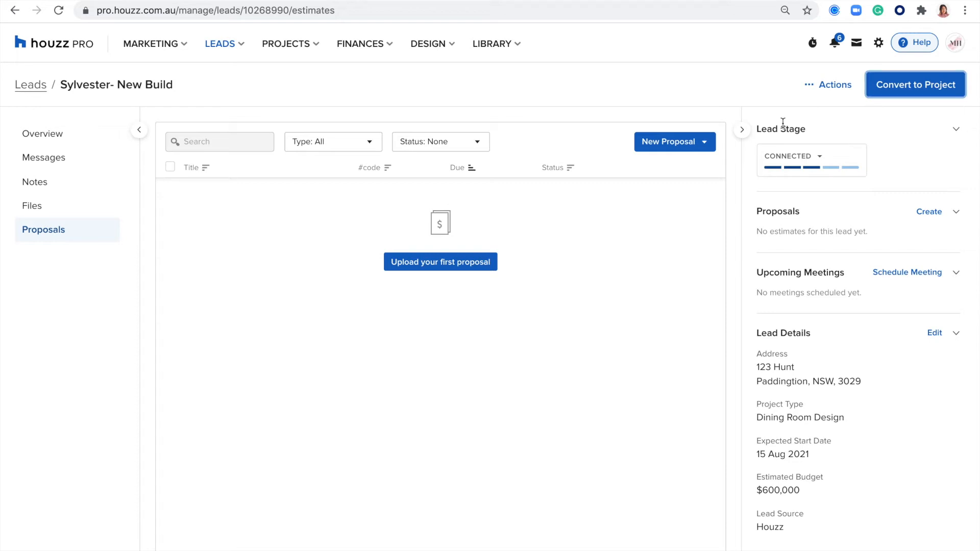
left_click(906, 92)
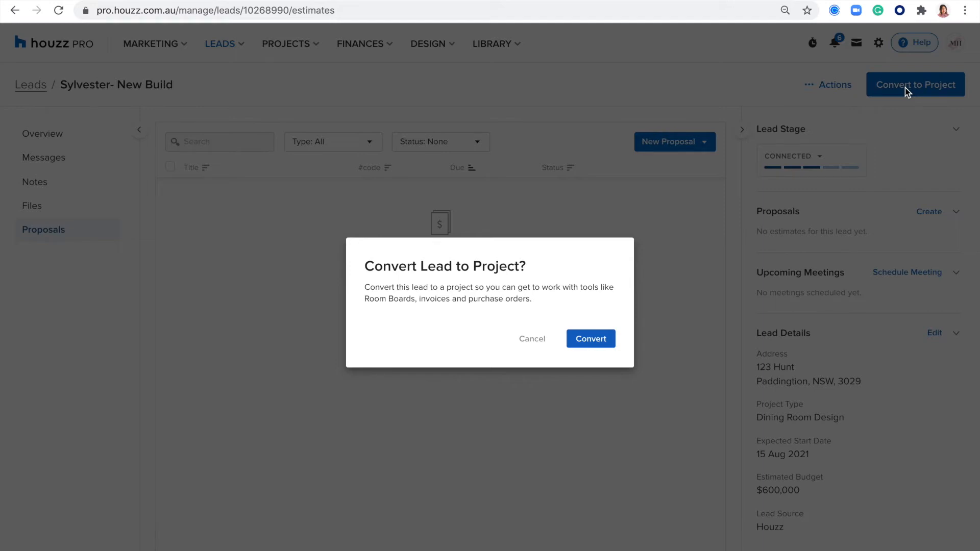
Highlight the Convert Lead to Project question in the confirmation dialog
left_click_drag(527, 266, 381, 275)
left_click(382, 274)
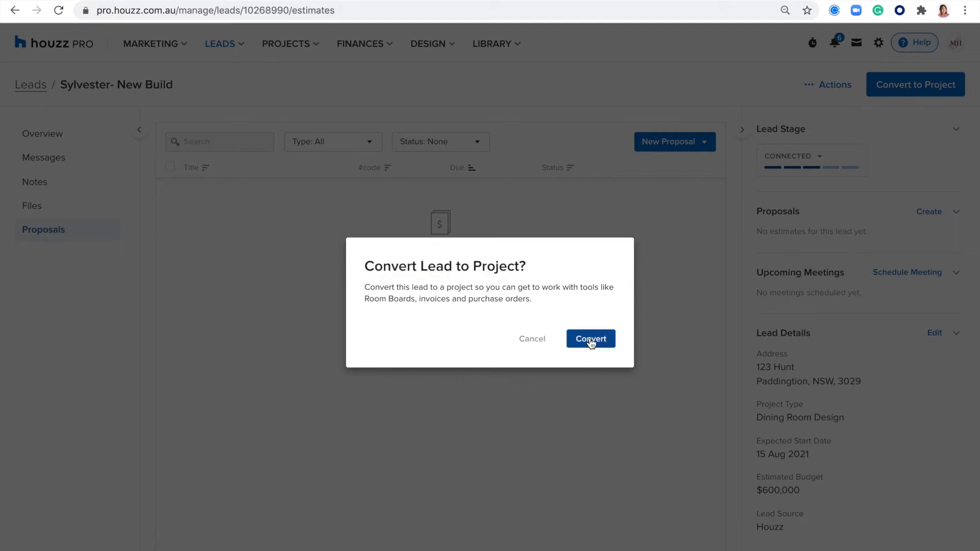
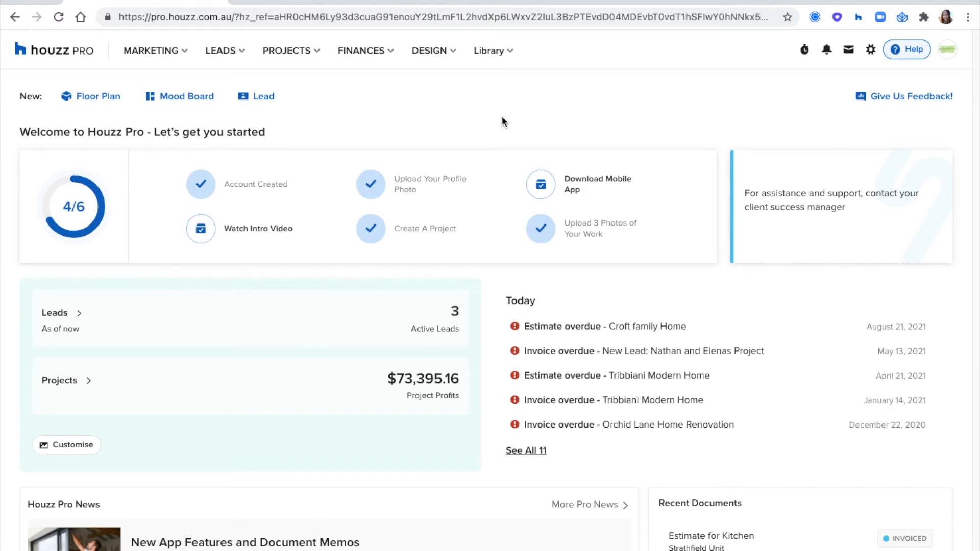
Go from the Projects menu to the All Projects list and start a new project
left_click(306, 56)
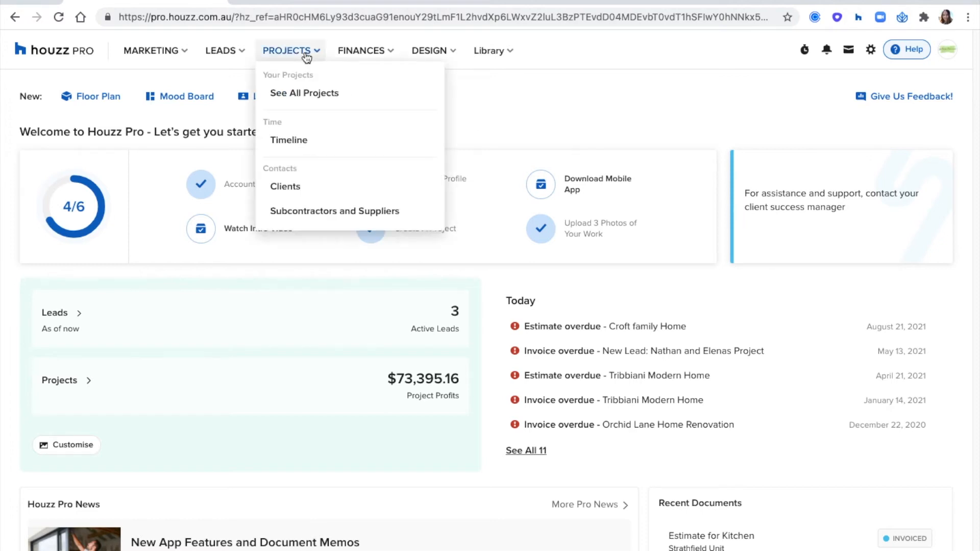
left_click(301, 94)
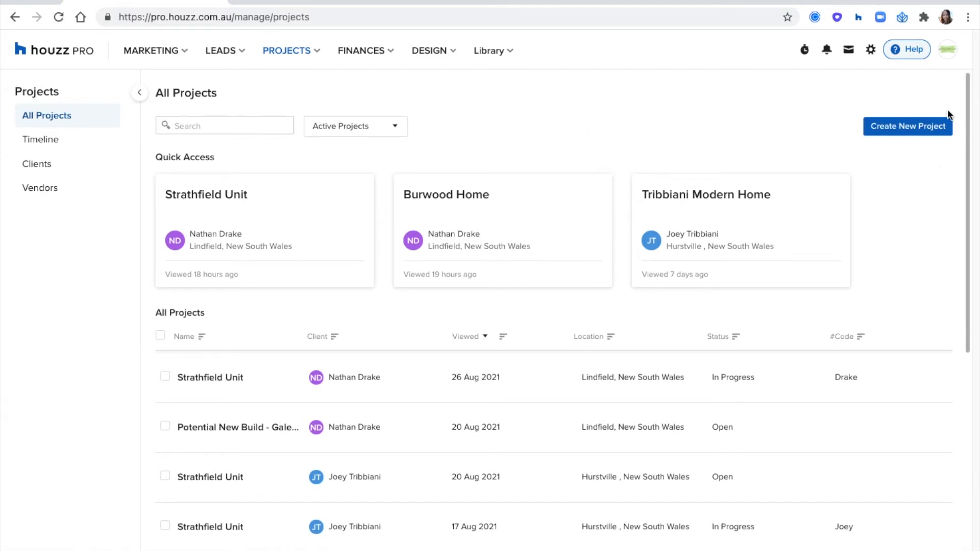
left_click(899, 127)
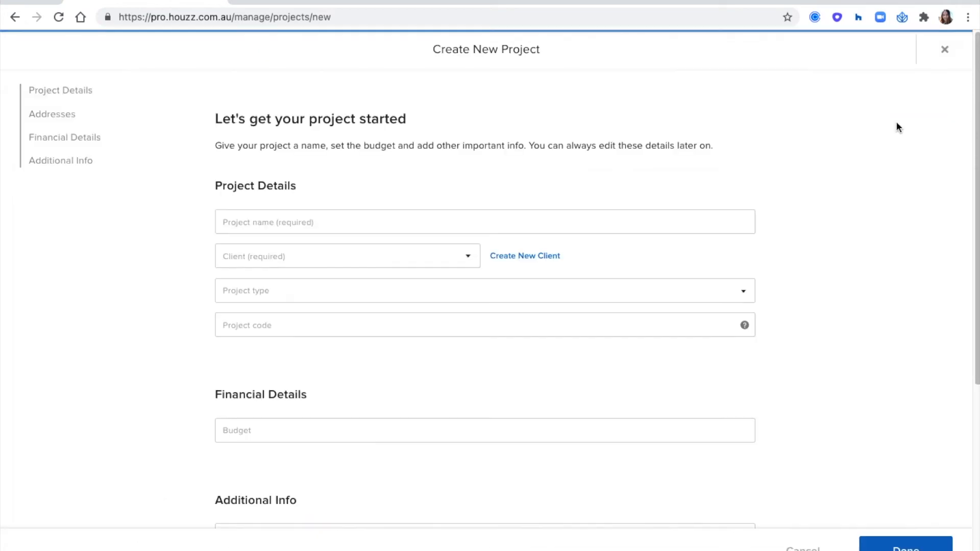
Name the project Strathfield Unit and assign an existing client, discarding the new-client form
left_click(528, 225)
type("St")
key("Down")
key("Down")
key("Return")
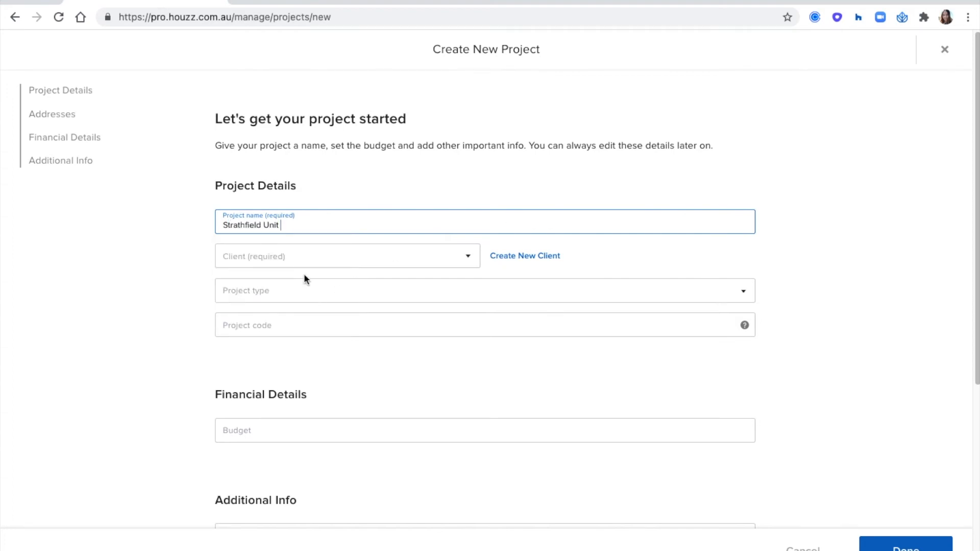
left_click(282, 259)
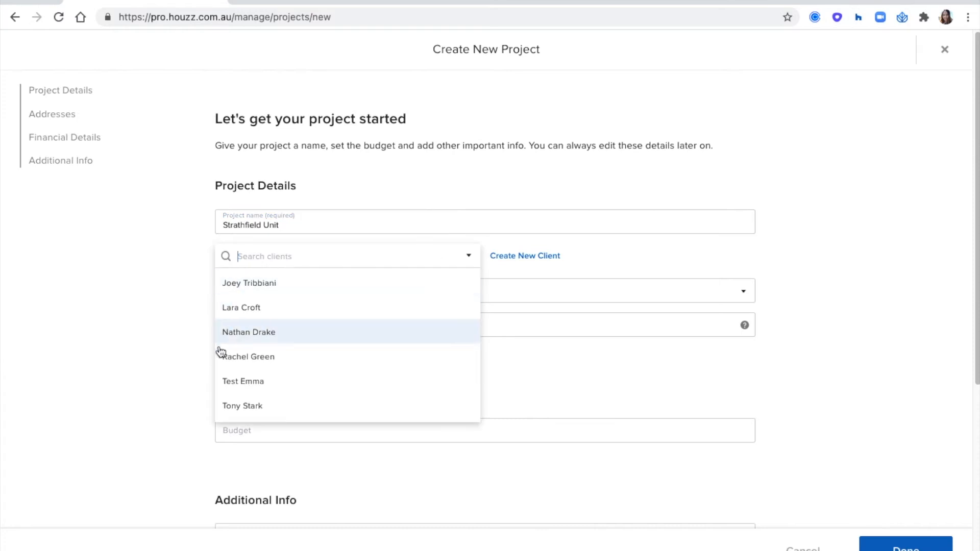
left_click(277, 335)
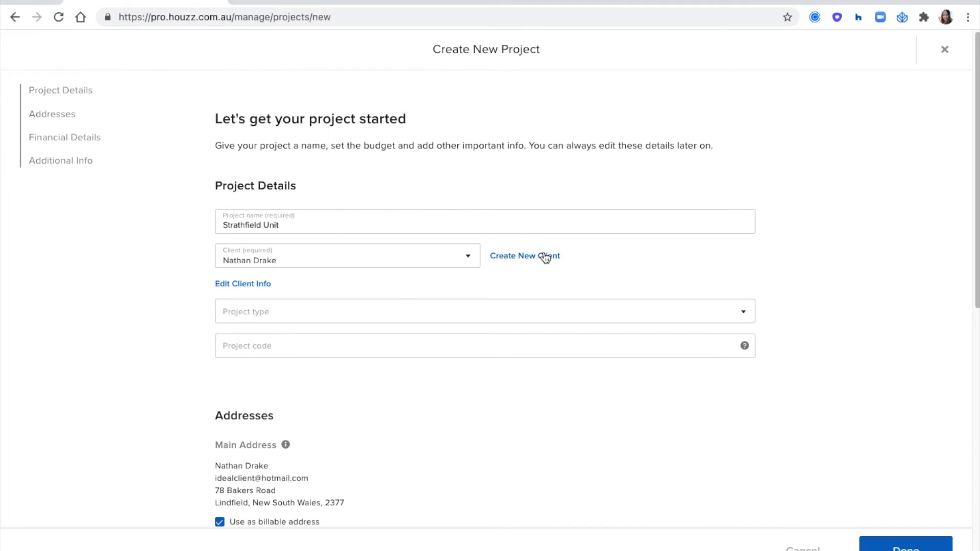
left_click(523, 255)
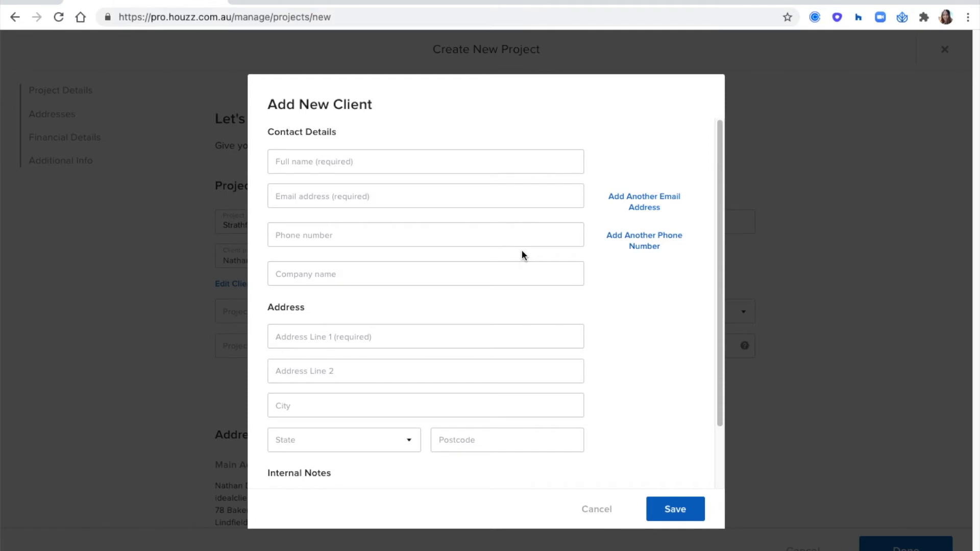
left_click(598, 509)
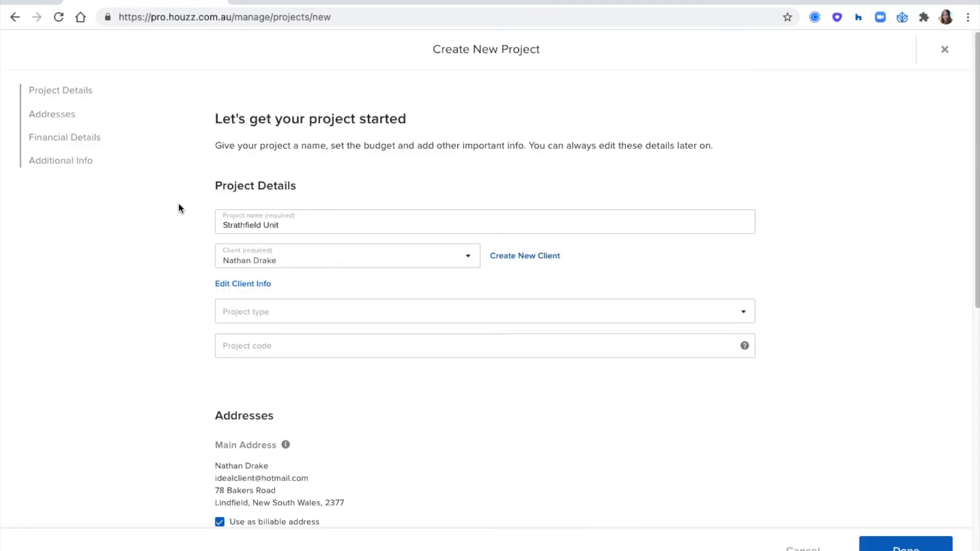
Set the project type to Custom Home and enter a project code
scroll(174, 197, "down", 2)
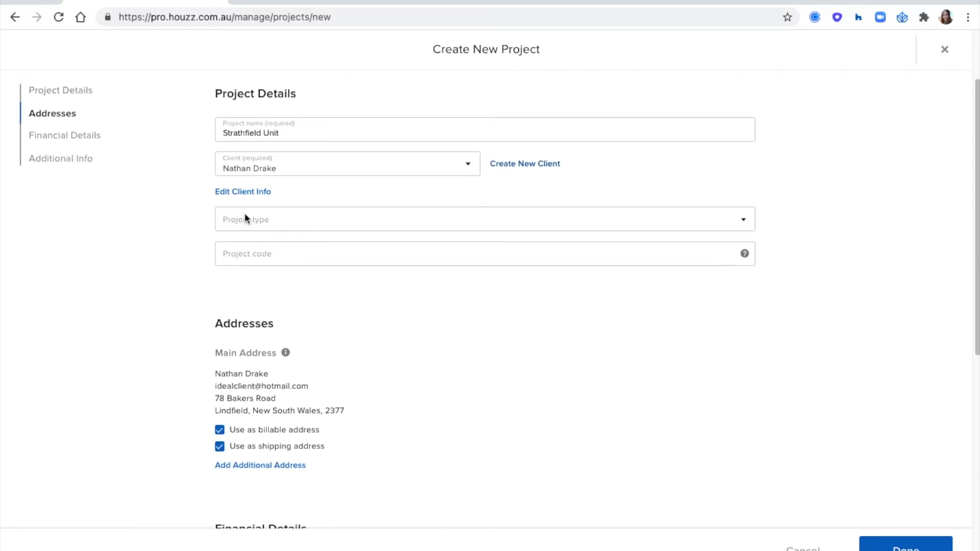
left_click(245, 218)
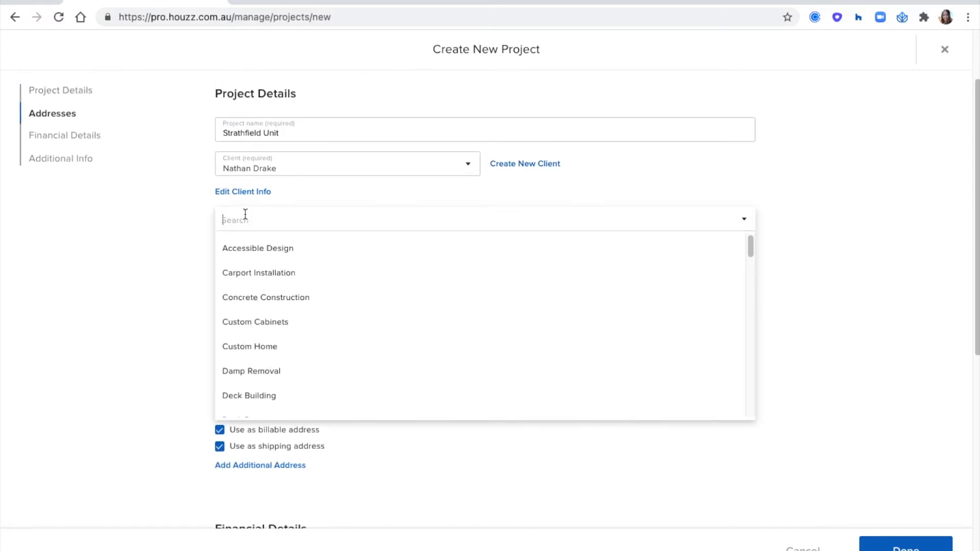
scroll(331, 289, "down", 4)
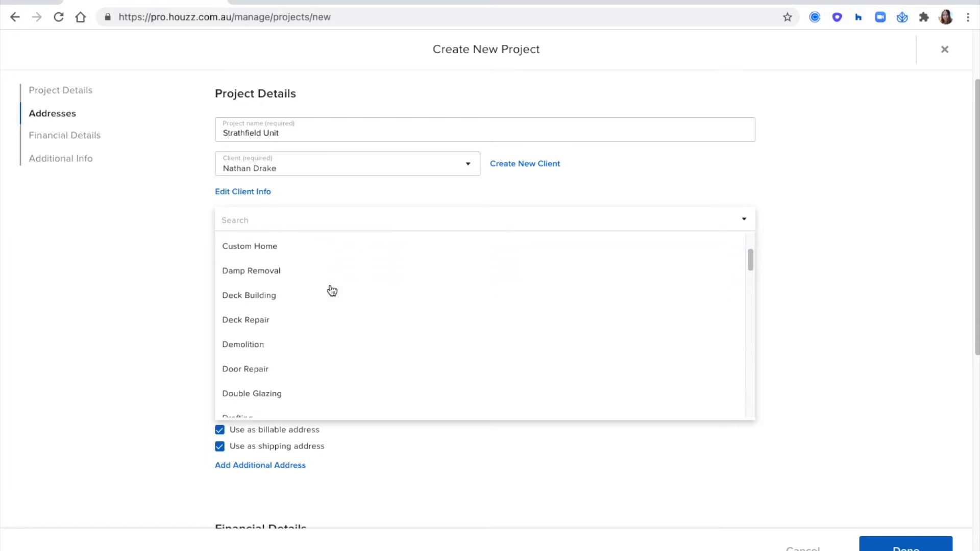
scroll(332, 291, "down", 8)
scroll(332, 290, "up", 9)
scroll(331, 289, "up", 3)
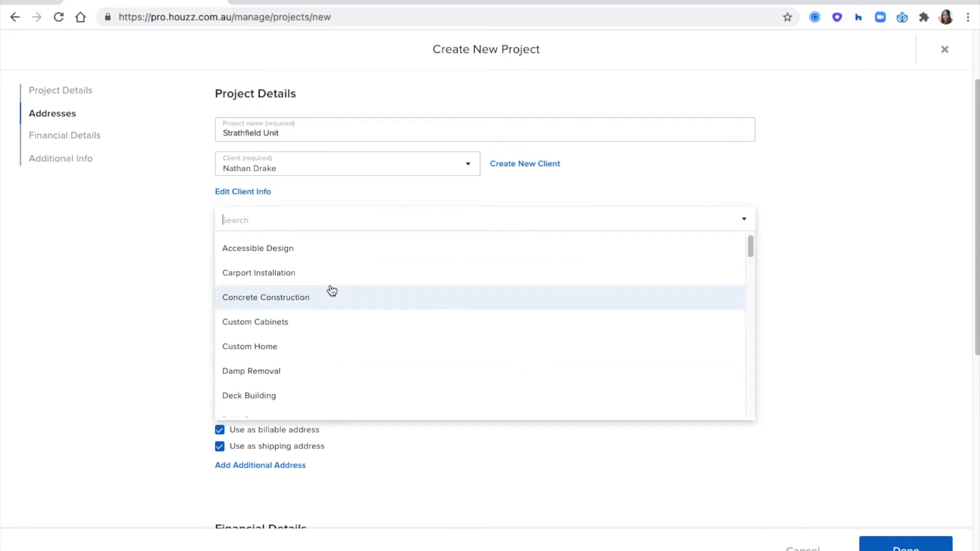
left_click(265, 347)
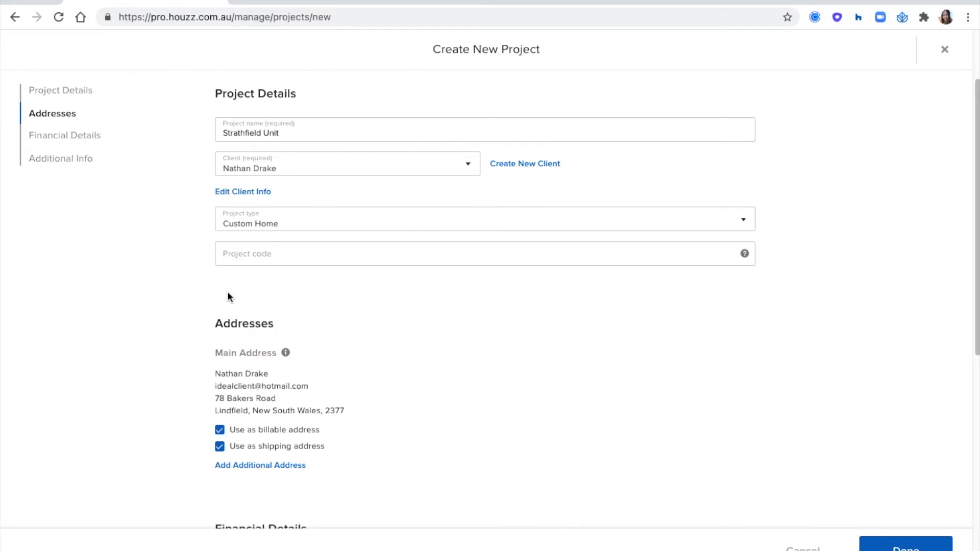
left_click(241, 261)
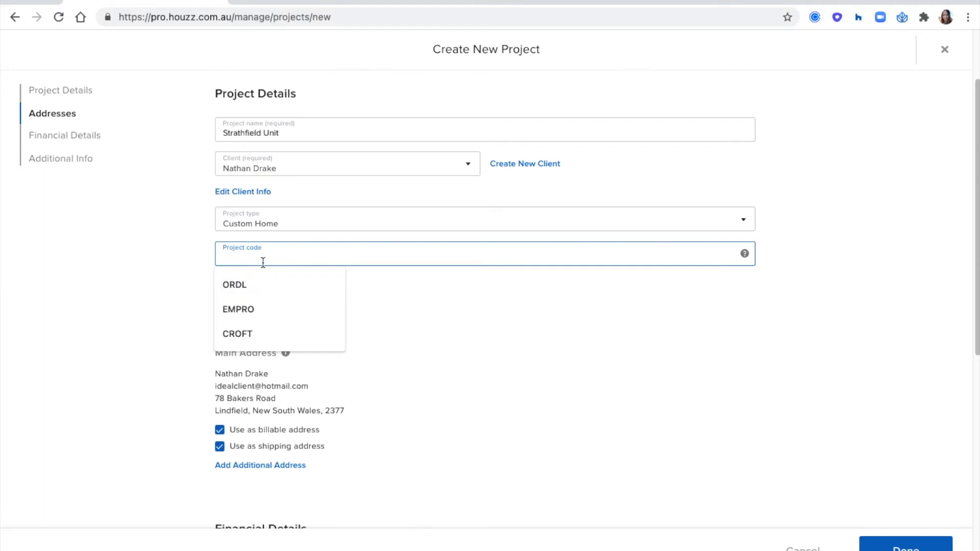
type("drake")
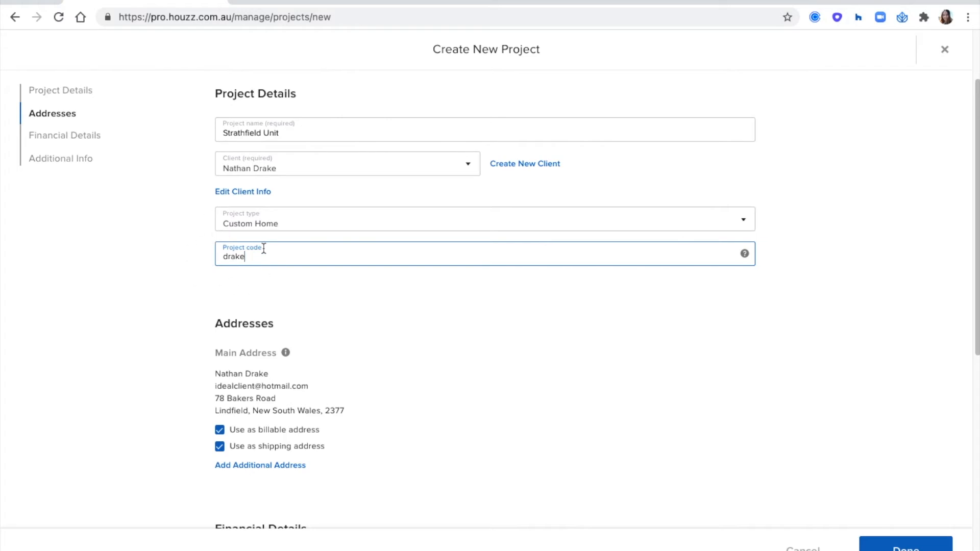
left_click(201, 245)
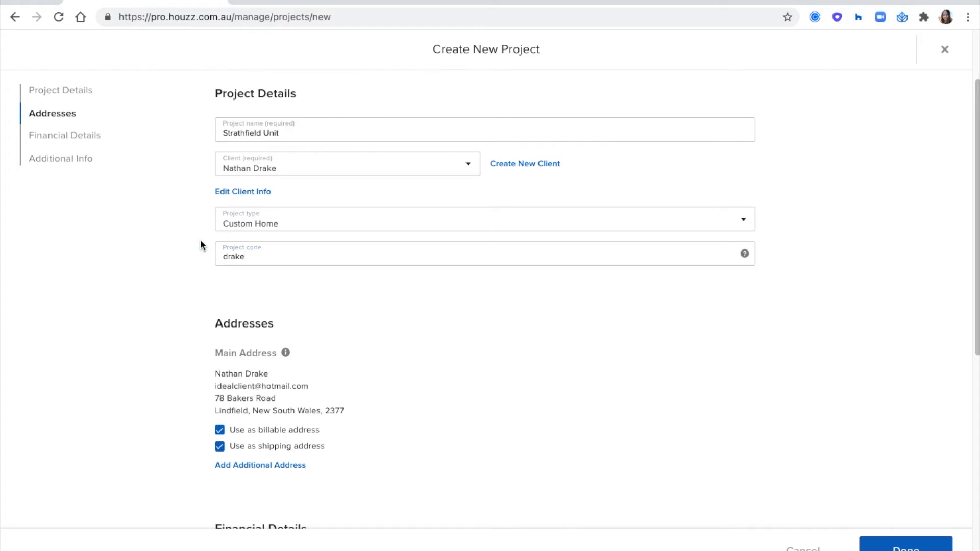
scroll(201, 245, "down", 4)
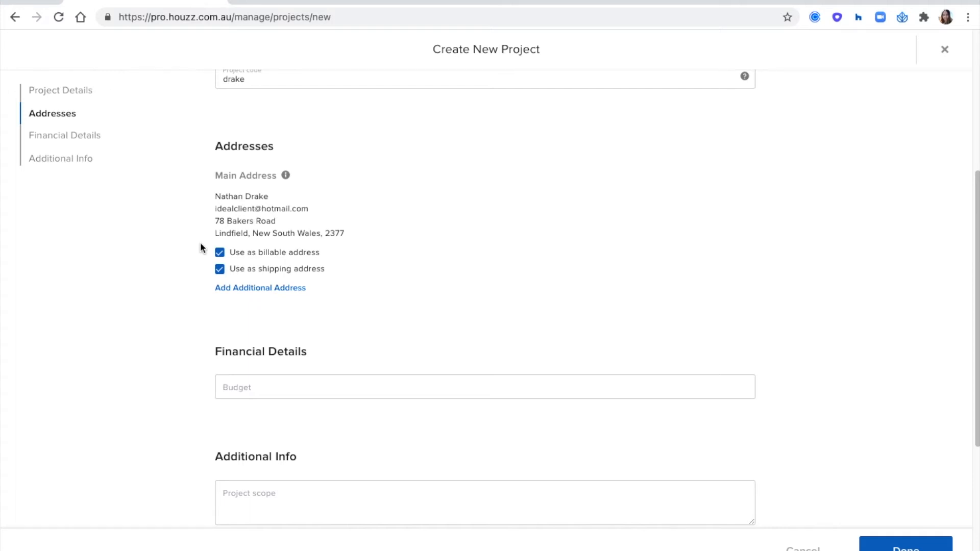
scroll(200, 242, "down", 4)
Enter a 50000 budget and the scope 'Stick to budget!', then click Done to create the project
left_click(250, 203)
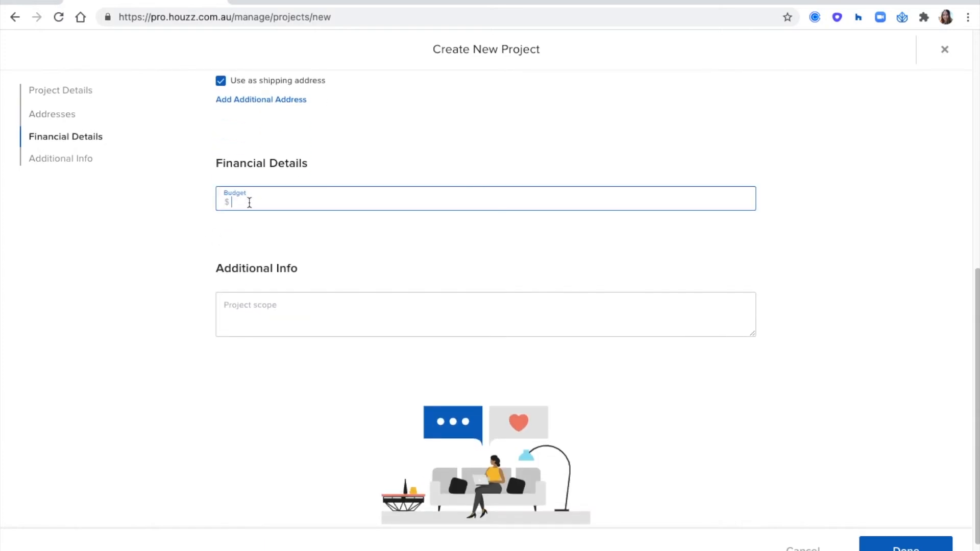
type("50000")
left_click(215, 233)
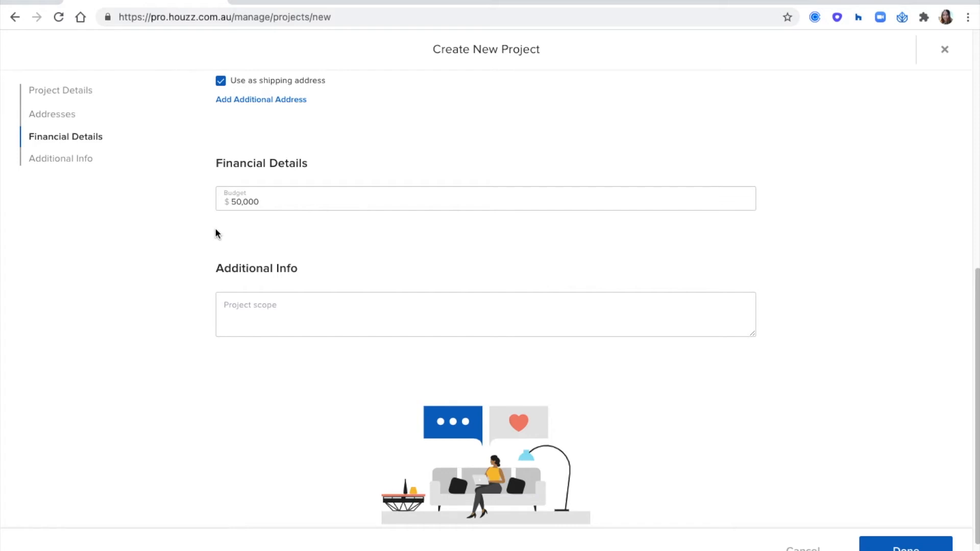
scroll(215, 234, "down", 1)
left_click(252, 292)
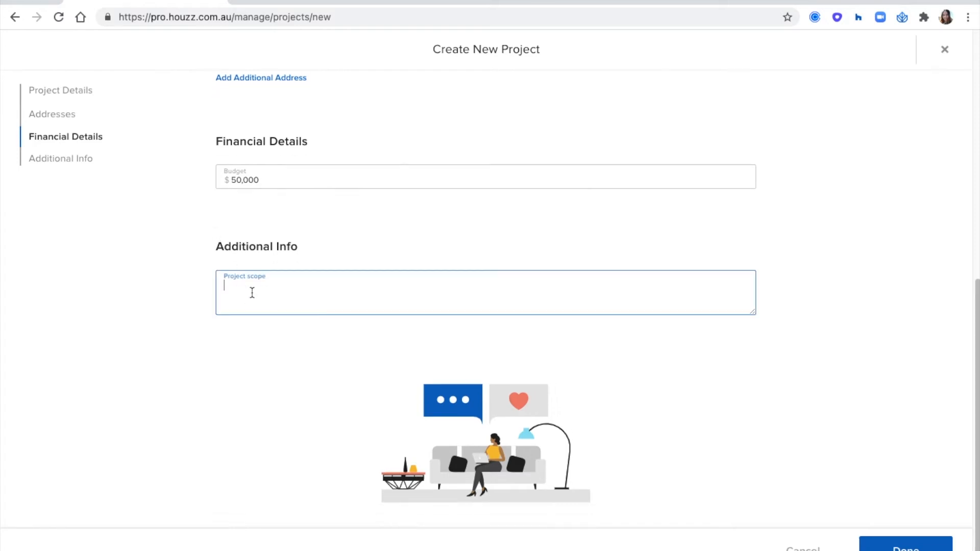
type("Stick to budget!")
left_click(180, 276)
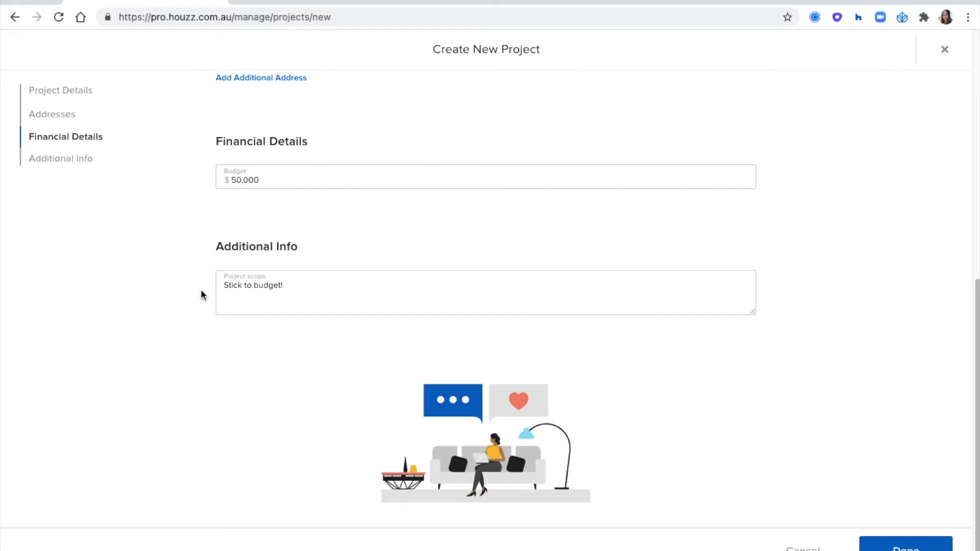
scroll(891, 437, "down", 1)
left_click(902, 549)
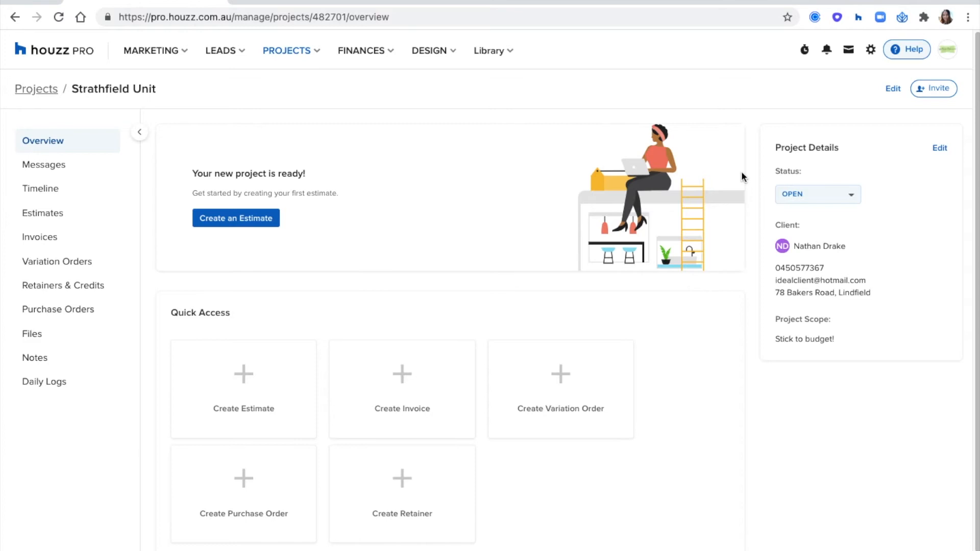
Bring up Invite on the Strathfield Unit overview and show the subcontractor/supplier list
left_click(942, 89)
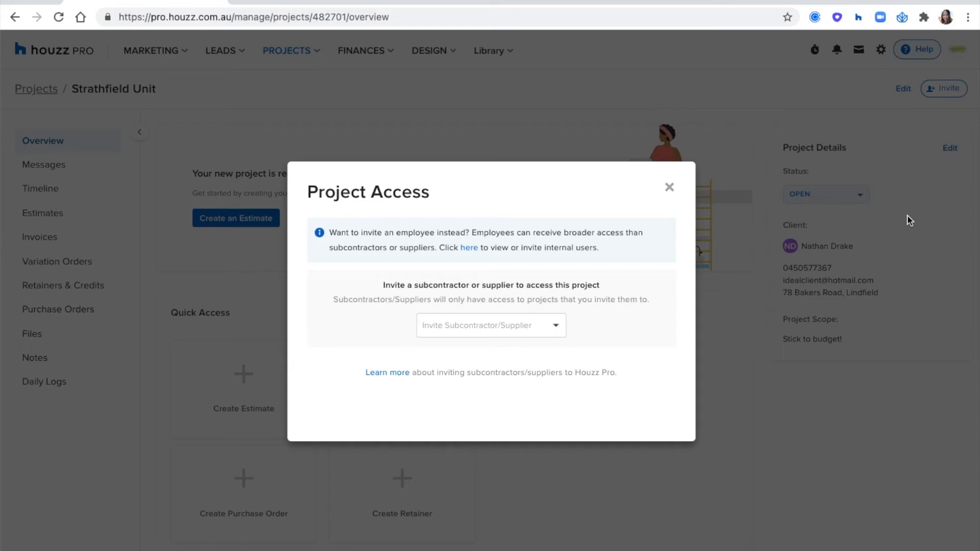
left_click(482, 320)
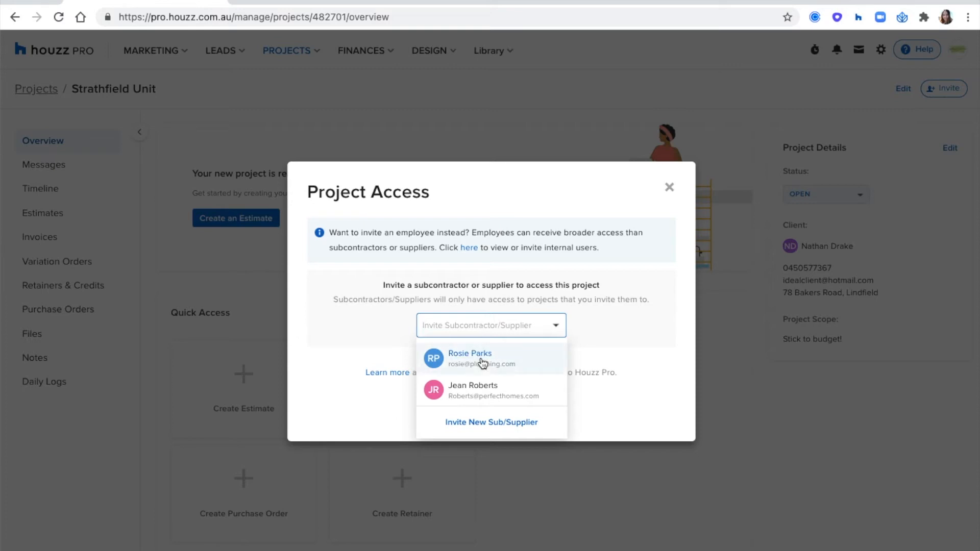
Invite the chosen supplier with the note 'Come collaborate on this project!'
left_click(471, 392)
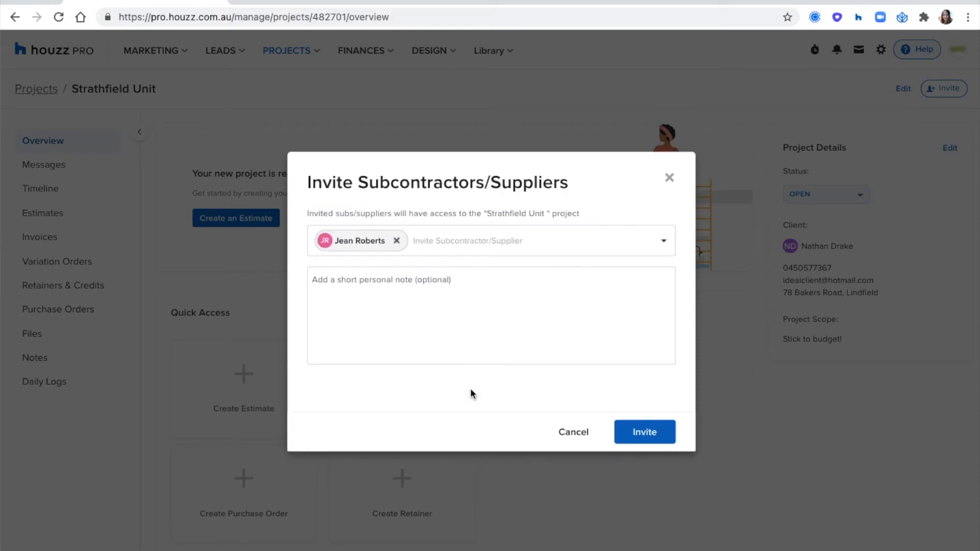
left_click(381, 283)
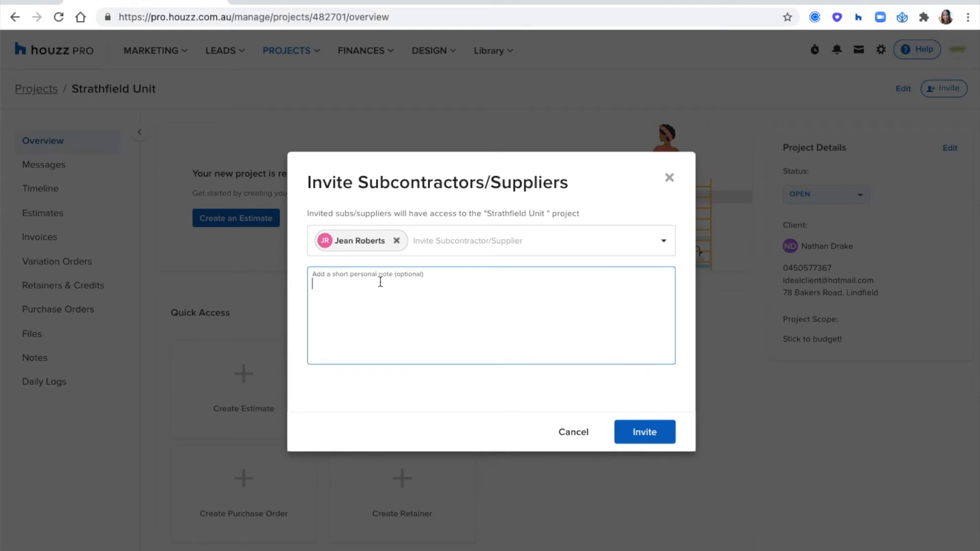
type("Come join")
key("BackSpace")
key("BackSpace")
key("BackSpace")
key("BackSpace")
type("collaborate on this rpo")
key("BackSpace")
key("BackSpace")
key("BackSpace")
type("project!")
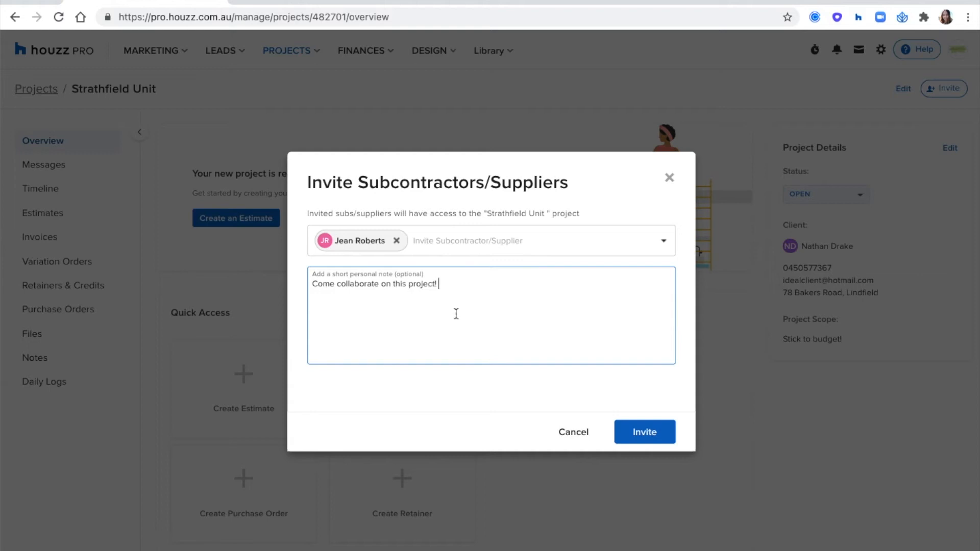
left_click(653, 432)
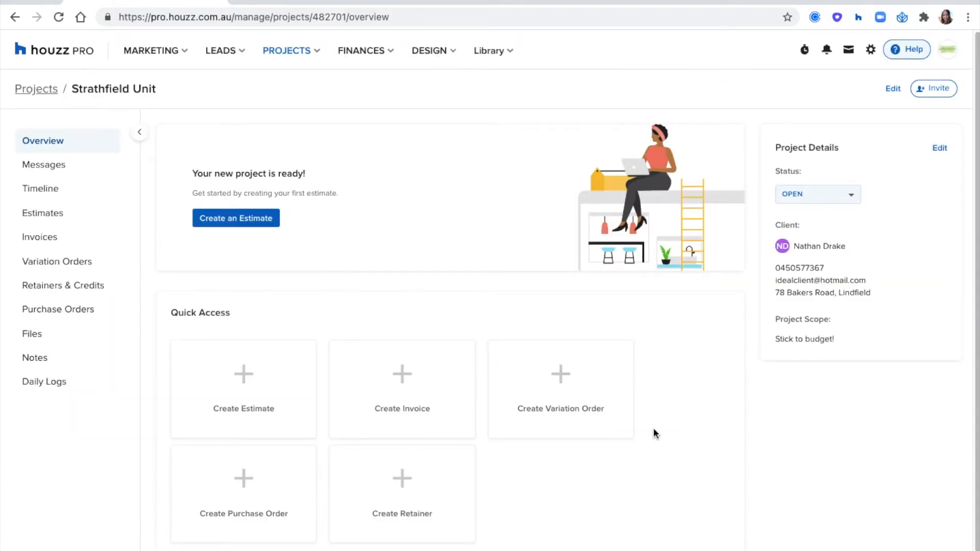
left_click(937, 89)
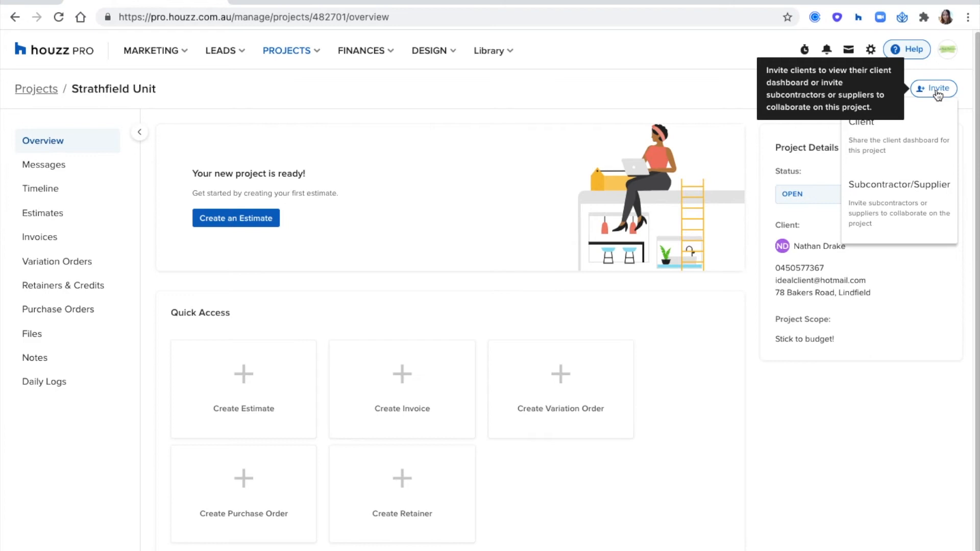
Resend the pending subcontractor's invitation and close the Project Access window
left_click(890, 197)
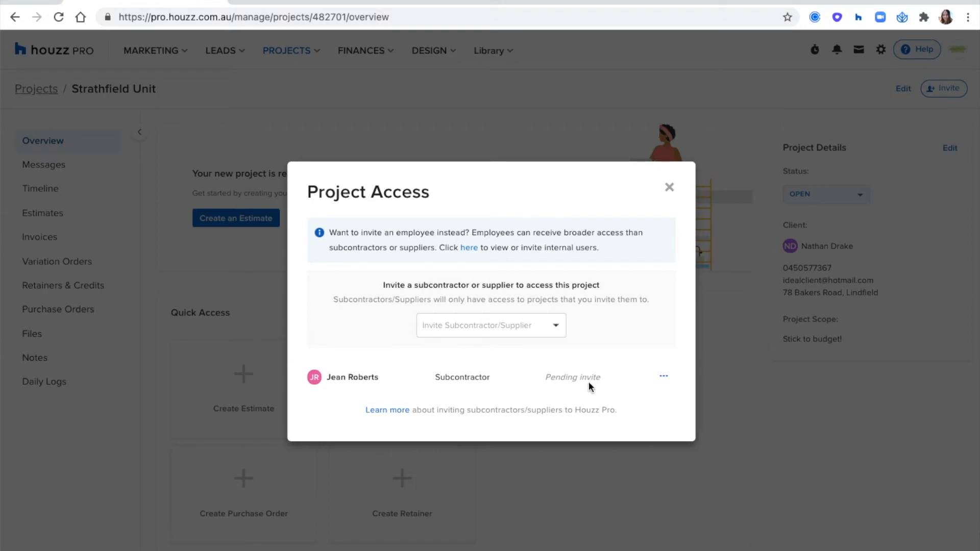
left_click(666, 377)
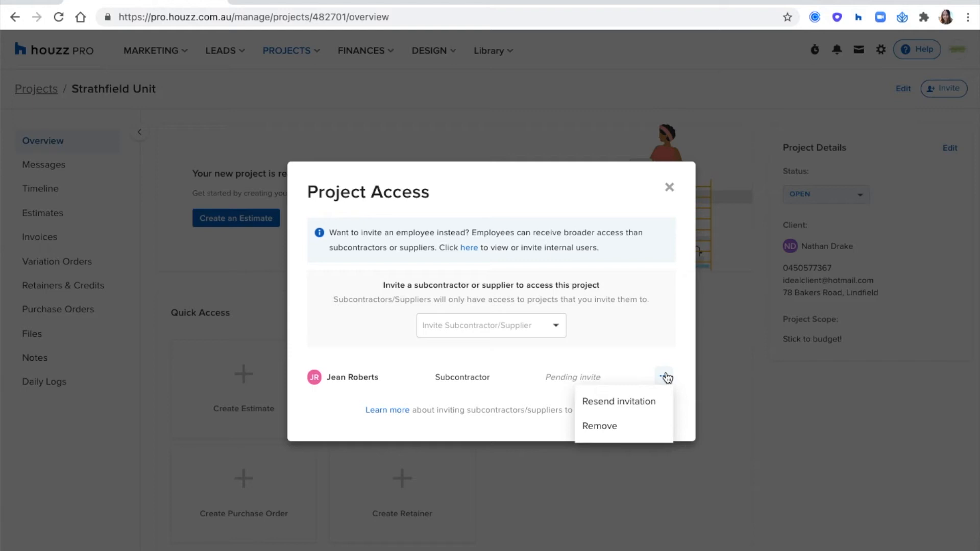
left_click(598, 407)
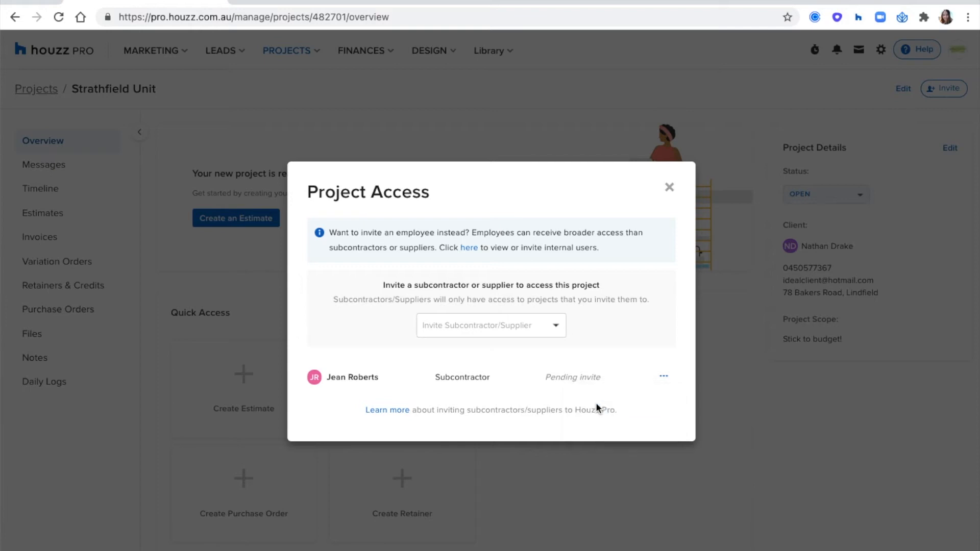
left_click(670, 188)
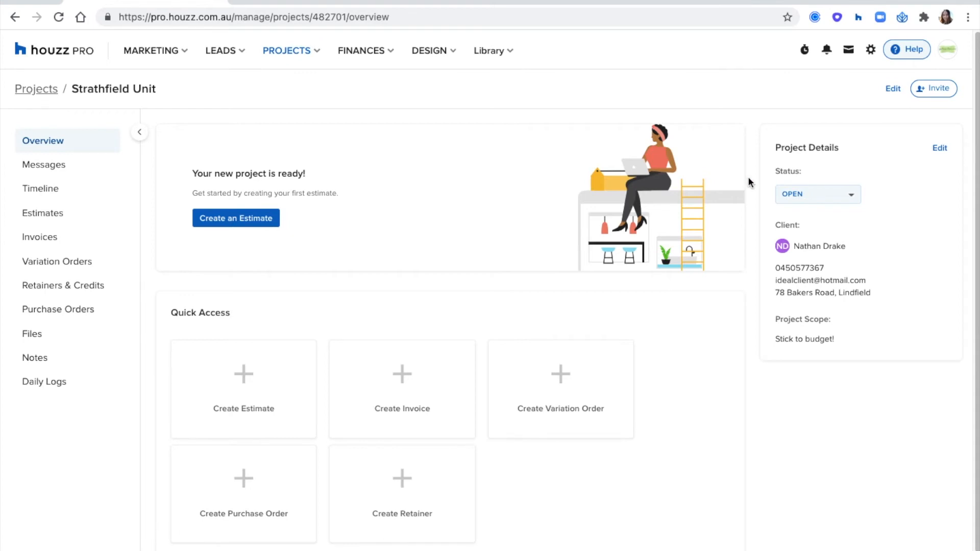
Send the client a message using the After Meeting template
scroll(749, 182, "down", 3)
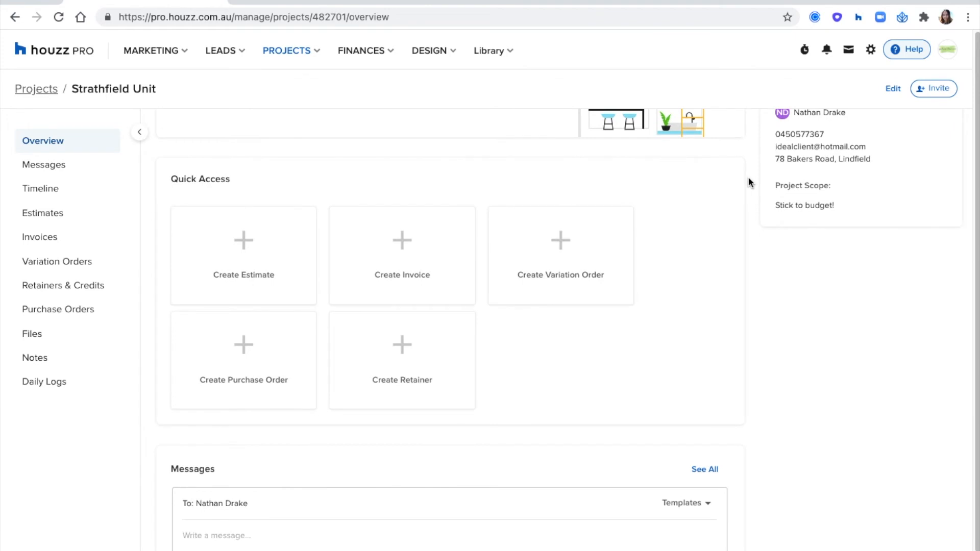
scroll(750, 183, "down", 6)
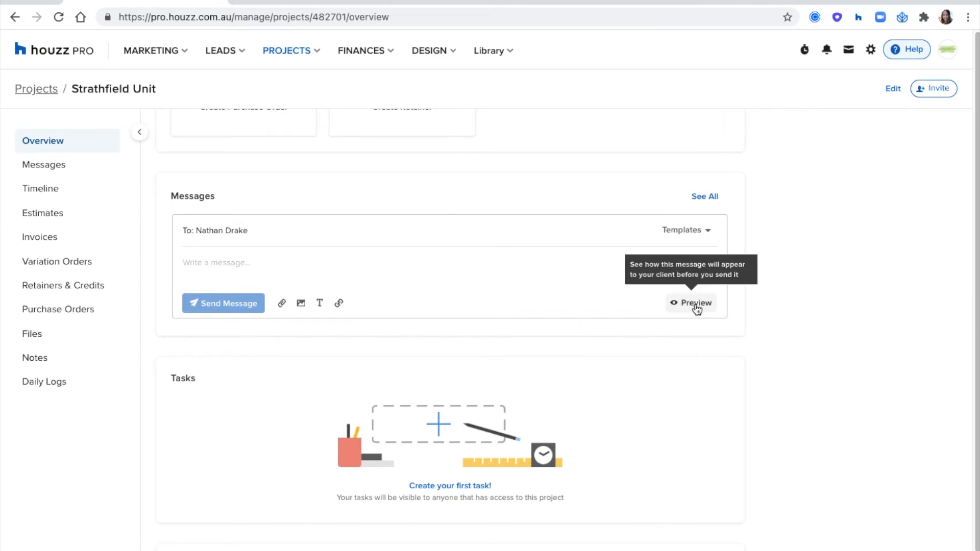
left_click(699, 233)
scroll(674, 268, "down", 5)
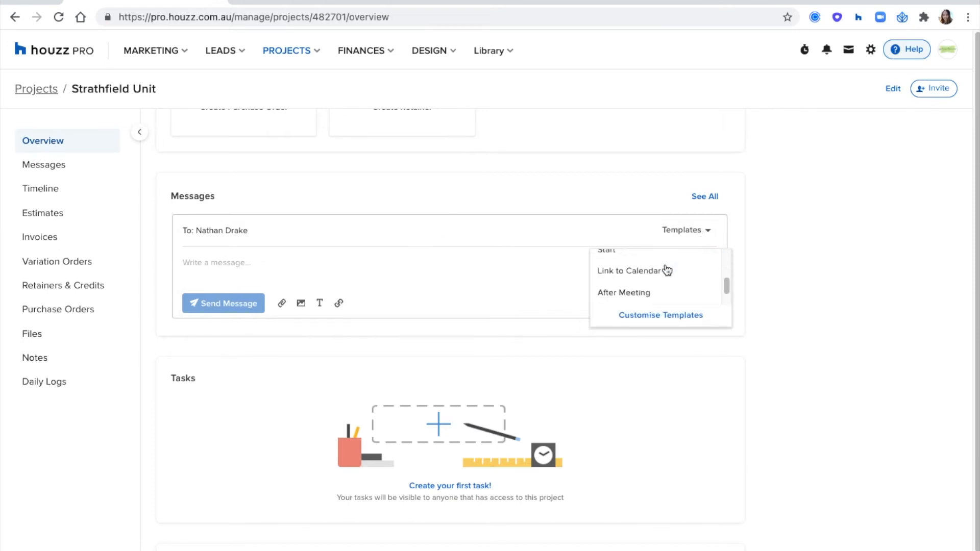
left_click(652, 287)
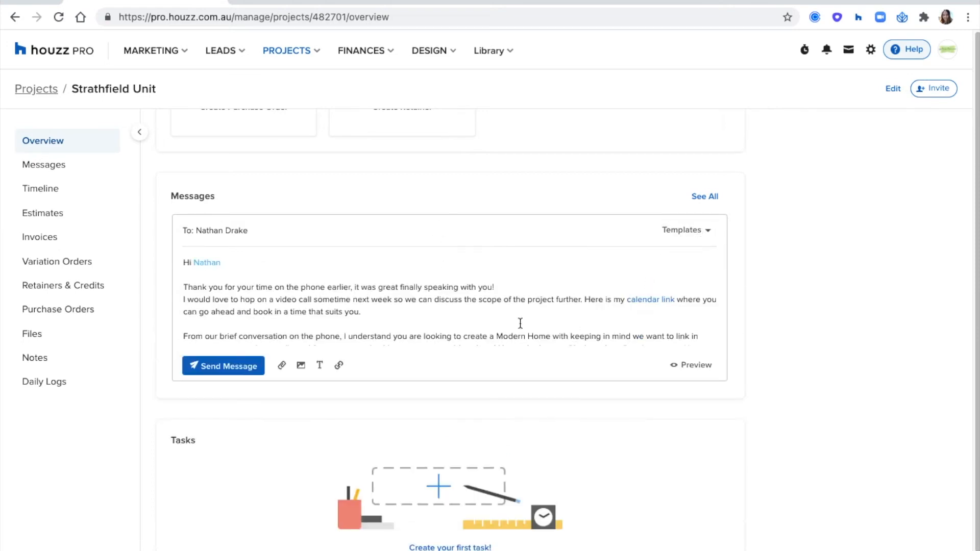
left_click(200, 362)
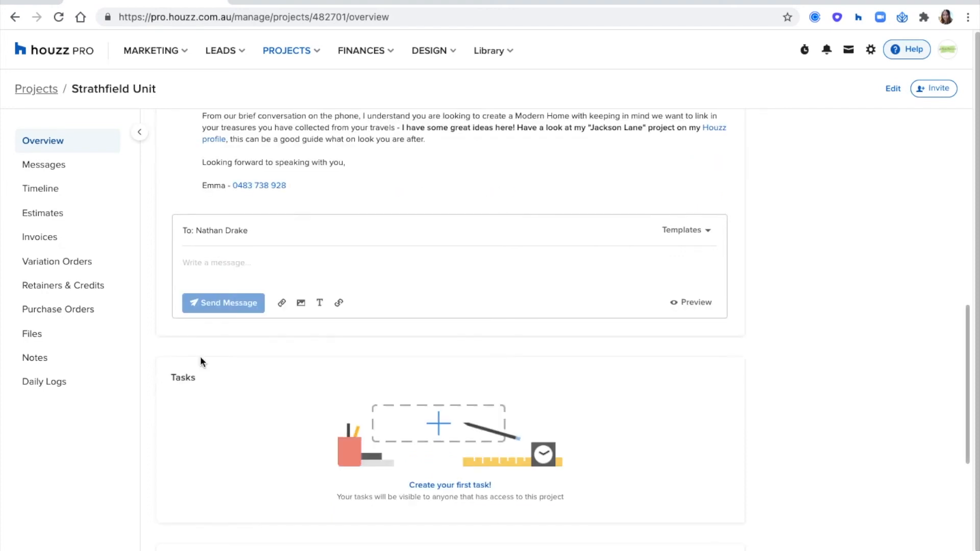
Review the project overview, then go to the project's Messages page
scroll(286, 322, "up", 2)
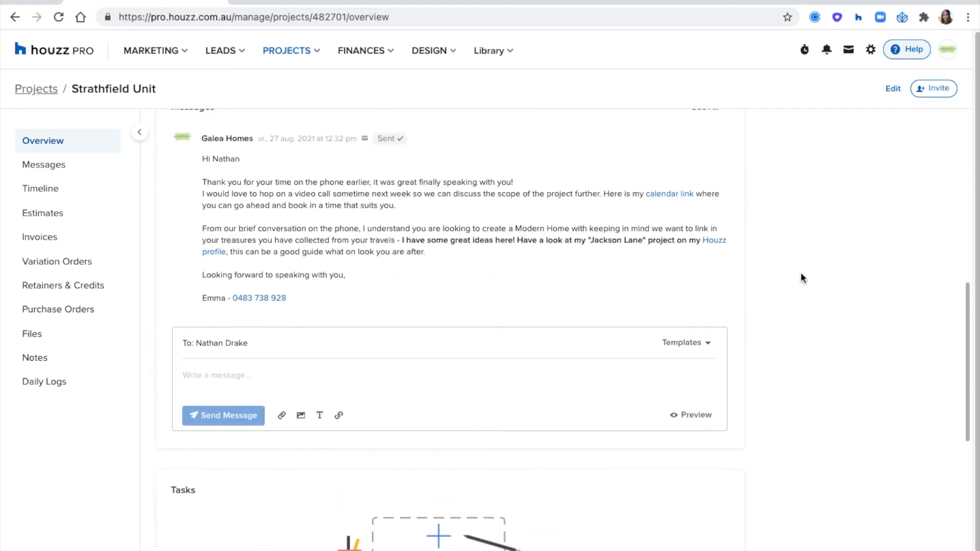
scroll(804, 271, "down", 5)
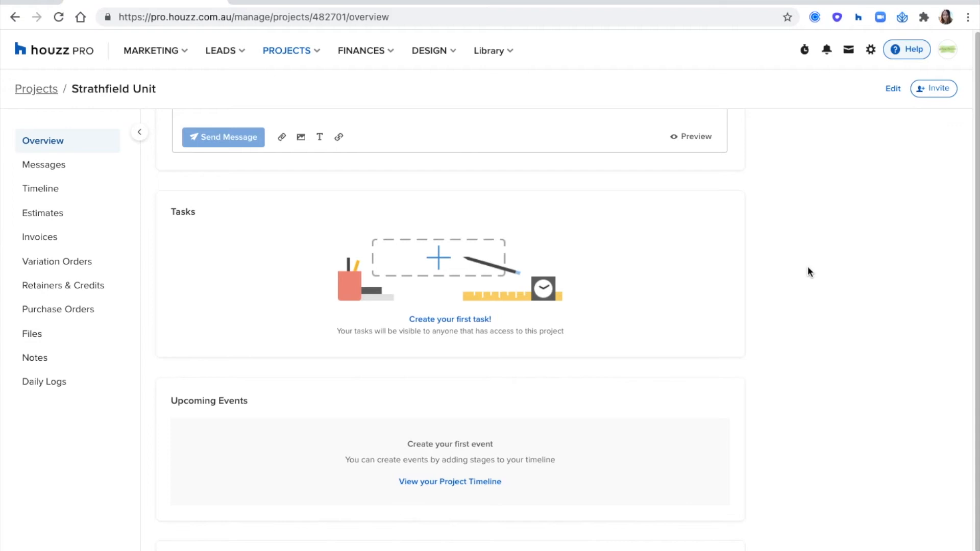
scroll(808, 271, "down", 2)
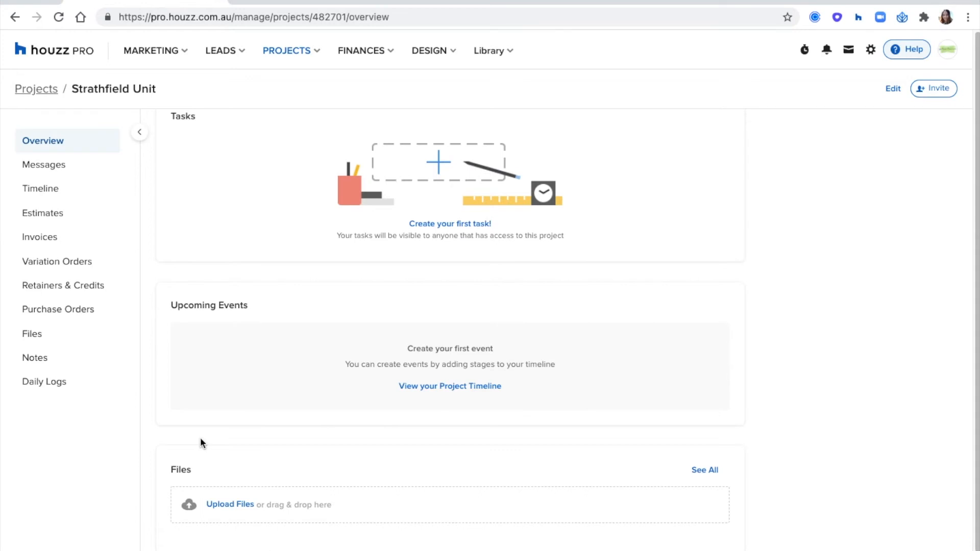
scroll(201, 307, "up", 3)
left_click(62, 168)
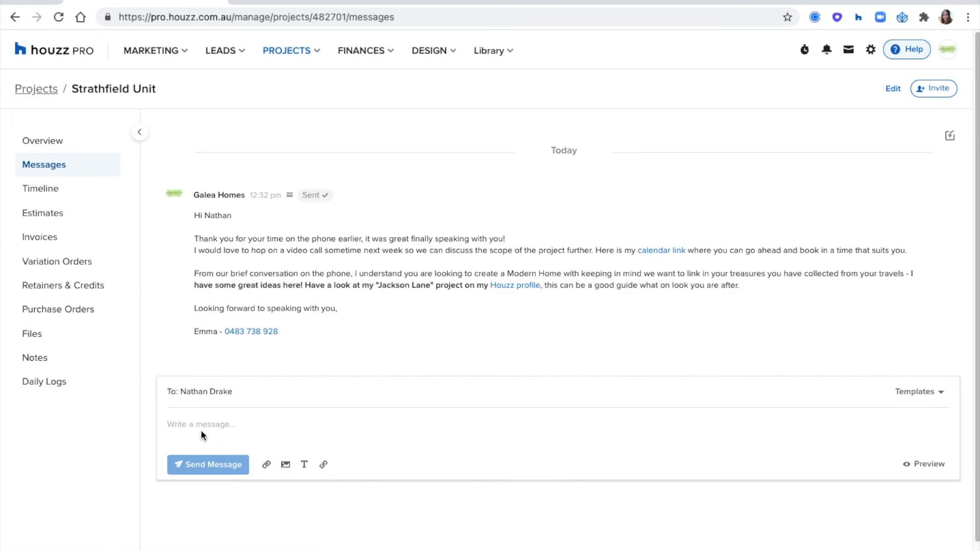
Switch the project Timeline to Gantt view, then go to the Estimates page
left_click(39, 193)
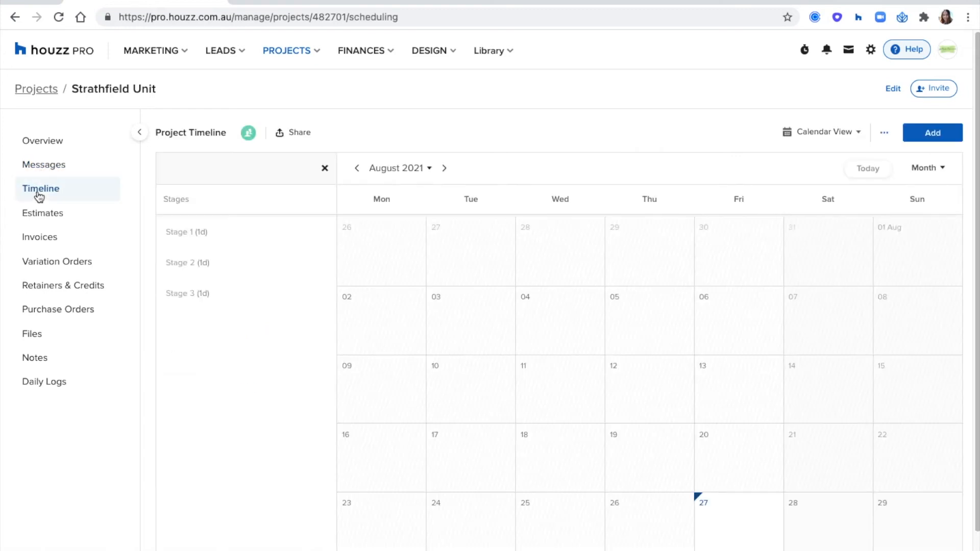
left_click(807, 135)
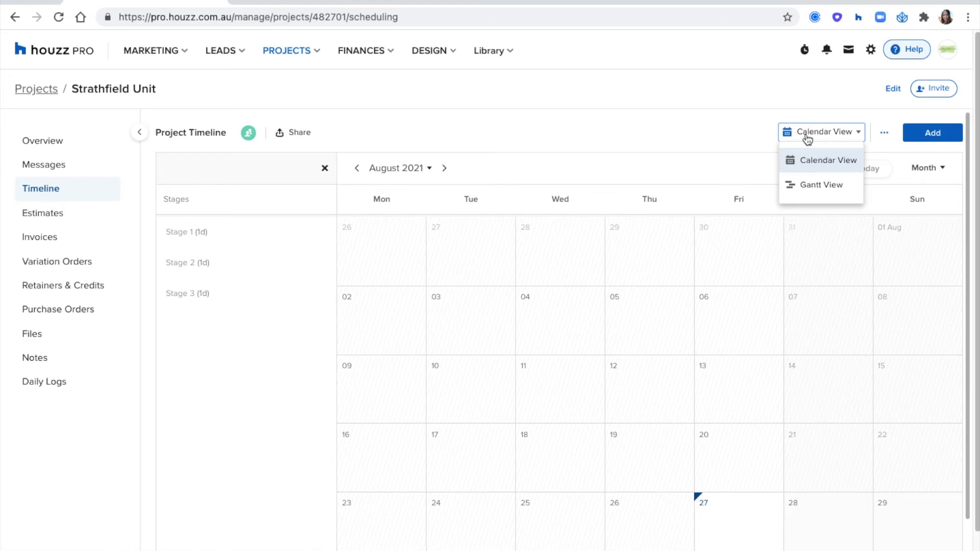
left_click(805, 187)
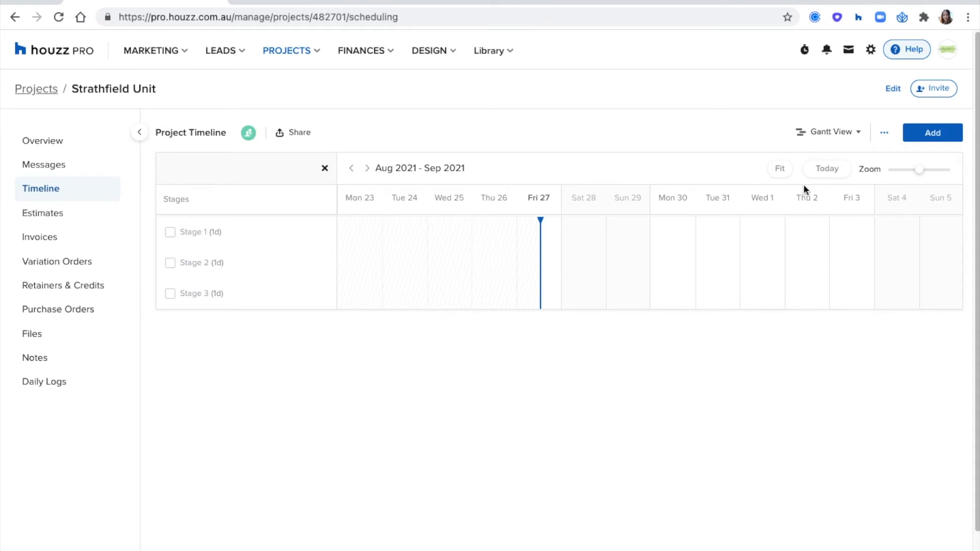
left_click(50, 218)
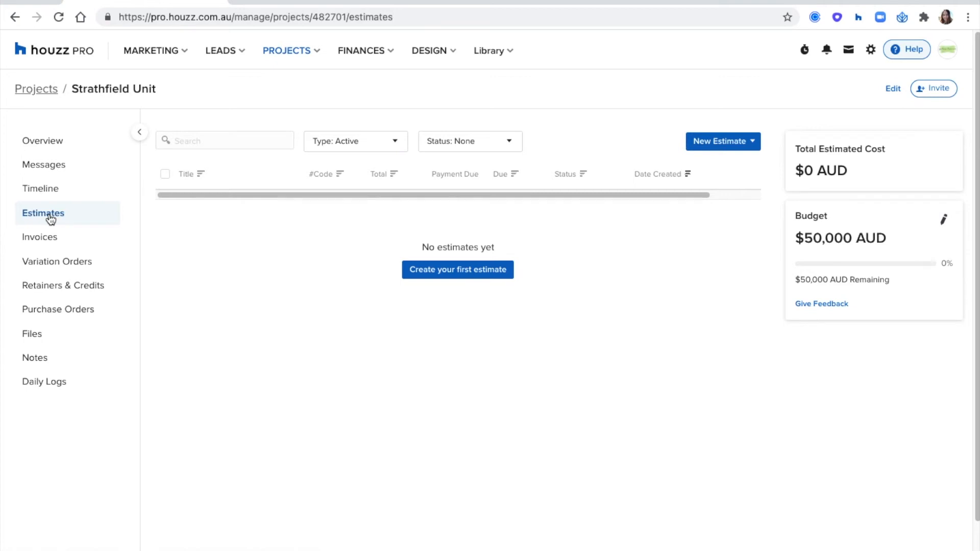
Try the New Estimate From template option, cancel it, and reshow the new-estimate choices
left_click(747, 143)
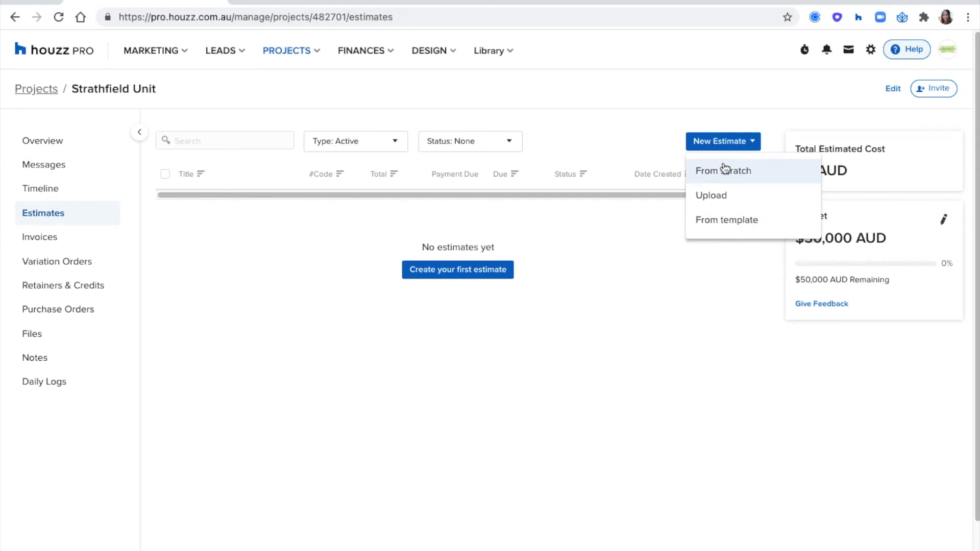
left_click(753, 226)
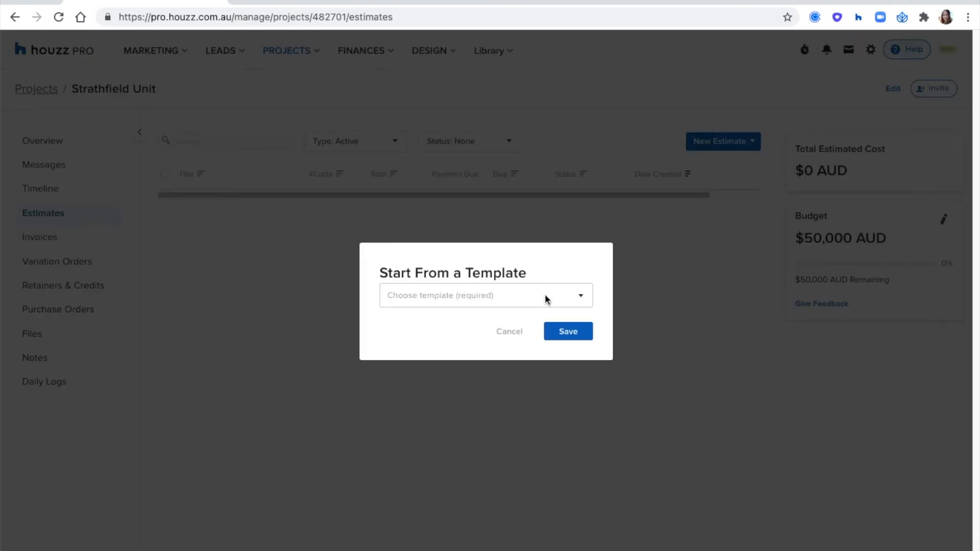
left_click(495, 298)
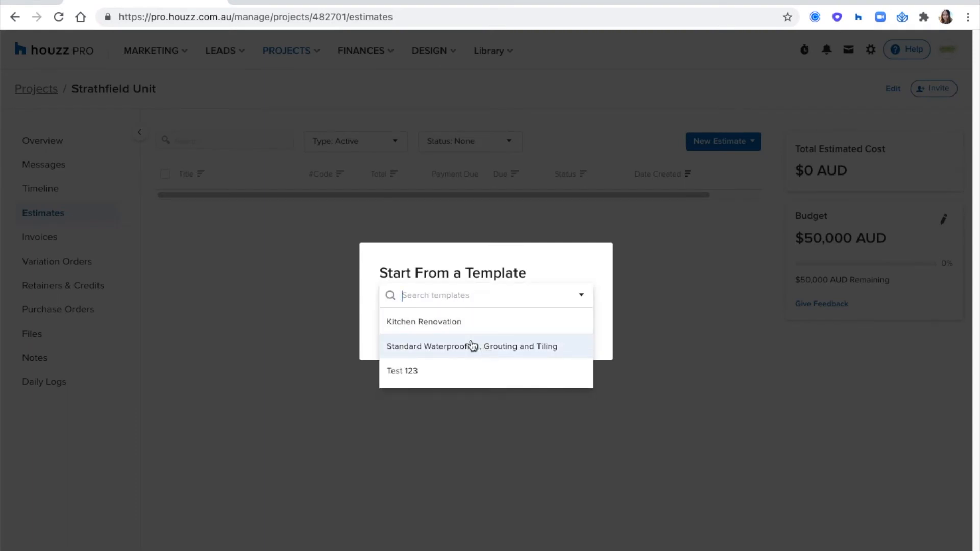
left_click(621, 269)
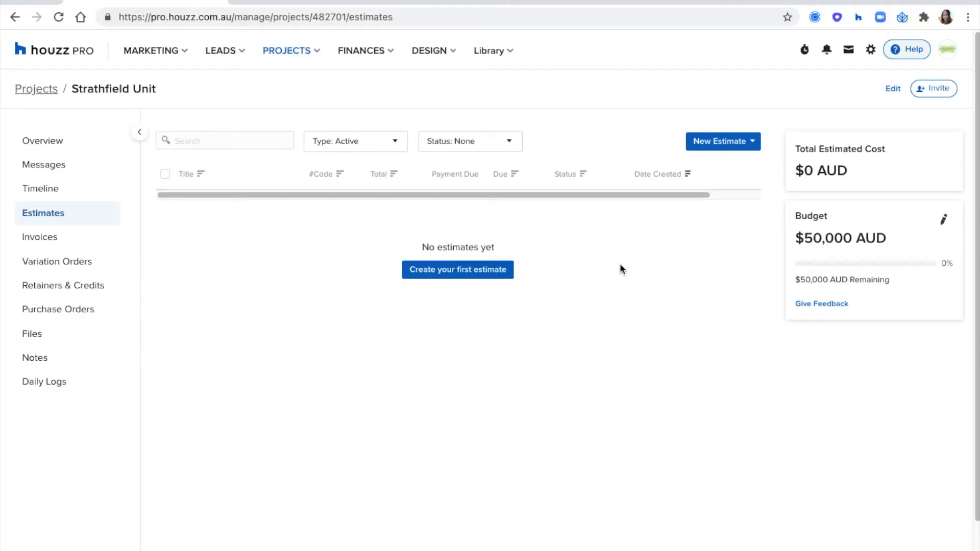
left_click(709, 147)
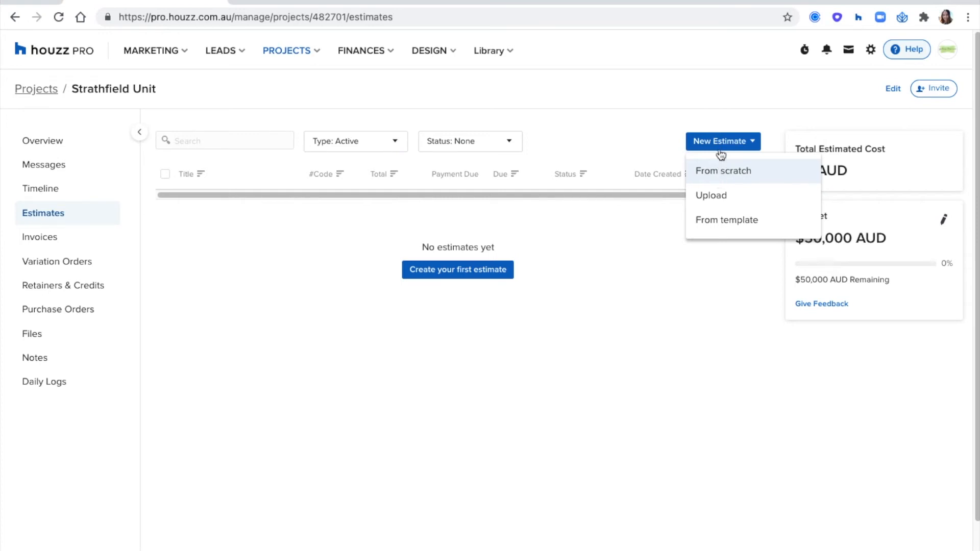
left_click(733, 100)
left_click(722, 143)
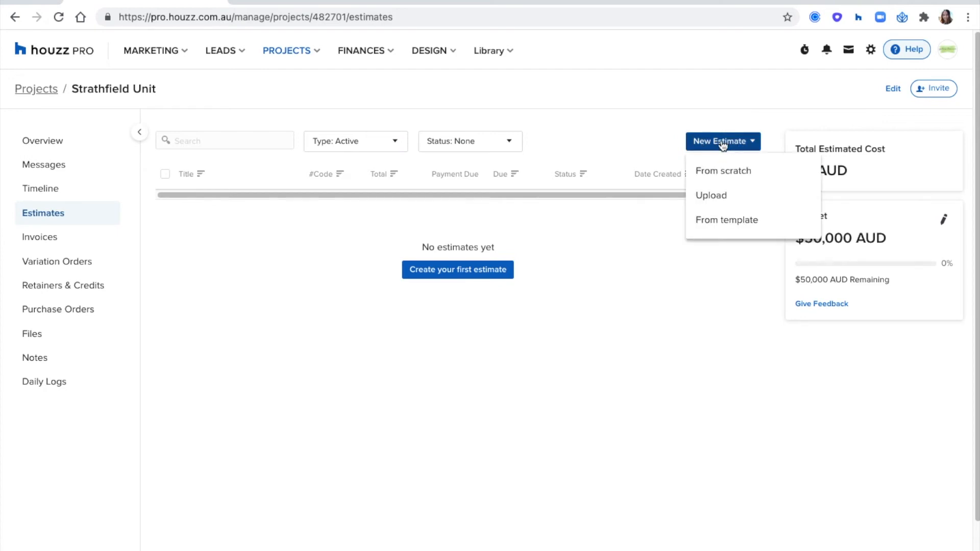
Start a blank estimate from scratch and retitle it 'Kitchen'
left_click(726, 172)
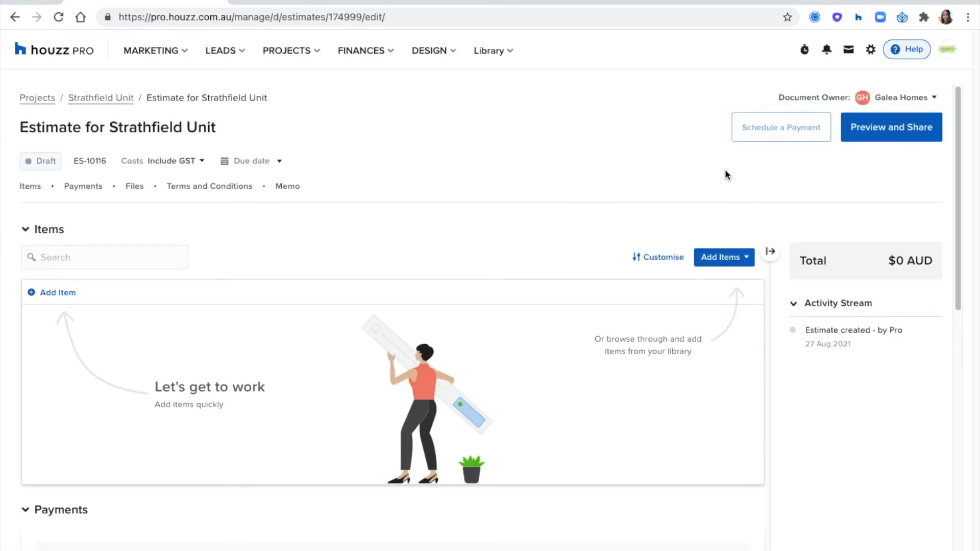
left_click(182, 126)
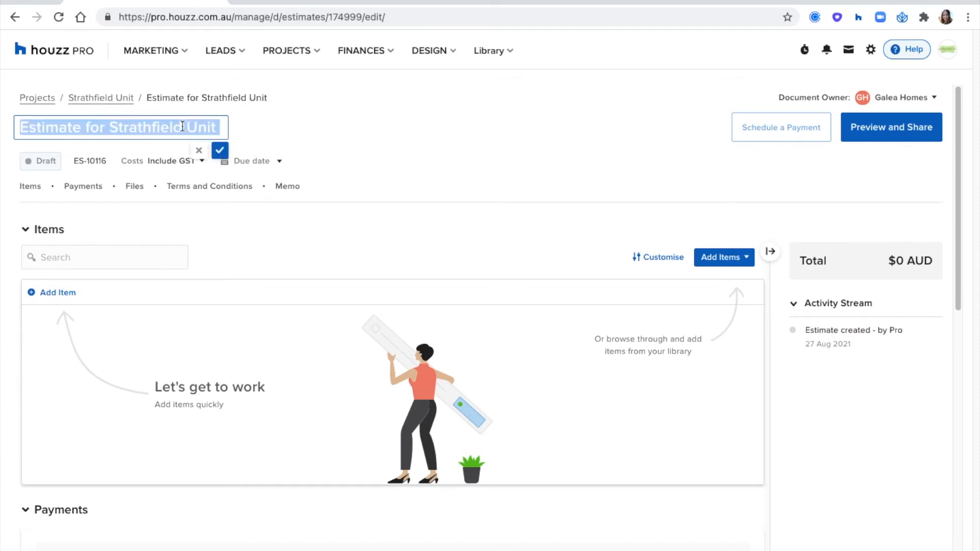
left_click(136, 128)
left_click_drag(113, 127, 217, 125)
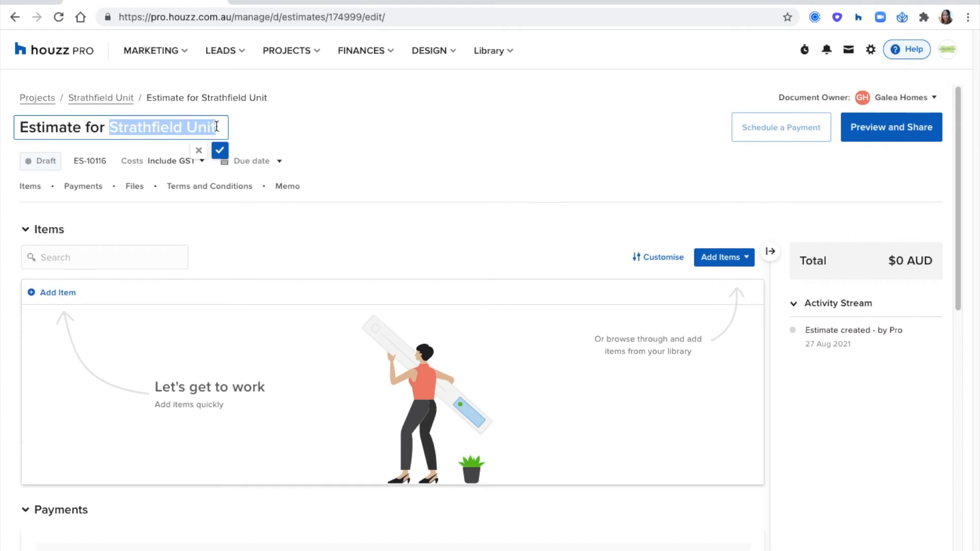
type("Kitchen")
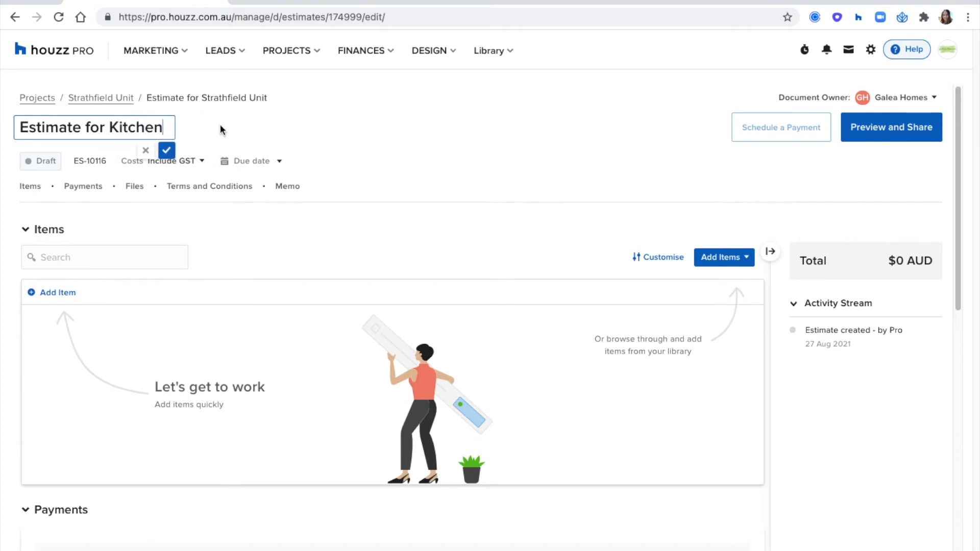
left_click(169, 151)
Keep costs including GST and set the due date to 31 December 2021
left_click(196, 165)
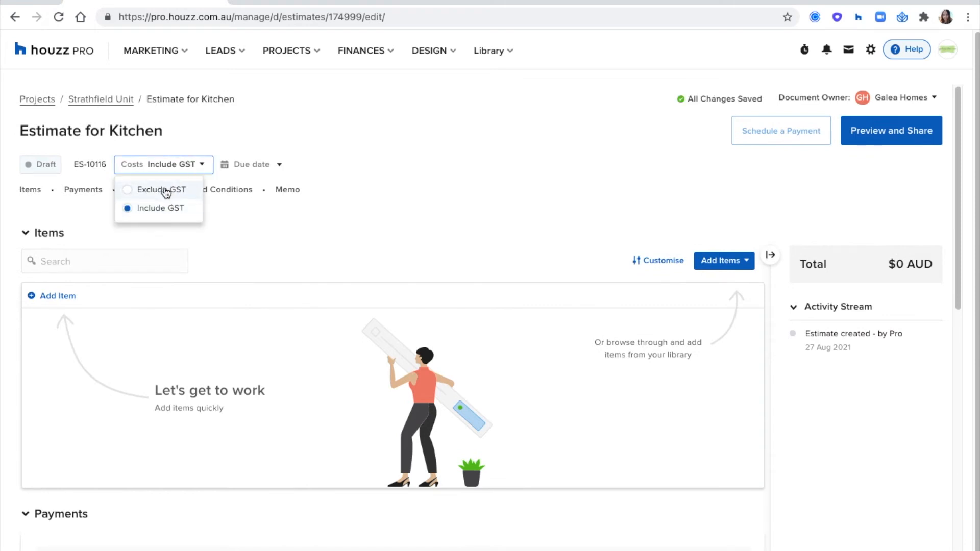
left_click(308, 175)
left_click(261, 163)
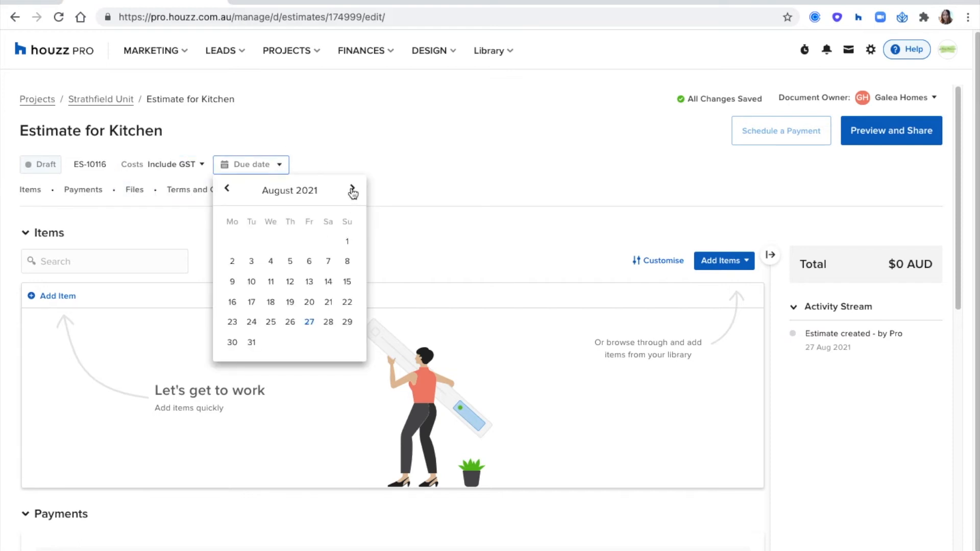
left_click(352, 189)
left_click(352, 189)
left_click(352, 189)
left_click(352, 189)
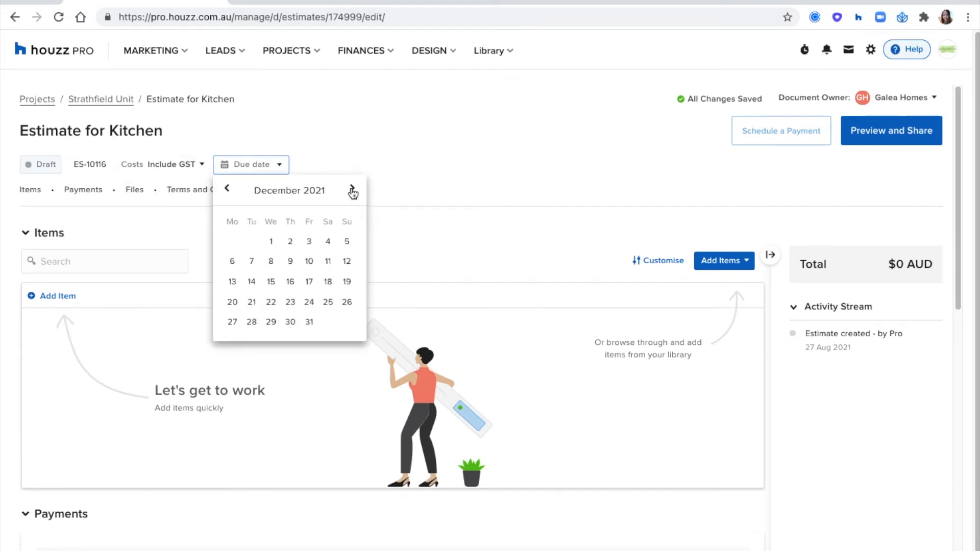
left_click(310, 323)
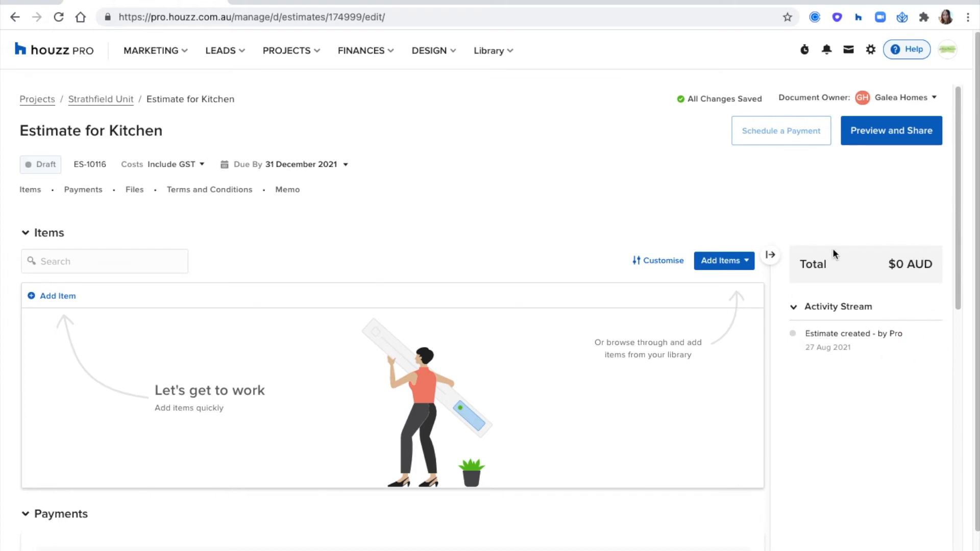
Collapse the totals sidebar and choose Add Items > Create New for a new item
left_click(770, 255)
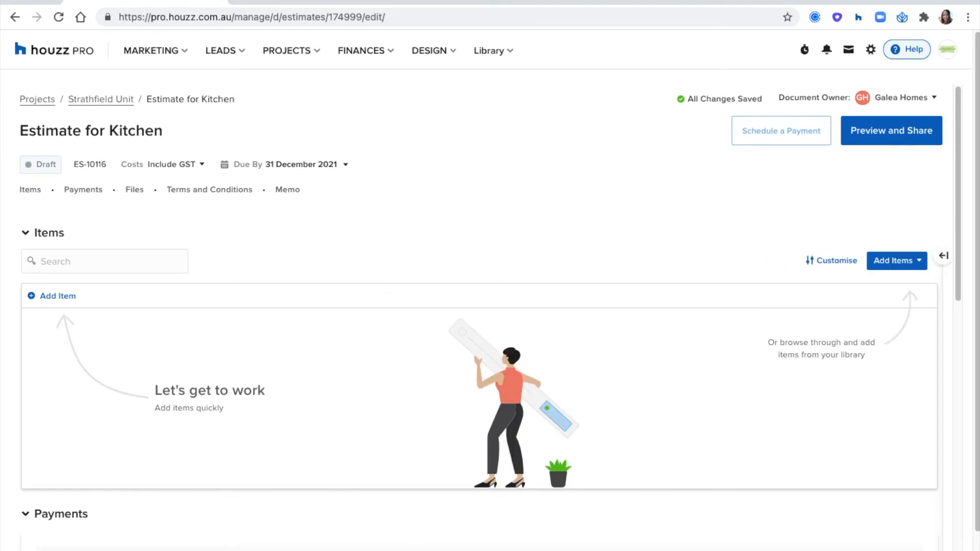
scroll(598, 292, "down", 1)
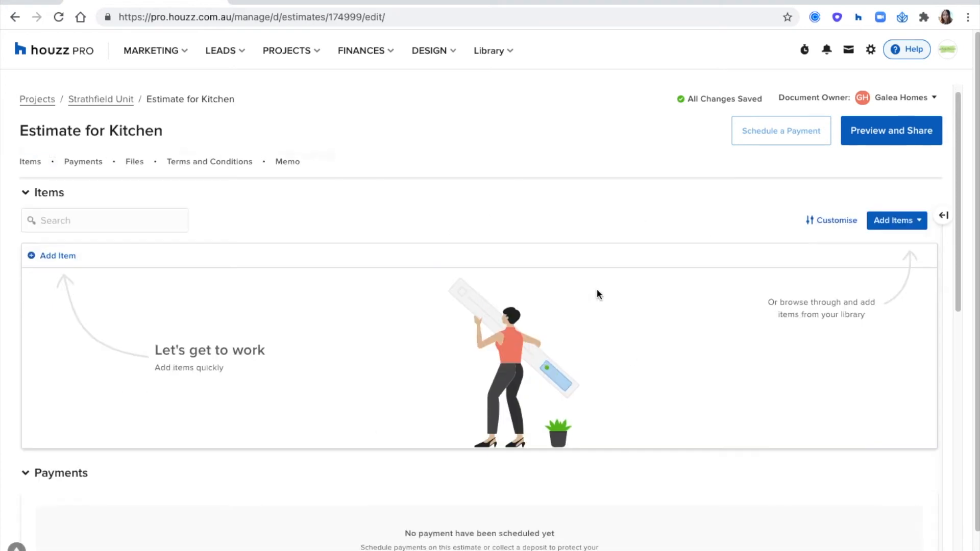
left_click(894, 226)
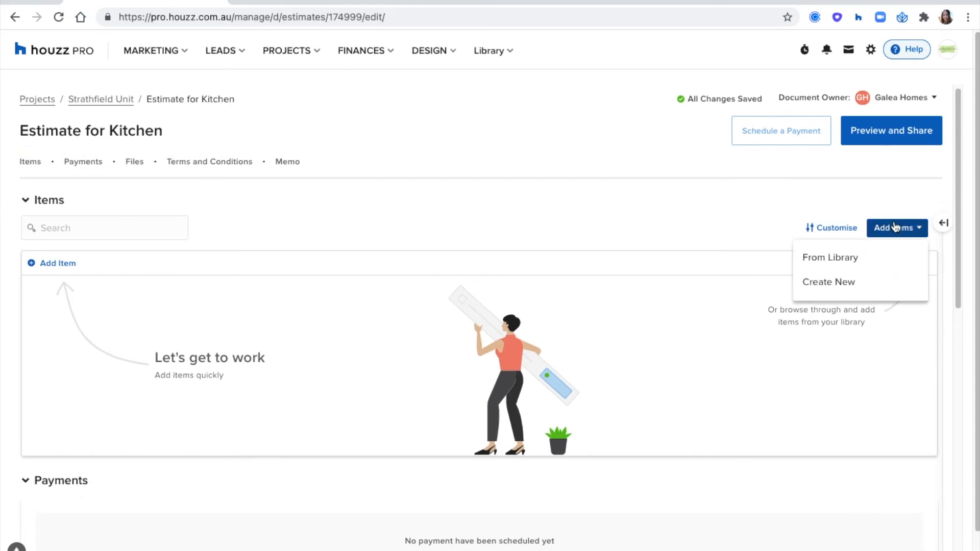
left_click(876, 285)
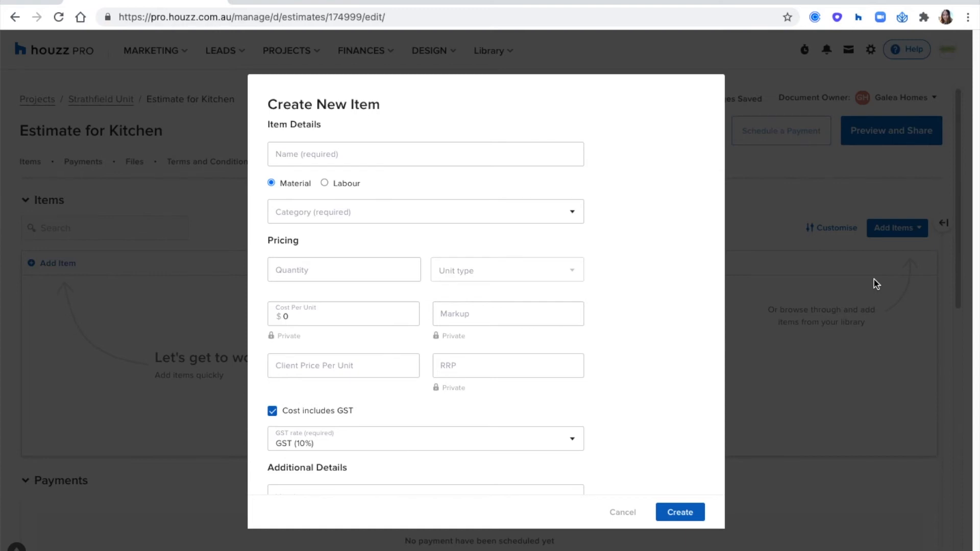
Name the new item 'Tiles 600x600mm'
left_click(348, 152)
left_click(376, 108)
left_click(338, 155)
type("T")
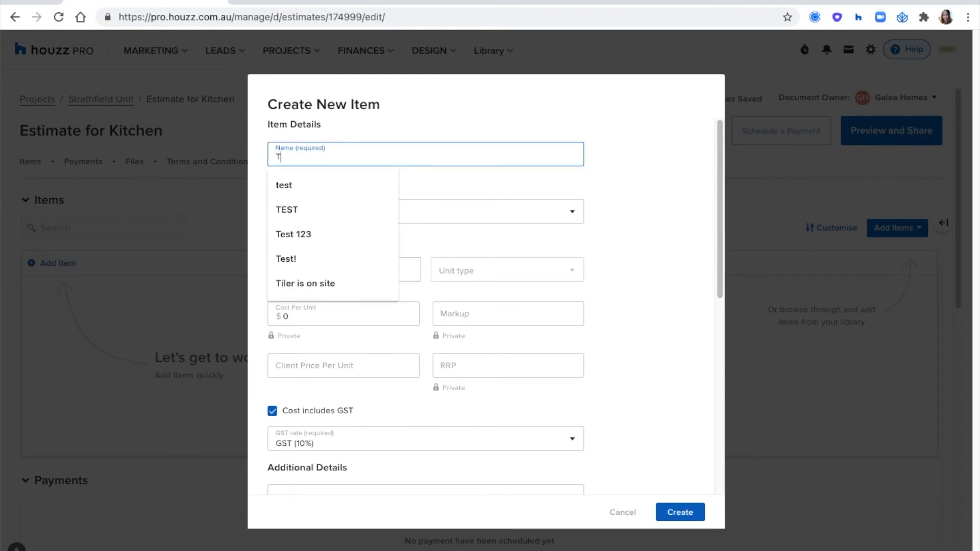
type("iles 600x600mm")
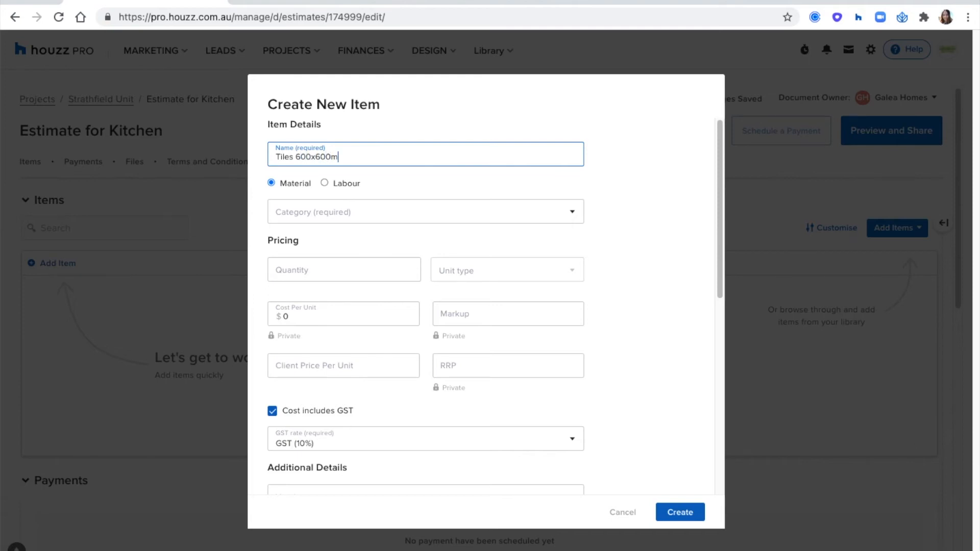
left_click(390, 189)
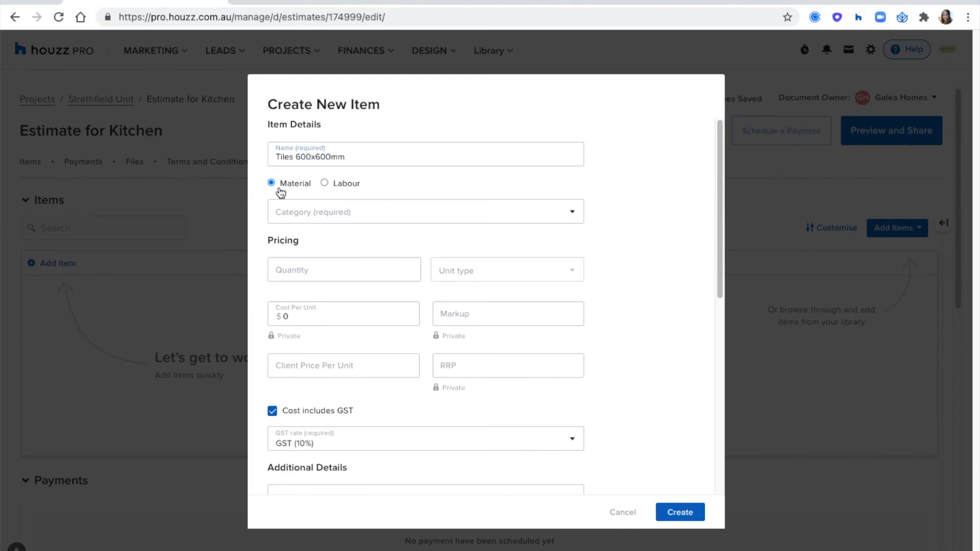
Set the item's category to Kitchen
left_click(321, 213)
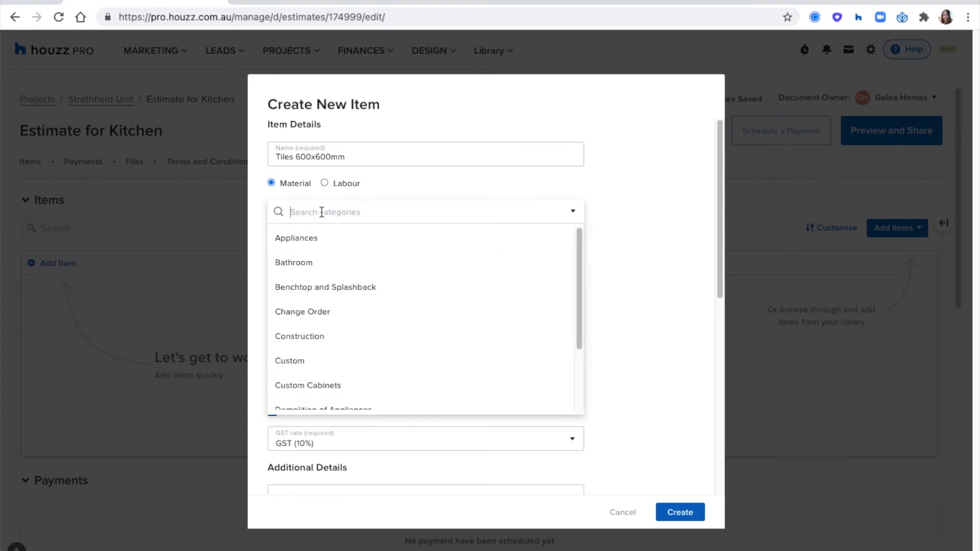
scroll(395, 274, "down", 2)
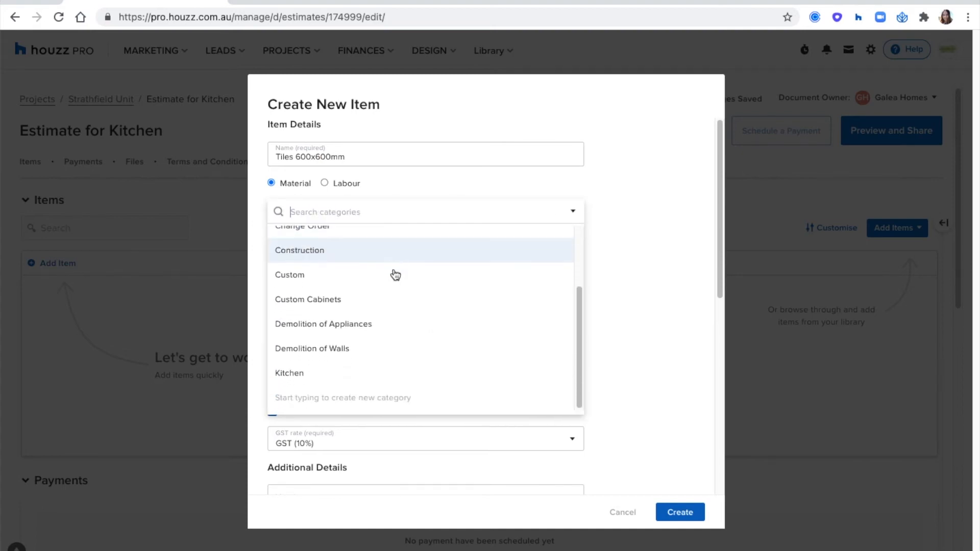
scroll(371, 352, "down", 3)
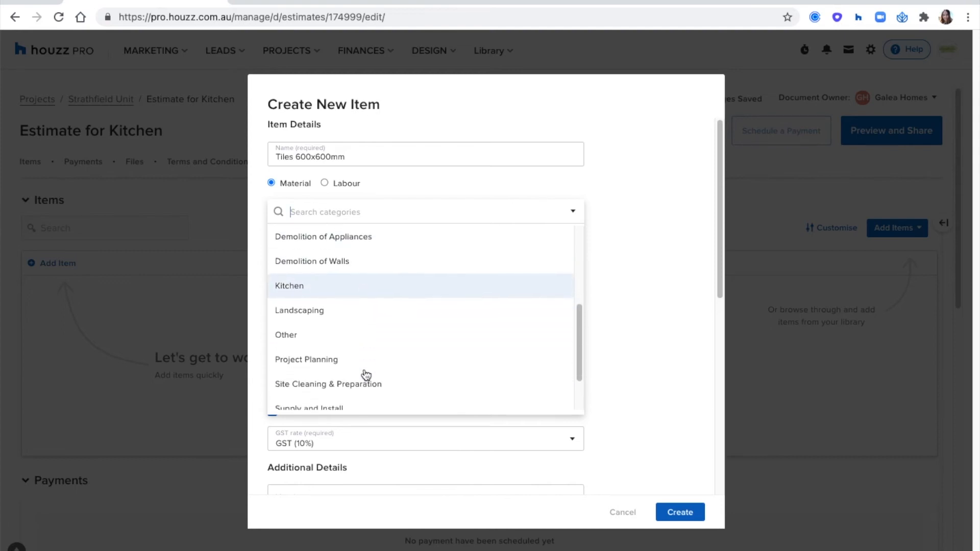
scroll(332, 347, "up", 1)
left_click(306, 311)
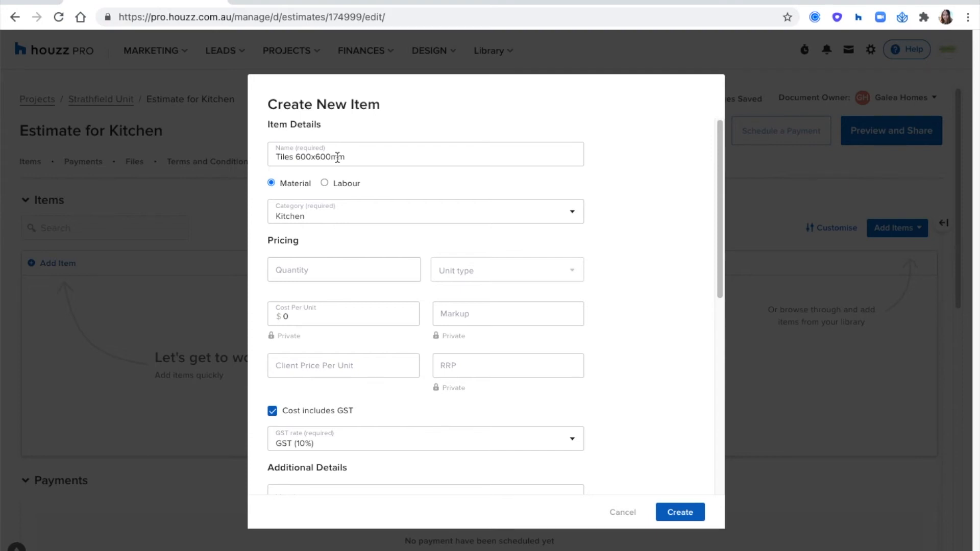
left_click(335, 209)
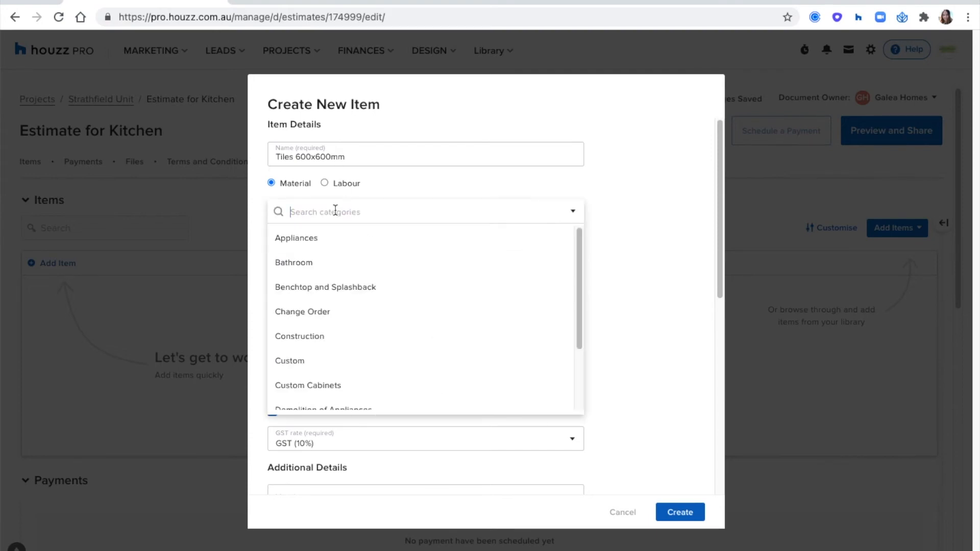
type("type")
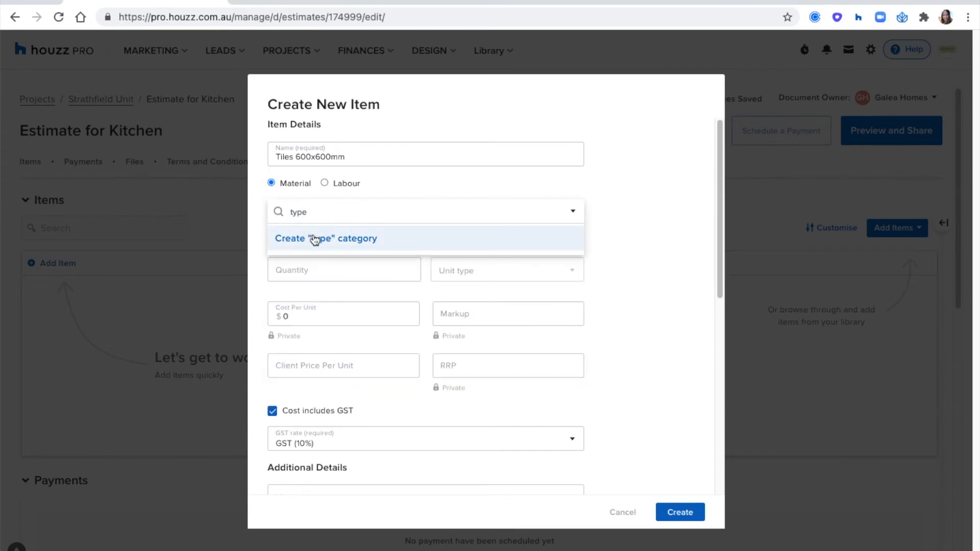
key("BackSpace")
key("BackSpace")
key("BackSpace")
key("BackSpace")
type("kt")
key("BackSpace")
type("itch")
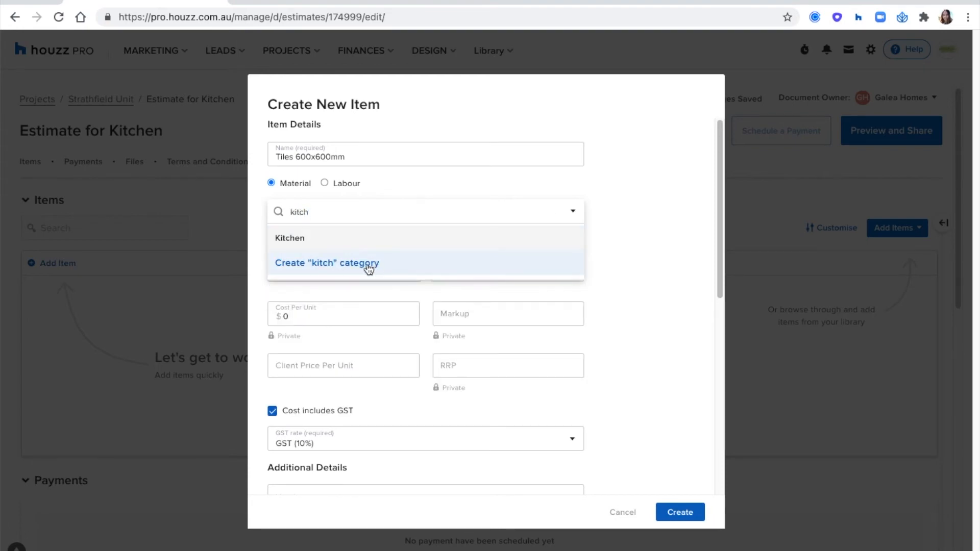
left_click(320, 248)
scroll(345, 225, "down", 1)
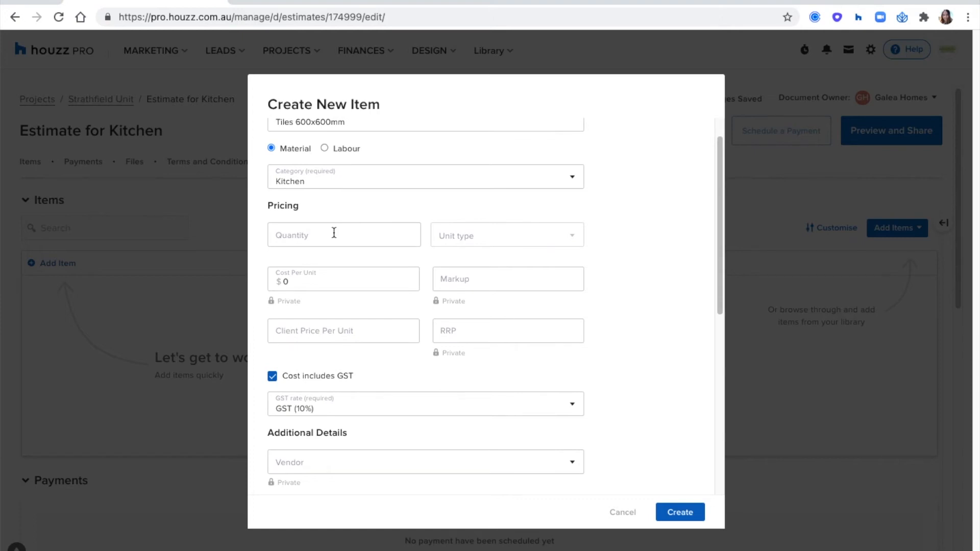
scroll(334, 233, "down", 1)
Enter a quantity of 1 for the tiles item
left_click(332, 215)
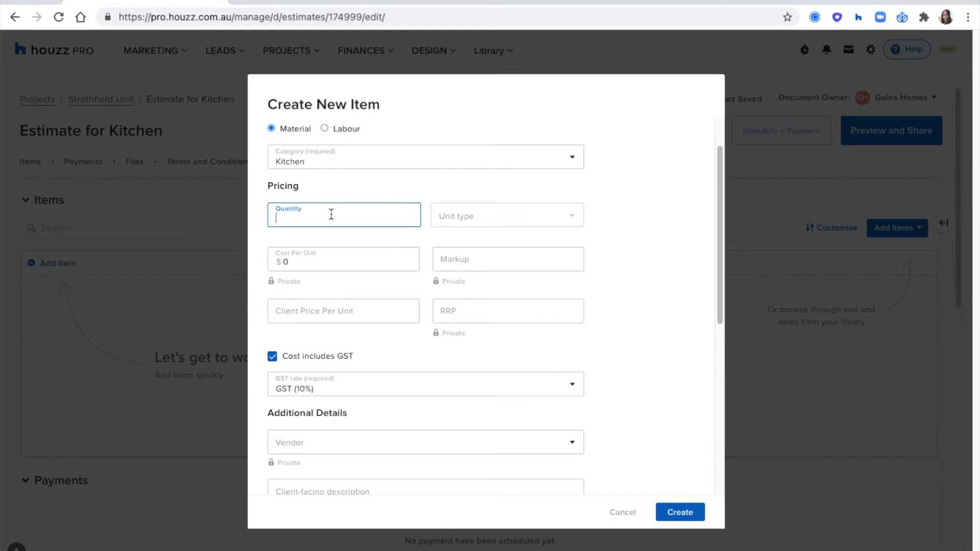
type("1")
left_click(364, 182)
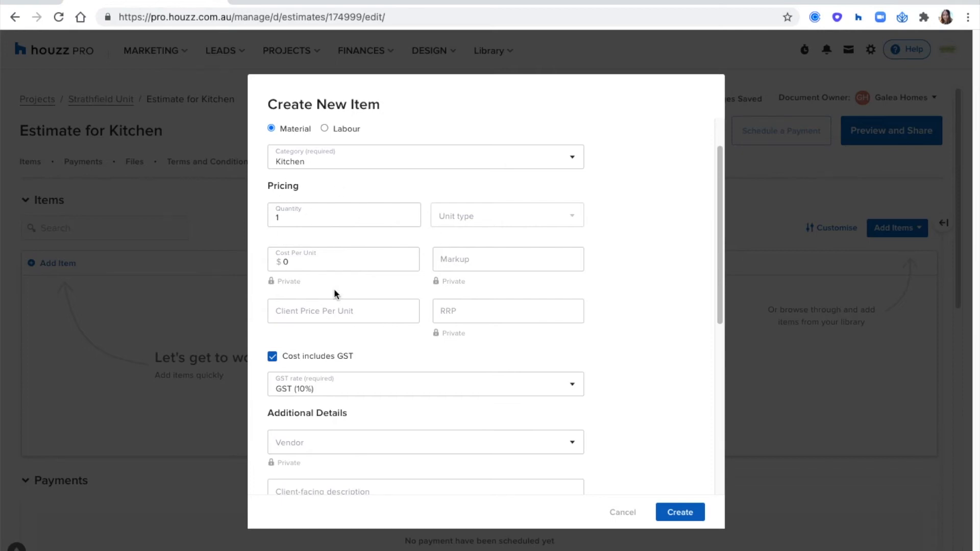
left_click(302, 216)
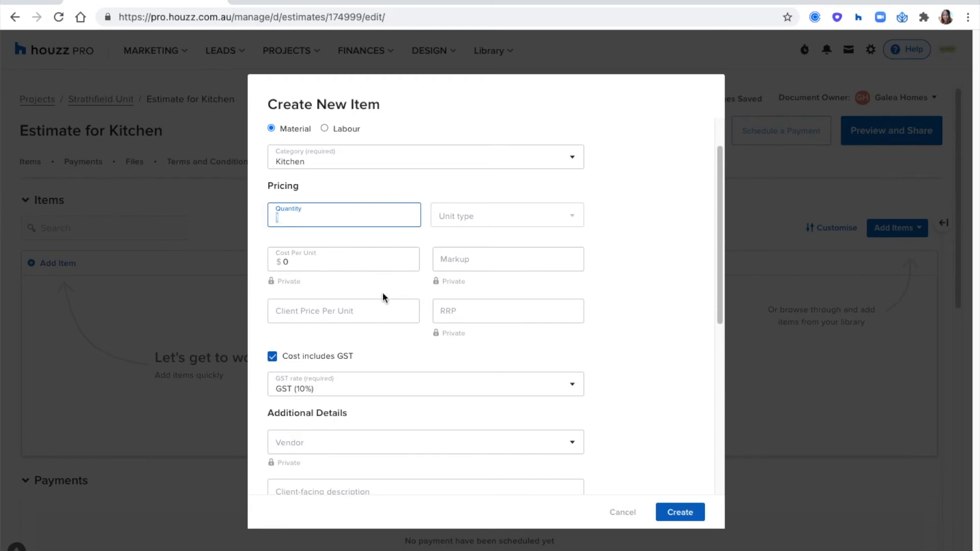
left_click(458, 186)
scroll(414, 205, "up", 2)
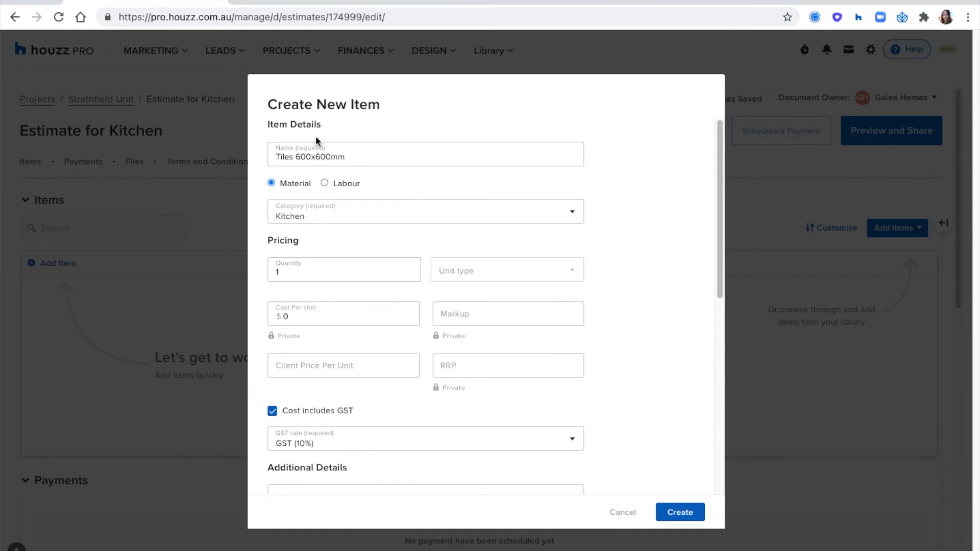
left_click(476, 276)
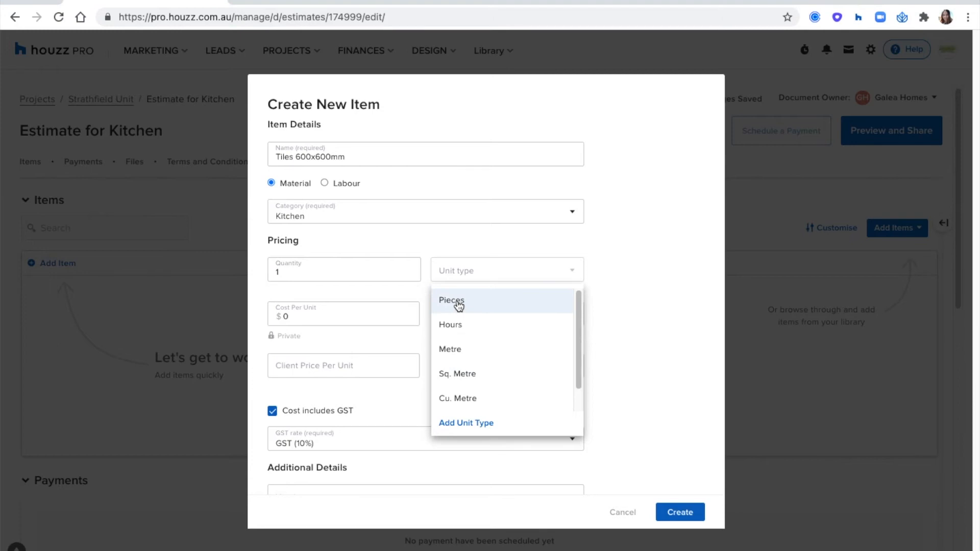
Add a custom unit type named 'Test'
left_click(463, 423)
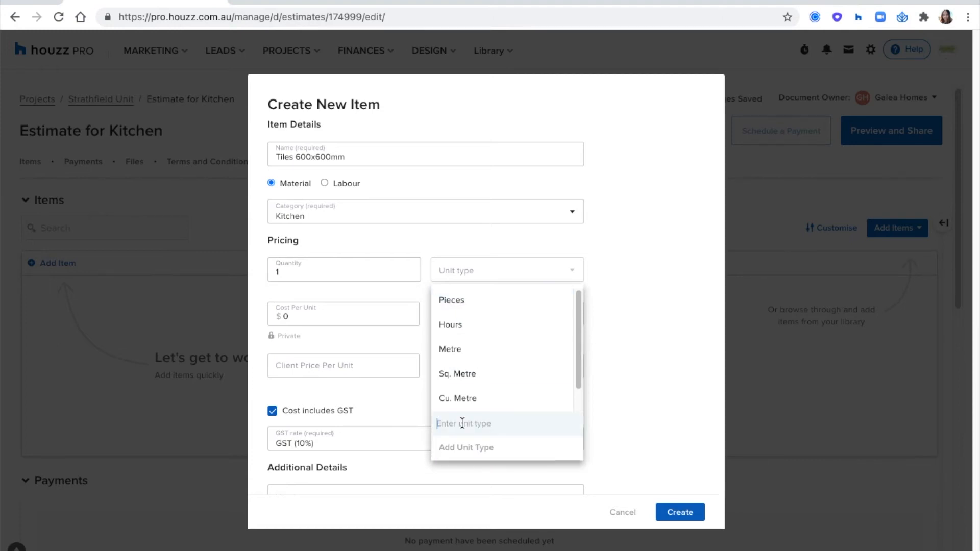
type("Test")
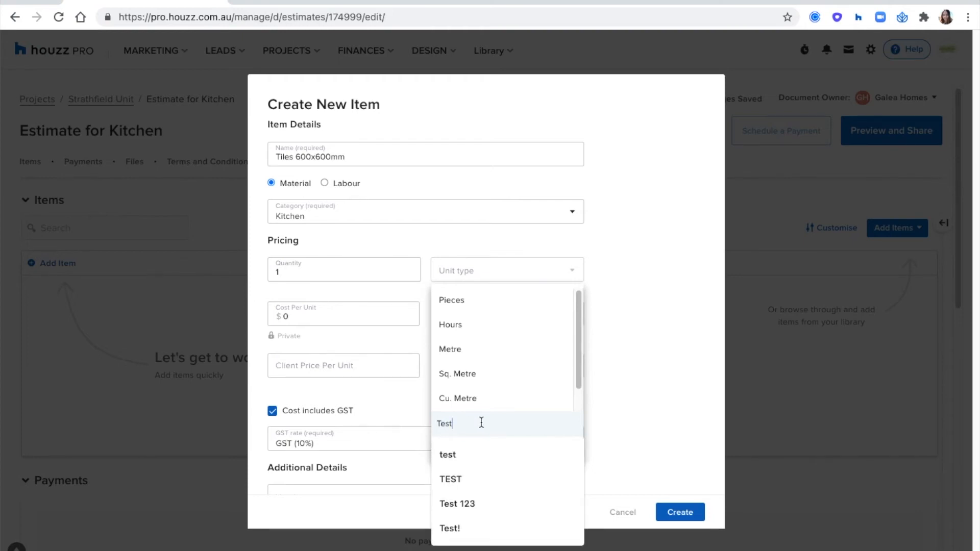
key("Return")
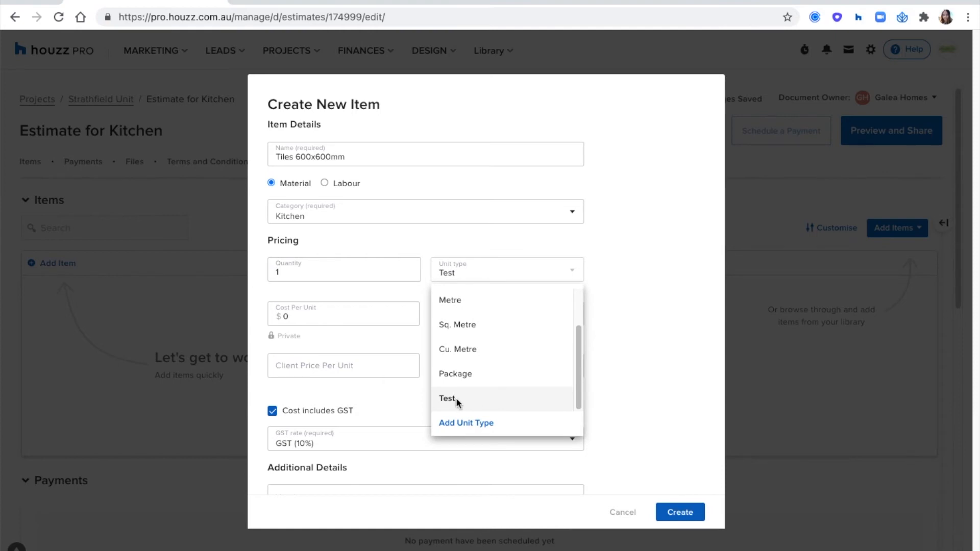
Set the tile item's unit type to Sq. Metre
mouse_move(511, 381)
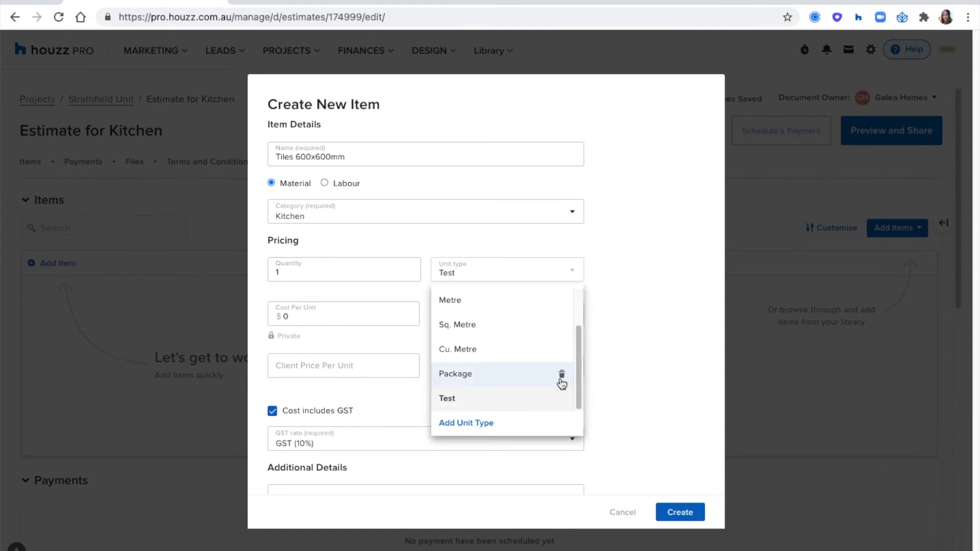
scroll(487, 328, "up", 1)
left_click(480, 351)
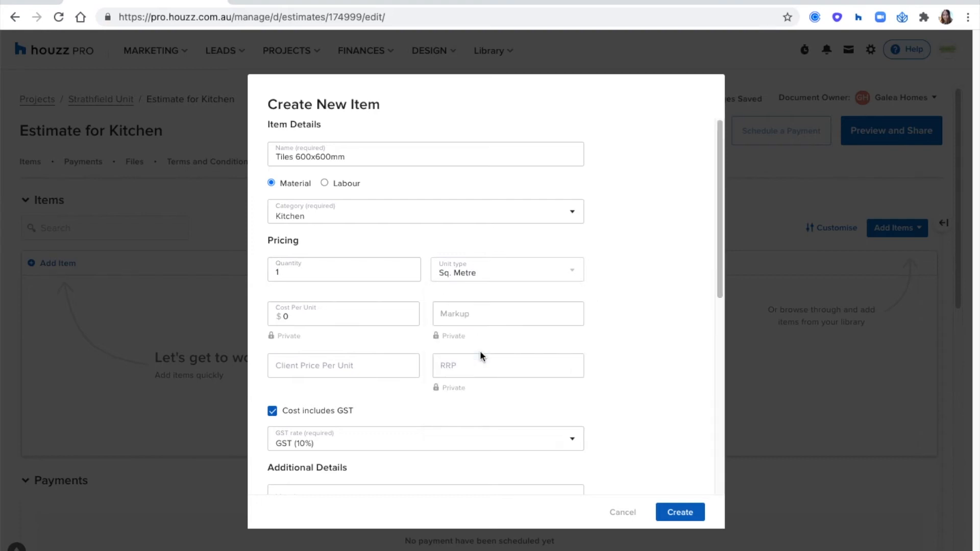
left_click(488, 271)
scroll(526, 357, "down", 2)
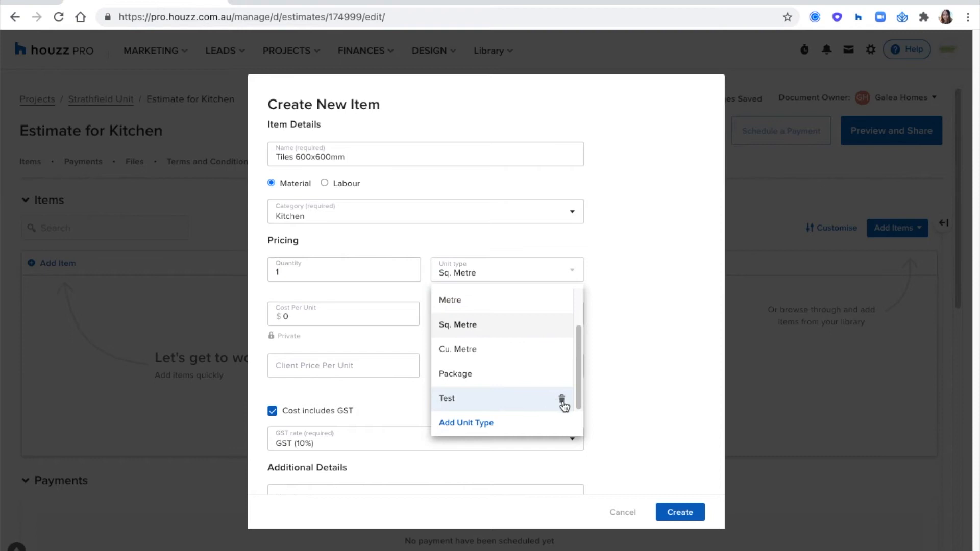
scroll(564, 403, "up", 1)
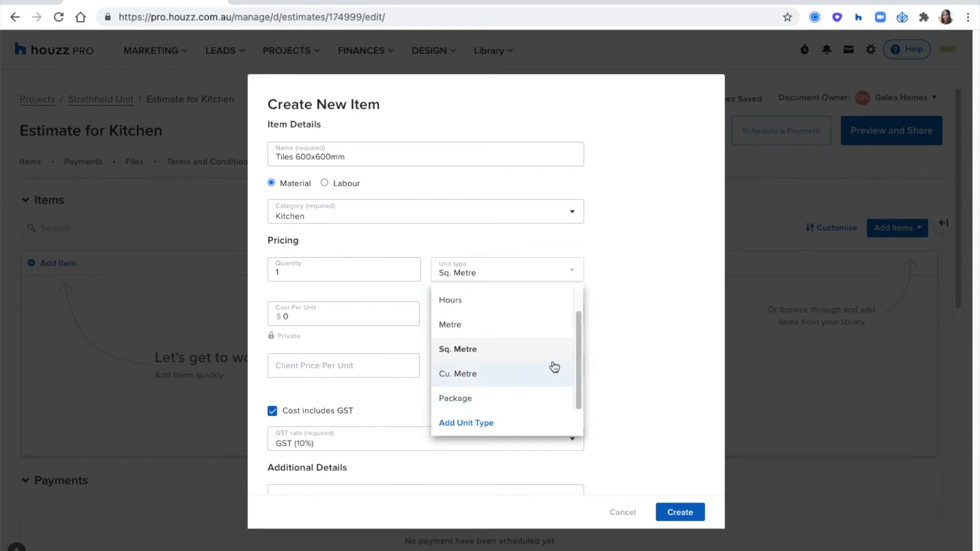
left_click(613, 349)
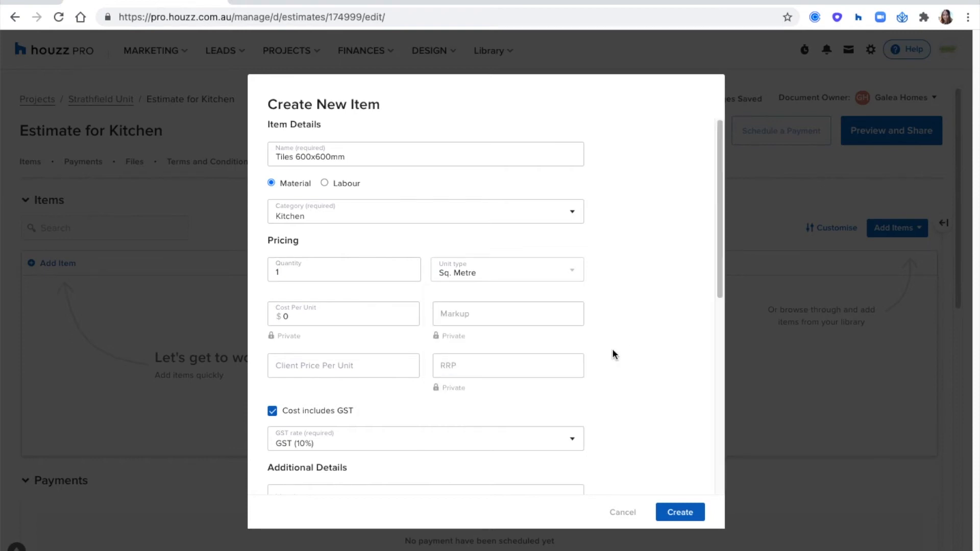
Enter a cost per unit of 80 with a 15% markup
left_click(351, 320)
scroll(372, 211, "down", 1)
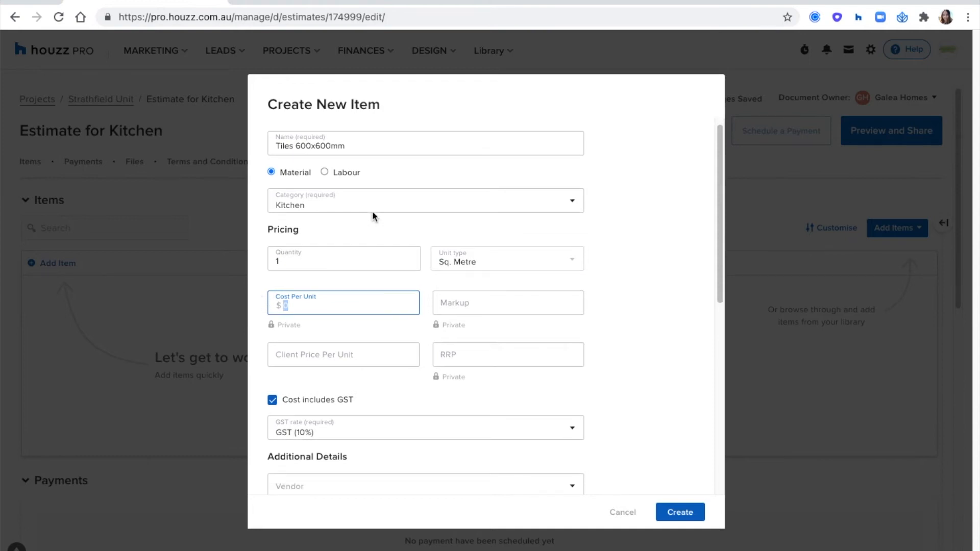
type("80")
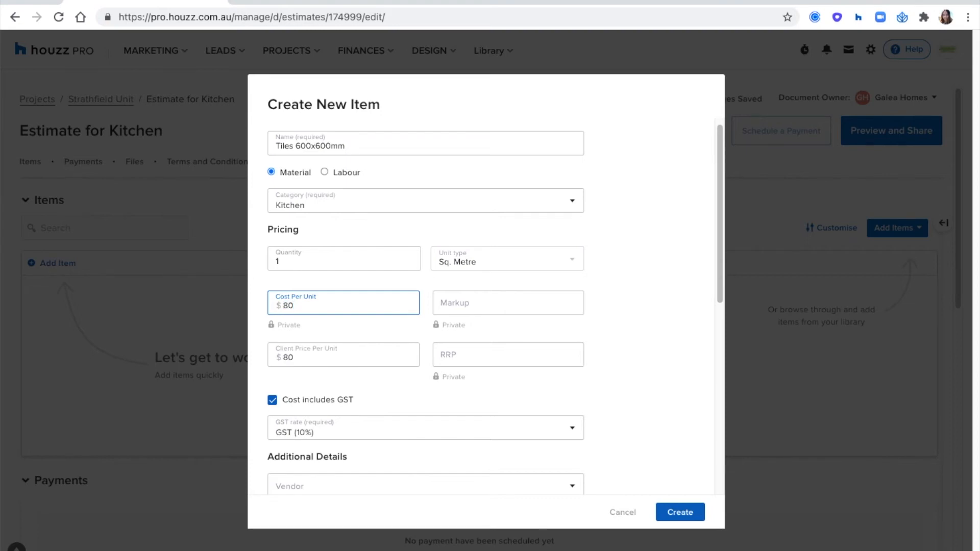
left_click(479, 304)
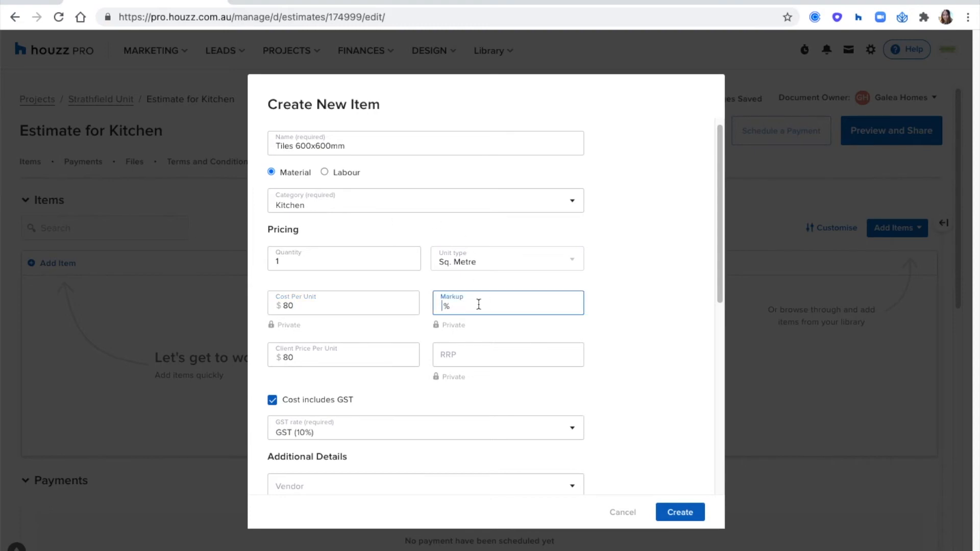
type("15")
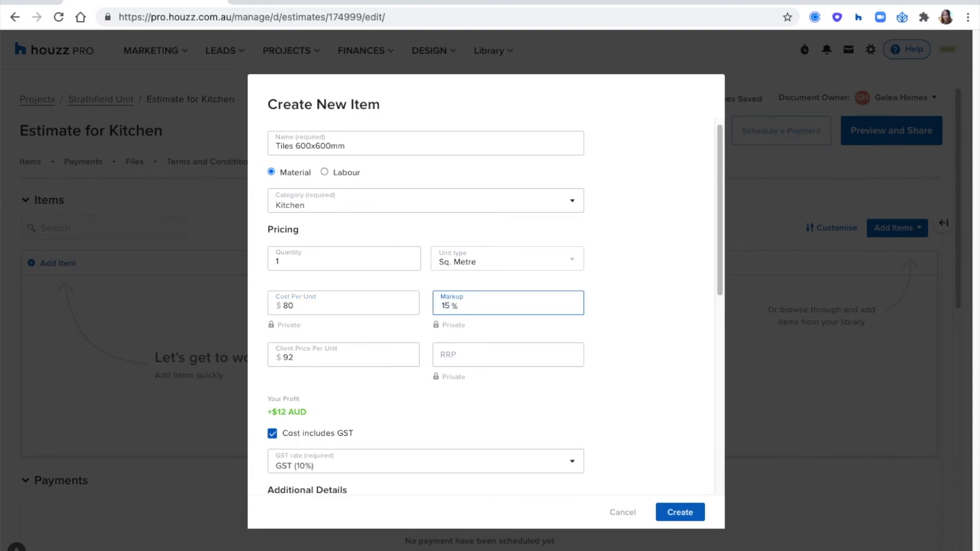
left_click(611, 313)
scroll(388, 234, "down", 1)
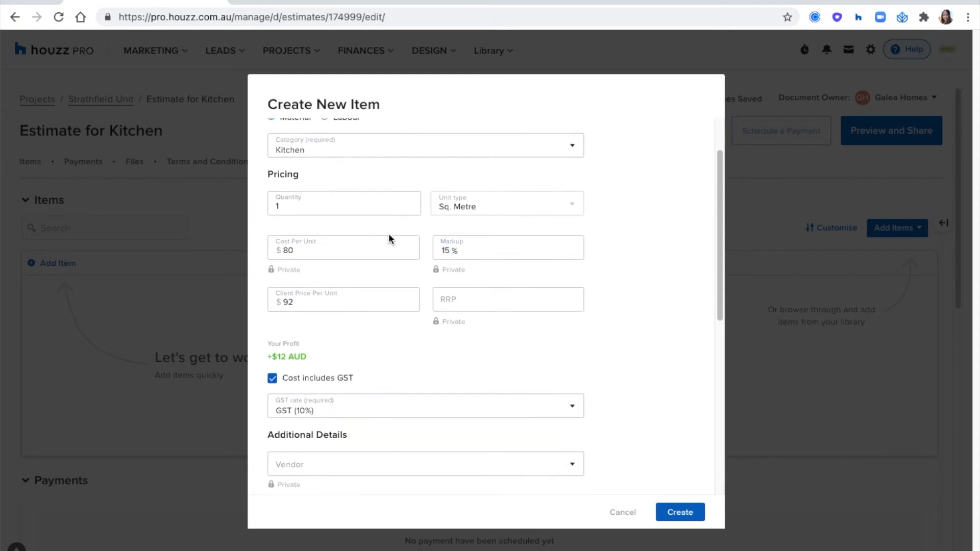
scroll(389, 235, "down", 1)
Change the client price per unit to $120, making the markup 50%
left_click_drag(312, 275, 269, 277)
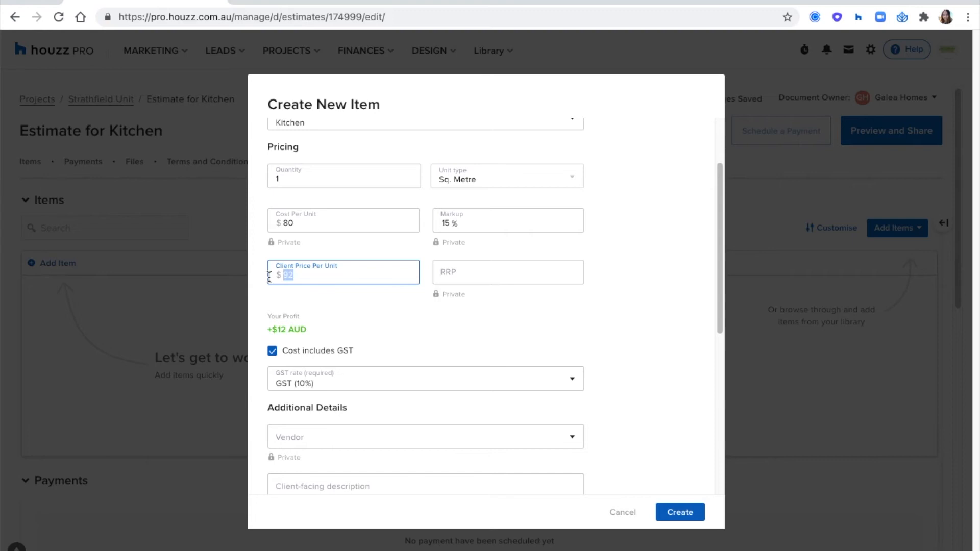
type("120")
left_click(330, 287)
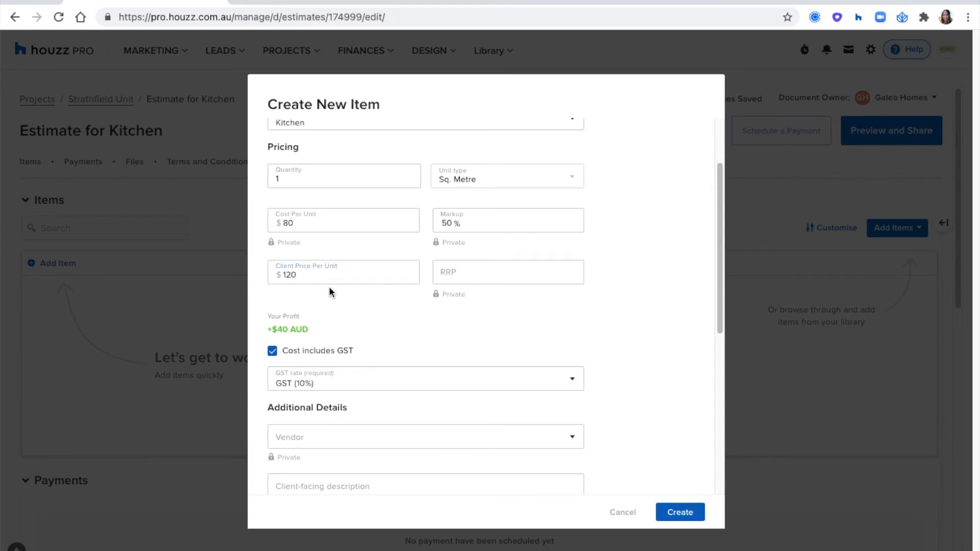
triple_click(284, 325)
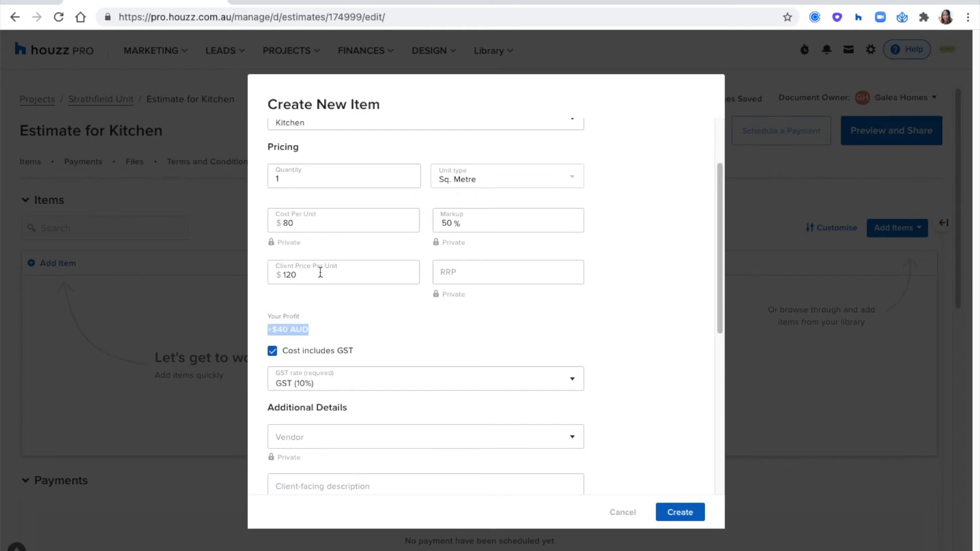
left_click(377, 320)
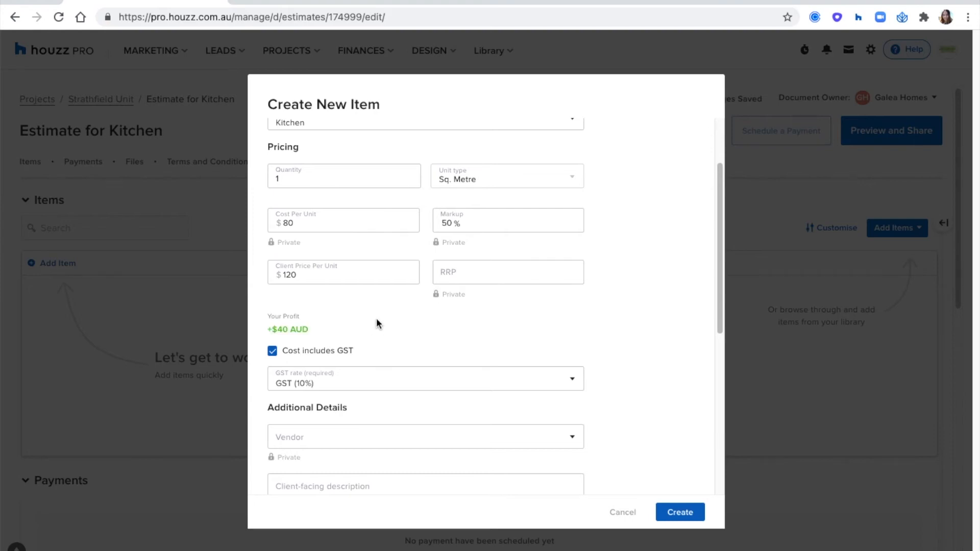
Set the RRP to $150, showing $30 client savings
left_click(451, 275)
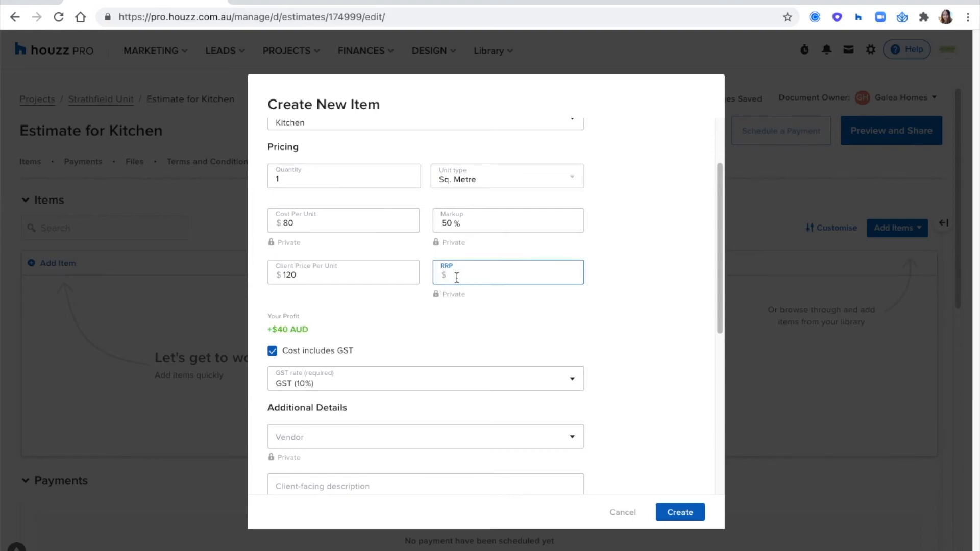
left_click(309, 275)
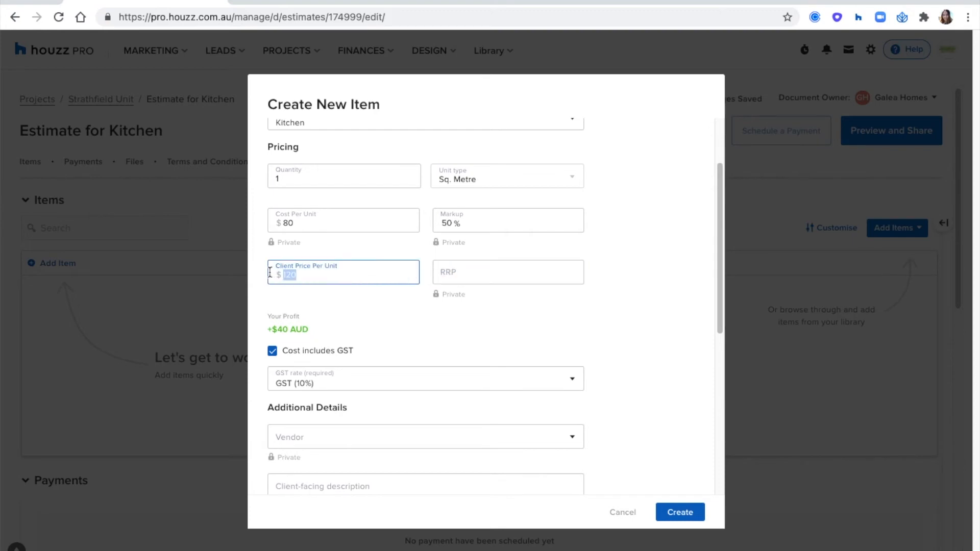
left_click(476, 278)
type("150")
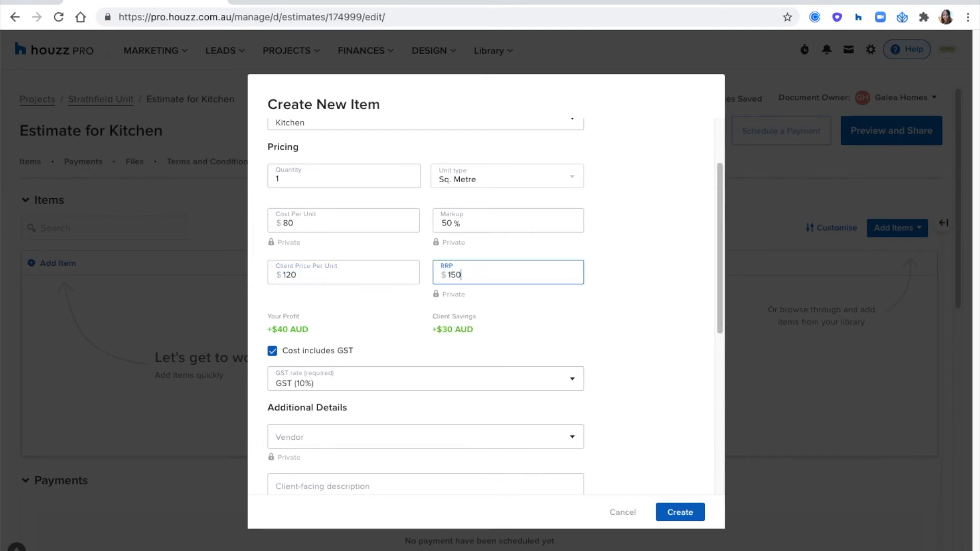
double_click(451, 332)
left_click(501, 322)
scroll(637, 227, "down", 2)
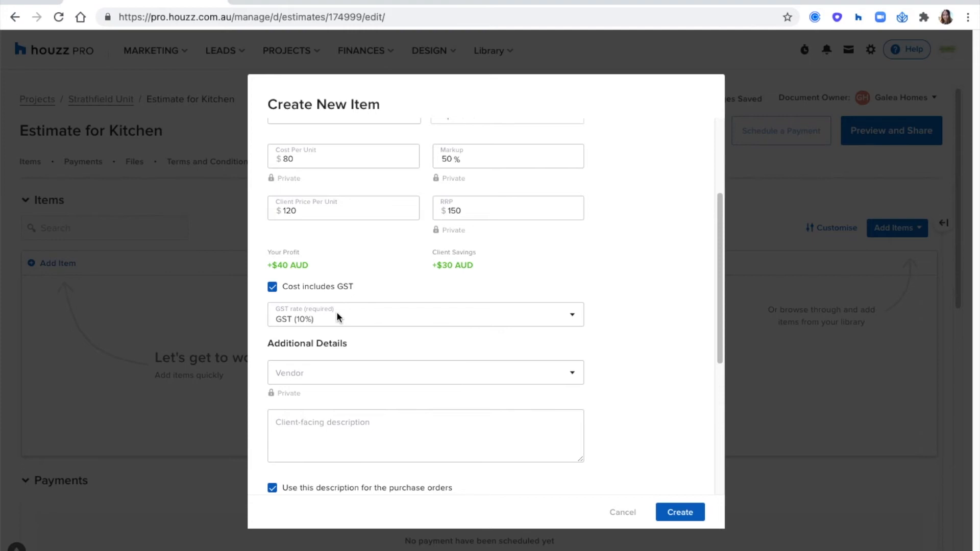
Assign vendor Livingtiles and describe the item as 'Perfect for the kitchen floors and S.B!'
scroll(640, 232, "down", 5)
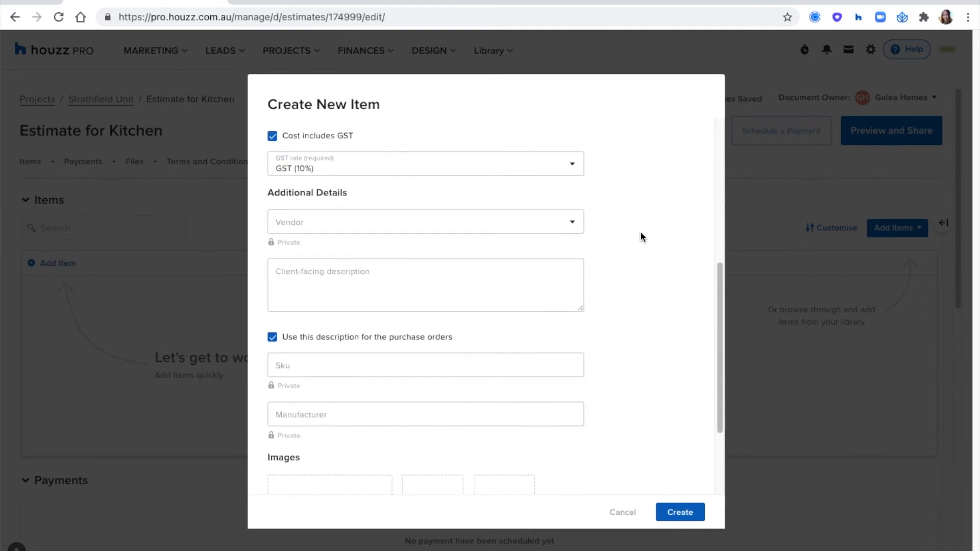
left_click(540, 215)
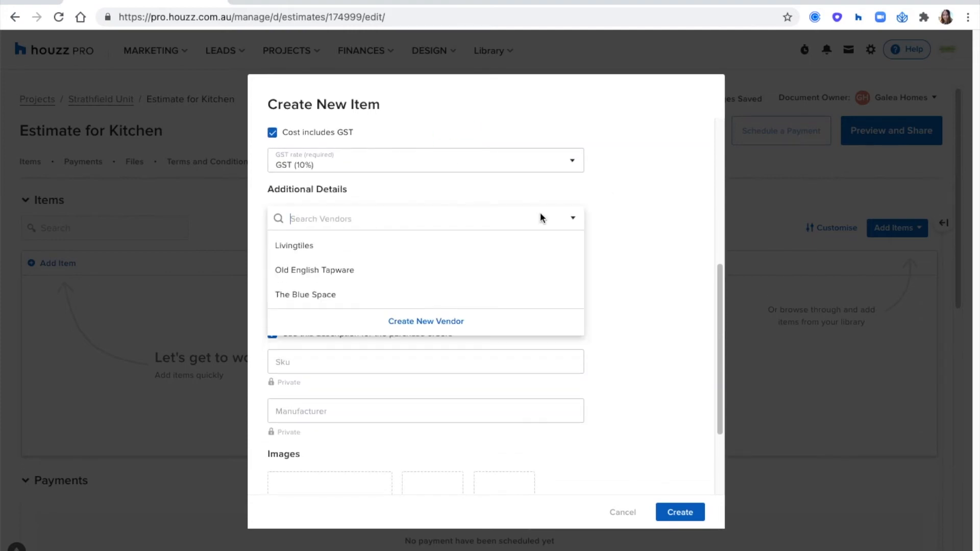
left_click(500, 251)
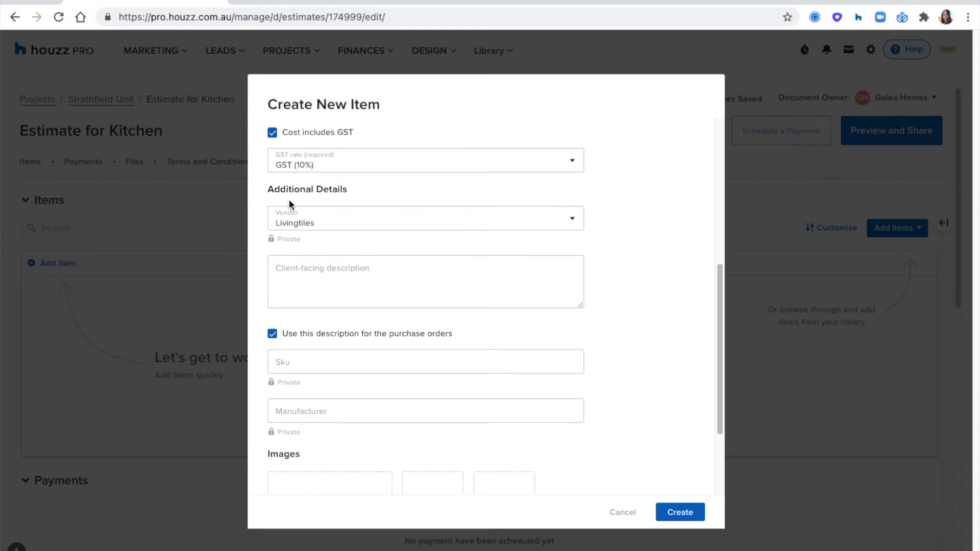
left_click(313, 272)
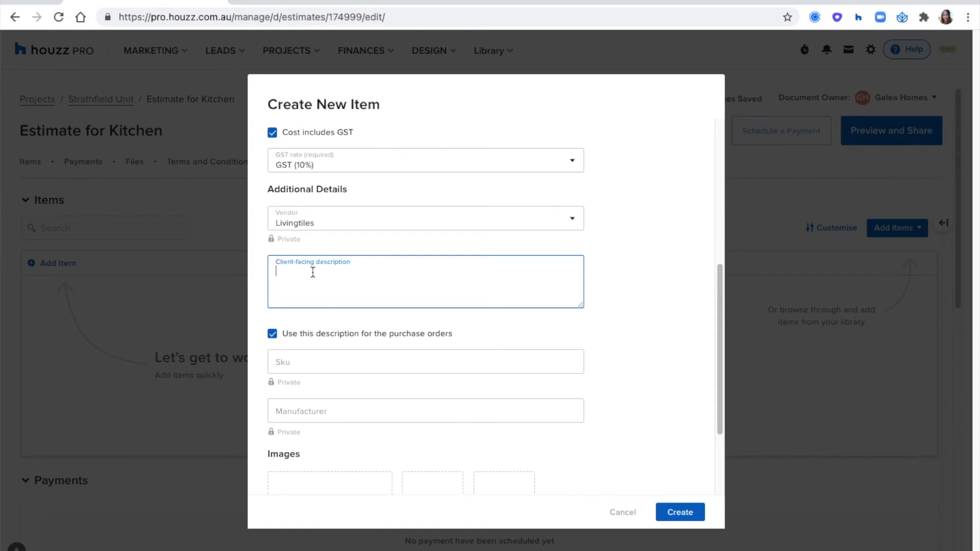
type("Perfect for the kitchen floors and ")
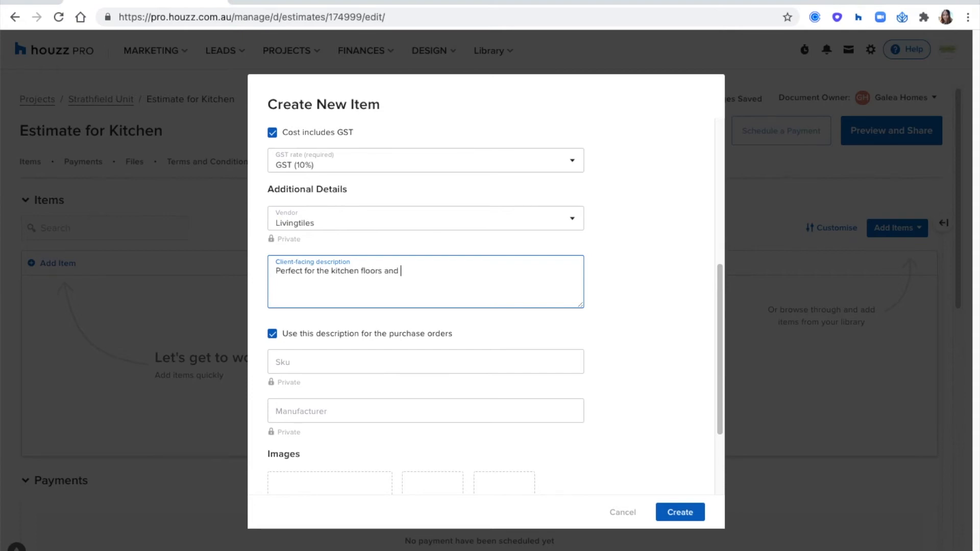
type("S.B!")
left_click(607, 287)
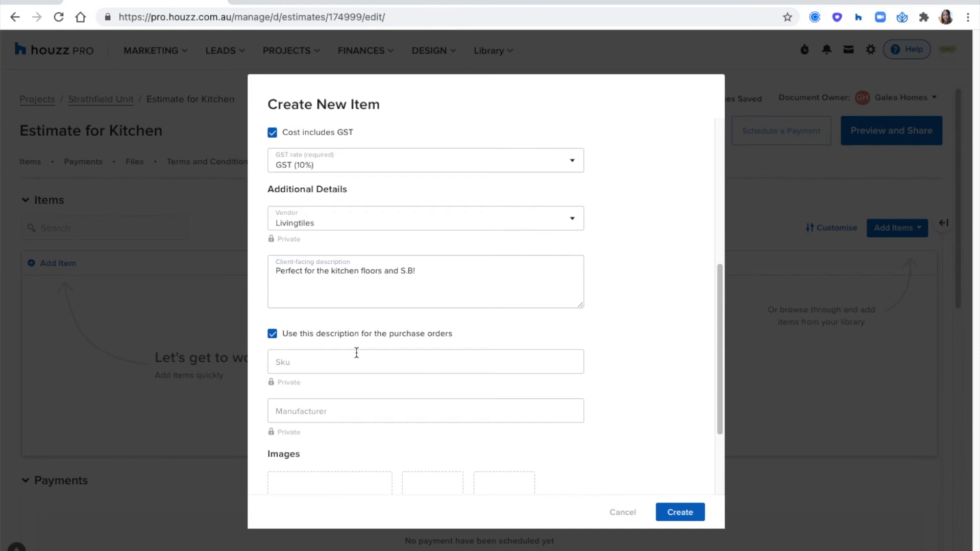
Give purchase orders a separate description: 'please confirm tiles are from the same batch.'
left_click(273, 335)
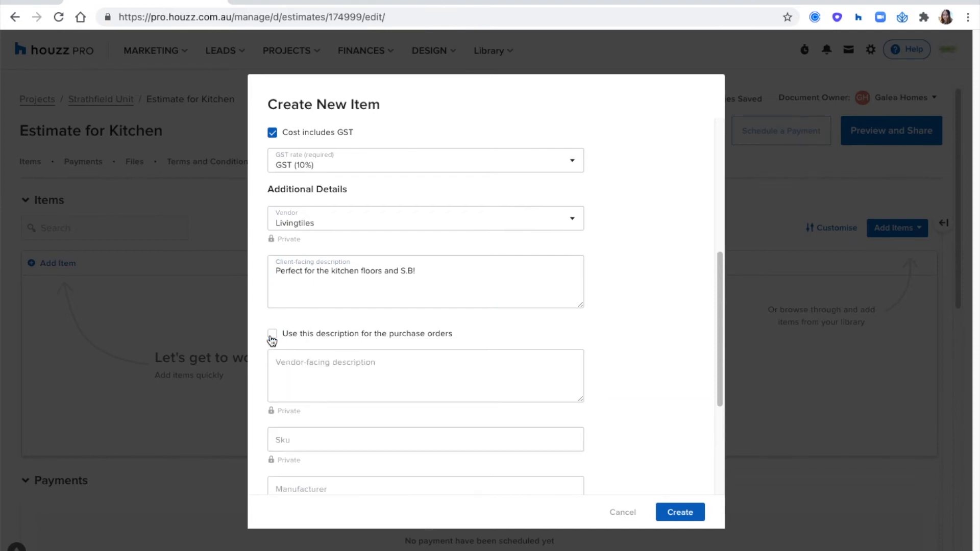
triple_click(334, 274)
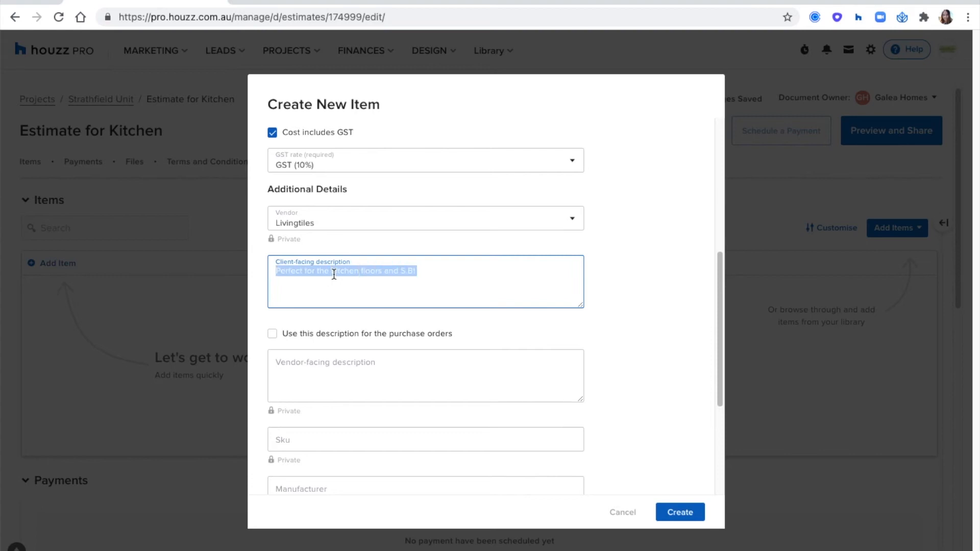
left_click(325, 366)
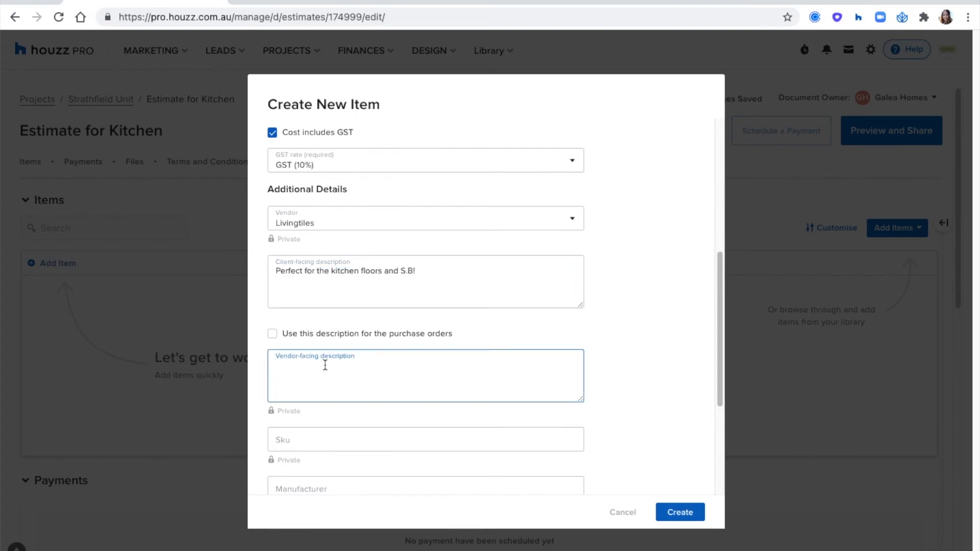
type("please confrim")
key("BackSpace")
key("BackSpace")
key("BackSpace")
key("BackSpace")
type("irm tiles are from the same abtch")
key("BackSpace")
key("BackSpace")
key("BackSpace")
key("BackSpace")
key("BackSpace")
type("batch.")
Create the Tiles 600x600mm item in the estimate's Kitchen group
scroll(360, 339, "down", 3)
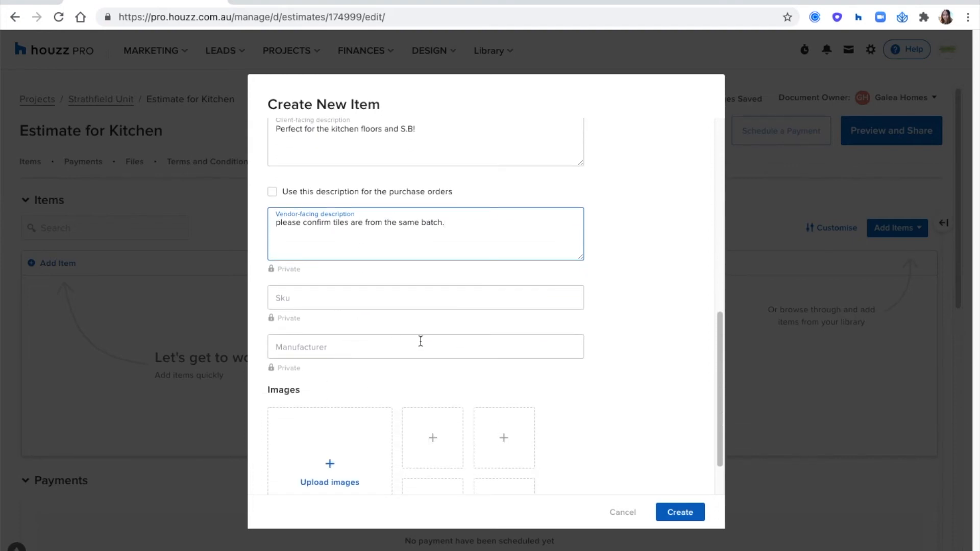
scroll(419, 339, "down", 2)
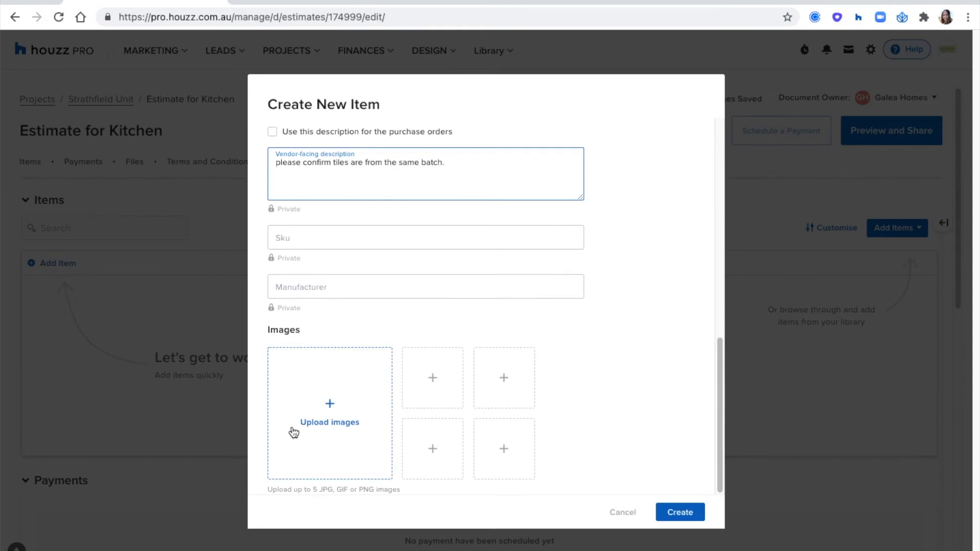
scroll(504, 380, "up", 5)
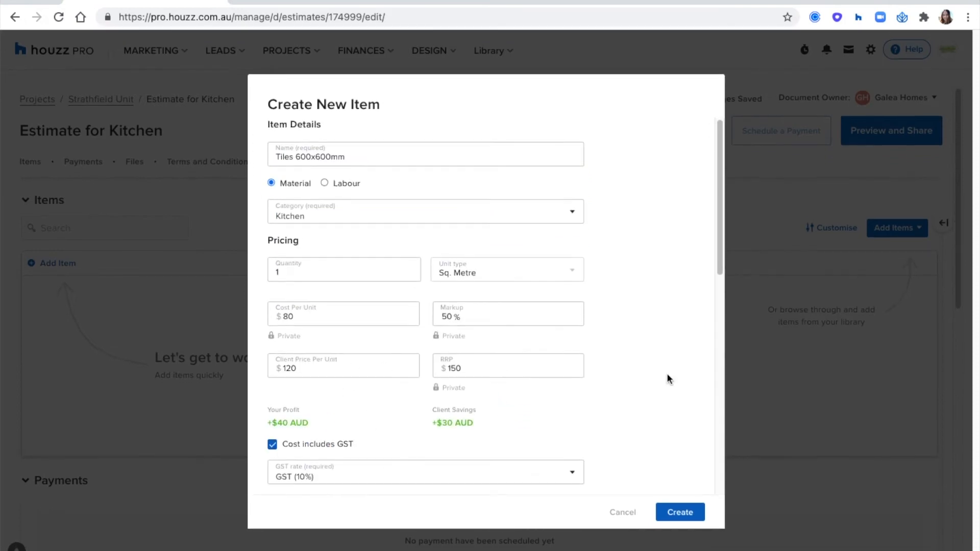
left_click(679, 516)
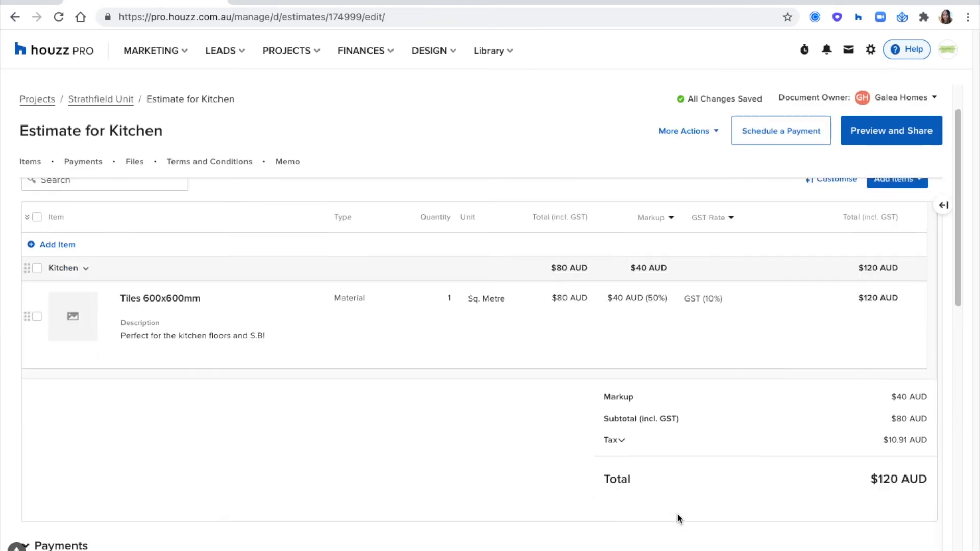
Open the item library and browse its categories and favourites
scroll(449, 516, "up", 1)
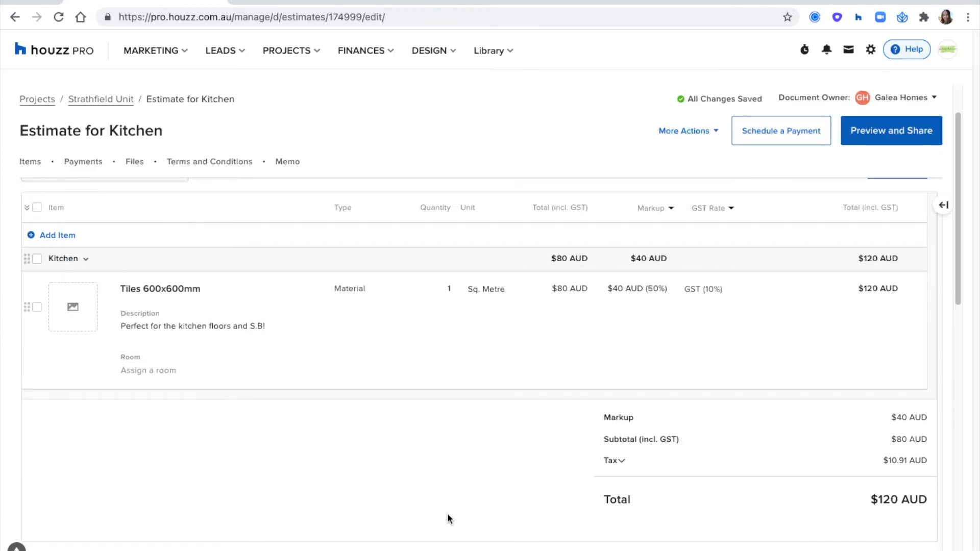
scroll(448, 513, "up", 1)
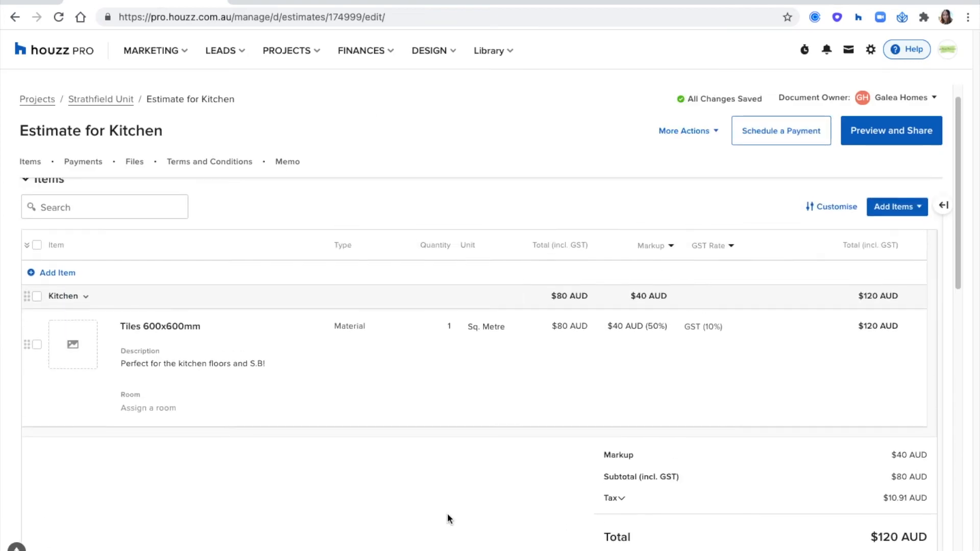
left_click(895, 213)
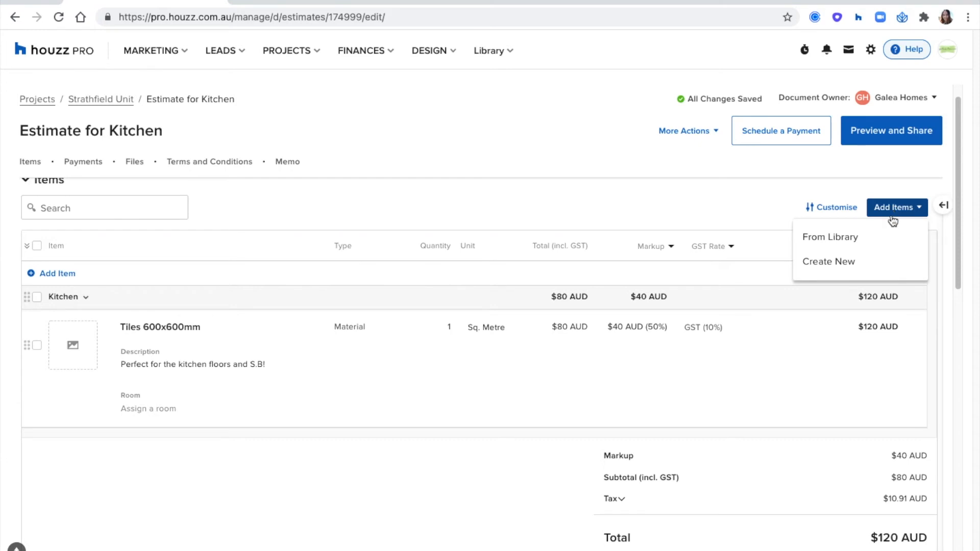
left_click(827, 240)
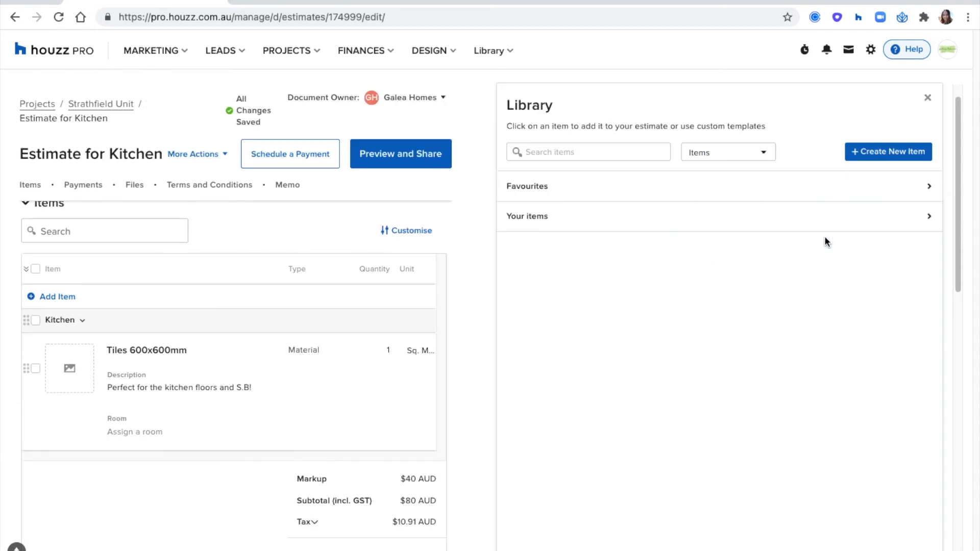
left_click(783, 220)
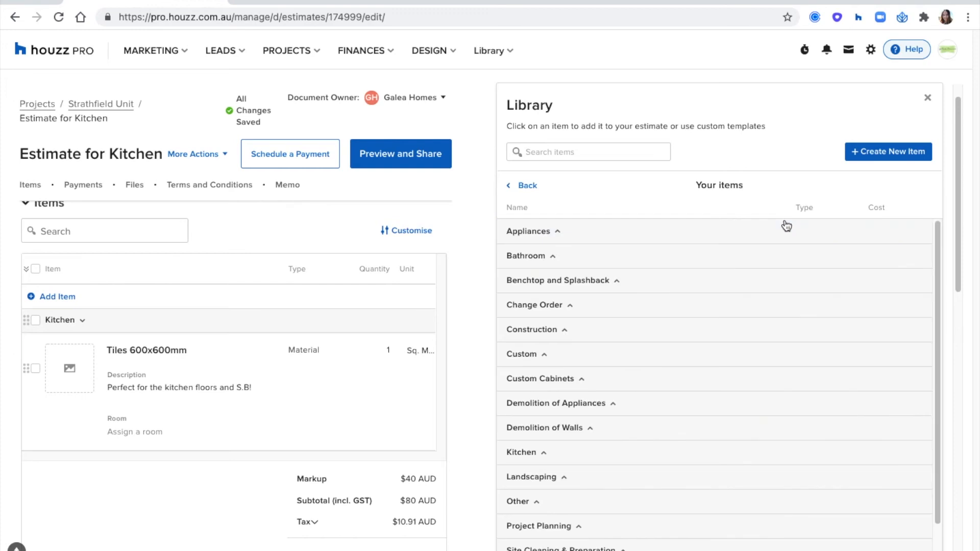
left_click(530, 183)
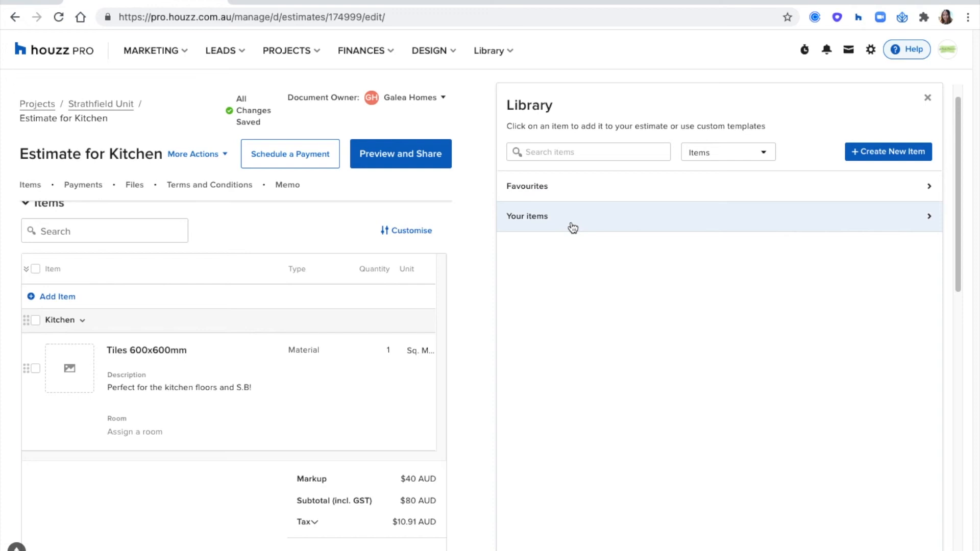
left_click(555, 188)
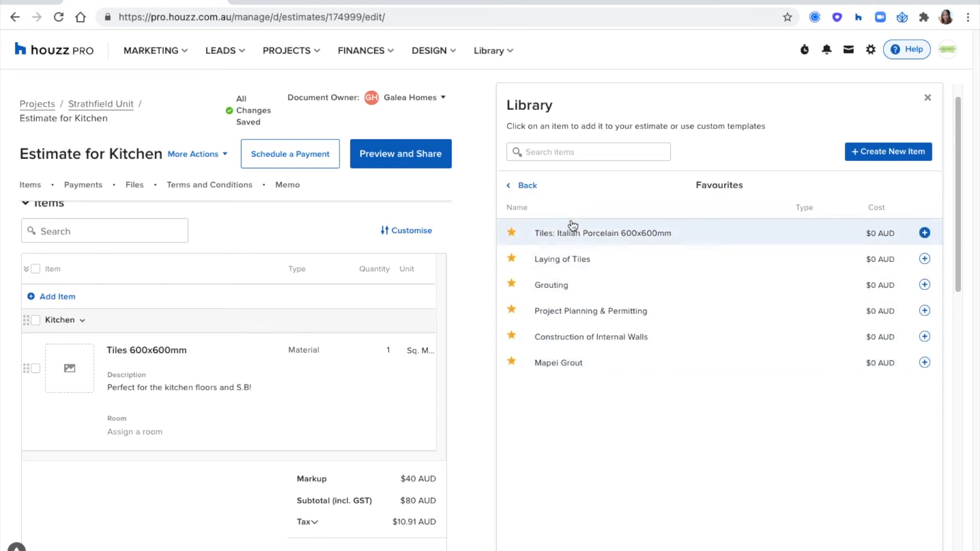
left_click(515, 186)
Add the Axia Vessel Mixer from saved Kitchen items and mark it as a favourite
left_click(549, 215)
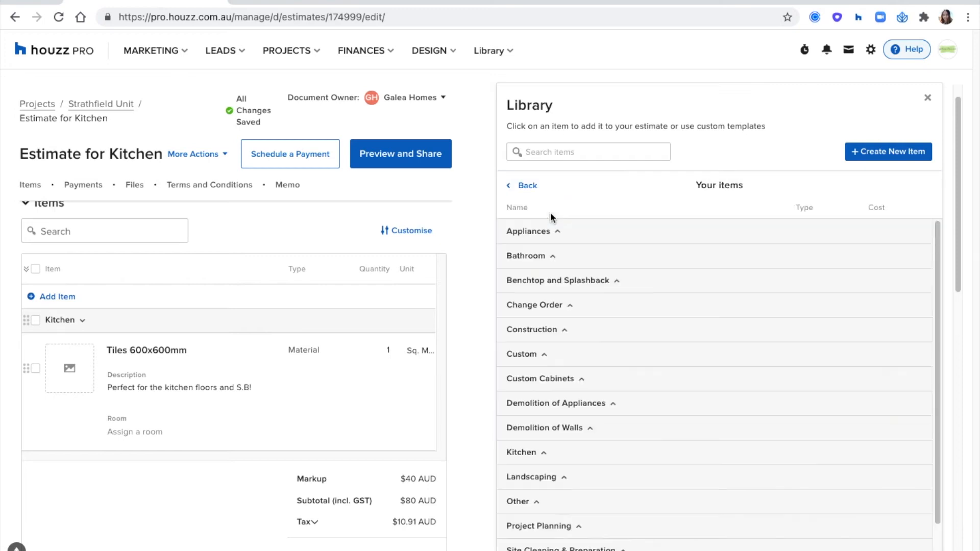
scroll(558, 262, "down", 1)
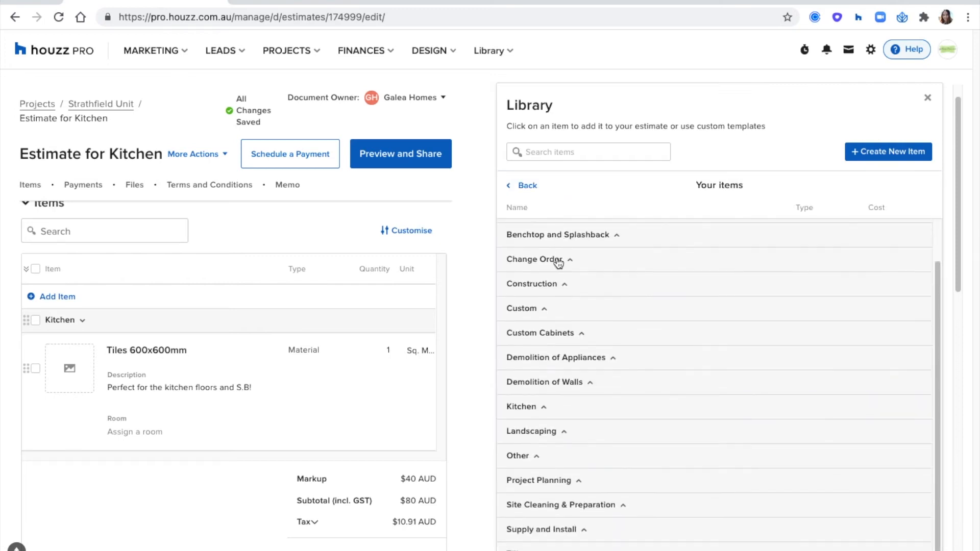
scroll(569, 449, "up", 1)
left_click(555, 418)
scroll(623, 372, "down", 1)
scroll(642, 351, "down", 1)
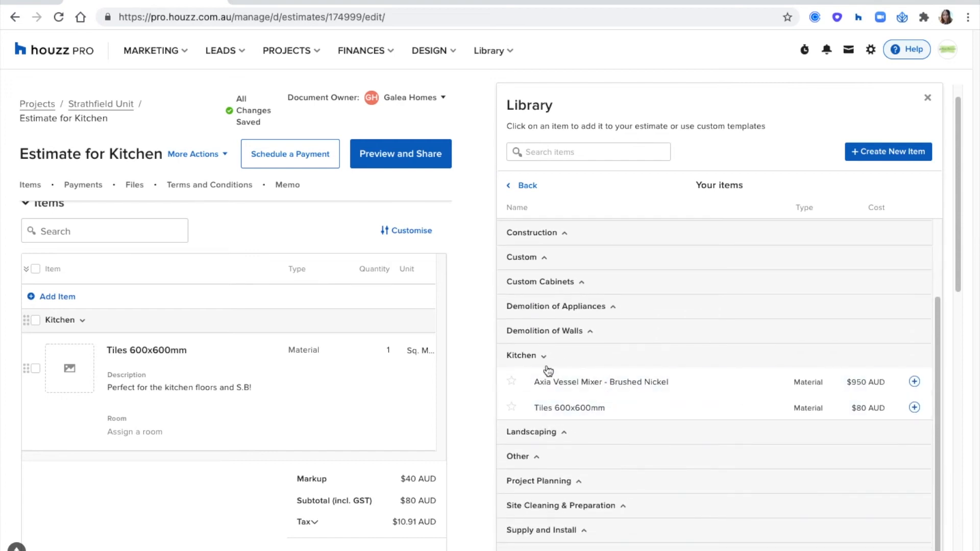
left_click(577, 386)
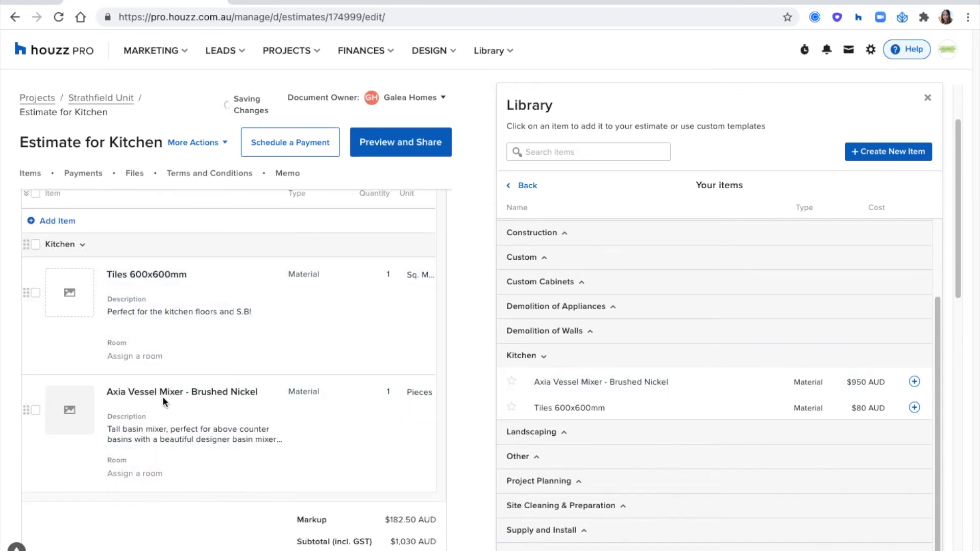
left_click(512, 383)
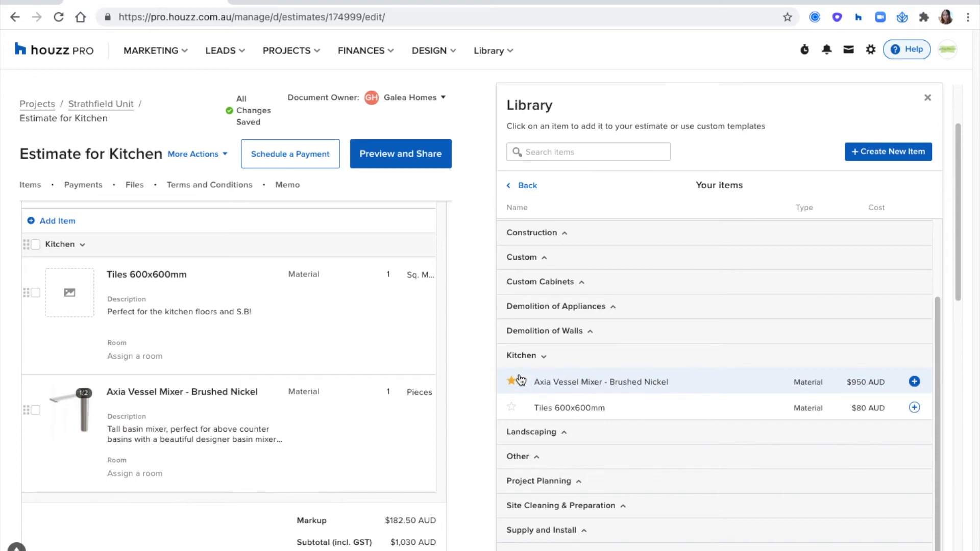
Add the Double Door Fridge and Gas Top Oven from Appliances, then close the library
left_click(531, 186)
left_click(544, 197)
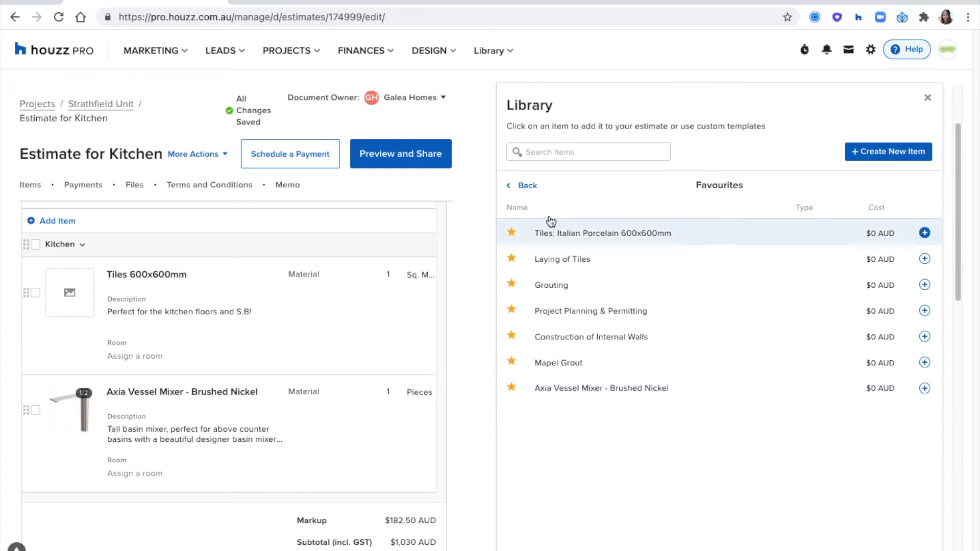
left_click(518, 190)
left_click(551, 221)
left_click(558, 234)
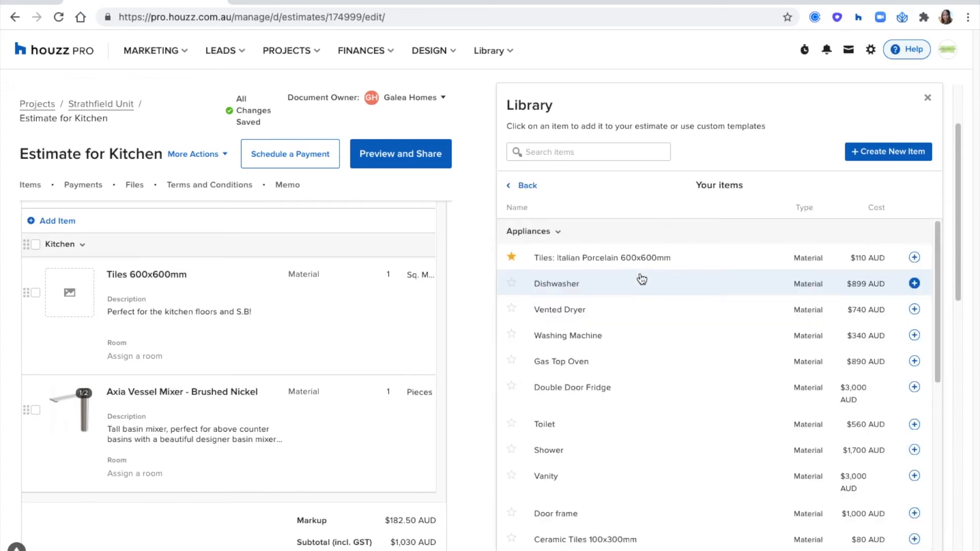
scroll(618, 296, "down", 1)
left_click(593, 358)
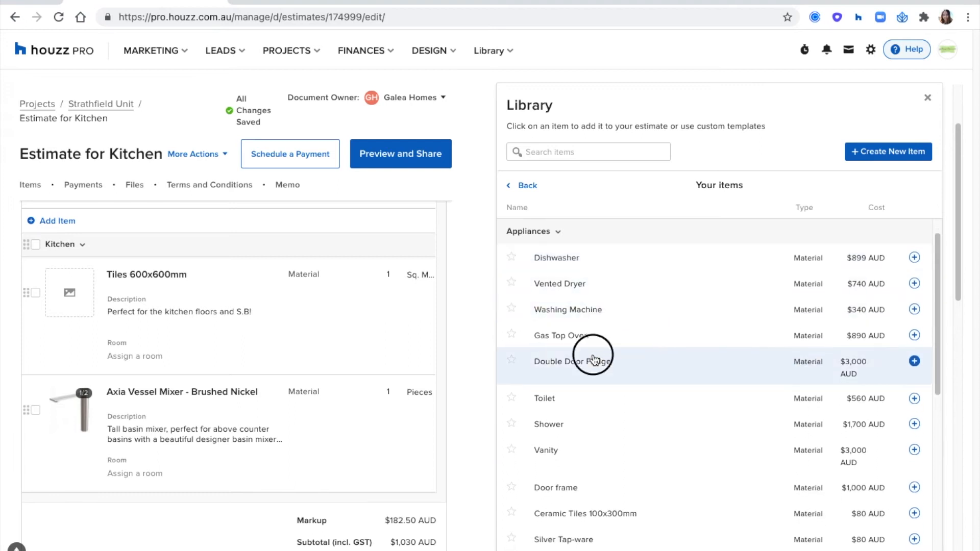
scroll(635, 328, "down", 1)
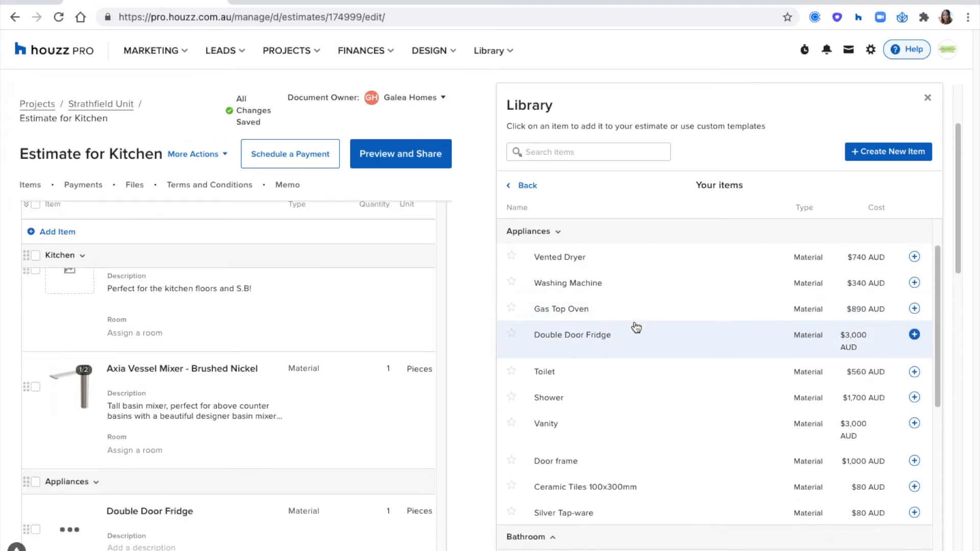
scroll(637, 328, "up", 2)
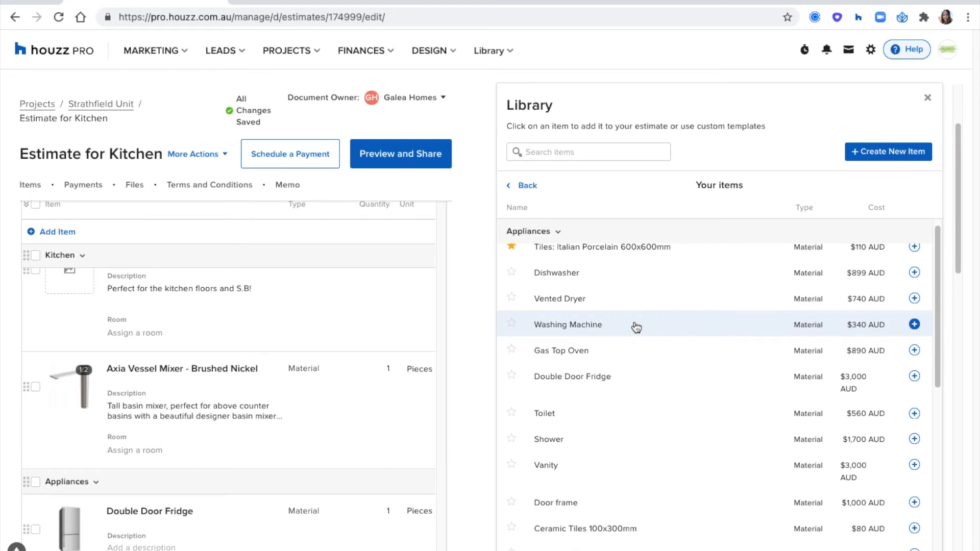
left_click(598, 355)
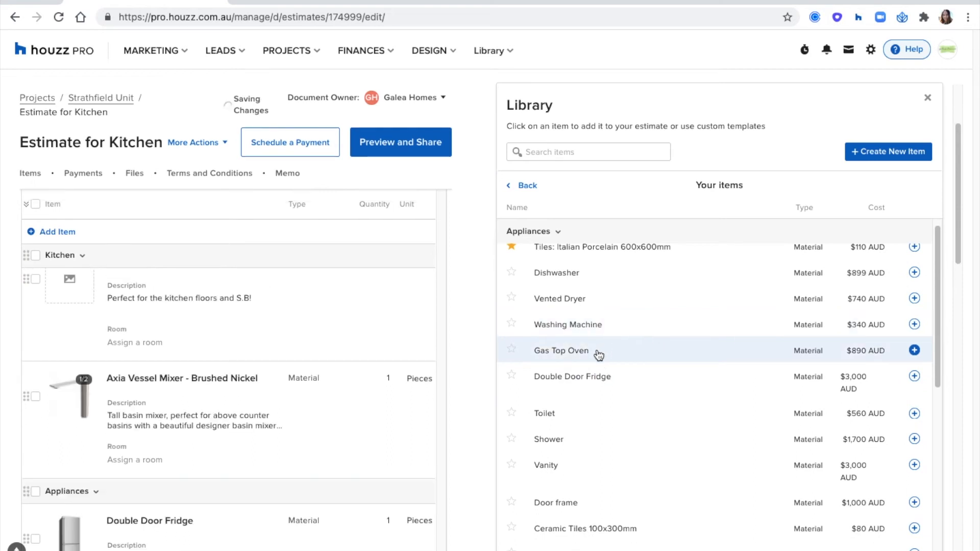
scroll(312, 385, "down", 1)
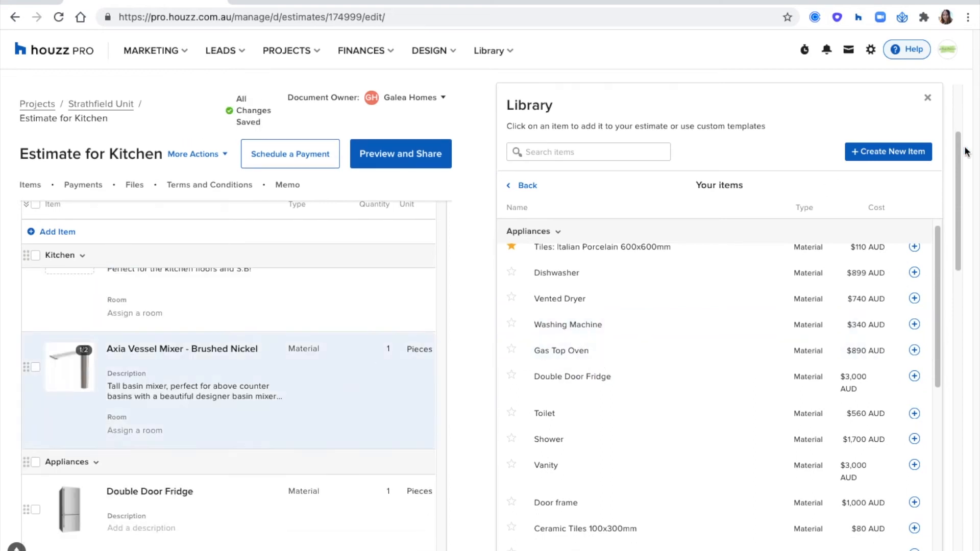
left_click(929, 100)
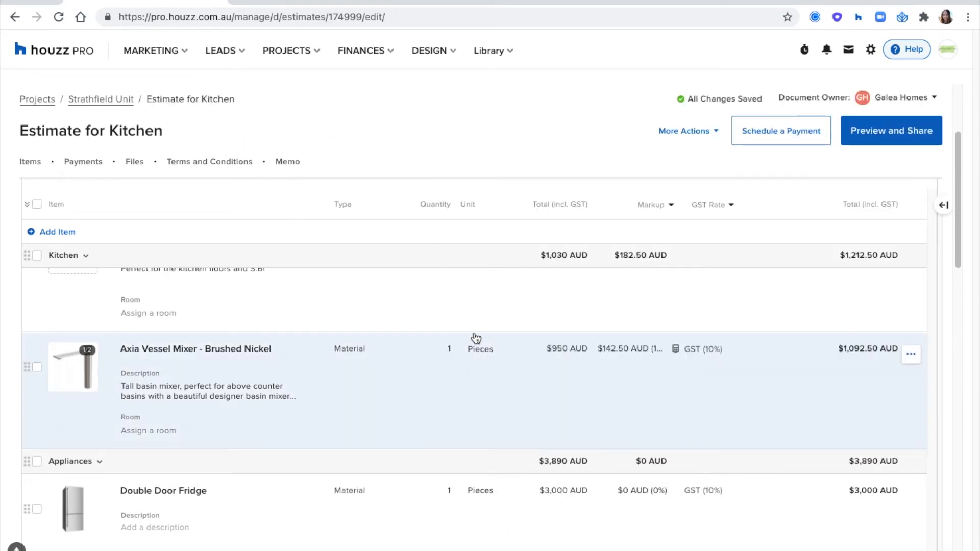
Collapse the Kitchen and Appliances groups, then re-expand Kitchen
scroll(476, 338, "down", 2)
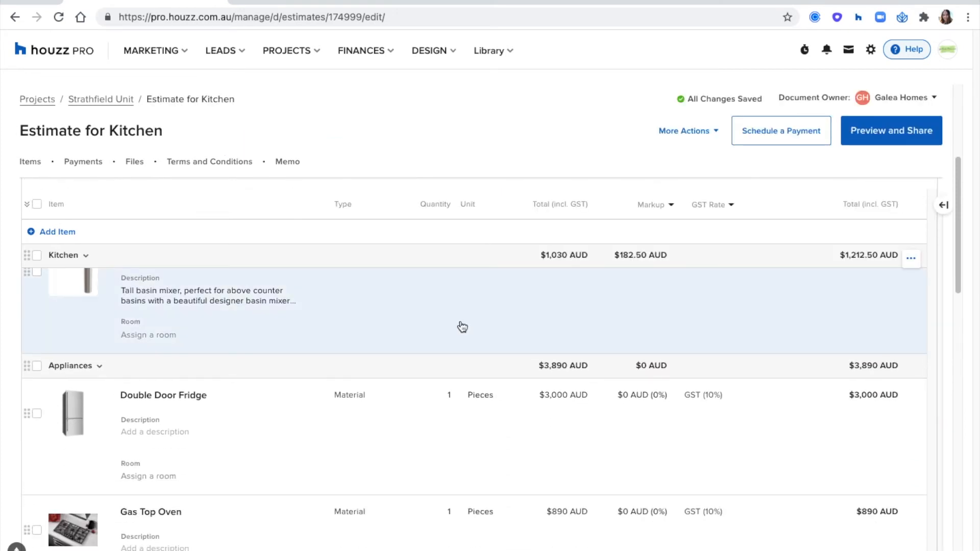
scroll(421, 398, "up", 3)
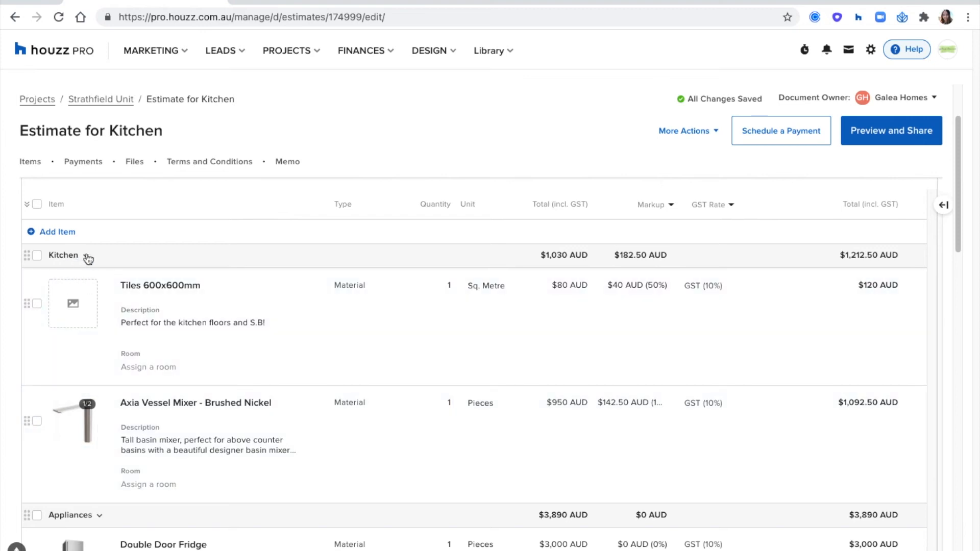
left_click(87, 257)
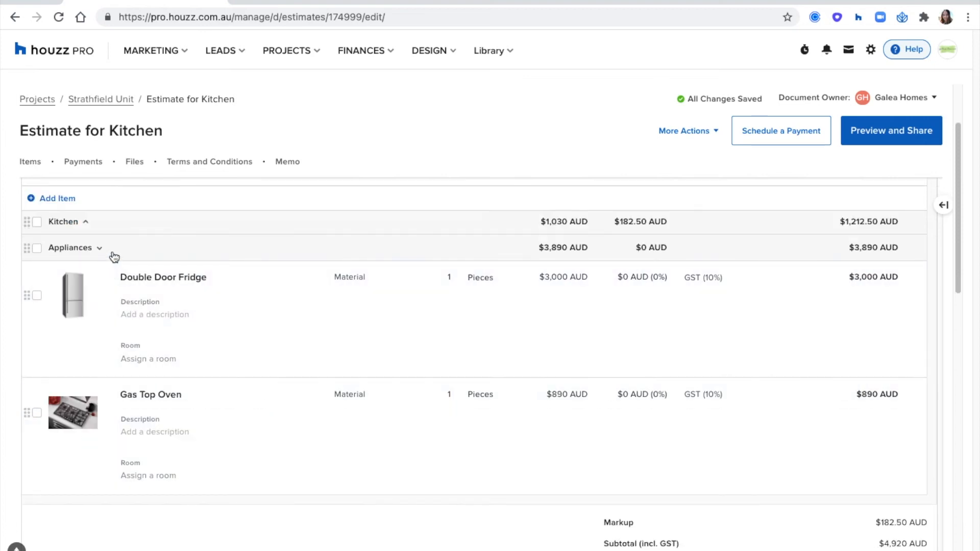
left_click(112, 255)
scroll(102, 358, "up", 2)
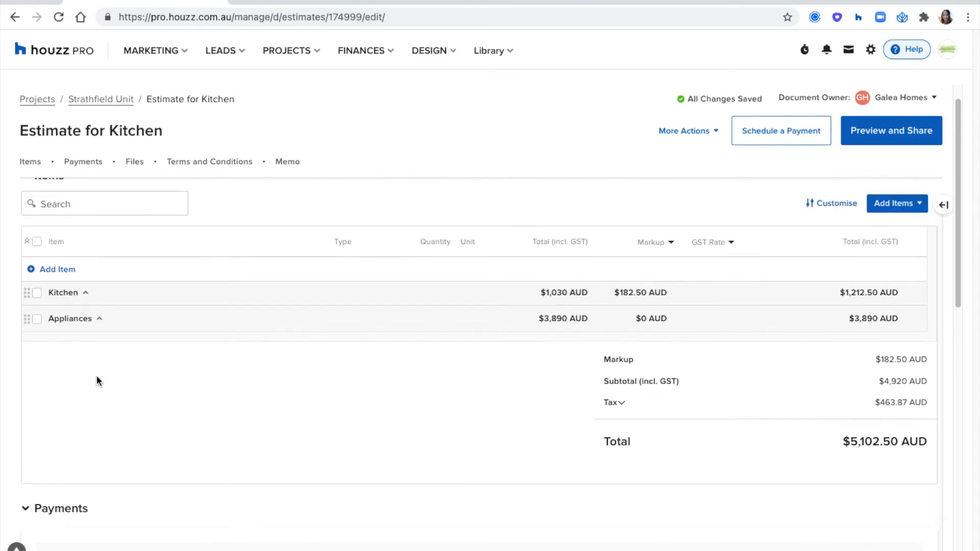
left_click(85, 295)
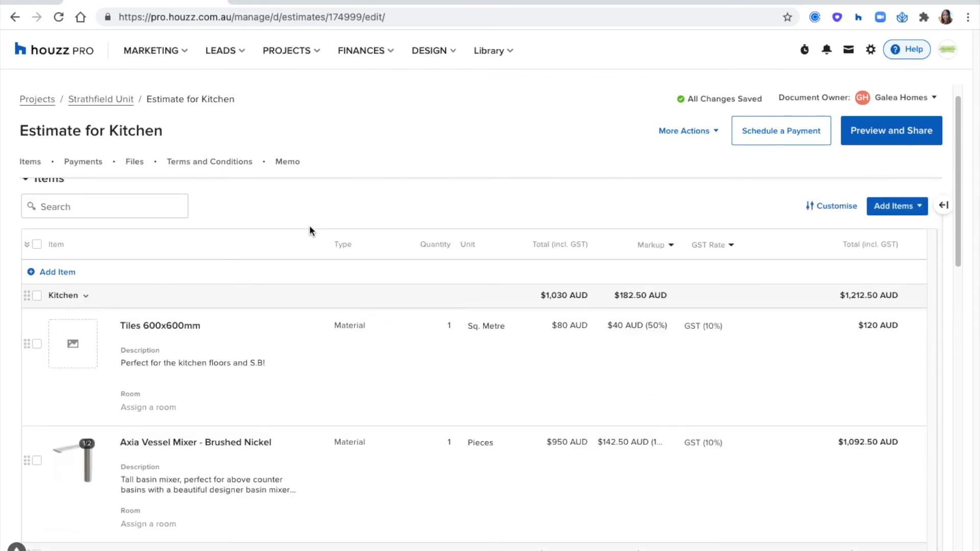
scroll(333, 210, "down", 1)
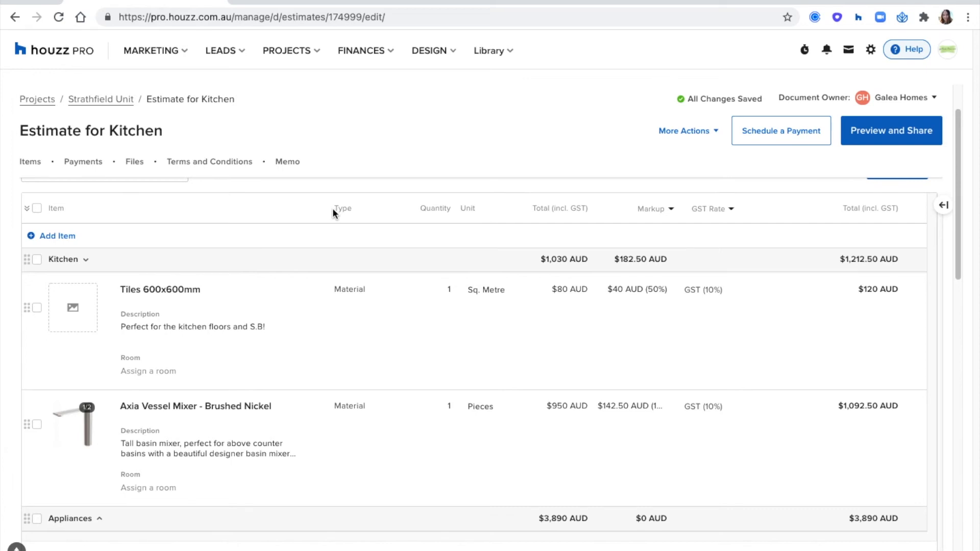
Set the Tiles 600x600mm quantity to 45 and the Axia Vessel Mixer quantity to 2
left_click(445, 288)
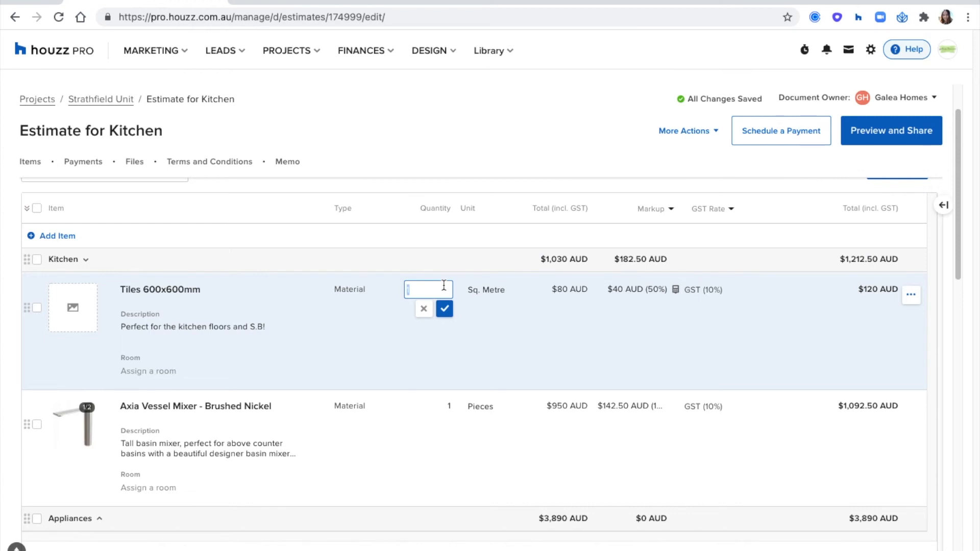
type("45")
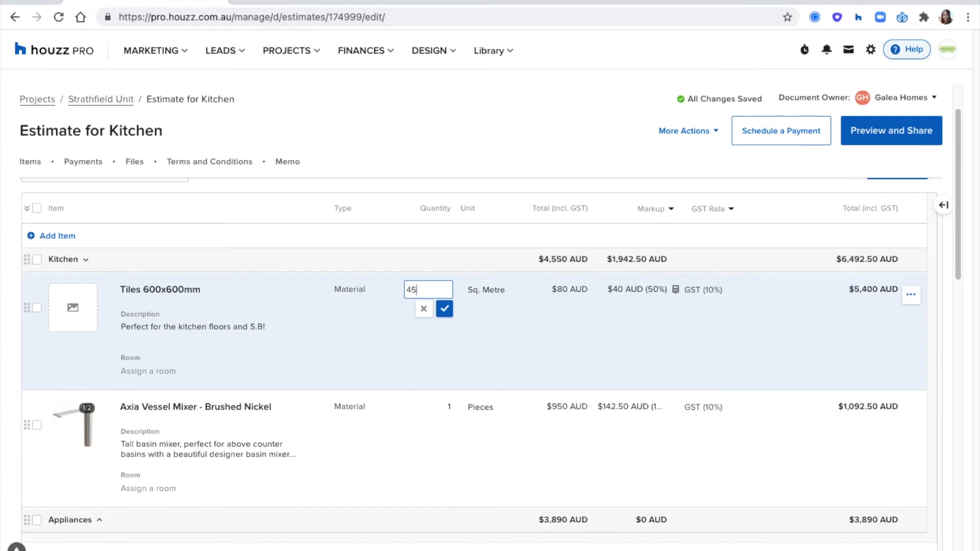
left_click(445, 309)
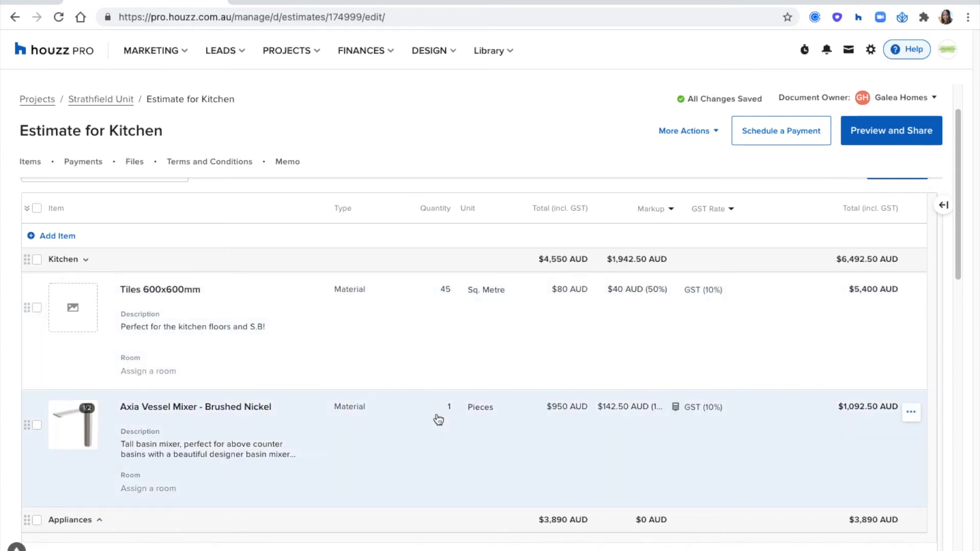
left_click(444, 407)
type("2")
left_click(444, 426)
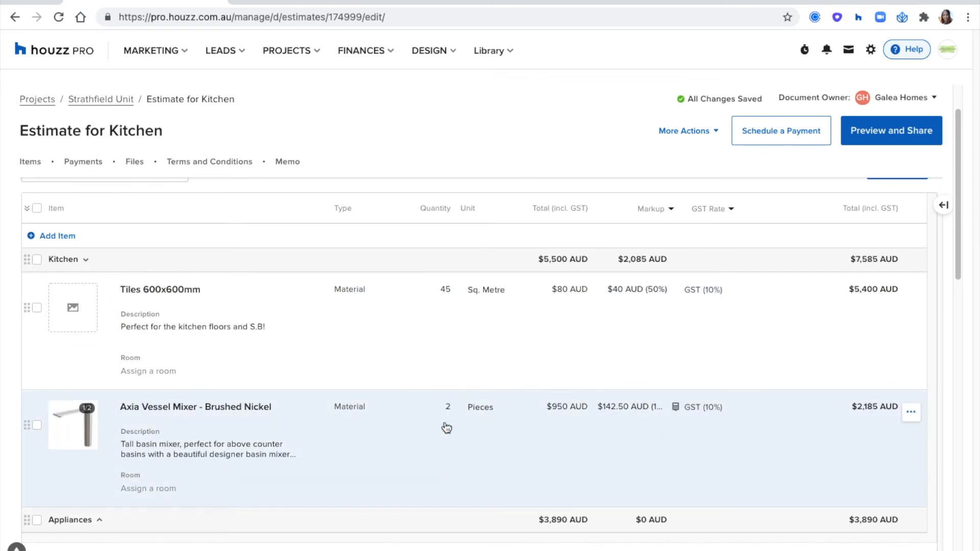
scroll(459, 376, "down", 4)
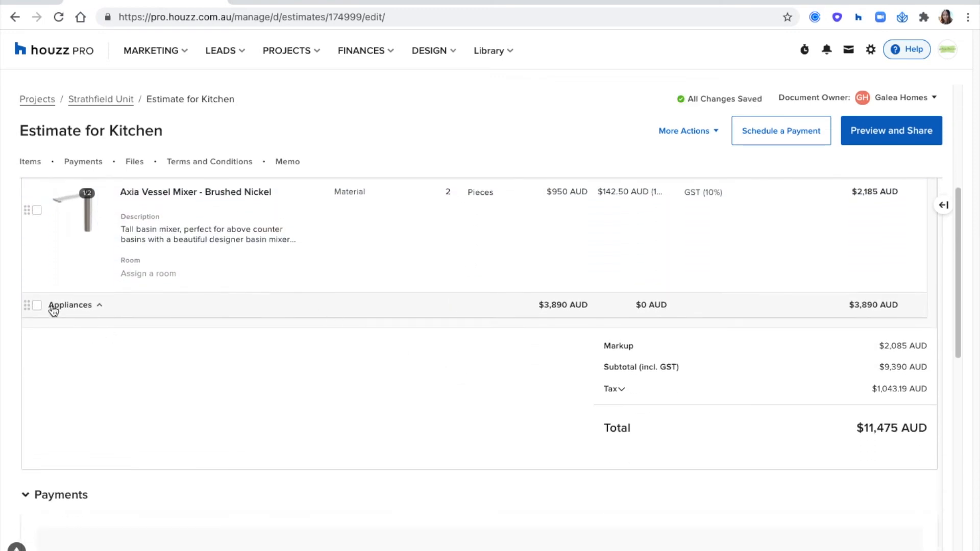
scroll(347, 378, "up", 4)
scroll(346, 377, "down", 3)
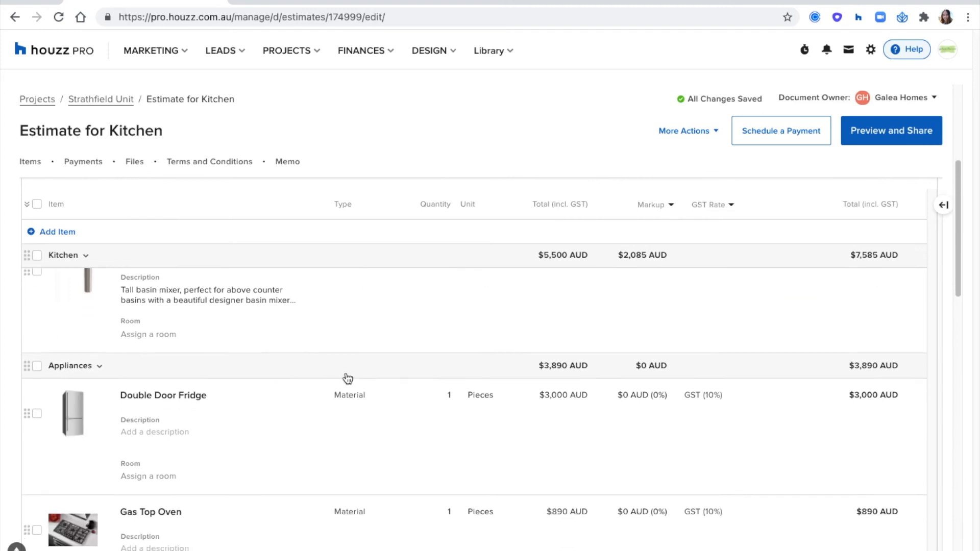
scroll(409, 498, "up", 3)
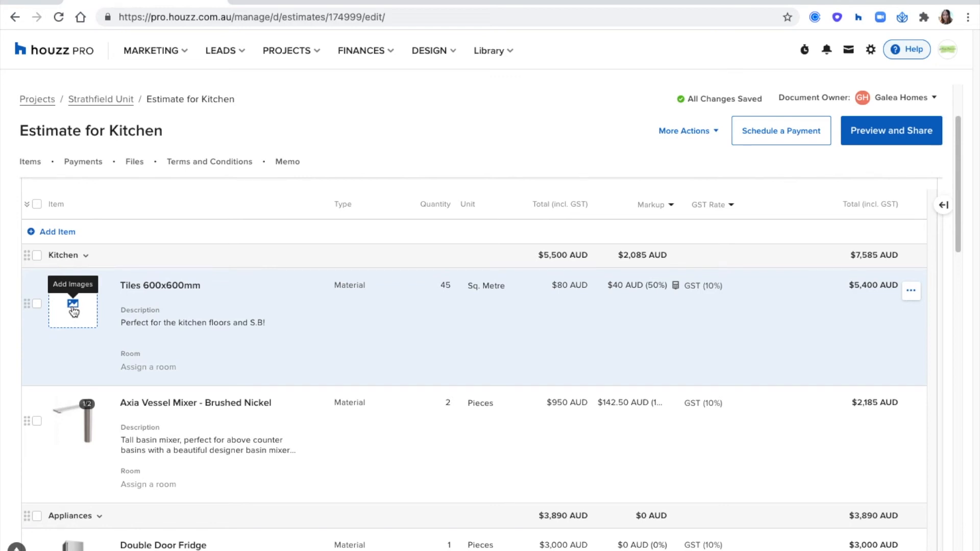
left_click(73, 306)
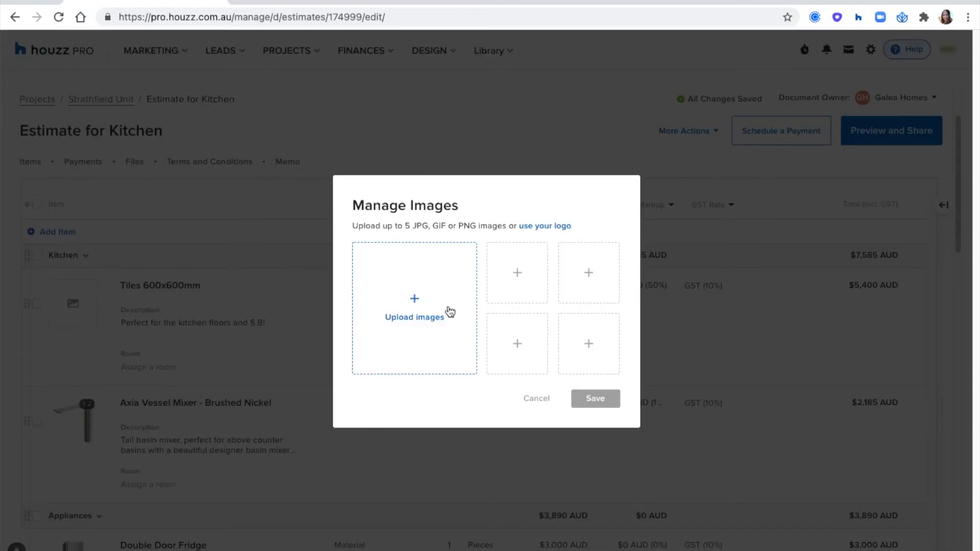
left_click(558, 227)
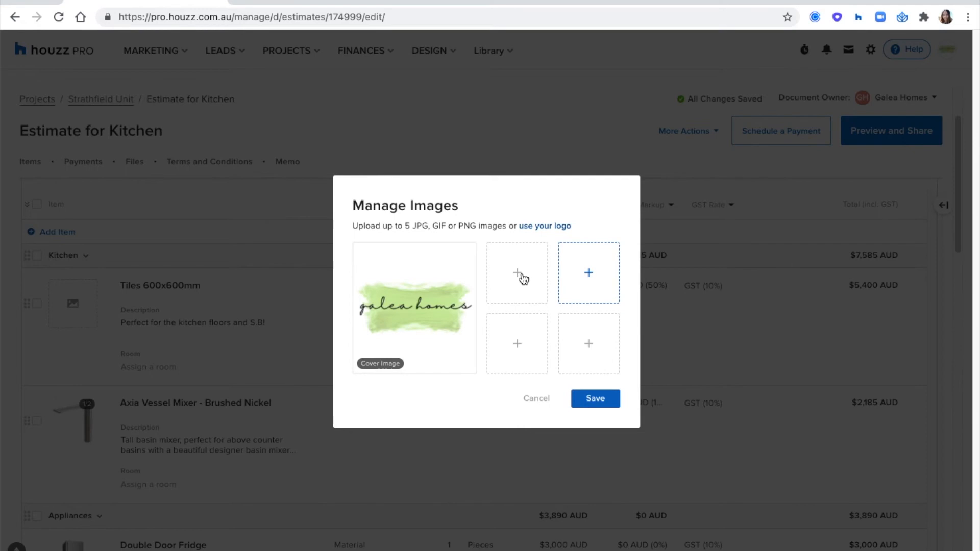
left_click(588, 401)
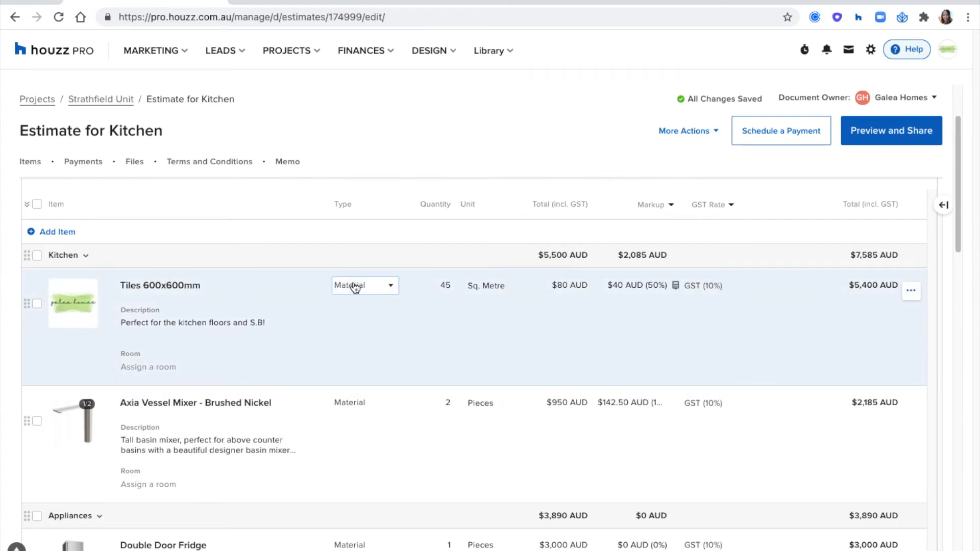
mouse_move(72, 322)
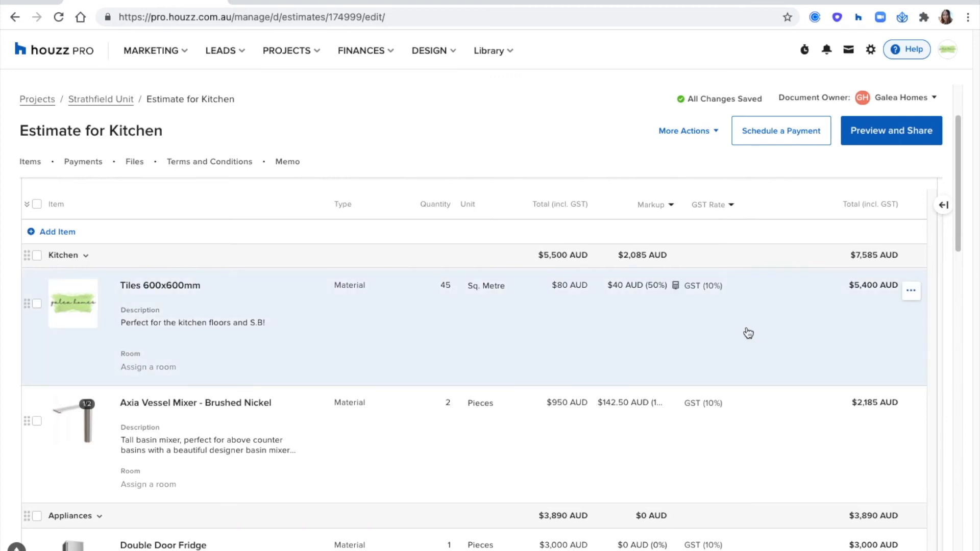
scroll(746, 331, "down", 3)
scroll(746, 331, "up", 1)
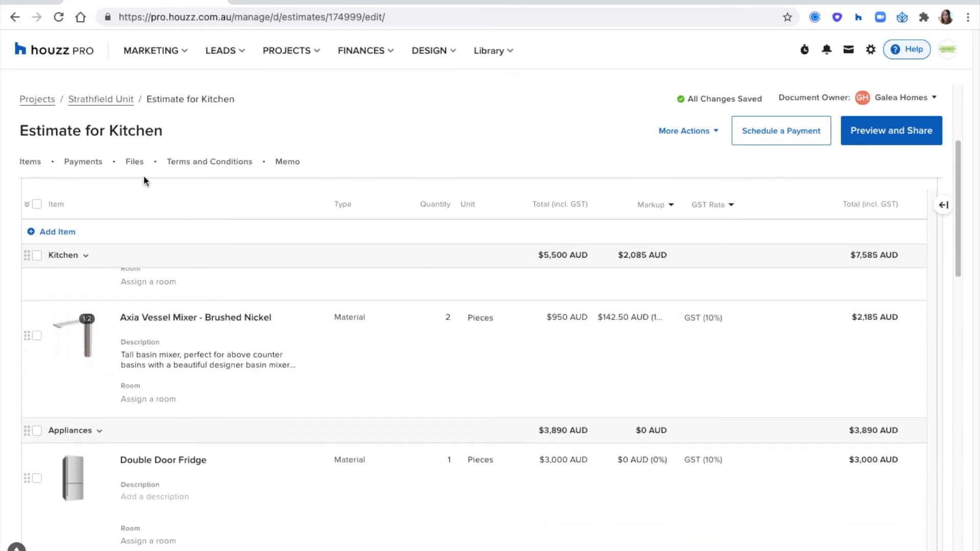
scroll(469, 262, "up", 2)
scroll(470, 261, "up", 2)
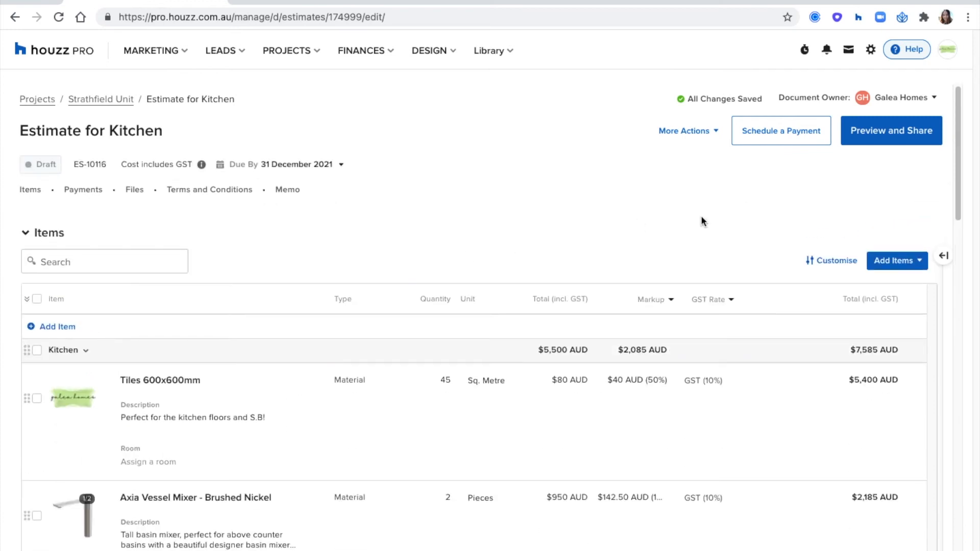
Turn off the Room field in the estimate's item display options, keeping descriptions on
left_click(832, 263)
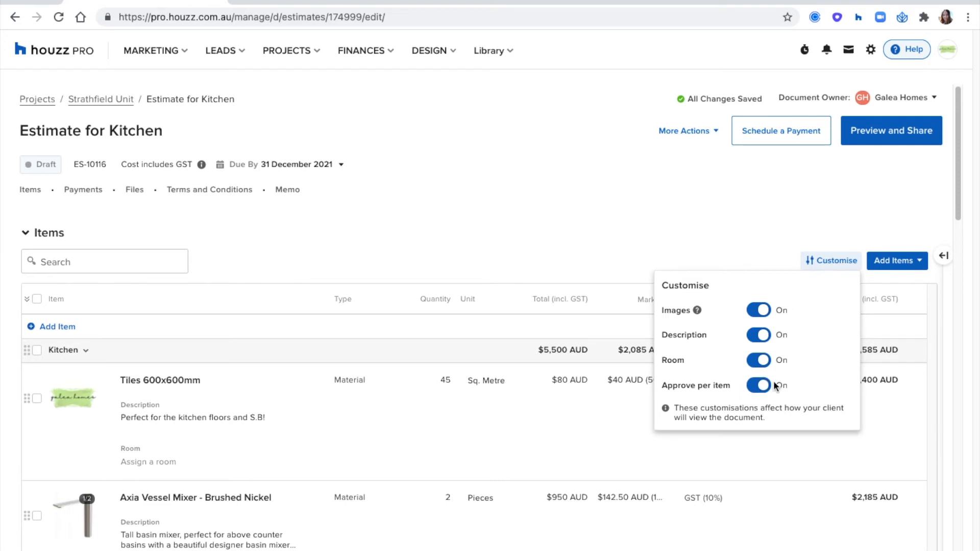
left_click(761, 361)
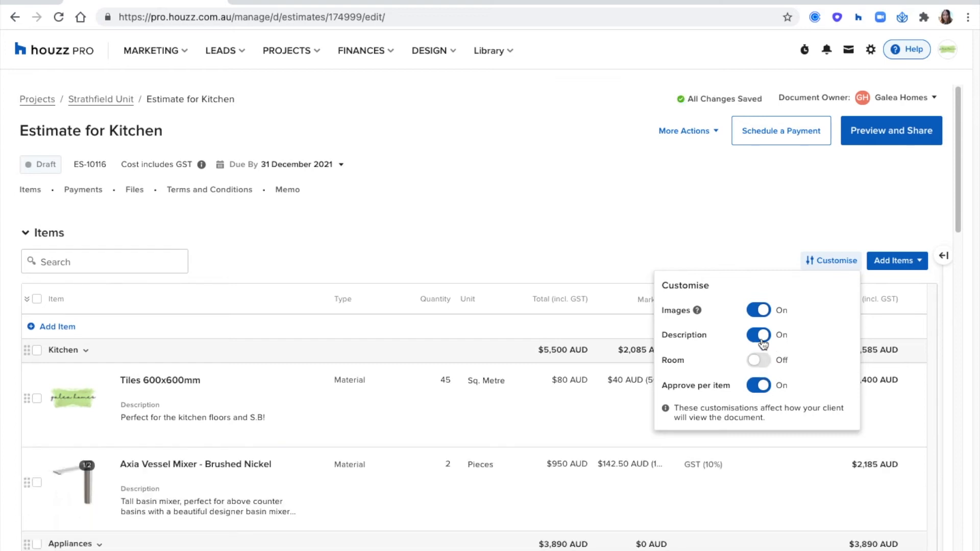
left_click(761, 336)
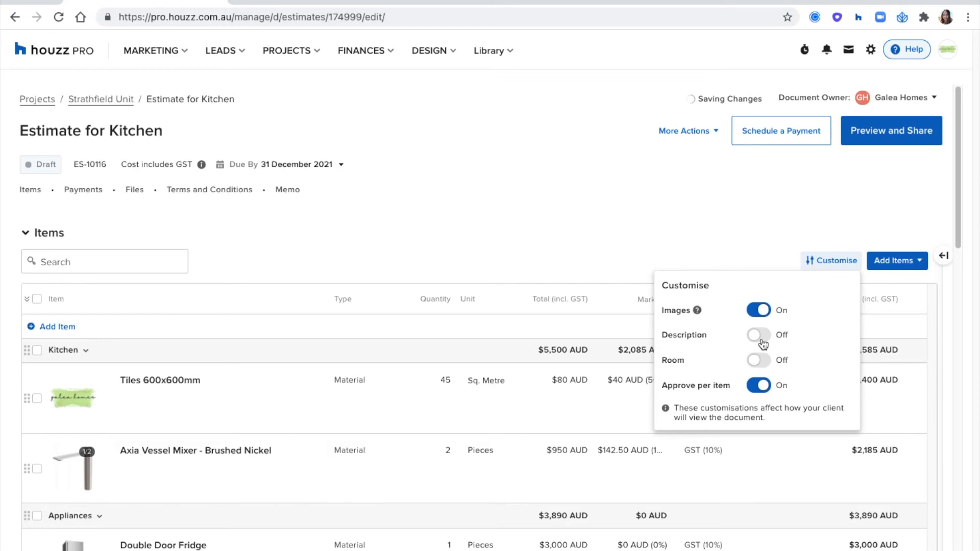
left_click(760, 337)
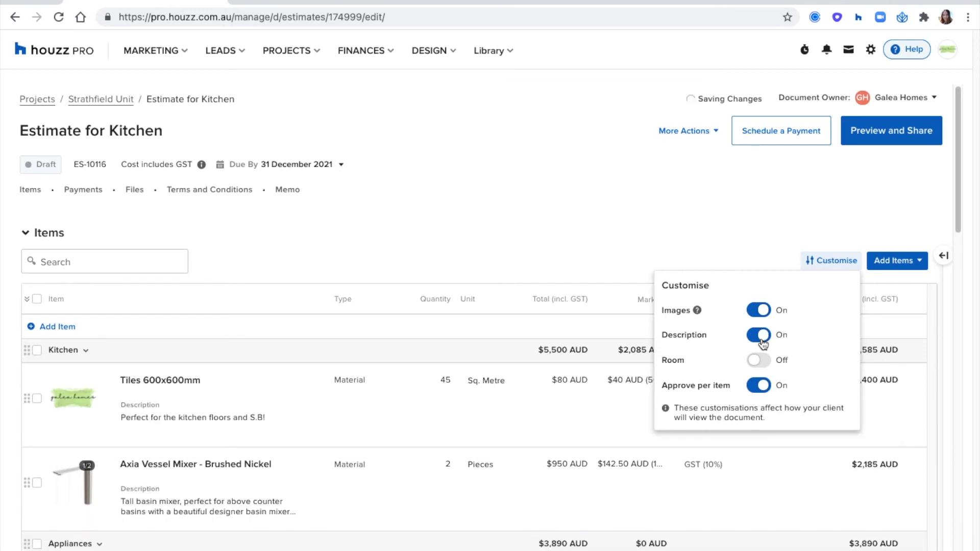
left_click(664, 236)
scroll(607, 234, "down", 5)
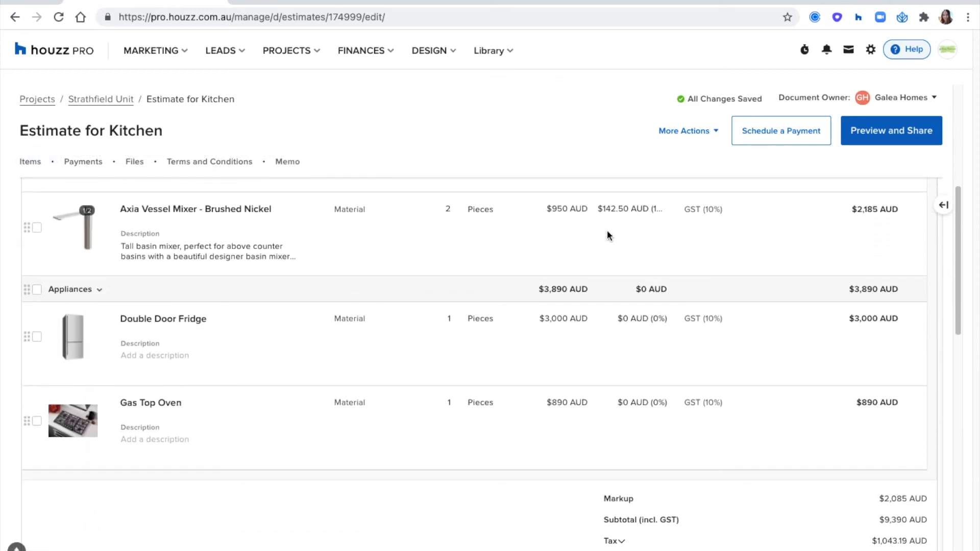
scroll(607, 236, "down", 5)
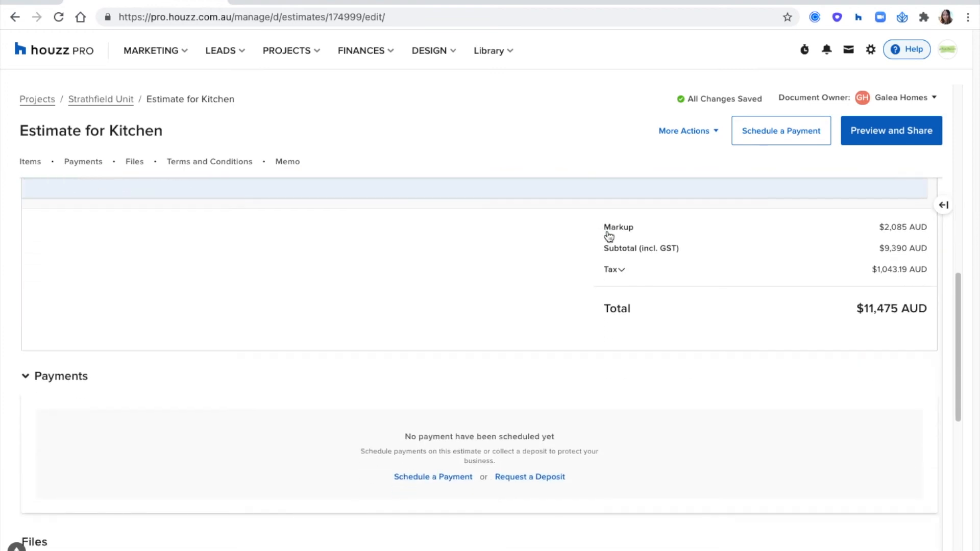
scroll(608, 236, "down", 3)
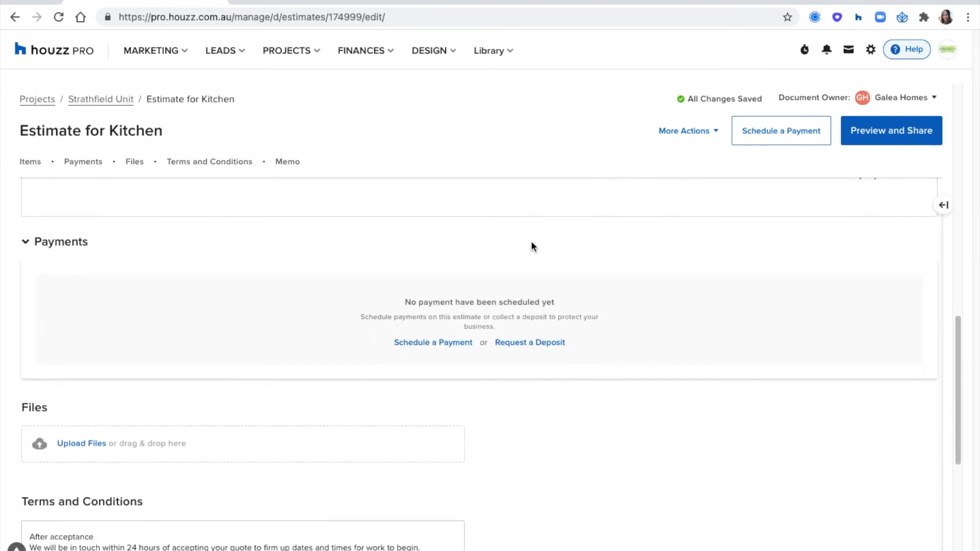
Request a deposit of 50% of the estimate total
left_click(528, 344)
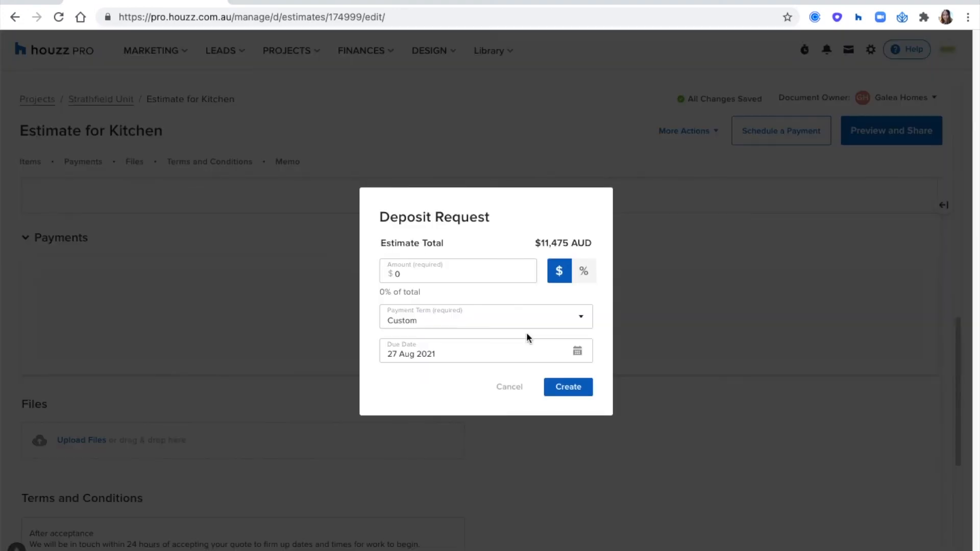
left_click(427, 274)
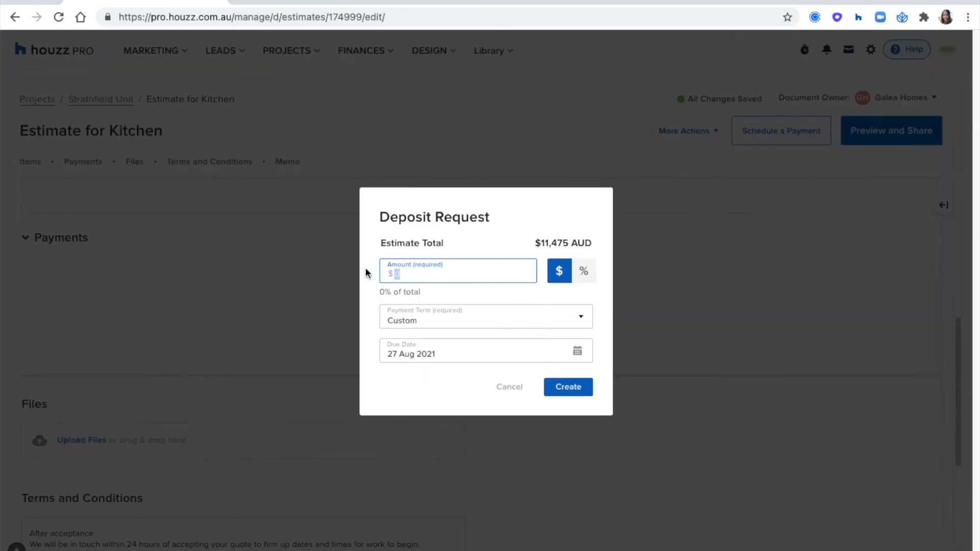
type("50")
left_click(583, 279)
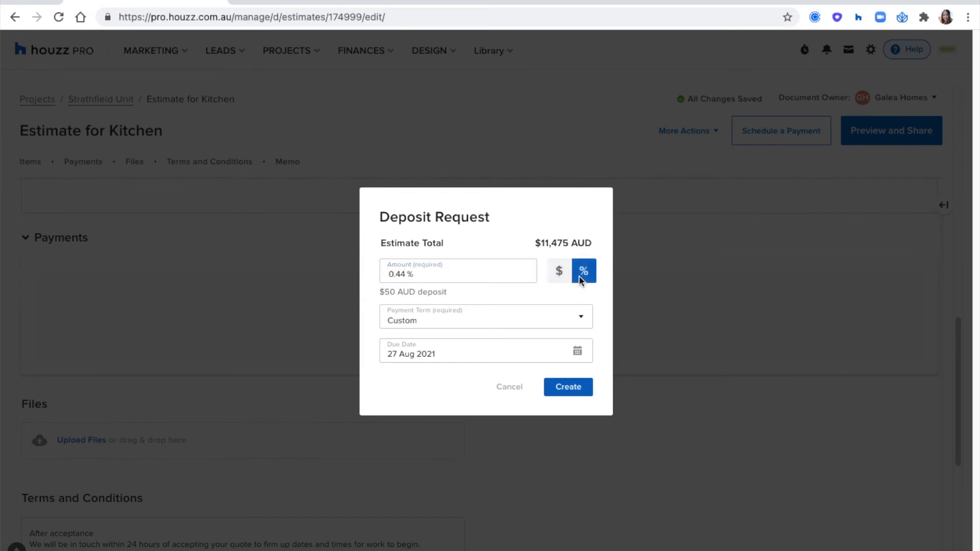
left_click(429, 275)
type("50")
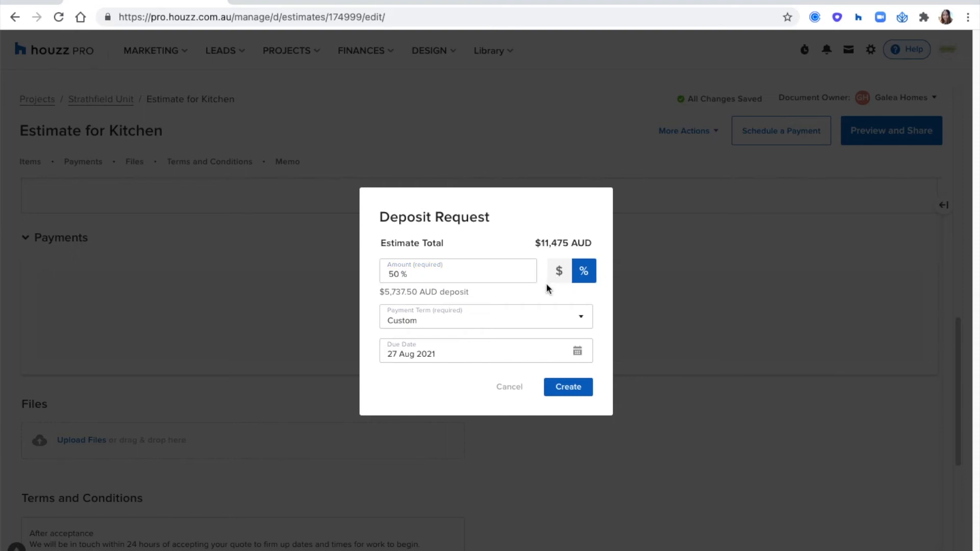
Create the deposit due 7 January 2022 and add a second scheduled payment
left_click(423, 353)
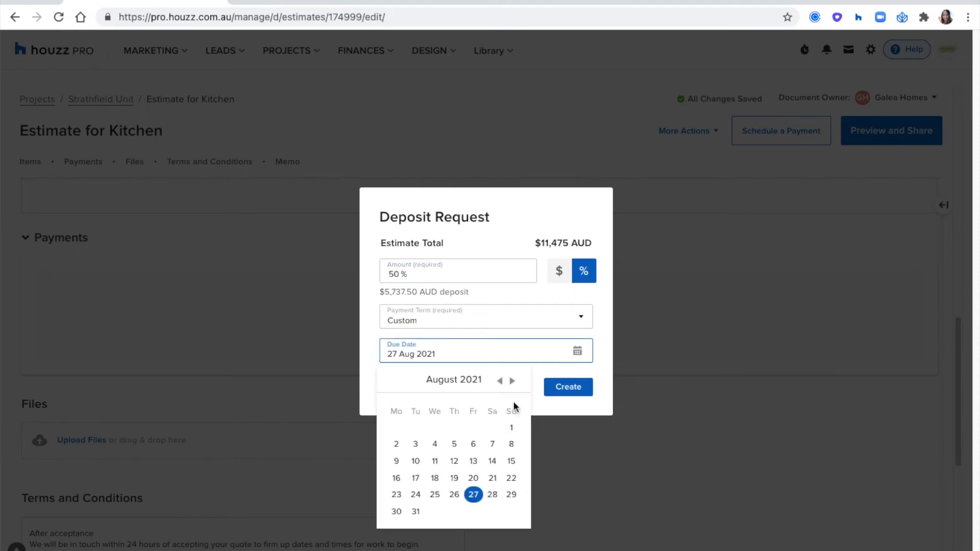
left_click(512, 381)
left_click(513, 381)
left_click(512, 381)
left_click(512, 381)
left_click(513, 381)
left_click(474, 444)
left_click(568, 387)
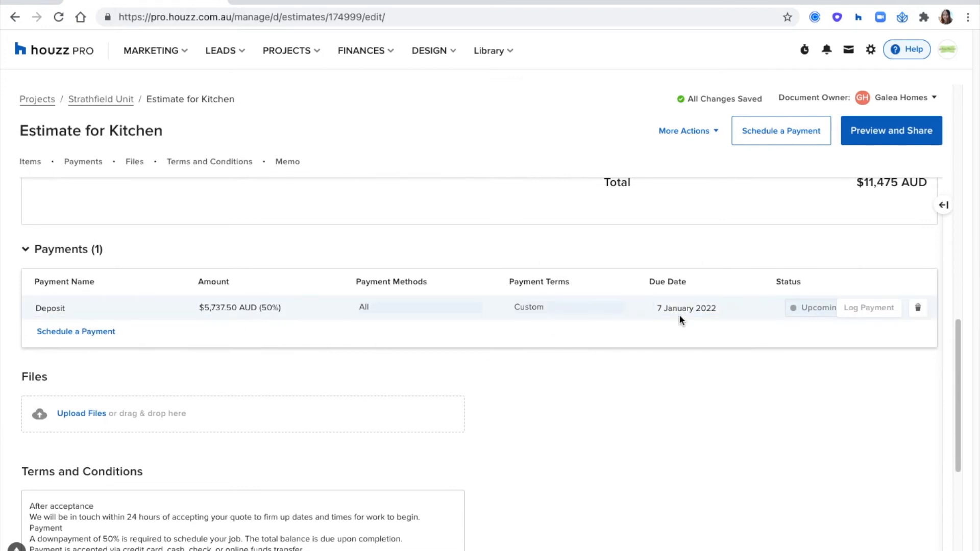
left_click(93, 332)
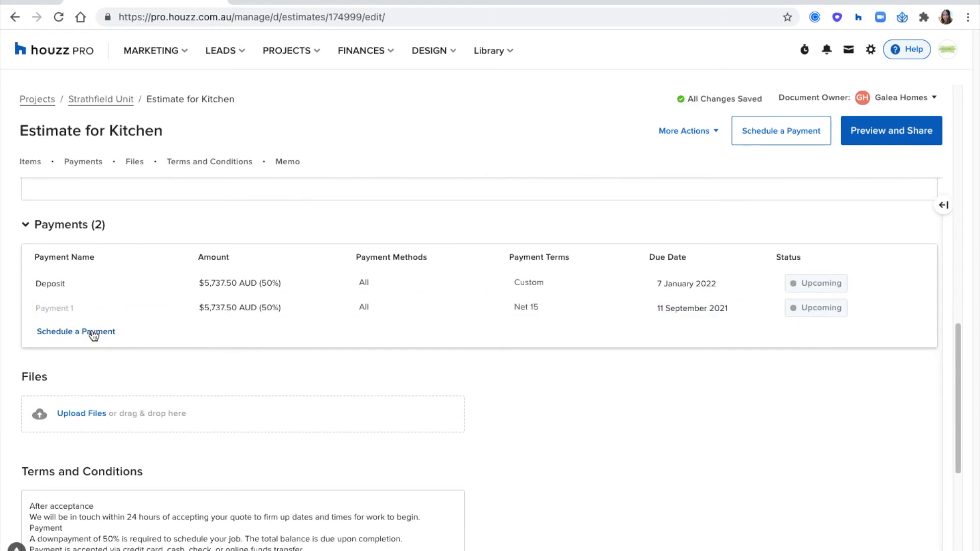
Add a third payment and rename the payments 'Design phase' and 'Labour Fee'
left_click(93, 333)
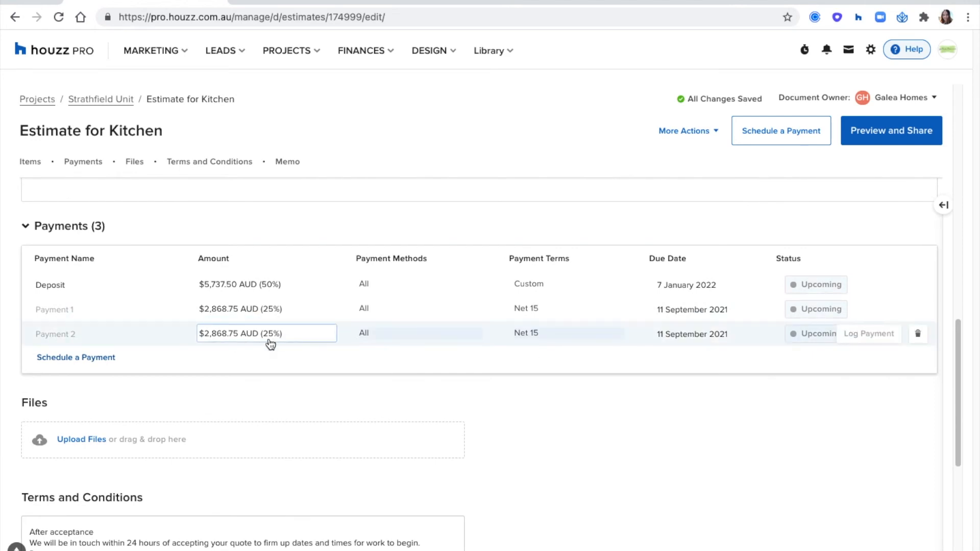
left_click(48, 310)
type("Design phase")
left_click(96, 335)
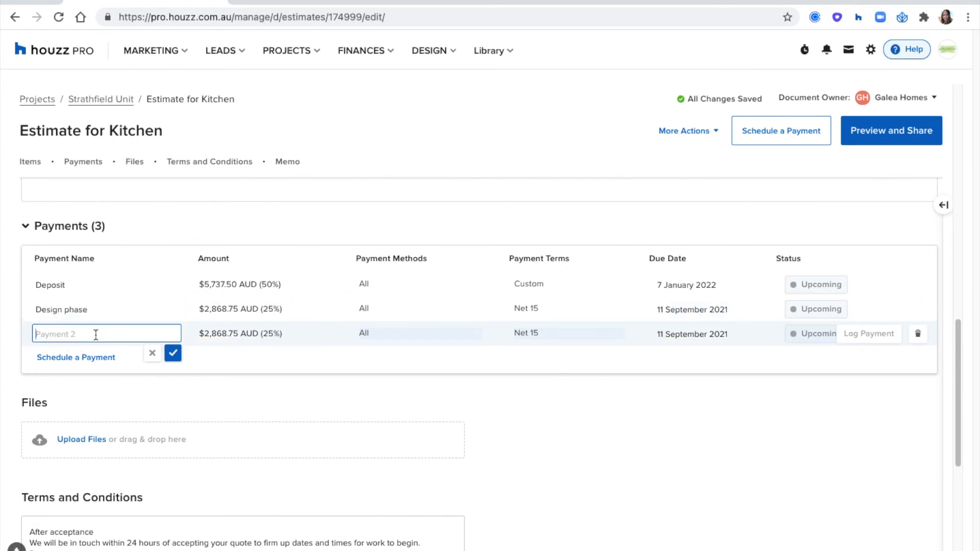
type("L")
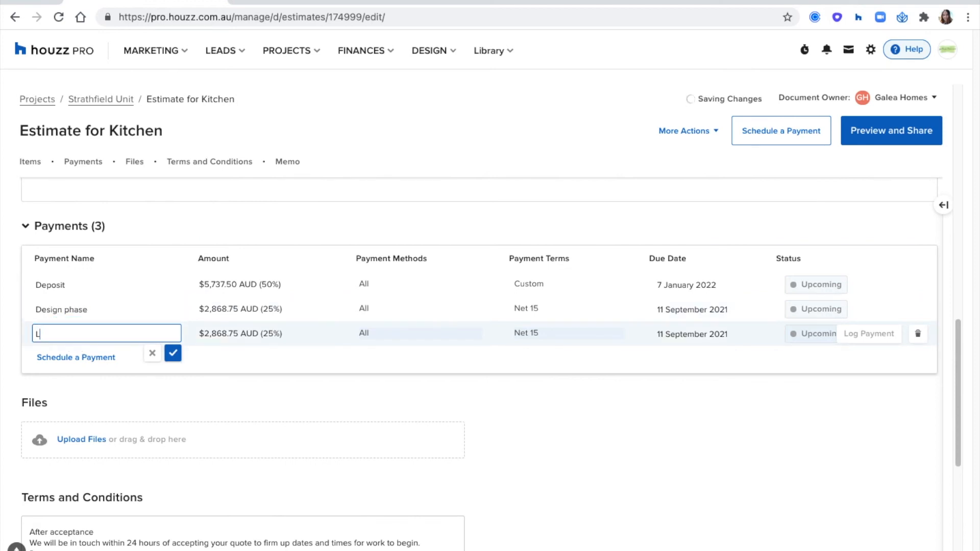
type("abour Fee")
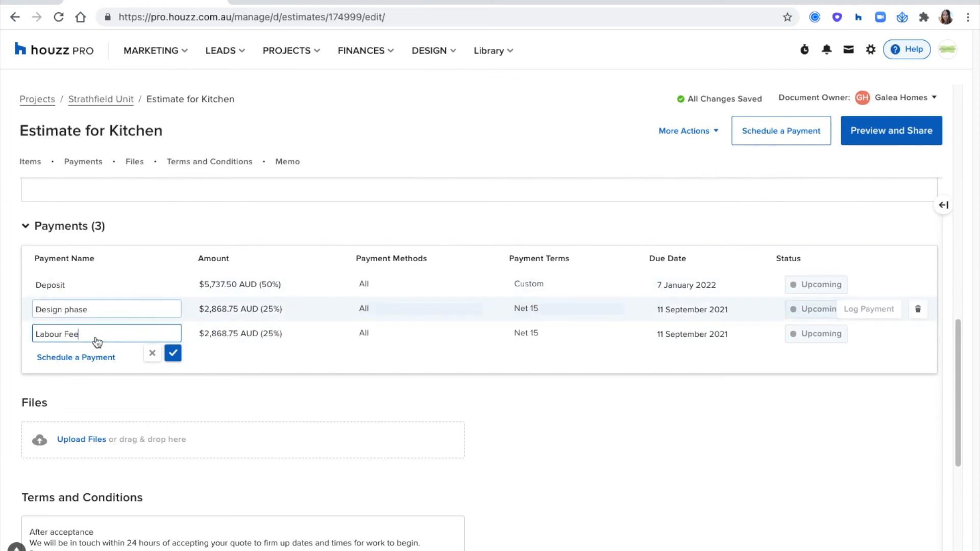
left_click(172, 353)
Set the Design phase due date to 11 February 2022 and Labour Fee's to 18 March 2022
left_click(687, 310)
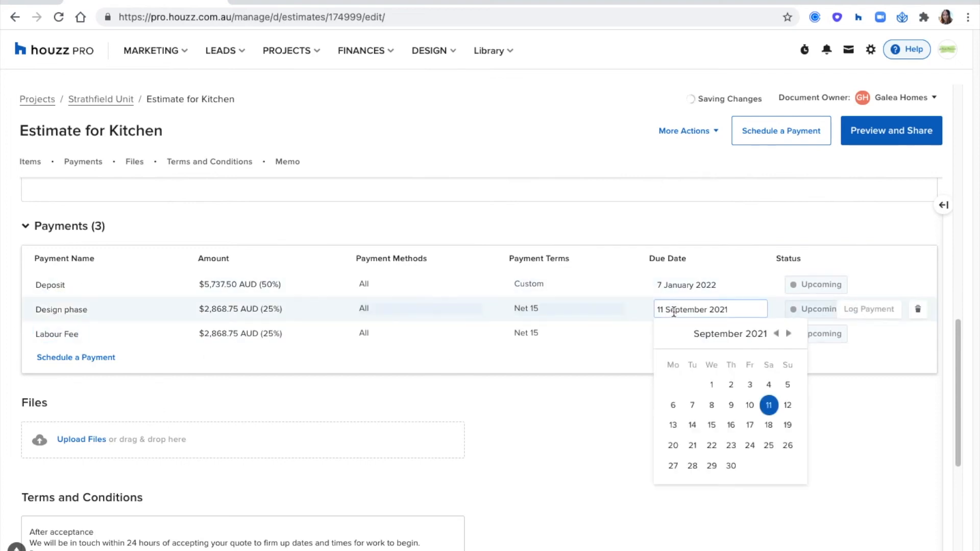
left_click(787, 334)
left_click(788, 333)
left_click(787, 334)
left_click(788, 333)
left_click(787, 333)
left_click(748, 406)
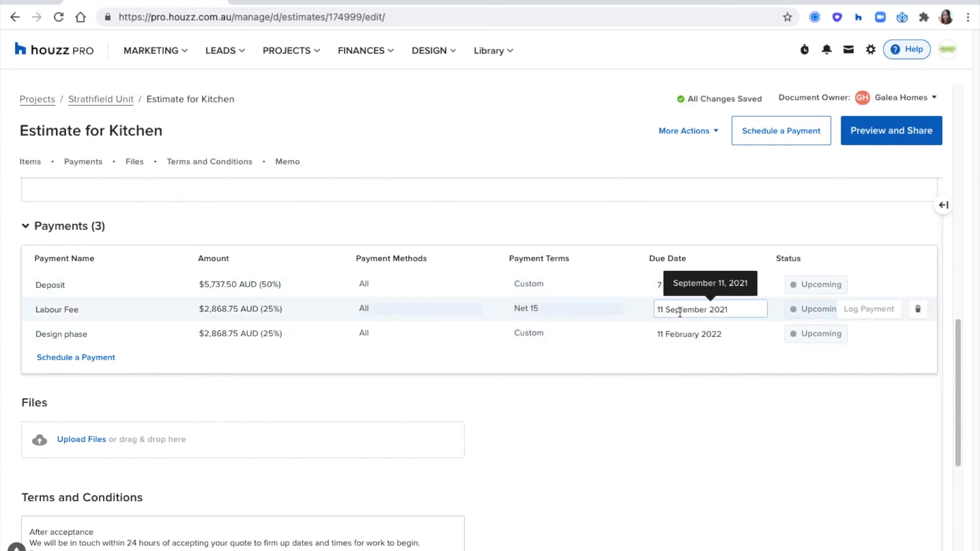
left_click(680, 312)
left_click(787, 334)
left_click(787, 335)
left_click(787, 334)
left_click(787, 334)
left_click(787, 335)
left_click(787, 335)
left_click(748, 425)
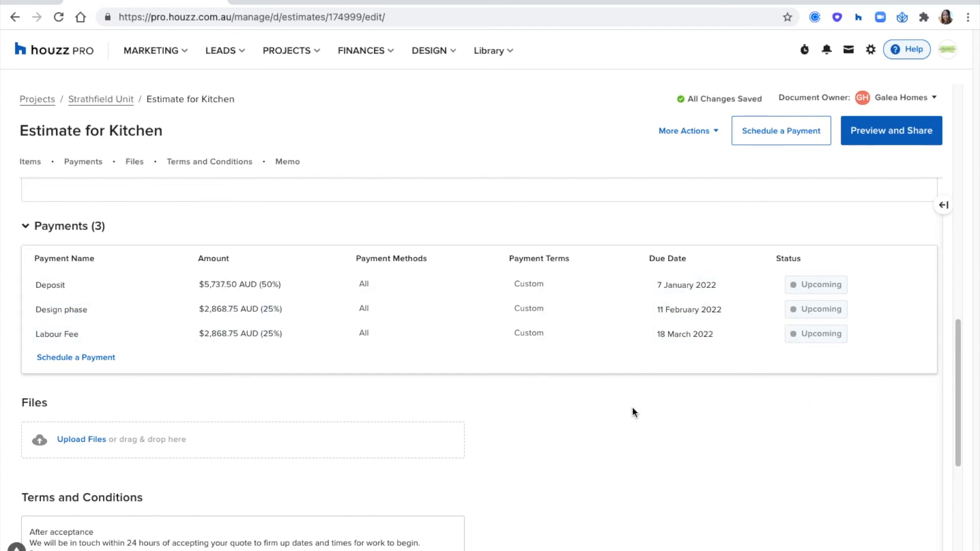
Review and resave the Payment terms template, then discard a new template without saving
scroll(625, 398, "down", 3)
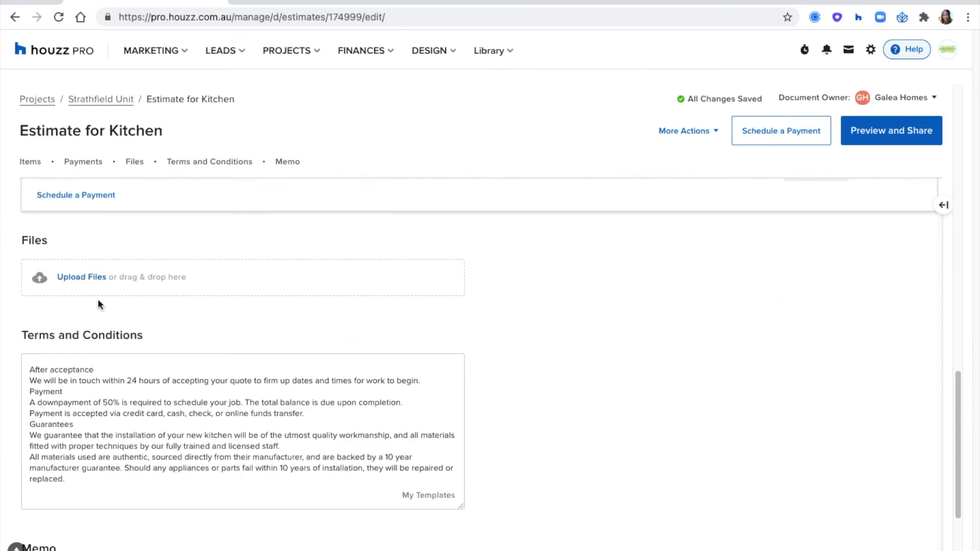
scroll(560, 275, "down", 3)
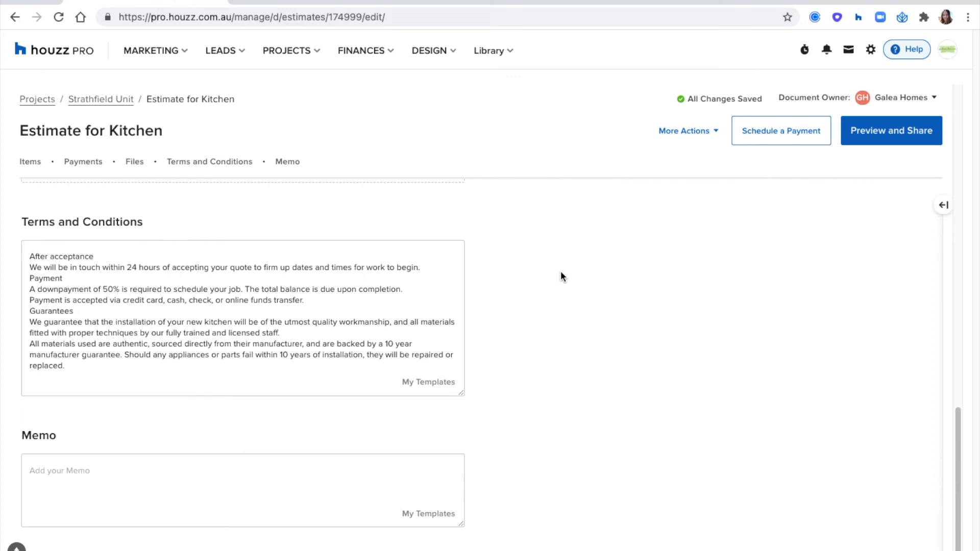
left_click(428, 382)
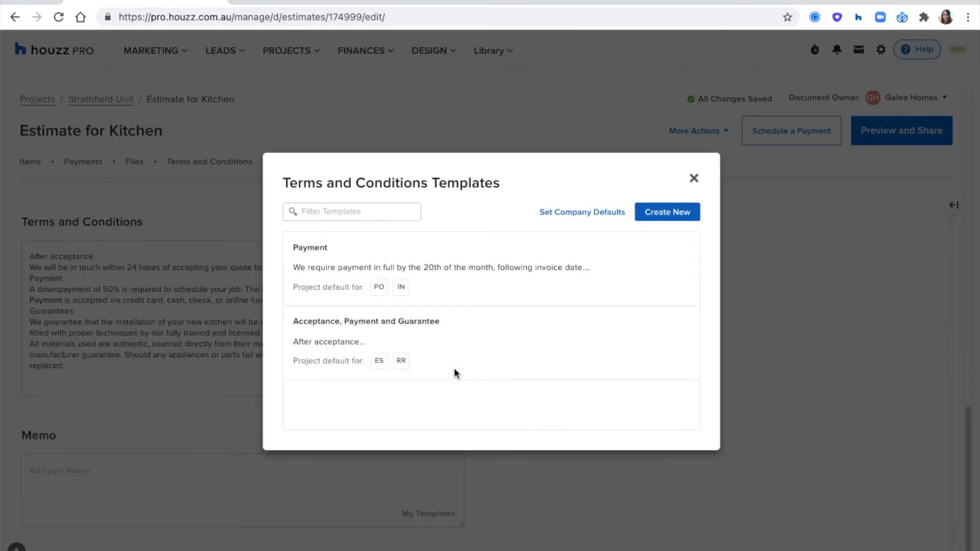
left_click(679, 269)
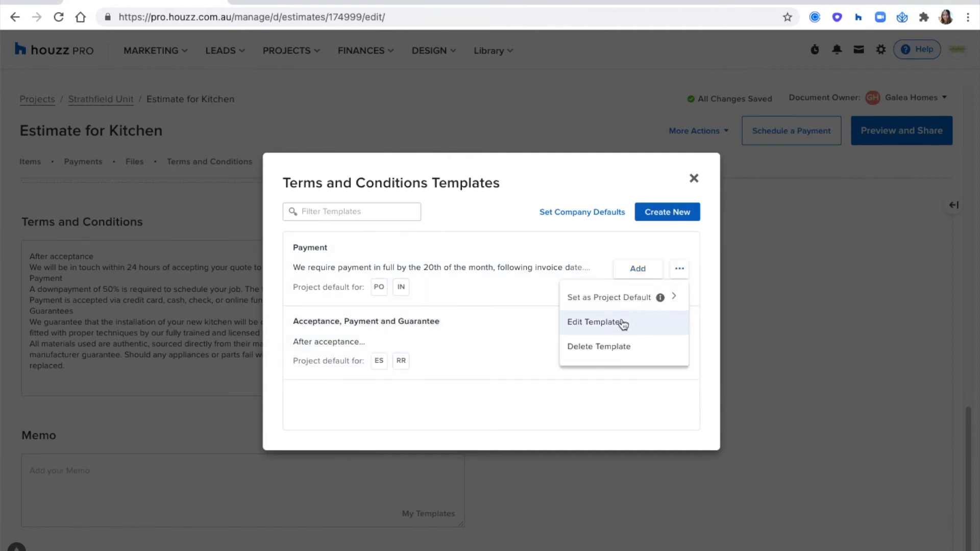
left_click(623, 324)
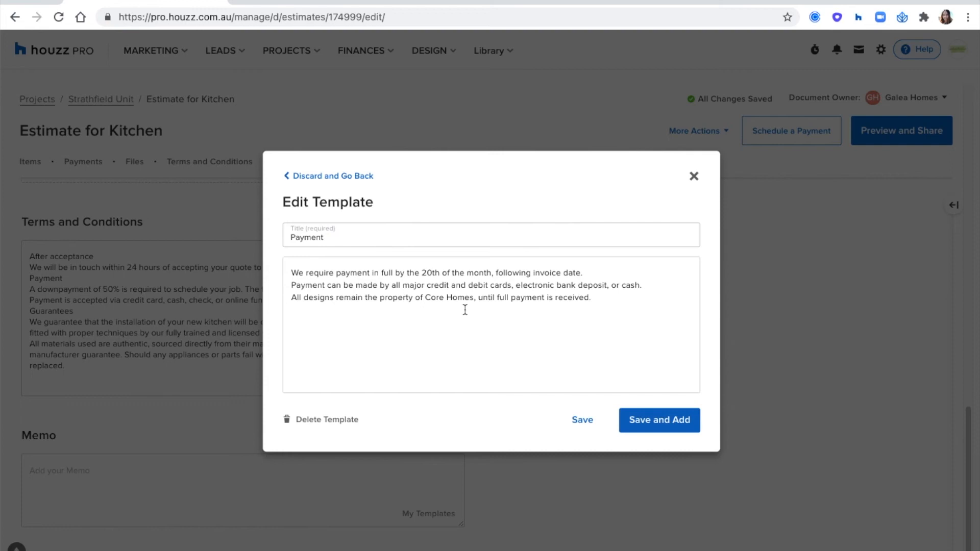
left_click(583, 421)
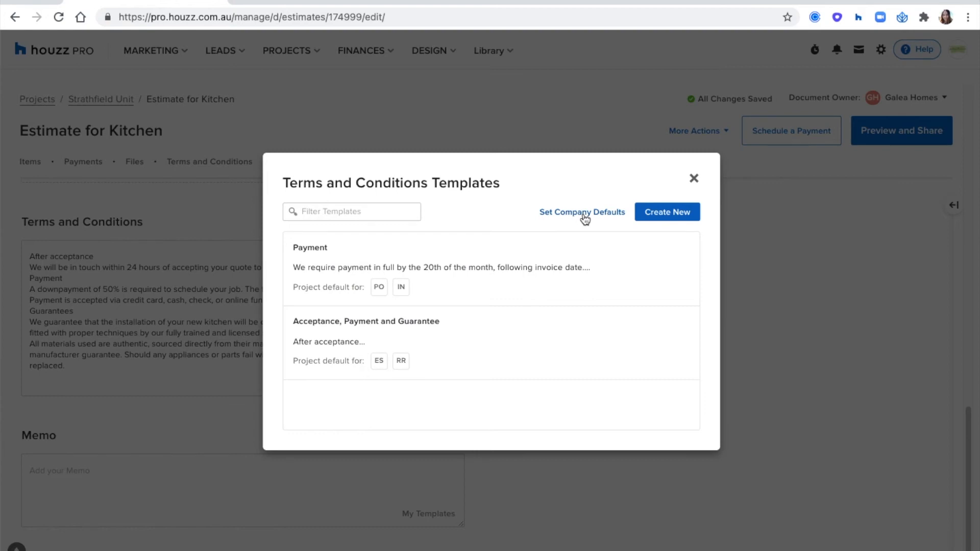
left_click(675, 215)
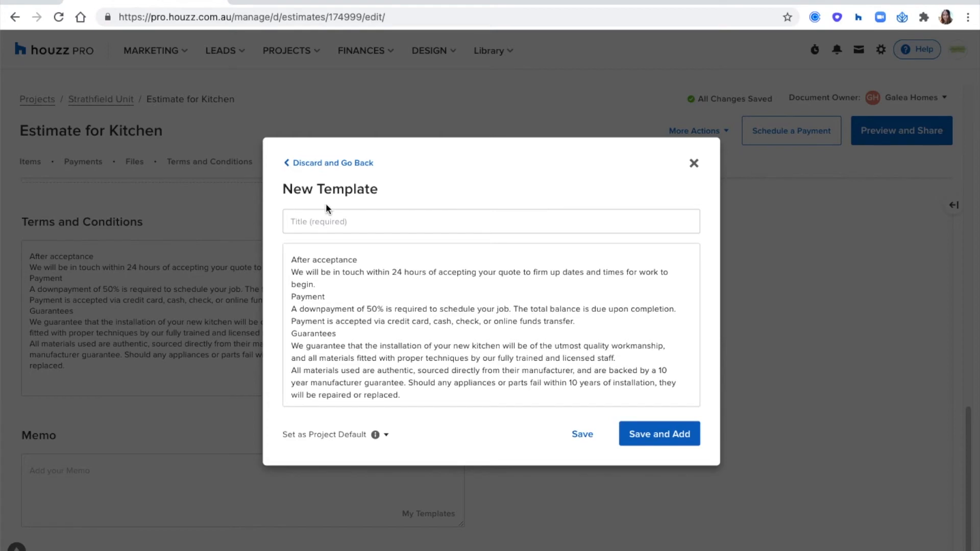
left_click(340, 163)
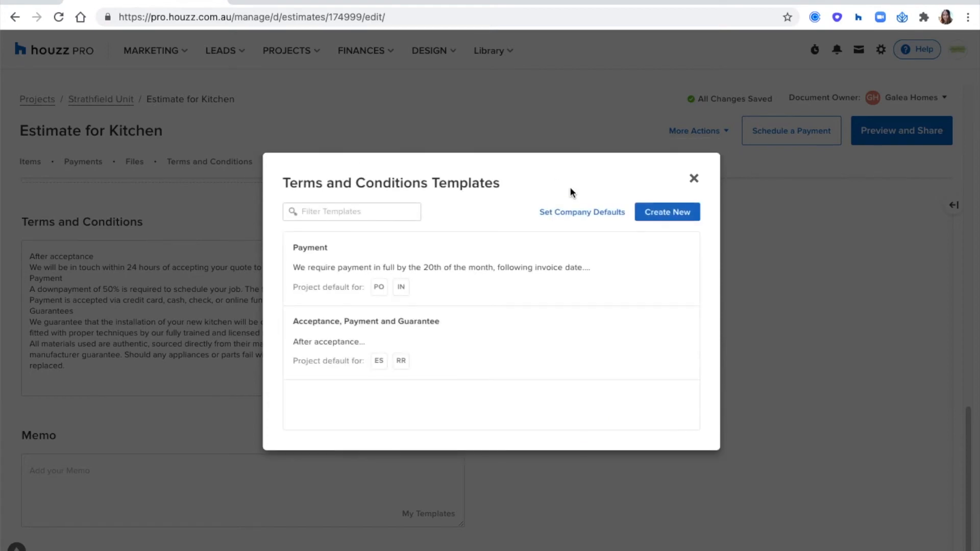
Inspect the company default Terms and Conditions and Memo templates, then close the defaults window
left_click(578, 213)
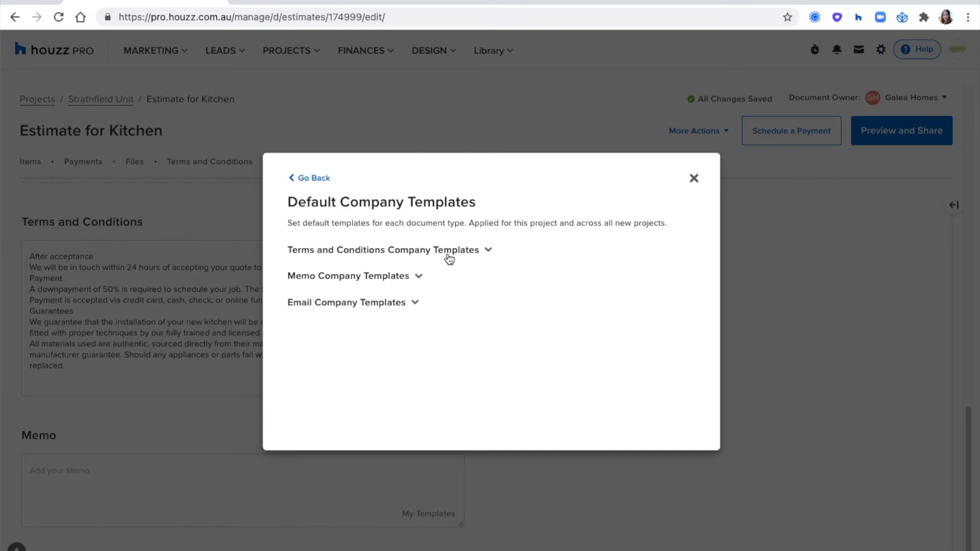
left_click_drag(380, 223, 459, 220)
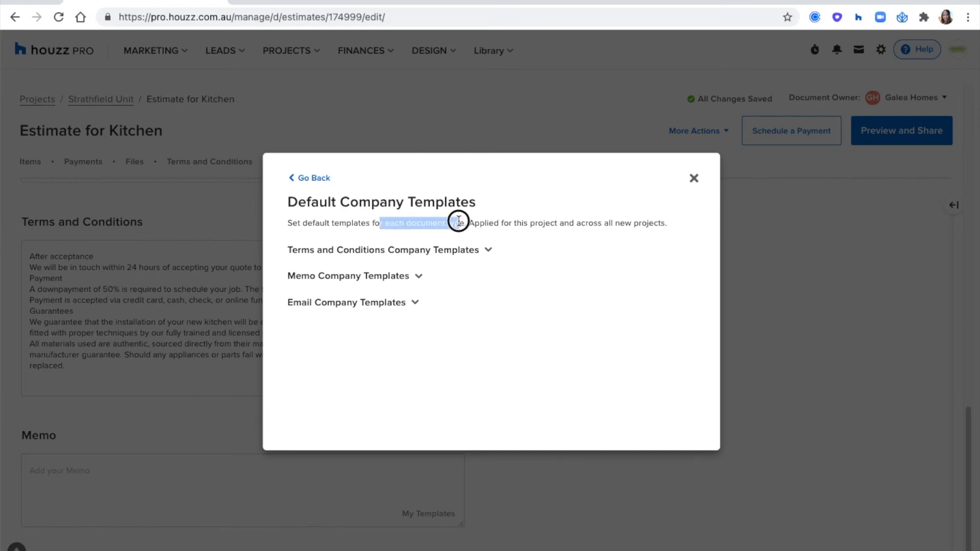
left_click(465, 225)
left_click(457, 251)
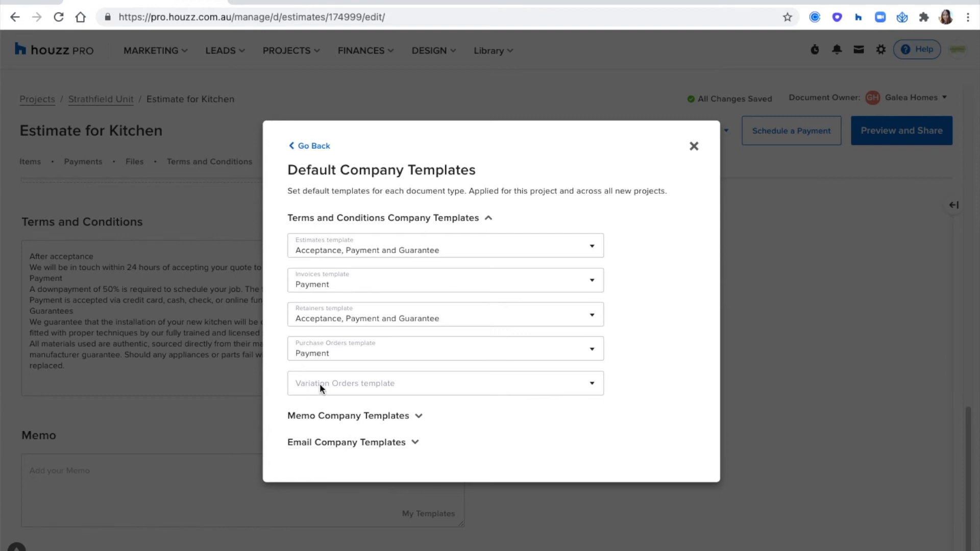
left_click(323, 416)
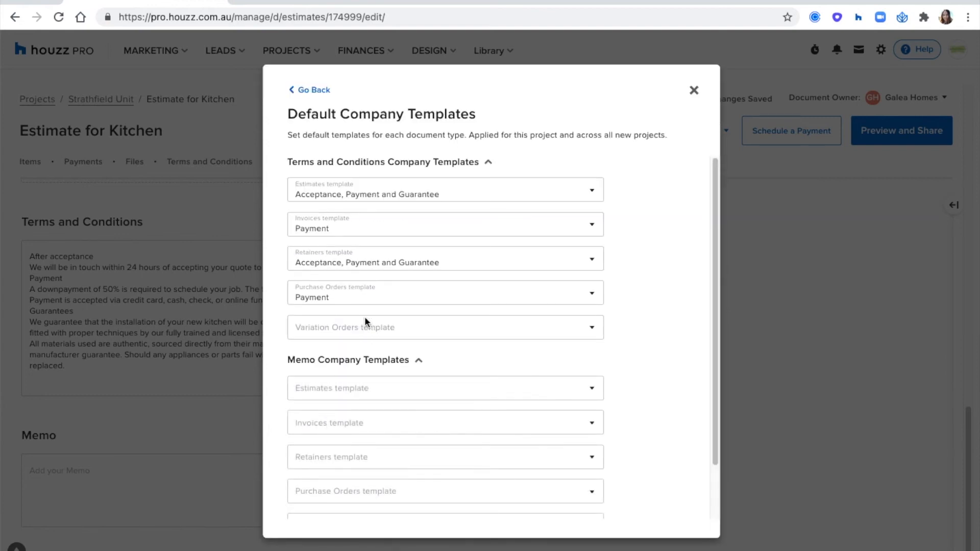
scroll(382, 266, "down", 2)
left_click(359, 331)
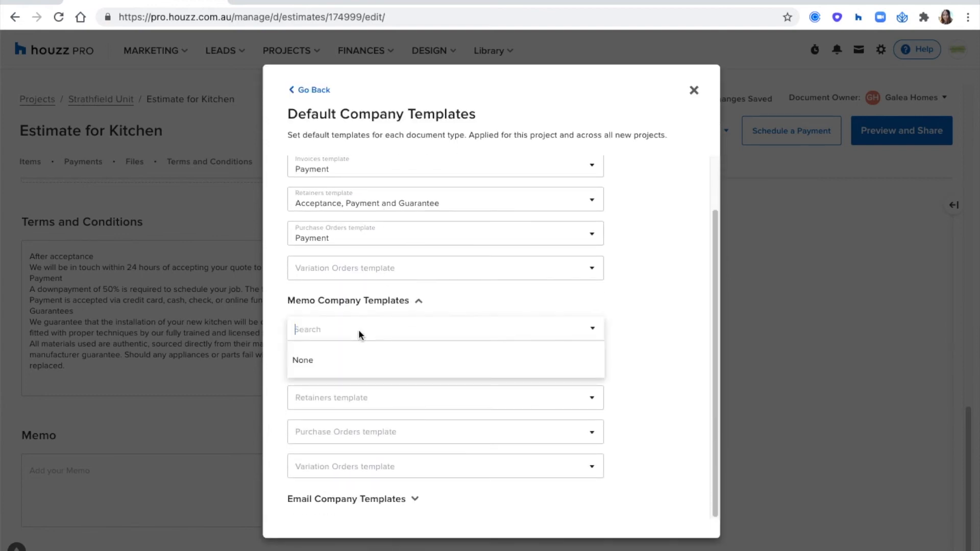
left_click(687, 313)
left_click(695, 90)
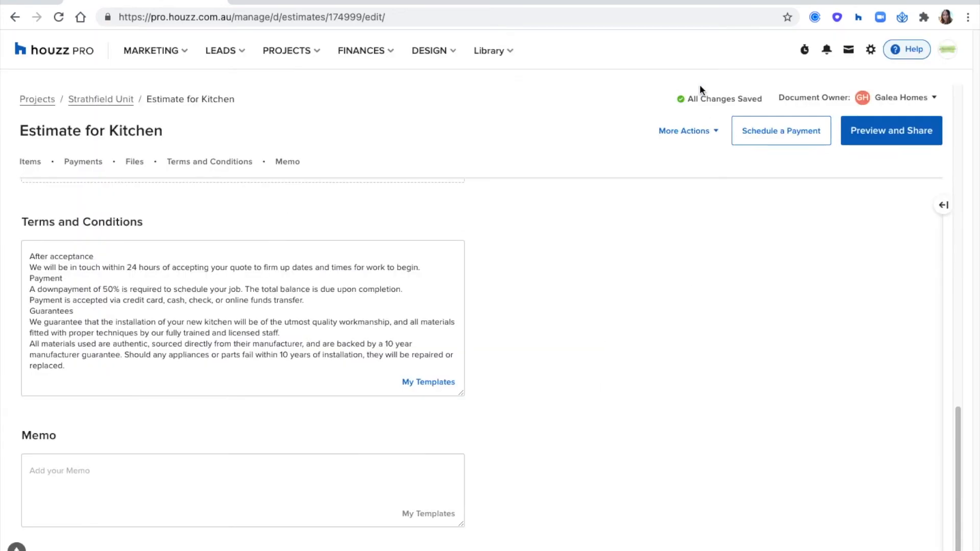
Write 'Bank Details:' with three dash lines in the Memo, fixing the spelling of 'Details'
scroll(694, 344, "up", 1)
scroll(613, 358, "down", 1)
left_click(89, 452)
type("Bank")
key("BackSpace")
key("BackSpace")
type("ank Detials")
key("BackSpace")
key("BackSpace")
key("BackSpace")
key("BackSpace")
type("ials: -")
key("Return")
type("-")
key("Return")
type("-")
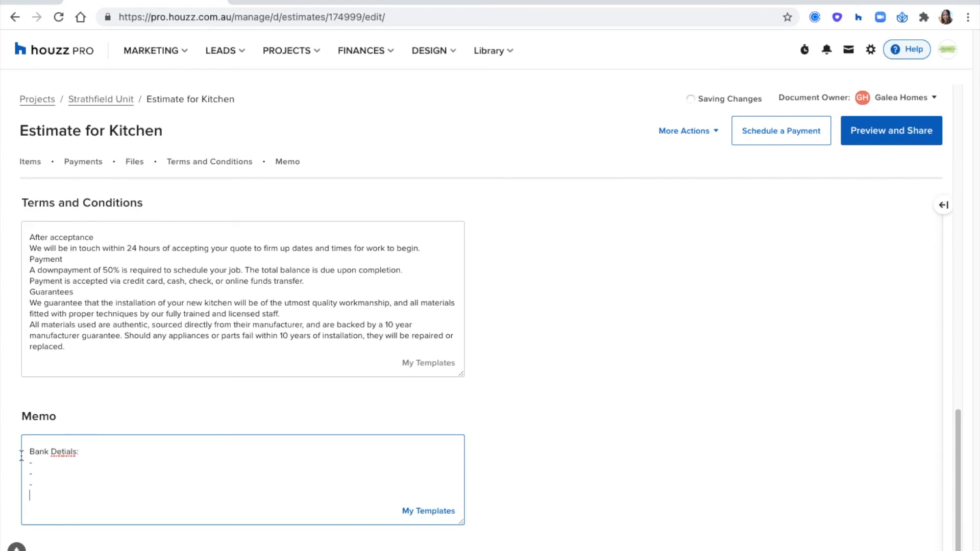
right_click(71, 452)
left_click(102, 295)
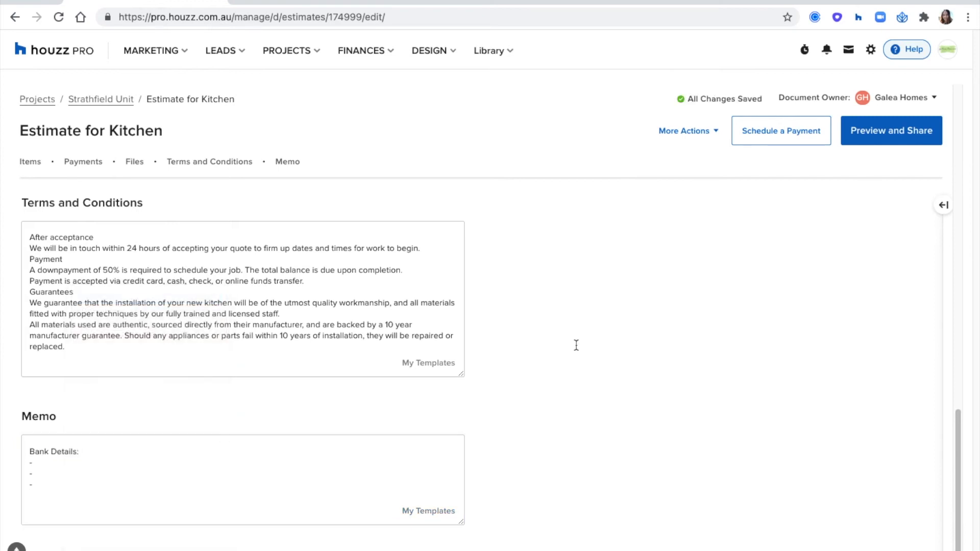
Open the estimate's More Actions menu
scroll(576, 346, "up", 10)
scroll(577, 350, "up", 8)
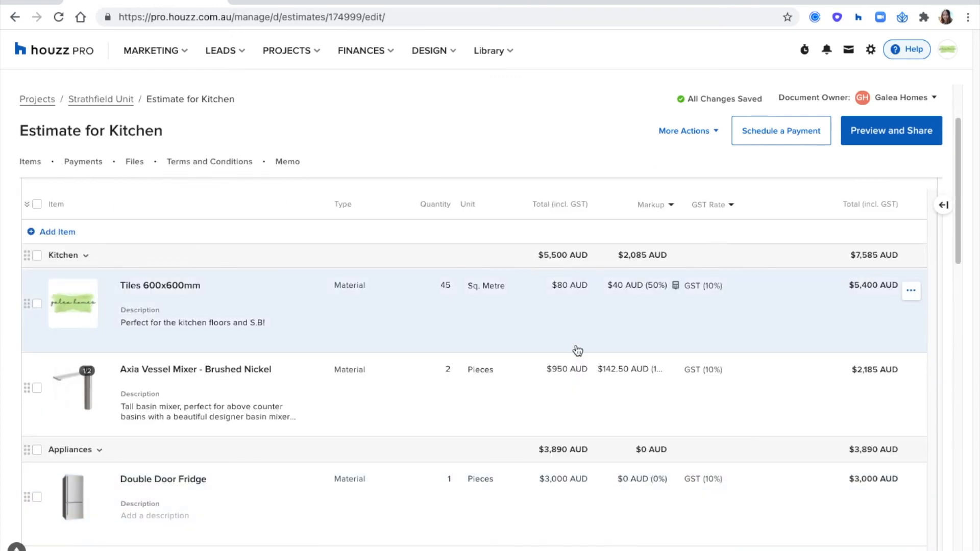
scroll(576, 345, "up", 2)
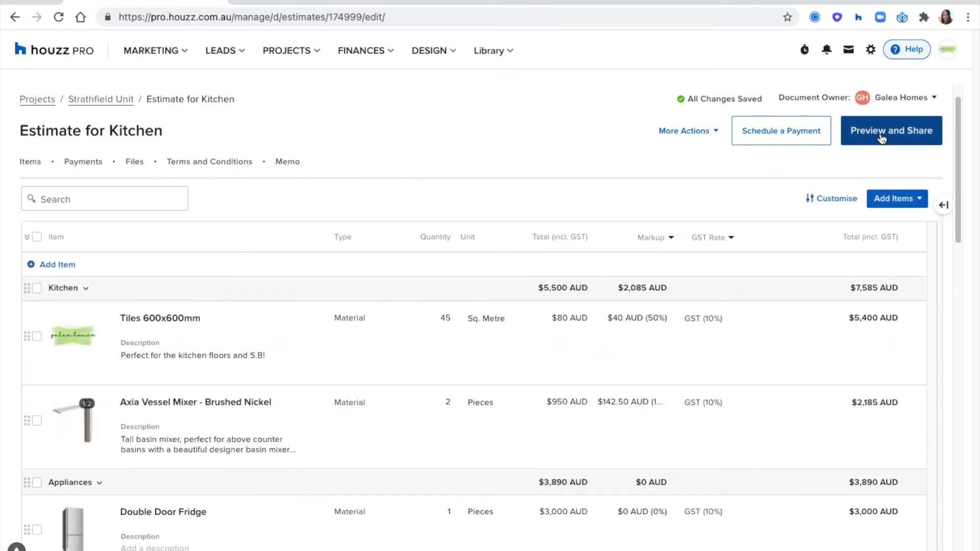
left_click(713, 133)
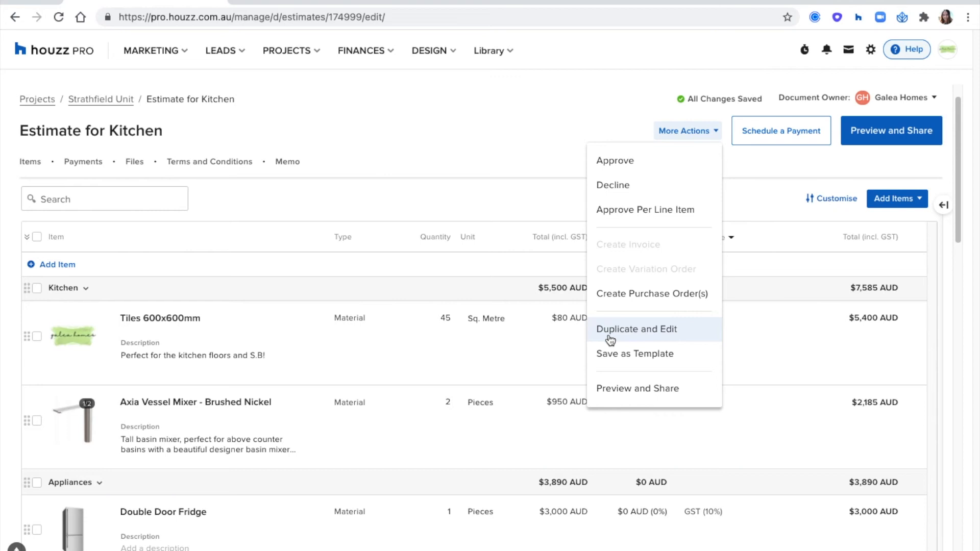
Dismiss More Actions and open the Kitchen estimate's Preview and Share page
left_click(545, 192)
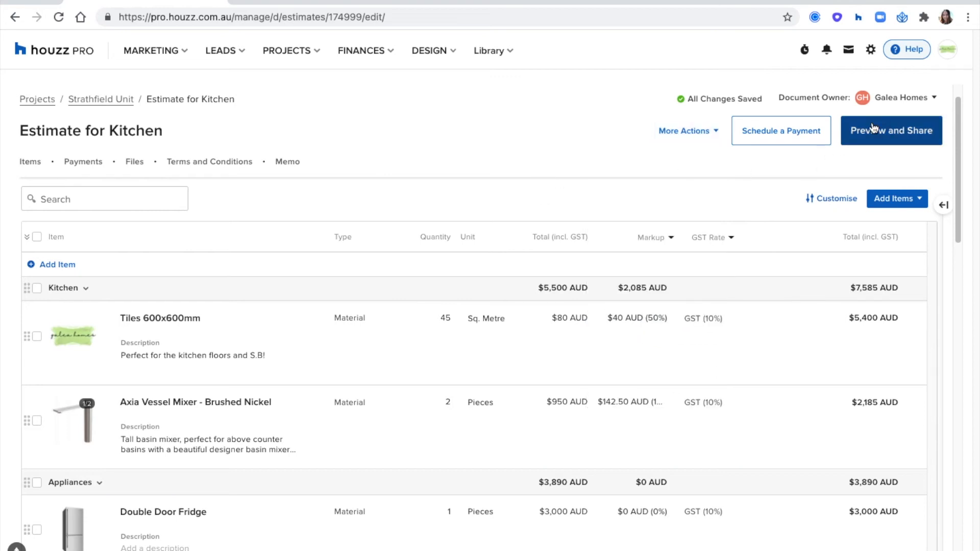
left_click(917, 145)
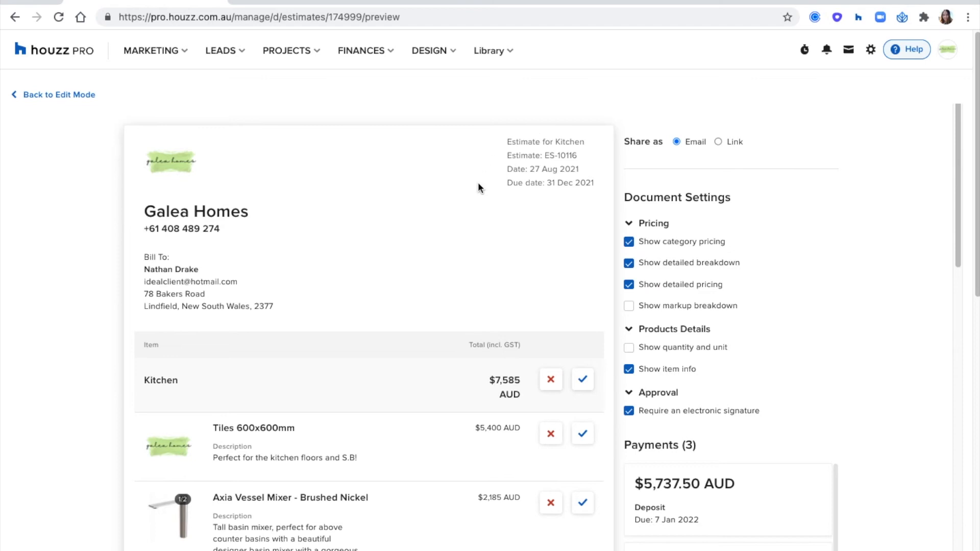
scroll(479, 192, "down", 4)
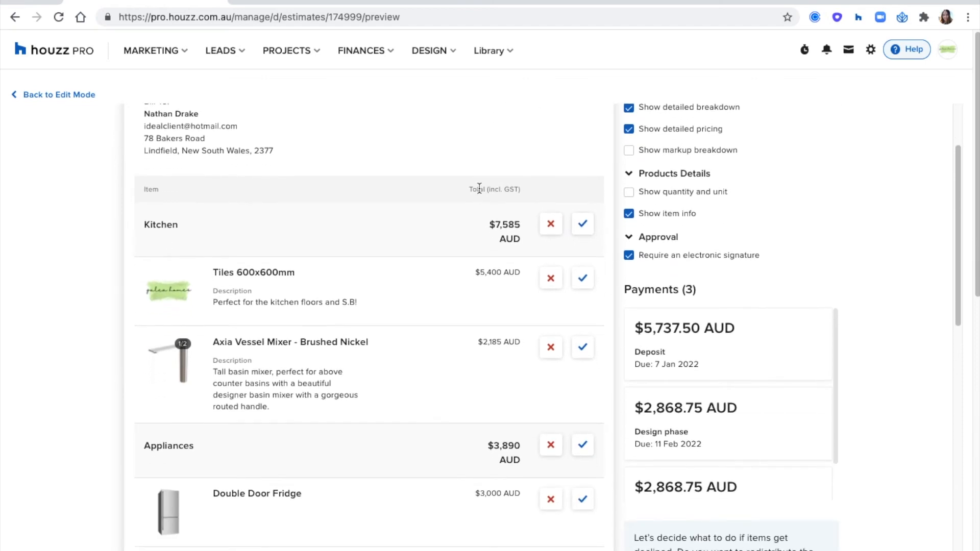
scroll(479, 188, "down", 2)
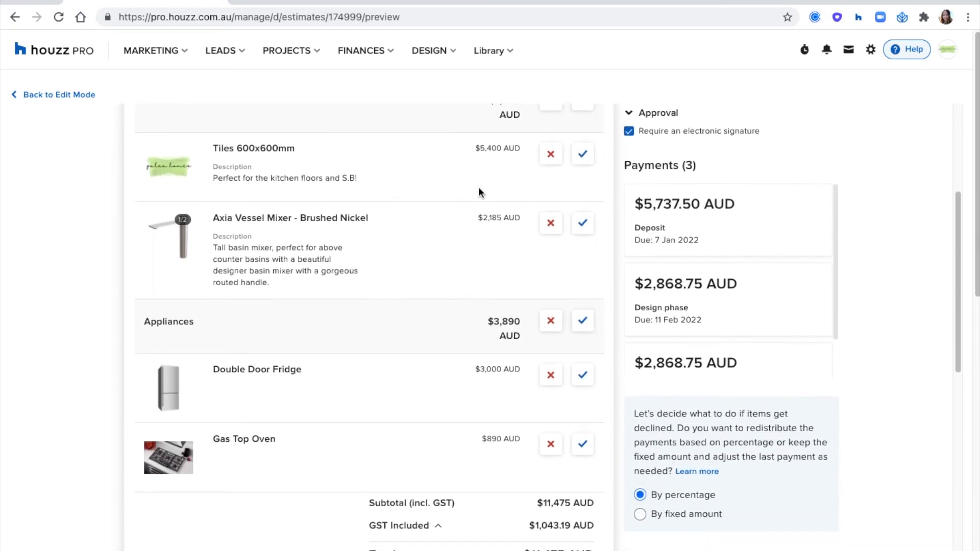
scroll(825, 289, "up", 4)
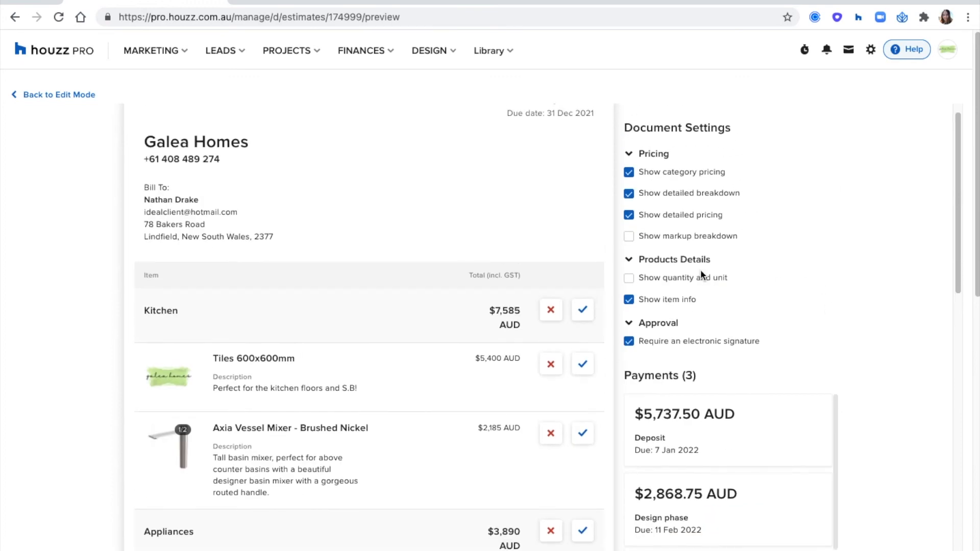
Hide detailed pricing and quantity/unit columns, keeping category totals, item rows and descriptions shown
left_click(631, 302)
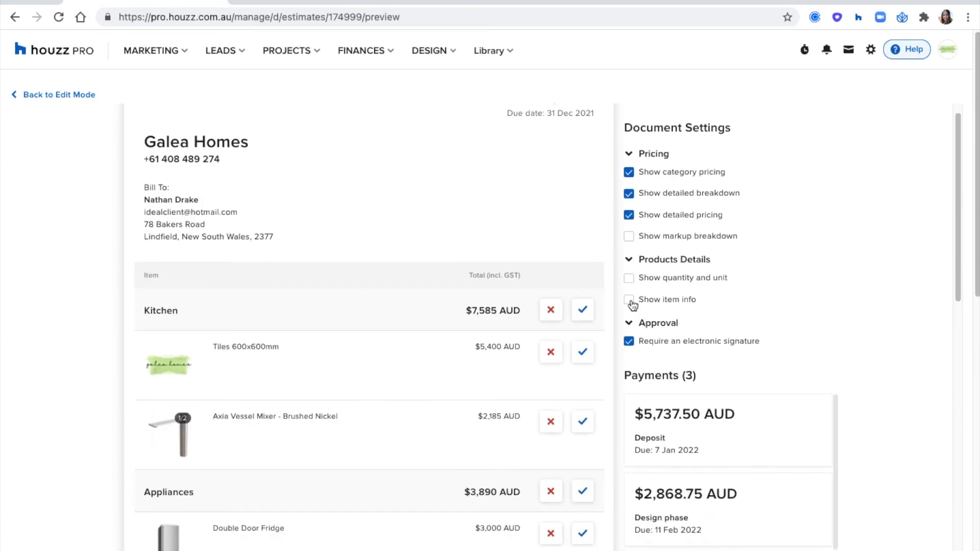
left_click(632, 282)
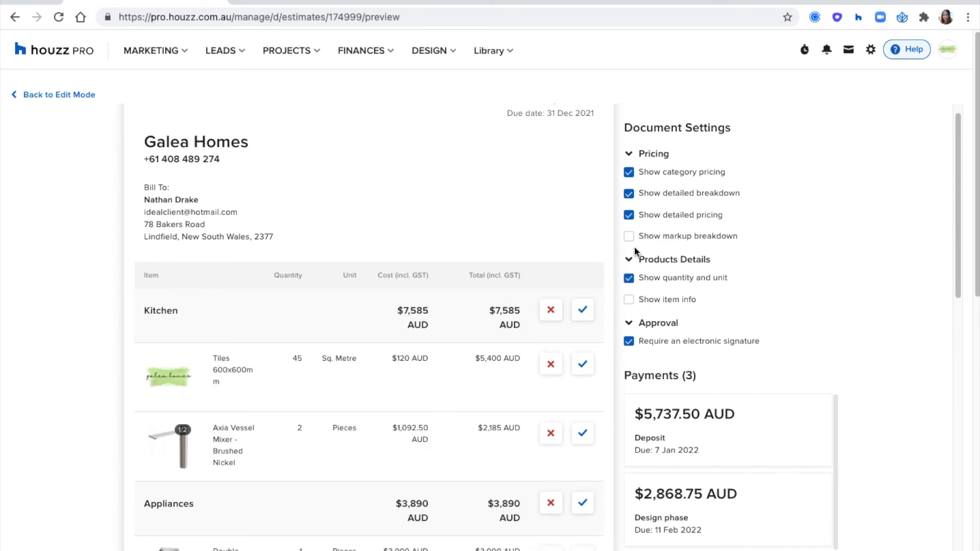
left_click(632, 217)
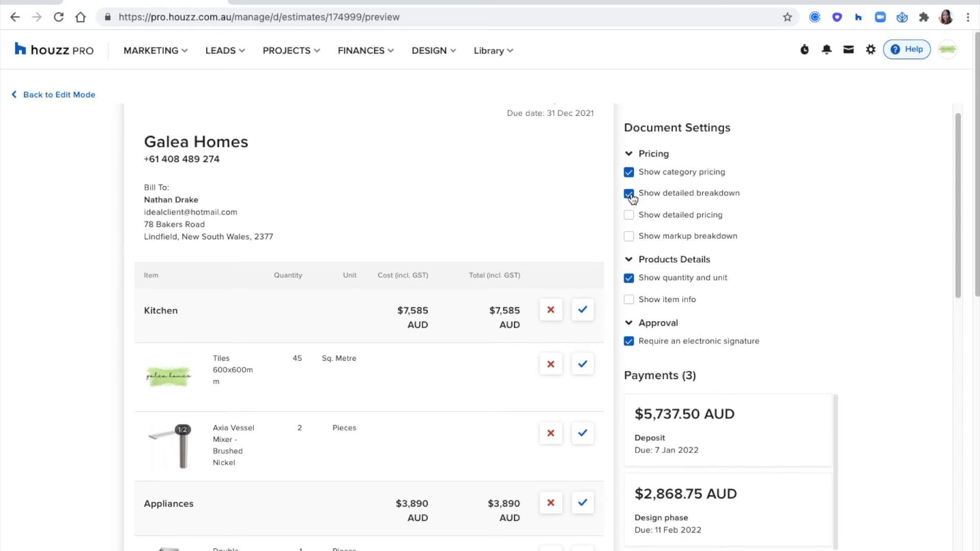
left_click(630, 195)
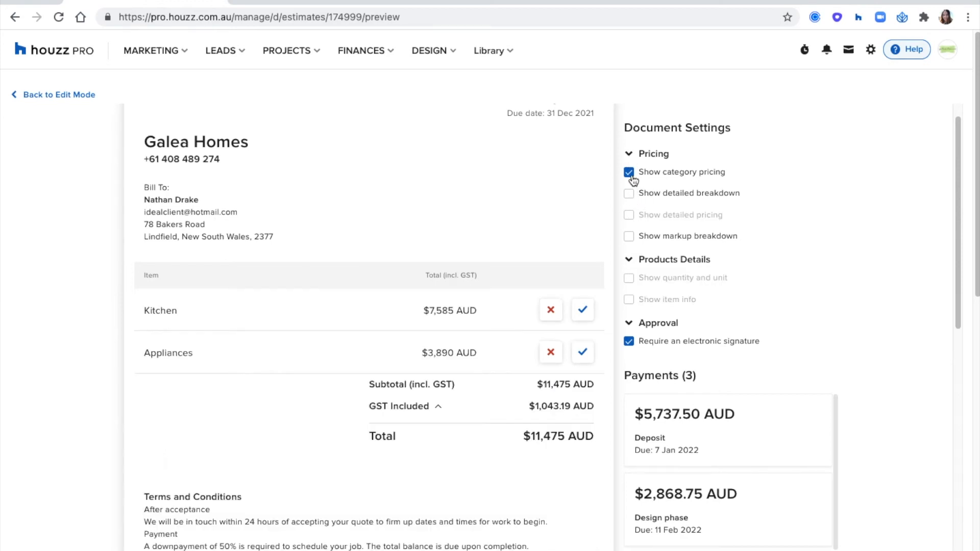
left_click(631, 175)
left_click(631, 175)
left_click(630, 195)
left_click(631, 300)
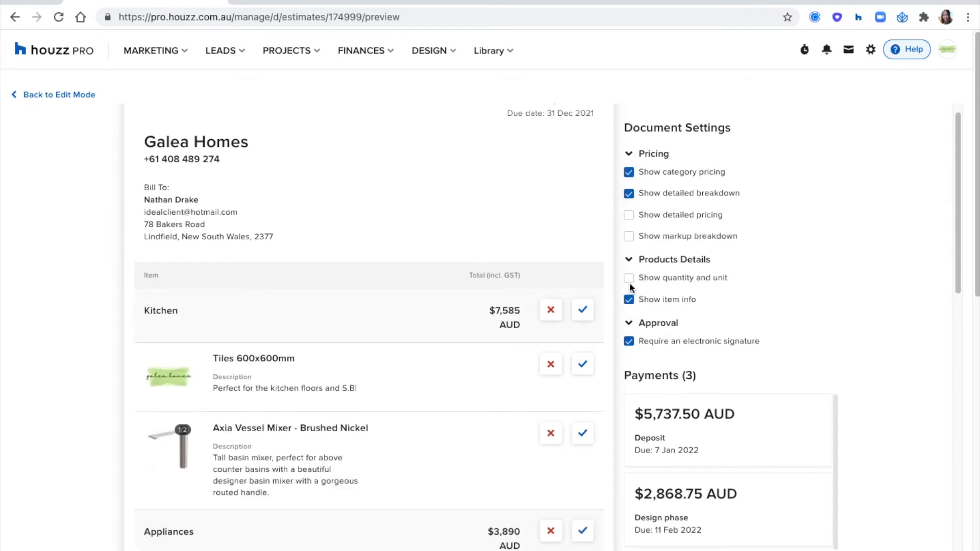
left_click(630, 279)
left_click(630, 280)
scroll(873, 266, "down", 2)
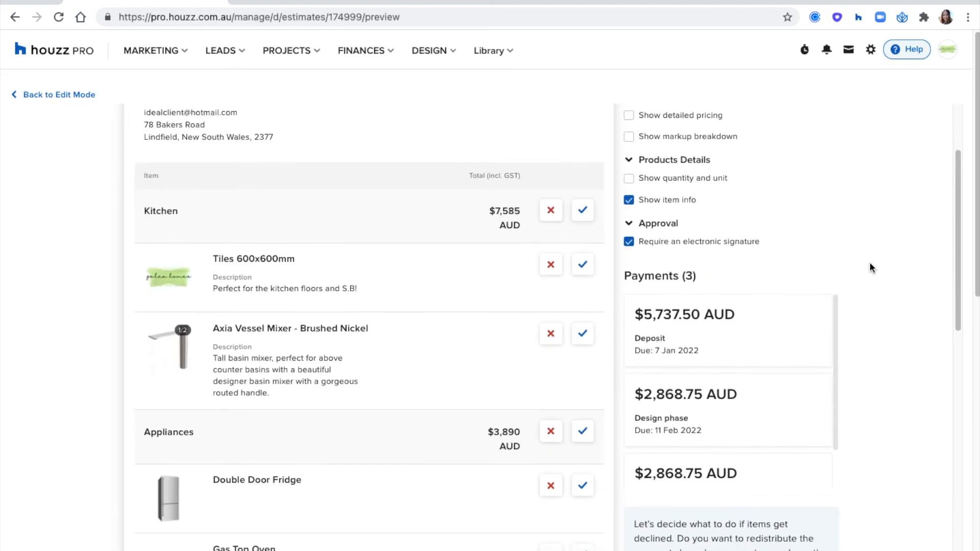
left_click_drag(639, 243, 810, 241)
left_click(811, 240)
scroll(488, 301, "down", 5)
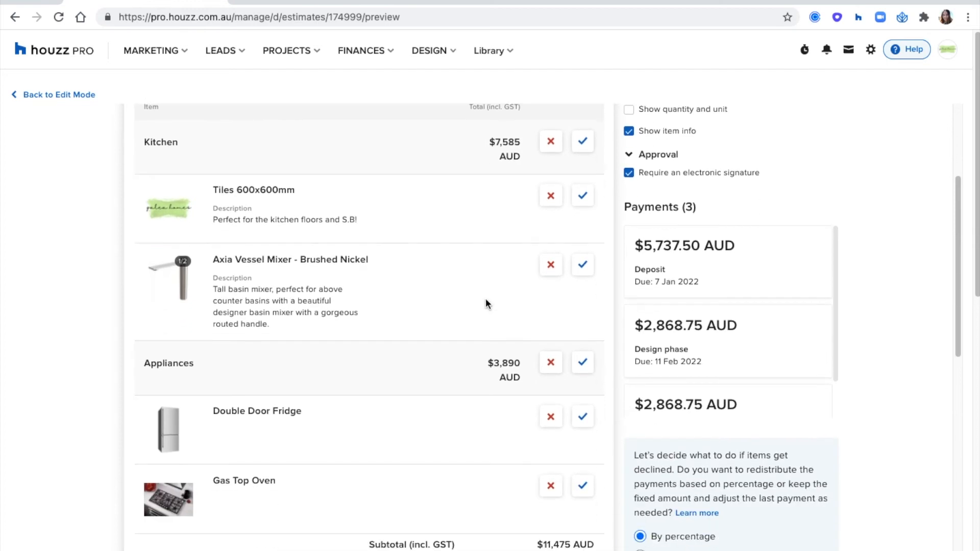
scroll(485, 304, "down", 7)
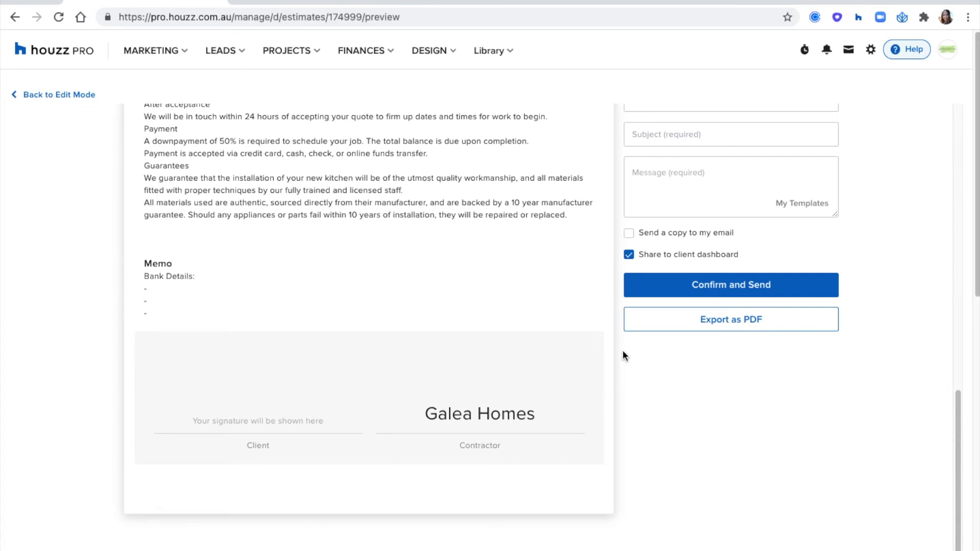
scroll(623, 350, "up", 6)
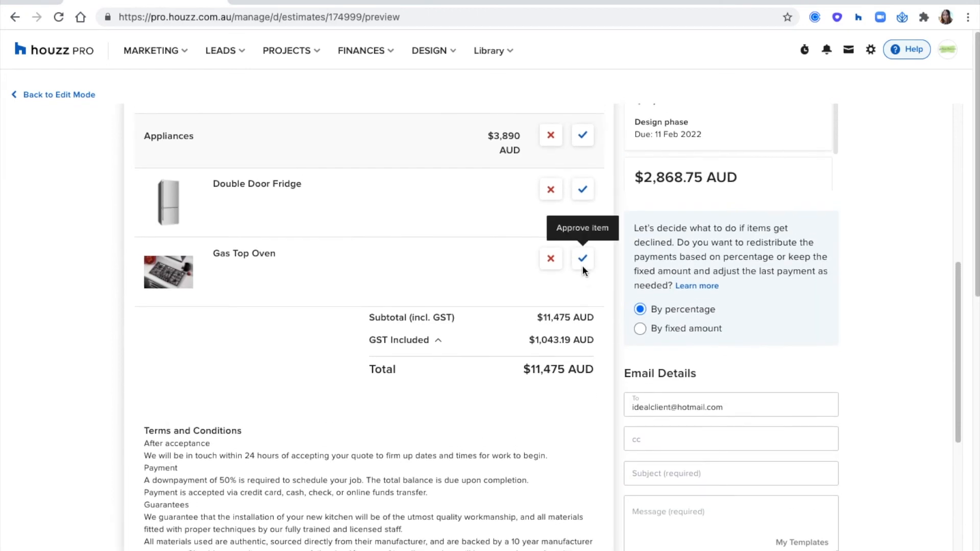
scroll(584, 267, "up", 1)
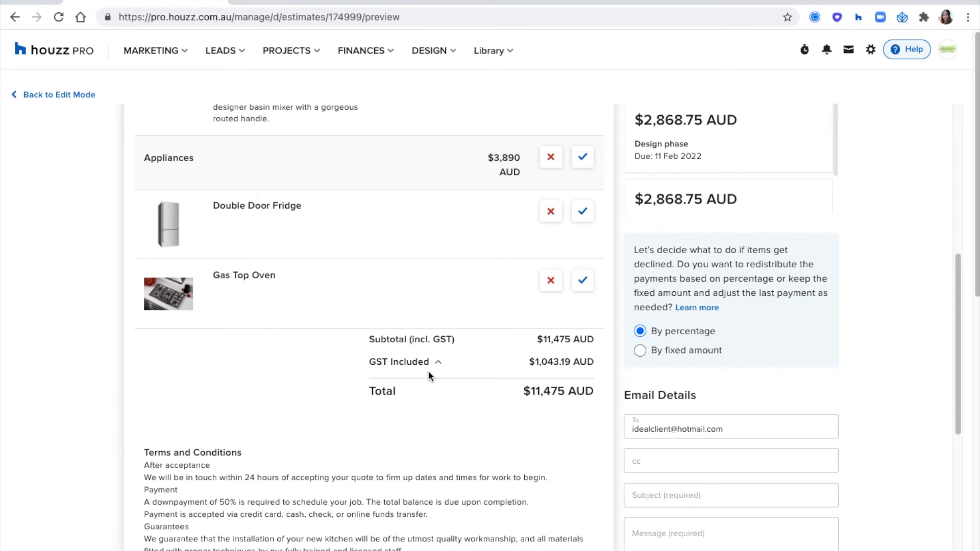
left_click_drag(405, 391, 364, 390)
left_click(415, 406)
scroll(451, 364, "up", 2)
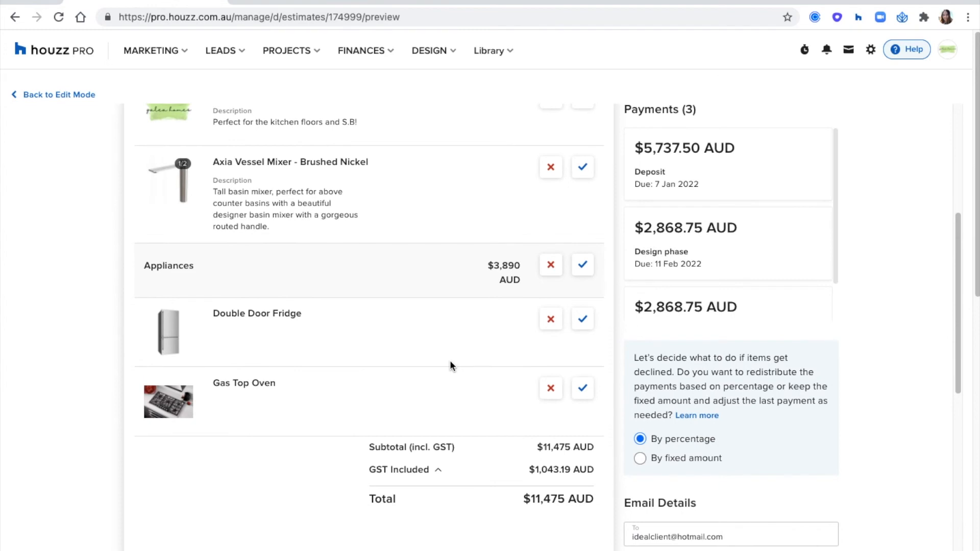
scroll(450, 362, "up", 2)
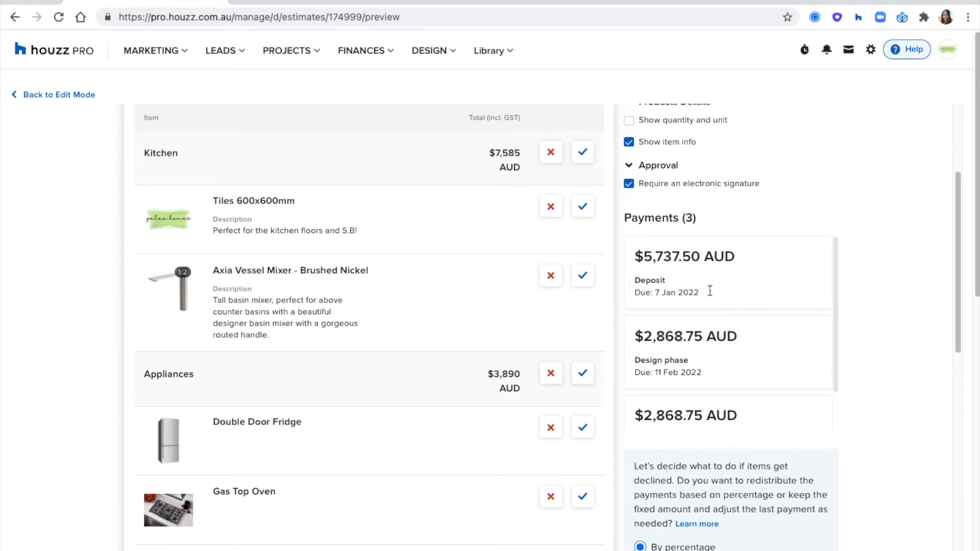
scroll(864, 291, "down", 5)
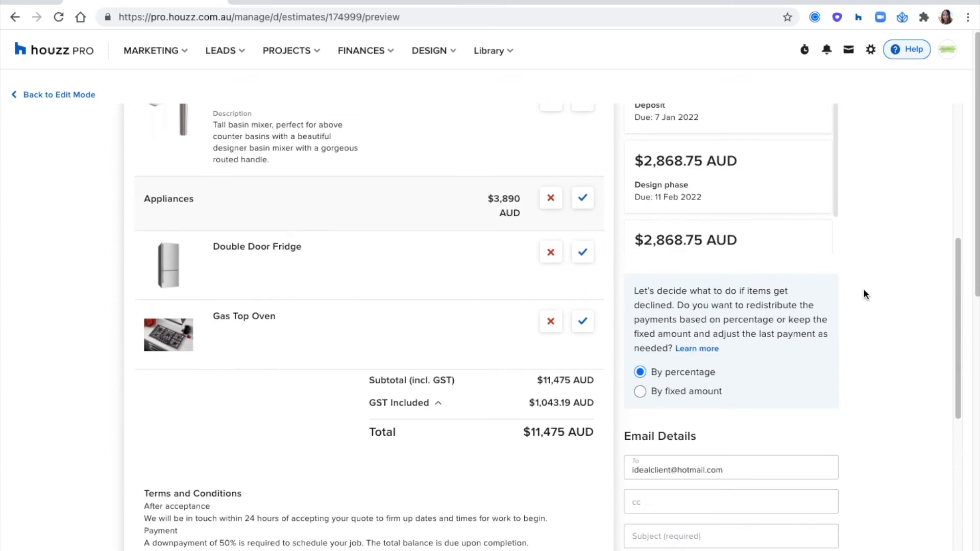
left_click(637, 205)
left_click_drag(636, 205, 673, 263)
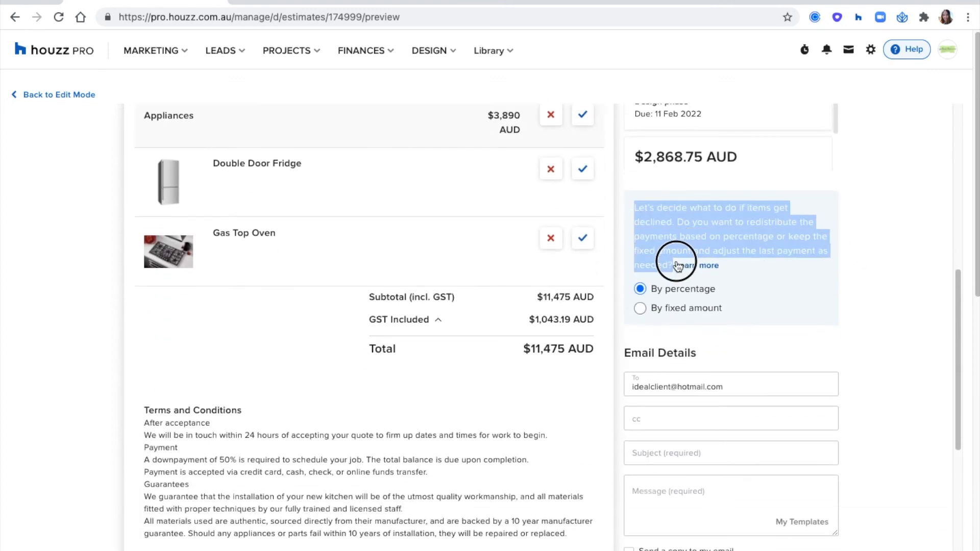
left_click(898, 277)
scroll(605, 272, "up", 2)
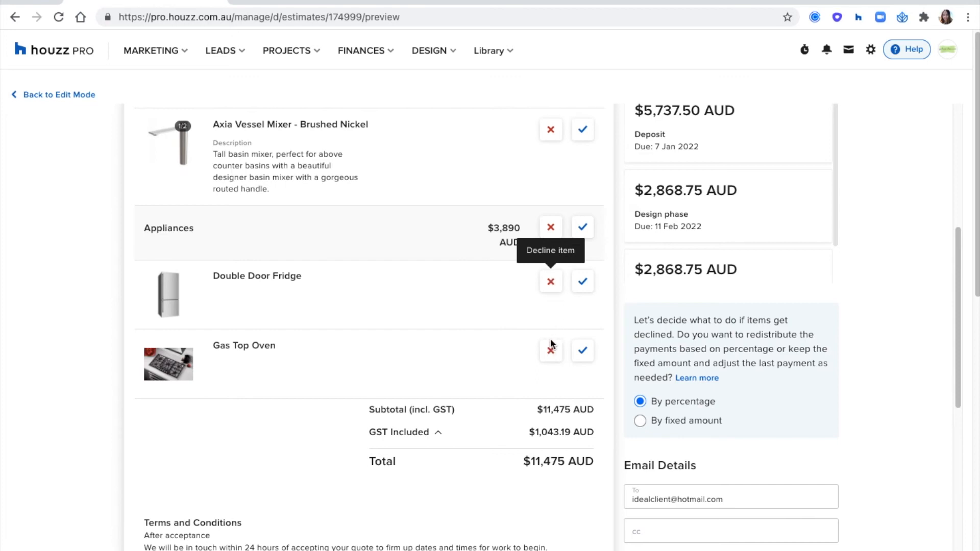
left_click_drag(494, 228, 522, 231)
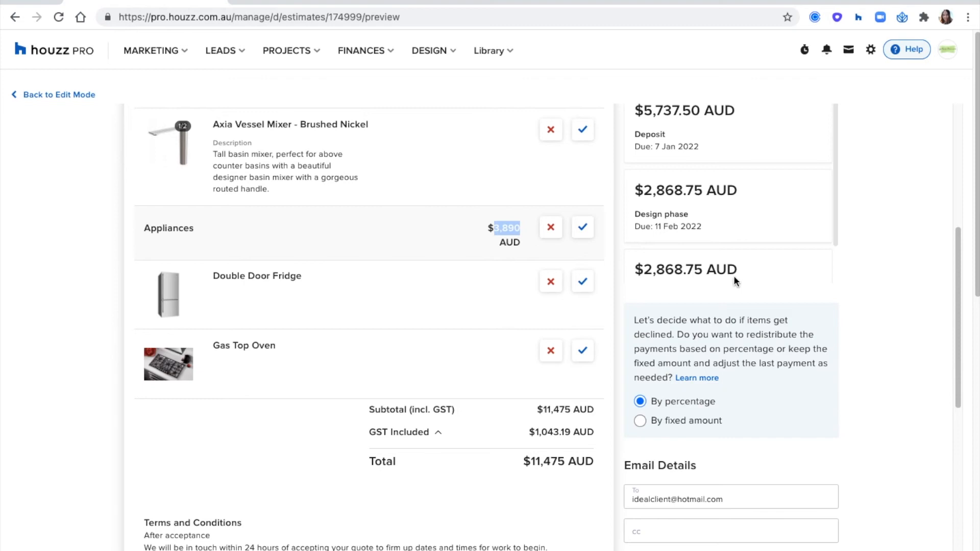
scroll(736, 281, "up", 2)
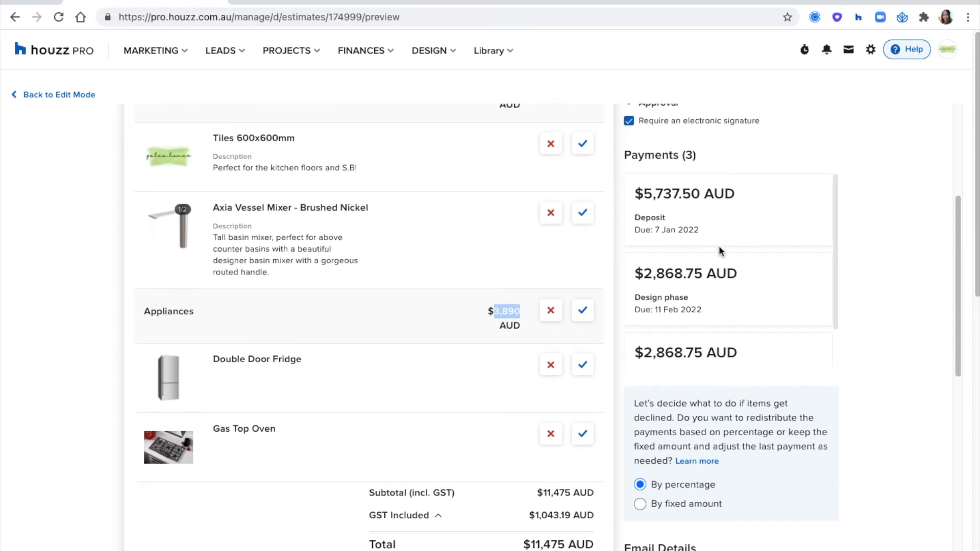
Leave 'Send a copy to my email' unchecked and return to editing the Kitchen estimate
left_click(894, 223)
scroll(888, 223, "down", 7)
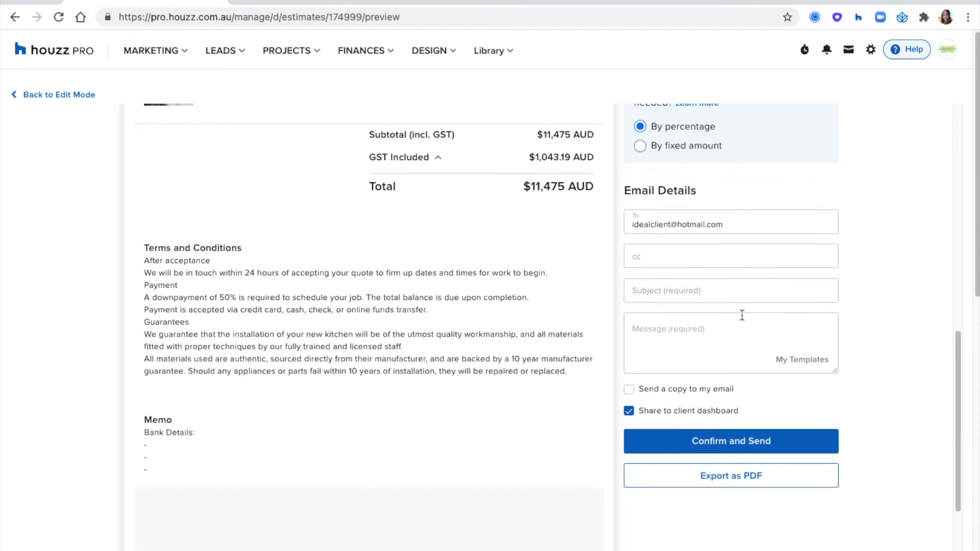
scroll(743, 313, "down", 1)
left_click(701, 325)
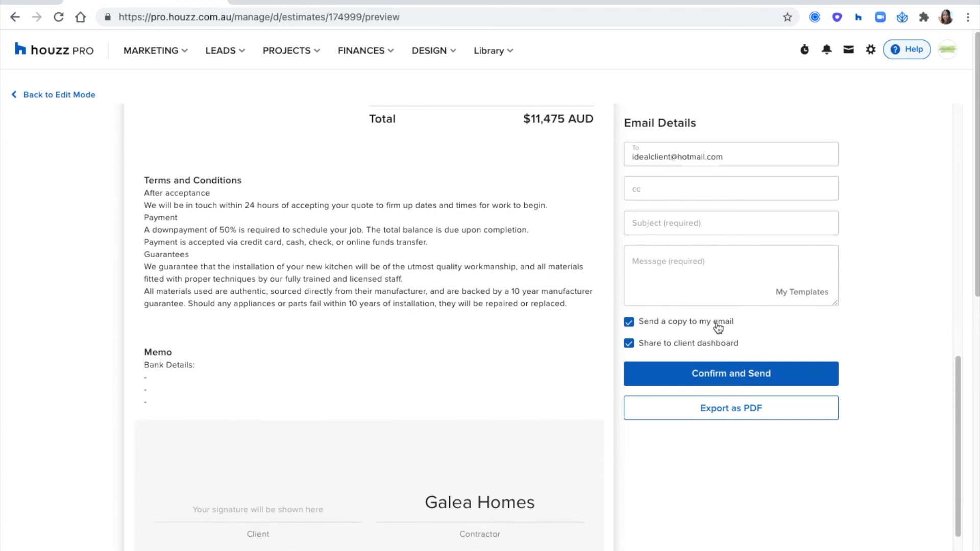
left_click(718, 326)
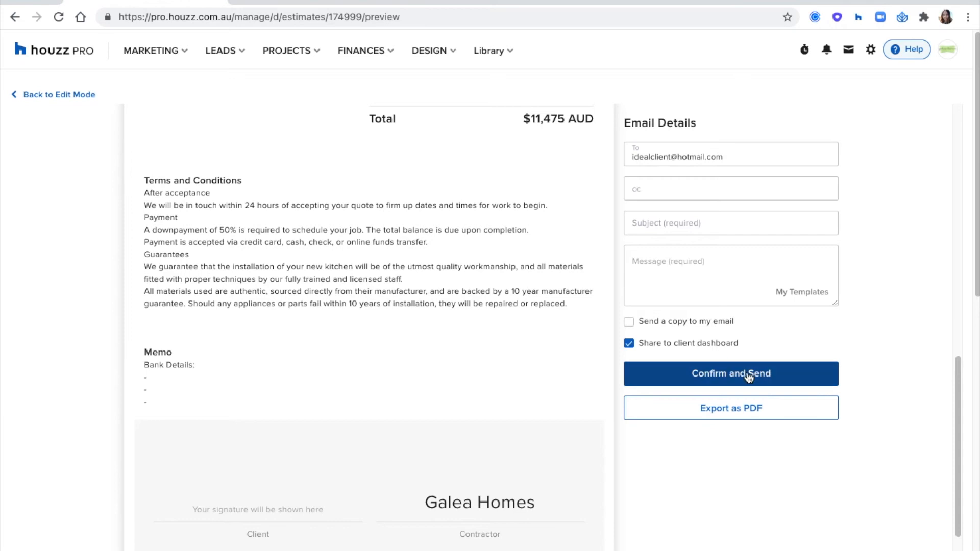
scroll(375, 237, "down", 1)
scroll(375, 237, "up", 8)
left_click(83, 95)
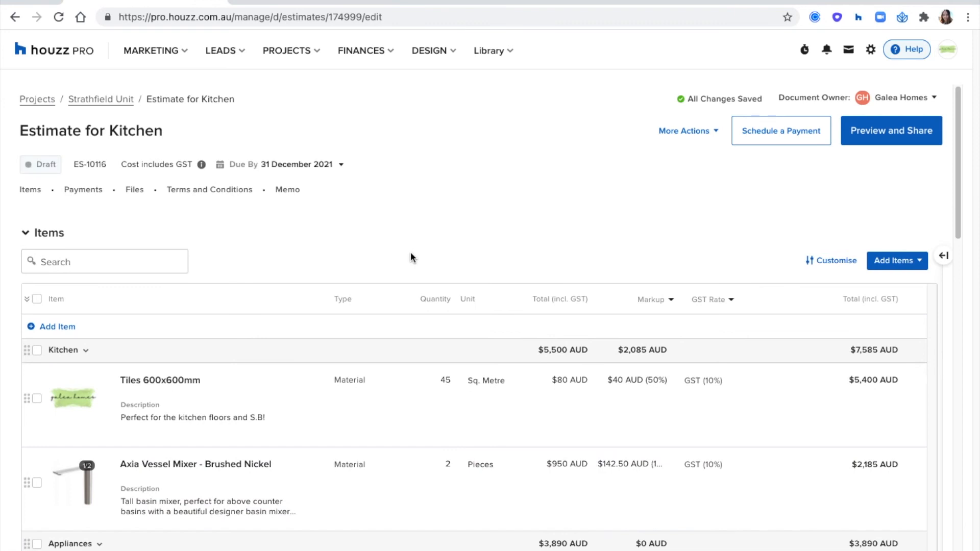
Approve Tiles, Double Door Fridge and Gas Top Oven, decline Axia Vessel Mixer, and save
left_click(685, 132)
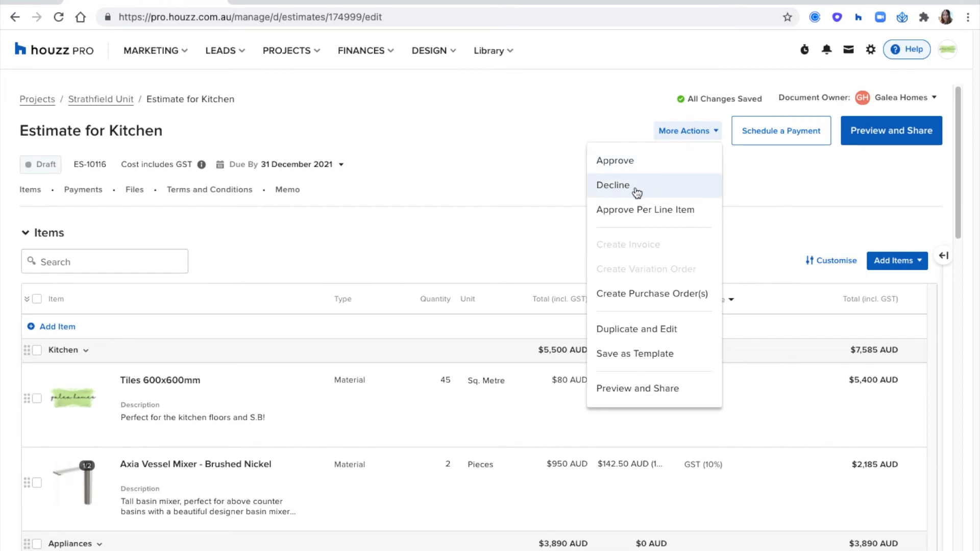
left_click(638, 205)
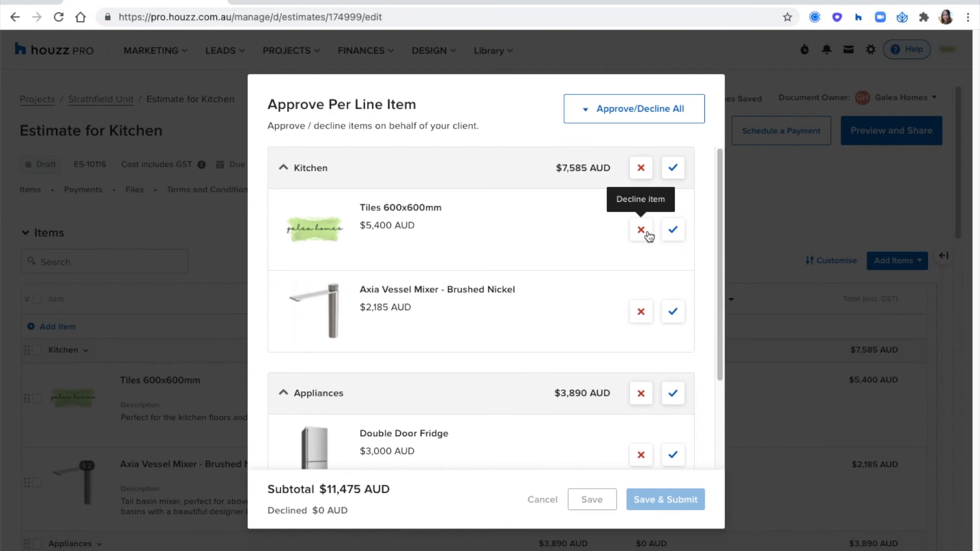
left_click(746, 230)
left_click(696, 131)
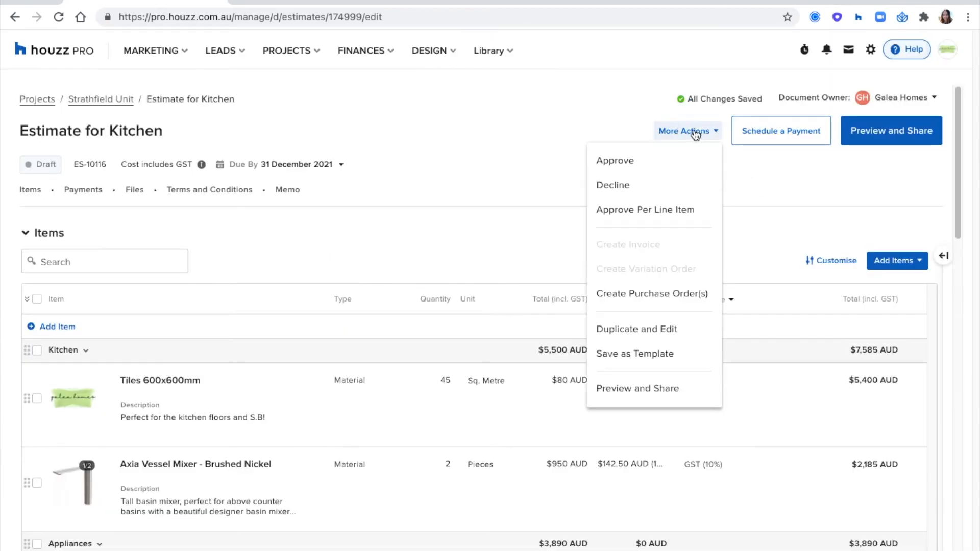
left_click(630, 213)
left_click(673, 230)
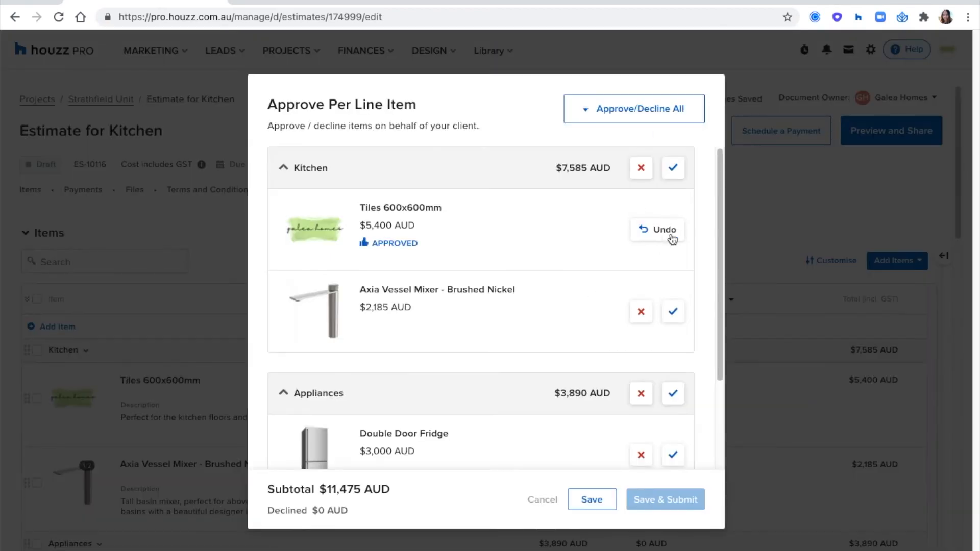
left_click(641, 312)
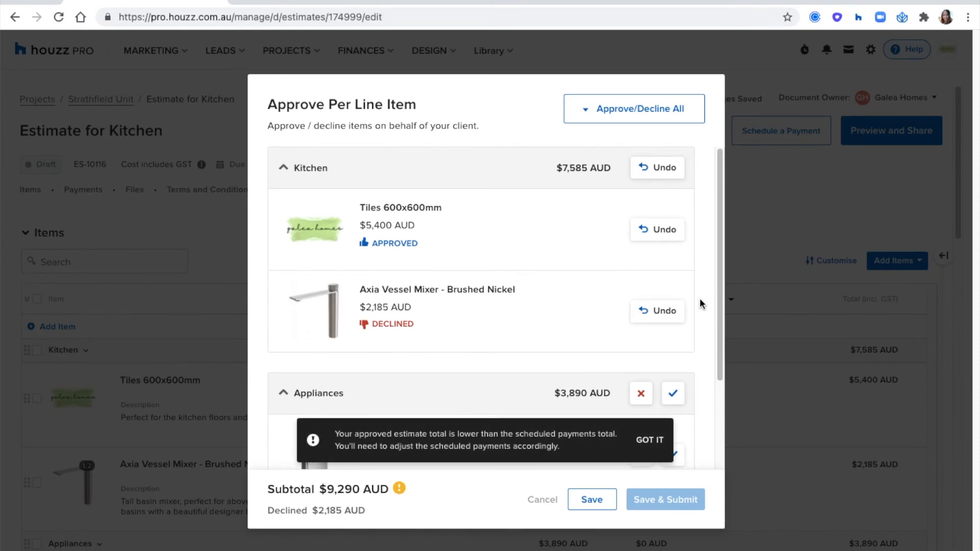
scroll(701, 304, "down", 3)
left_click(673, 336)
left_click(677, 412)
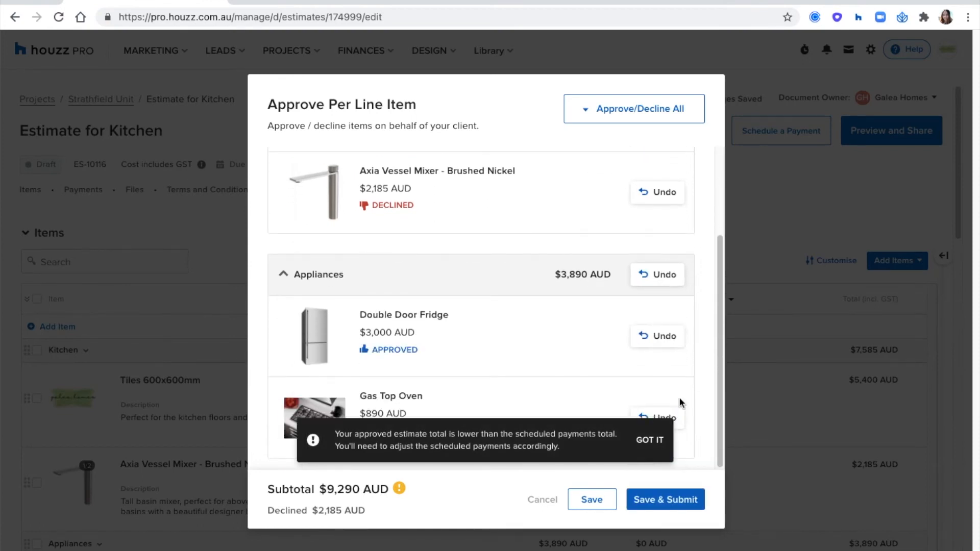
left_click(592, 500)
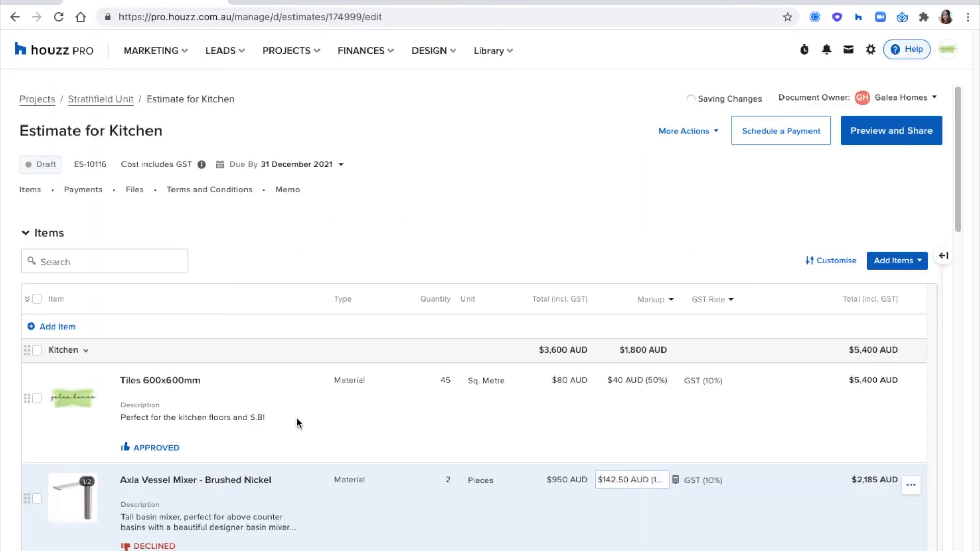
Change the Axia Vessel Mixer to approved and save and submit all approvals
left_click(687, 136)
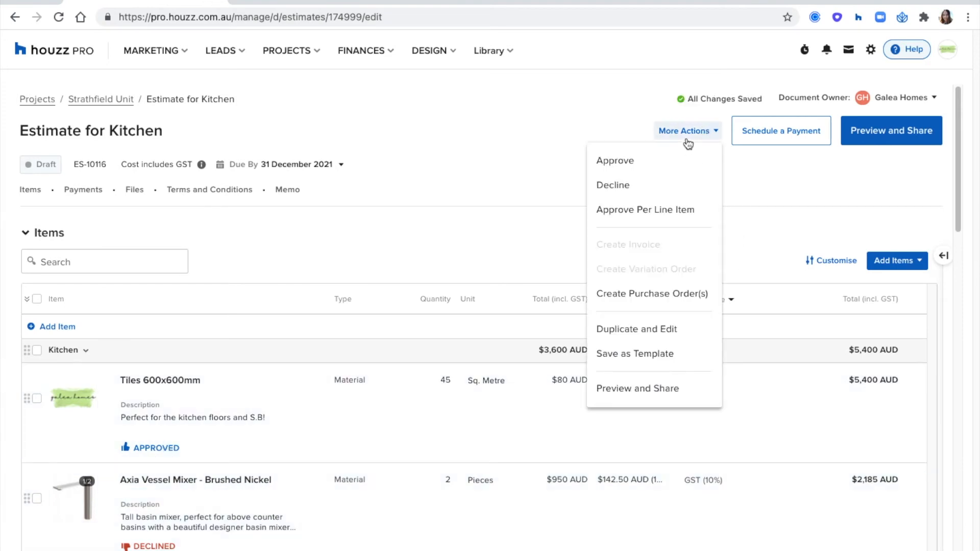
left_click(667, 213)
scroll(660, 208, "down", 2)
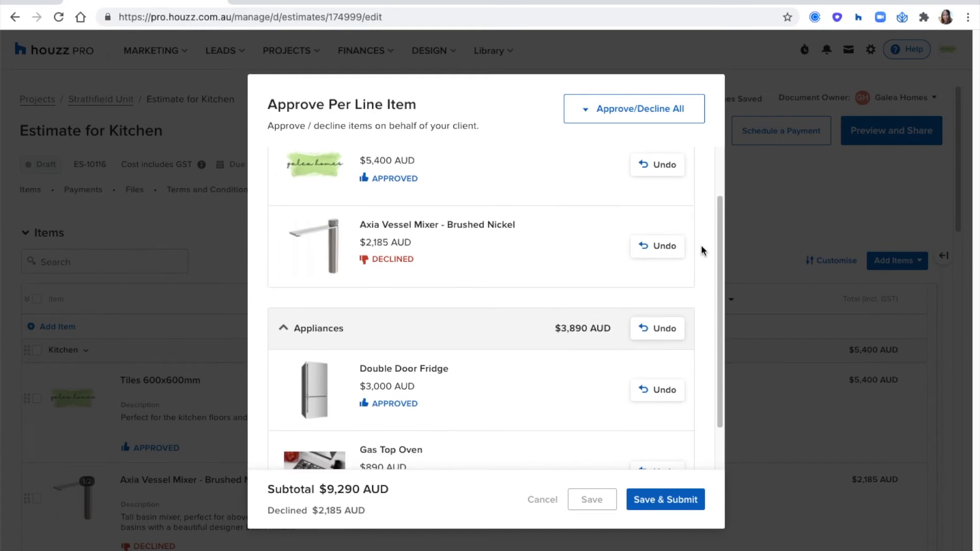
left_click(674, 250)
left_click(673, 248)
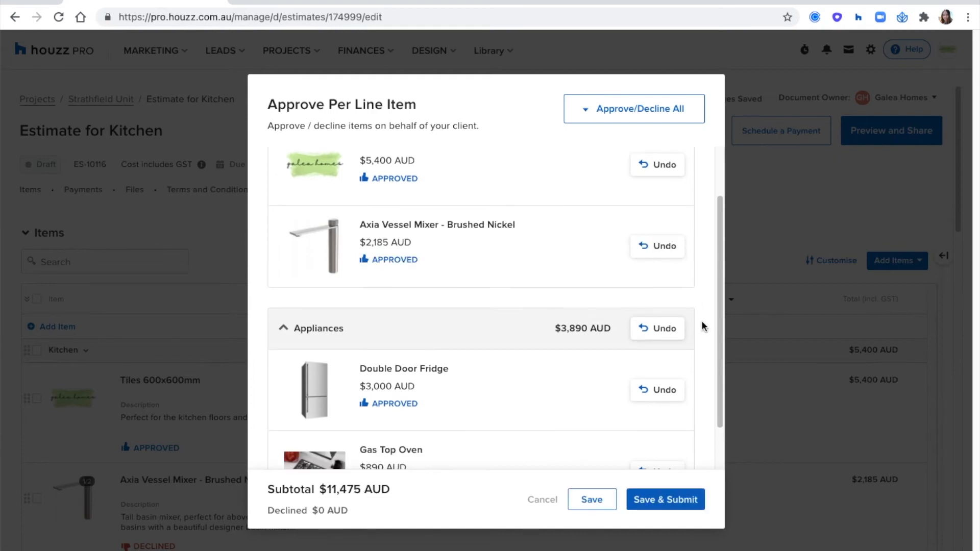
scroll(700, 325, "down", 1)
left_click(664, 500)
scroll(548, 390, "down", 3)
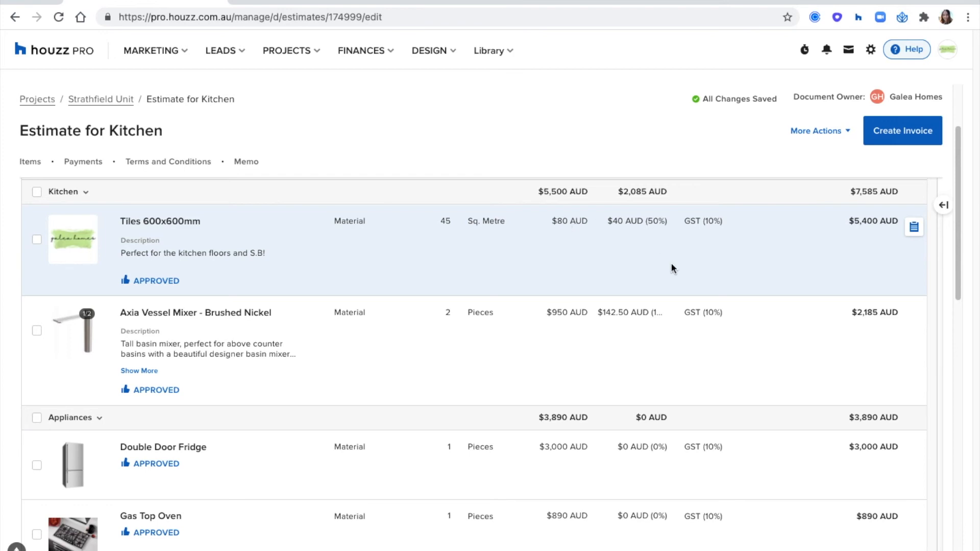
Select all line items in the Kitchen estimate's Items table
scroll(671, 262, "down", 2)
scroll(681, 304, "up", 4)
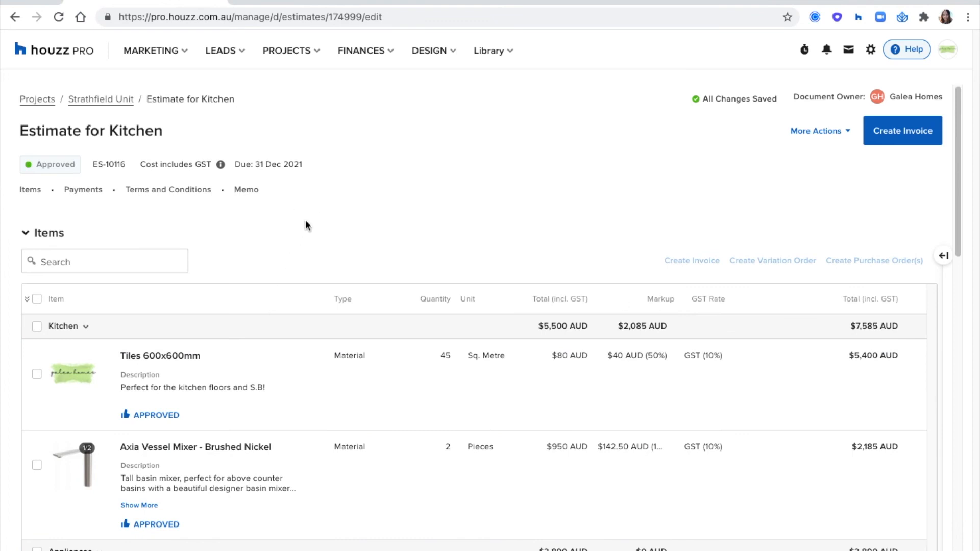
left_click(37, 300)
scroll(374, 253, "down", 4)
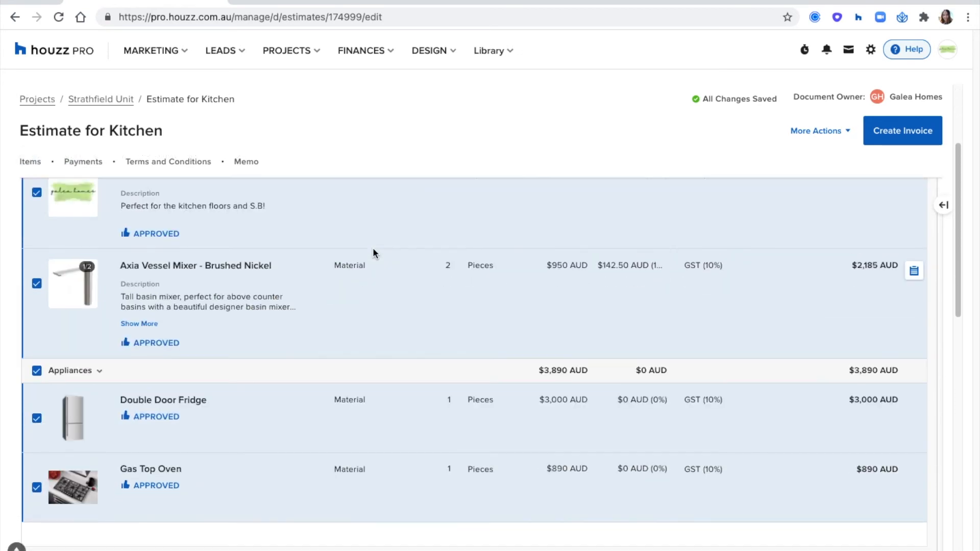
scroll(373, 253, "up", 3)
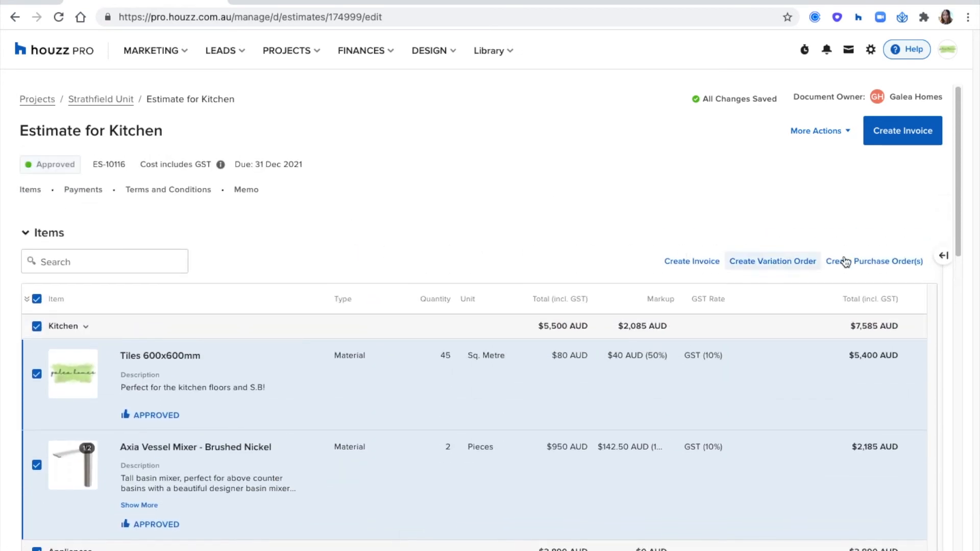
Create per-vendor purchase orders, assigning the Axia Vessel Mixer to Old English Tapware
left_click(873, 263)
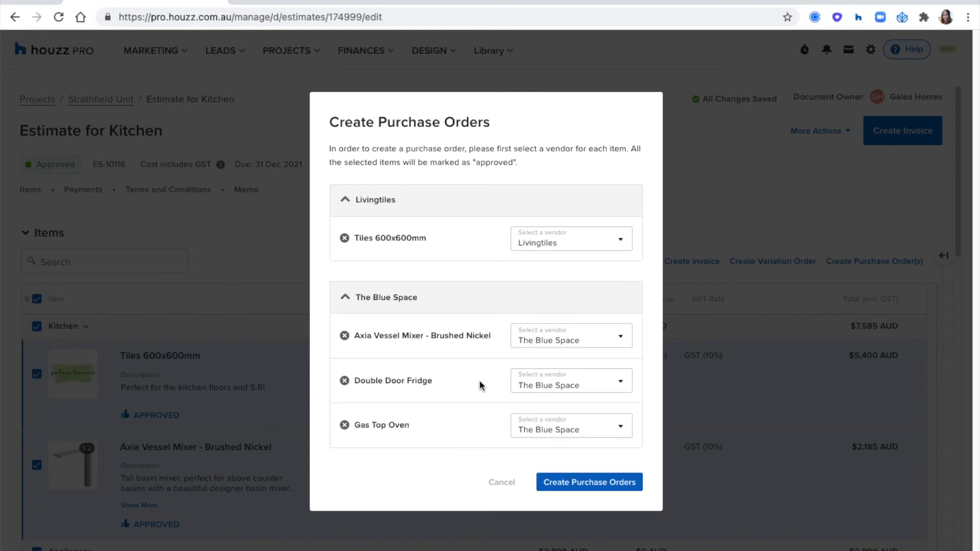
left_click(559, 342)
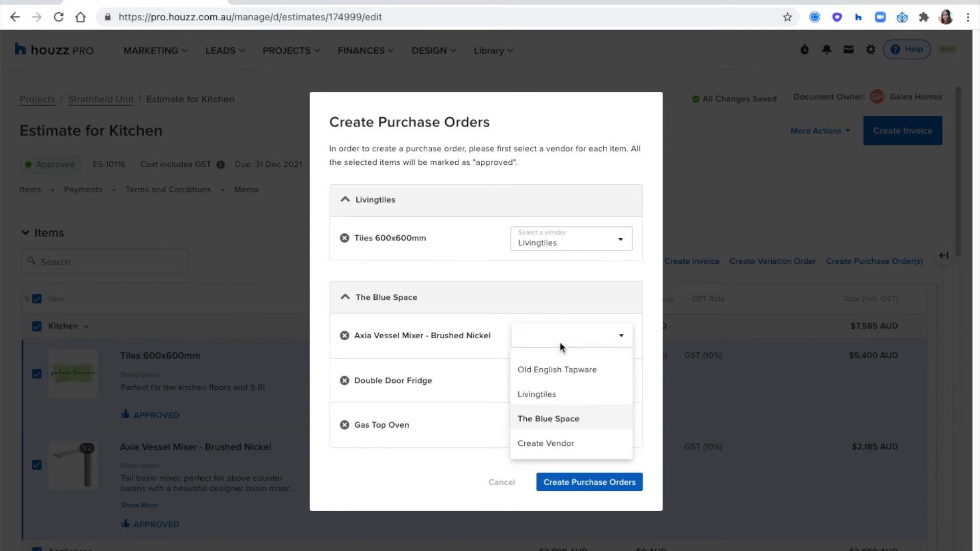
left_click(558, 369)
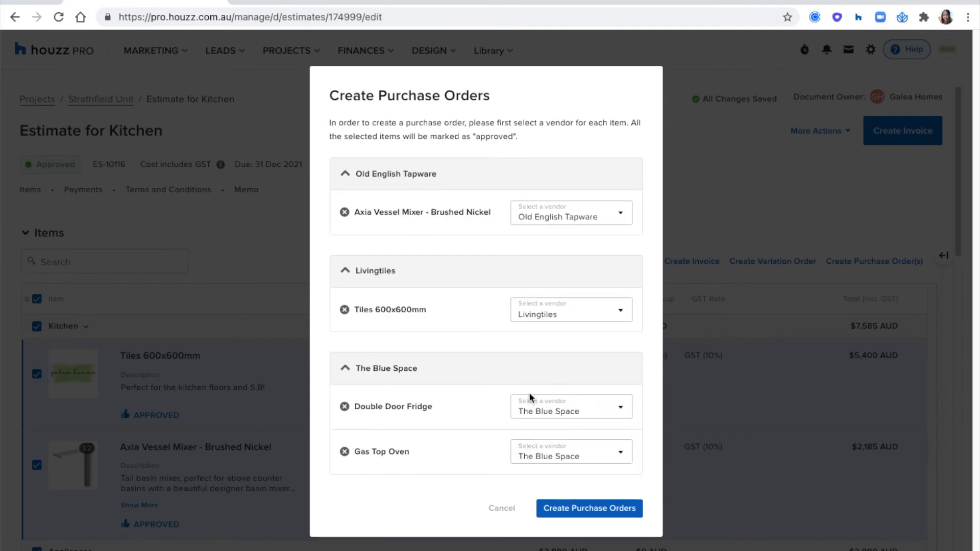
left_click(590, 508)
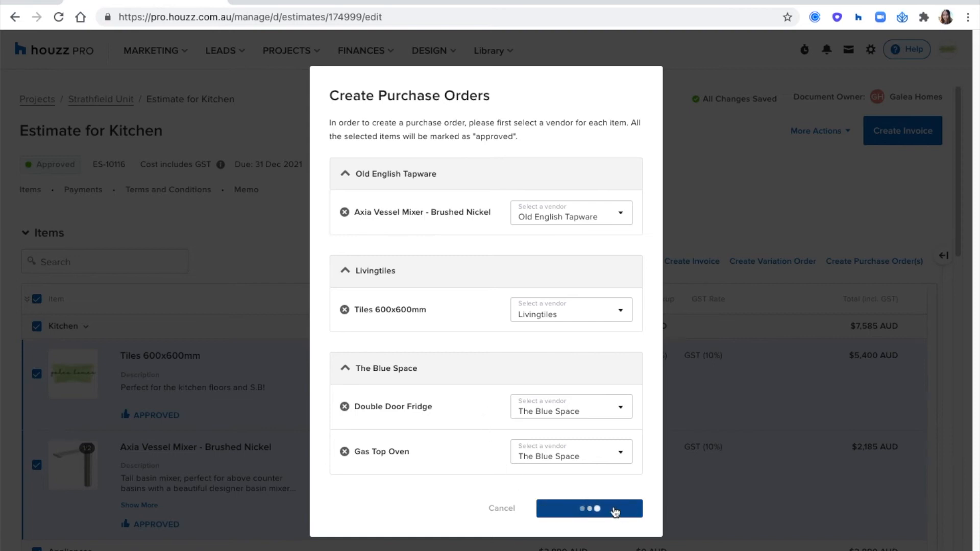
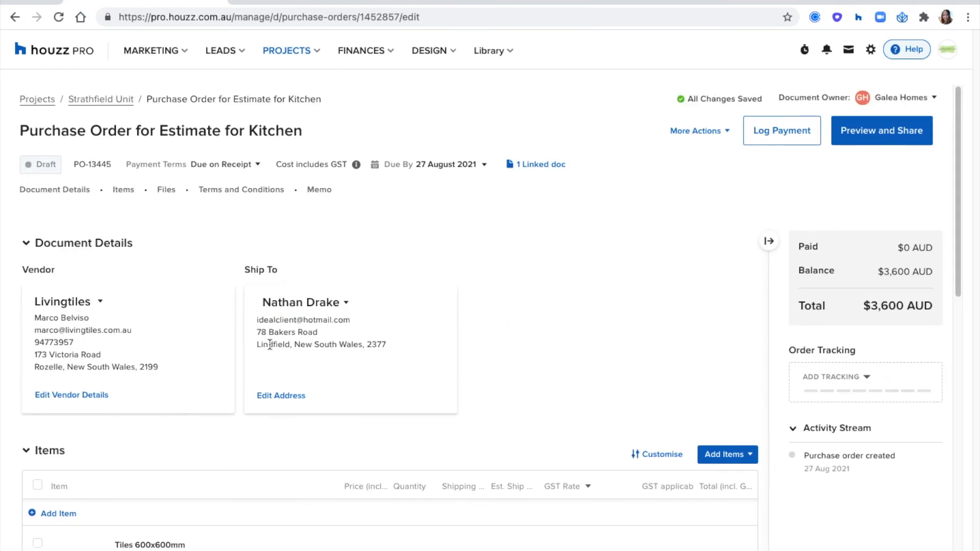
Set the tiles order line's estimated ship date to 15 October 2021
scroll(275, 346, "down", 5)
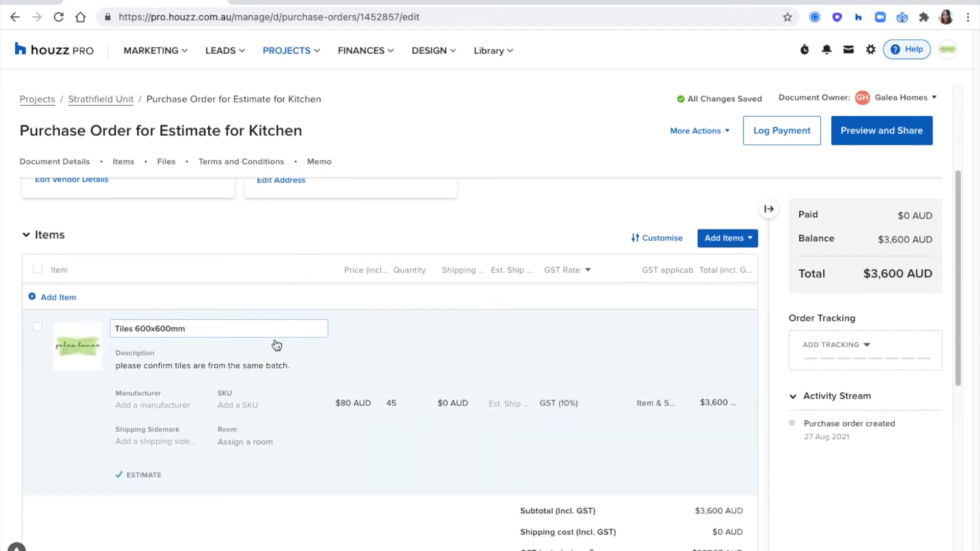
scroll(276, 345, "down", 2)
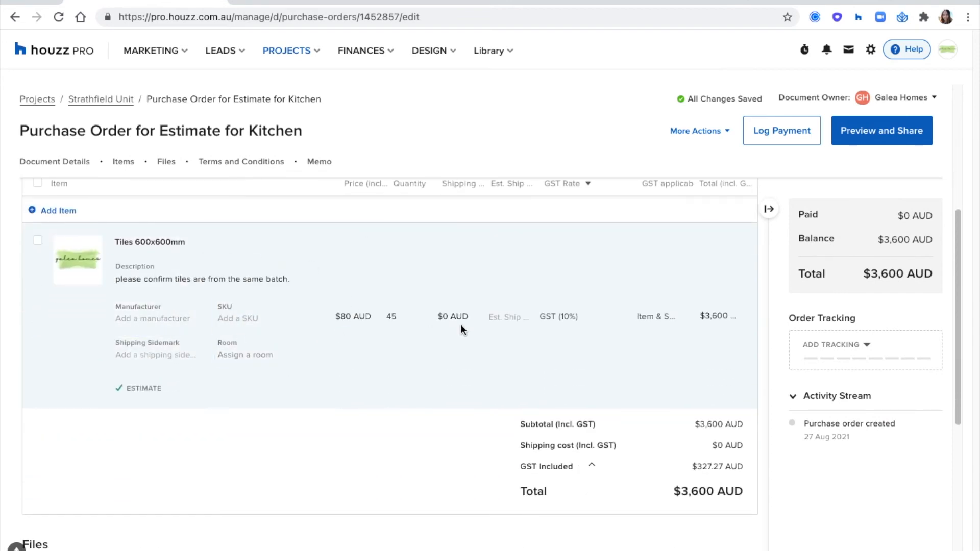
left_click(506, 316)
double_click(622, 343)
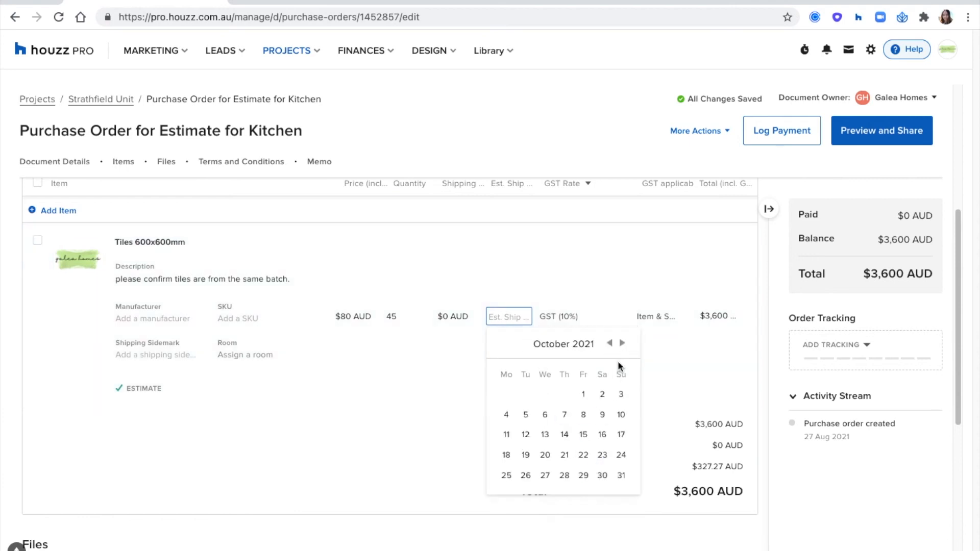
left_click(583, 434)
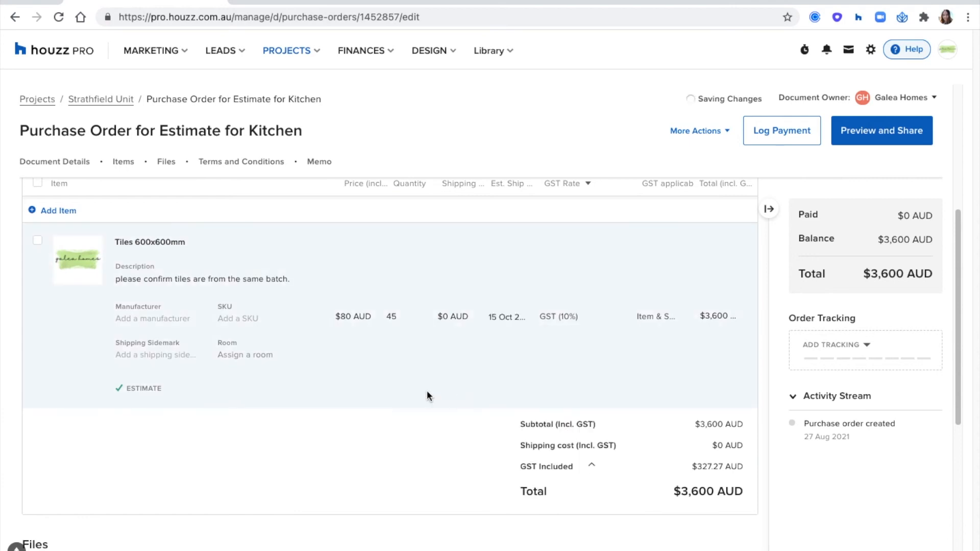
Change the Tiles 600x600mm price to $90 AUD
left_click(347, 315)
type("90")
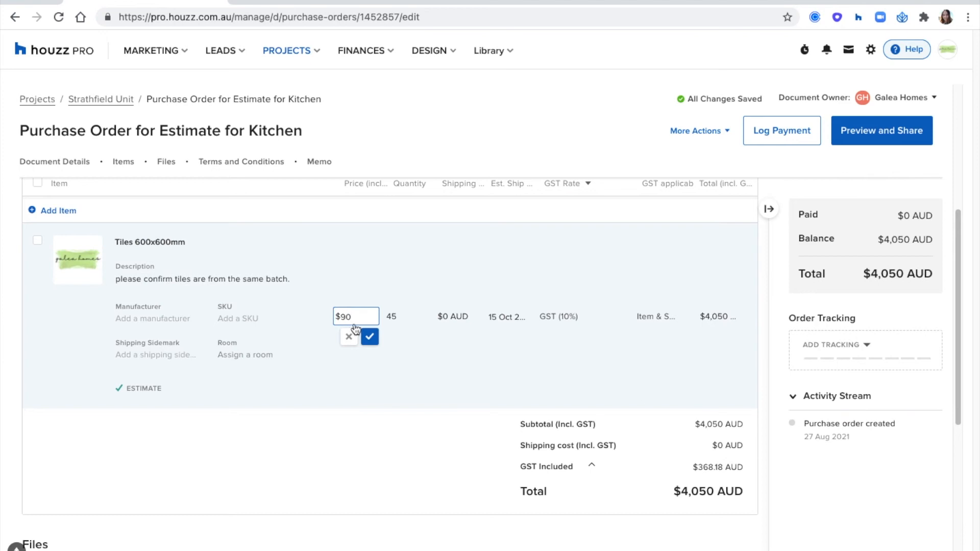
left_click(370, 337)
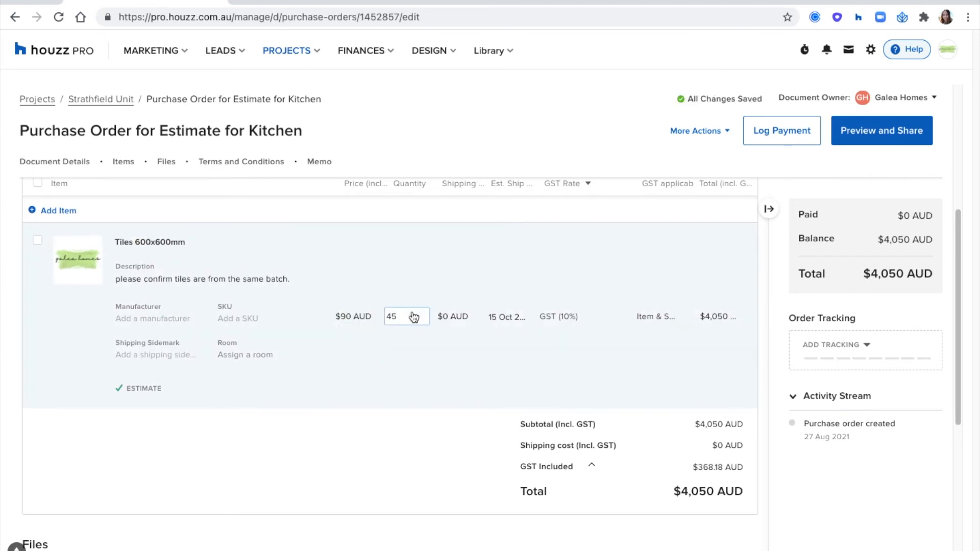
left_click(345, 320)
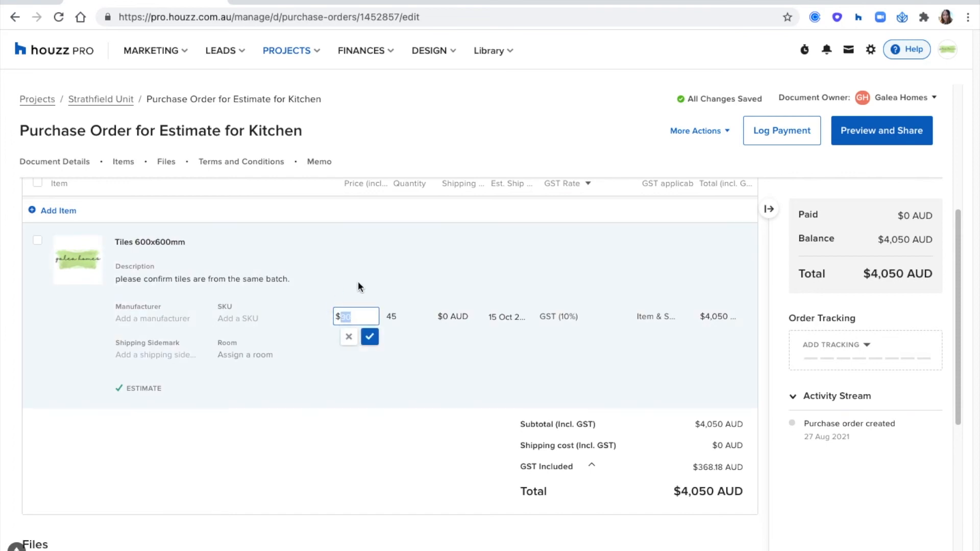
left_click(418, 455)
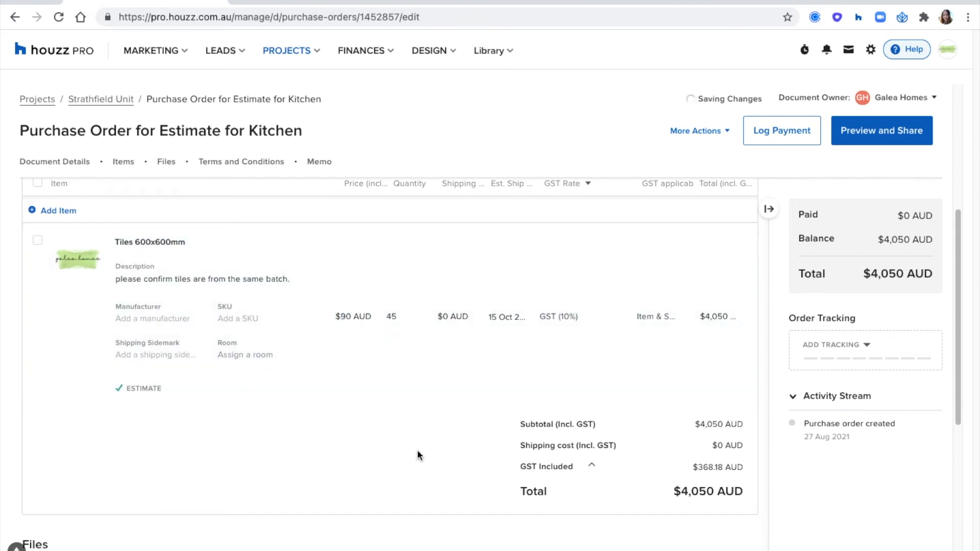
Set the order tracking status to Installed
left_click(851, 362)
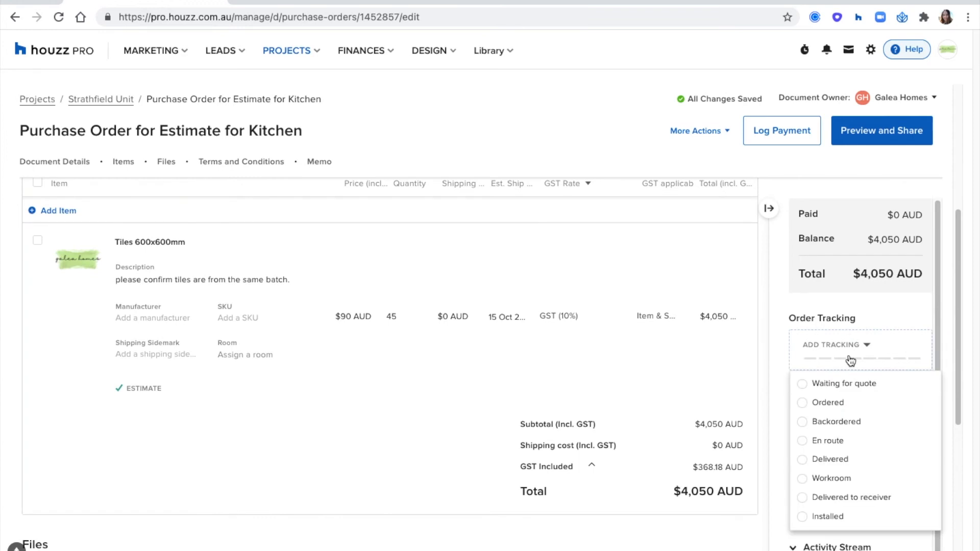
left_click(845, 383)
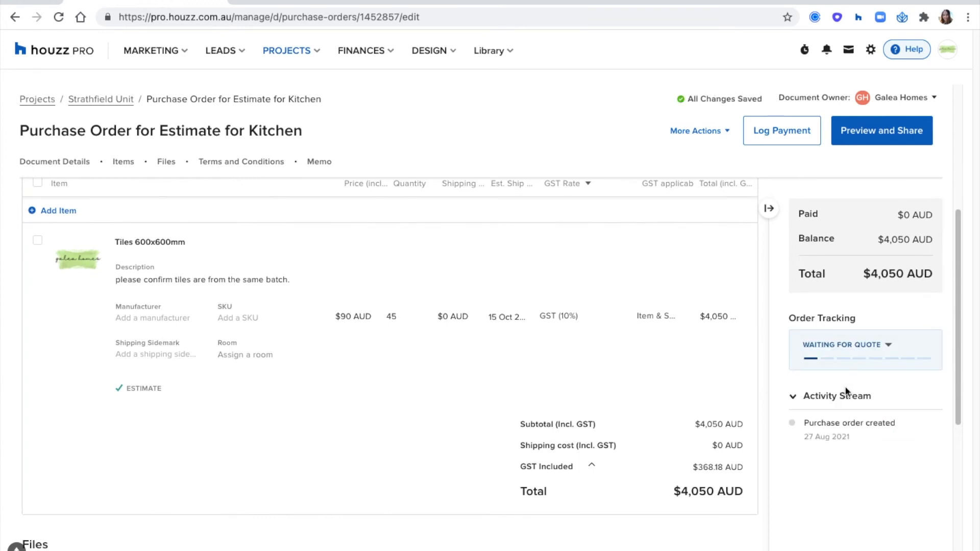
left_click(845, 358)
left_click(843, 459)
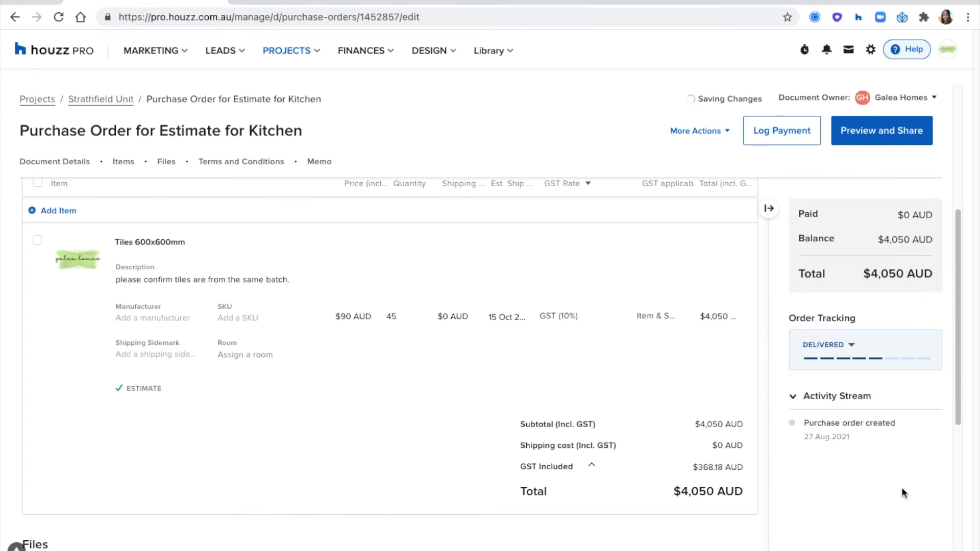
left_click(846, 359)
left_click(812, 512)
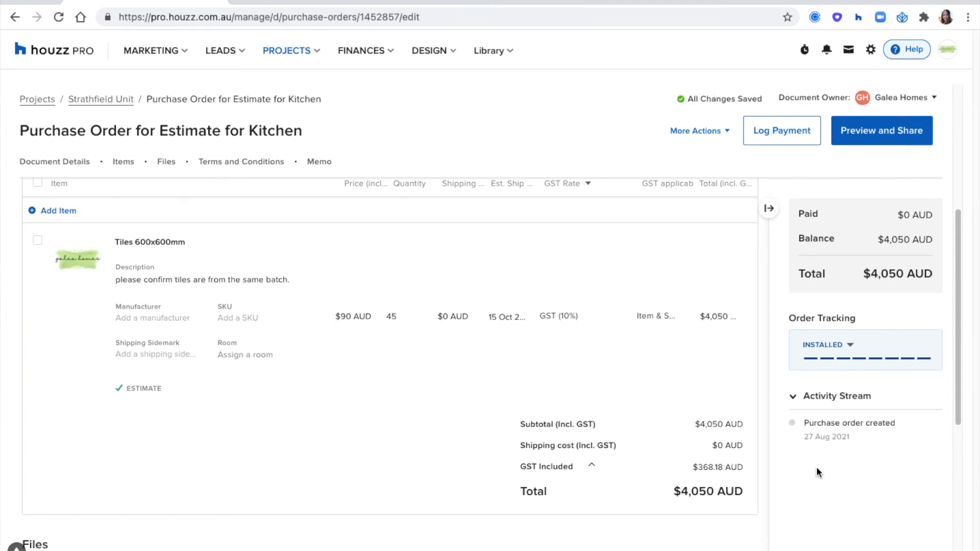
Log a billed $4,050 bank-transfer payment with a reference, dated 28 Aug 2021, then return to Strathfield Unit
left_click(783, 134)
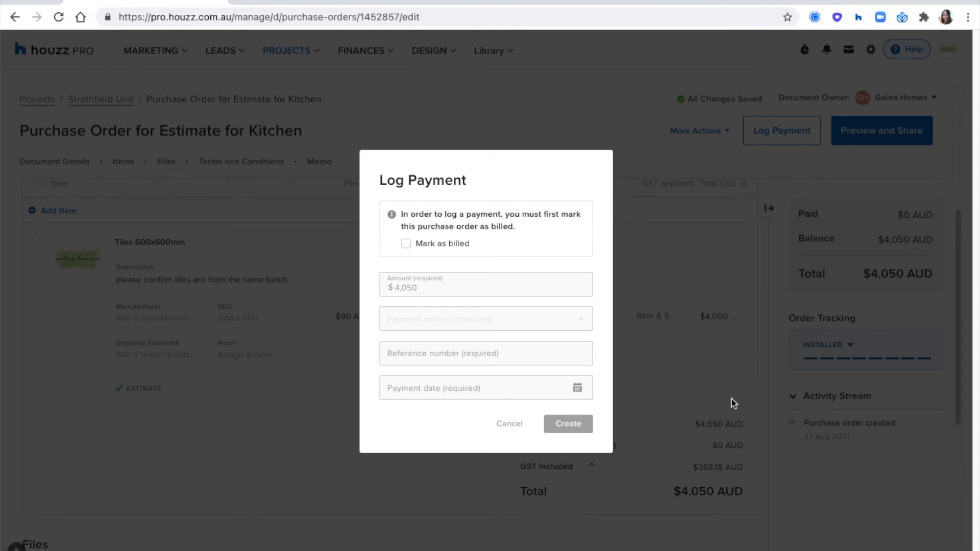
left_click(407, 244)
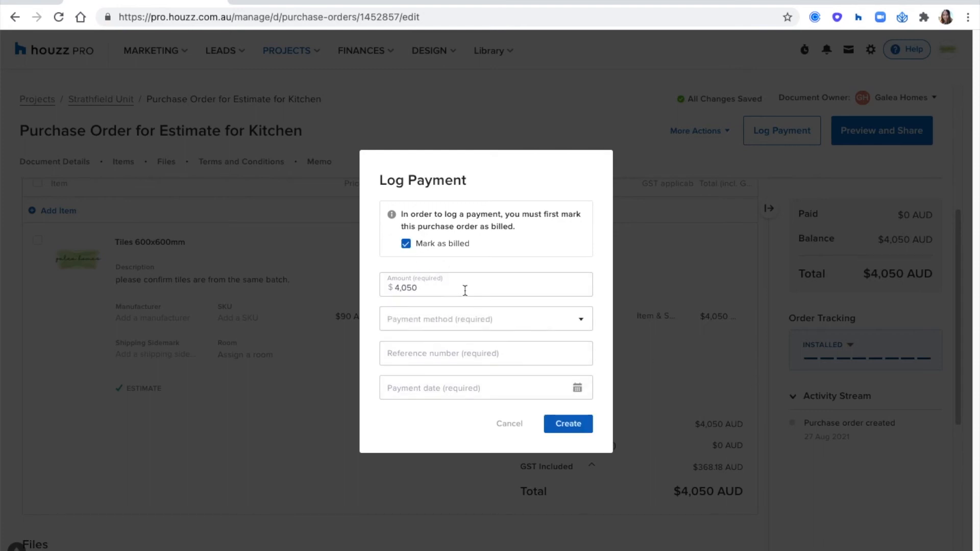
left_click(459, 321)
left_click(439, 396)
left_click(435, 355)
type("645")
left_click(442, 387)
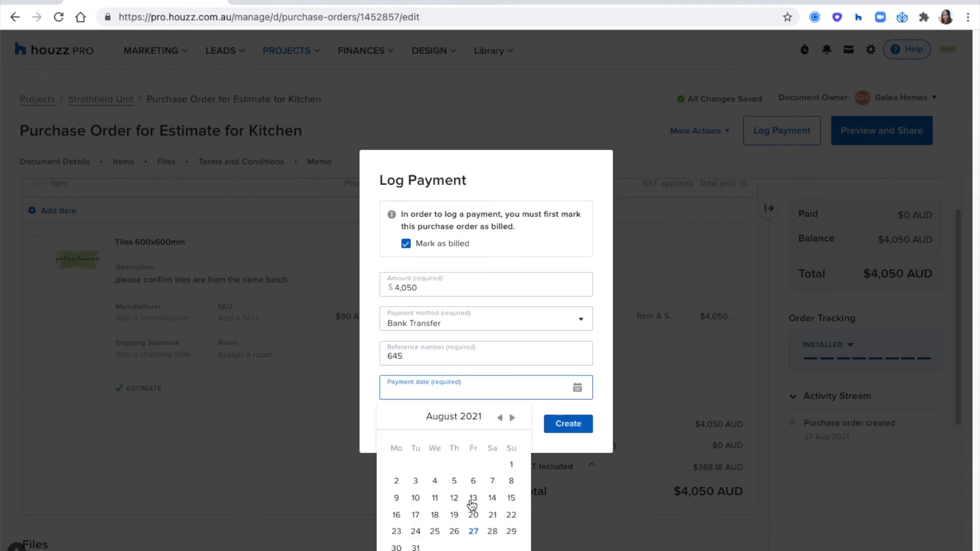
left_click(493, 531)
left_click(564, 430)
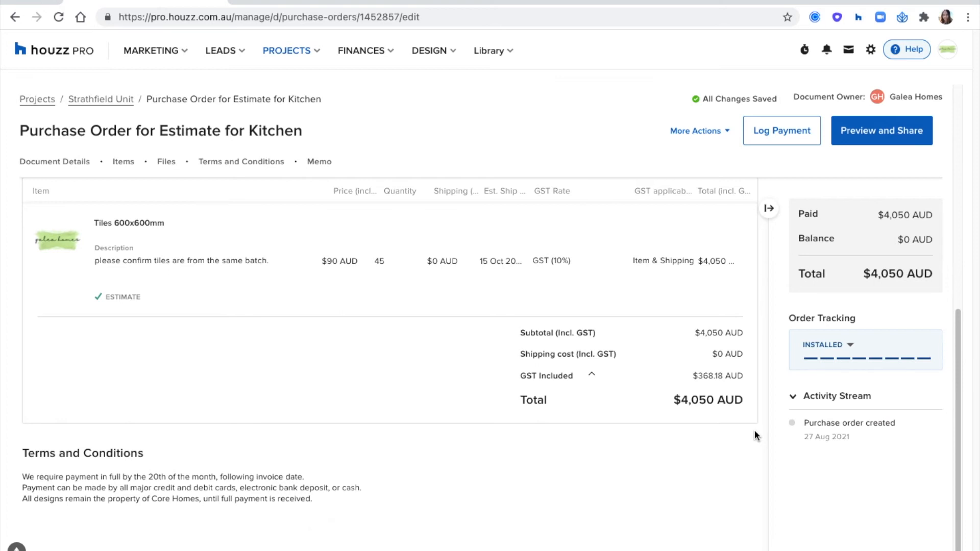
scroll(745, 424, "up", 10)
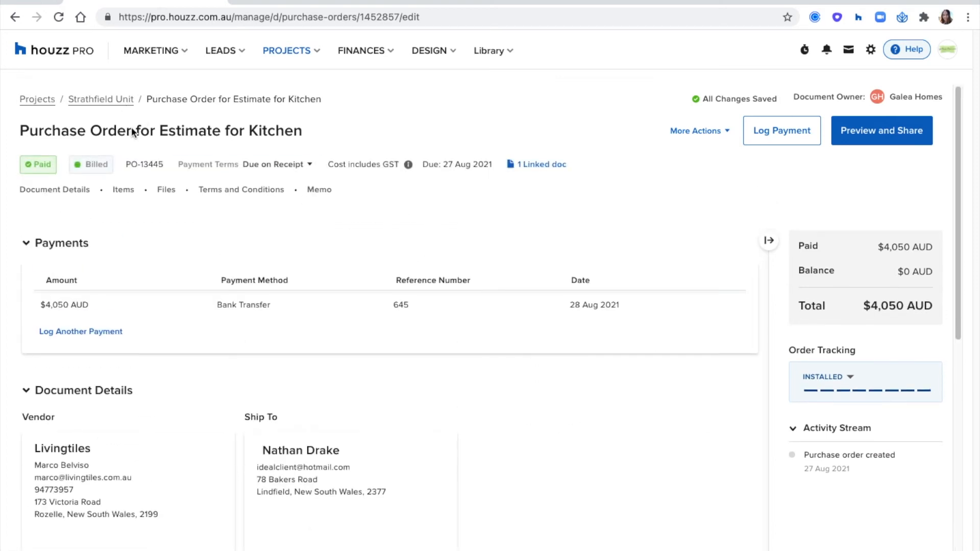
left_click(109, 104)
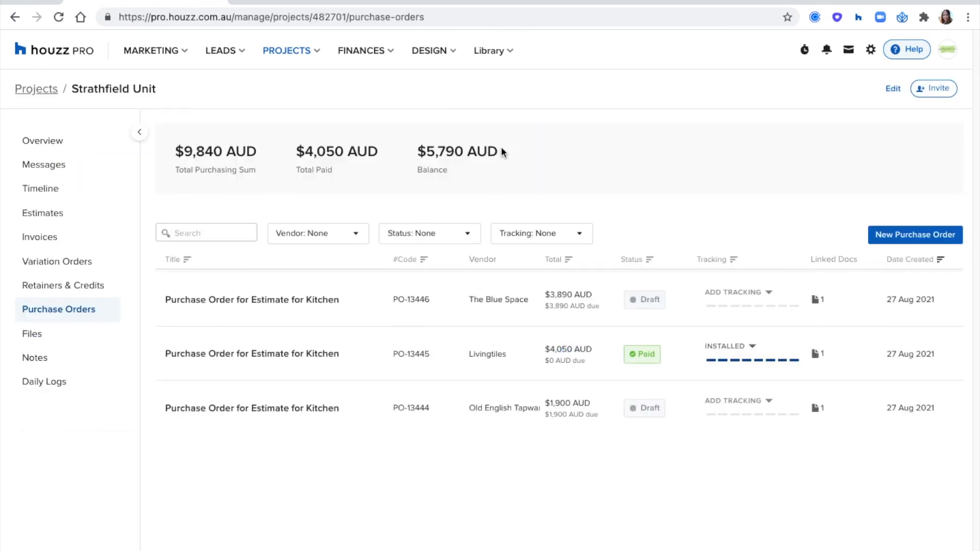
Check the $4,050 paid and $5,790 balance, then open the Livingtiles order's linked Kitchen estimate
left_click_drag(378, 151, 302, 150)
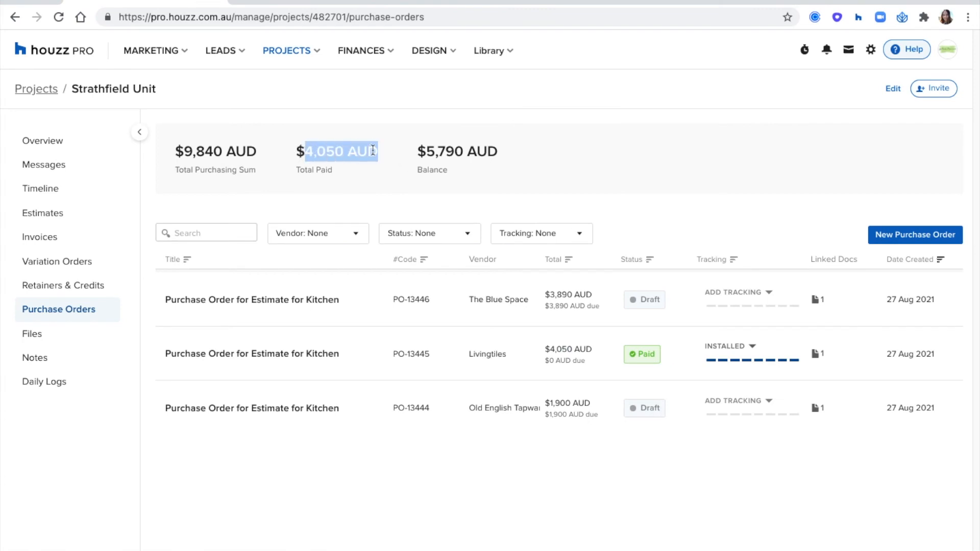
left_click_drag(498, 151, 426, 148)
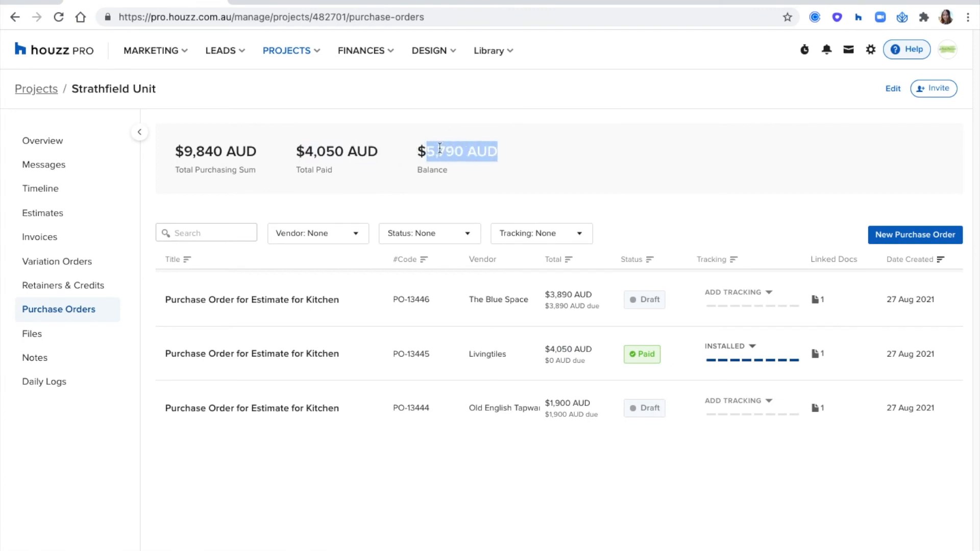
left_click(546, 182)
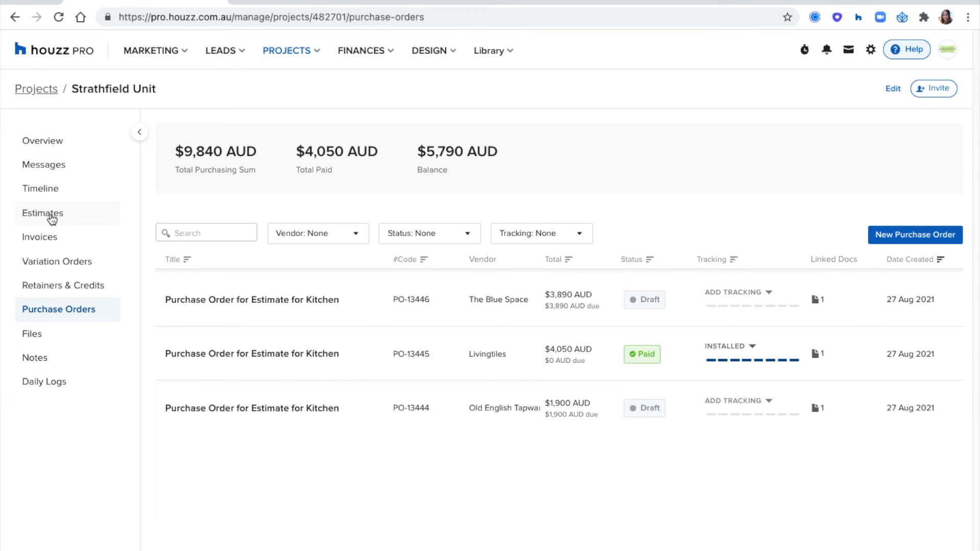
left_click(816, 353)
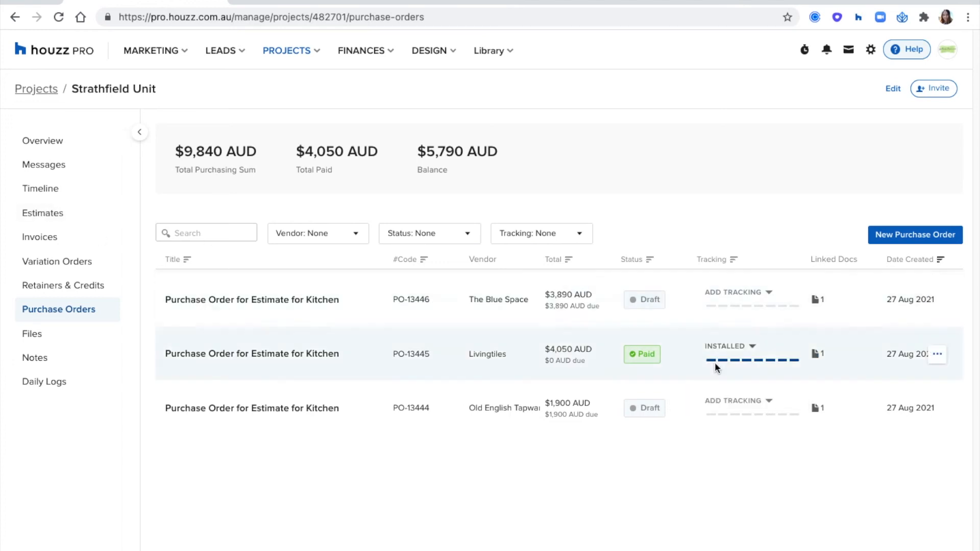
mouse_move(816, 354)
left_click(709, 373)
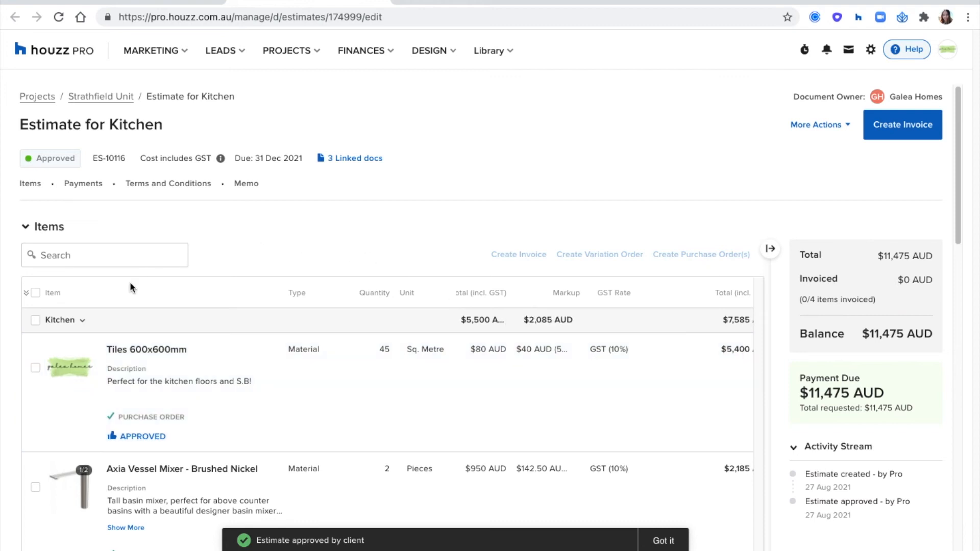
Turn all Kitchen estimate items into an invoice, transferring each scheduled payment
left_click(36, 293)
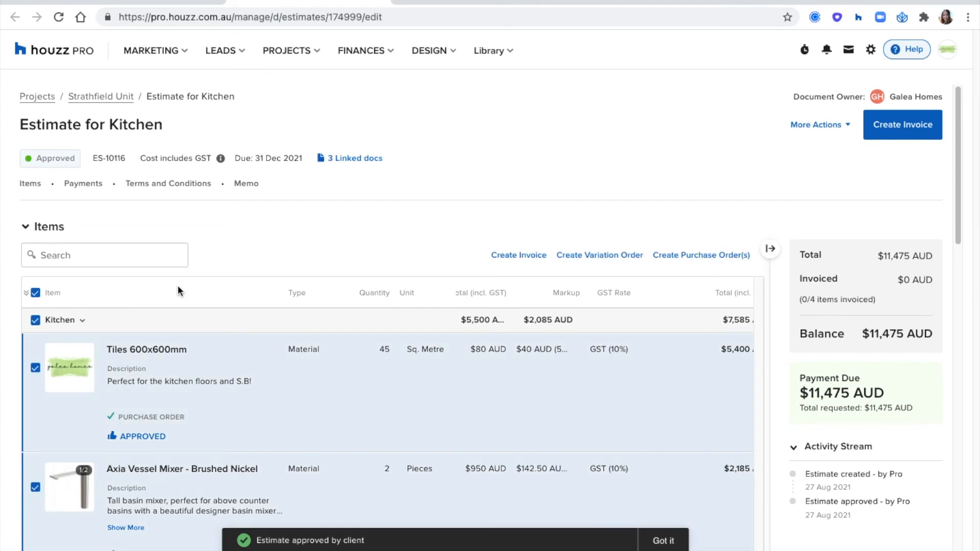
left_click(511, 260)
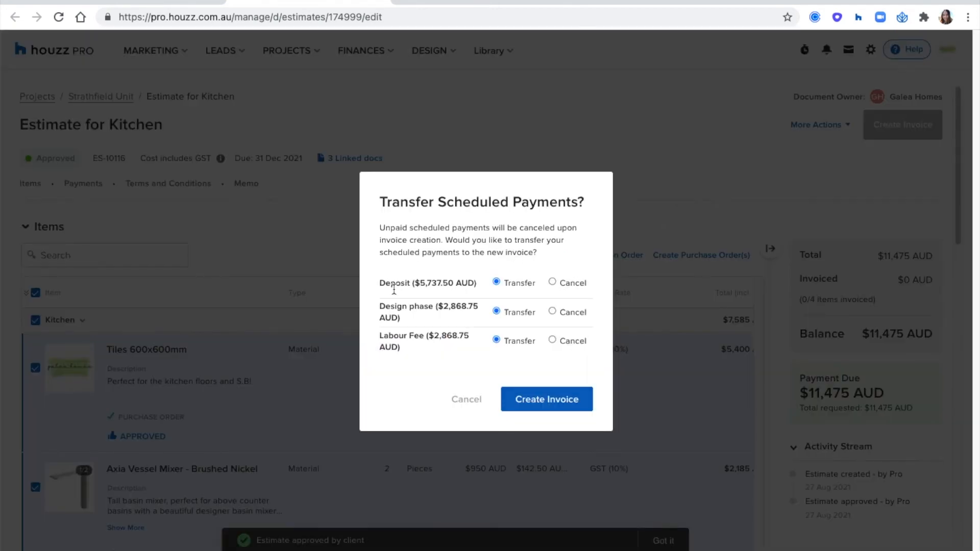
left_click(539, 404)
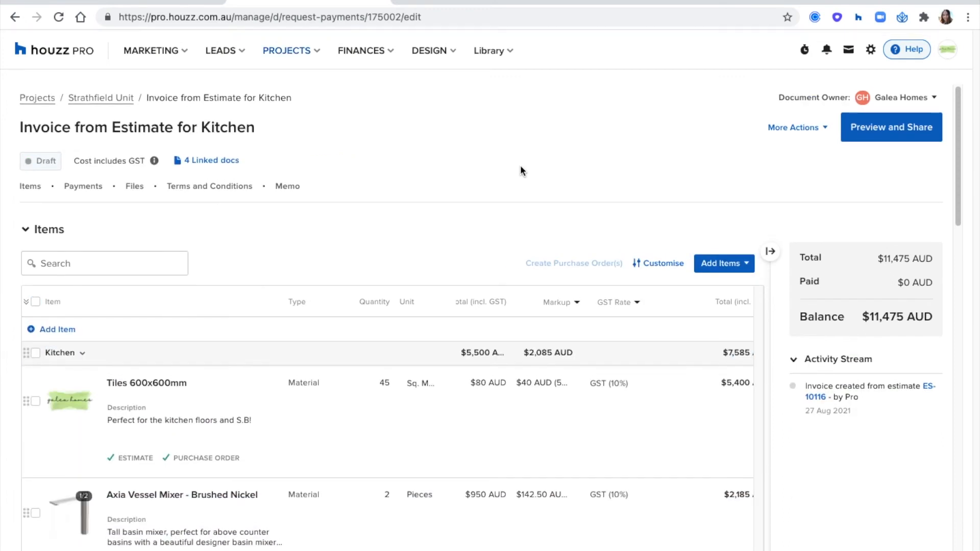
Set the tiles cost on the invoice to $90, then return to the Strathfield Unit project
left_click(483, 382)
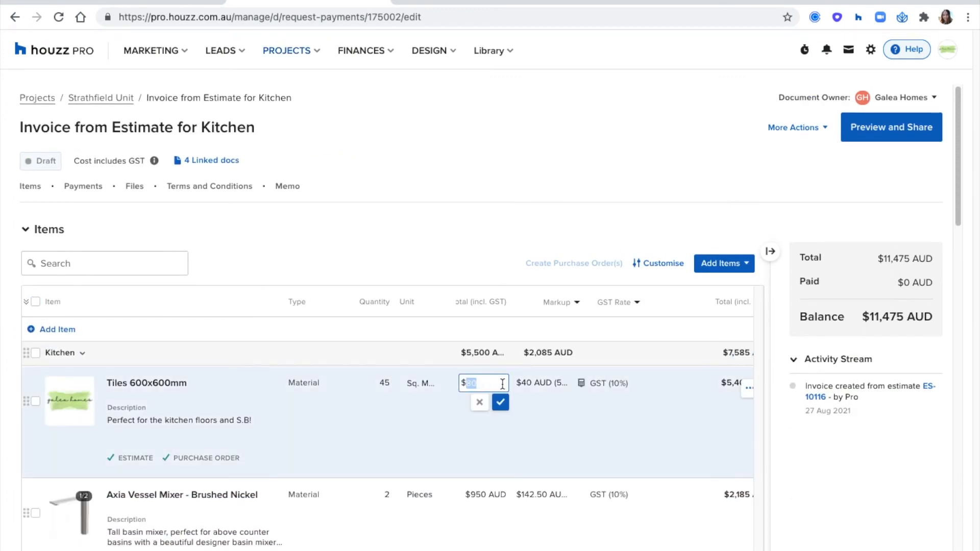
type("90")
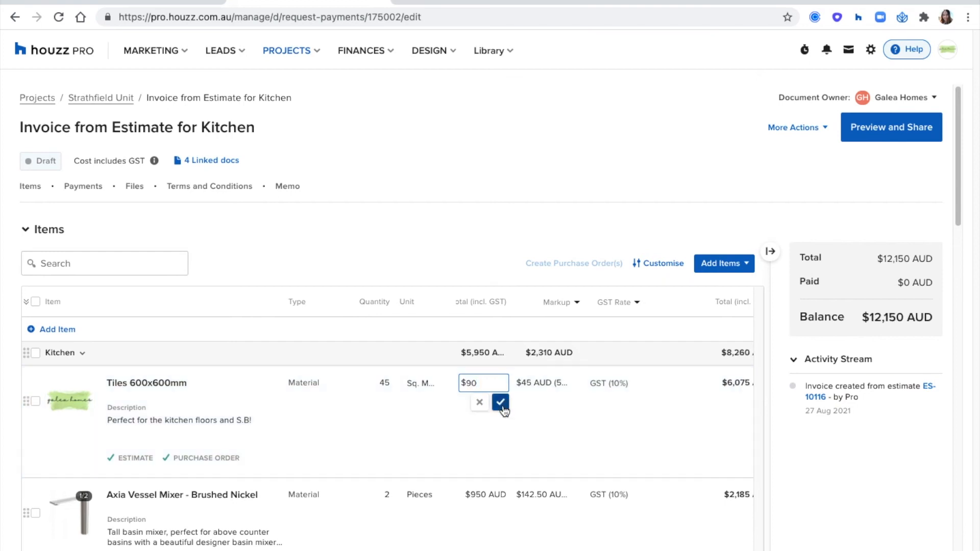
left_click(501, 402)
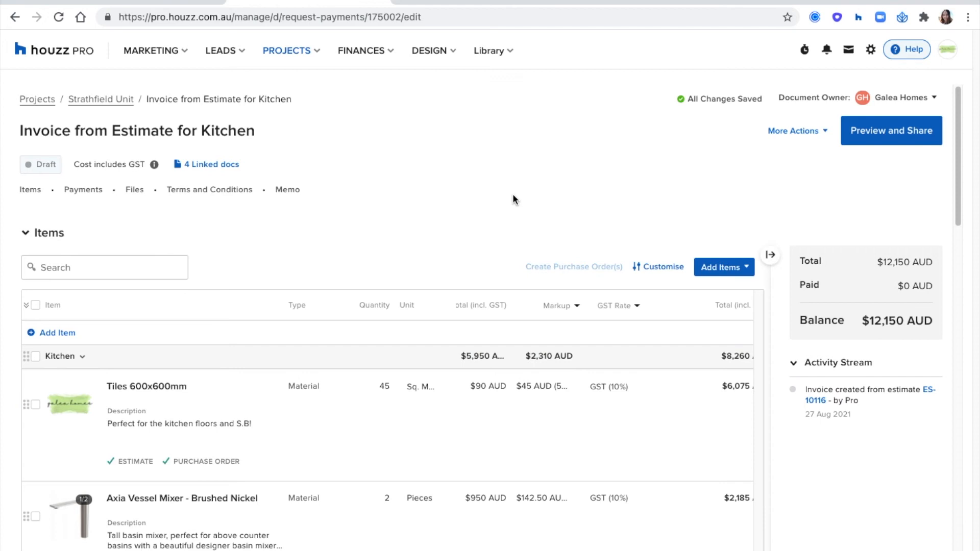
scroll(513, 197, "down", 2)
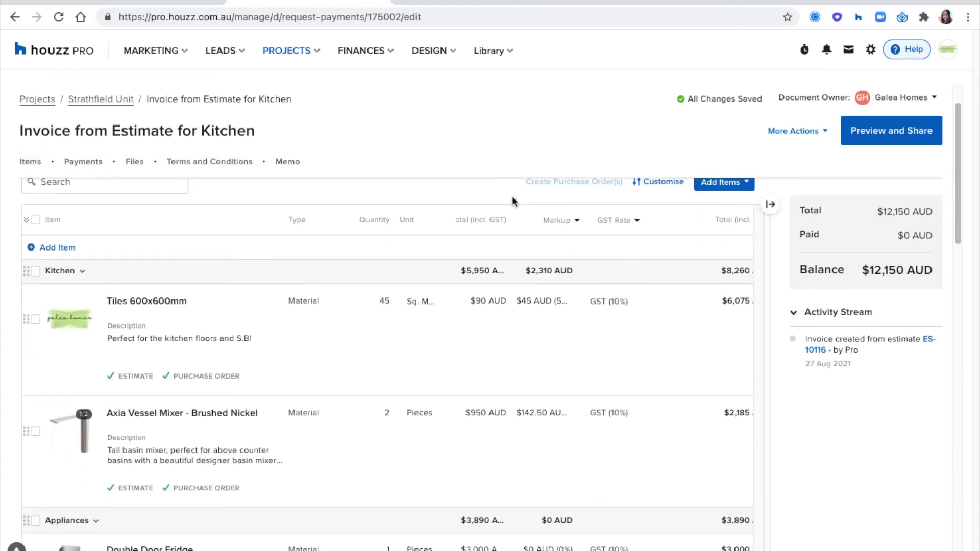
scroll(513, 197, "up", 2)
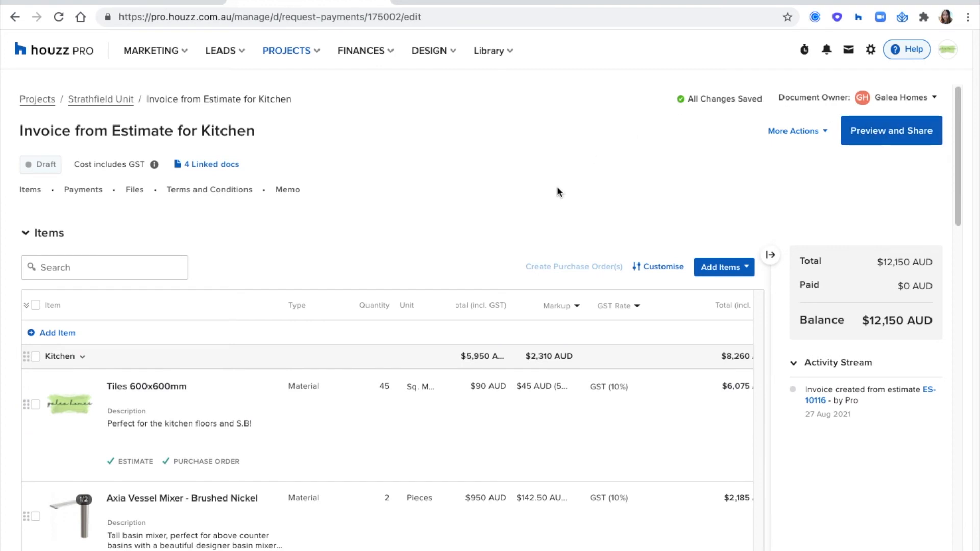
left_click(105, 100)
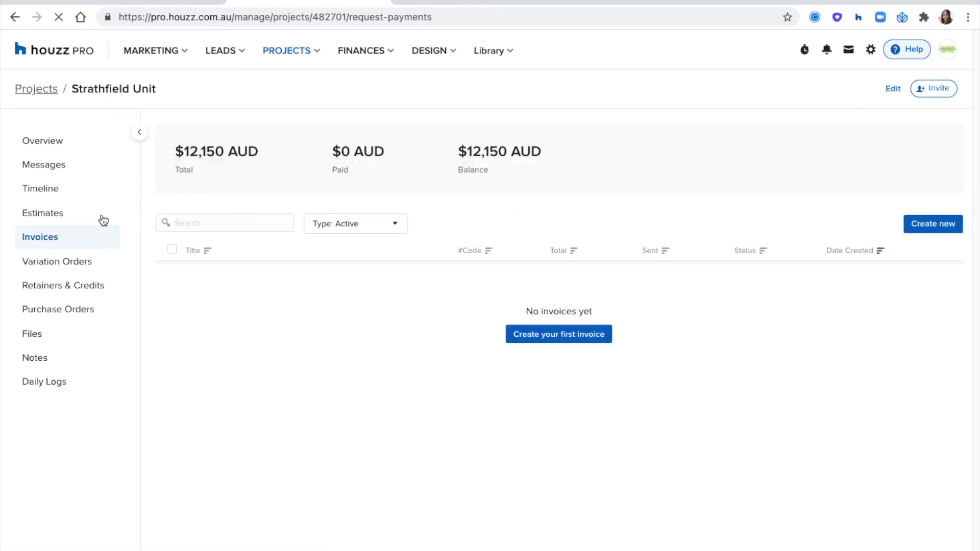
Create a variation order from the Estimate for Kitchen's Tiles 600x600mm item
left_click(67, 264)
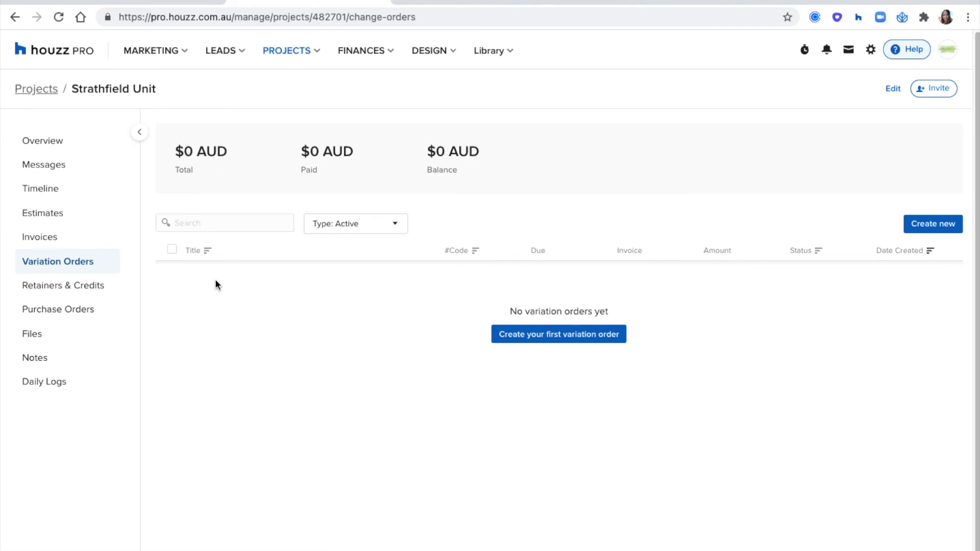
left_click(59, 216)
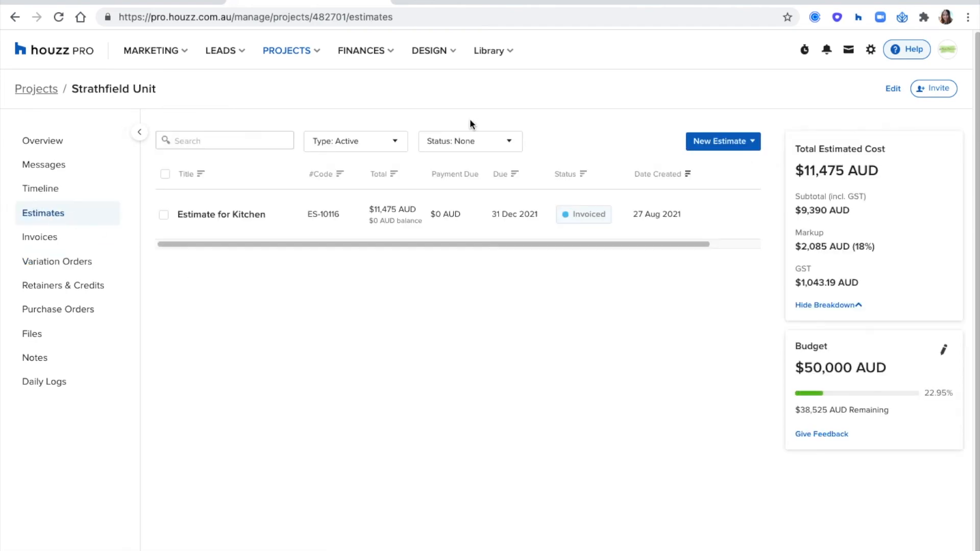
left_click(243, 215)
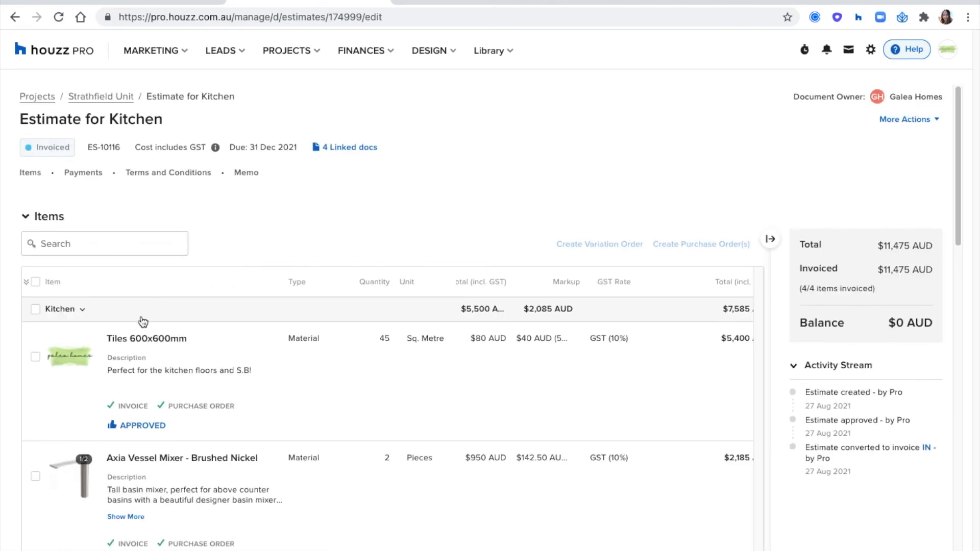
left_click(35, 357)
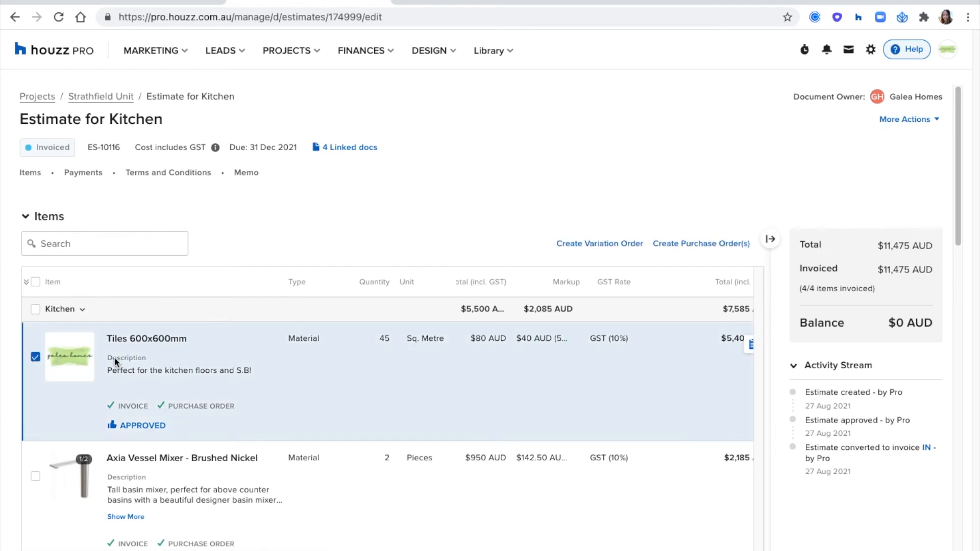
left_click(595, 244)
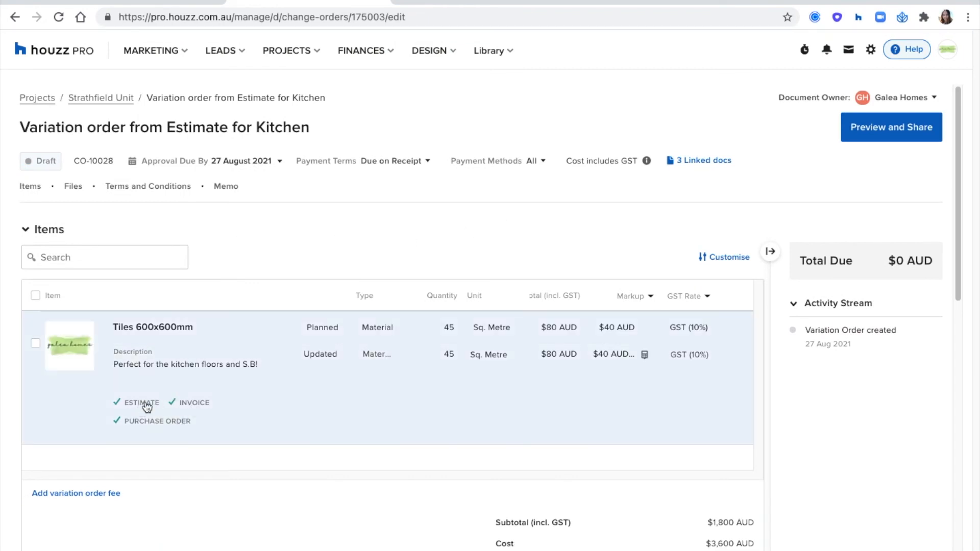
Append 'Added an extra kitchen level' to the tiles description
left_click(183, 368)
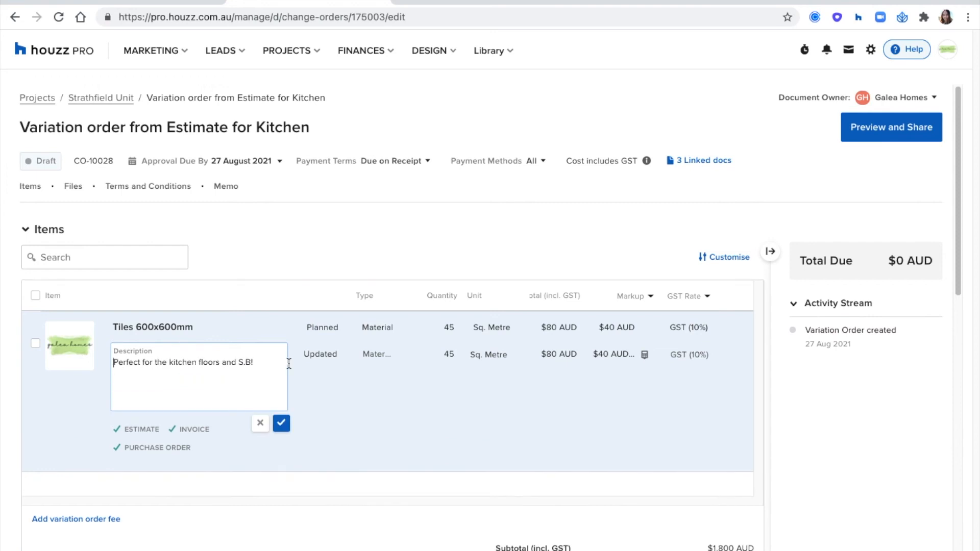
key("Return")
type("Added an extra kitchen level")
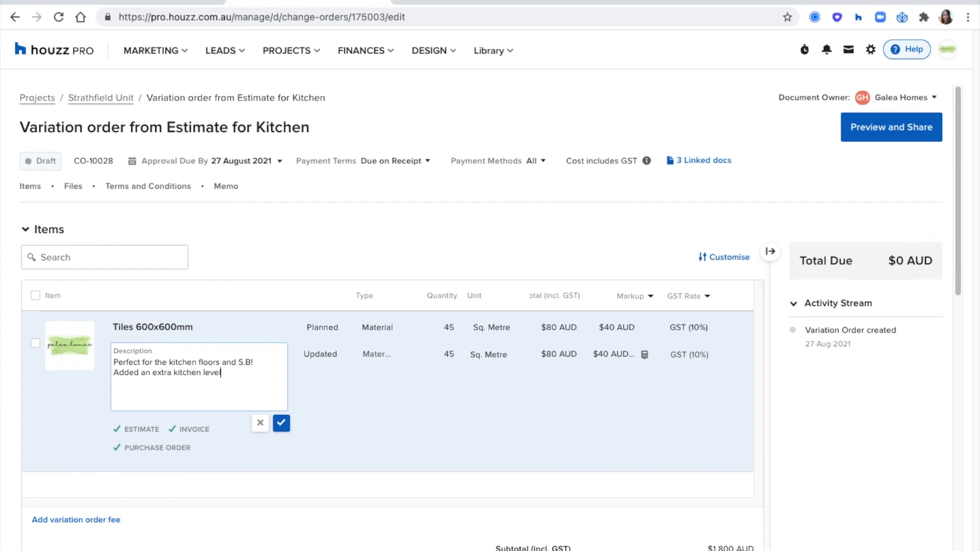
left_click(281, 423)
Change the tiles quantity from 45 to 80, keeping the $80 cost
left_click(447, 358)
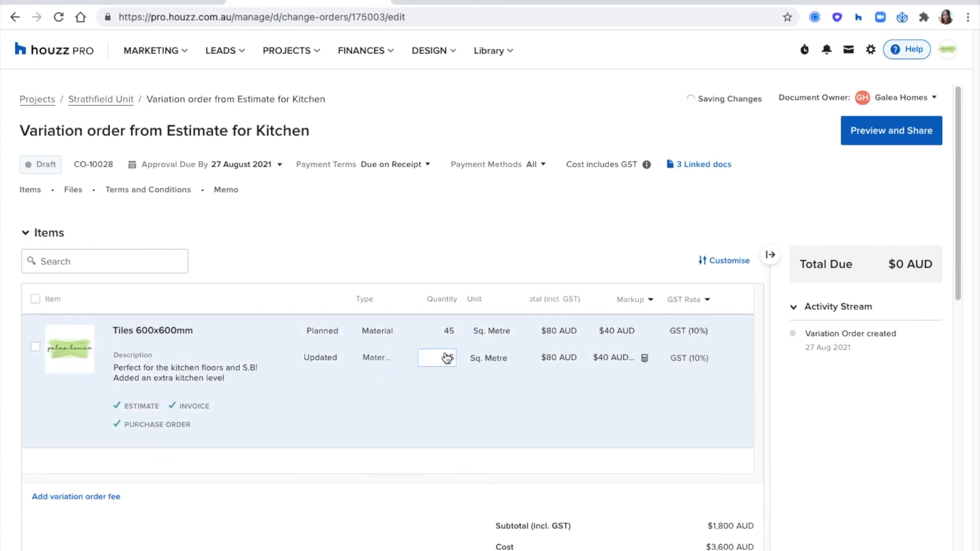
left_click(439, 359)
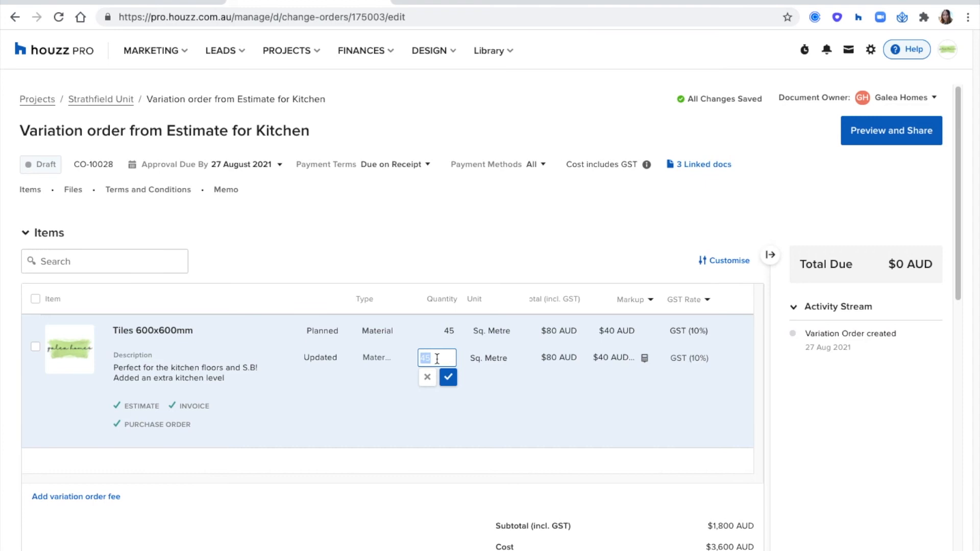
type("80")
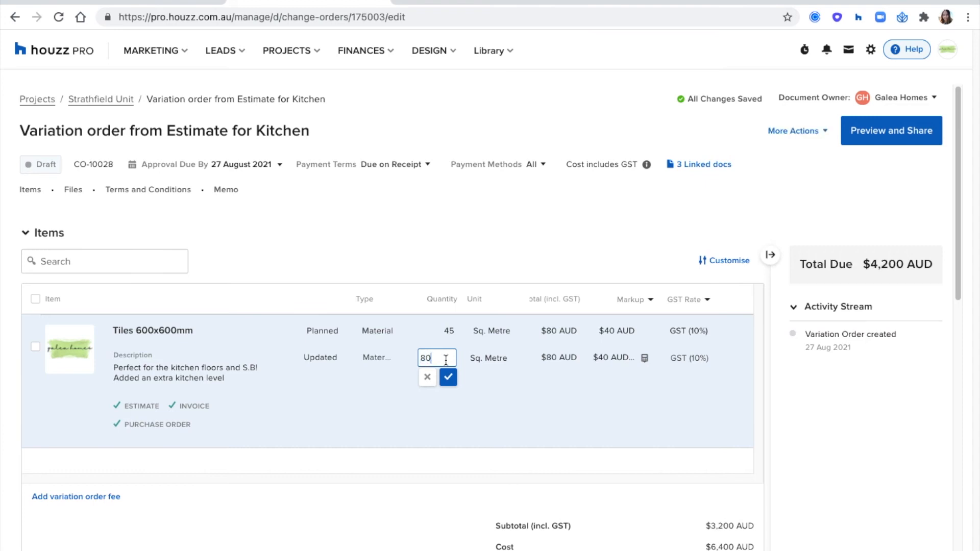
left_click(567, 361)
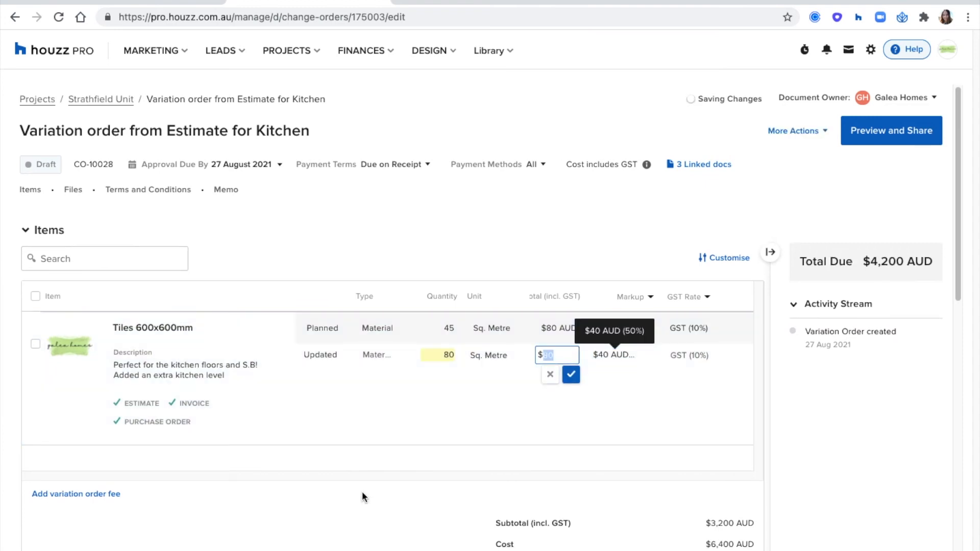
left_click(362, 496)
Add a $600 variation order fee, confirm the $4,800 total, and return to Strathfield Unit
left_click(109, 495)
left_click(665, 498)
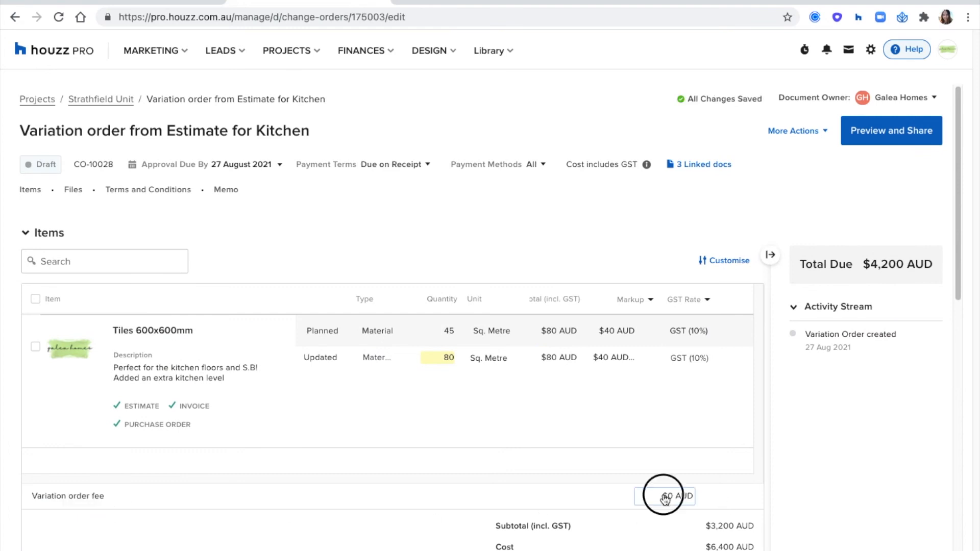
type("600")
left_click(546, 496)
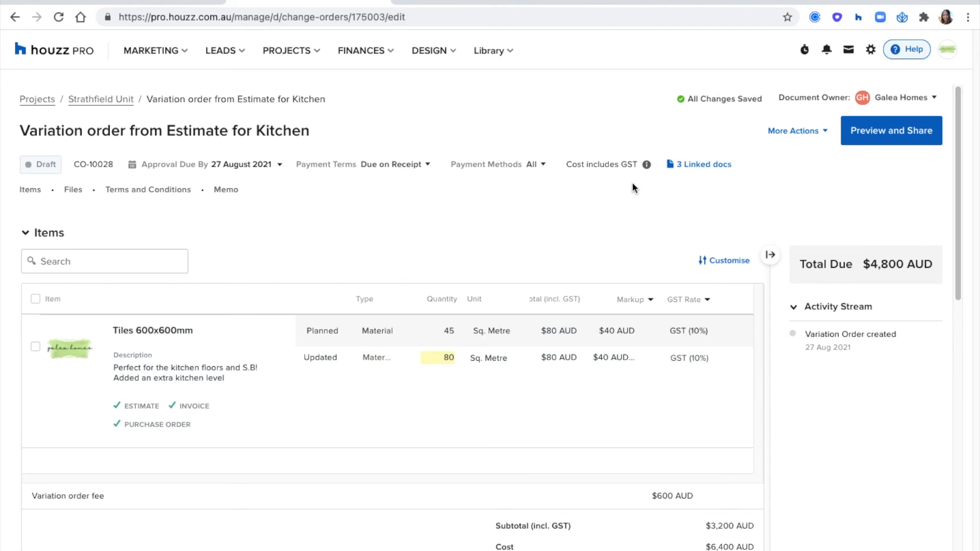
left_click_drag(873, 264, 932, 264)
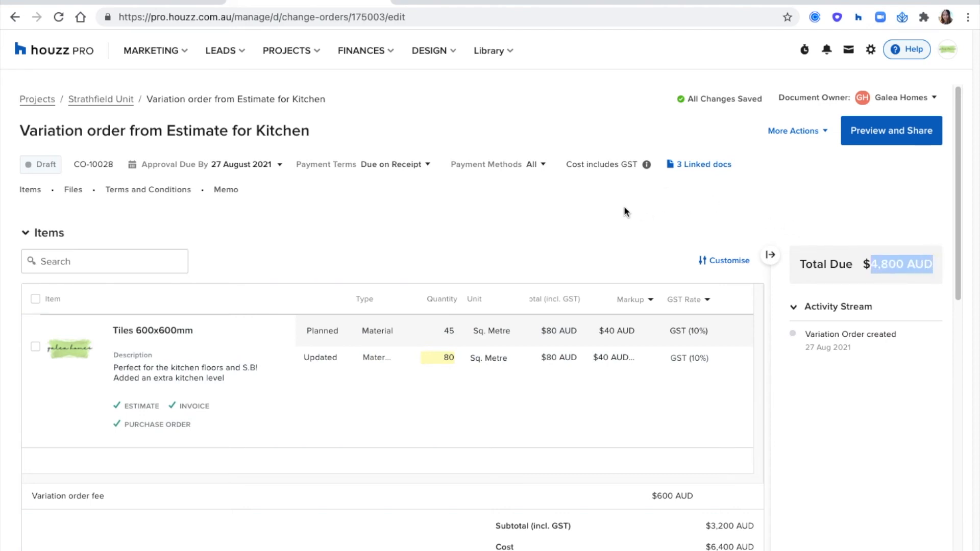
left_click(608, 209)
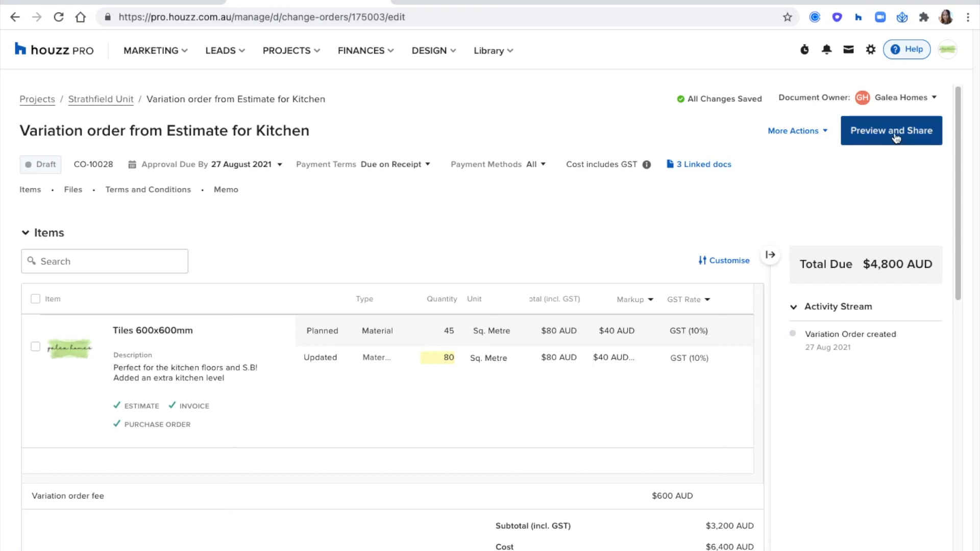
left_click(810, 141)
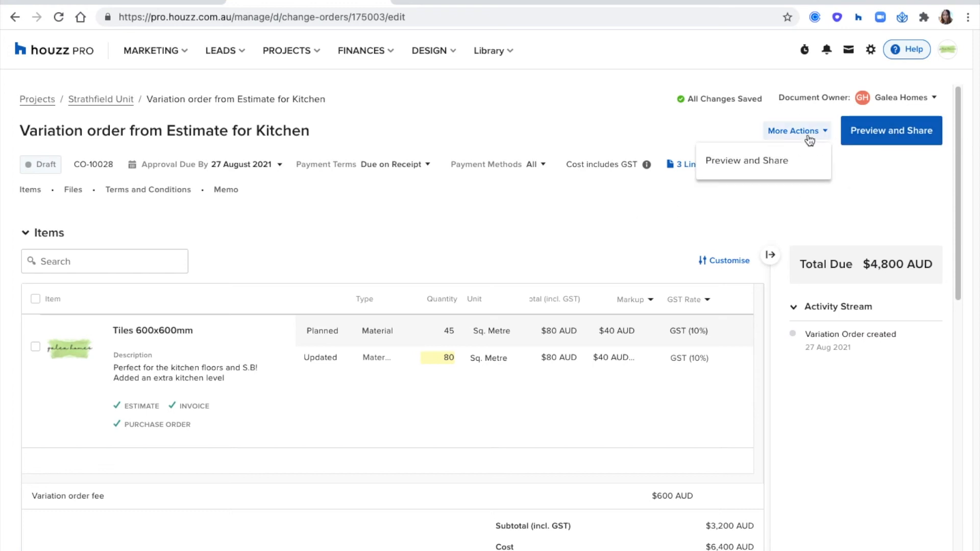
left_click(310, 196)
left_click(121, 104)
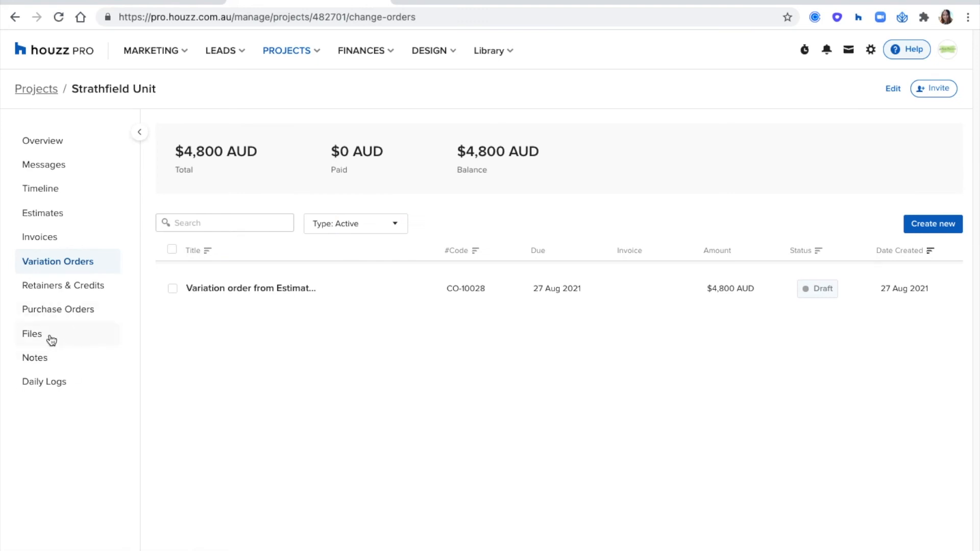
Add a Good Discussion call log to the project's notes, then view the project Overview
left_click(45, 357)
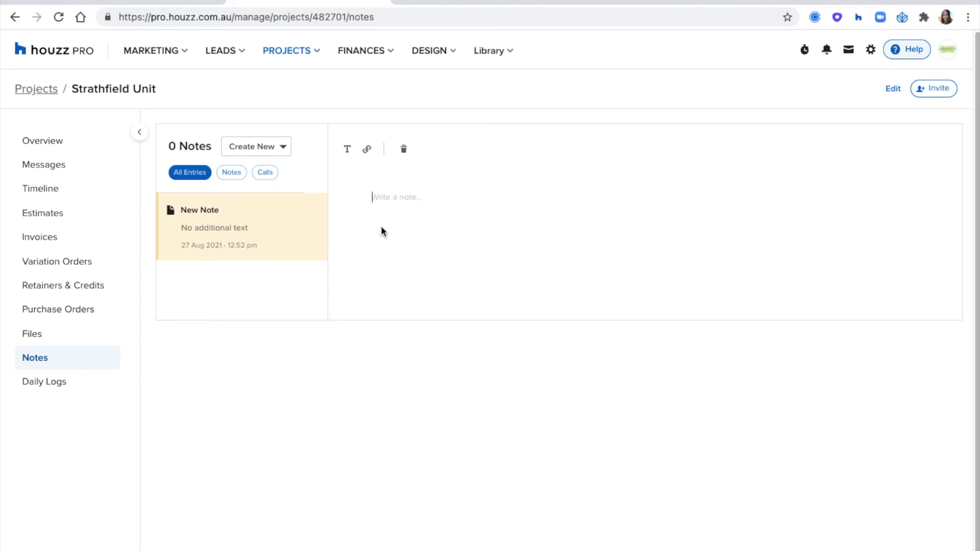
left_click(282, 148)
left_click(274, 194)
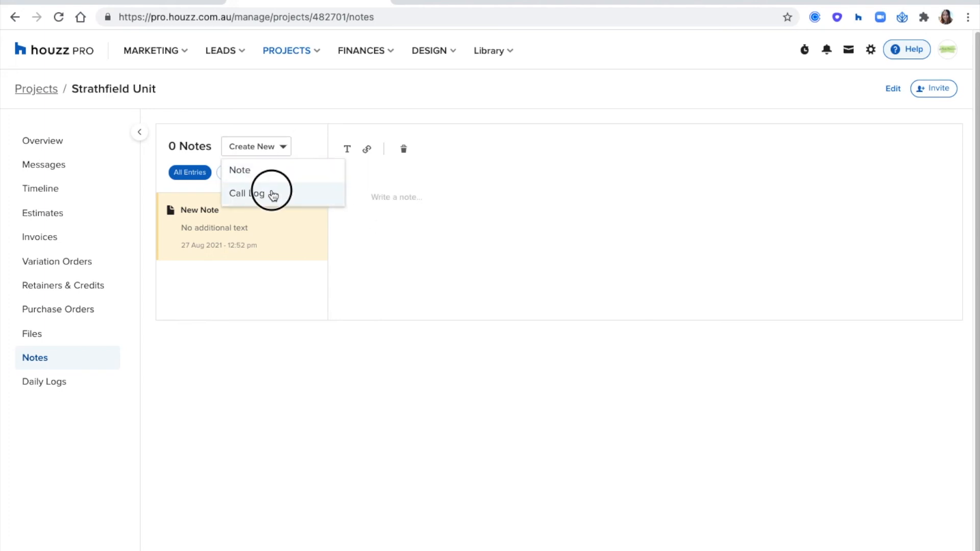
left_click(400, 161)
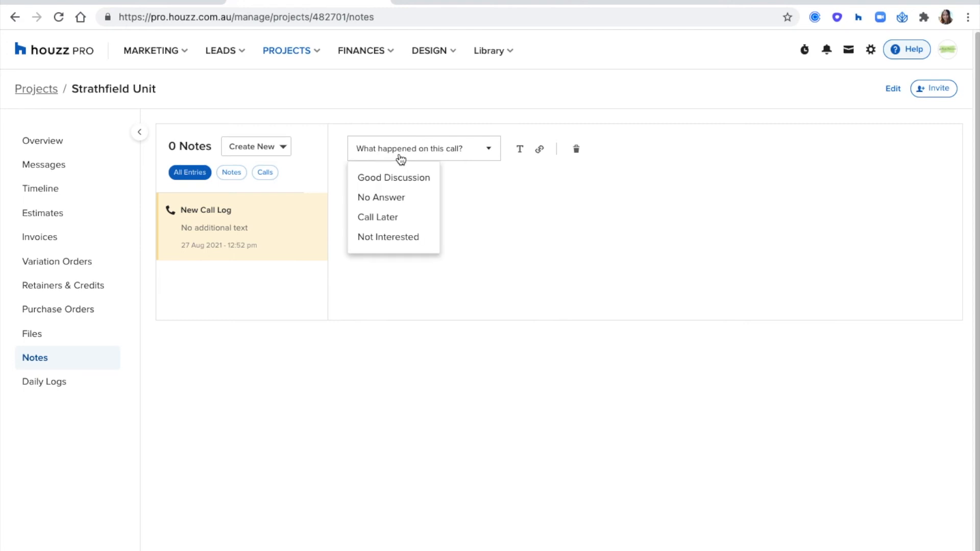
left_click(404, 179)
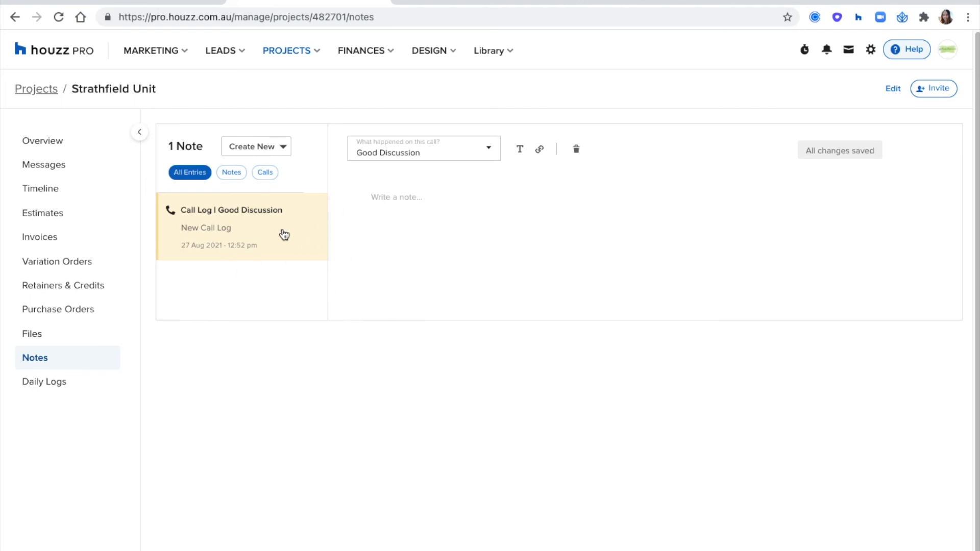
left_click(51, 144)
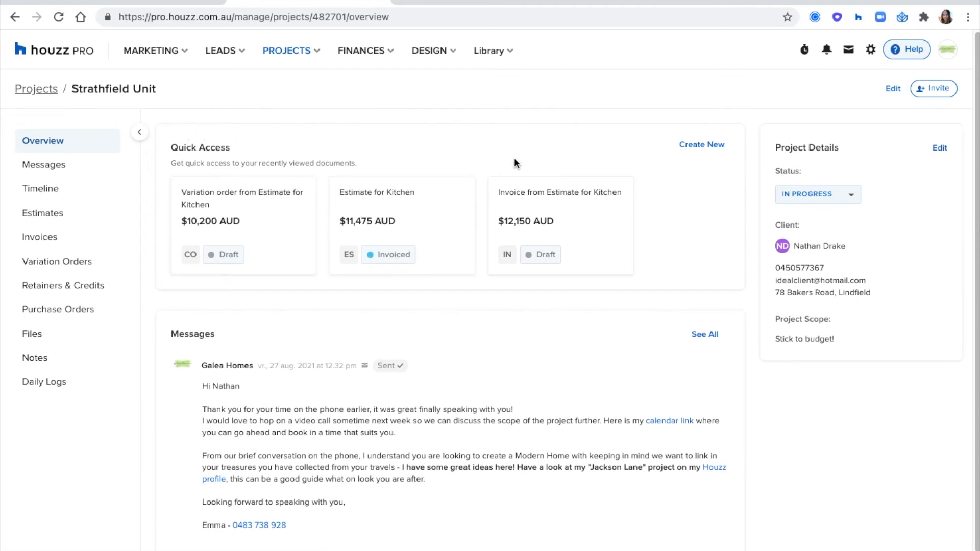
Scroll through the Strathfield Unit overview to review its Quick Access documents
scroll(621, 182, "down", 3)
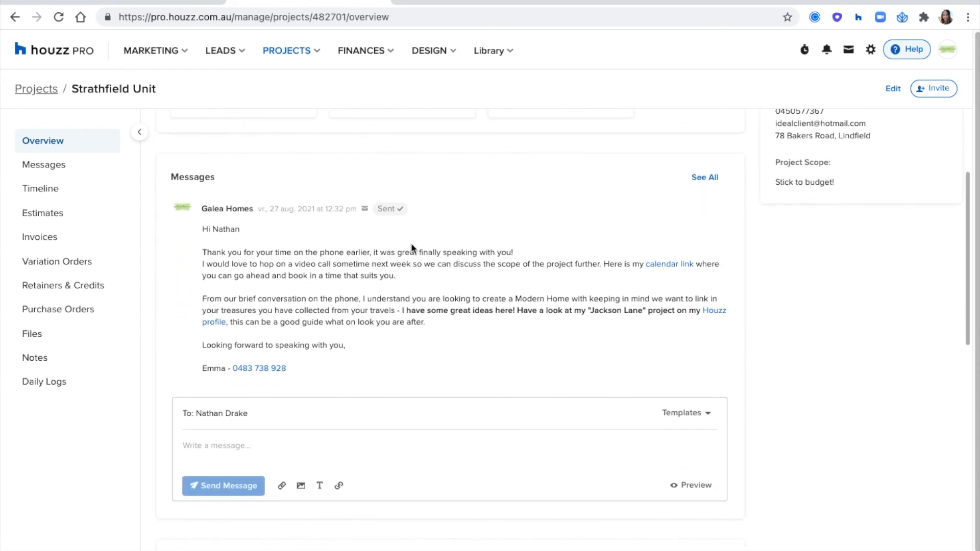
scroll(411, 245, "down", 10)
scroll(412, 244, "down", 1)
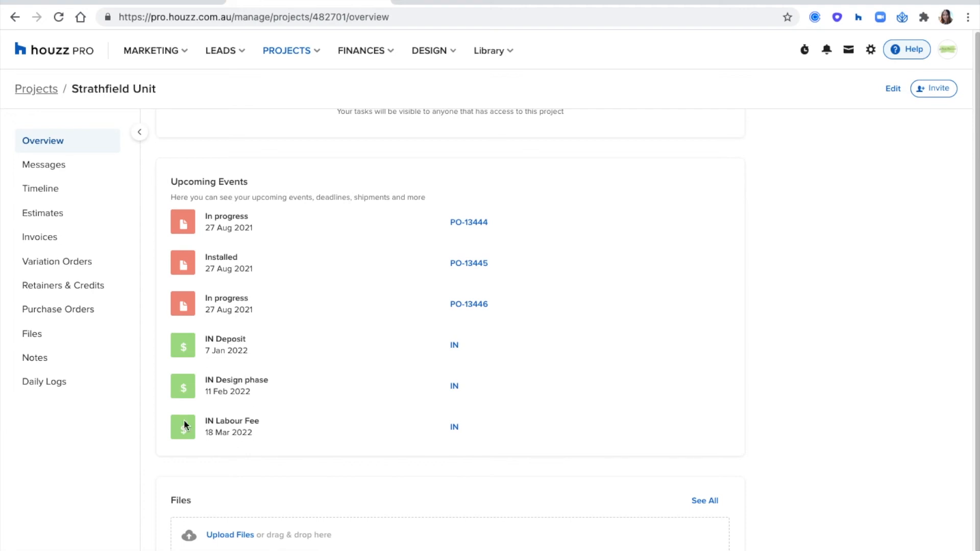
scroll(169, 368, "up", 15)
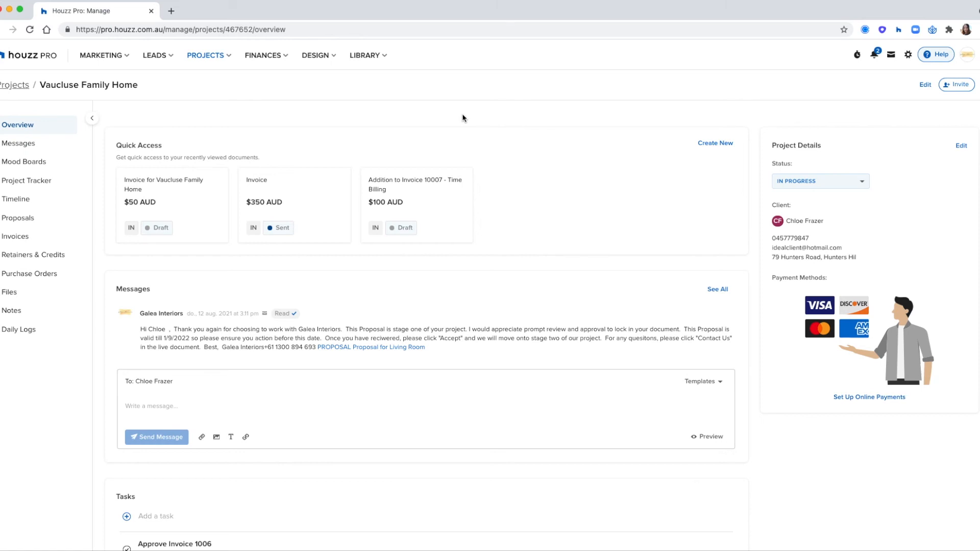
Show the Vaucluse Family Home timeline with the sidebar collapsed and open its sharing options
left_click(3, 202)
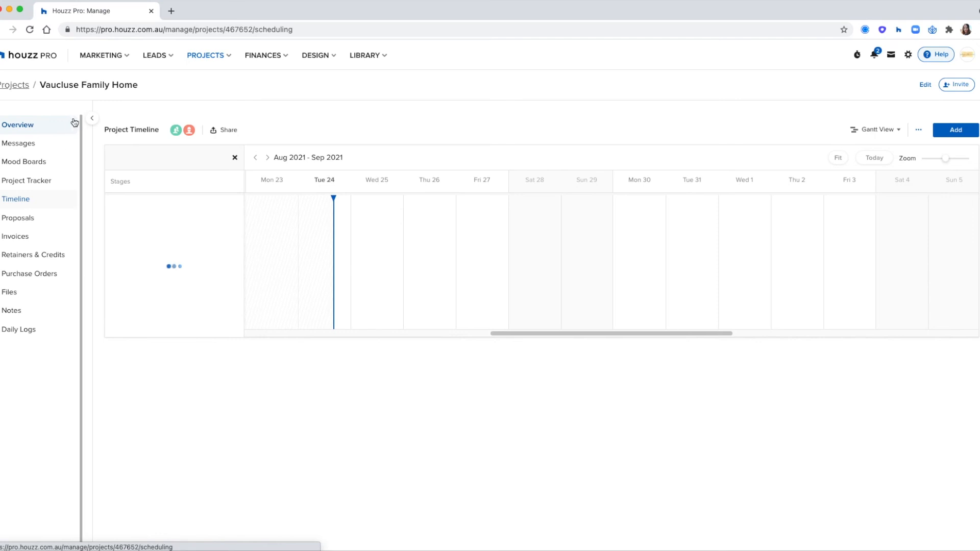
left_click(92, 121)
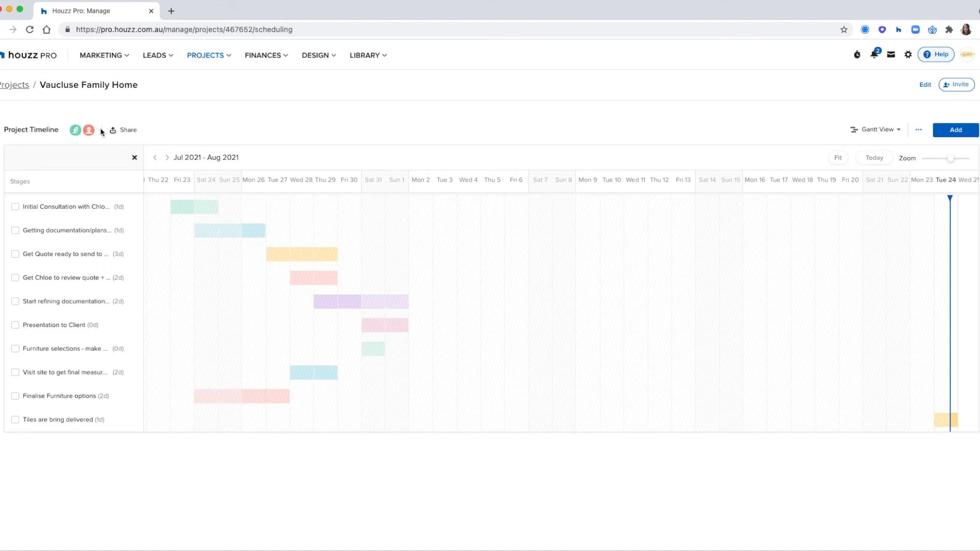
left_click(127, 132)
Set the client's dashboard access to the Vaucluse Family Home timeline to Access, leaving subs/suppliers unchanged
left_click(593, 282)
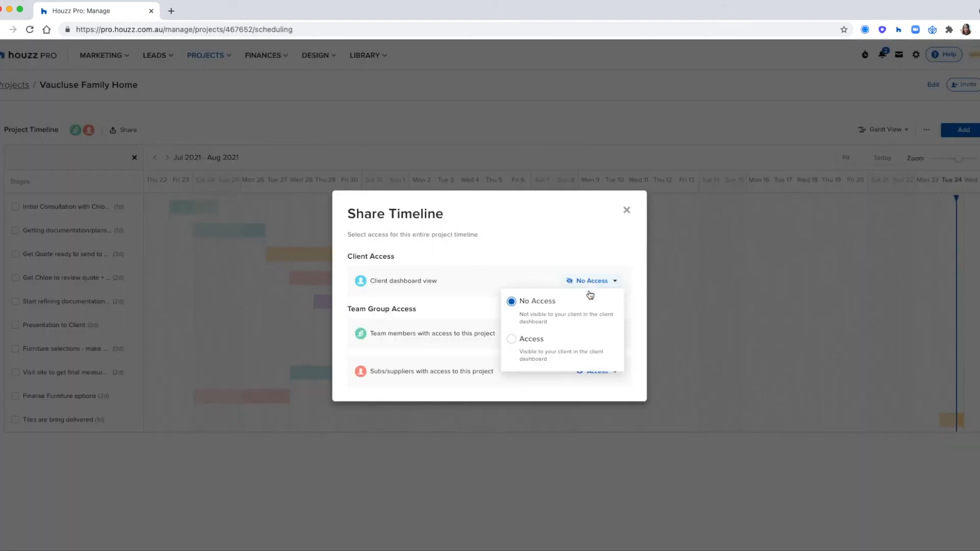
left_click(573, 352)
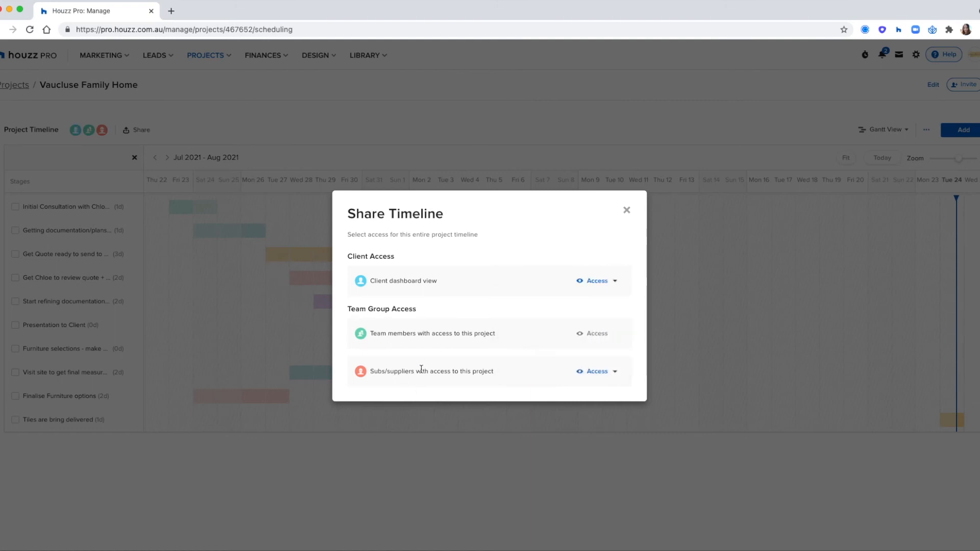
left_click(593, 373)
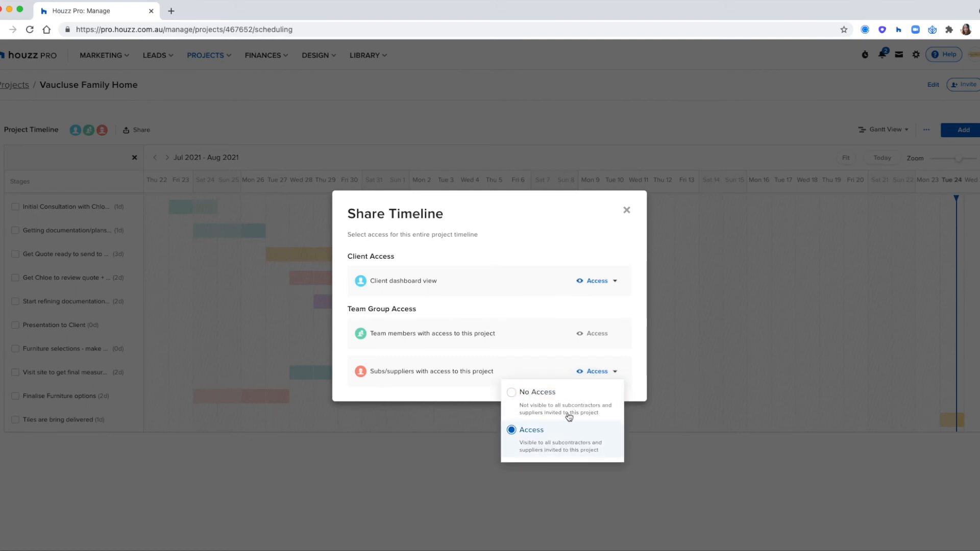
left_click(609, 216)
left_click(626, 215)
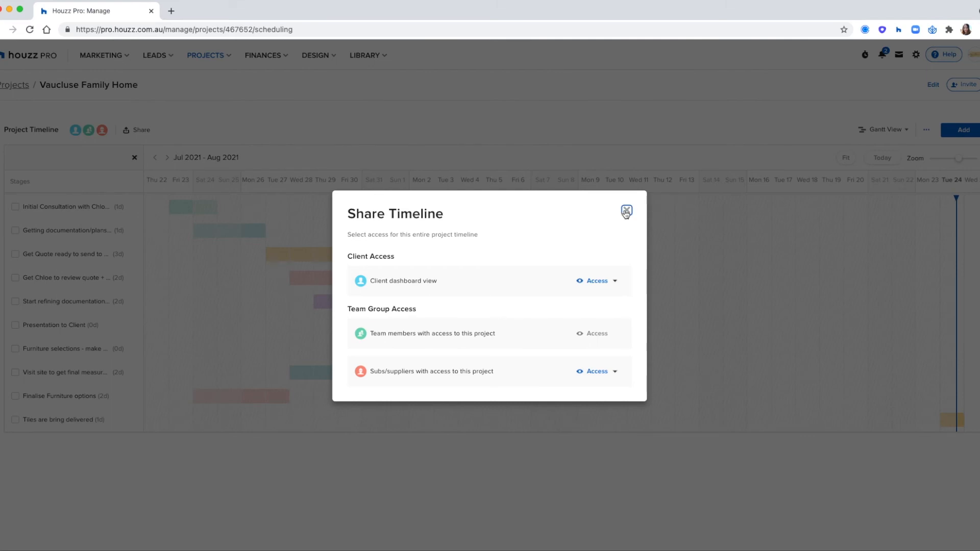
left_click(486, 186)
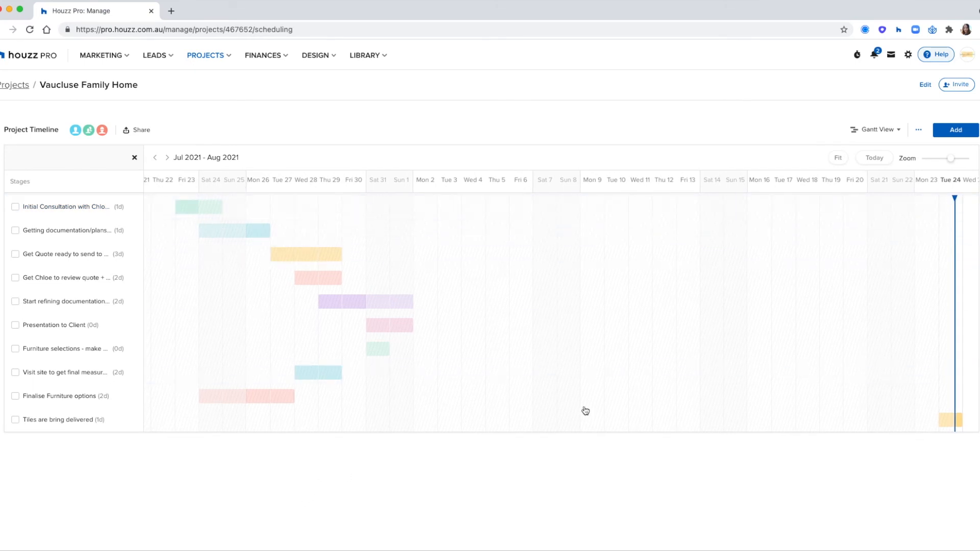
Add a light-blue, all-day timeline item titled 'Tiles are delivered'
left_click(951, 132)
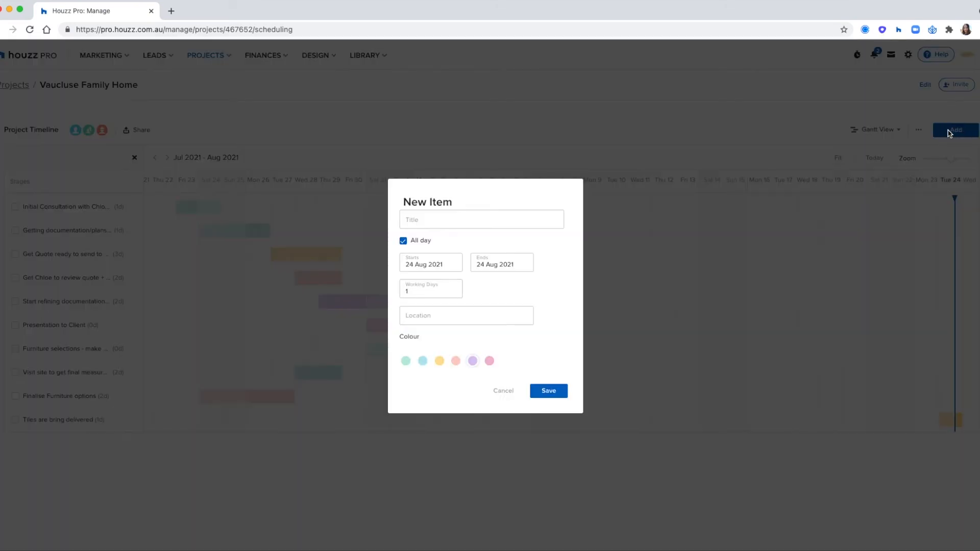
left_click(424, 224)
type("Tiles are delivered")
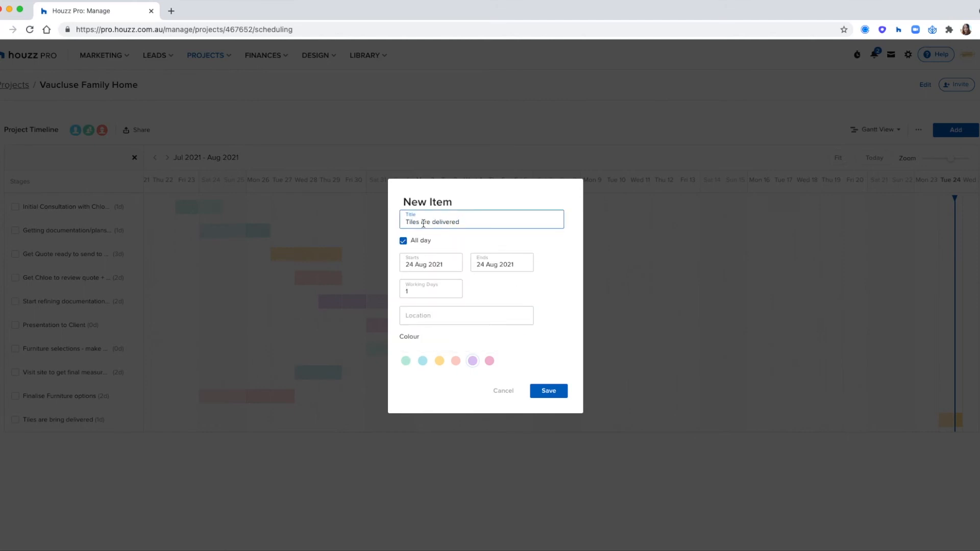
left_click(404, 242)
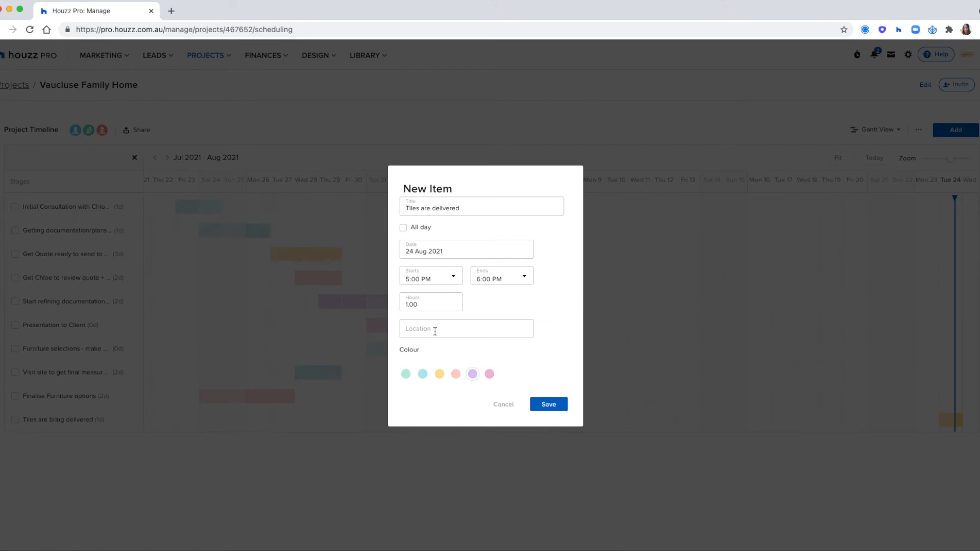
left_click(422, 377)
left_click(403, 228)
left_click(548, 393)
Drag the Tiles are delivered bar to span Mon 16–Fri 20 and hide the stages list
scroll(197, 453, "left", 1)
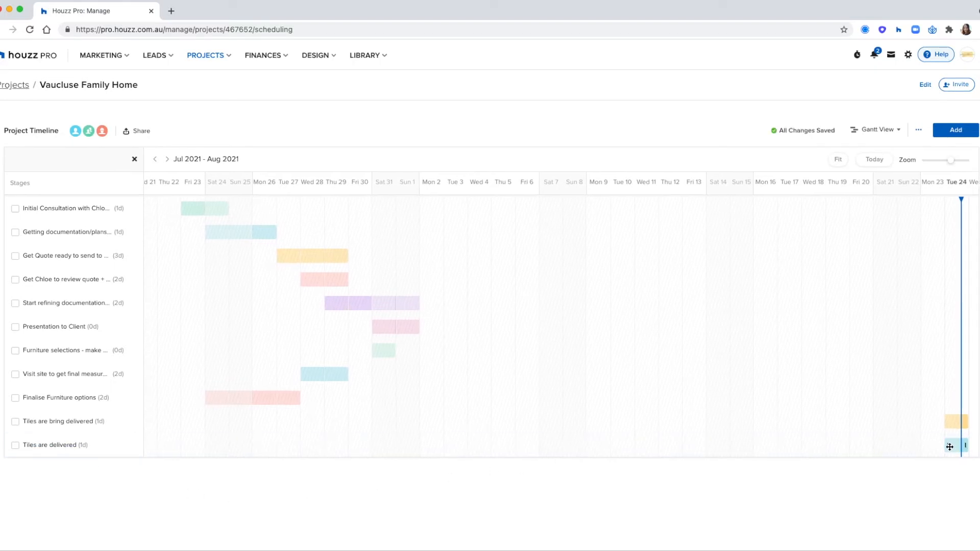
left_click_drag(947, 445, 835, 444)
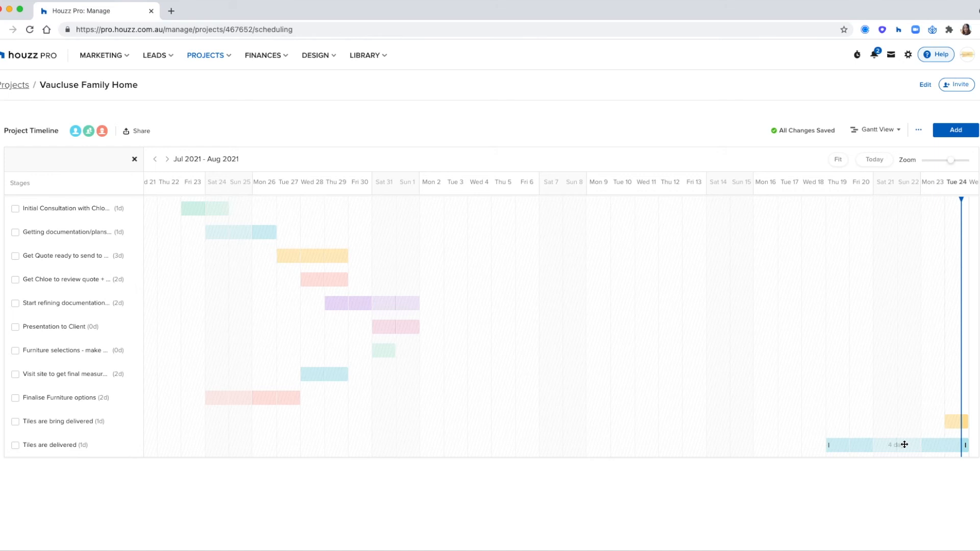
left_click_drag(927, 445, 882, 446)
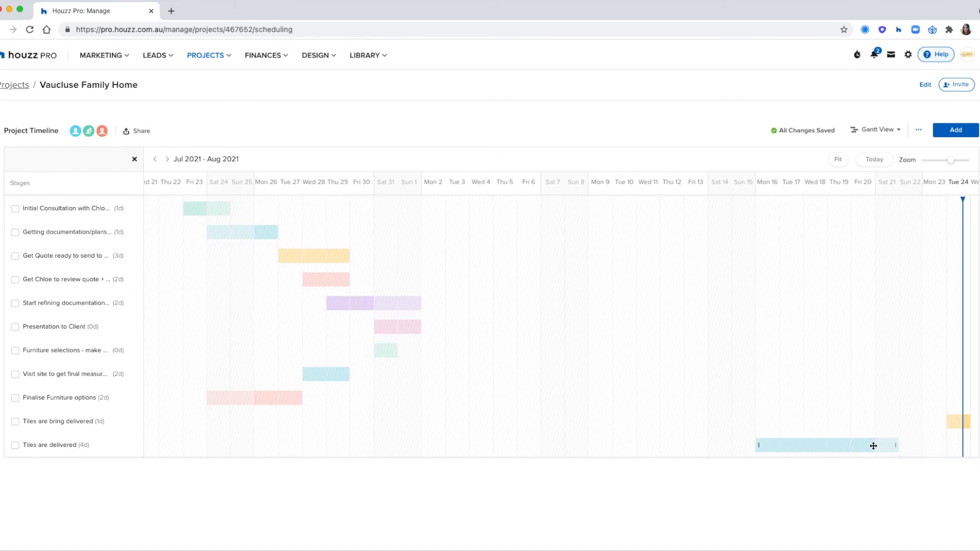
scroll(869, 446, "left", 1)
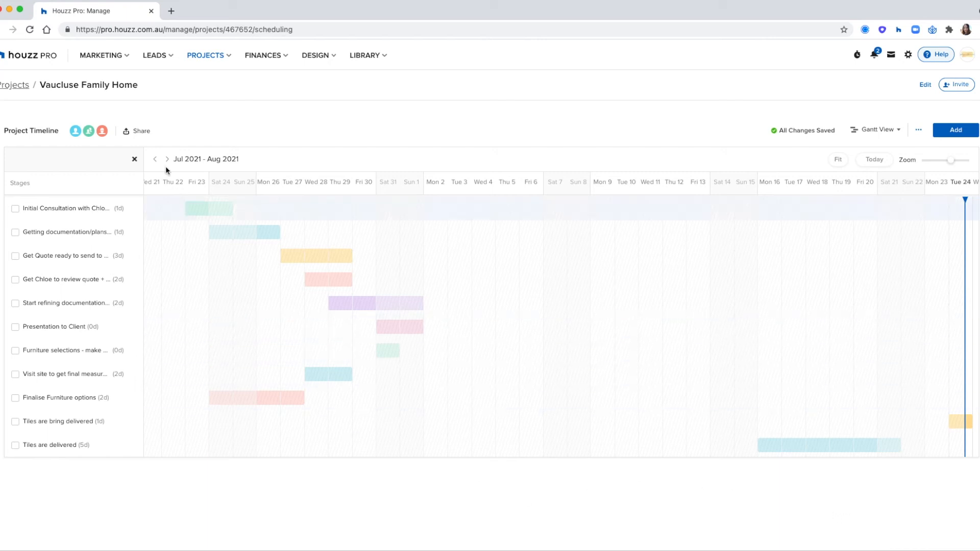
left_click(136, 160)
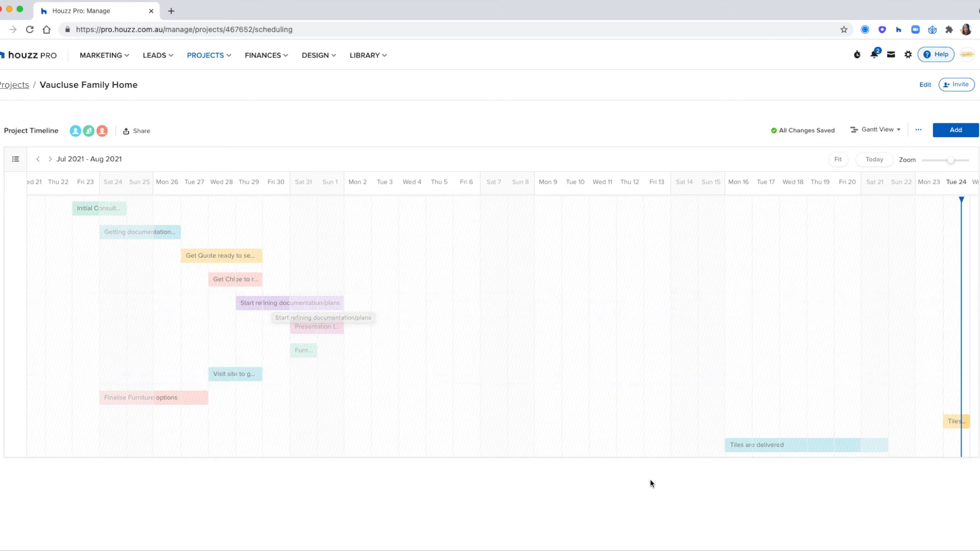
Fit the schedule to the view, jump to today, and switch to Calendar View
left_click(839, 161)
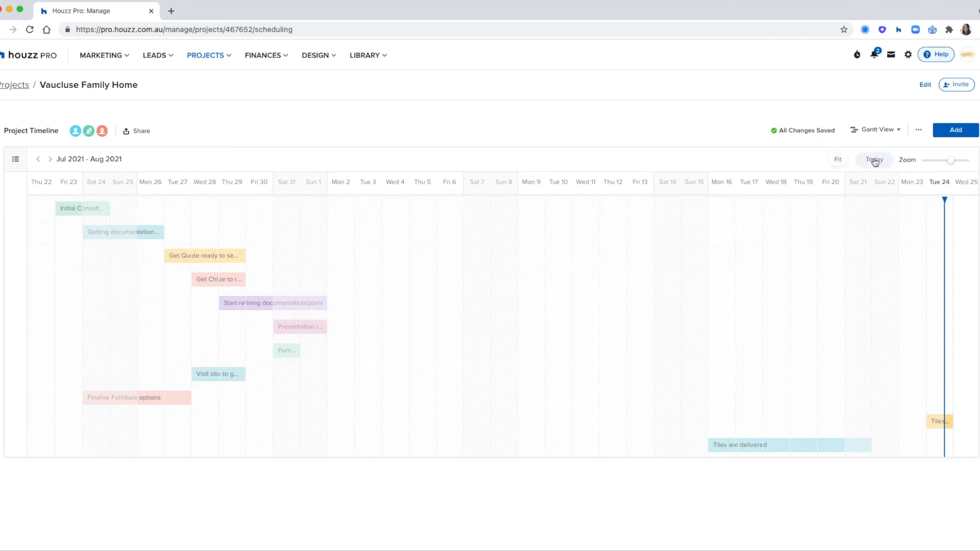
left_click(875, 160)
left_click(840, 159)
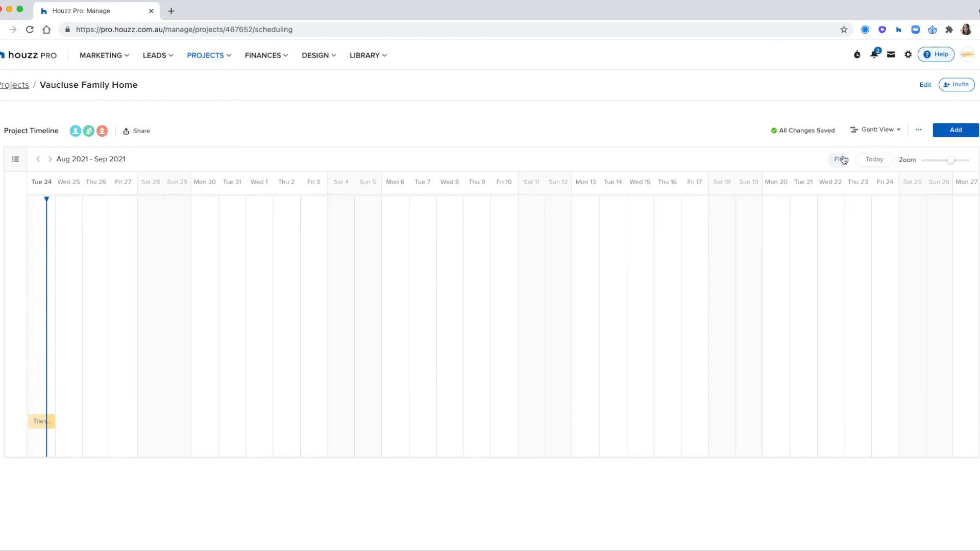
left_click(877, 131)
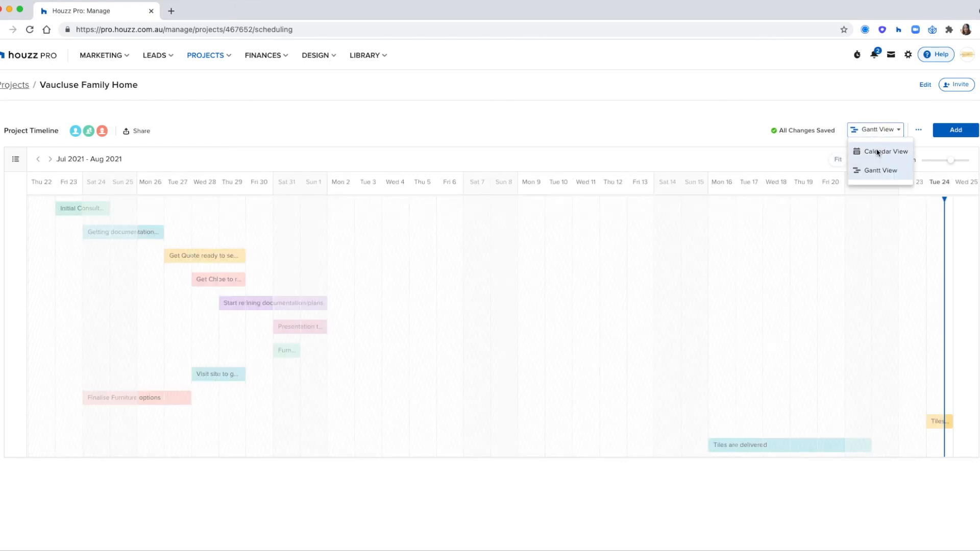
left_click(881, 151)
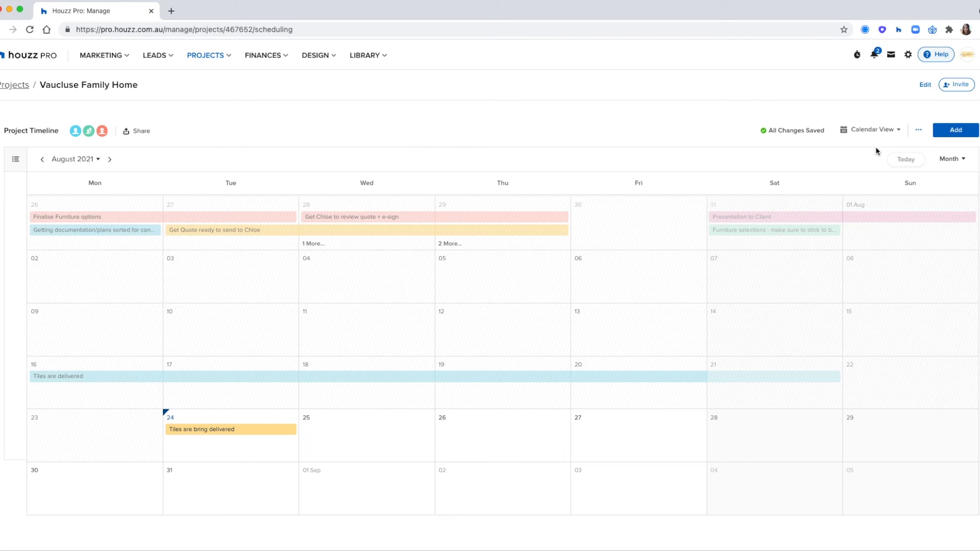
Copy the calendar sync link from the Calendar Sync settings
left_click(920, 131)
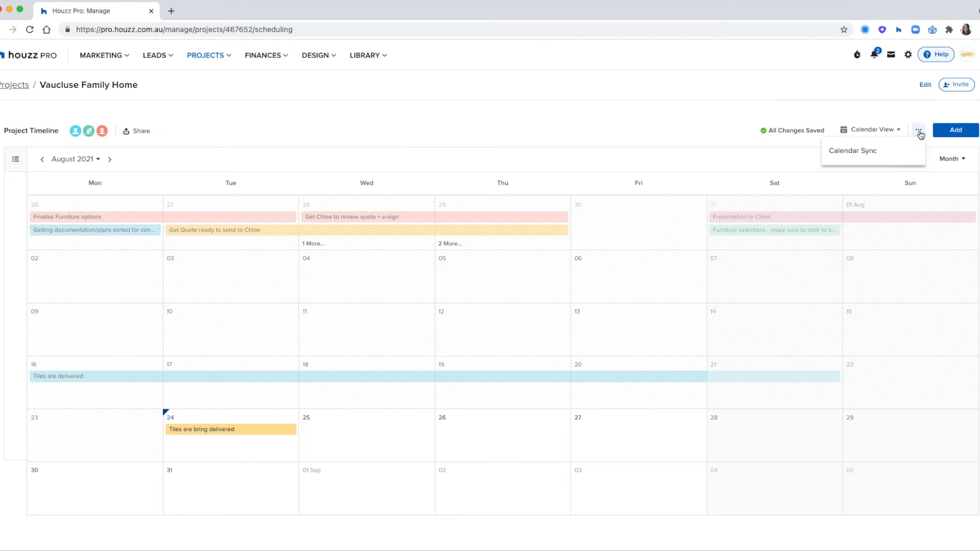
left_click(893, 156)
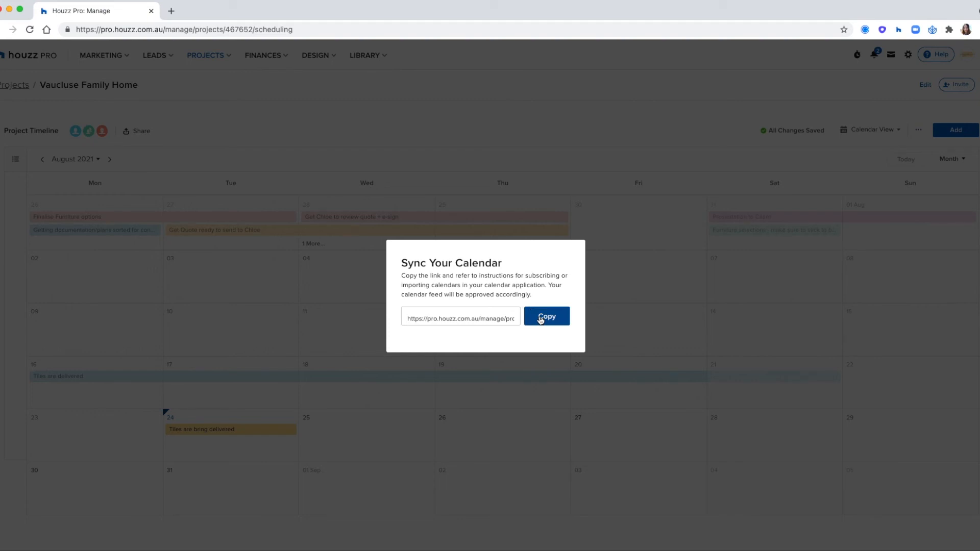
left_click(541, 318)
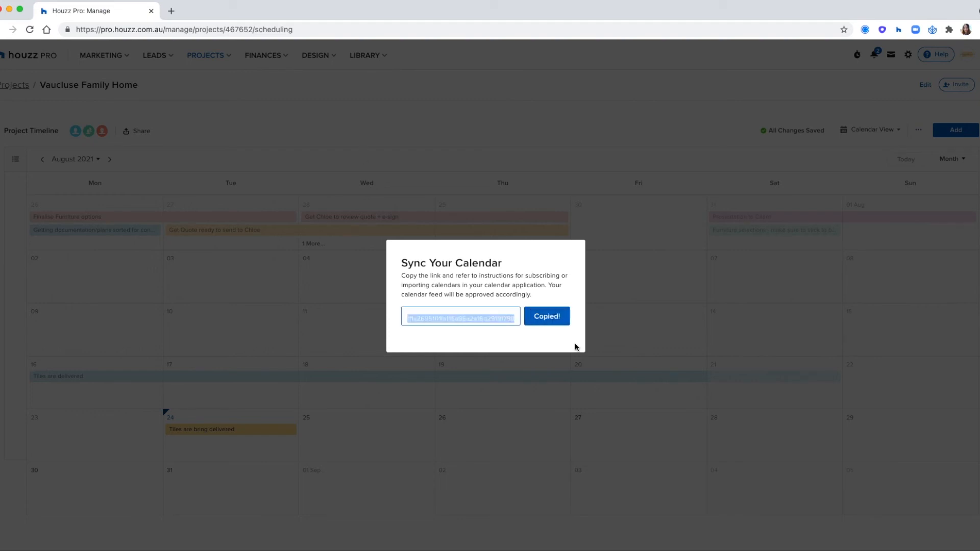
left_click(541, 144)
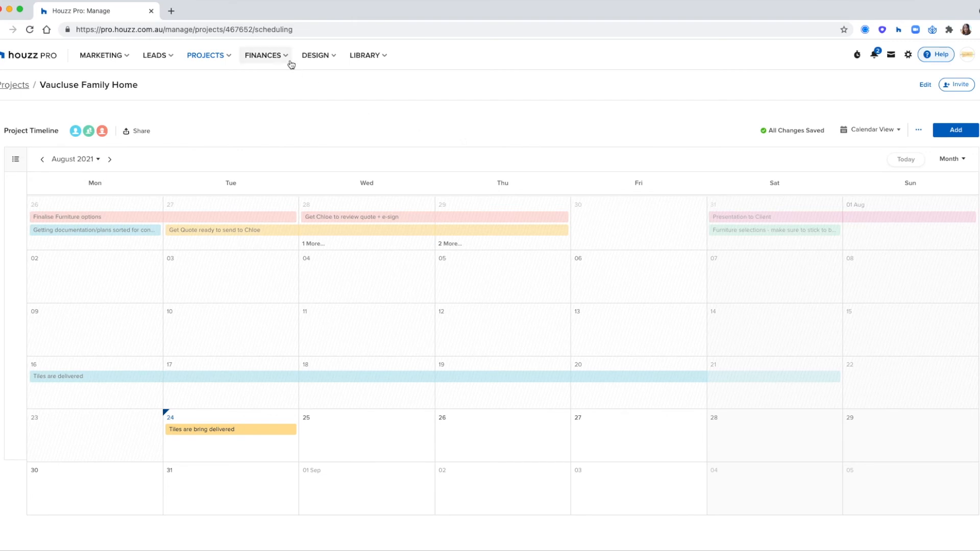
Go to Finances > Time and Expenses and start a new stopwatch from the header timer
left_click(270, 60)
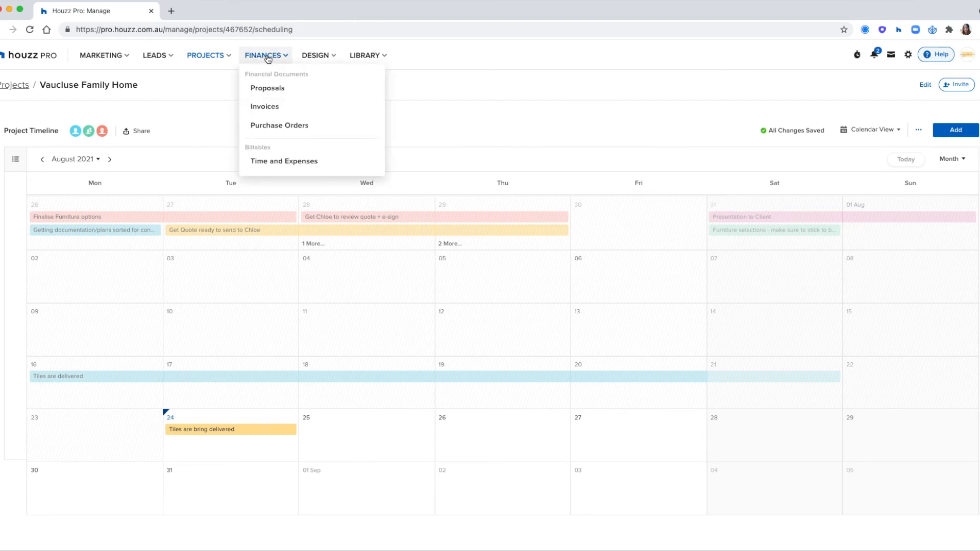
left_click(272, 162)
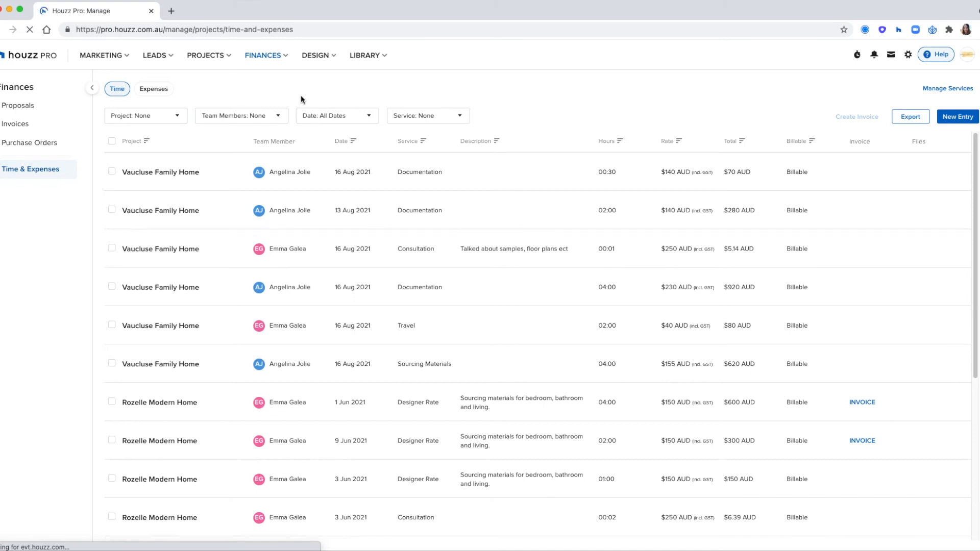
left_click(858, 56)
left_click(740, 115)
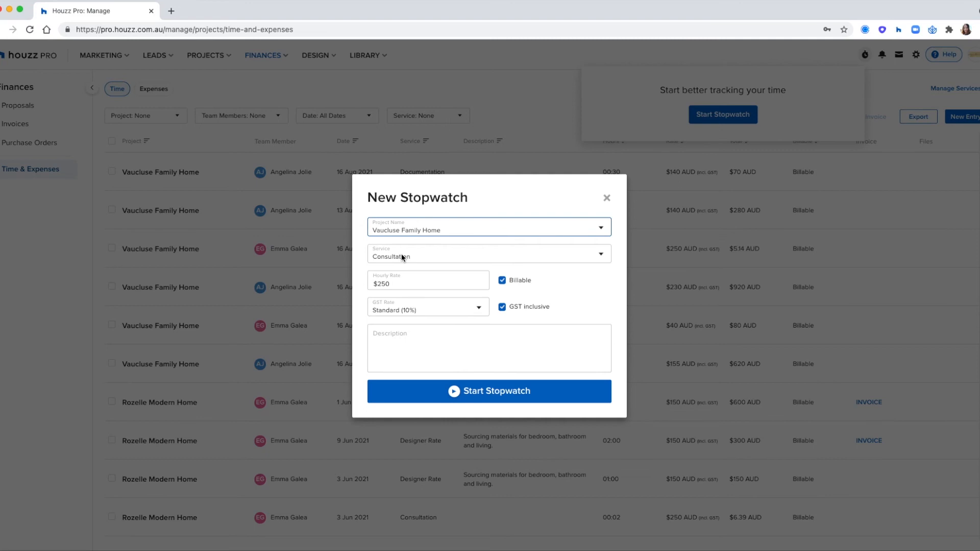
Start a non-billable Vaucluse Family Home Consultation stopwatch described as 'Organising Samples'
left_click(432, 231)
left_click(586, 249)
left_click(584, 254)
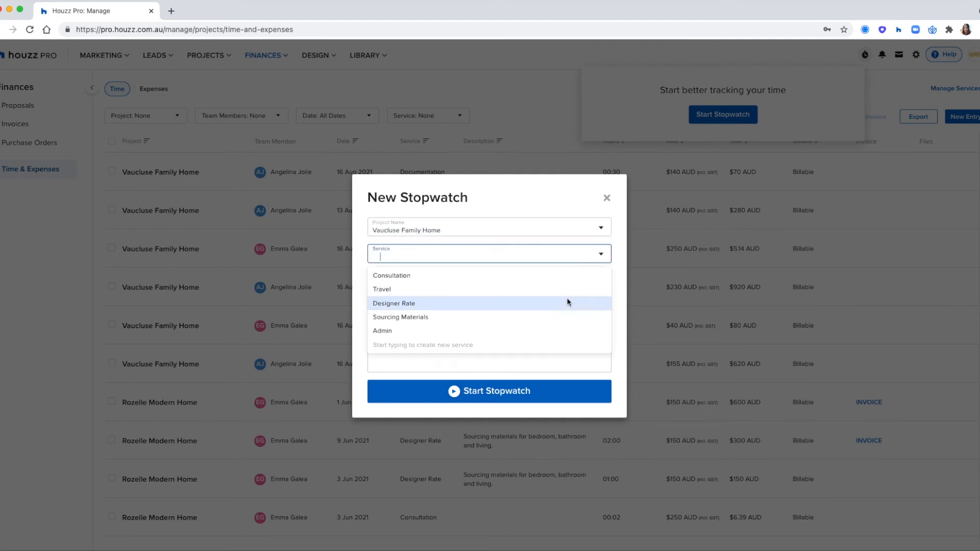
left_click(608, 275)
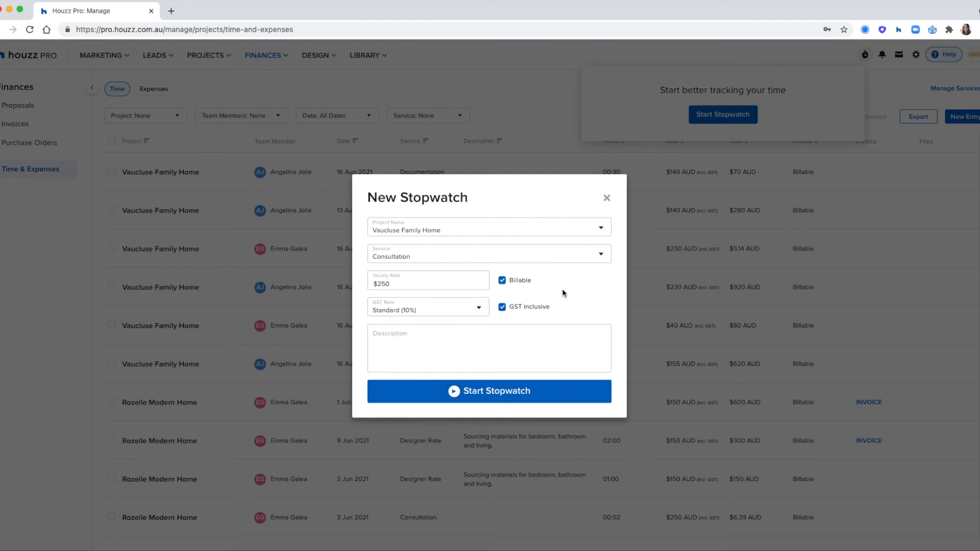
left_click(502, 280)
left_click(559, 348)
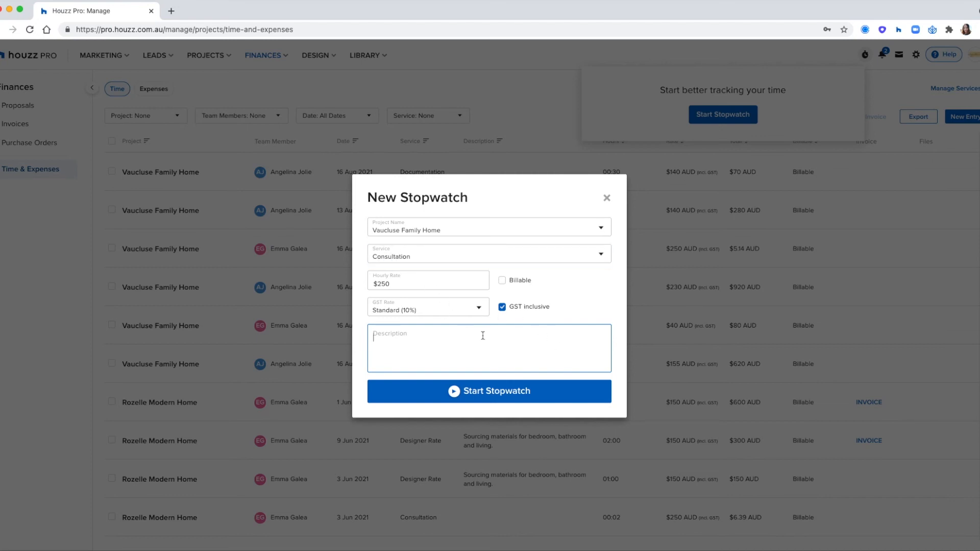
type("Disu")
key("BackSpace")
key("BackSpace")
key("BackSpace")
type("Organising Samples")
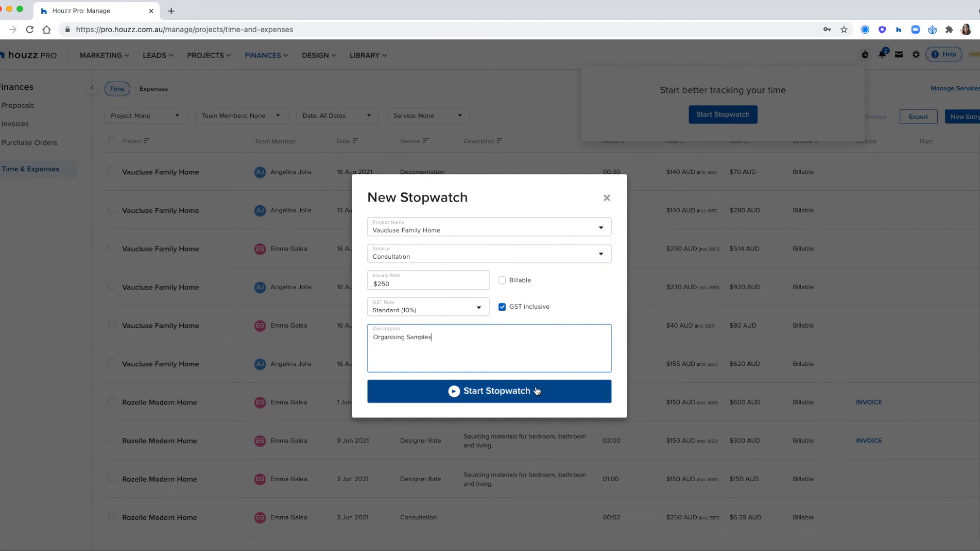
left_click(522, 398)
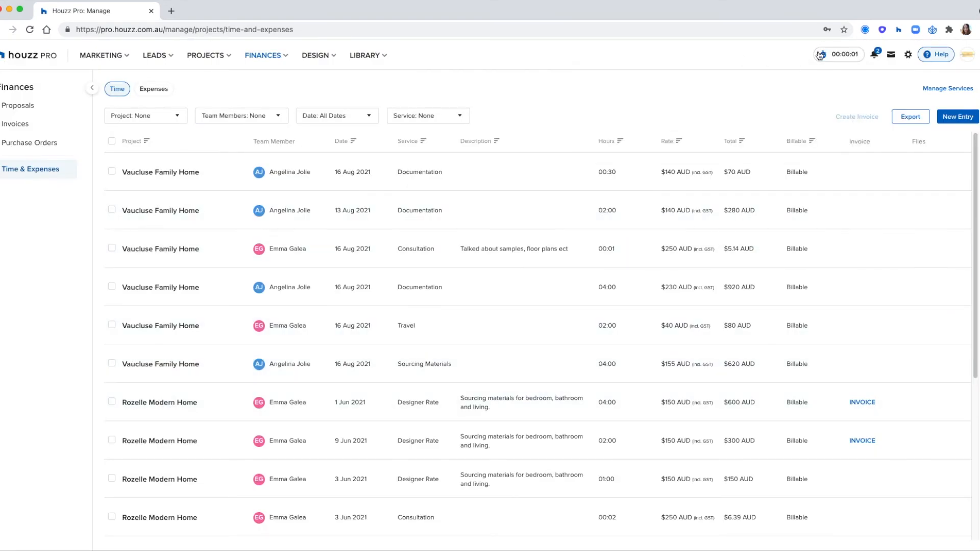
Check the running stopwatches, then begin a new manual time entry
left_click(820, 55)
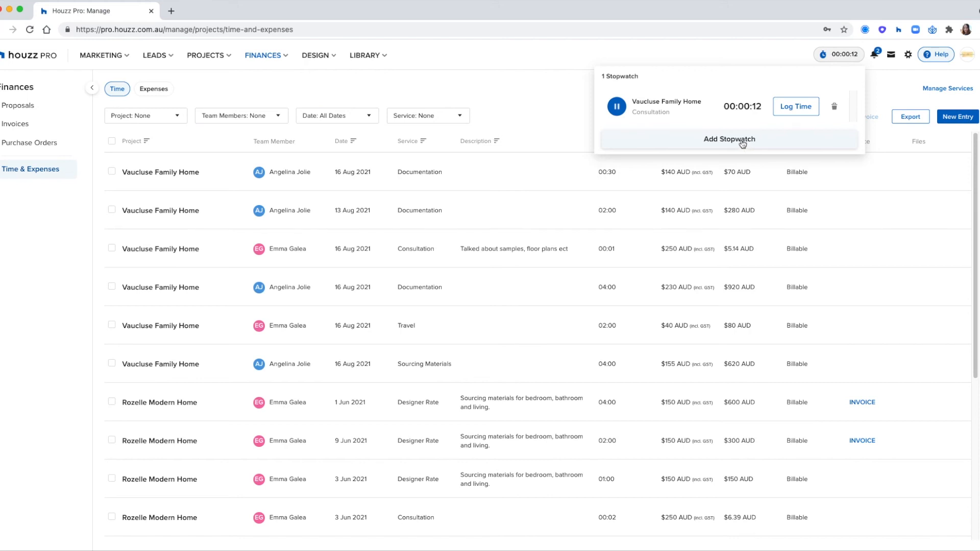
left_click(571, 102)
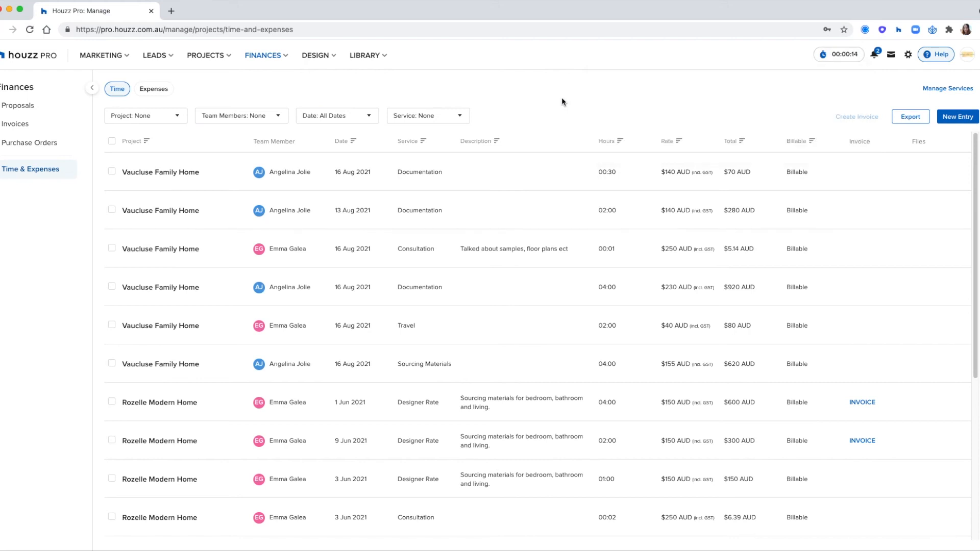
left_click(958, 118)
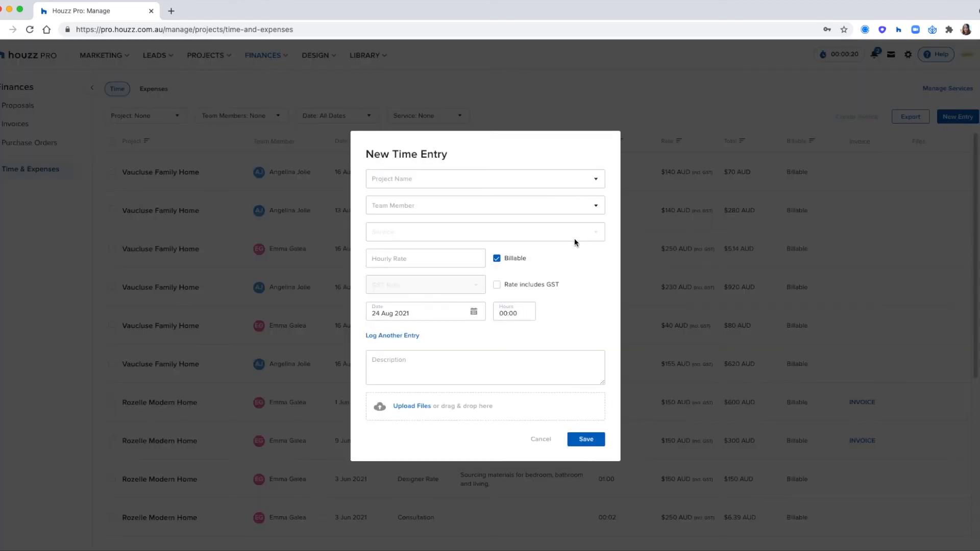
Set the time entry to Rozelle Modern Home, pick the team member, and choose the Travel service
left_click(450, 180)
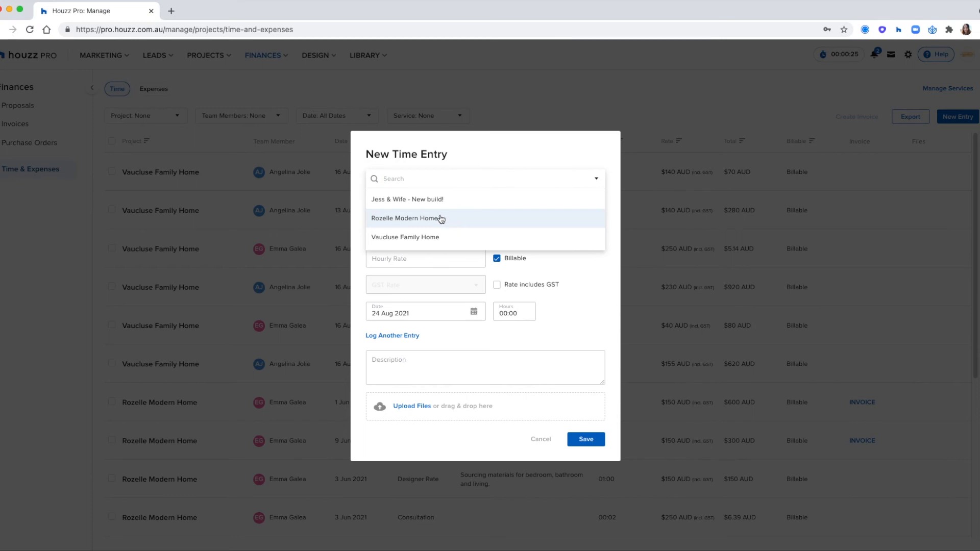
left_click(438, 218)
left_click(437, 206)
left_click(424, 248)
left_click(421, 233)
left_click(422, 276)
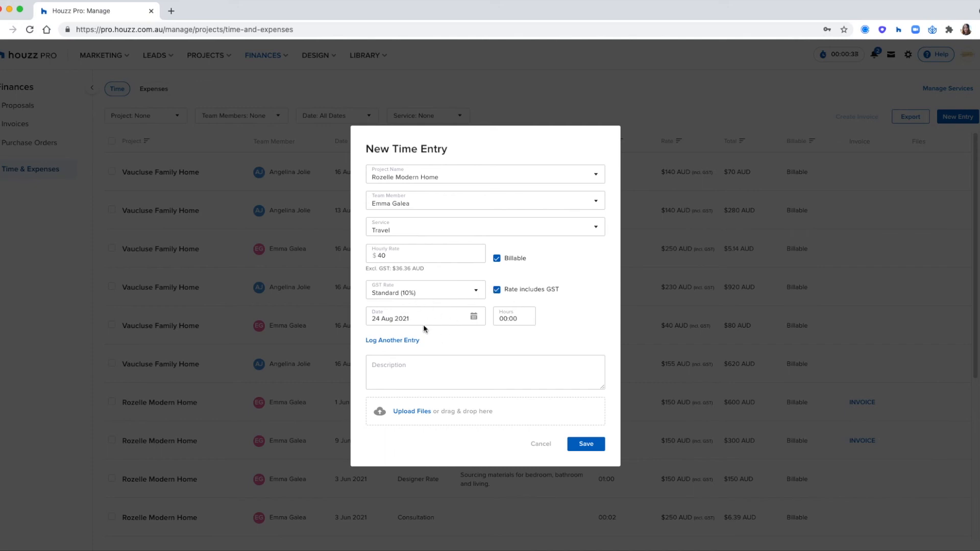
Log 3:00 hours on 20 Aug 2021 plus an empty-hours row for 31 Aug 2021, then save
left_click(474, 317)
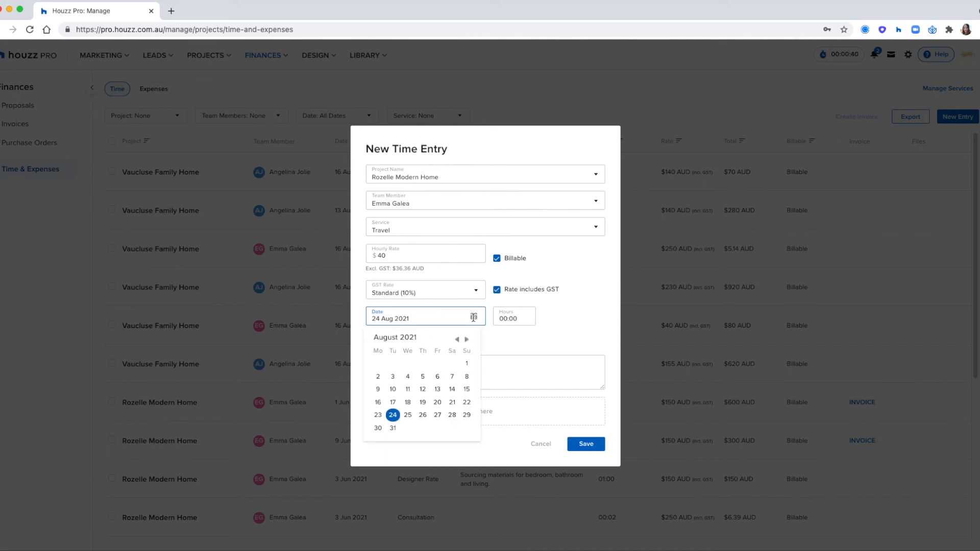
left_click(437, 403)
left_click(509, 319)
type("3:00")
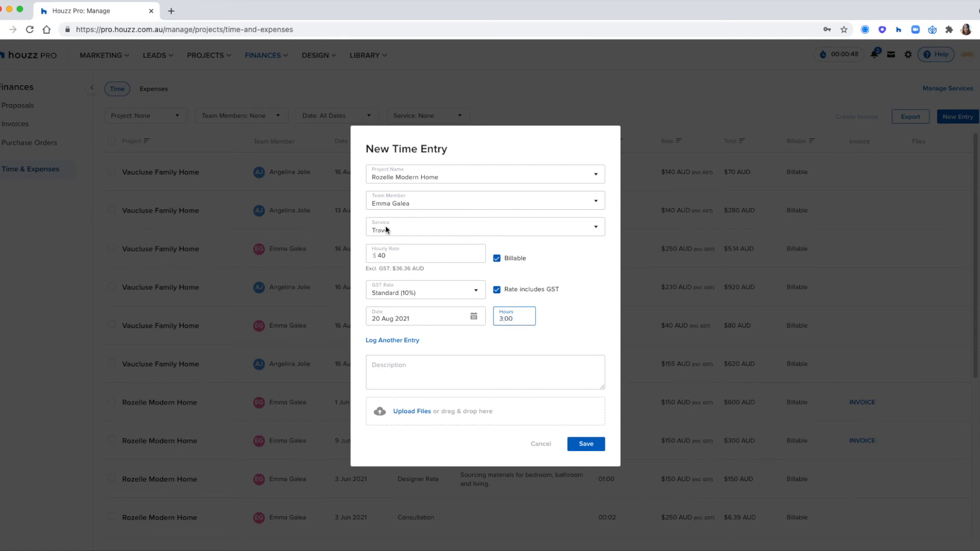
left_click(415, 340)
left_click(475, 330)
left_click(412, 442)
left_click(510, 333)
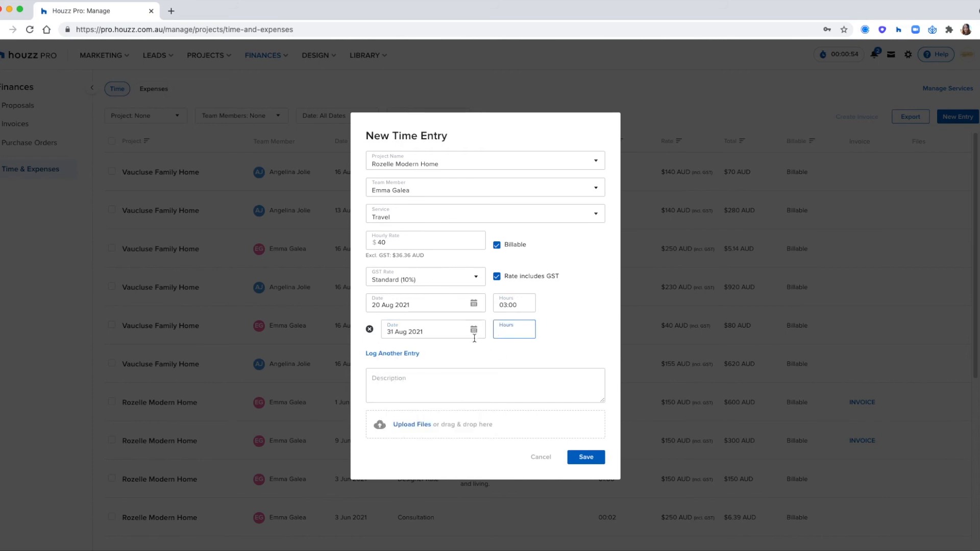
left_click(488, 389)
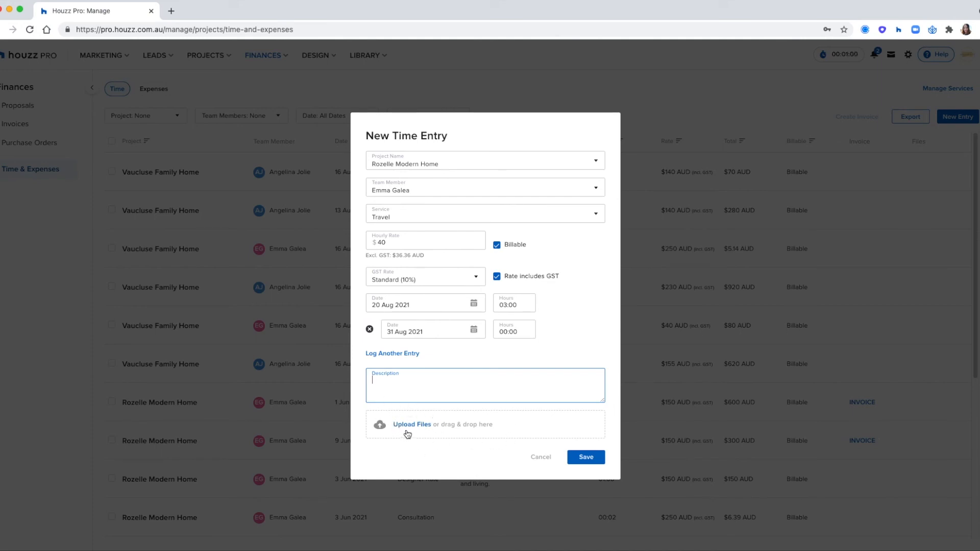
left_click(581, 463)
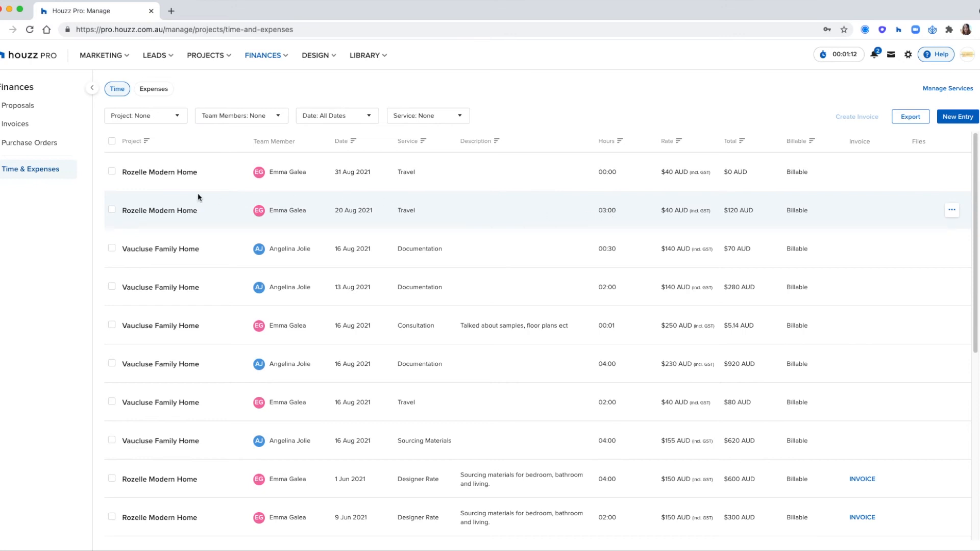
Select the 20 and 31 Aug entries and filter the list to a single team member
left_click(111, 210)
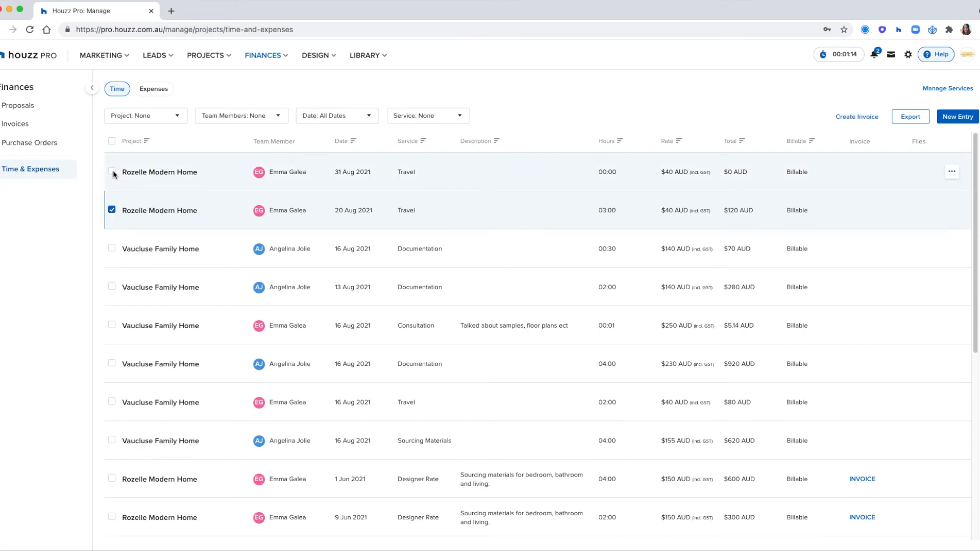
left_click(112, 172)
left_click(278, 116)
left_click(265, 149)
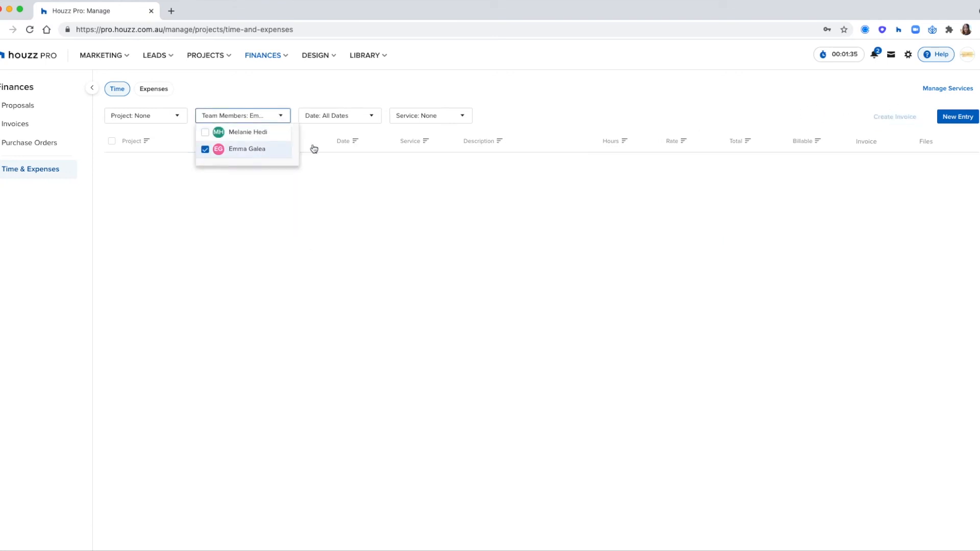
left_click(573, 92)
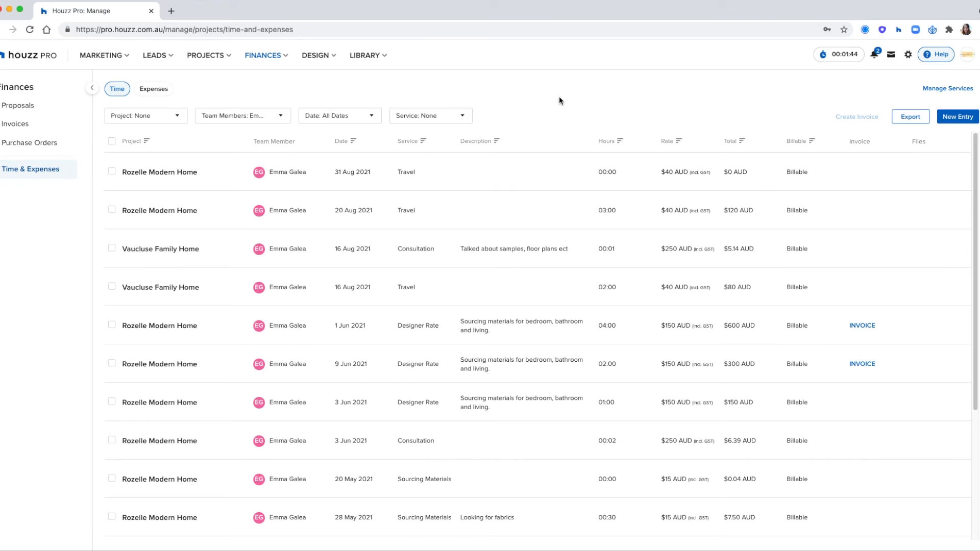
Delete the Vaucluse Family Home stopwatch and go to the all-projects list
left_click(825, 58)
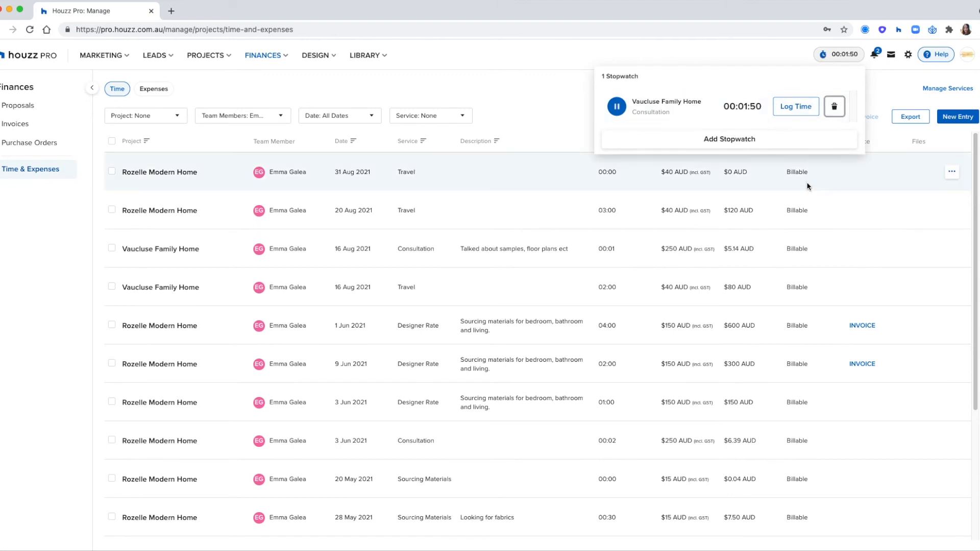
left_click(834, 106)
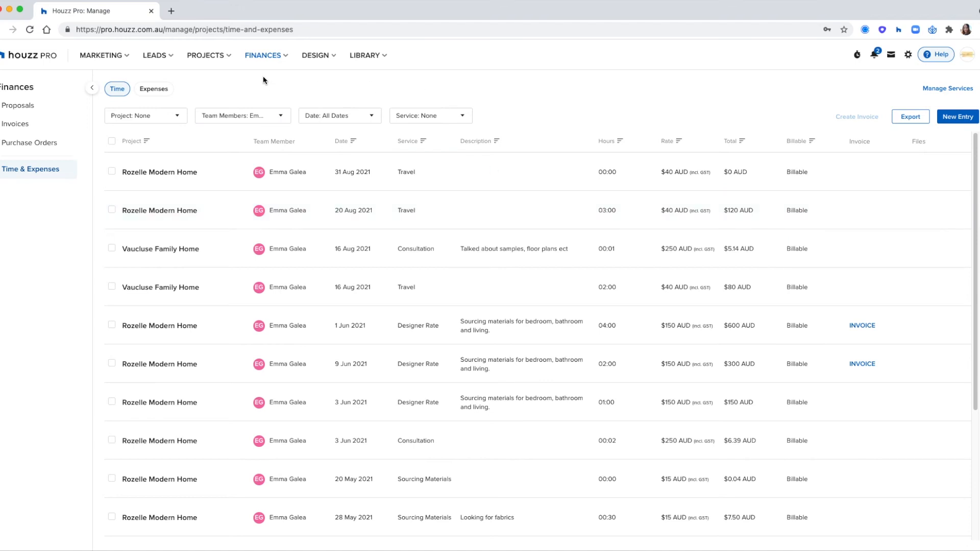
left_click(220, 58)
left_click(213, 89)
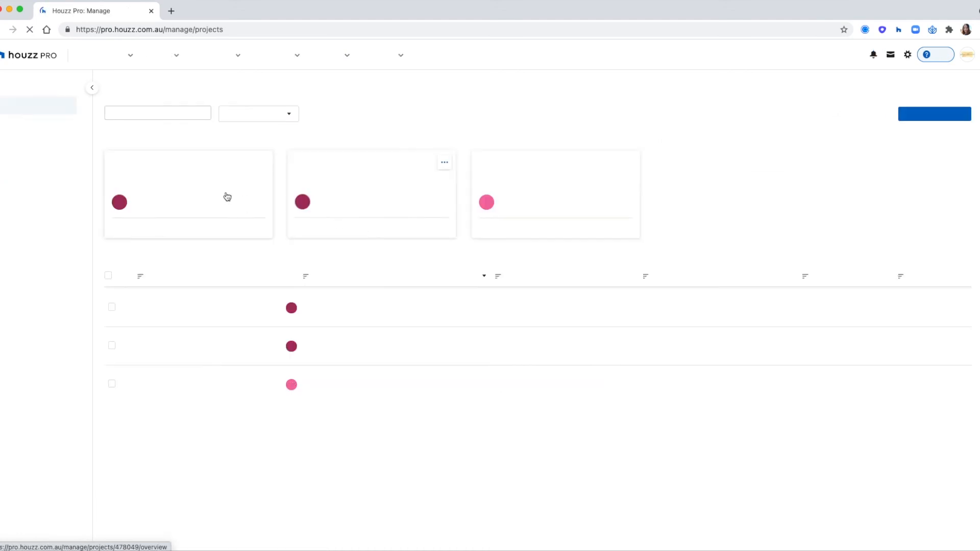
Open Vaucluse Family Home's Daily Logs and create a new blank daily log
left_click(220, 194)
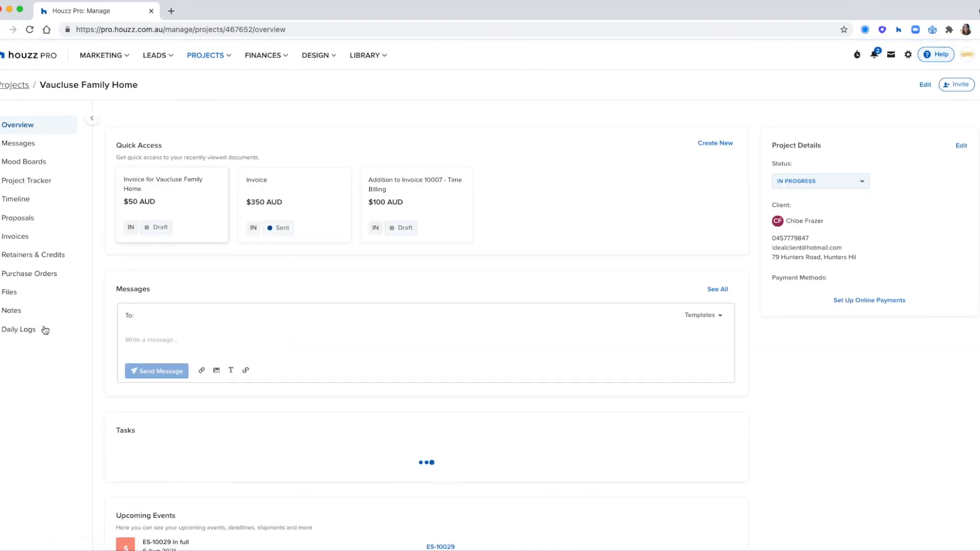
left_click(29, 333)
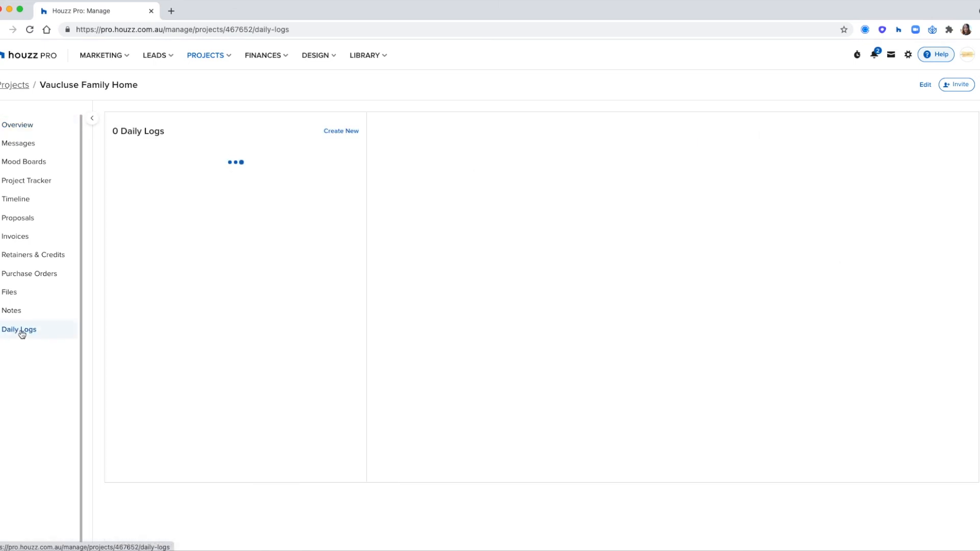
left_click(92, 118)
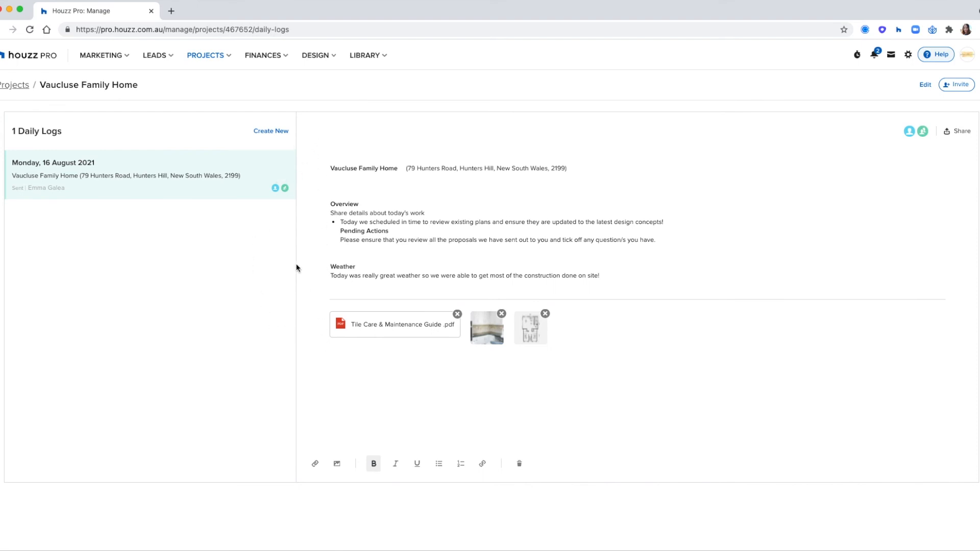
left_click(268, 134)
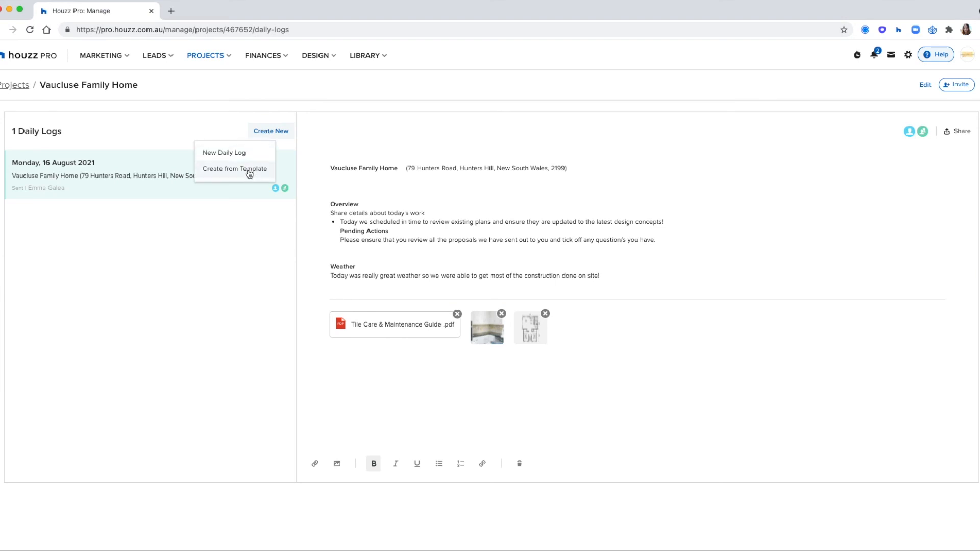
left_click(247, 155)
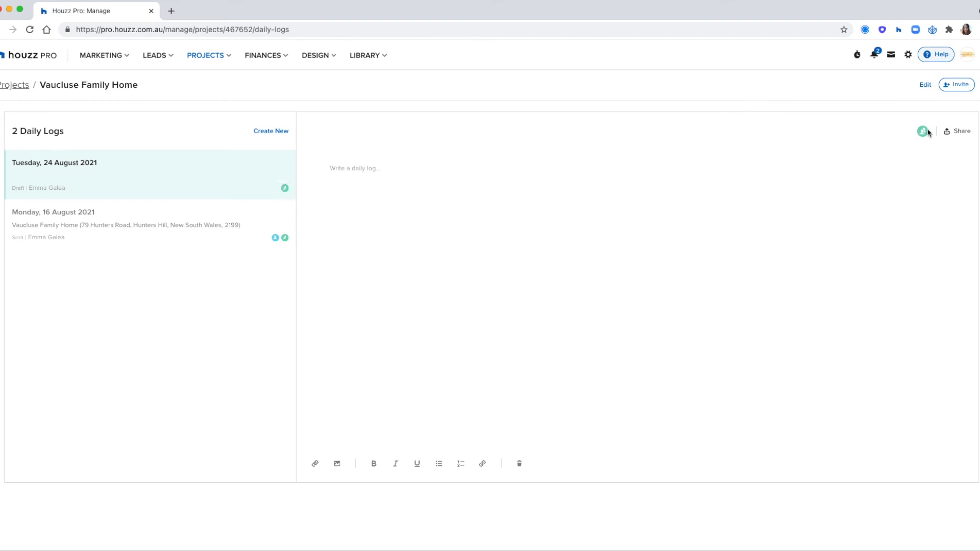
Share the new log with the client, keep subs/suppliers without access, then reopen the 16 August log
mouse_move(923, 132)
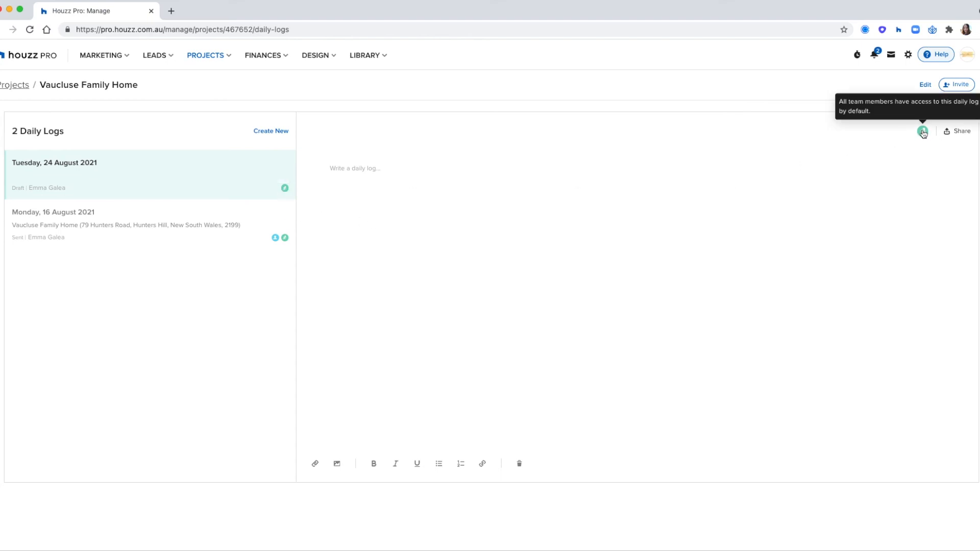
left_click(961, 137)
left_click(606, 287)
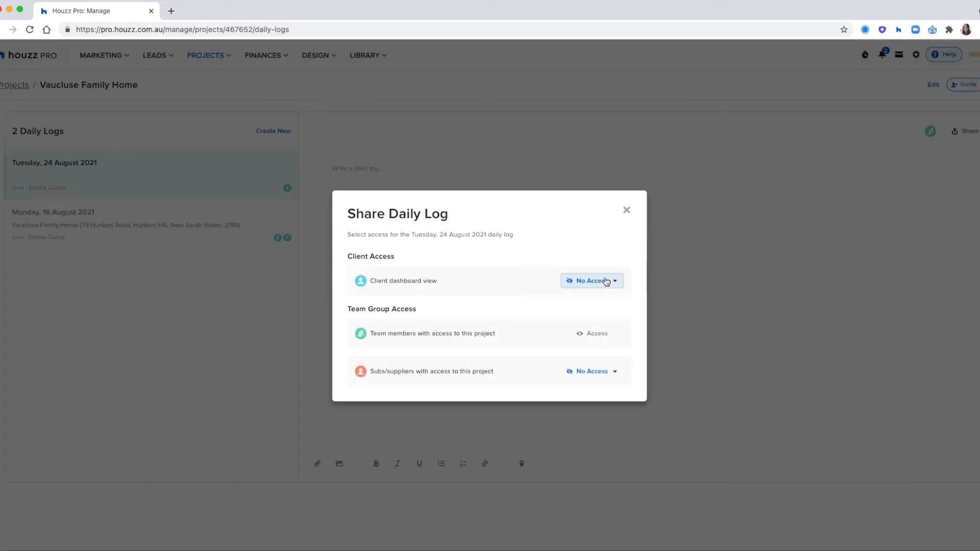
left_click(593, 345)
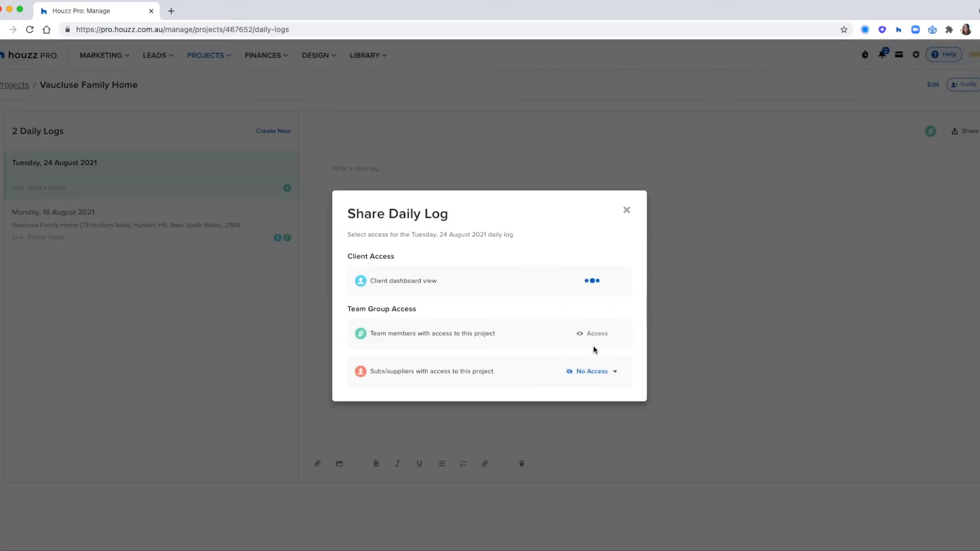
left_click(599, 376)
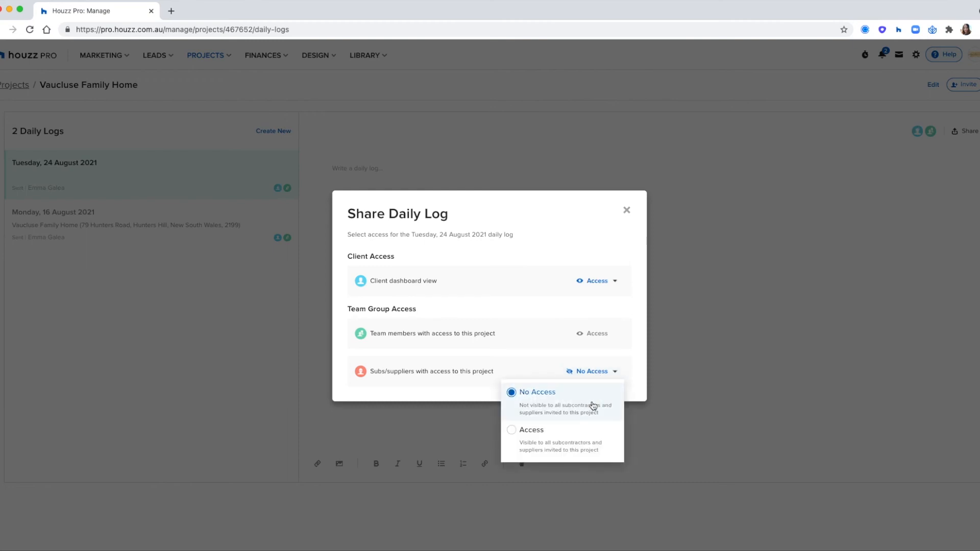
left_click(592, 405)
left_click(627, 210)
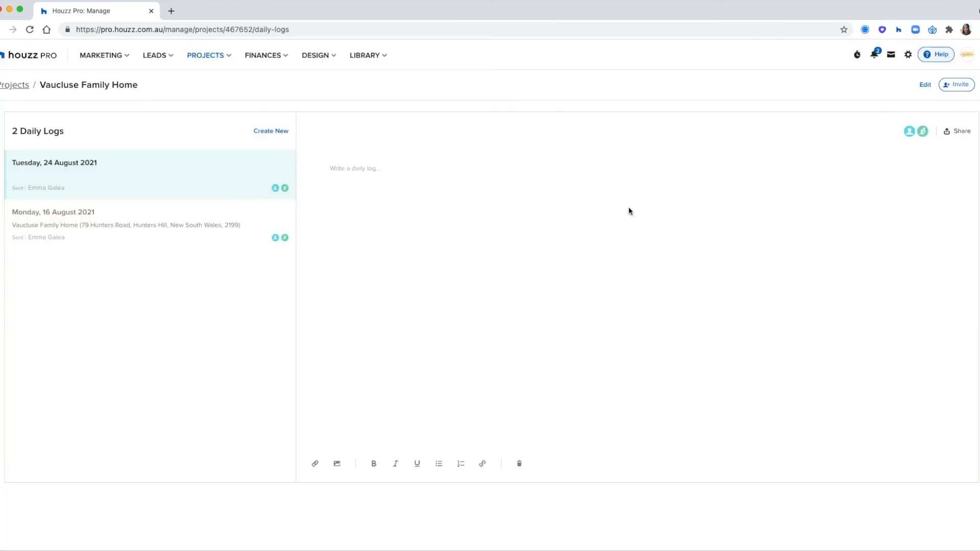
left_click(258, 218)
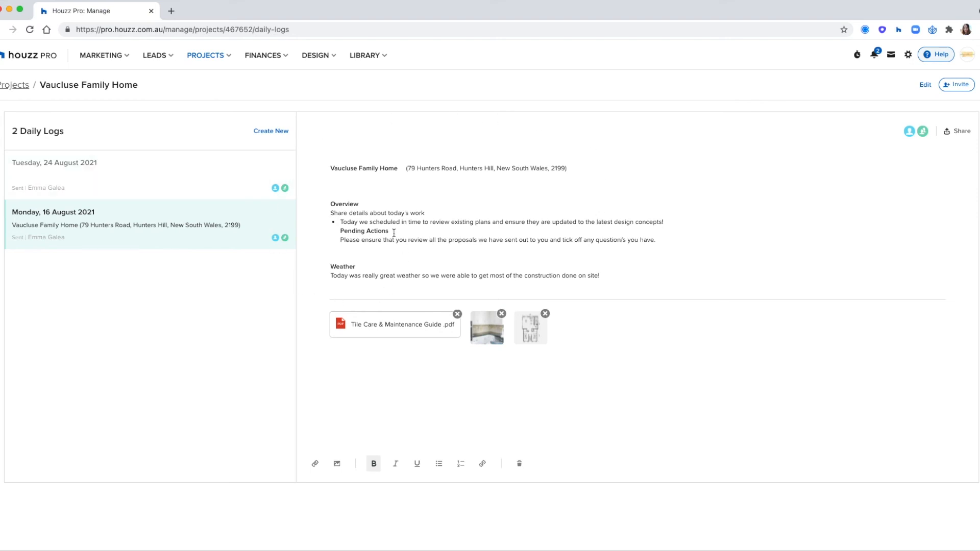
Check the project's invite options, dismiss them, and return to the projects list
left_click(951, 86)
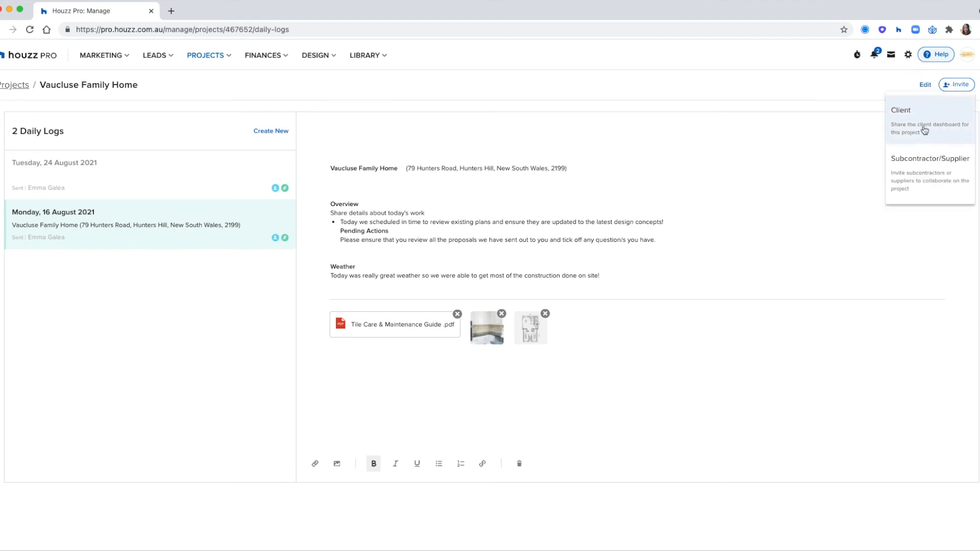
left_click(596, 194)
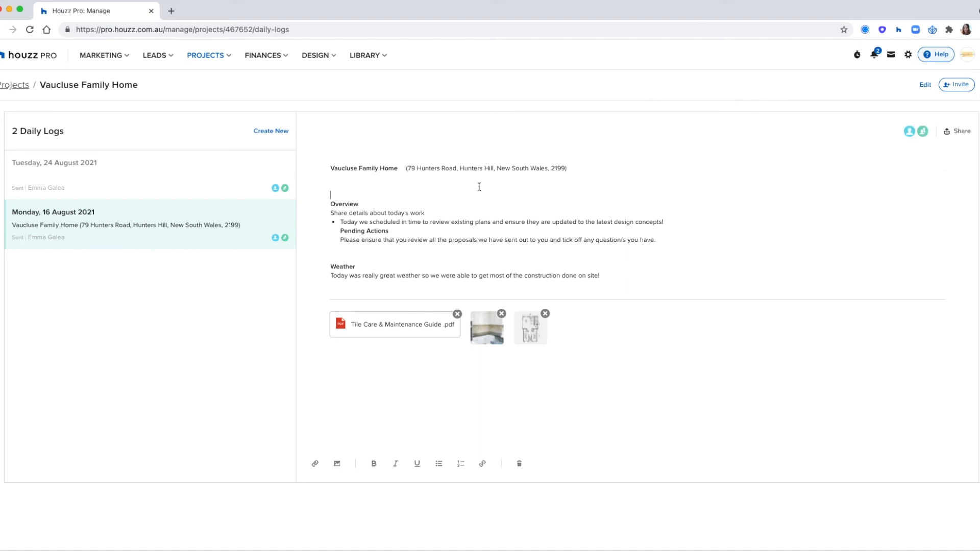
left_click(17, 89)
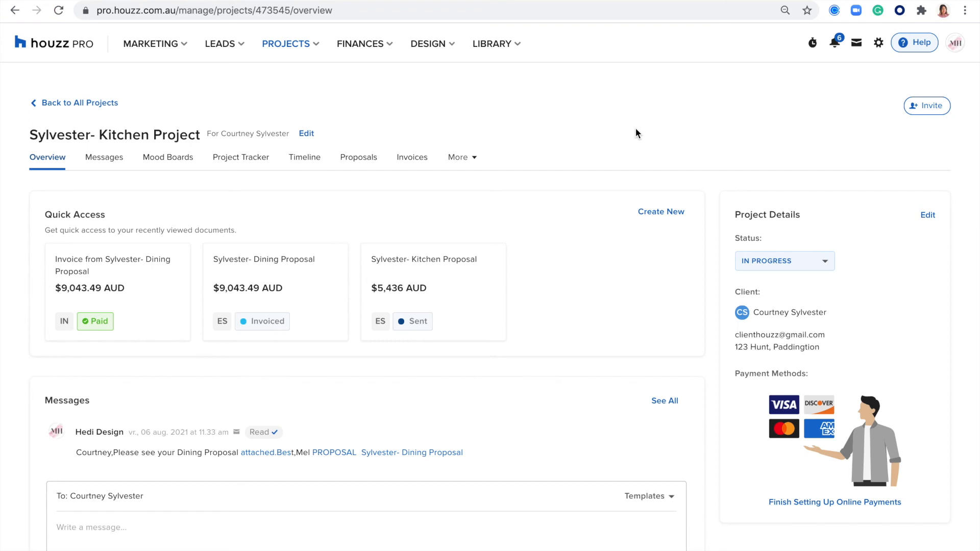
Invite the client to the Preview Client Dashboard, opening its email share panel with subject 'Your project dashboard'
left_click(927, 106)
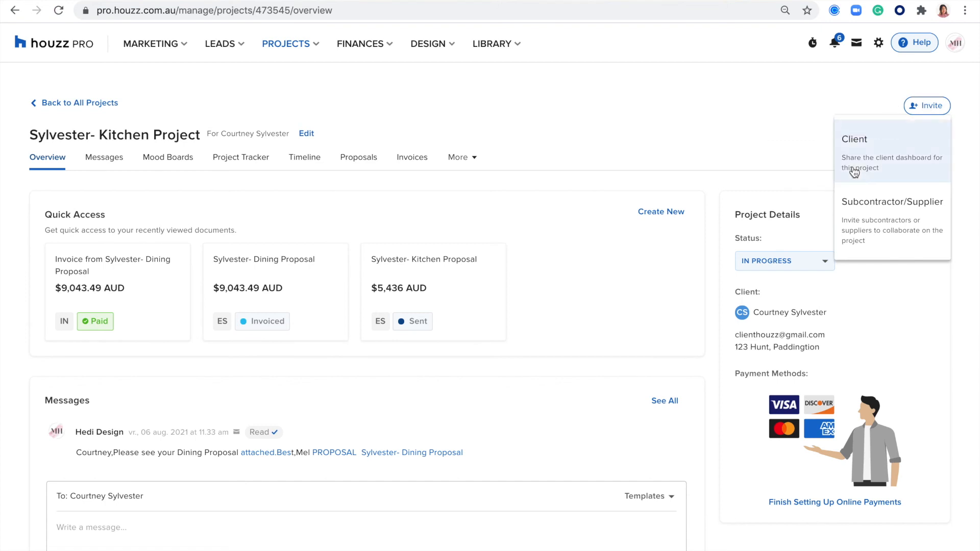
left_click(890, 148)
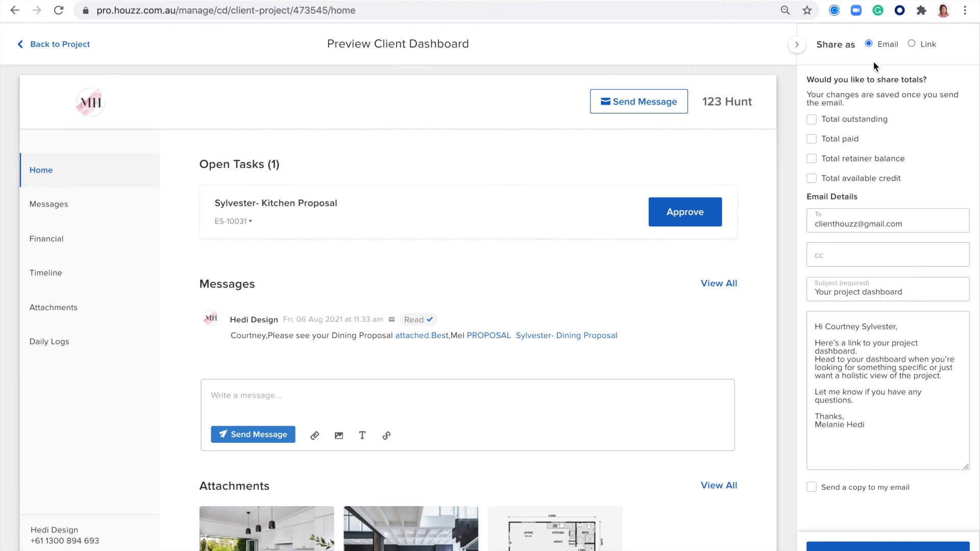
Look at the shareable dashboard link option, then go back to sharing by email
double_click(887, 43)
left_click(911, 43)
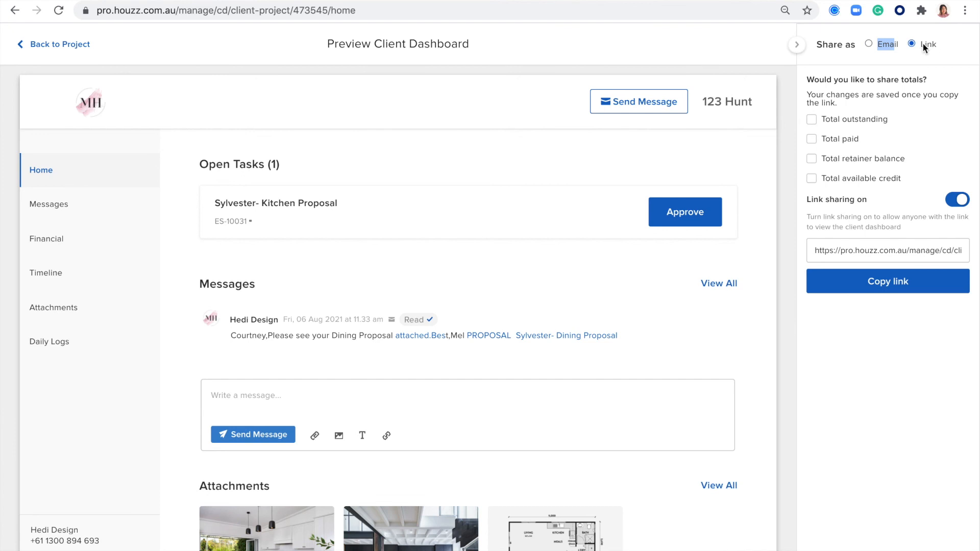
left_click(839, 253)
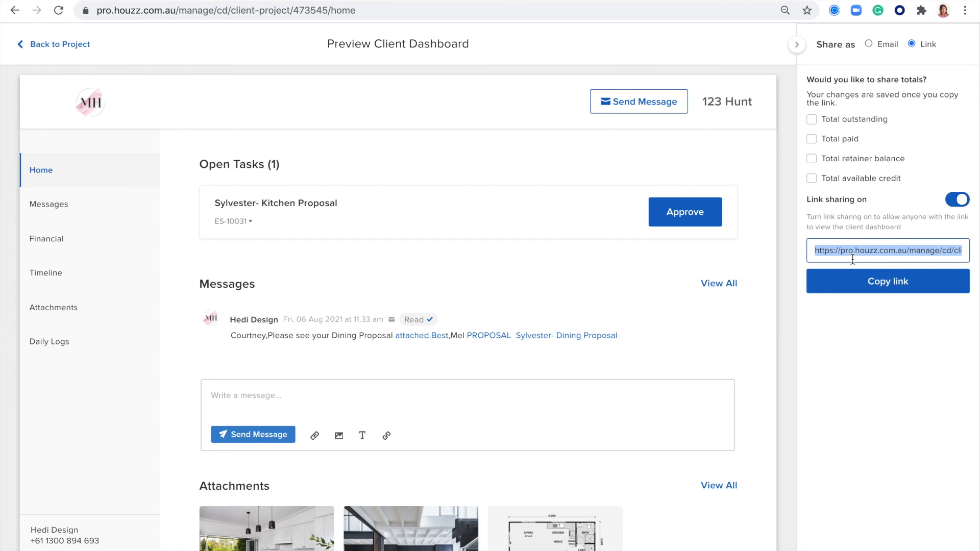
left_click(871, 44)
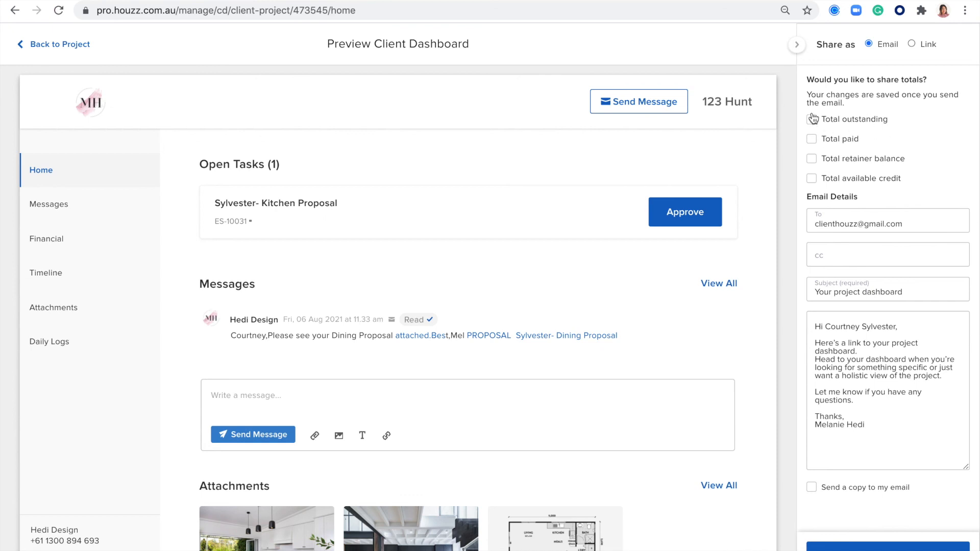
scroll(595, 244, "down", 3)
scroll(595, 244, "up", 3)
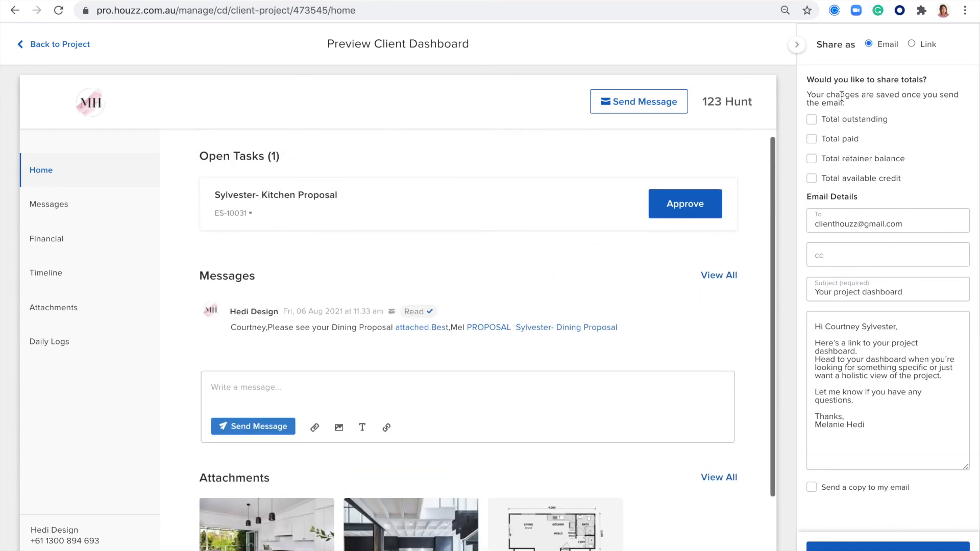
Share total outstanding, total paid and retainer balance, leaving available credit unticked
left_click(811, 120)
left_click(812, 140)
left_click(812, 163)
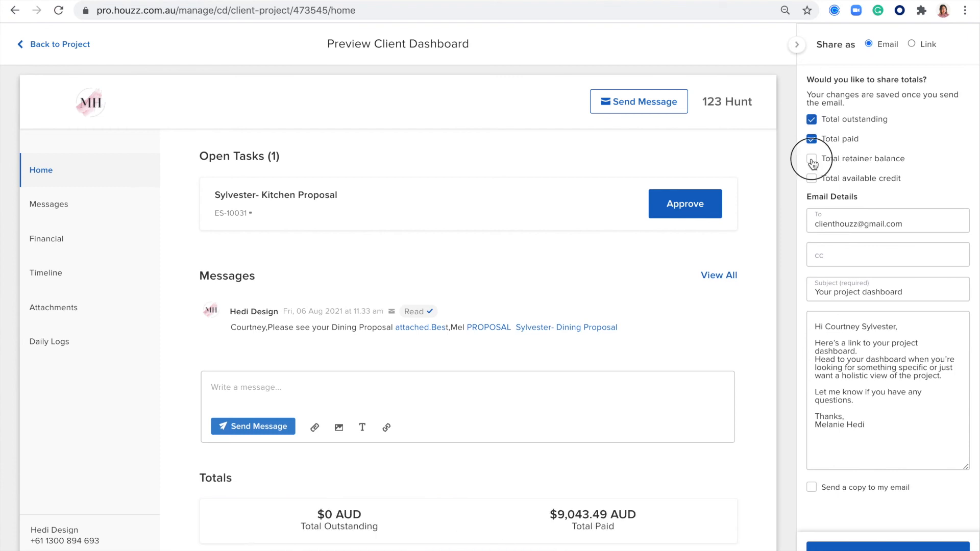
left_click(813, 180)
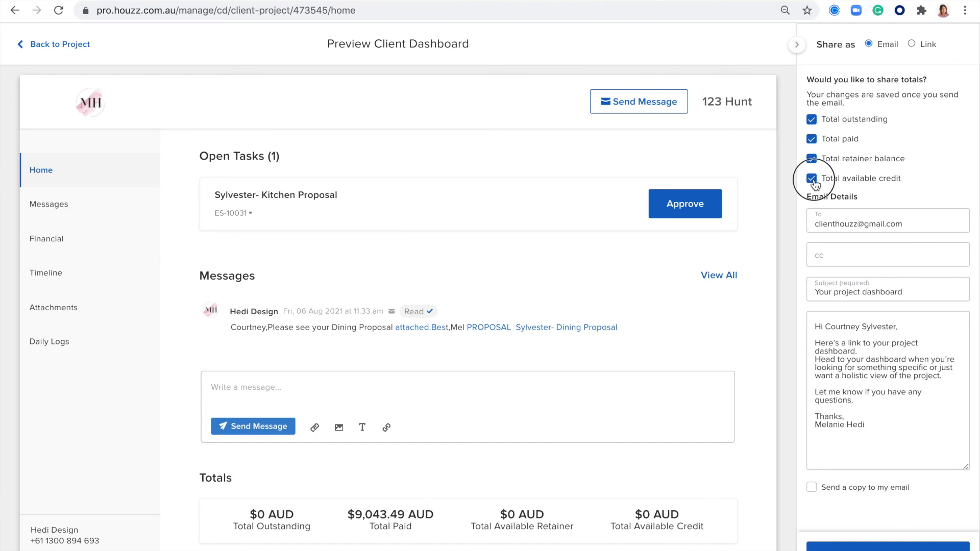
left_click(812, 179)
scroll(580, 345, "down", 4)
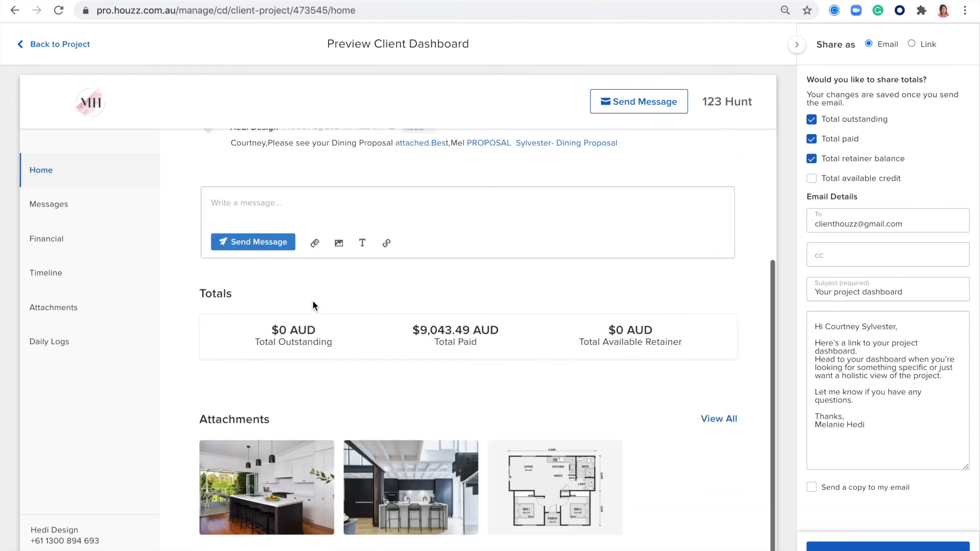
left_click(813, 141)
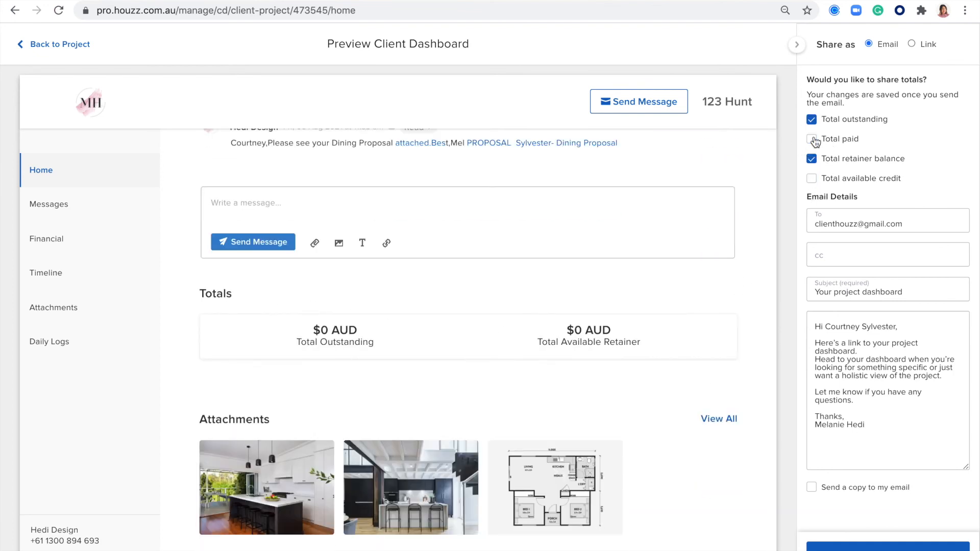
left_click(813, 140)
Scroll the Home page to review open tasks, messages, totals and attachments
scroll(593, 357, "up", 3)
scroll(594, 360, "up", 2)
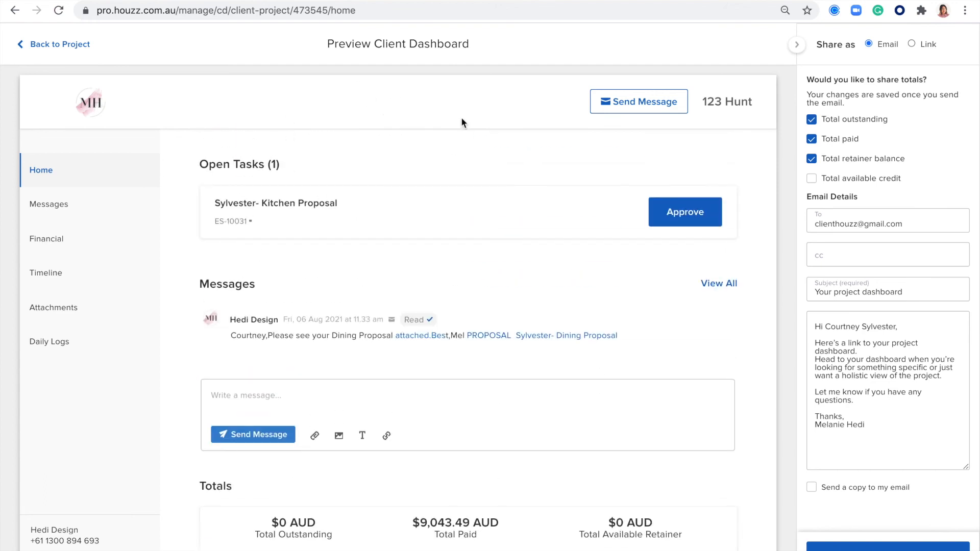
scroll(345, 212, "down", 1)
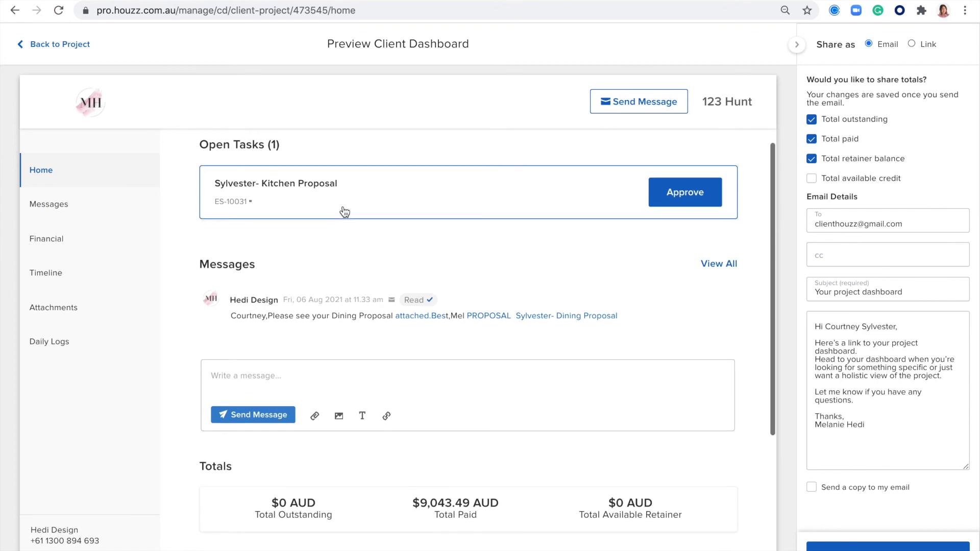
scroll(345, 212, "up", 1)
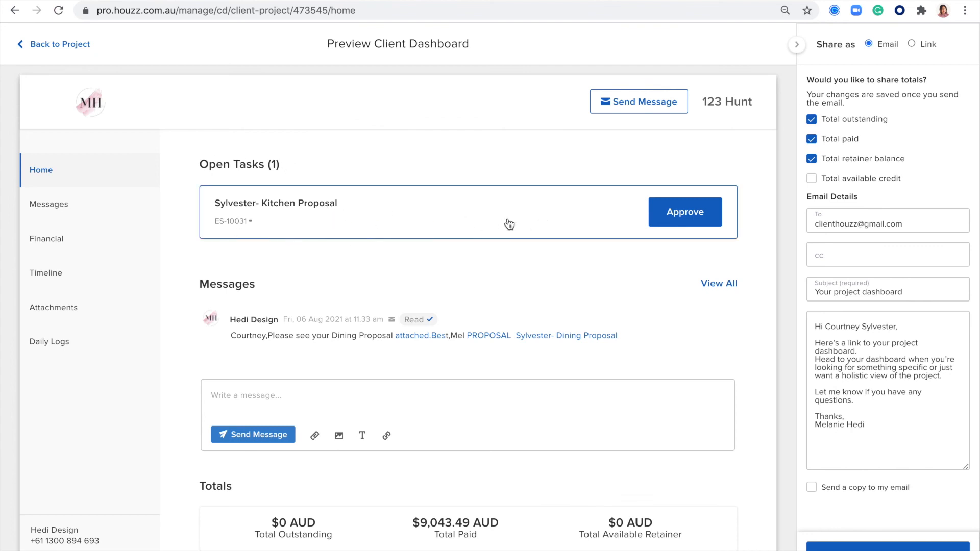
scroll(672, 217, "down", 2)
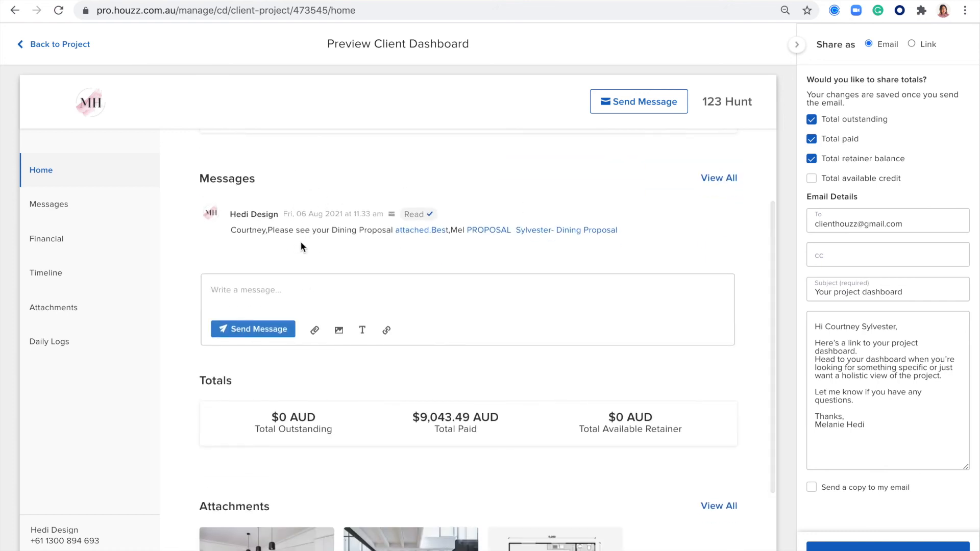
scroll(300, 236, "down", 2)
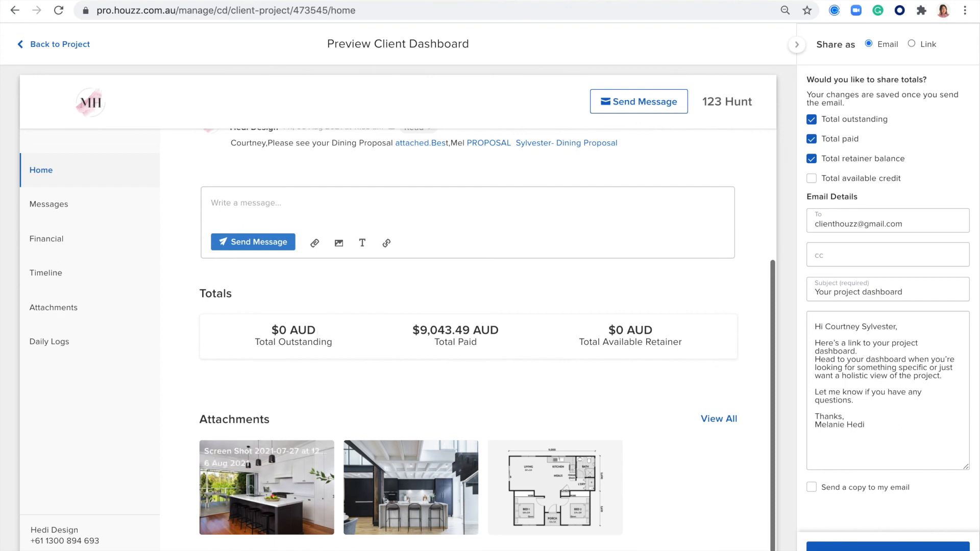
mouse_move(501, 502)
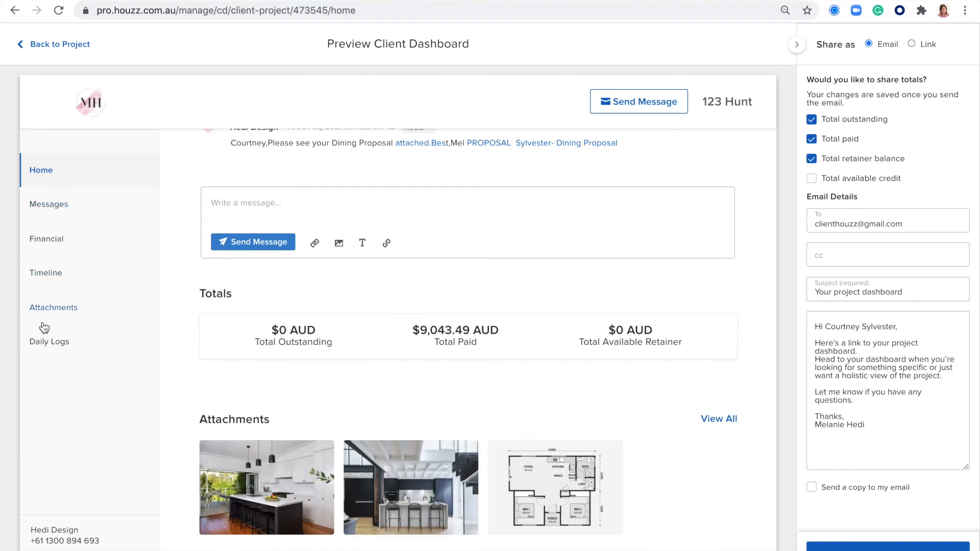
Review the preview's Messages page and Financial page with Proposals and Invoices expanded
left_click(45, 210)
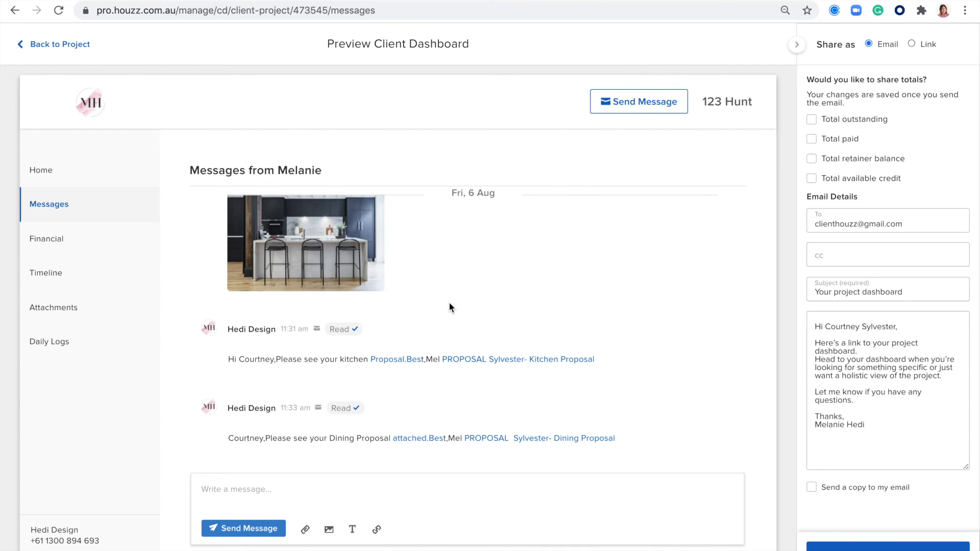
left_click(68, 240)
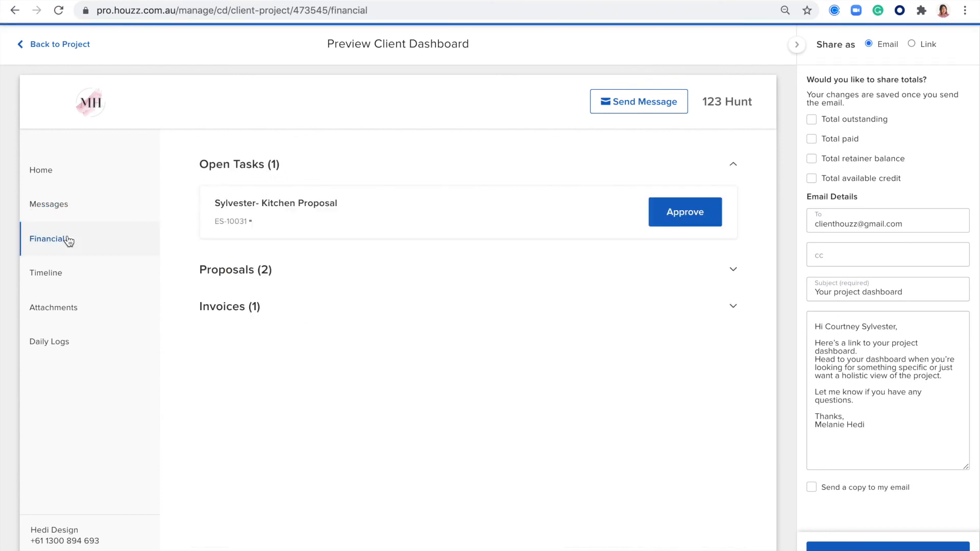
left_click(733, 270)
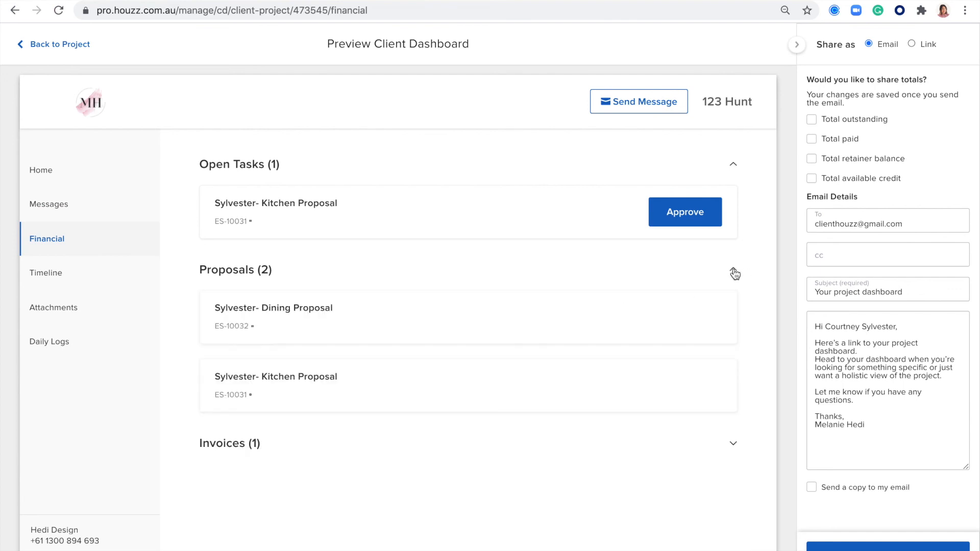
left_click(733, 444)
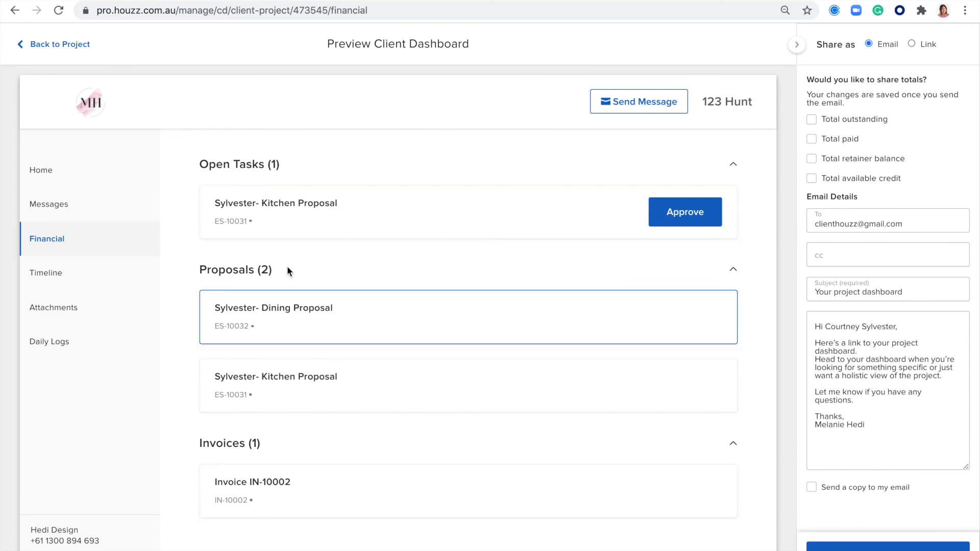
Review the Timeline, Attachments and Daily Logs pages of the client preview
left_click(57, 272)
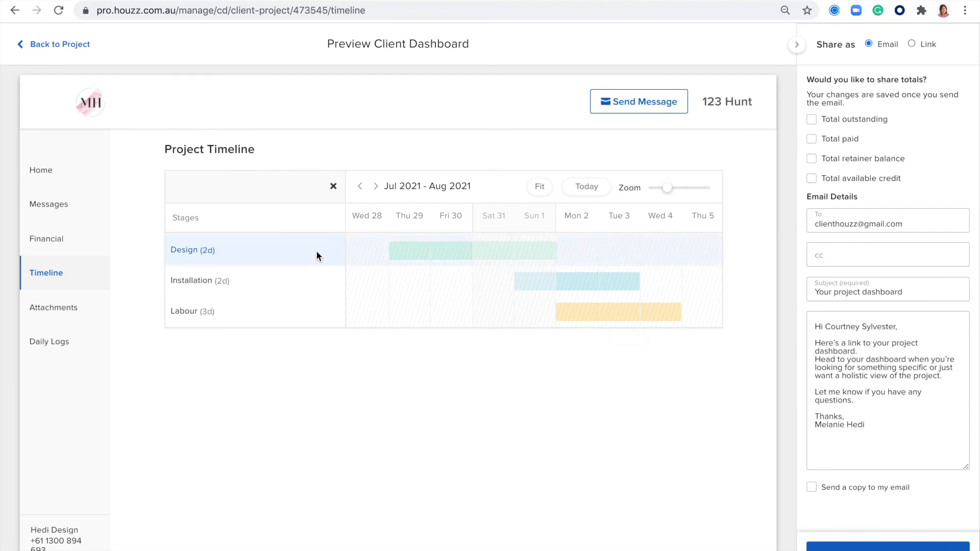
left_click(42, 308)
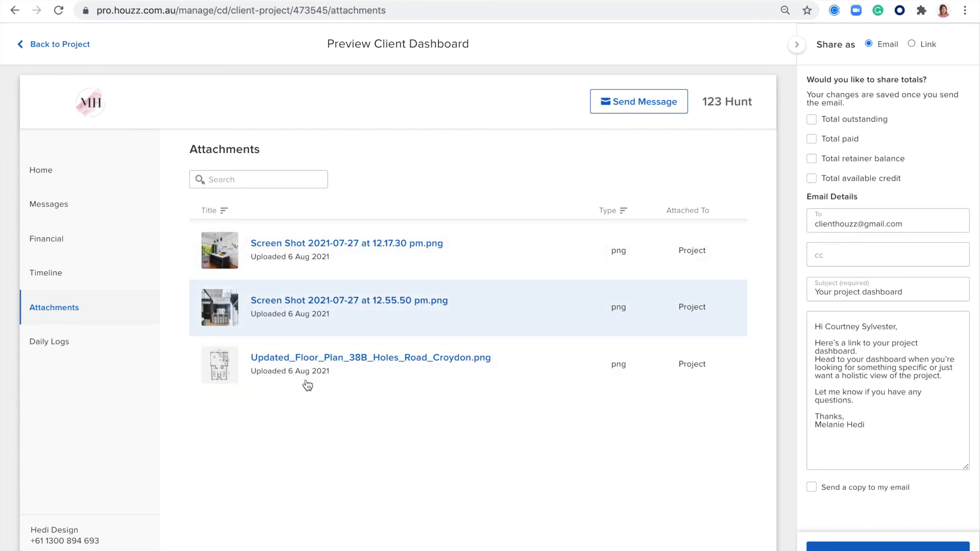
left_click(54, 344)
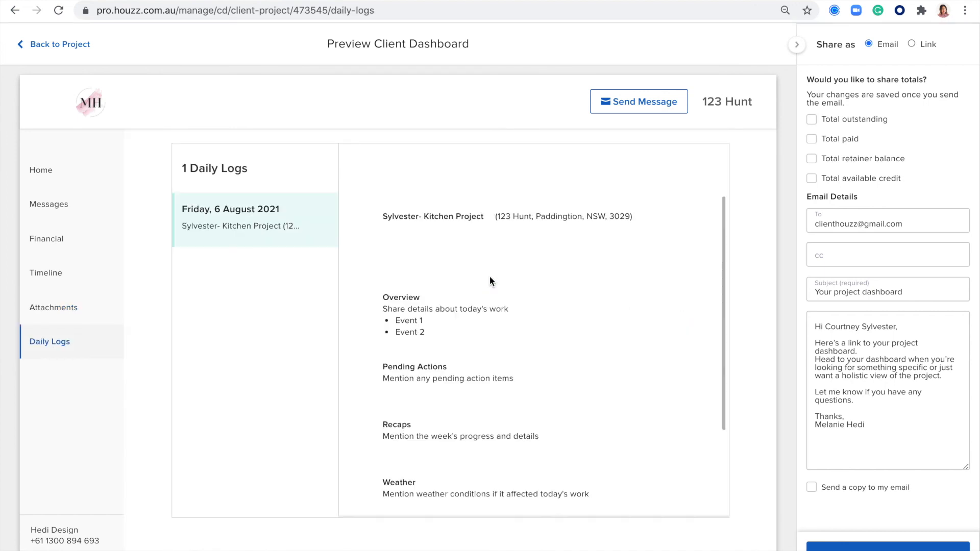
scroll(489, 276, "down", 3)
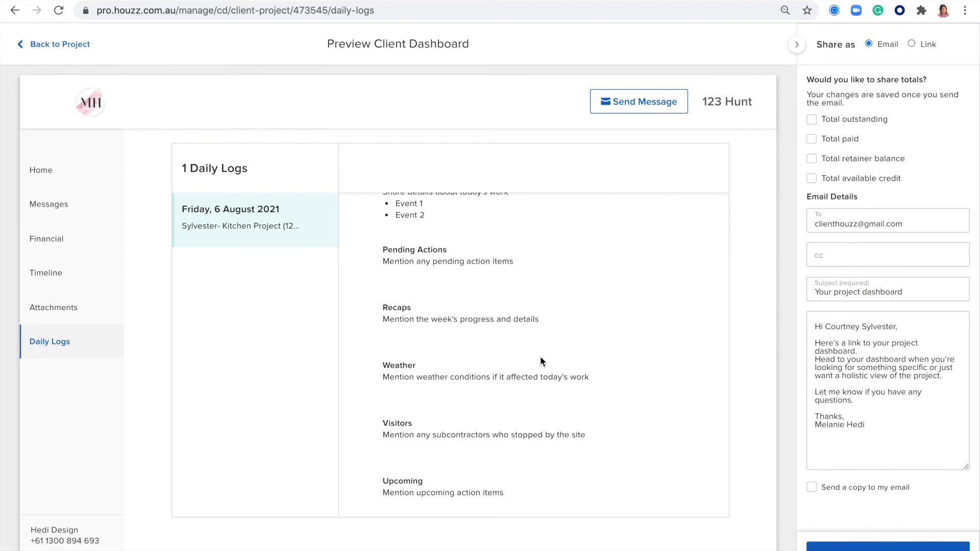
scroll(540, 356, "up", 3)
scroll(540, 356, "down", 3)
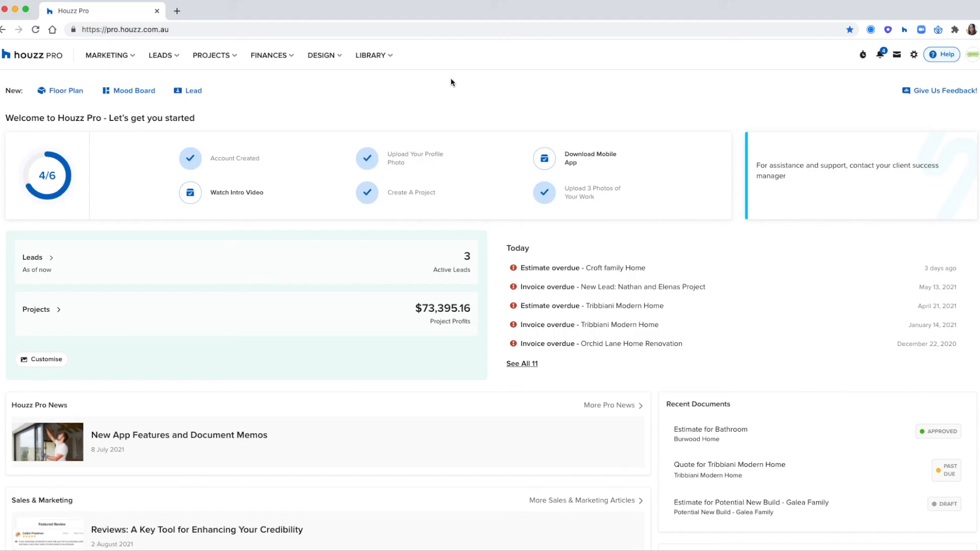
Go to DESIGN > Mood Boards
left_click(327, 57)
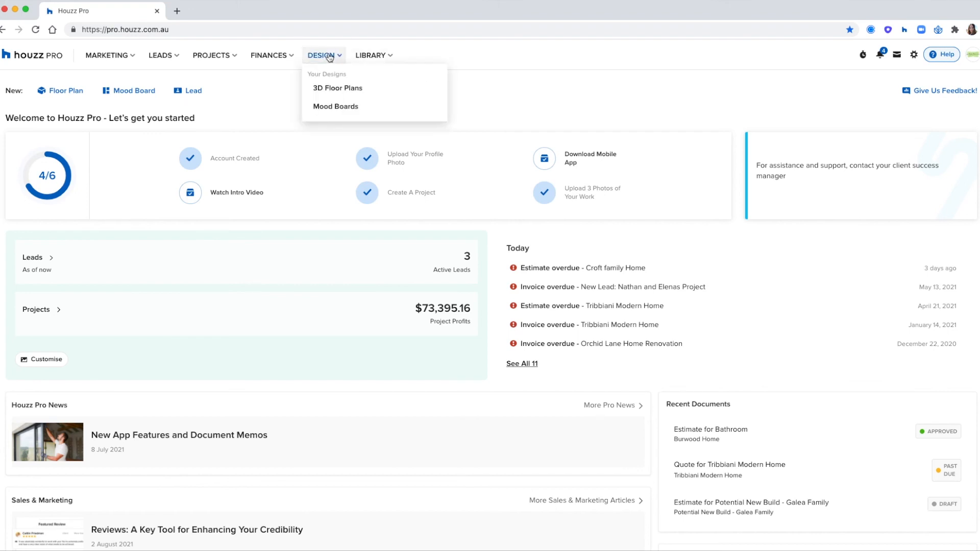
left_click(335, 108)
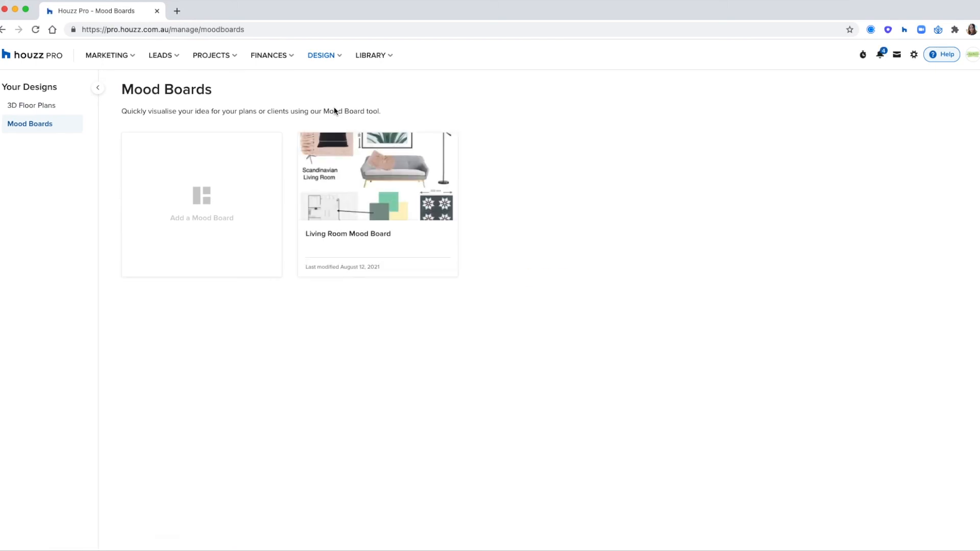
mouse_move(338, 64)
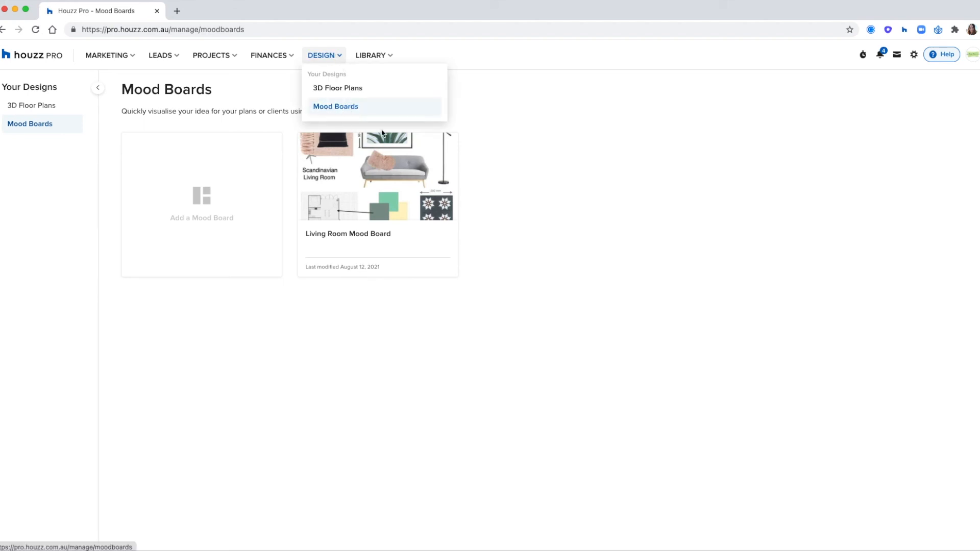
Start a new mood board, check its Project list, then cancel without creating it
left_click(223, 228)
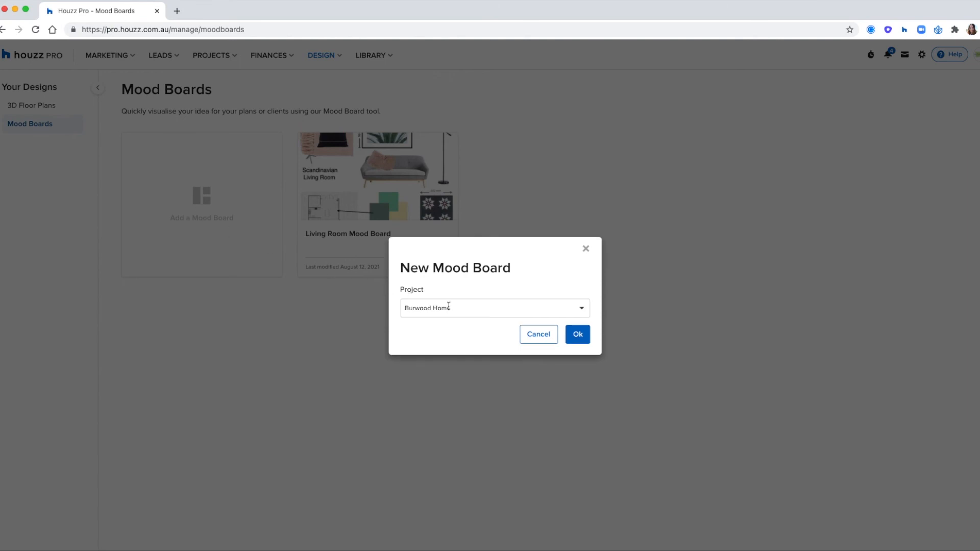
left_click(449, 307)
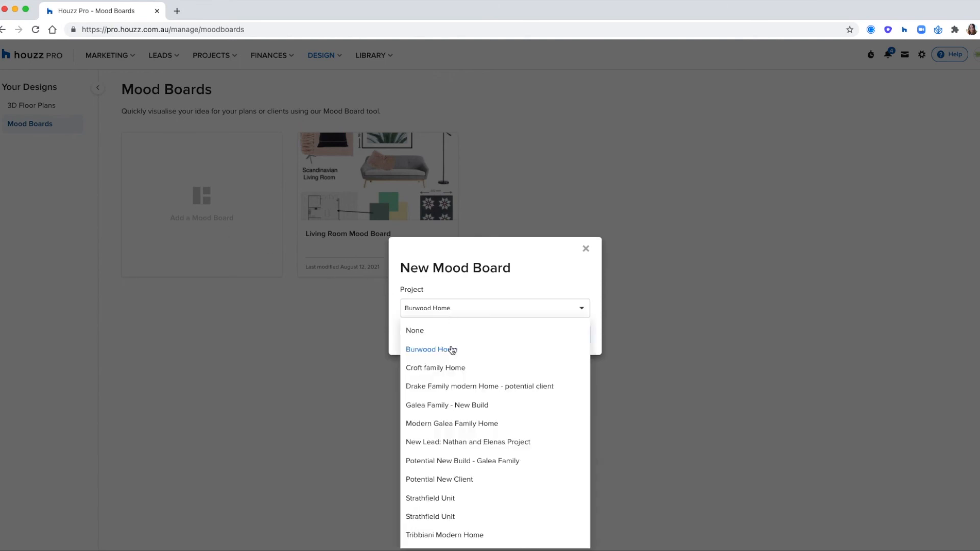
left_click(545, 294)
left_click(585, 249)
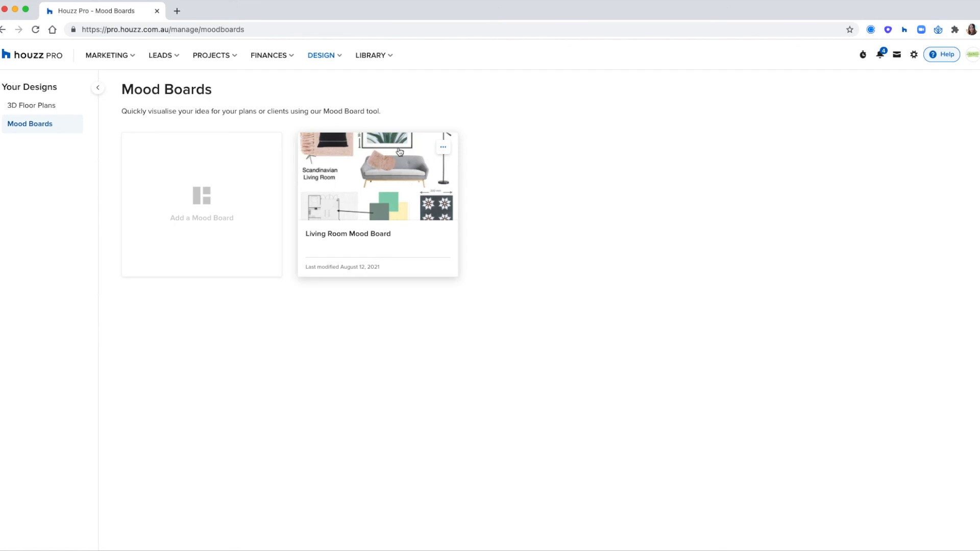
Open the Living Room Mood Board and browse the Add a Photo sources without adding anything
left_click(364, 190)
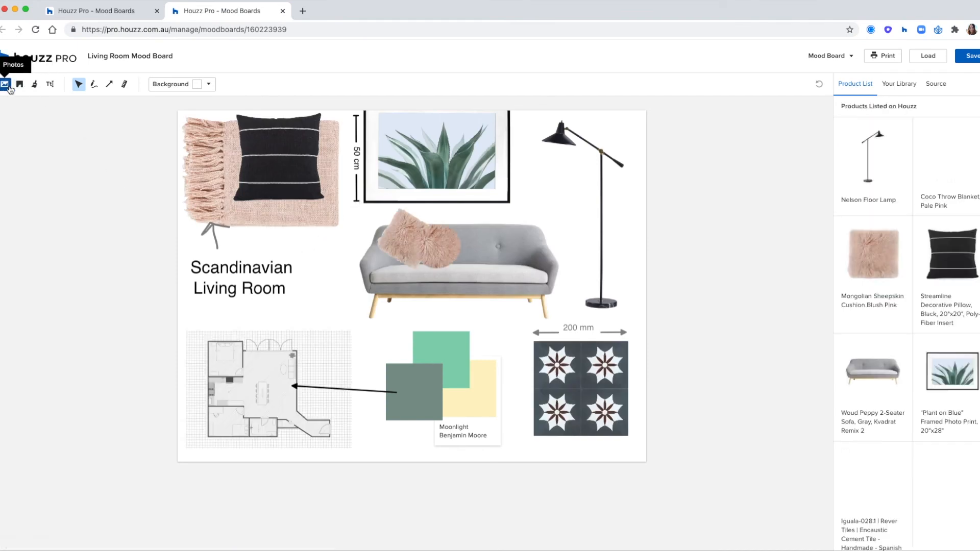
left_click(6, 85)
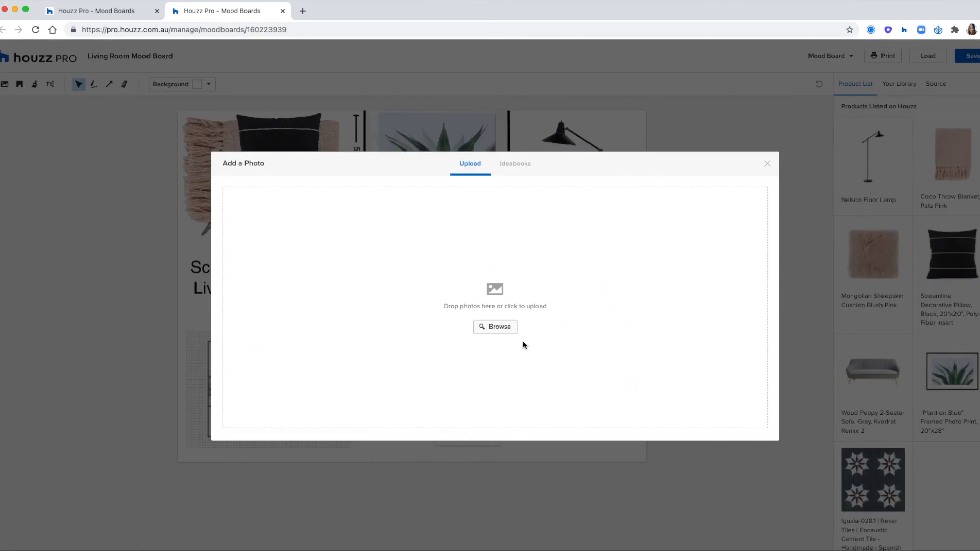
left_click(514, 163)
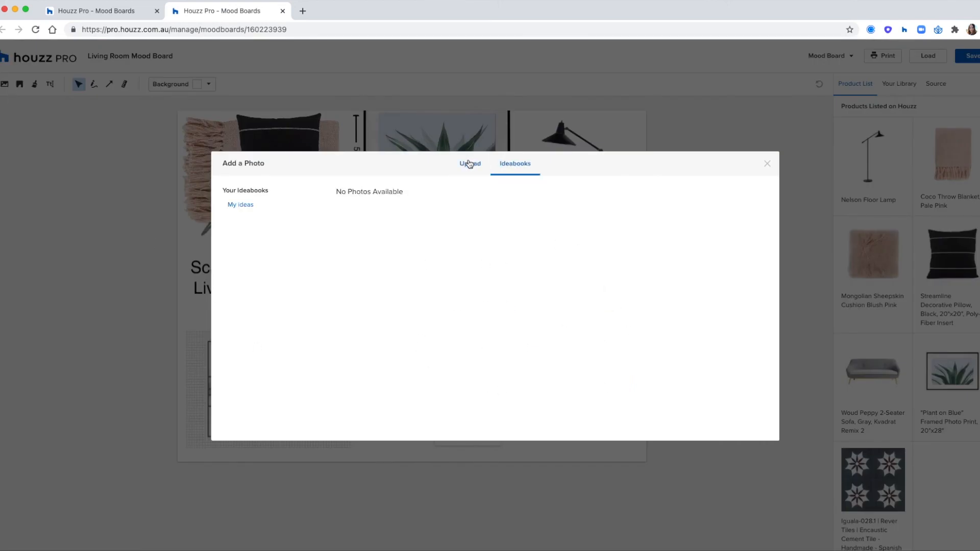
left_click(469, 164)
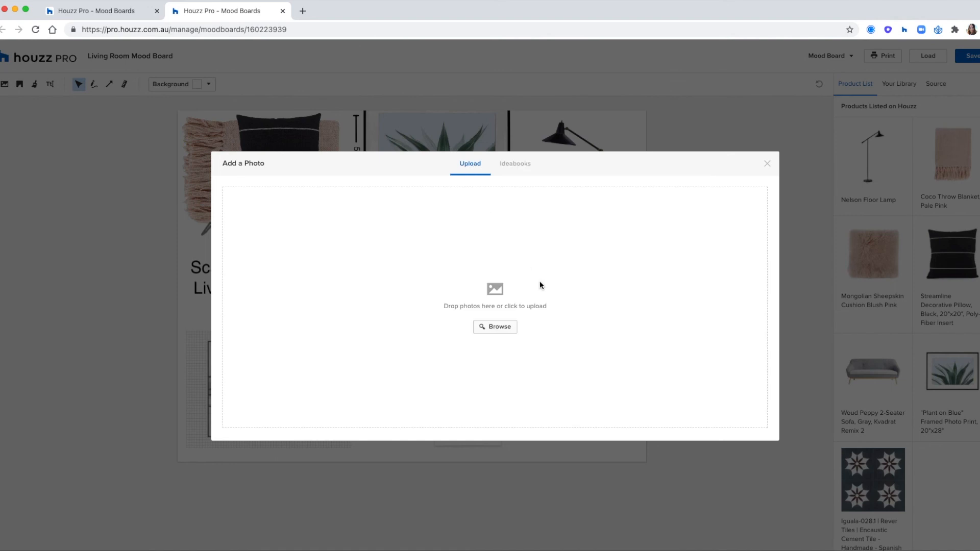
left_click(768, 163)
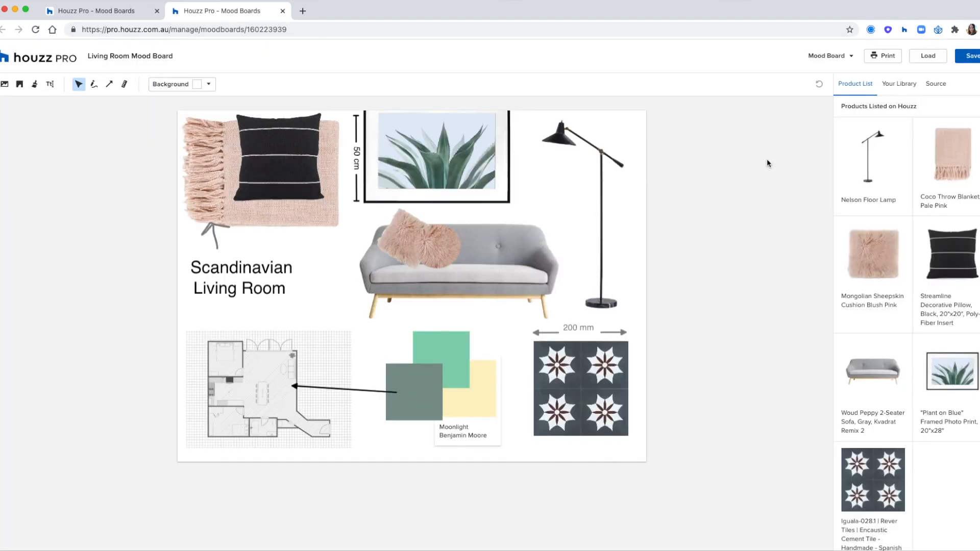
Nudge the floor lamp slightly up and right, leaving it facing left
left_click(524, 227)
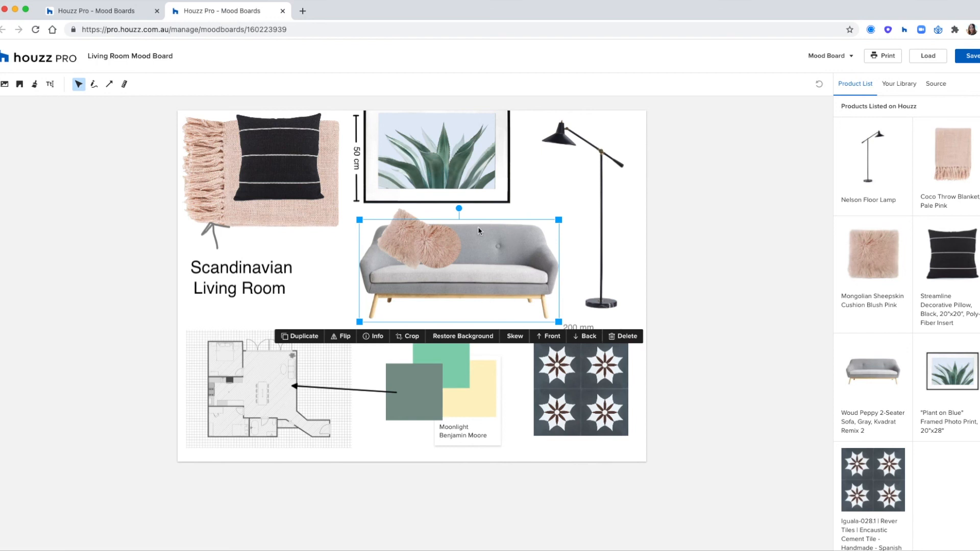
left_click_drag(561, 225, 565, 222)
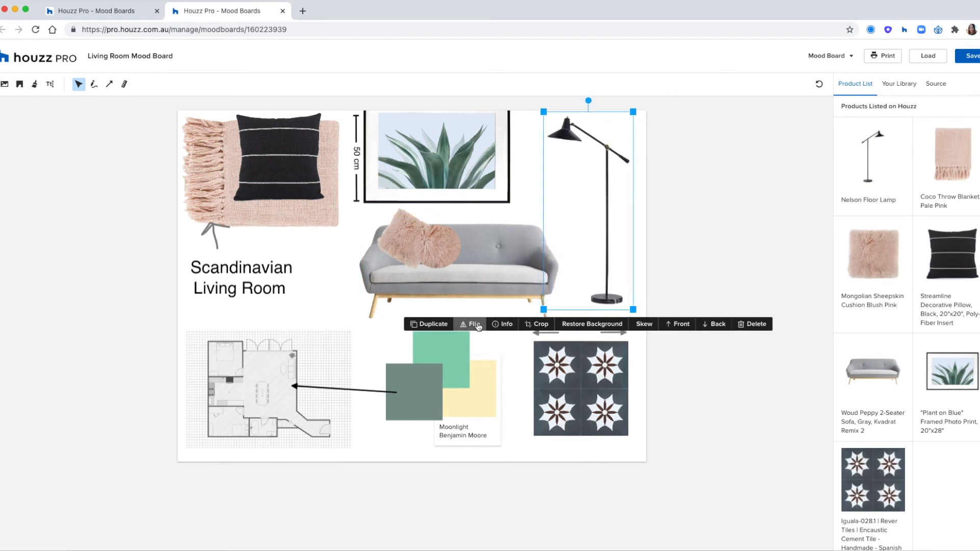
left_click(477, 325)
left_click(478, 326)
left_click(566, 381)
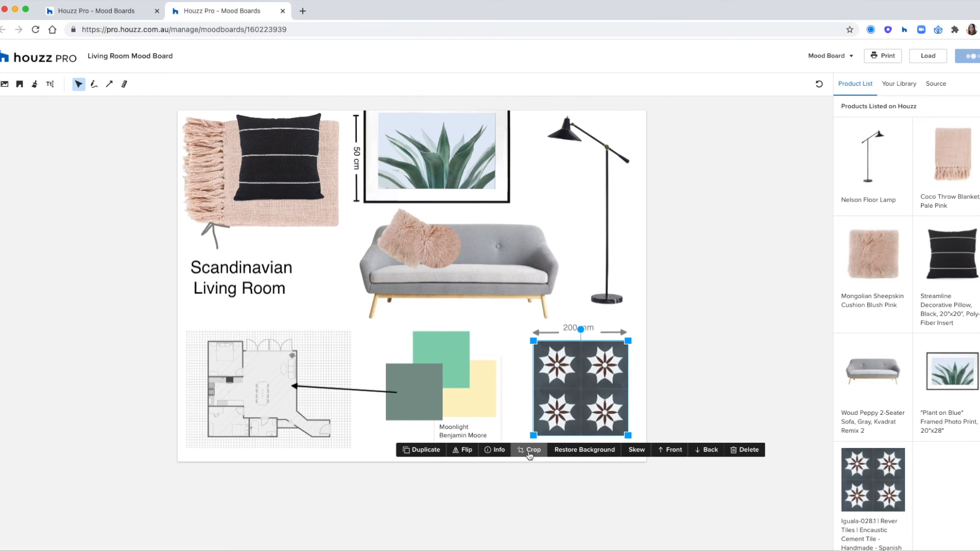
Circle-crop the pink sheepskin cushion and resize it onto the sofa
left_click(434, 251)
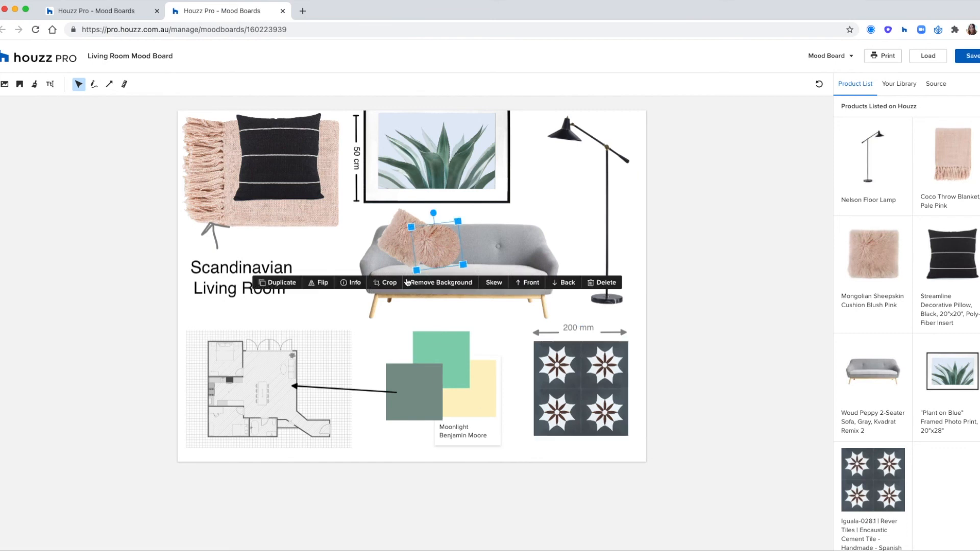
left_click(390, 283)
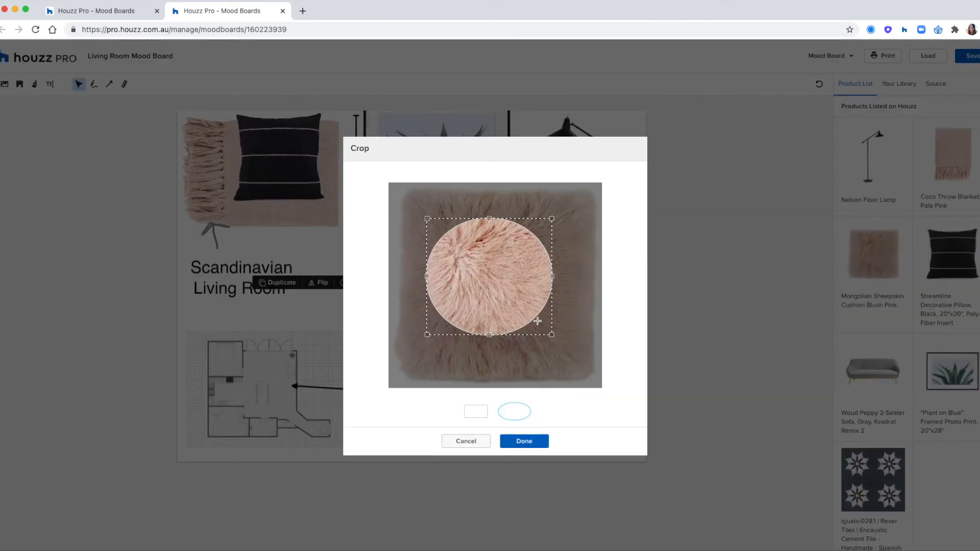
left_click_drag(558, 346, 582, 372)
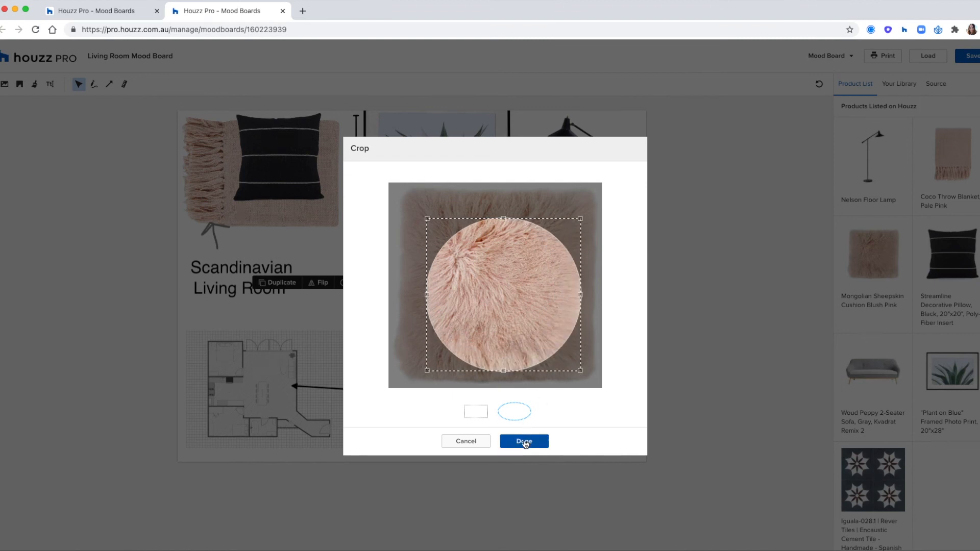
left_click(524, 441)
left_click_drag(470, 271, 443, 241)
Keep the sofa's original background and move it up just below the plant print
left_click(516, 249)
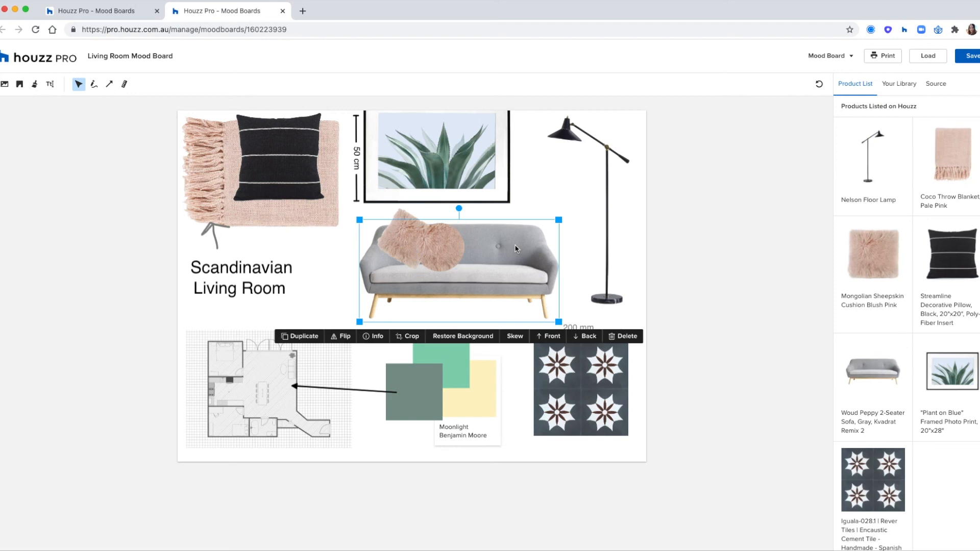
left_click(466, 336)
left_click(465, 336)
mouse_move(511, 279)
left_mouse_down()
mouse_move(519, 227)
mouse_move(516, 363)
mouse_move(520, 277)
left_mouse_up()
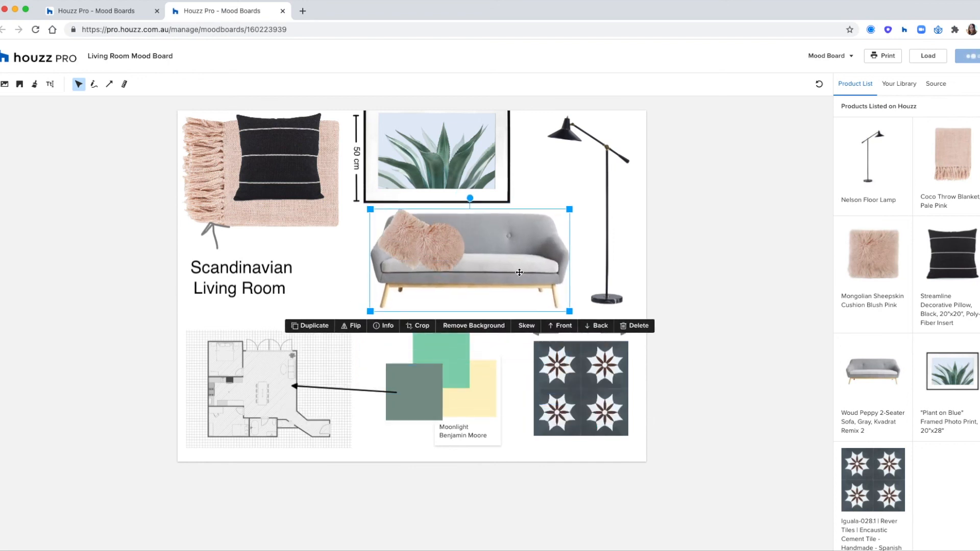
left_click(661, 266)
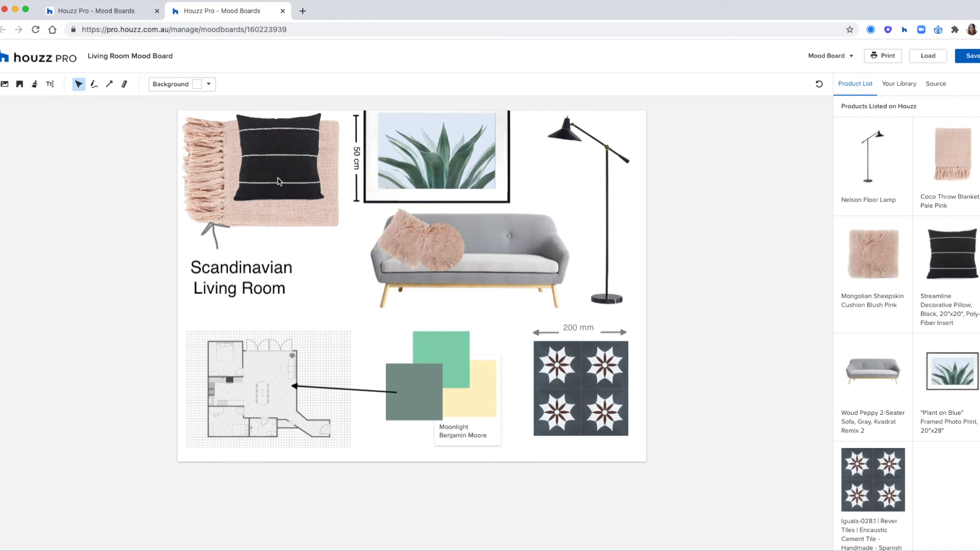
Remove the background from the black striped pillow
left_click(298, 190)
left_click(298, 248)
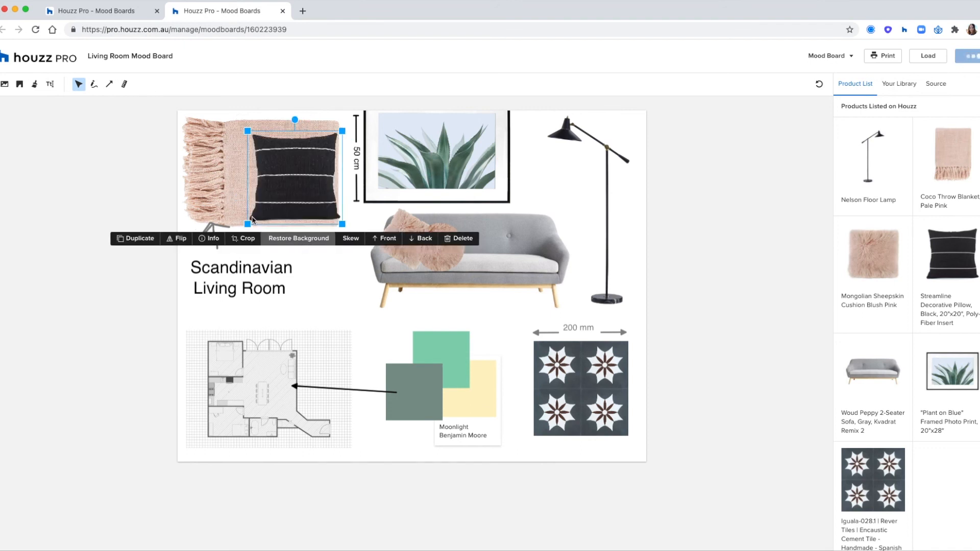
left_click(81, 133)
Add the Strathfield Unit floor plan to compare, then delete it
left_click(20, 84)
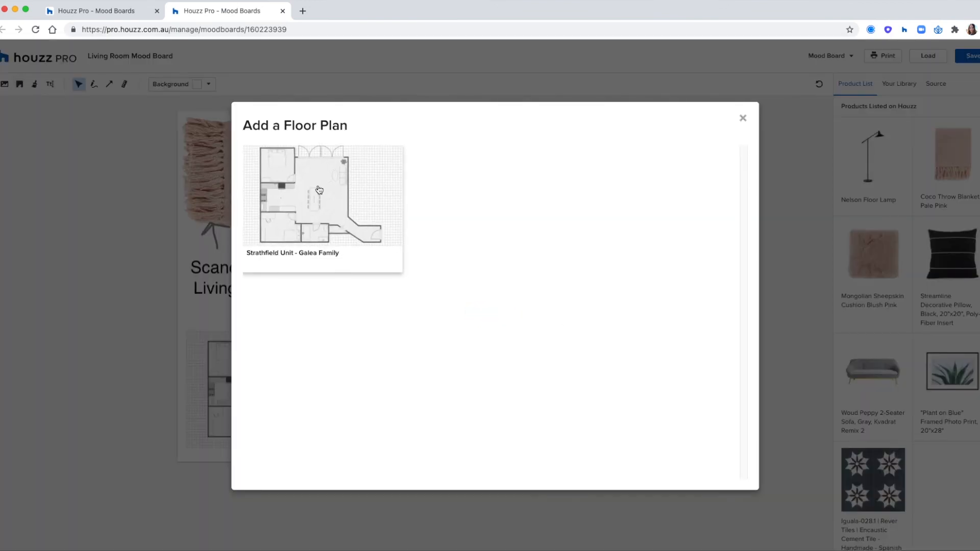
left_click(318, 194)
left_click_drag(398, 308, 266, 409)
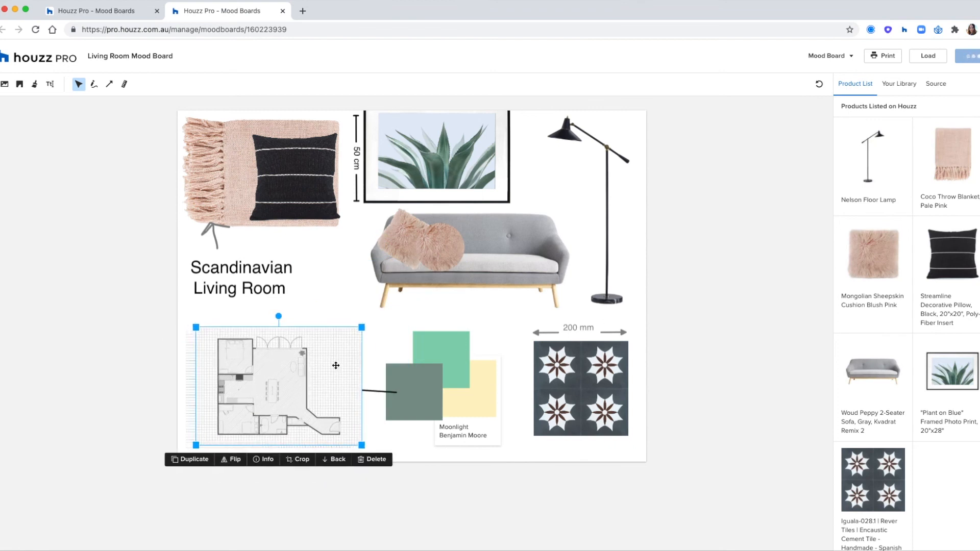
left_click_drag(335, 366, 469, 329)
left_click(552, 407)
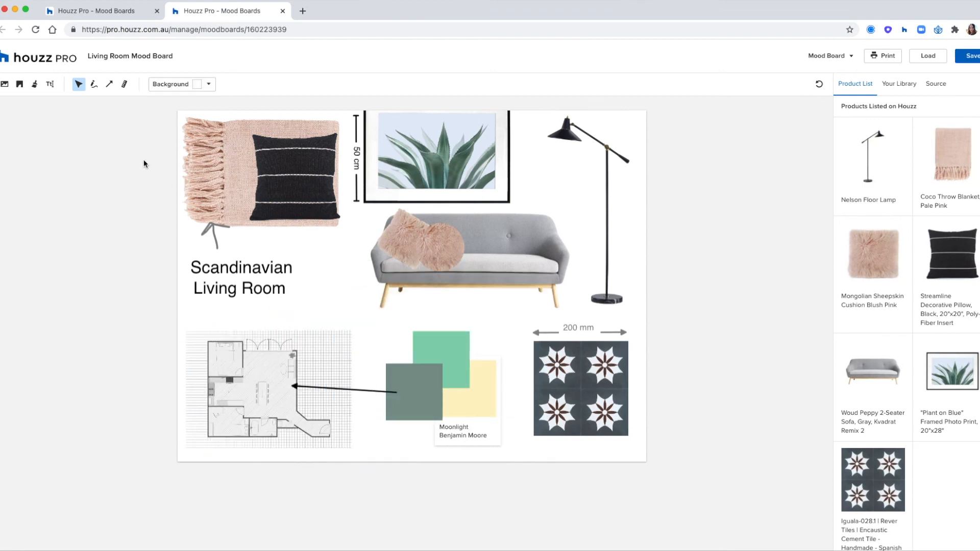
Show the name label on the yellow Moonlight paint swatch
left_click(474, 411)
left_click(426, 350)
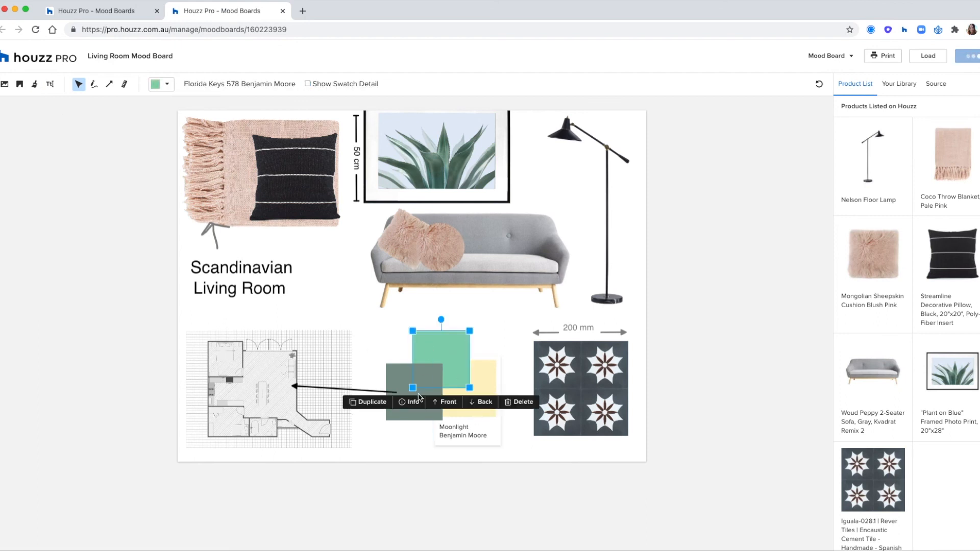
left_click(402, 373)
left_click(452, 357)
left_click(474, 413)
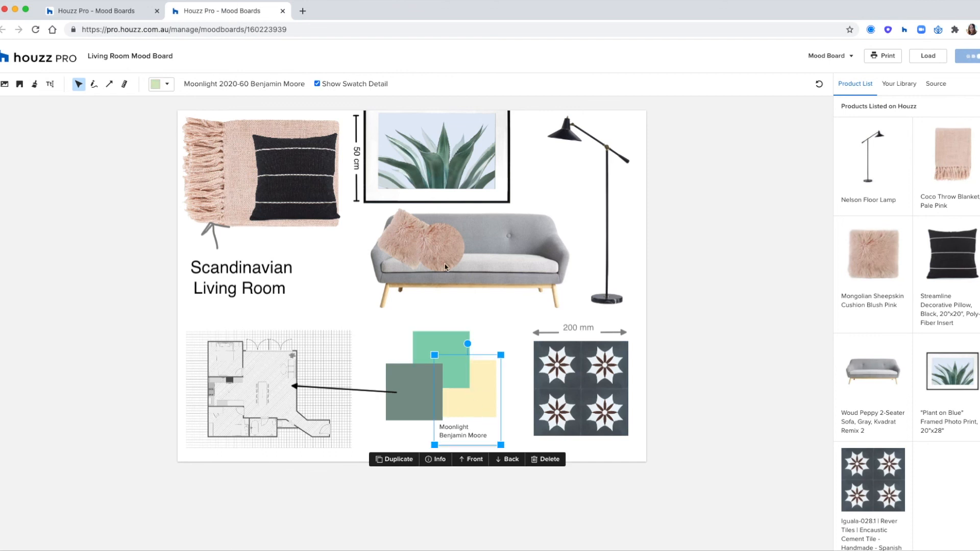
left_click(316, 84)
left_click(94, 137)
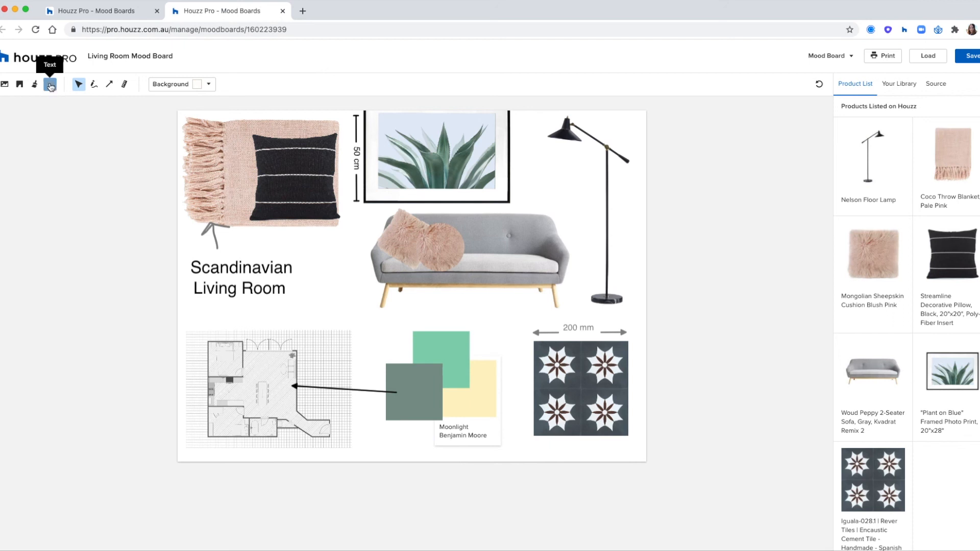
left_click(49, 84)
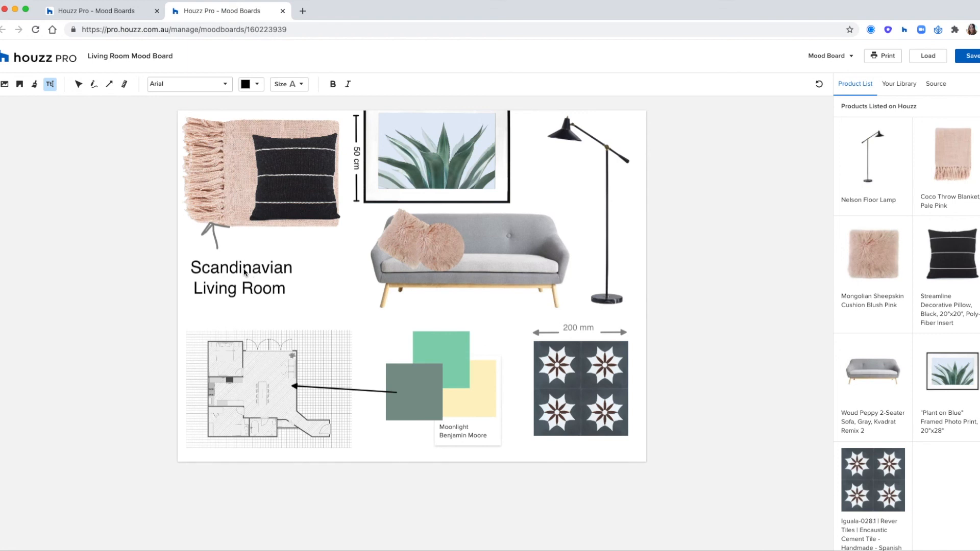
Try an orange freehand squiggle beside the lamp, then undo it
left_click(93, 86)
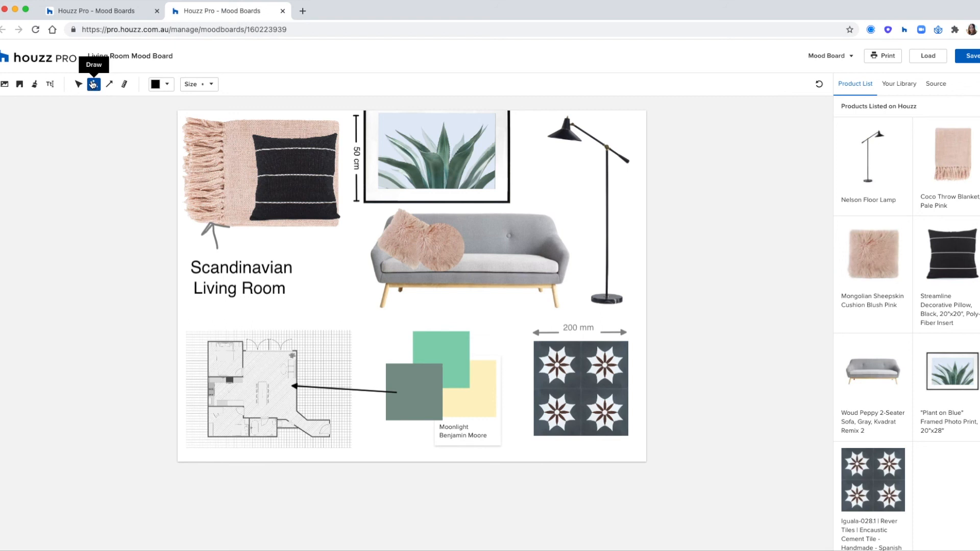
left_click(155, 84)
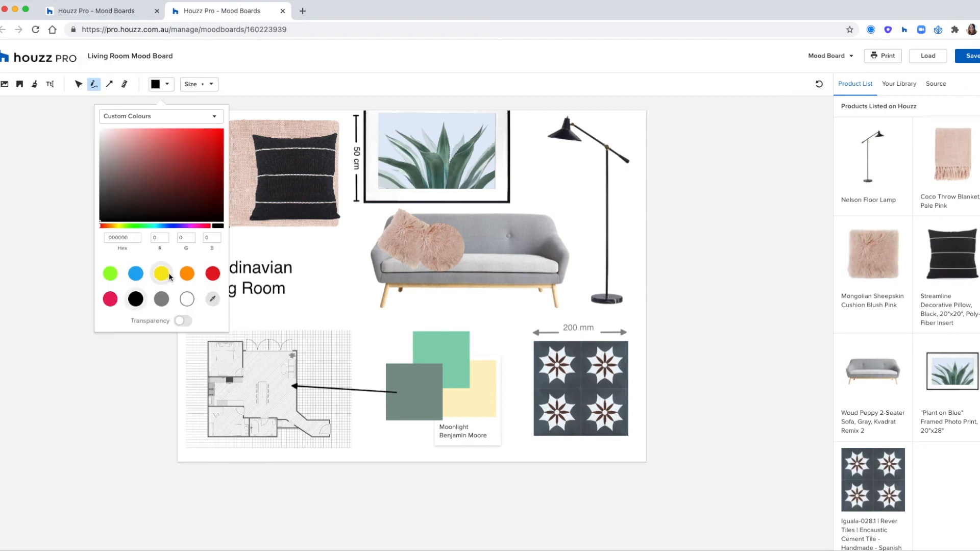
left_click(187, 273)
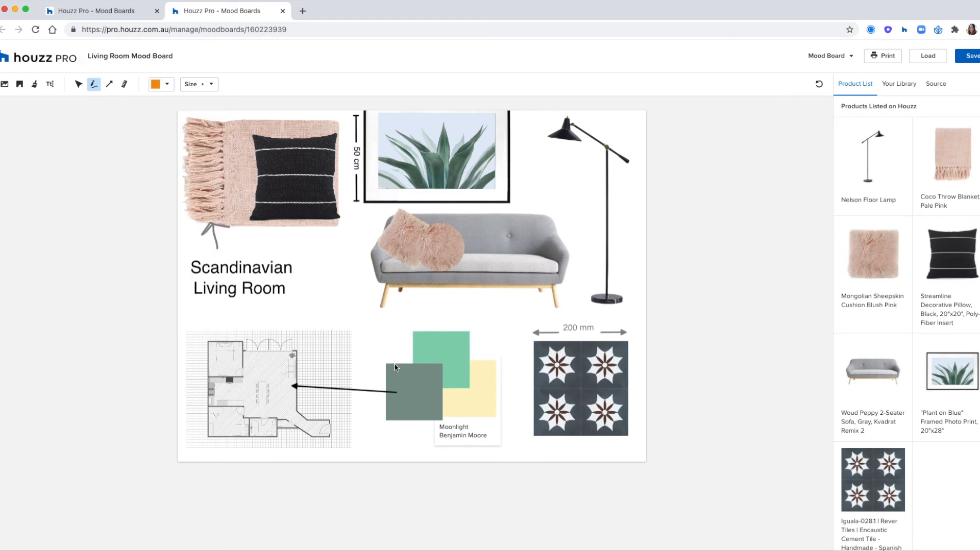
left_click_drag(571, 173, 587, 258)
key("super+z")
Check the arrow and line shape options and select the black arrow line
left_click(108, 85)
left_click(207, 84)
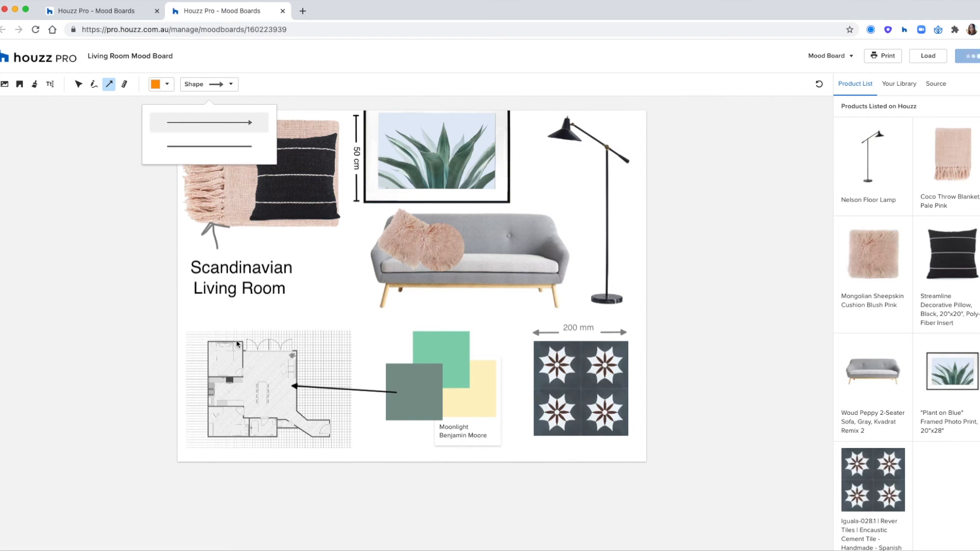
left_click(312, 387)
left_click(312, 388)
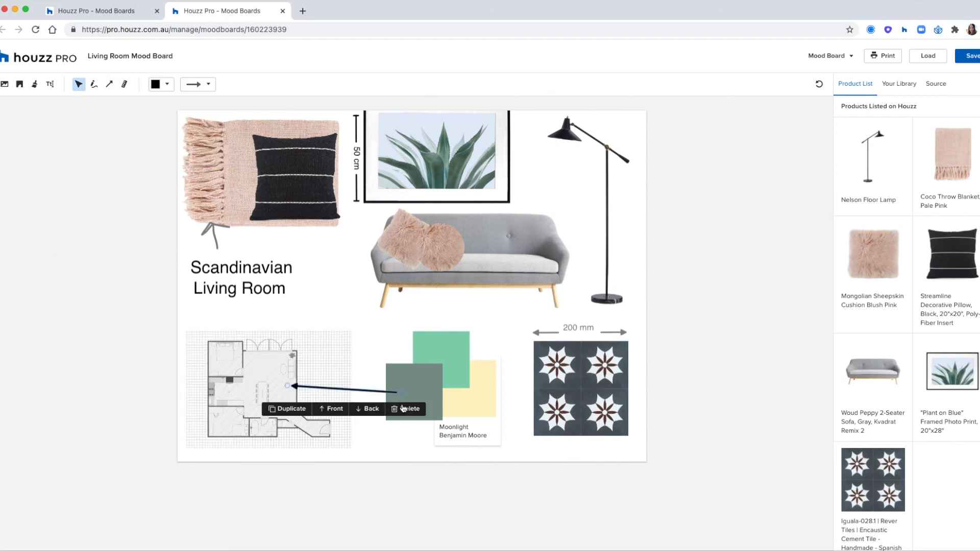
Draw a bar-ended vertical dimension line left of the sofa labelled 50 cm
left_click(124, 84)
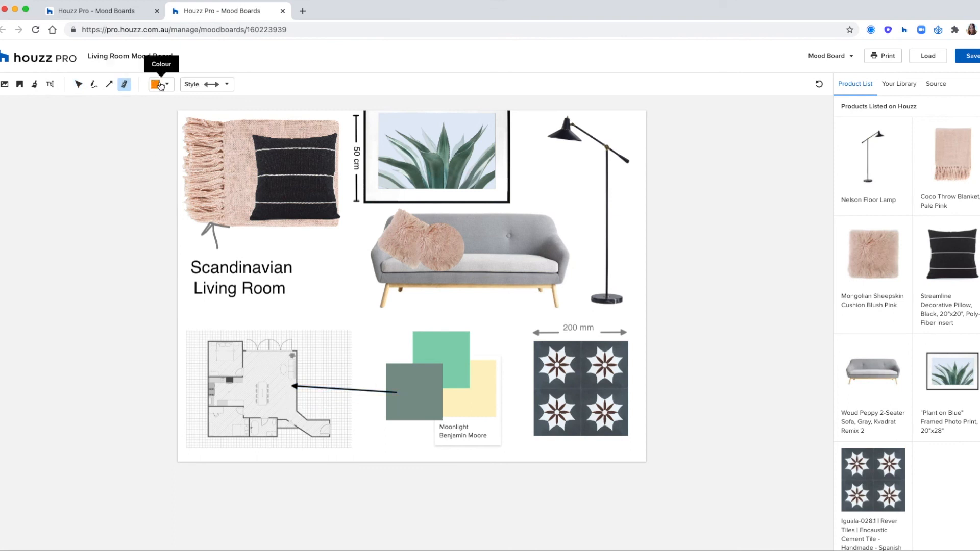
left_click(158, 84)
left_click(162, 299)
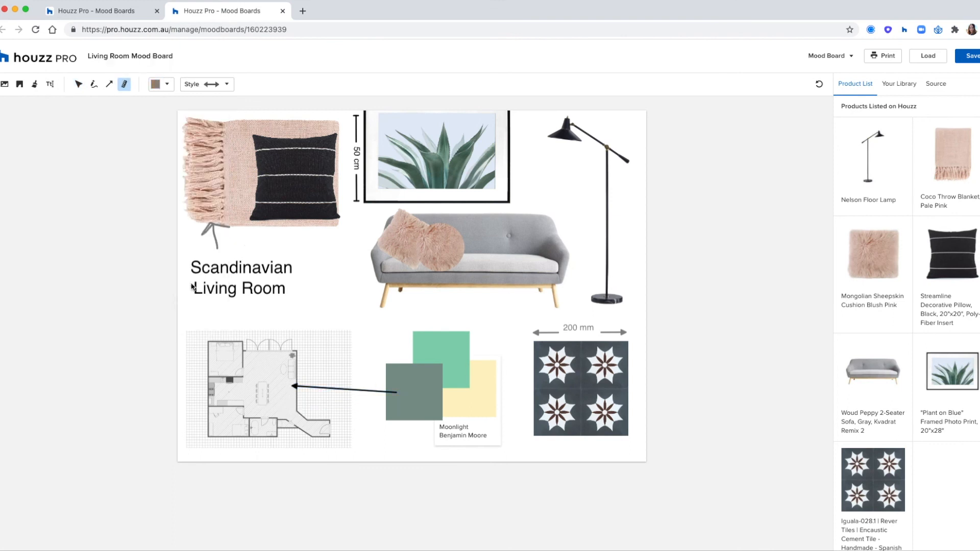
left_click(217, 85)
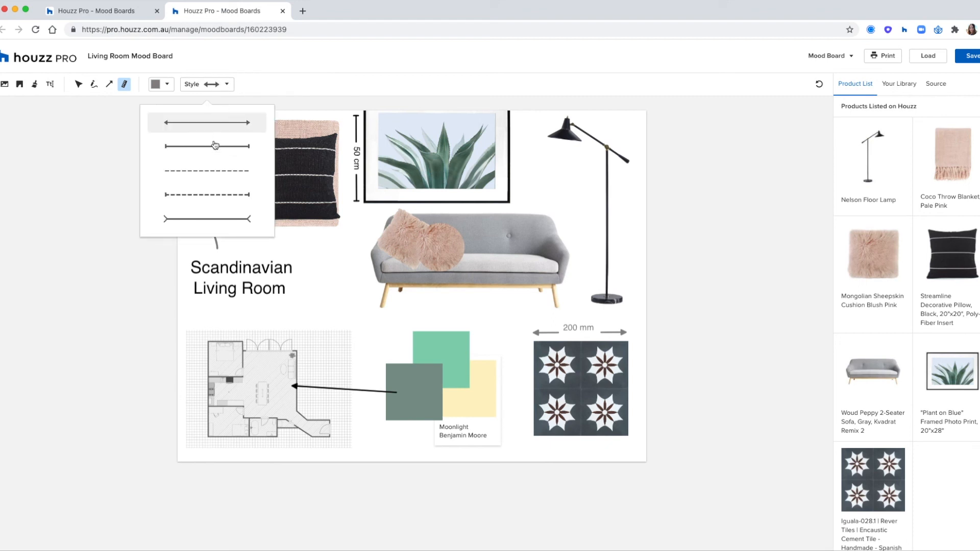
left_click(207, 146)
left_click_drag(362, 304, 363, 215)
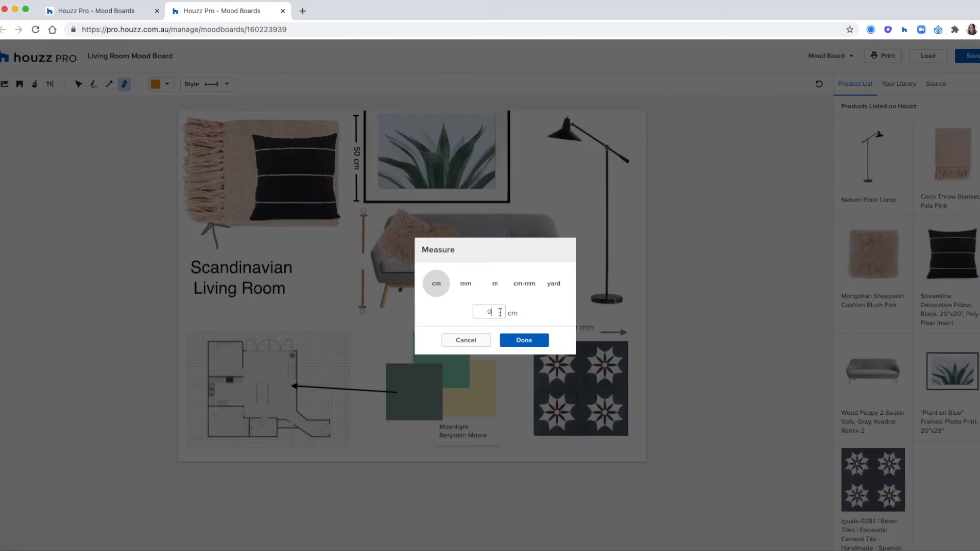
type("50")
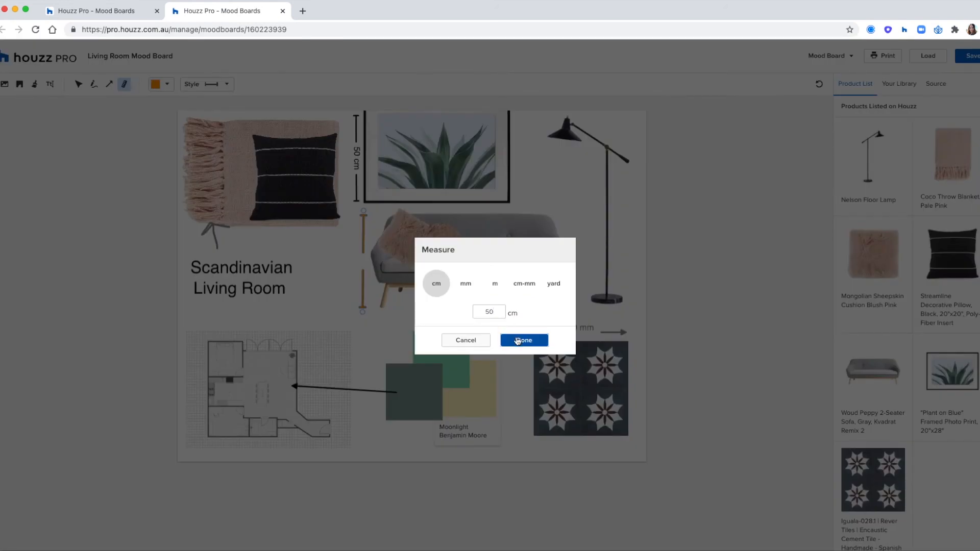
left_click(520, 340)
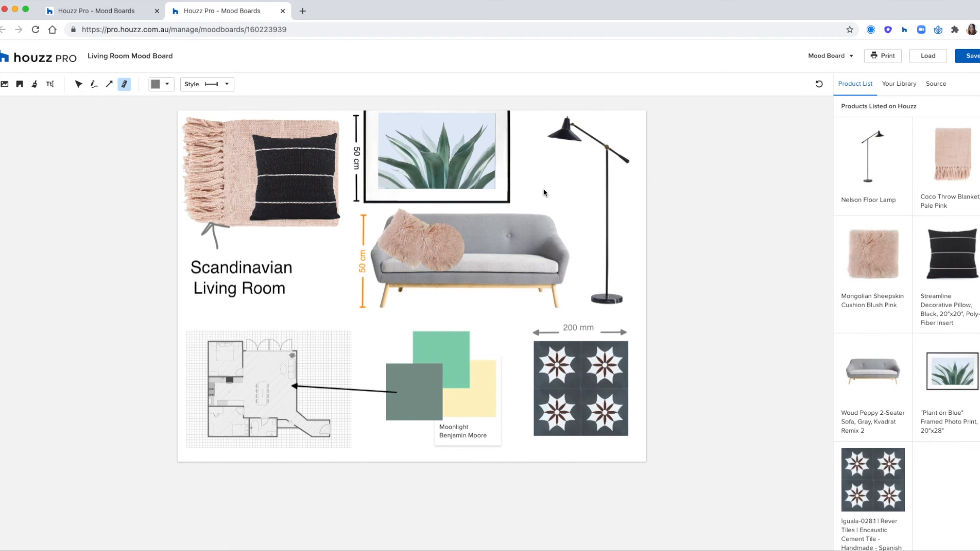
Add the ByTHERS Button cushion from Source and shrink it onto the sofa
left_click(929, 86)
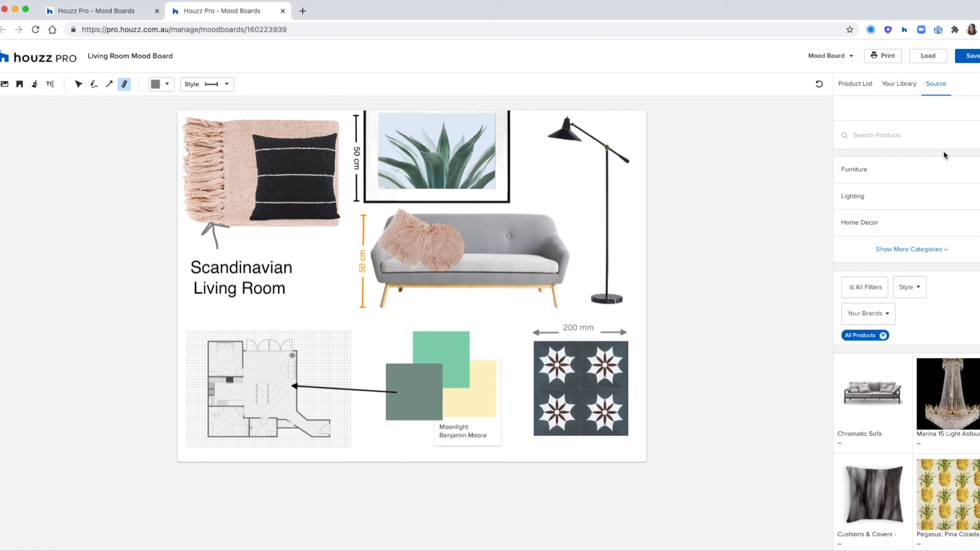
scroll(941, 306, "down", 3)
scroll(941, 310, "down", 3)
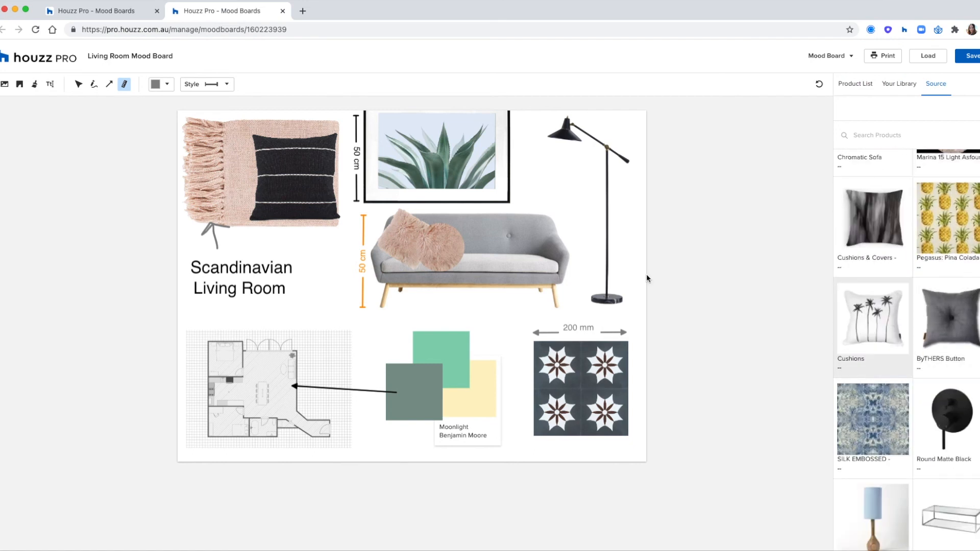
left_click(465, 254)
left_click(595, 286)
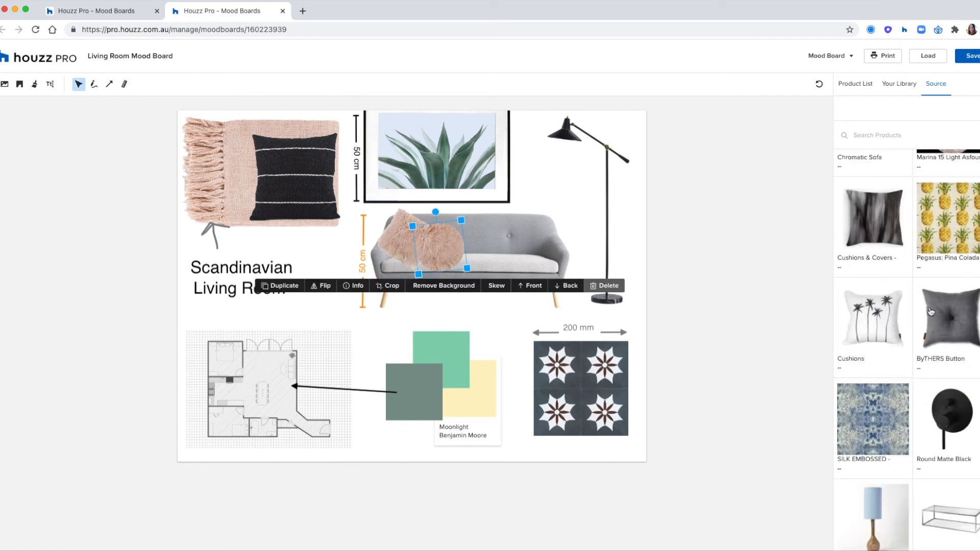
left_click(943, 317)
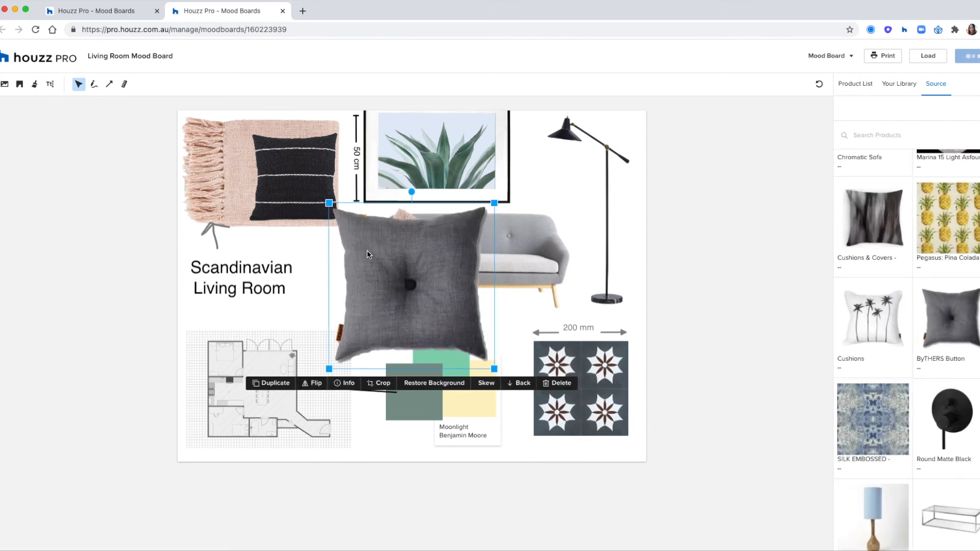
left_click_drag(497, 369, 436, 242)
left_click(780, 273)
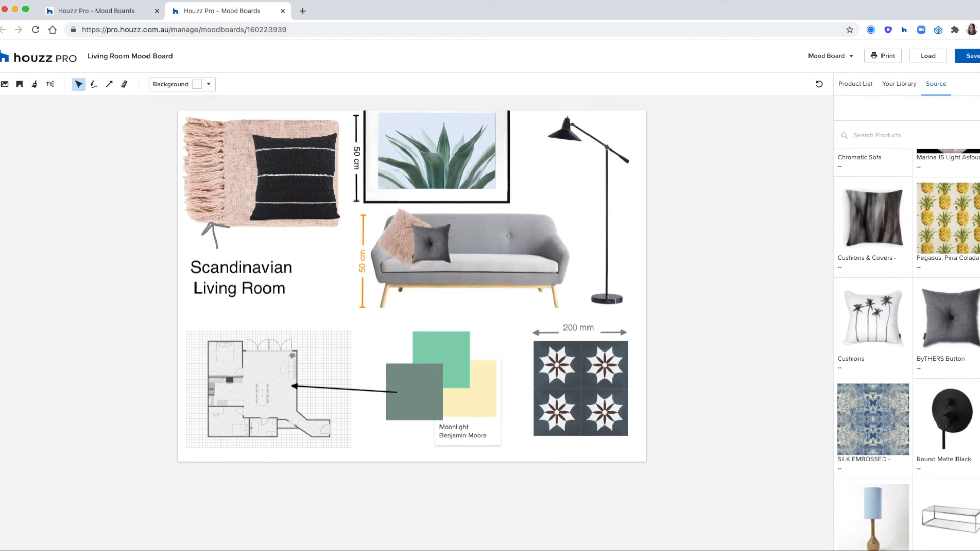
Check the Product List, save the mood board and send it to print
left_click(878, 84)
left_click(860, 84)
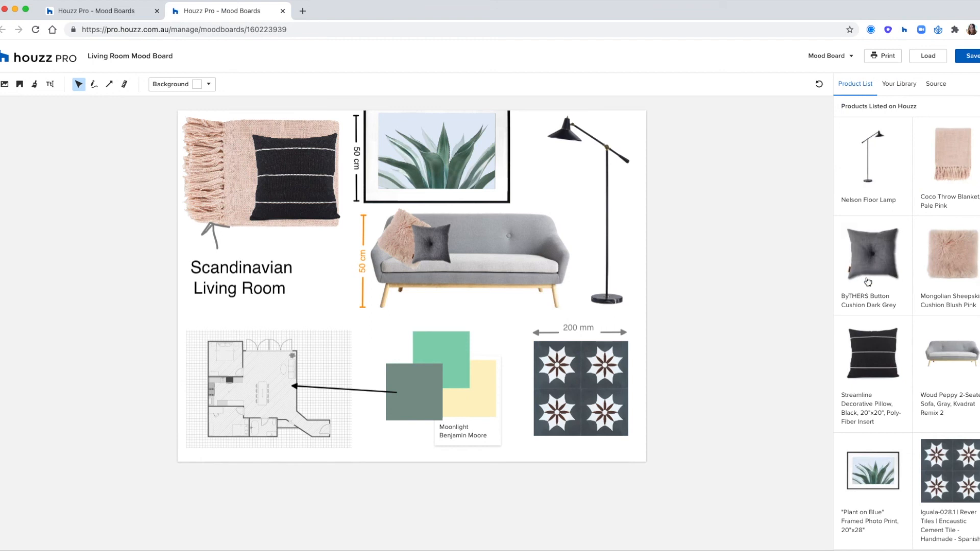
scroll(887, 257, "down", 5)
scroll(887, 257, "up", 5)
left_click(960, 56)
left_click(880, 57)
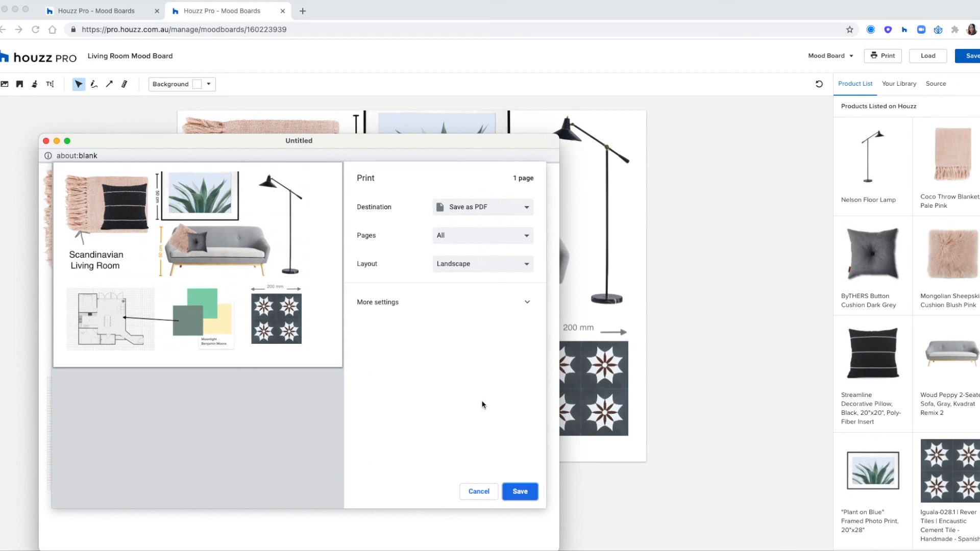
Save the mood board printout as a landscape PDF and close the preview window
left_click(520, 491)
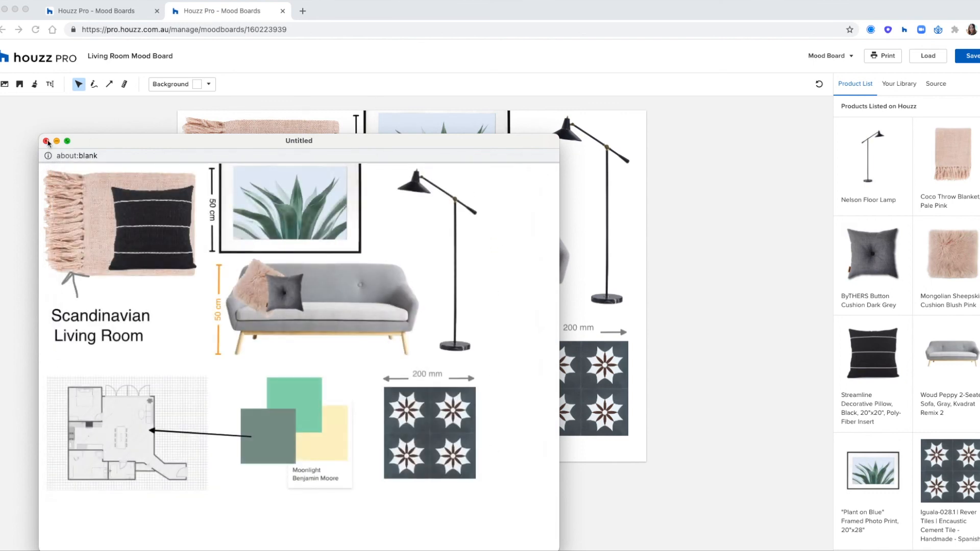
left_click(46, 141)
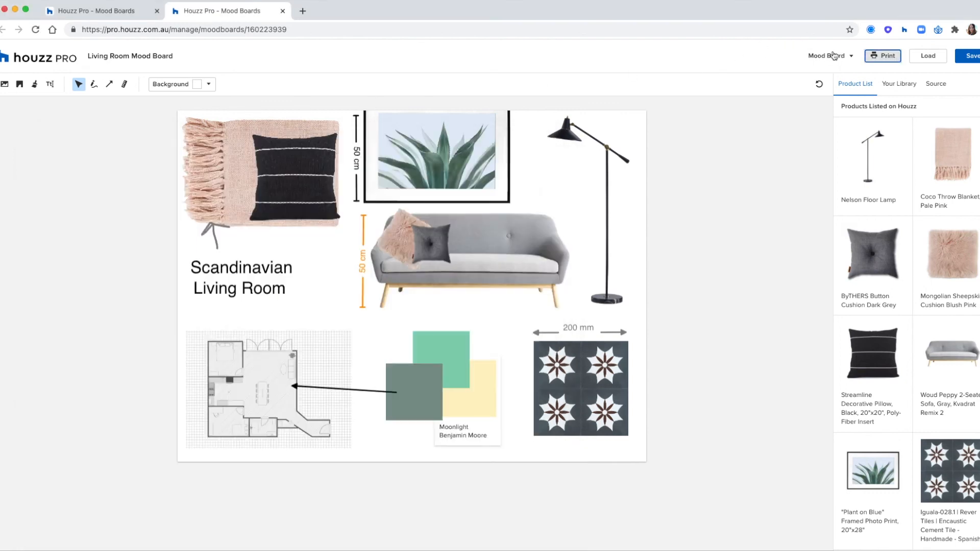
left_click(835, 55)
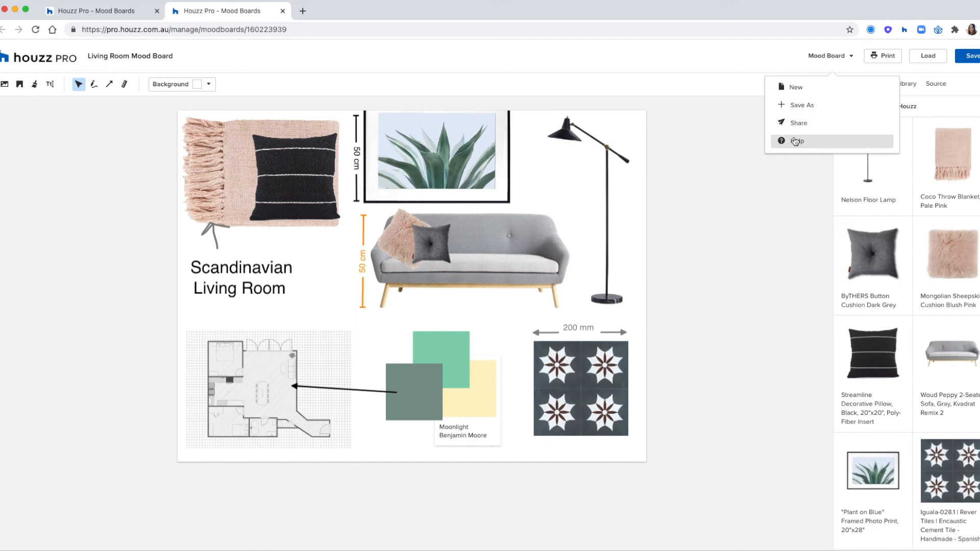
Dismiss the board options menu and go back to the Living Room Mood Board list page
left_click(785, 192)
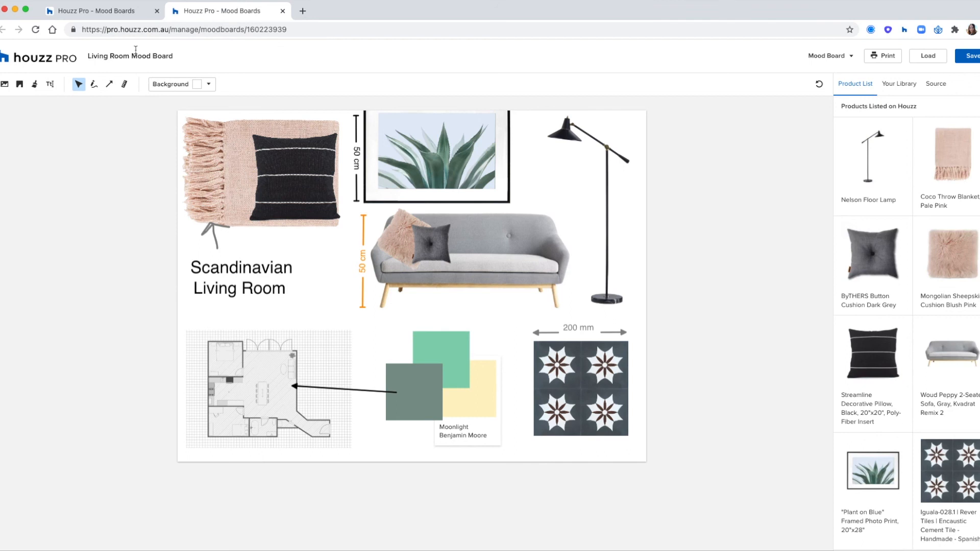
left_click(128, 14)
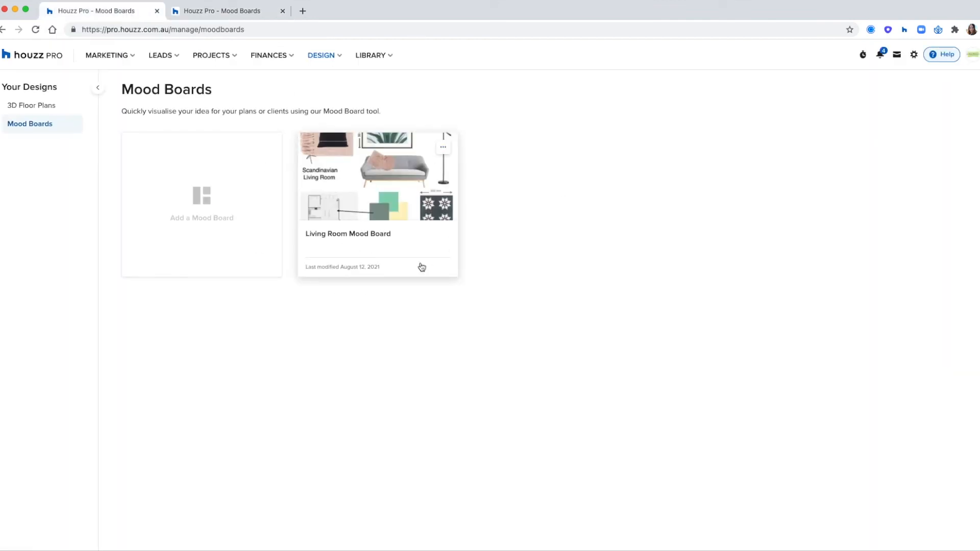
Go to DESIGN > 3D Floor Plans and add a new Untitled floor plan with 2.44 m ceiling
left_click(443, 147)
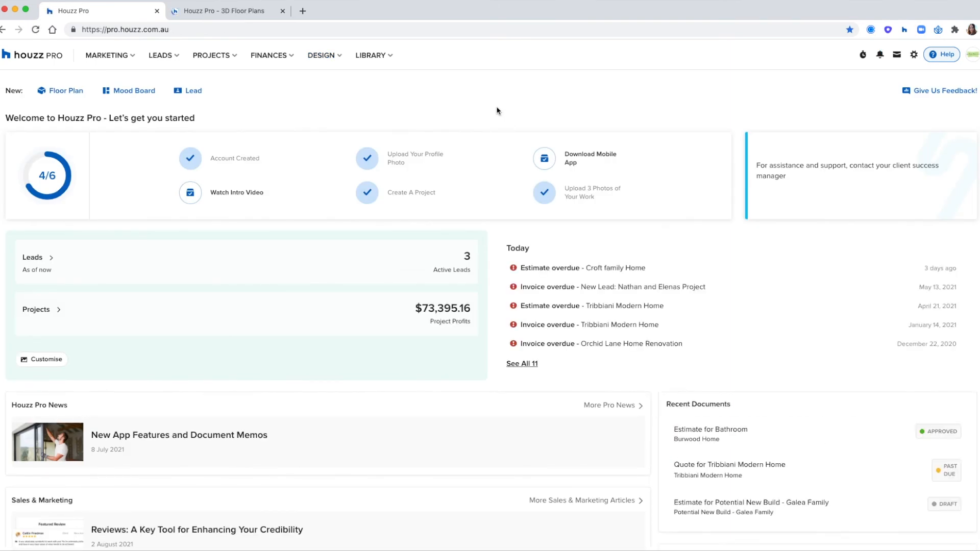
left_click(329, 59)
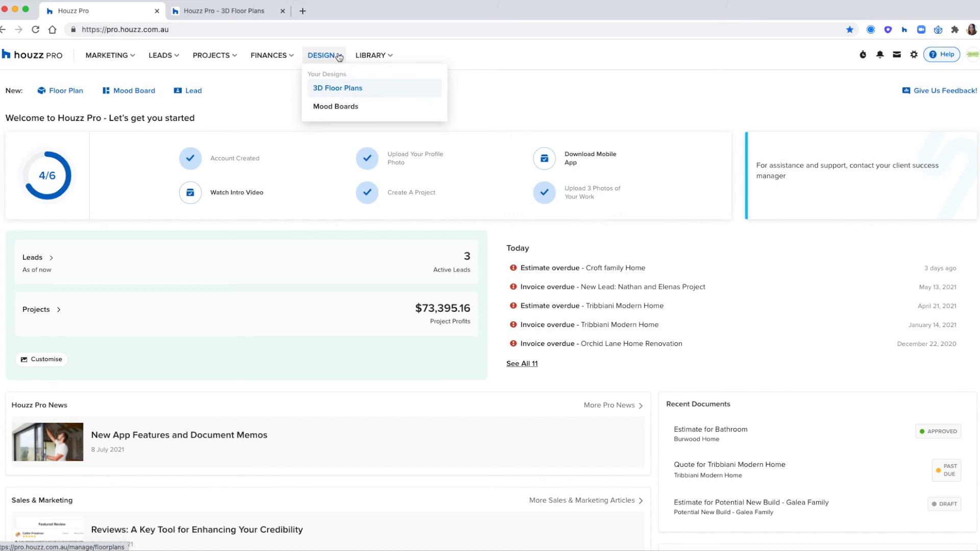
left_click(330, 89)
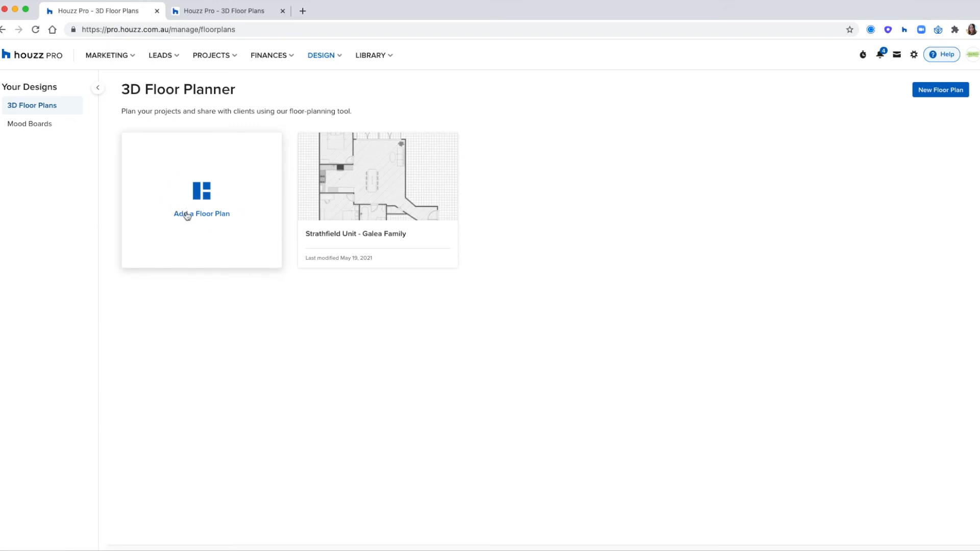
left_click(192, 184)
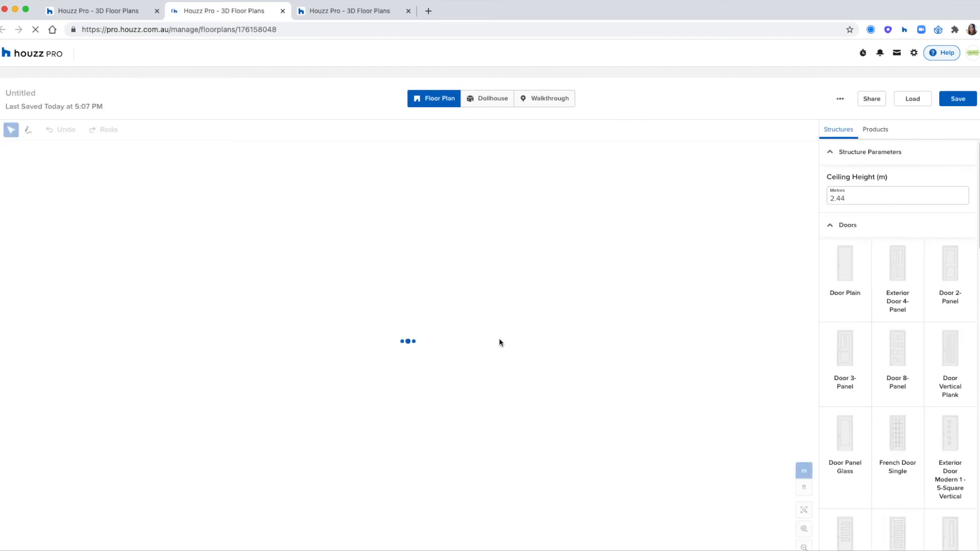
Rename the Untitled plan to 'Bedroom for' followed by the client's first name
left_click(29, 92)
type("Bedroom")
key("Return")
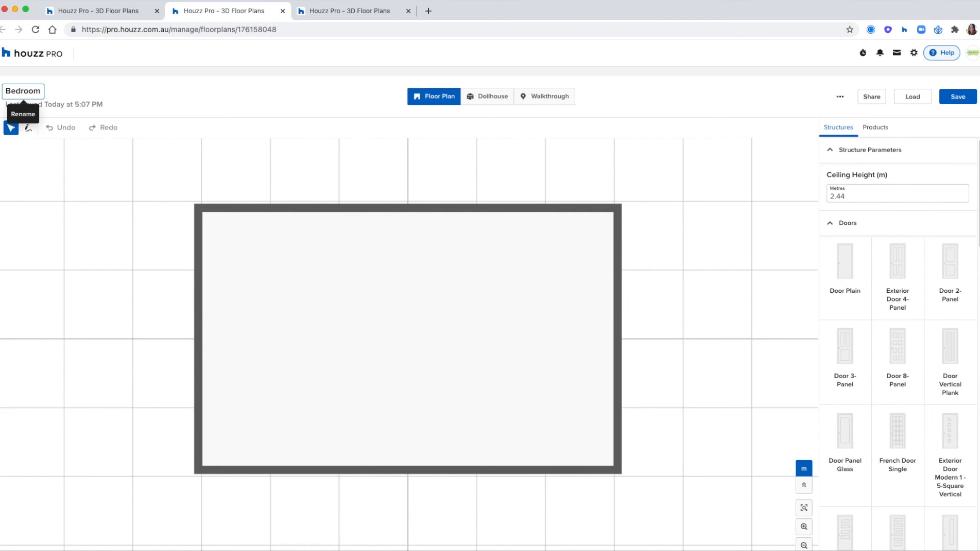
type("for Emma")
key("Return")
Select and delete the top and right walls of the 6.22 × 3.93 m room
left_click(292, 289)
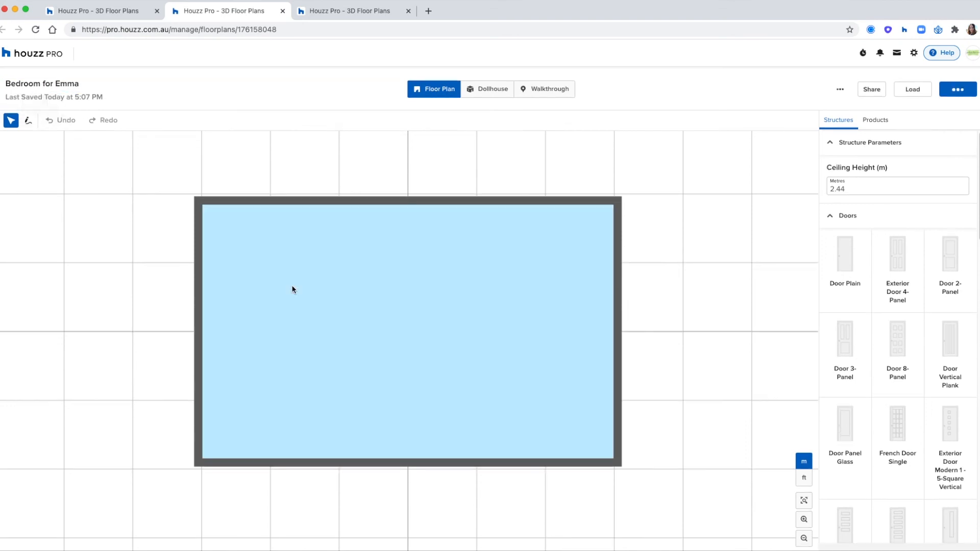
left_click(376, 245)
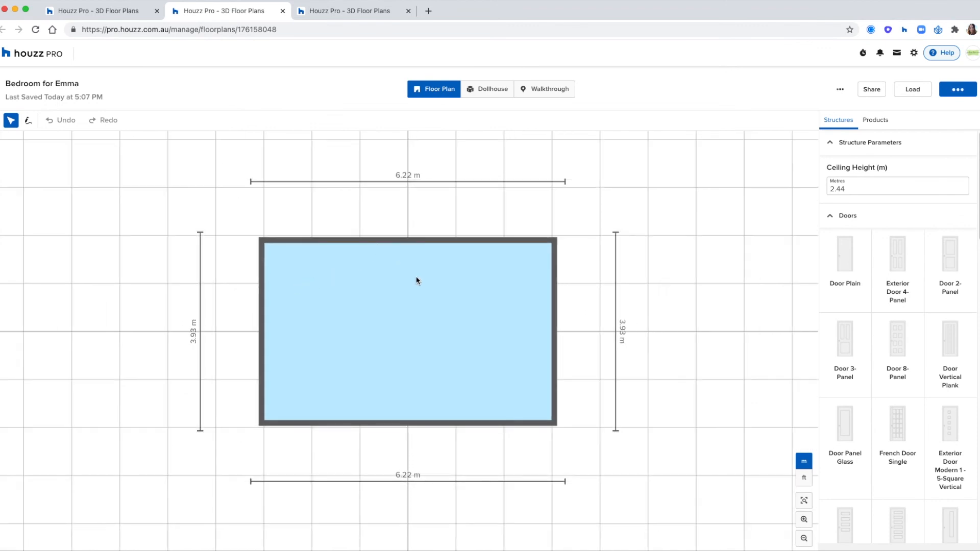
left_click(557, 278, "shift")
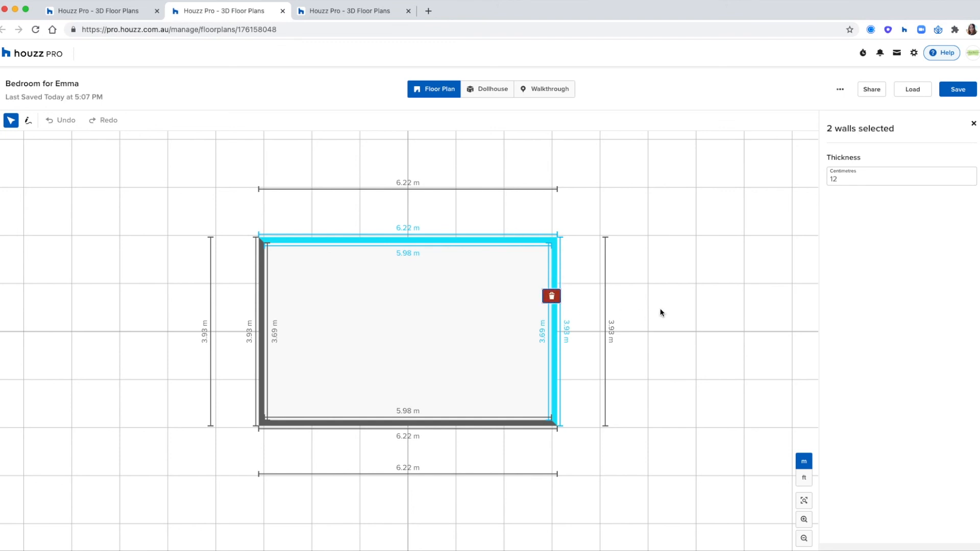
key("Delete")
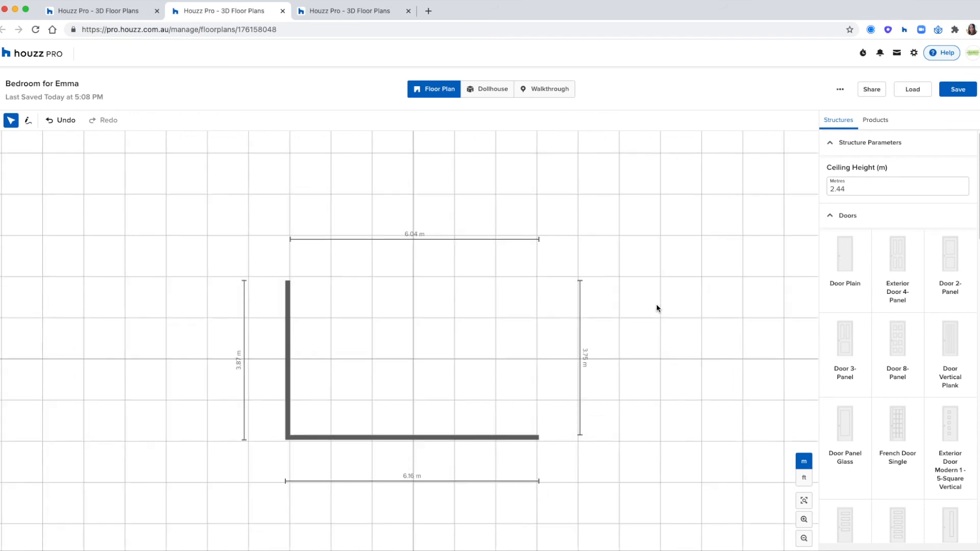
Redraw the walls as a notched L-shaped outline, 6.16 × 6.09 m, and view it in Dollhouse
left_click(29, 122)
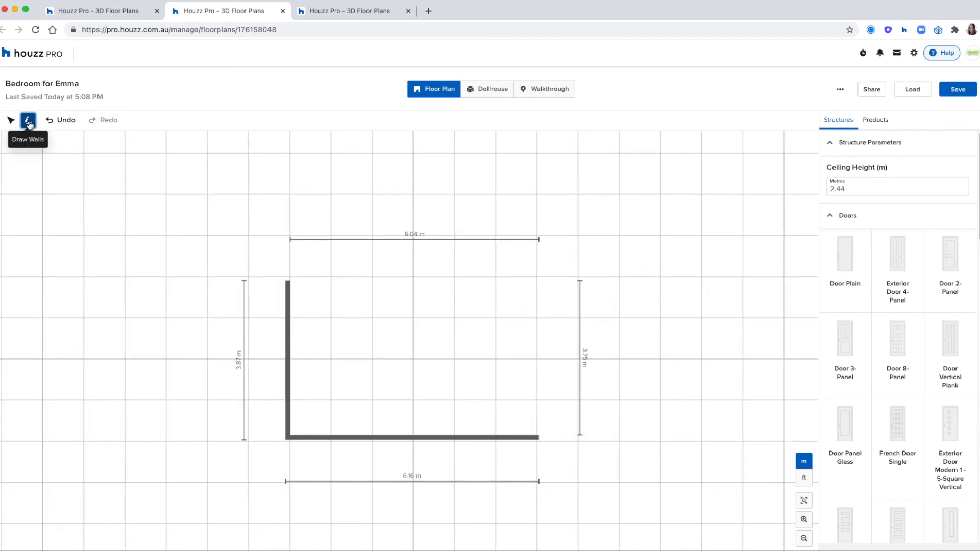
left_click(288, 281)
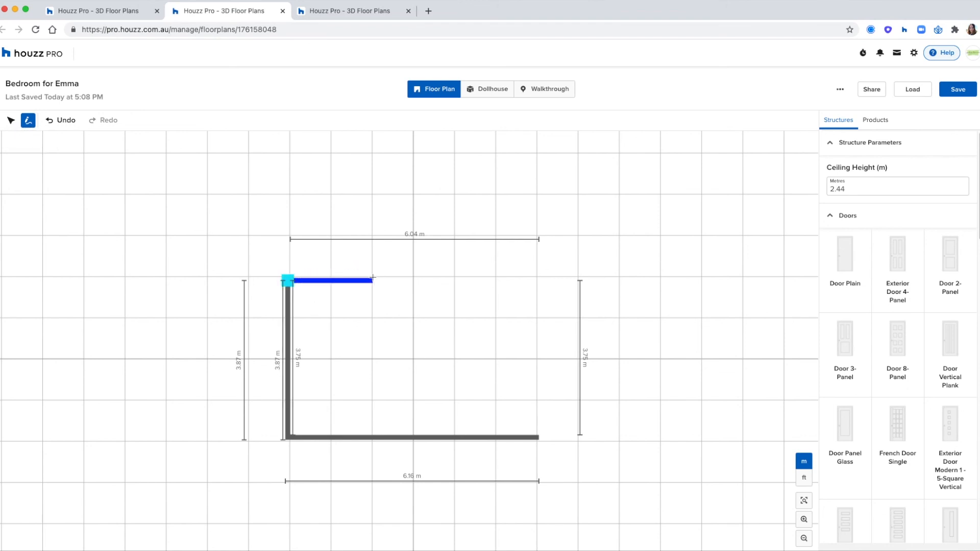
left_click(373, 280)
left_click(372, 194)
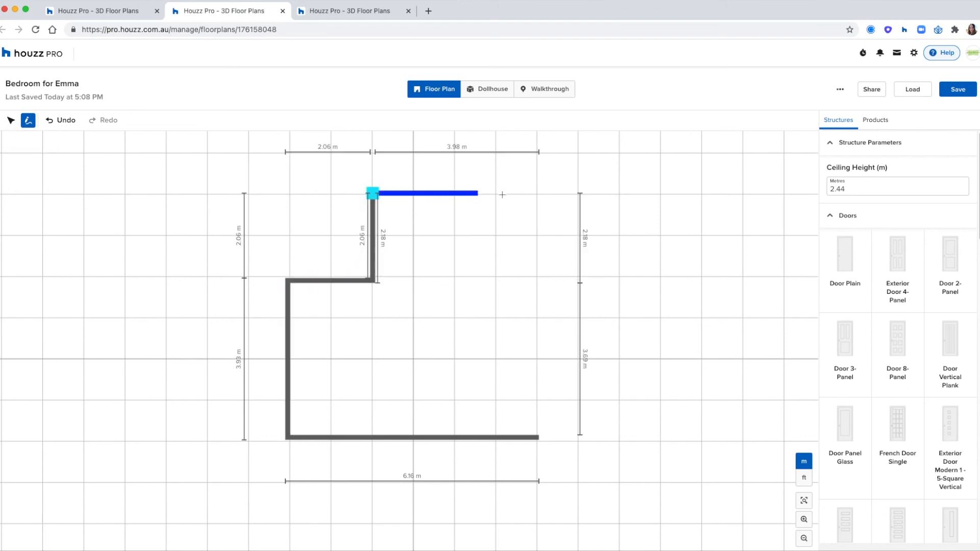
left_click(536, 193)
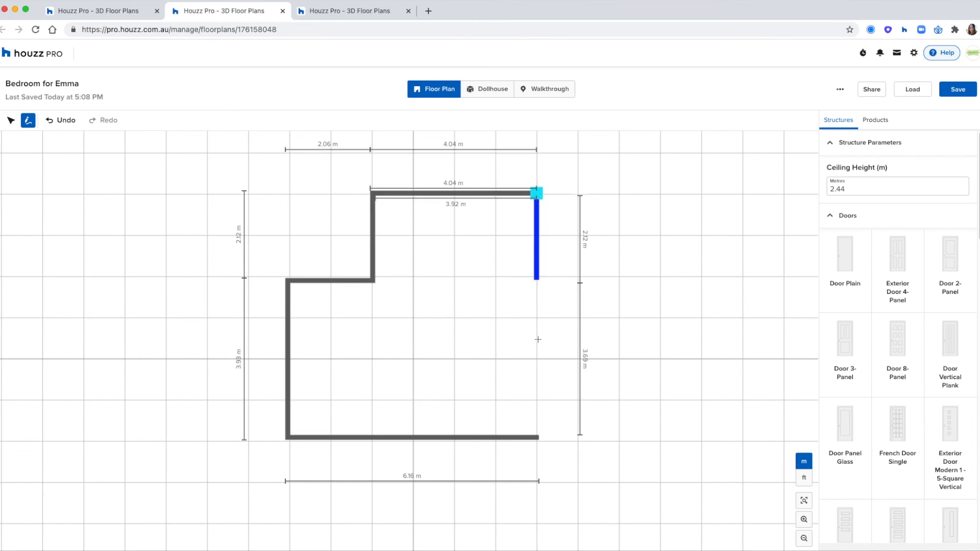
left_click(539, 436)
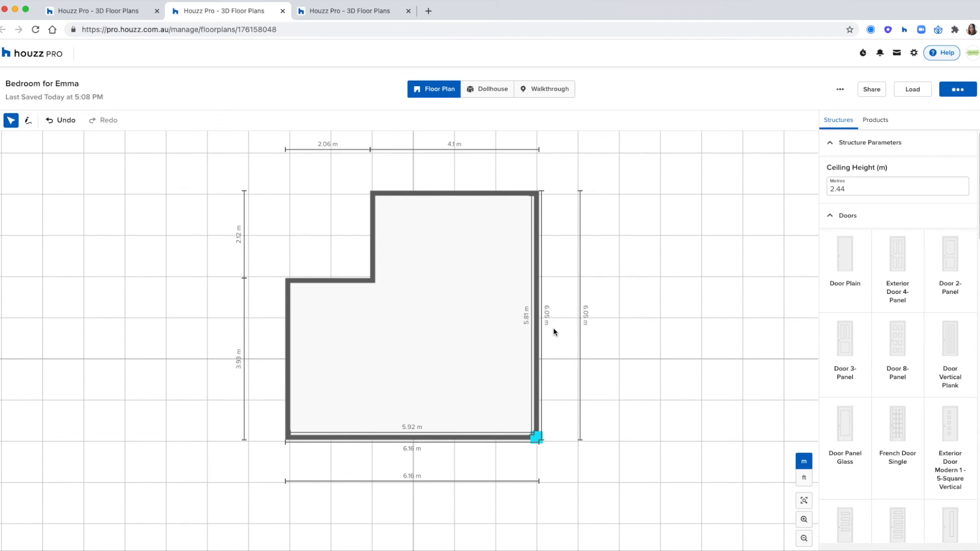
left_click(592, 311)
left_click(497, 90)
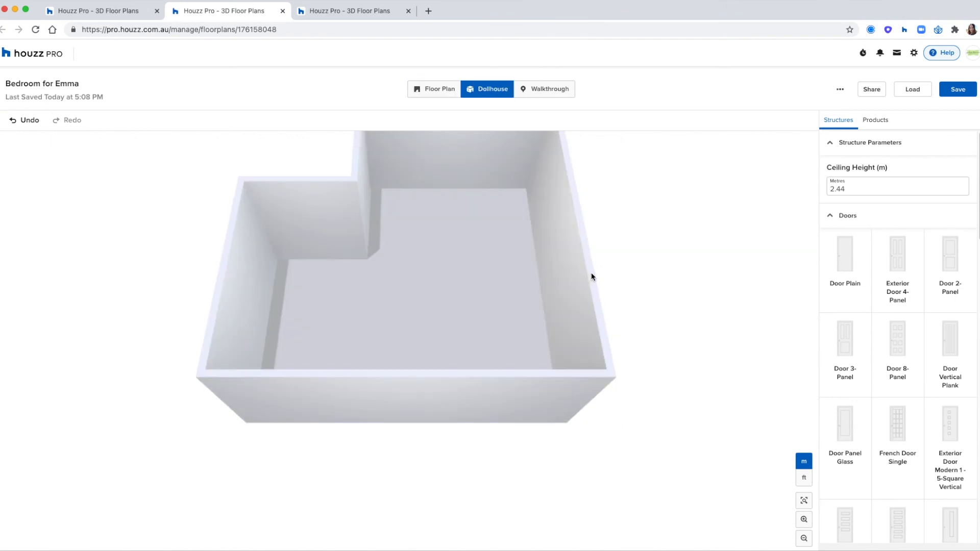
In dollhouse view, set the long right wall's length to 6.24 m
left_click_drag(645, 317, 727, 304)
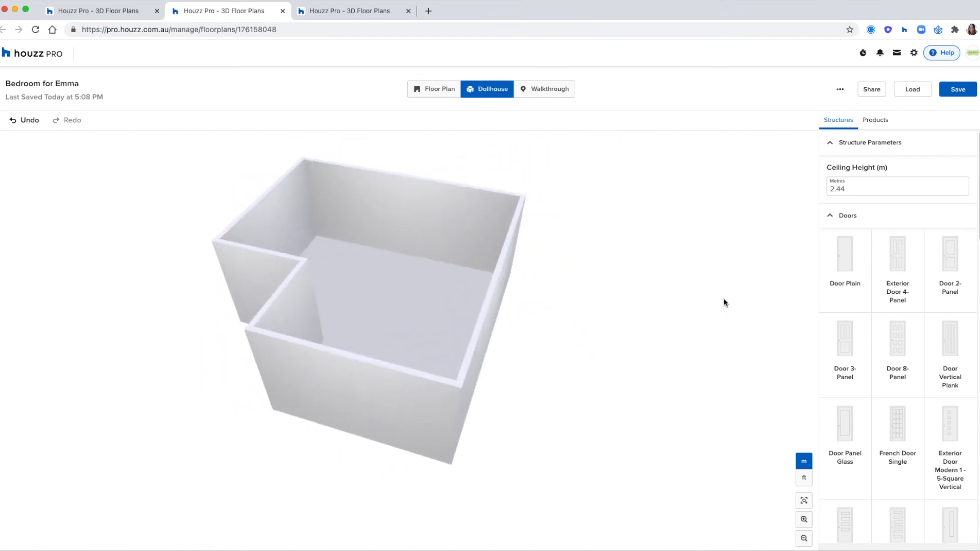
left_click(408, 223)
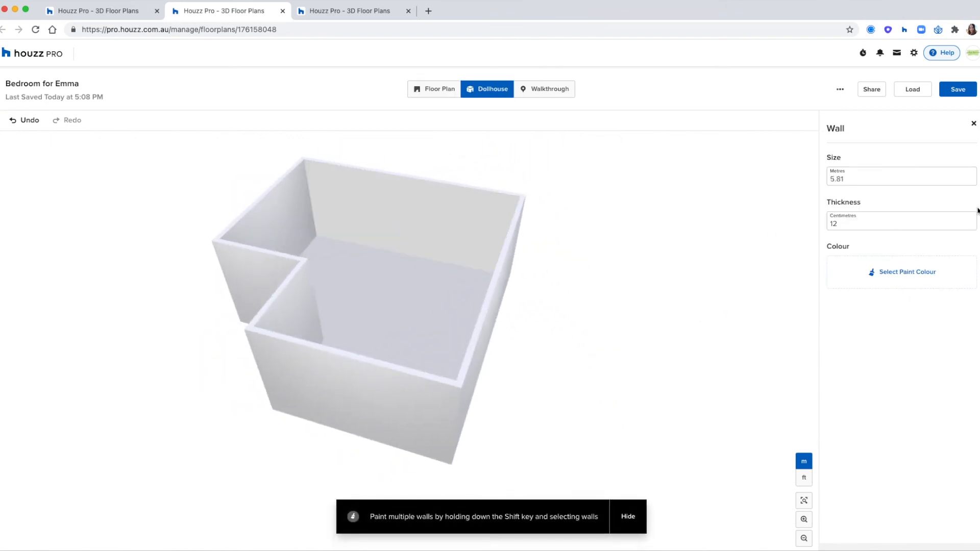
left_click(869, 179)
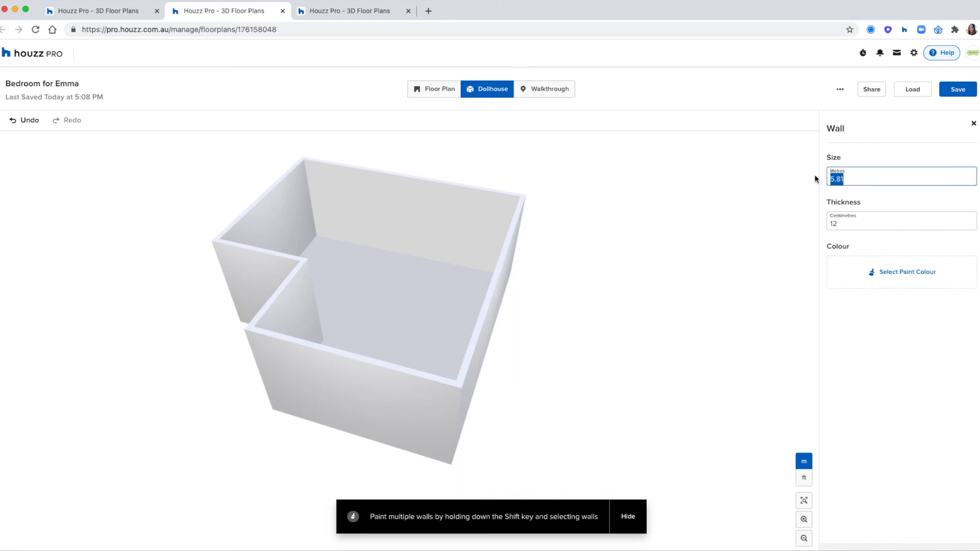
type("6.")
key("Return")
left_click(745, 189)
Orbit and inspect the back and right walls, then return to the 2D floor plan
left_click_drag(709, 217, 602, 202)
left_click(503, 240)
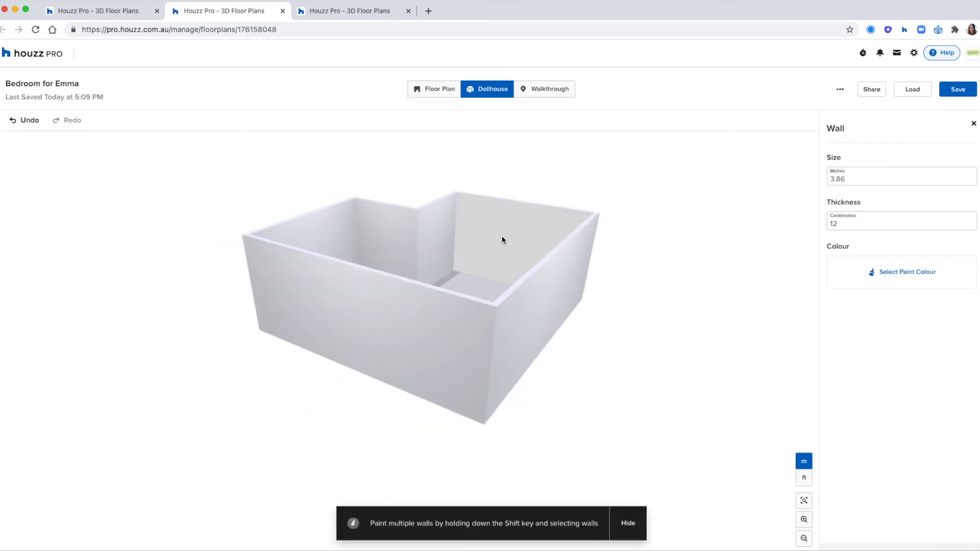
left_click(554, 294)
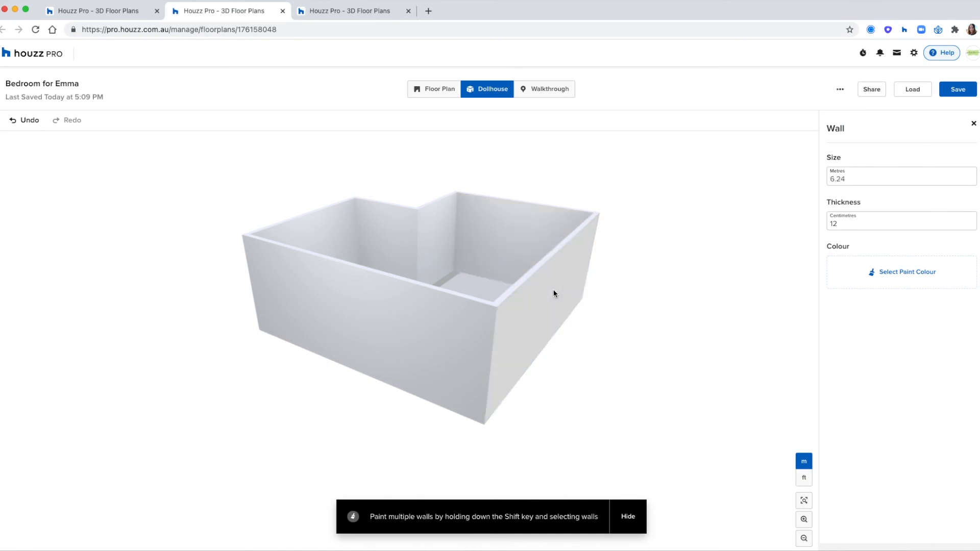
left_click_drag(580, 420, 509, 272)
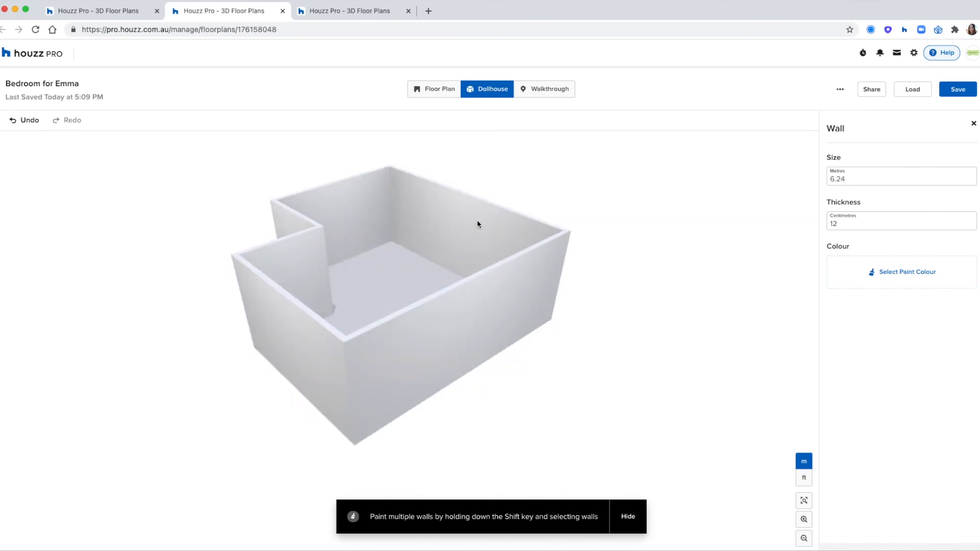
left_click(713, 298)
left_click_drag(713, 297, 665, 301)
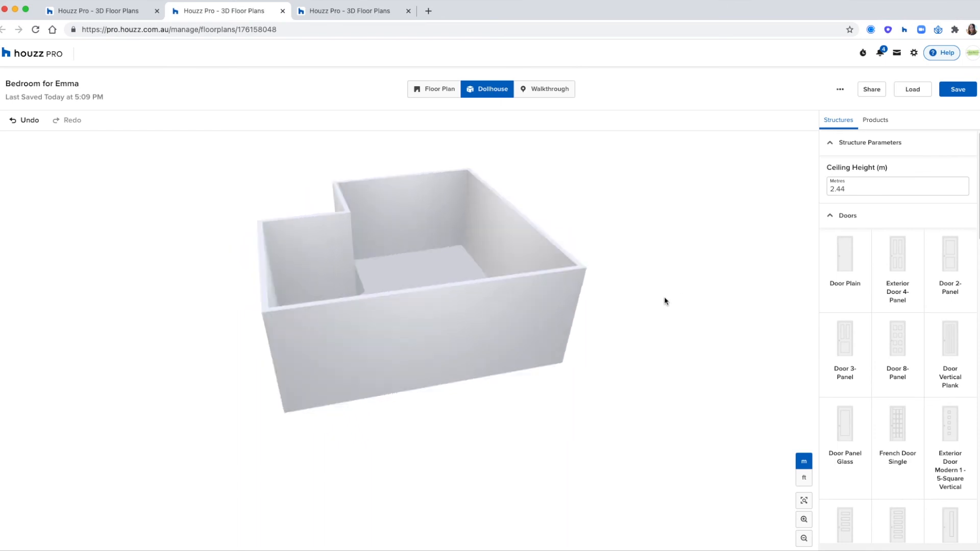
left_click(452, 92)
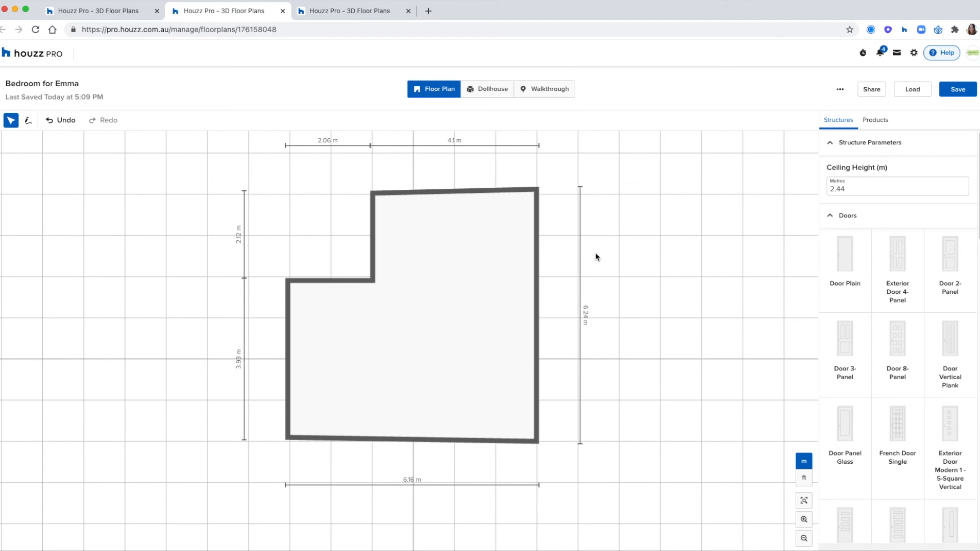
Thicken the top wall to 20 cm, giving 6.28 m overall depth, keeping the 2.44 m ceiling
left_click(468, 192)
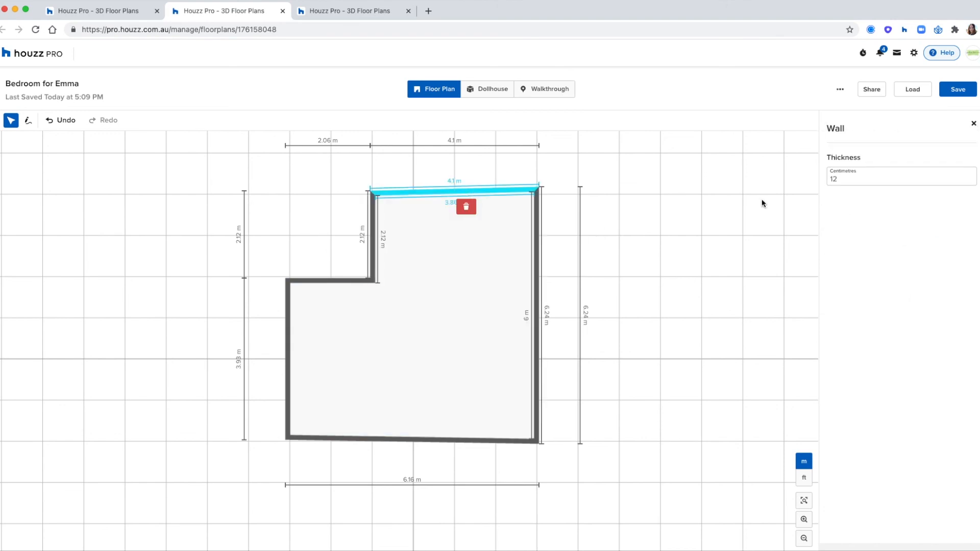
left_click(837, 179)
type("20")
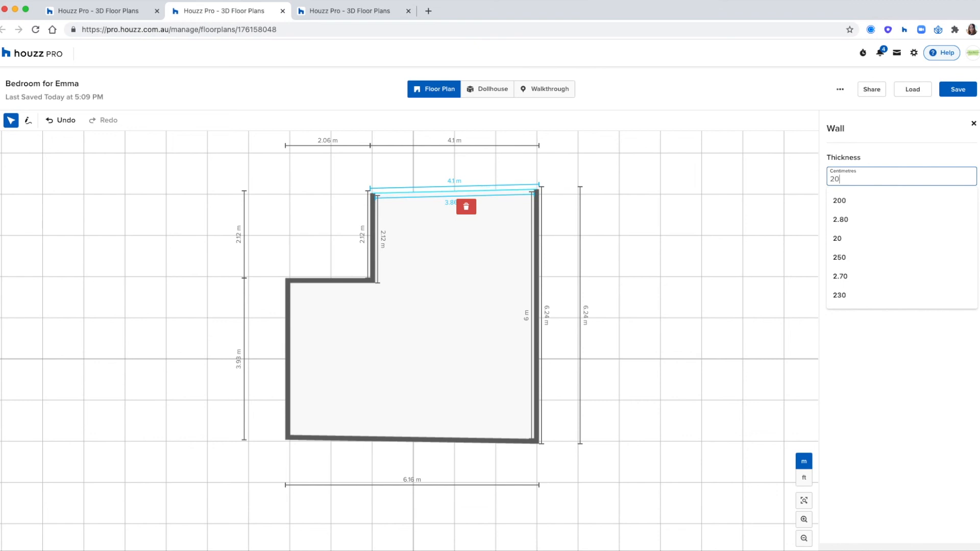
key("Return")
left_click(737, 269)
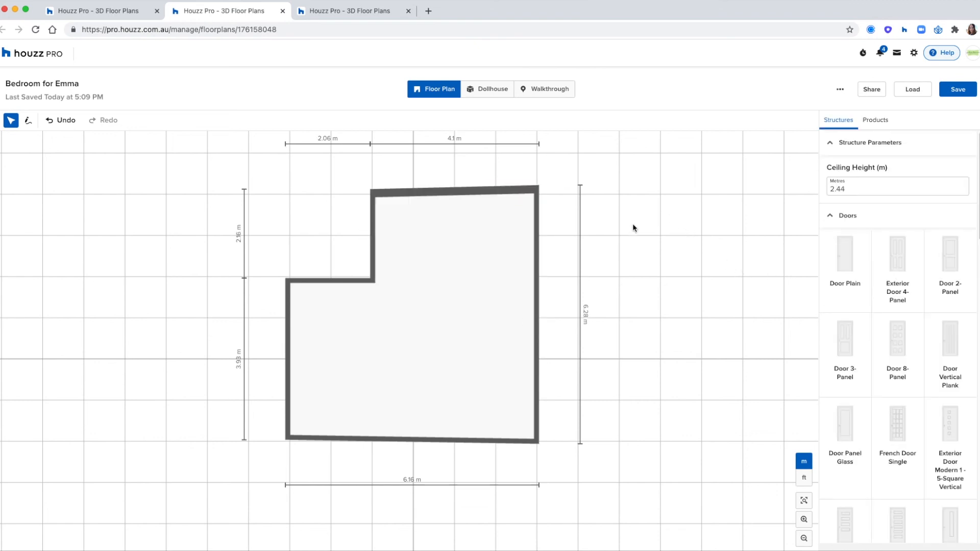
left_click_drag(851, 190, 817, 190)
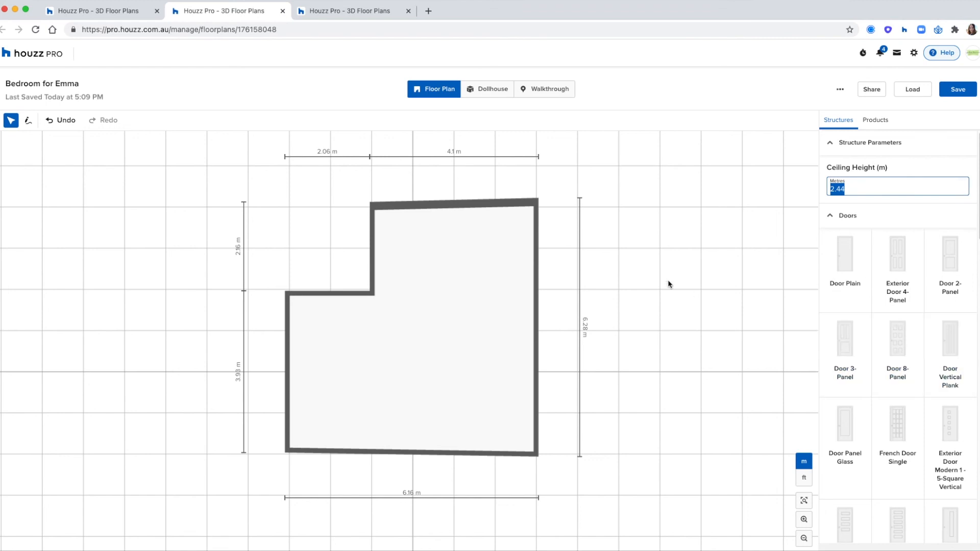
left_click(858, 202)
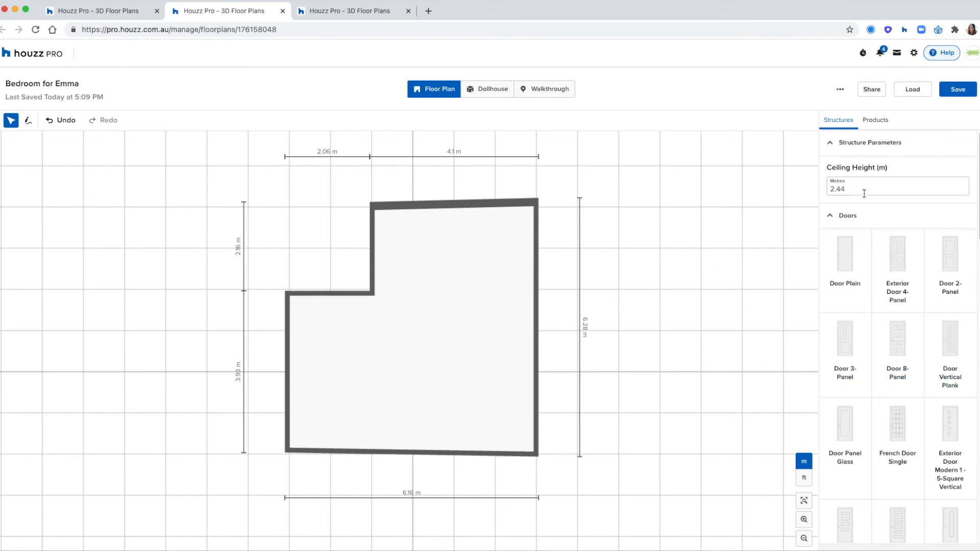
scroll(947, 347, "down", 3)
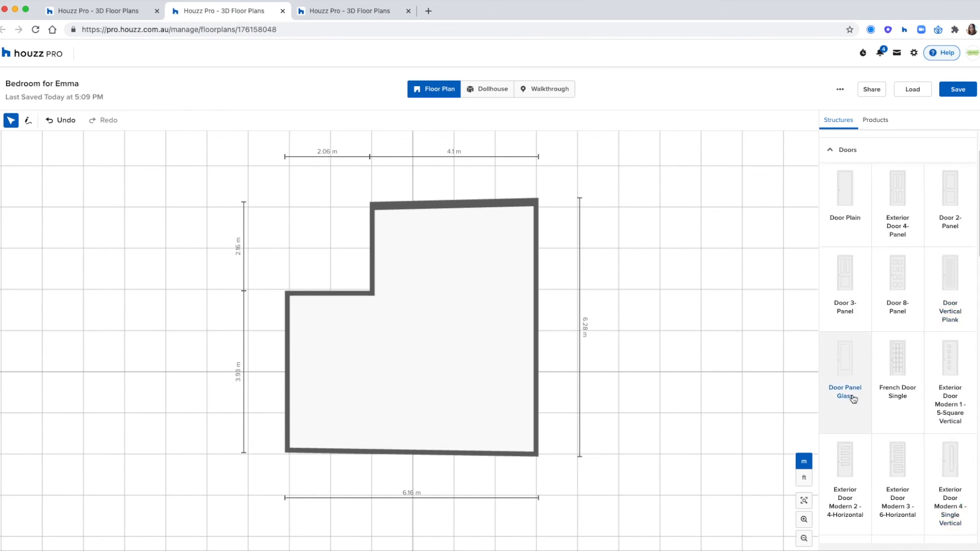
Add a glass-panel door on the upper-left wall, test its swing flips, and slide it left
left_click(844, 360)
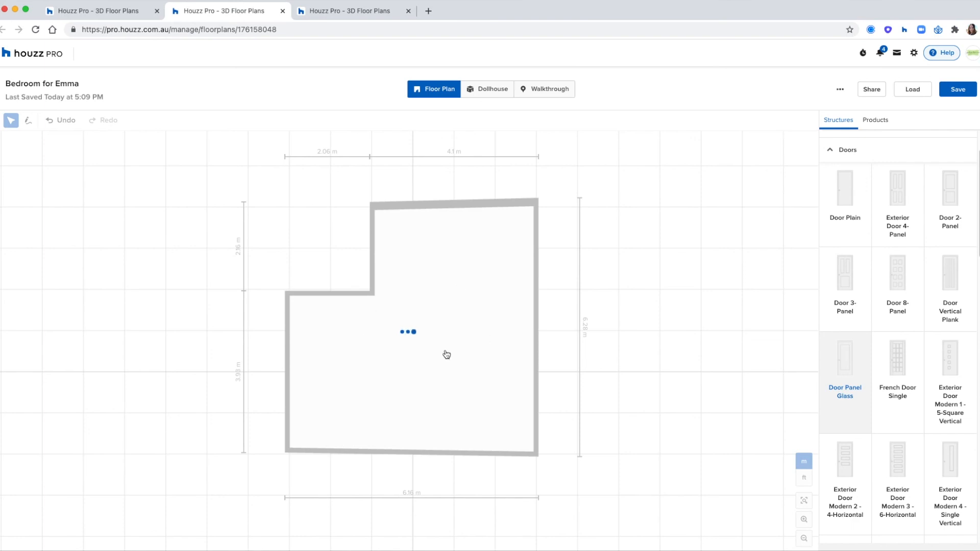
left_click(437, 376)
left_click_drag(437, 372, 350, 296)
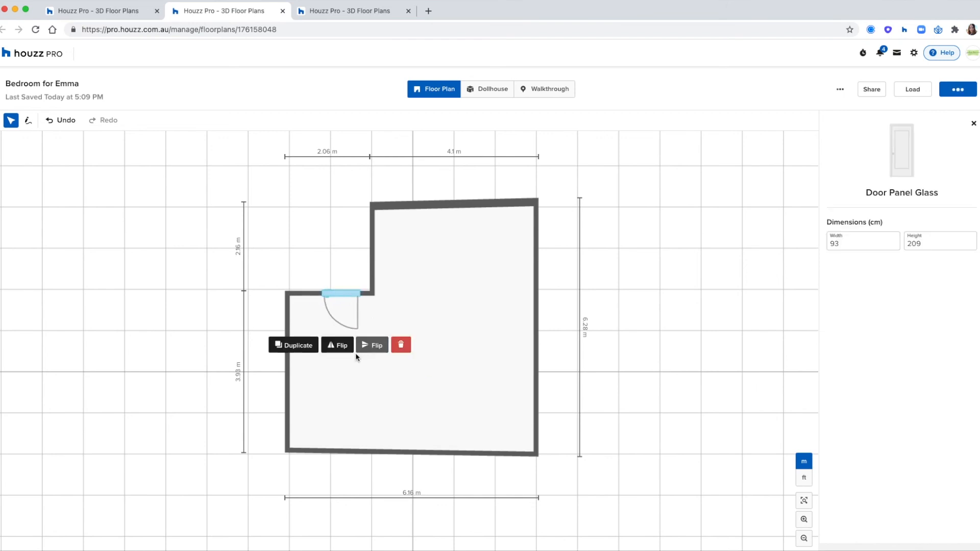
left_click(343, 347)
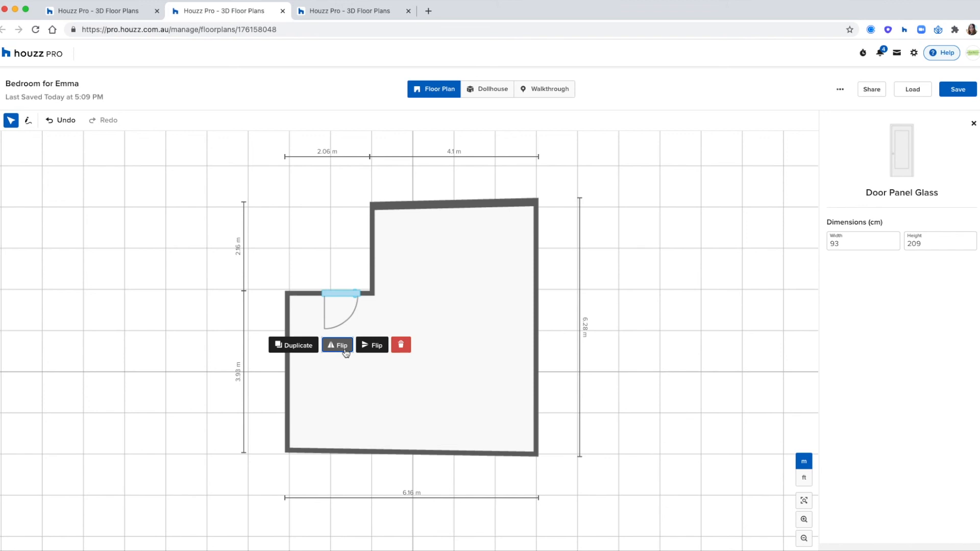
left_click(370, 352)
left_click(370, 352)
left_click_drag(340, 296, 314, 291)
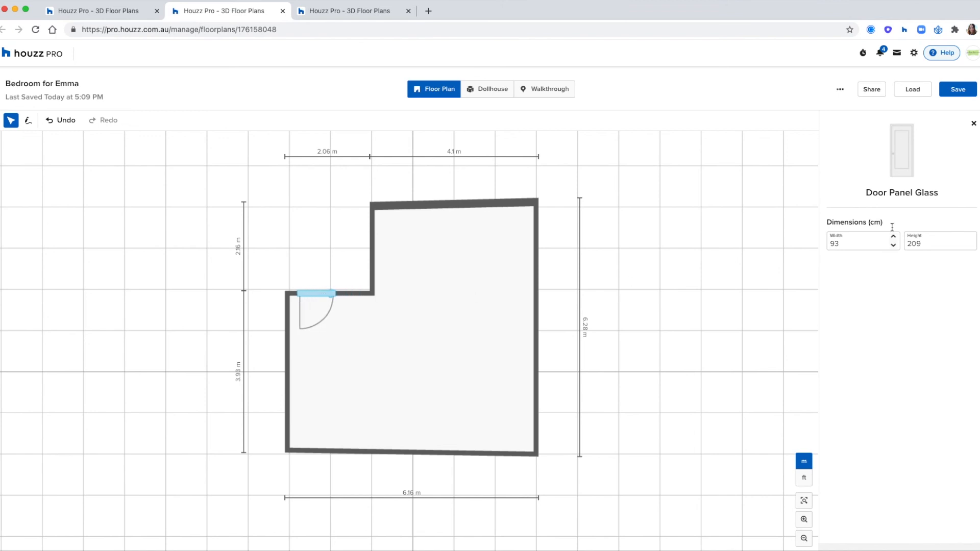
Try resizing the glass door to 100 cm wide and 126 cm high
left_click(831, 243)
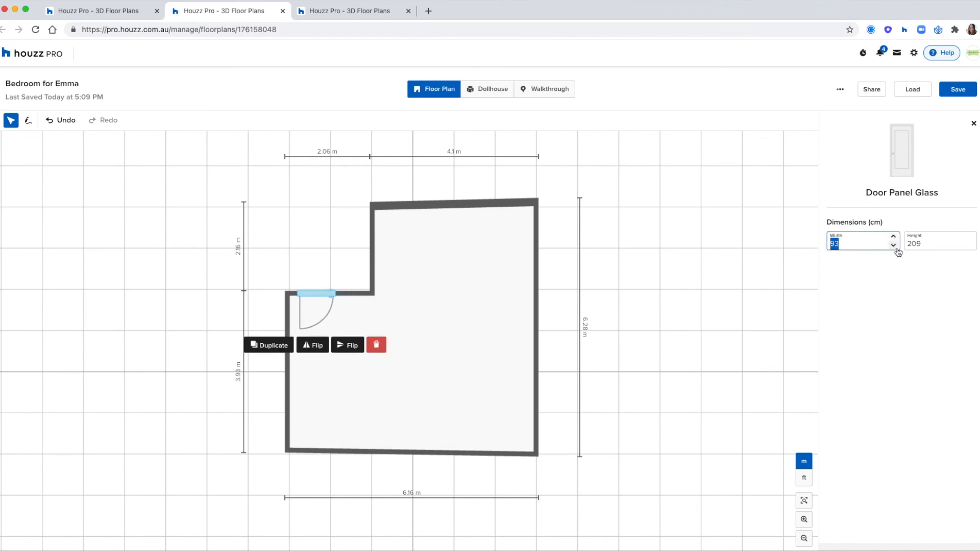
type("100")
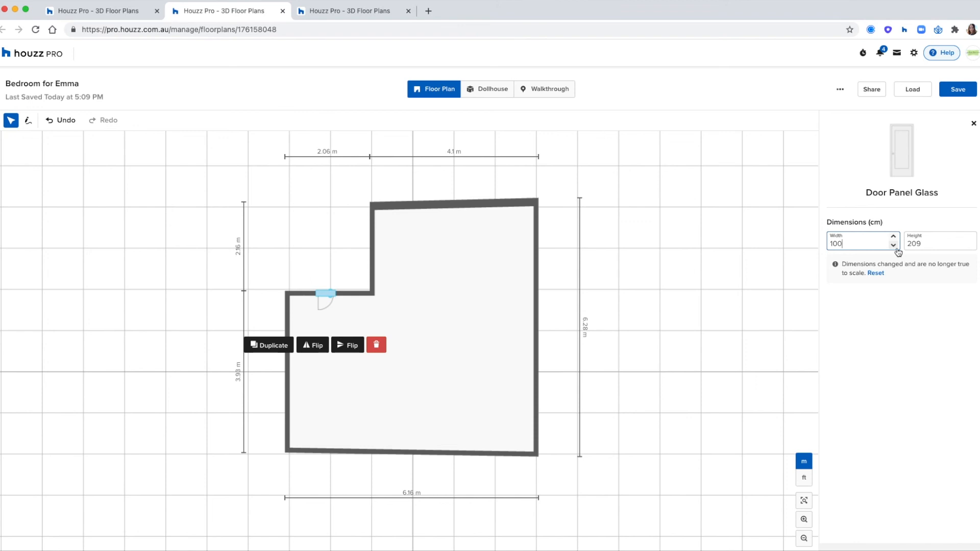
left_click(918, 242)
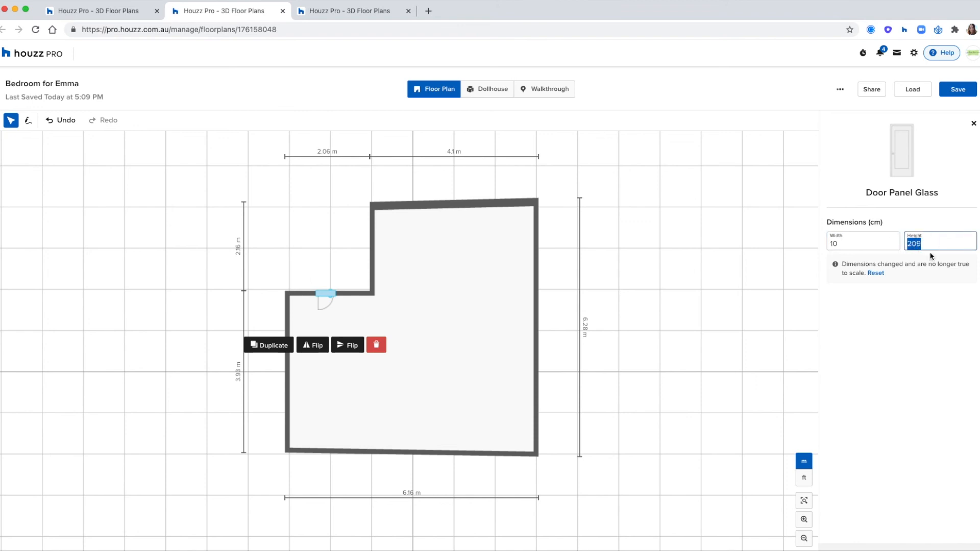
type("2")
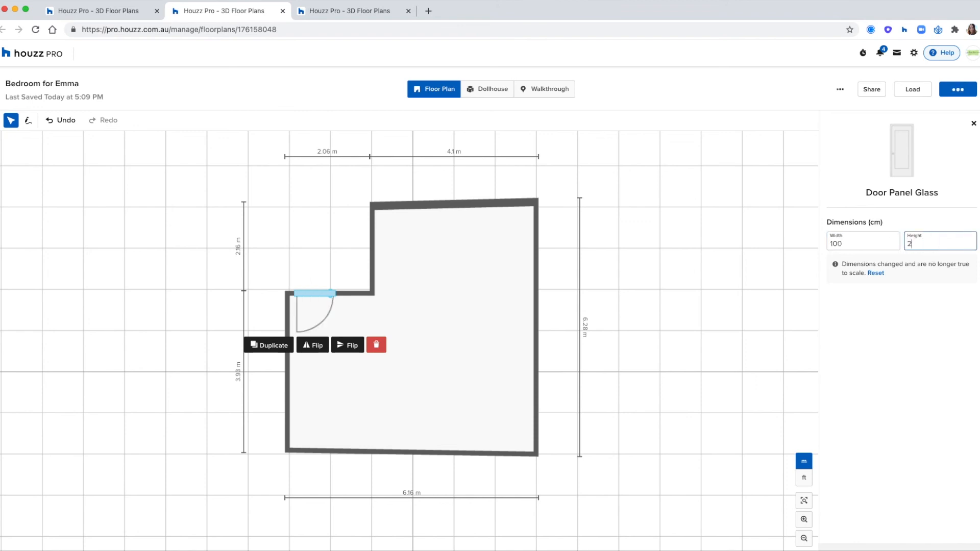
left_click(609, 354)
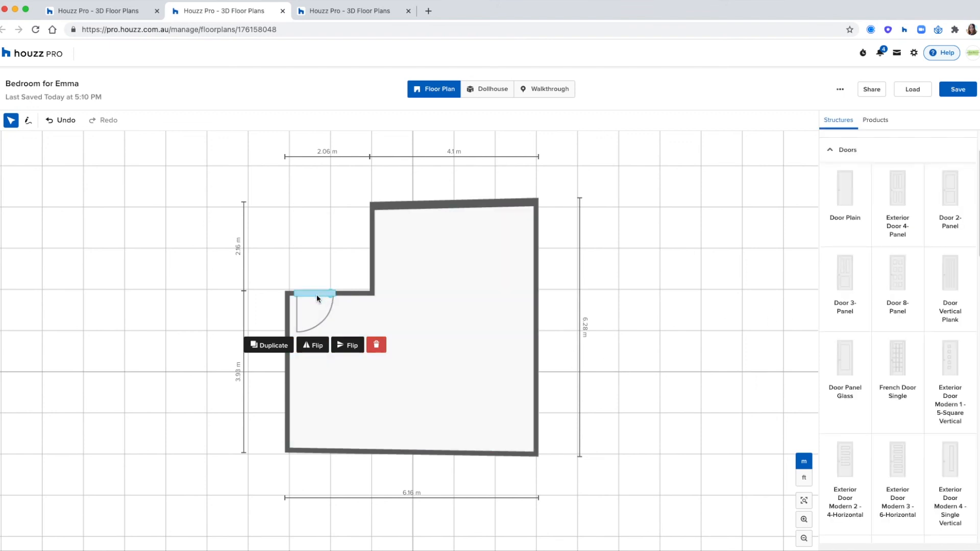
Duplicate and place test glass doors on the right walls, then delete them
left_click(267, 350)
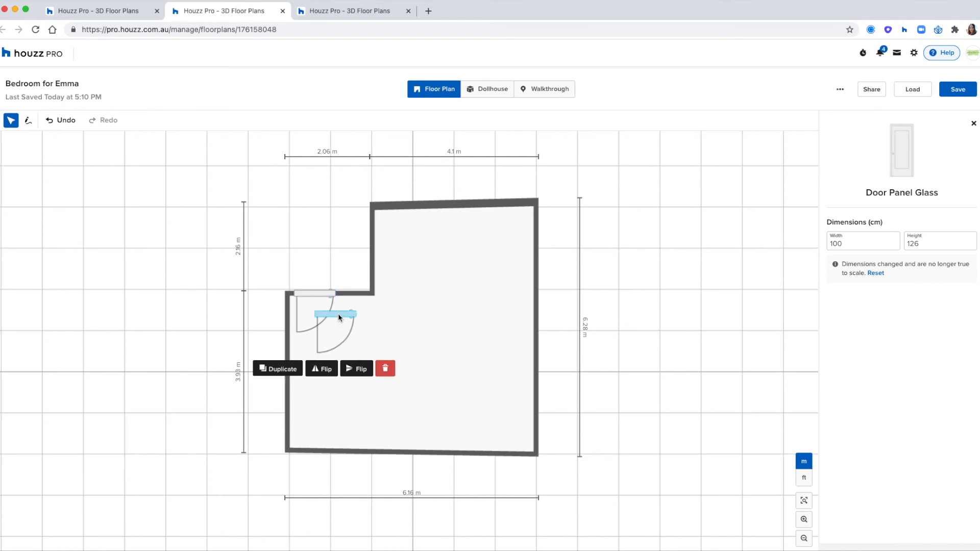
left_click_drag(338, 313, 545, 324)
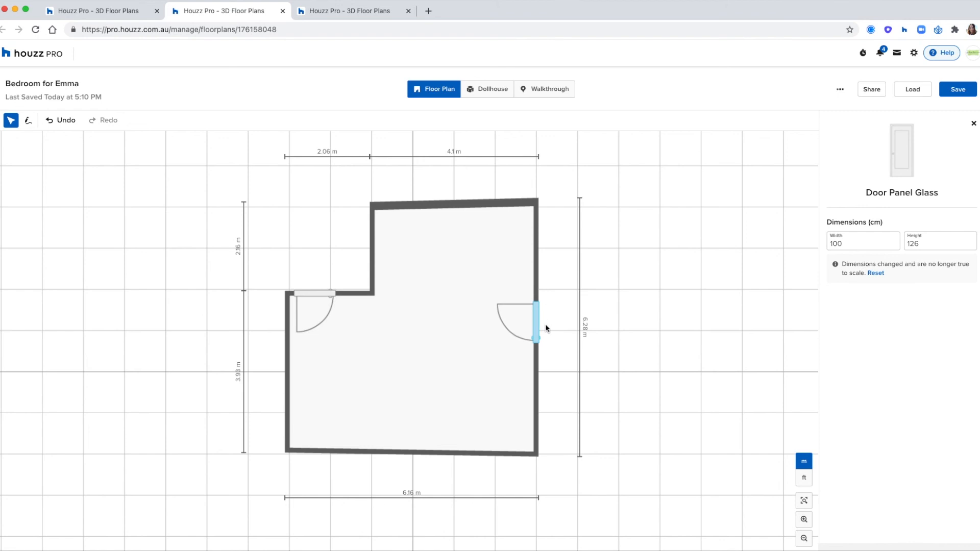
left_click(975, 123)
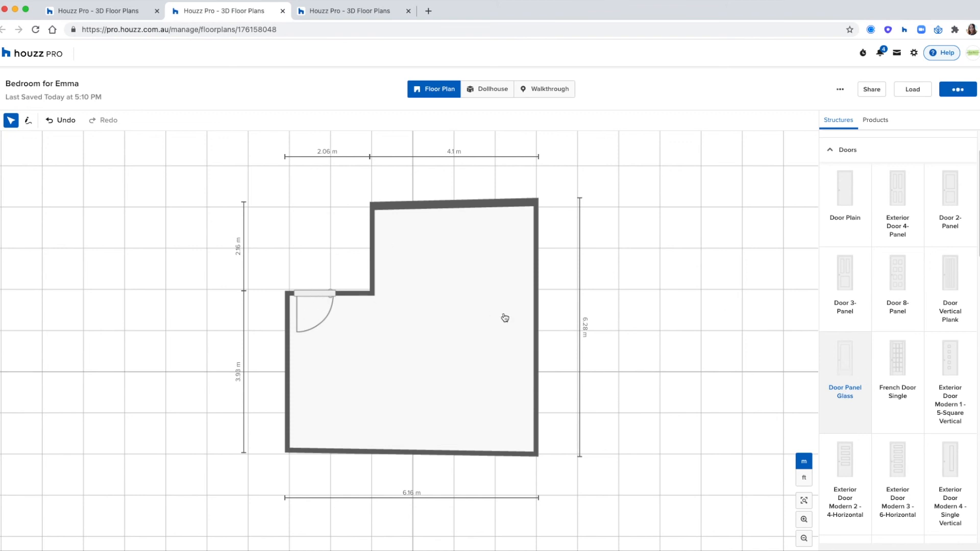
left_click_drag(499, 319, 442, 376)
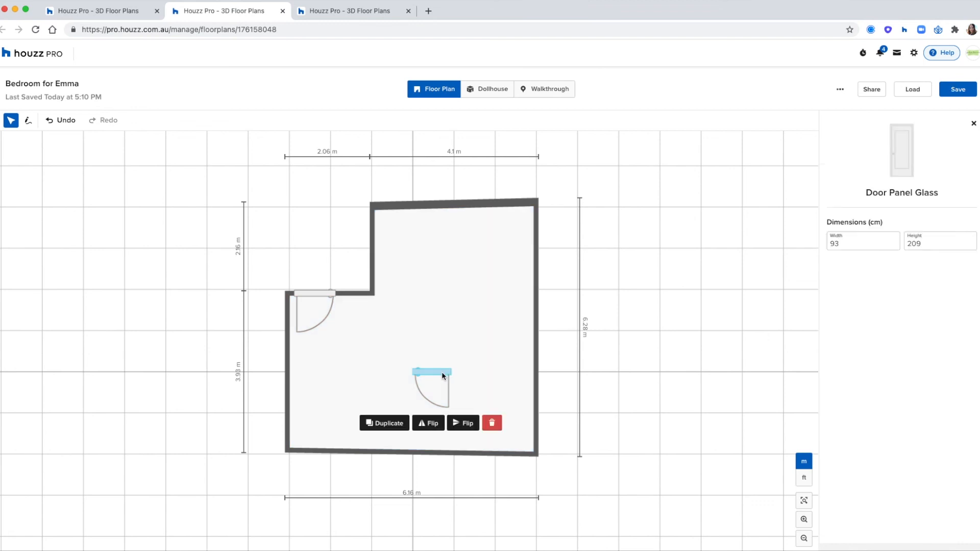
double_click(873, 237)
left_click(452, 377)
left_click(549, 359)
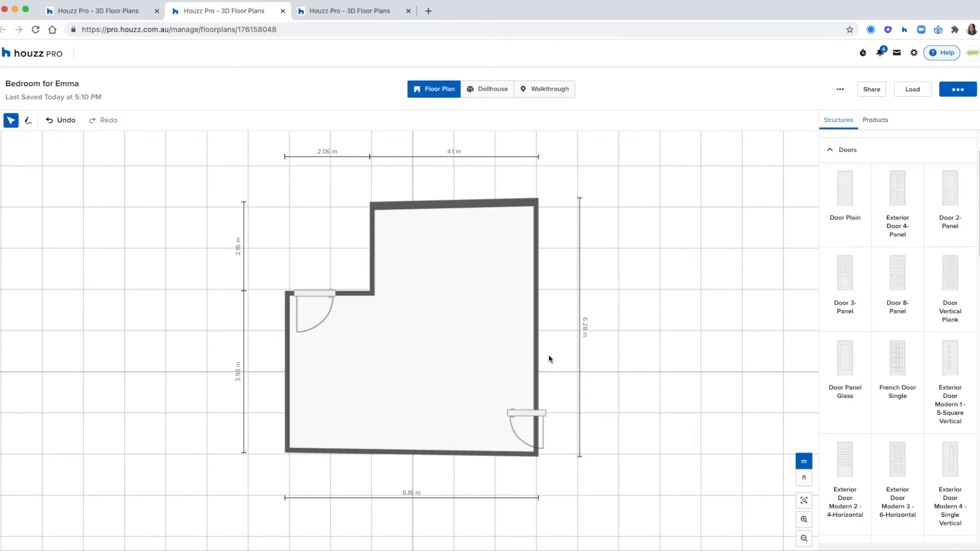
scroll(844, 310, "down", 10)
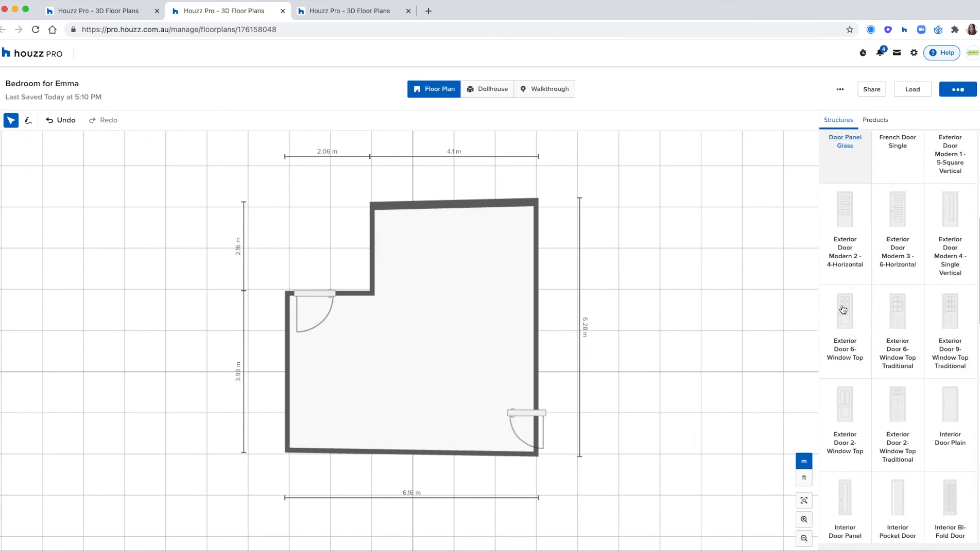
scroll(843, 310, "down", 8)
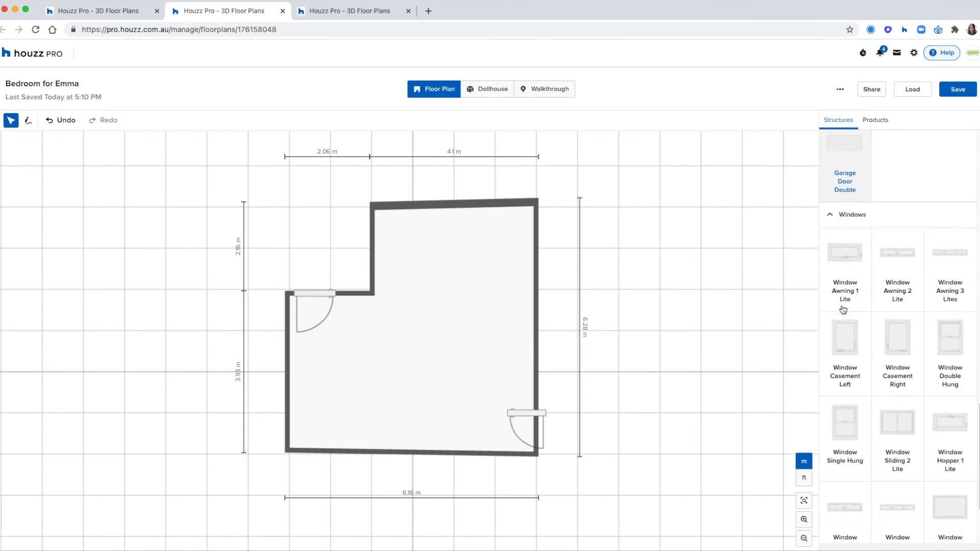
left_click(511, 420)
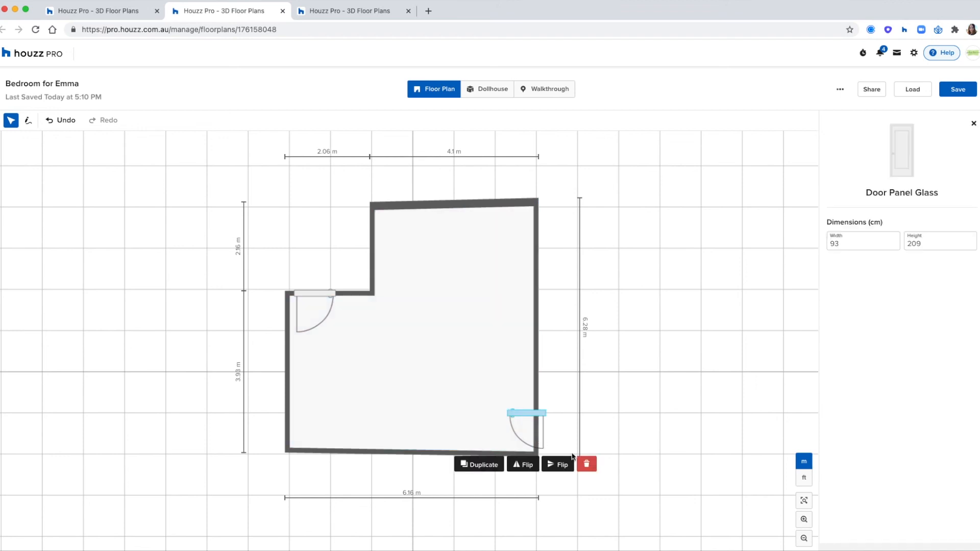
key("Delete")
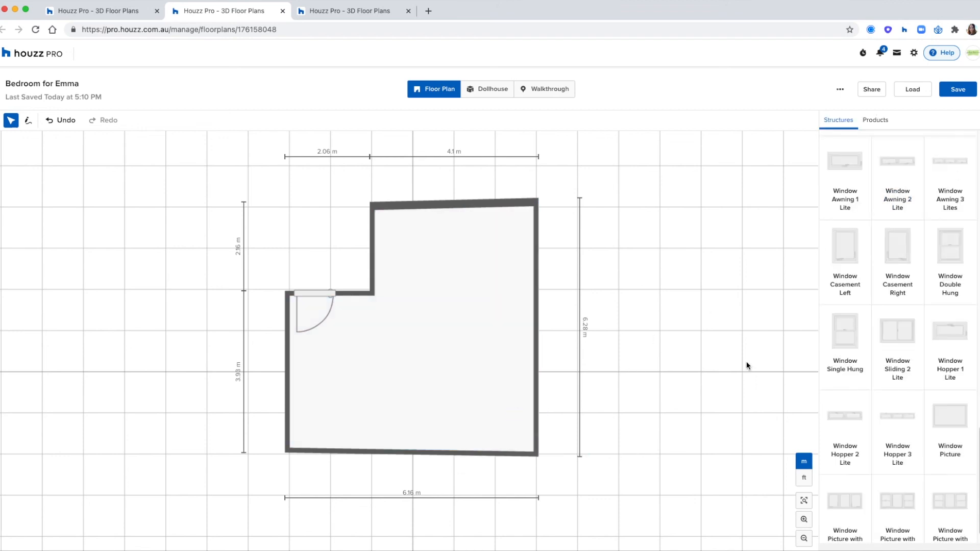
Place a single-hung window on the long top wall, 90 cm above the floor and 120 cm wide
left_click(854, 344)
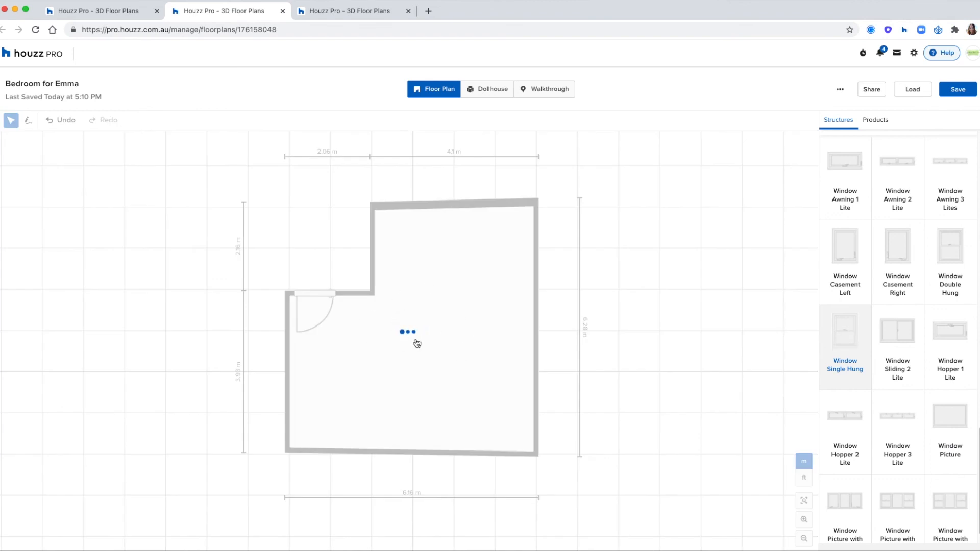
left_click_drag(445, 368, 443, 200)
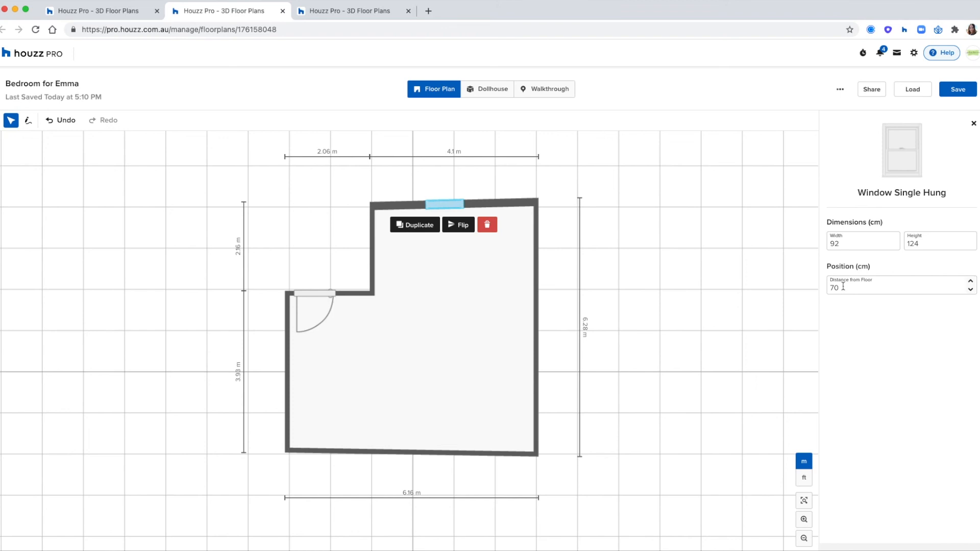
left_click_drag(862, 289, 834, 286)
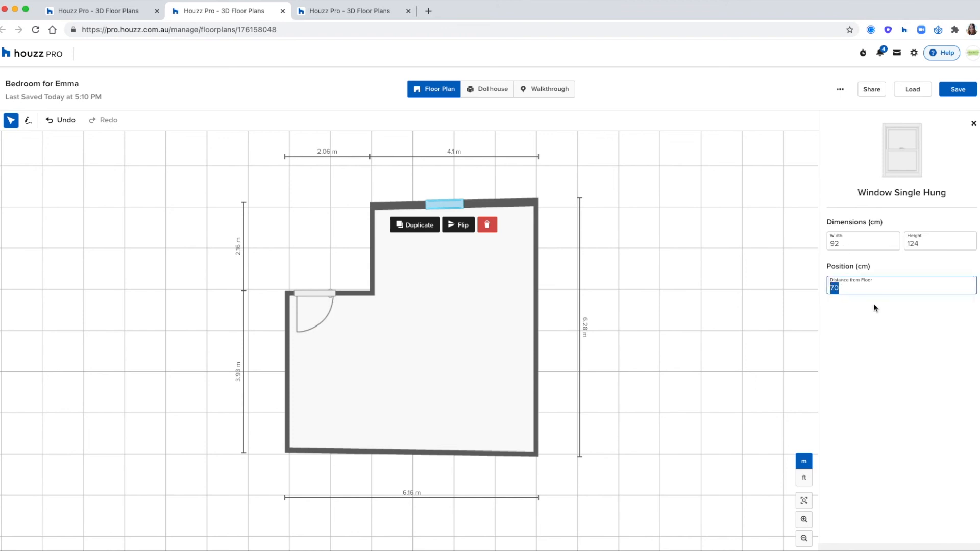
type("90")
left_click_drag(847, 244, 827, 244)
type("120")
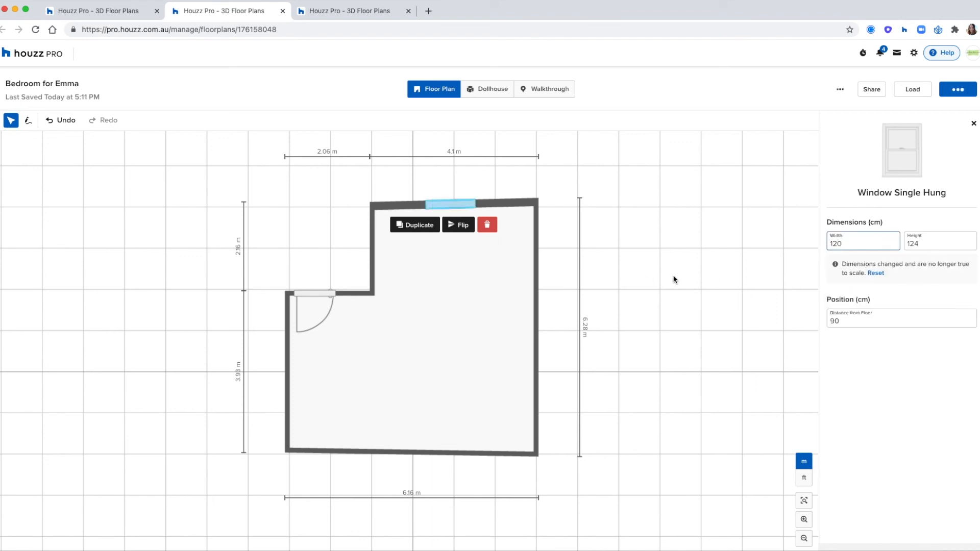
left_click(615, 249)
left_click(502, 84)
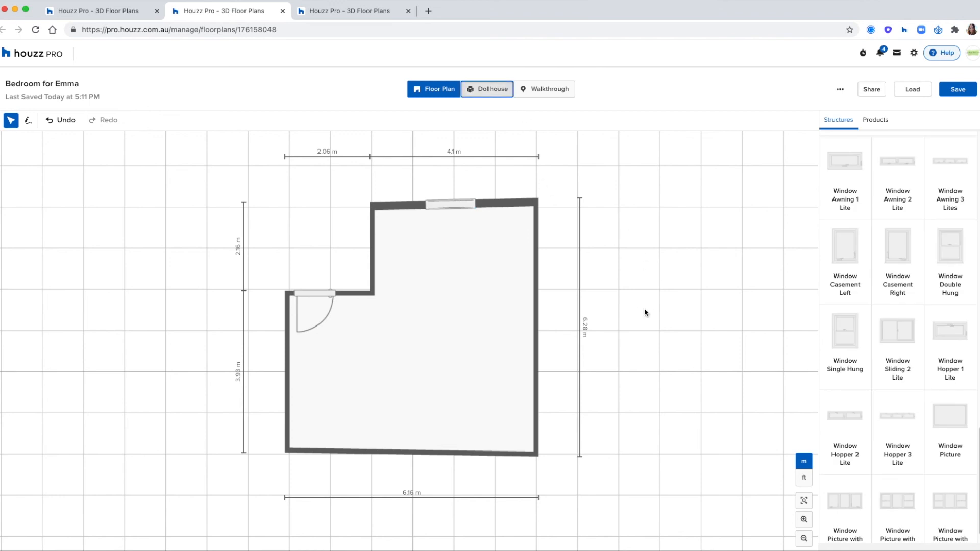
Inspect the glass door in dollhouse view, then delete it from the upper-left wall
left_click_drag(658, 328, 370, 283)
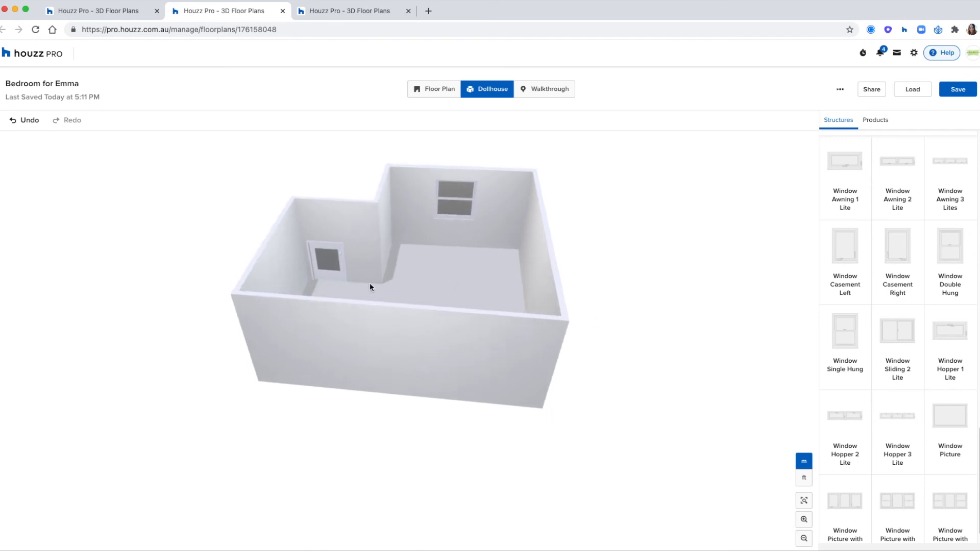
left_click(323, 266)
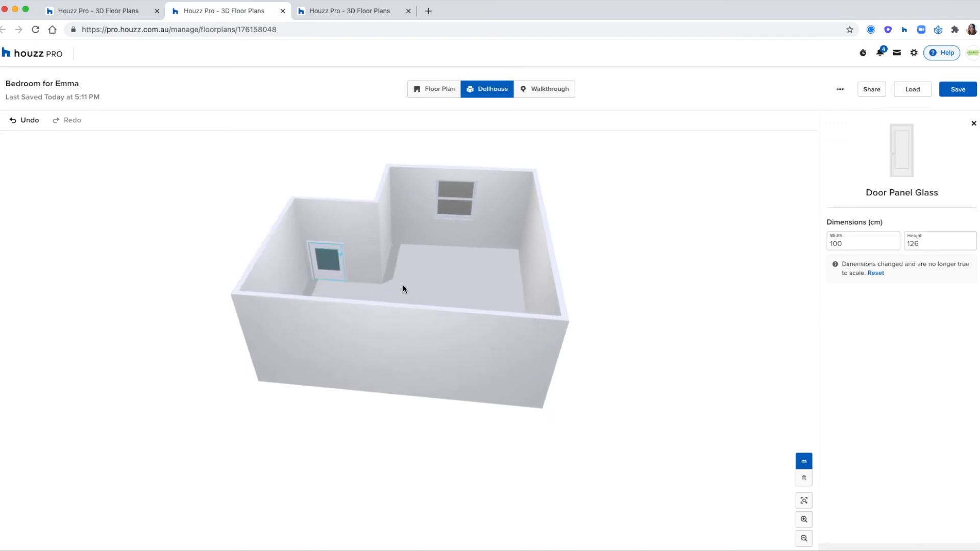
left_click(647, 208)
left_click(439, 93)
left_click(327, 292)
left_click(375, 348)
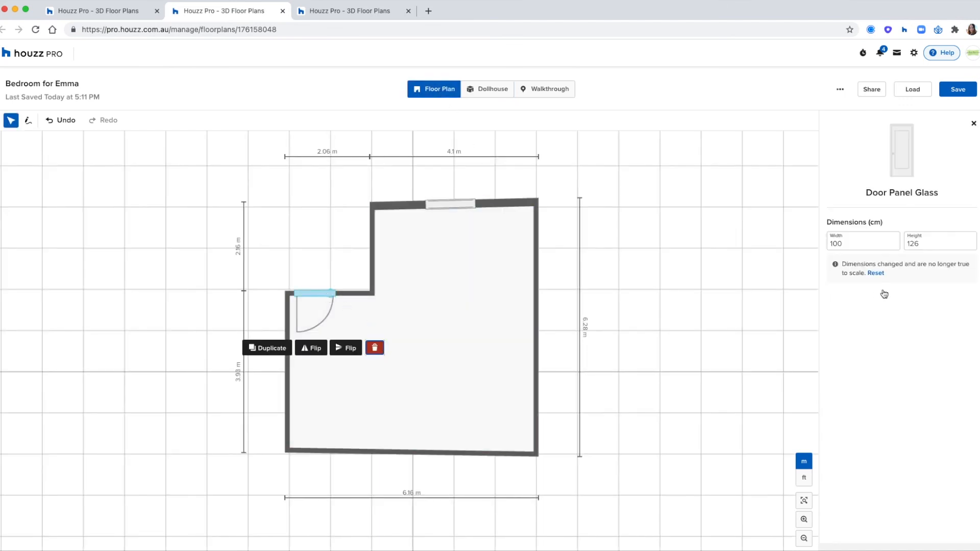
Place Exterior Door Modern 2 - 4-Horizontal on the upper-left wall and check it in 3D
scroll(873, 291, "up", 10)
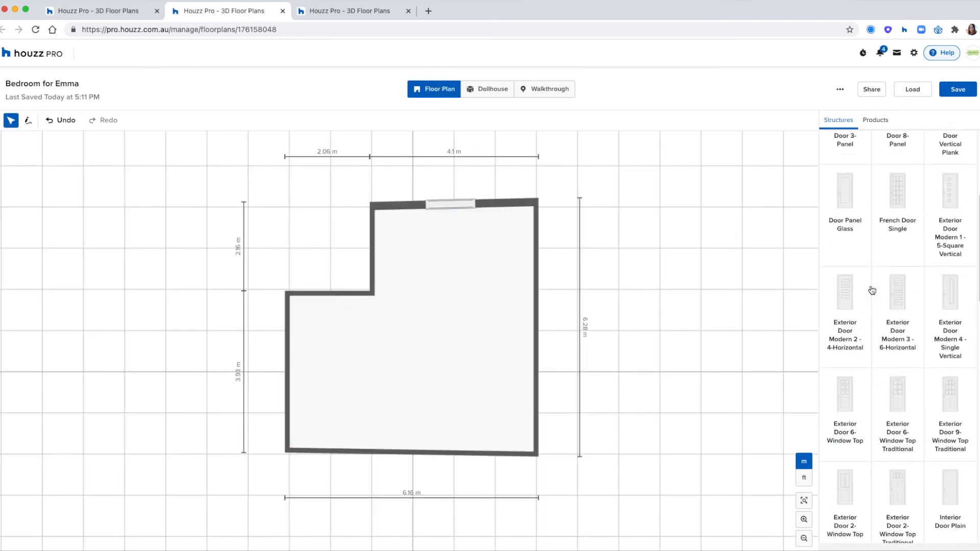
left_click(845, 301)
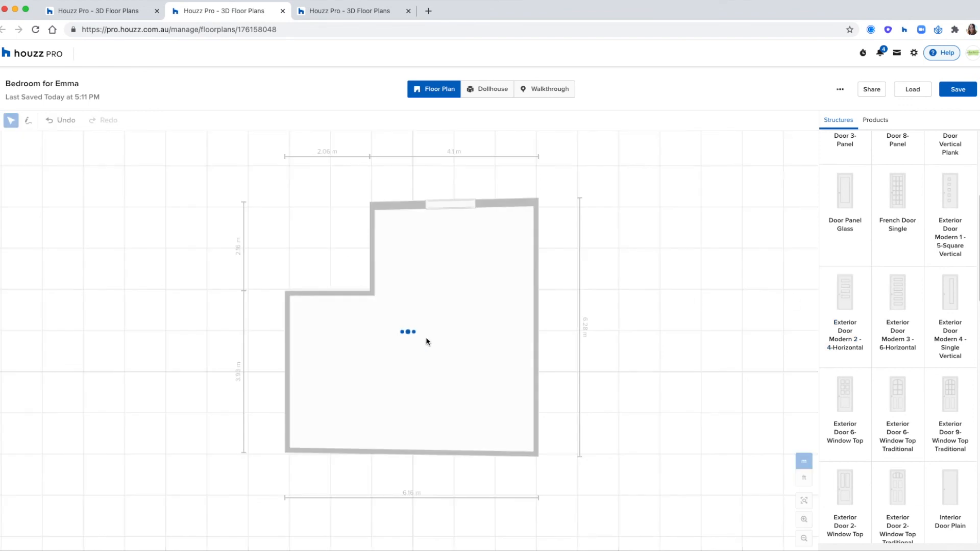
left_click(324, 304)
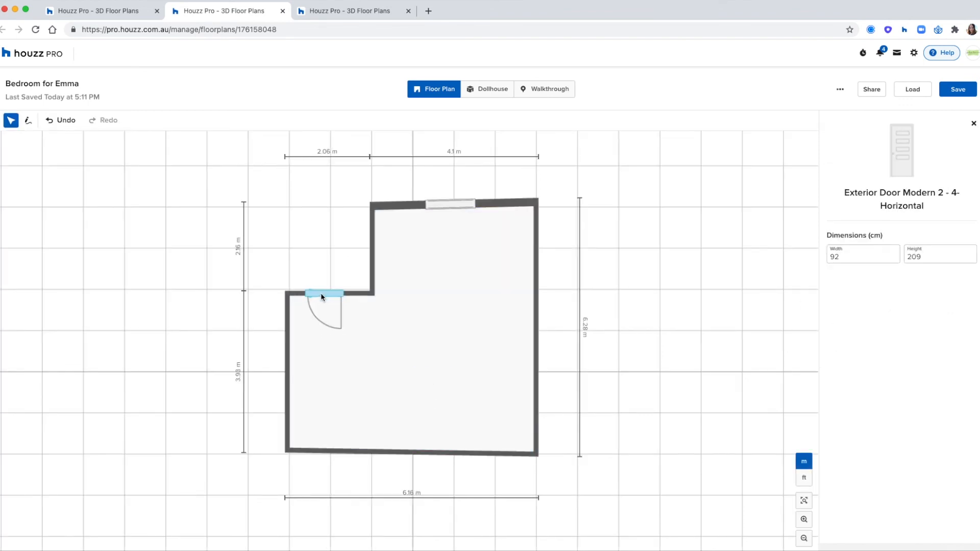
left_click(496, 89)
left_click_drag(665, 325, 565, 318)
left_click(438, 90)
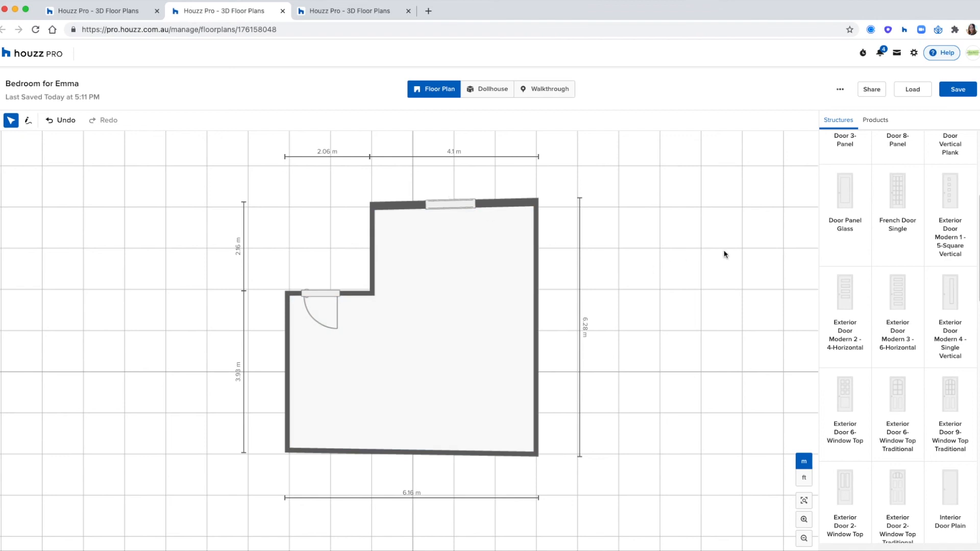
left_click(876, 120)
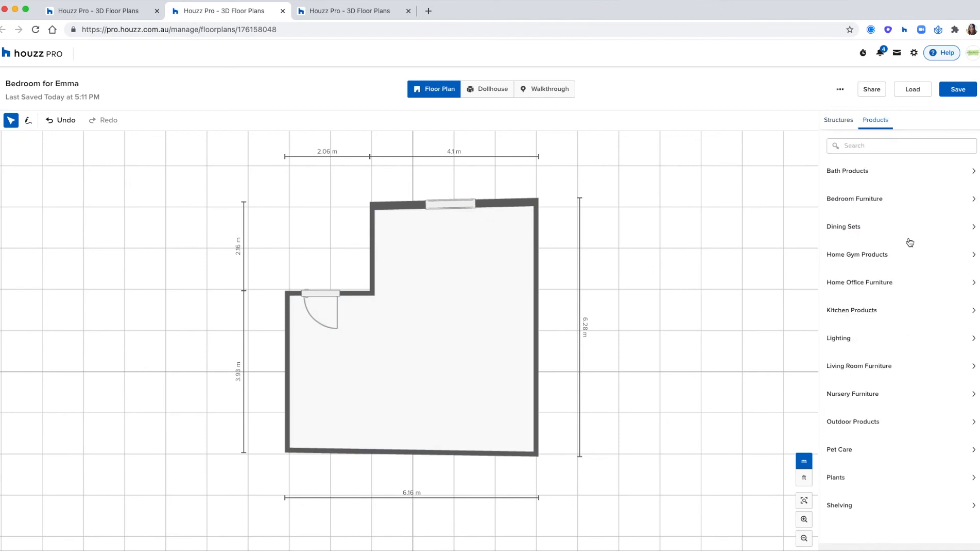
Add the Double Bed from Bedroom Furniture against the top wall, 200 cm wide
left_click(868, 199)
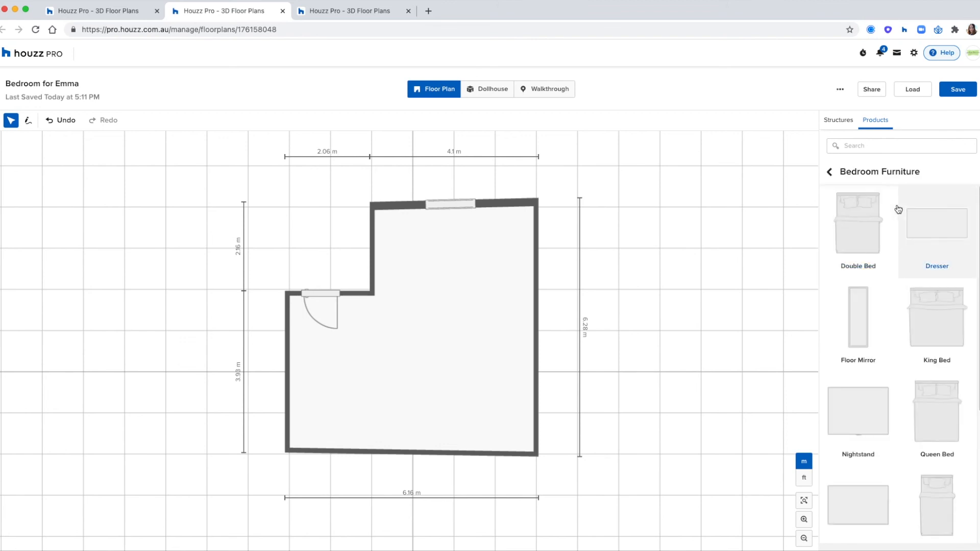
left_click(869, 225)
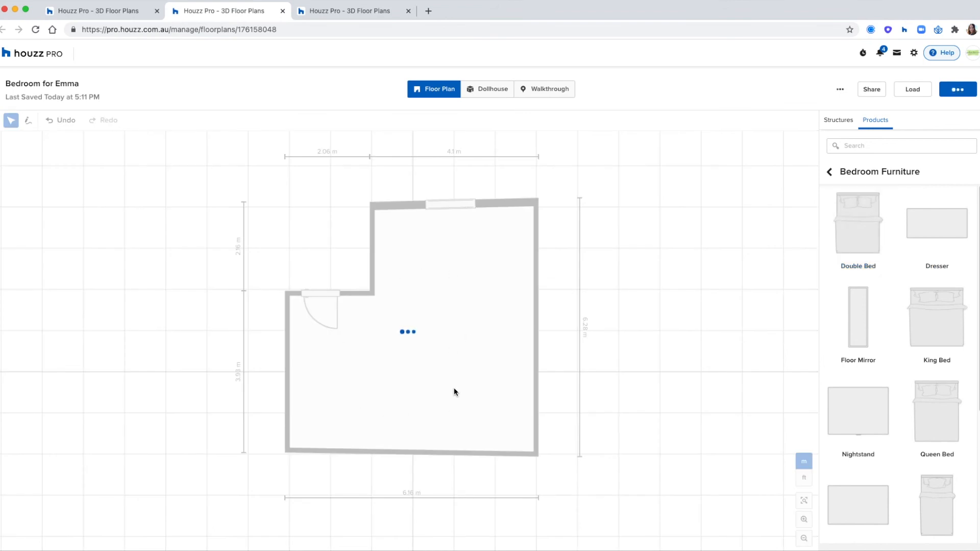
left_click_drag(418, 332, 464, 253)
double_click(833, 244)
type("2")
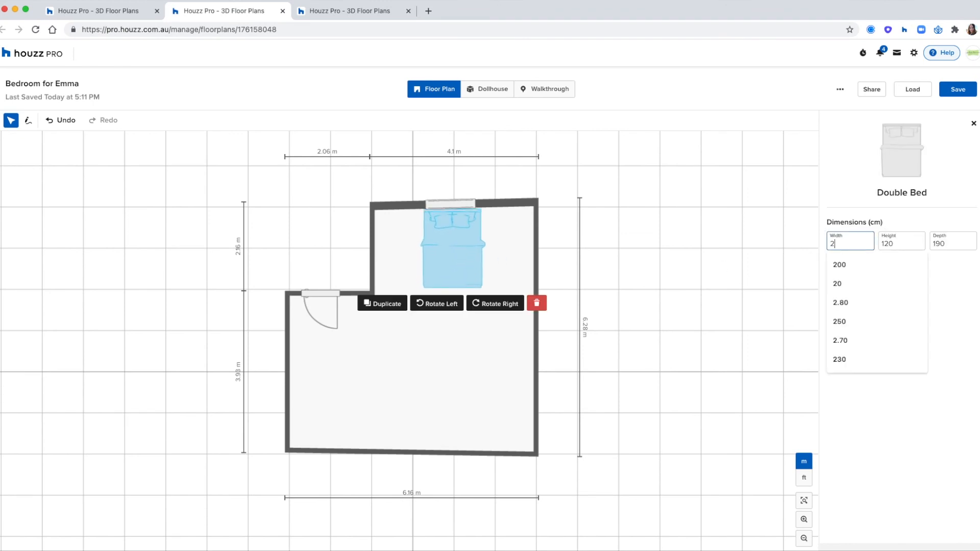
type("00")
left_click(697, 323)
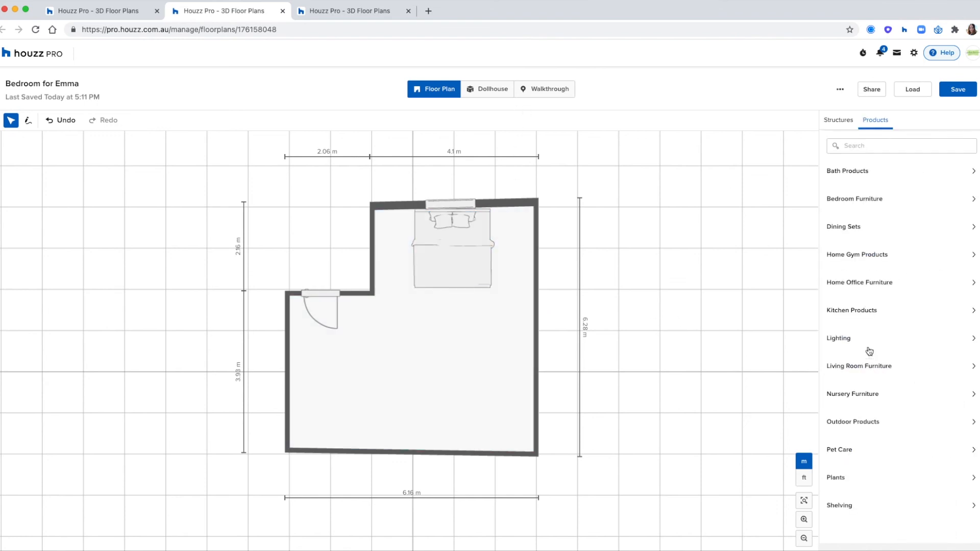
Add a 61 × 20 cm floating shelf from Shelving against the top wall beside the bed
left_click(863, 506)
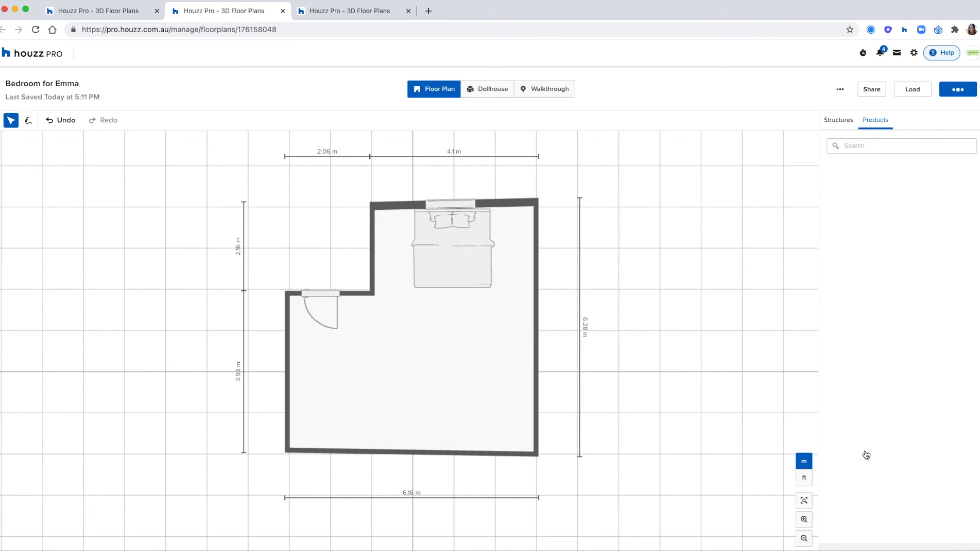
left_click_drag(873, 226, 373, 378)
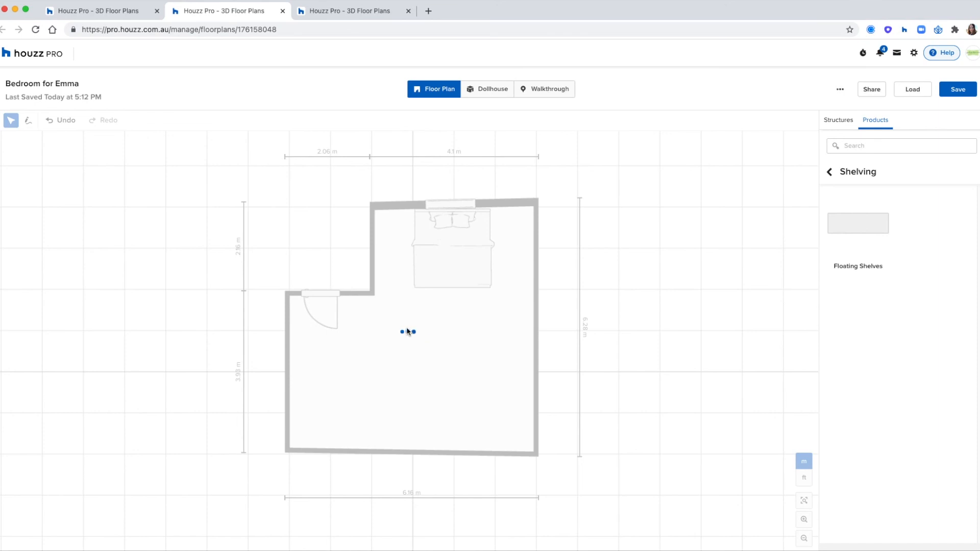
left_click_drag(406, 334, 395, 213)
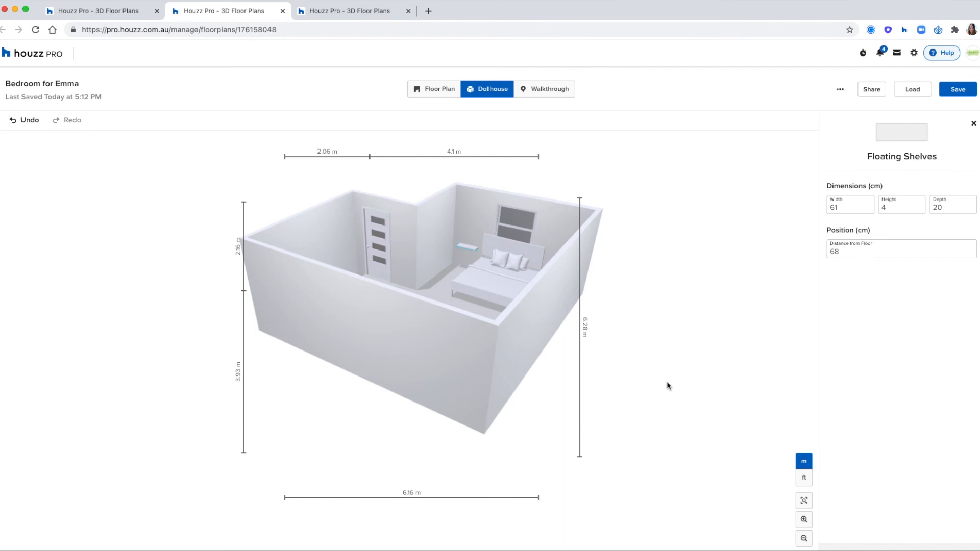
left_click(629, 356)
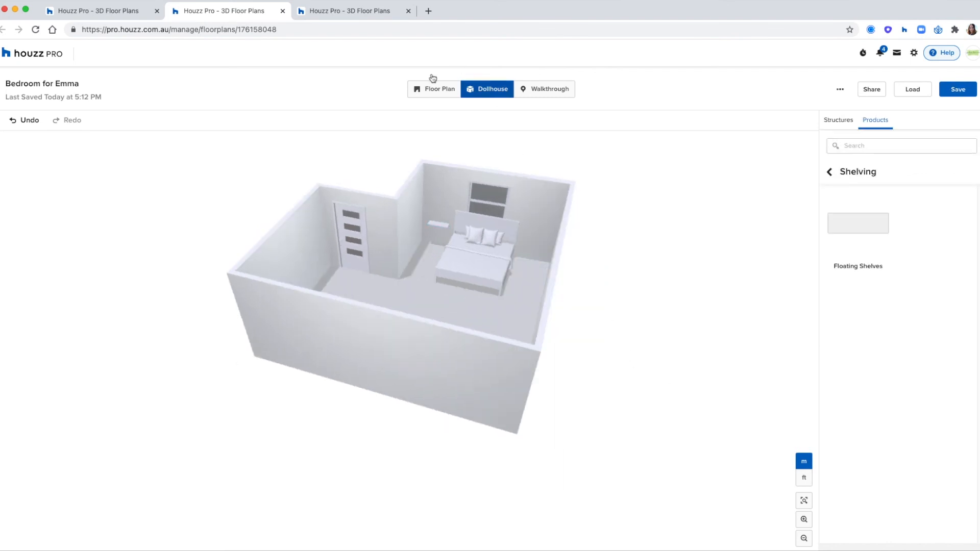
left_click(433, 92)
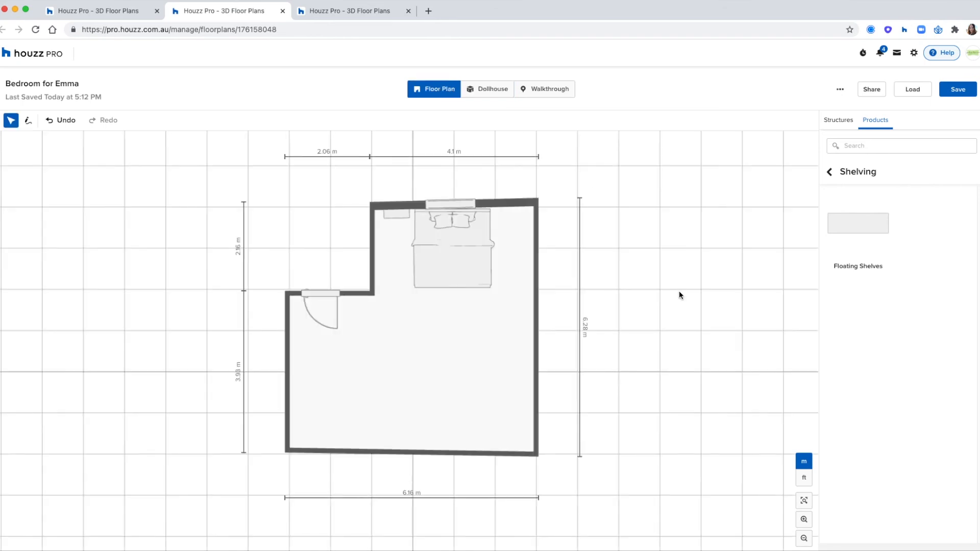
Give the bedroom floor wood plank flooring and select all the room's walls
left_click(473, 362)
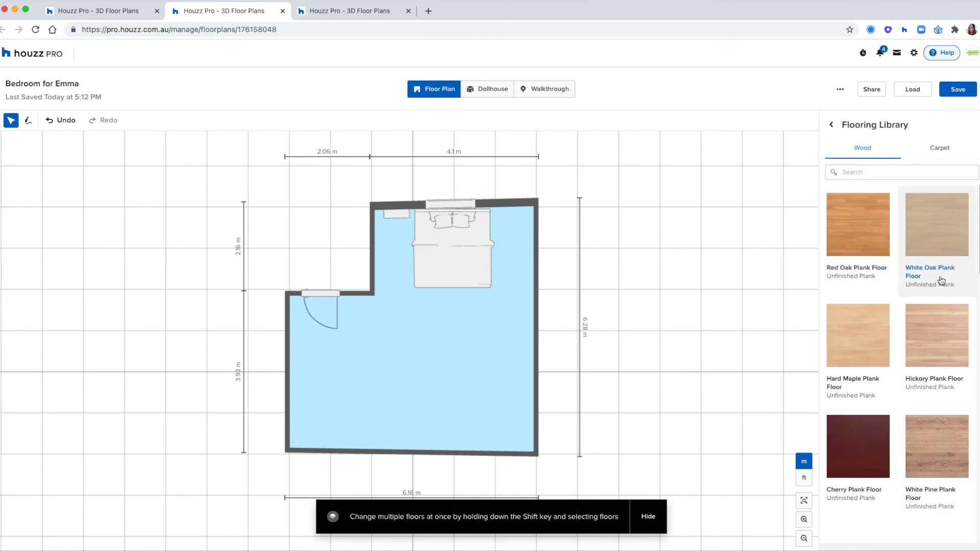
scroll(943, 296, "down", 4)
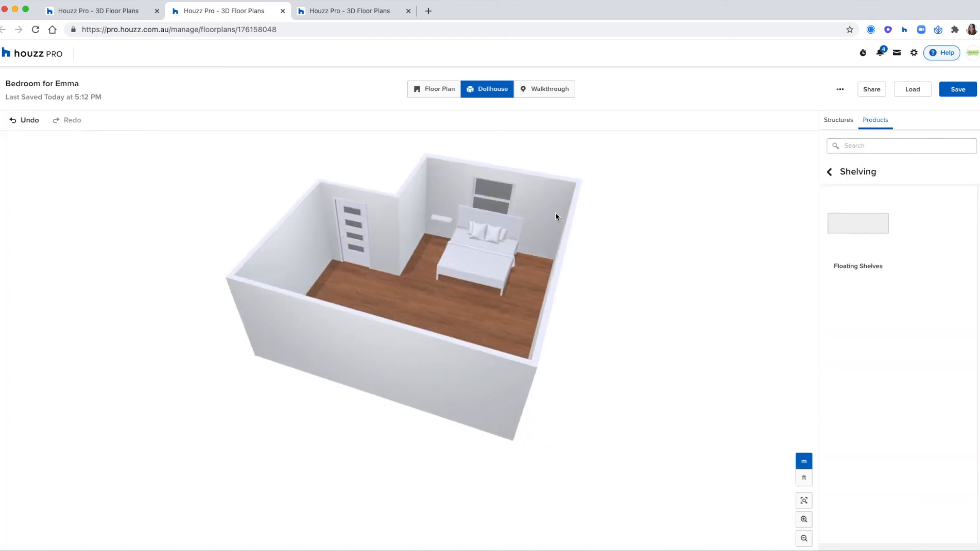
left_click(413, 207)
left_click(412, 215, "shift")
left_click(391, 227, "shift")
left_click(304, 247, "shift")
left_click_drag(193, 230, 342, 238)
left_click(449, 244, "shift")
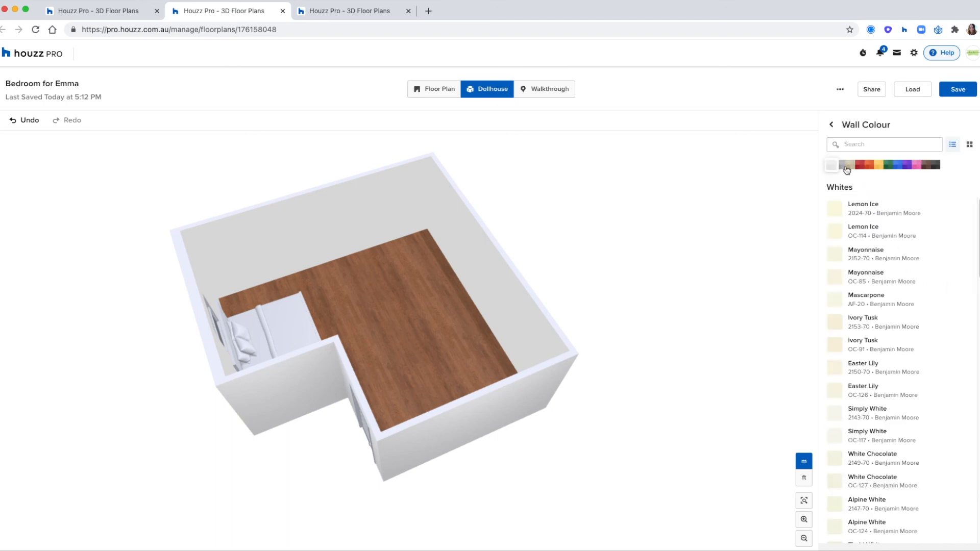
Paint the selected walls Cliffside Gray from the Greys palette
left_click(844, 166)
scroll(903, 285, "down", 4)
left_click(889, 353)
left_click_drag(694, 298, 525, 287)
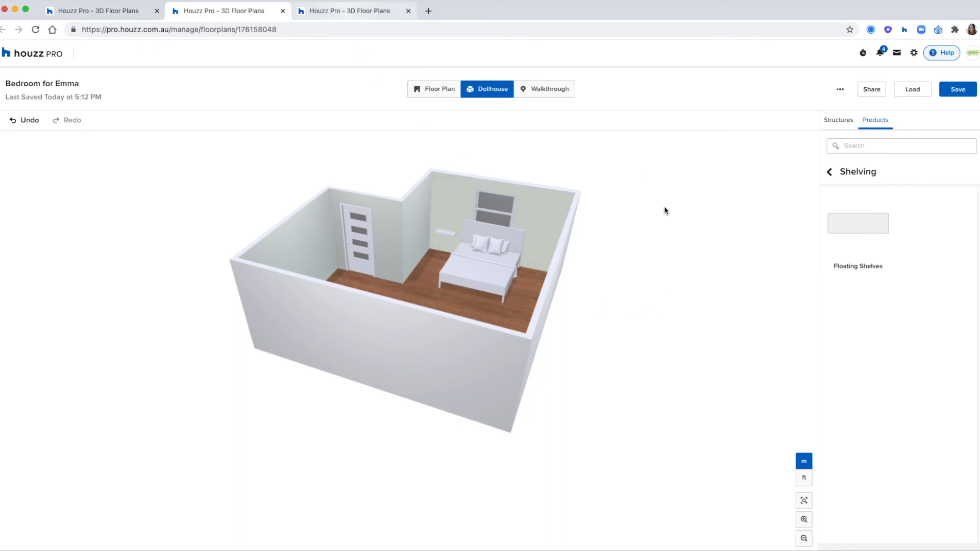
Bring the Strathfield Unit sample floor plan into view in the other tab
key("ctrl+Tab")
left_click_drag(632, 291, 622, 275)
scroll(596, 283, "down", 3)
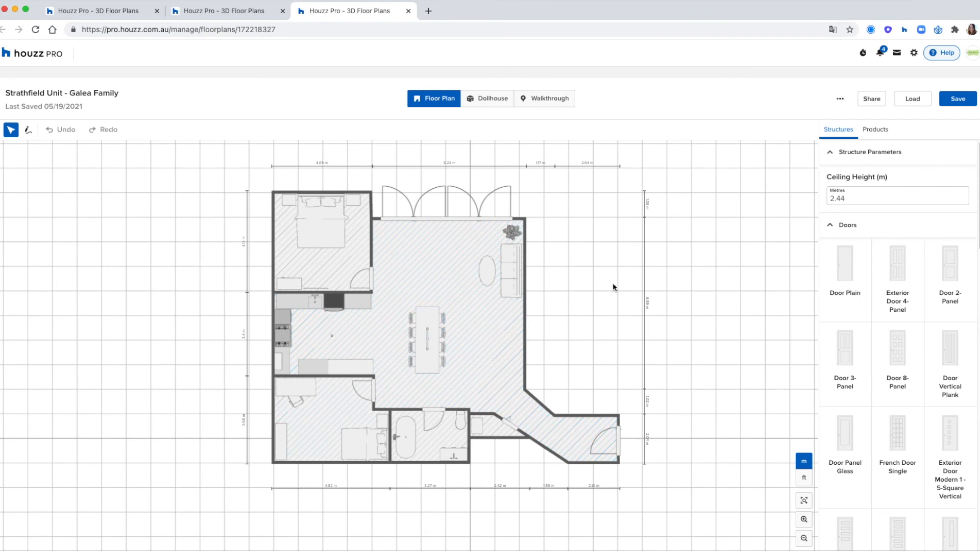
left_click_drag(613, 284, 626, 285)
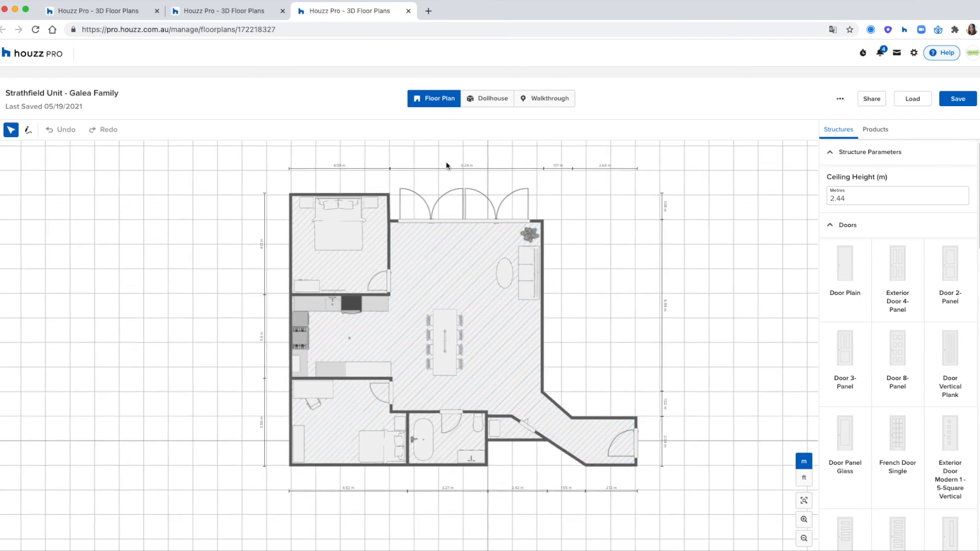
left_click(484, 97)
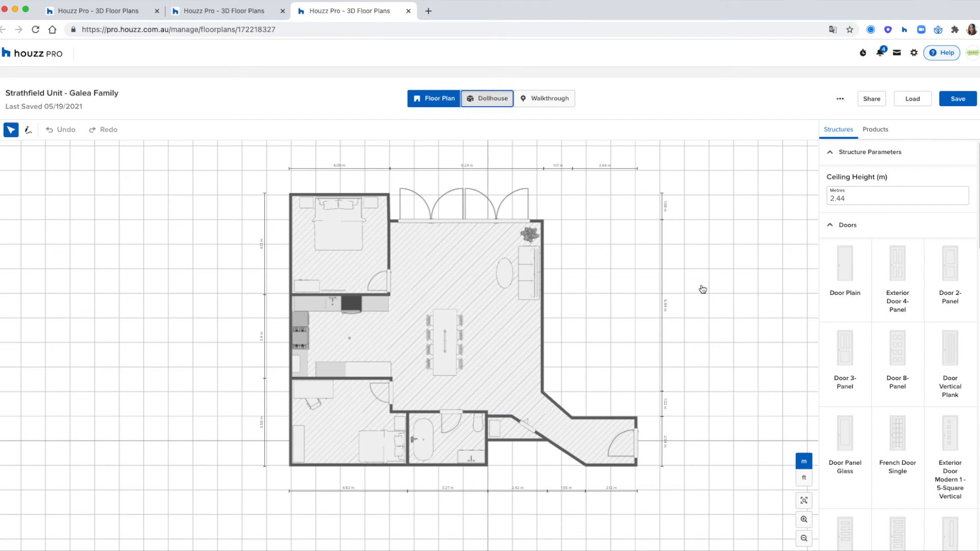
left_click(490, 105)
scroll(549, 317, "down", 3)
left_click_drag(630, 300, 605, 273)
left_click_drag(540, 279, 522, 257)
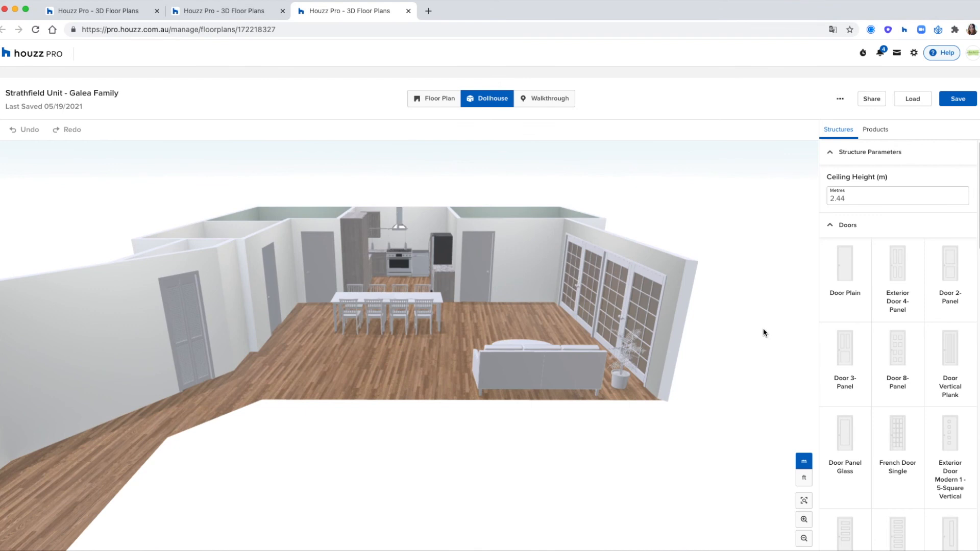
left_click(554, 100)
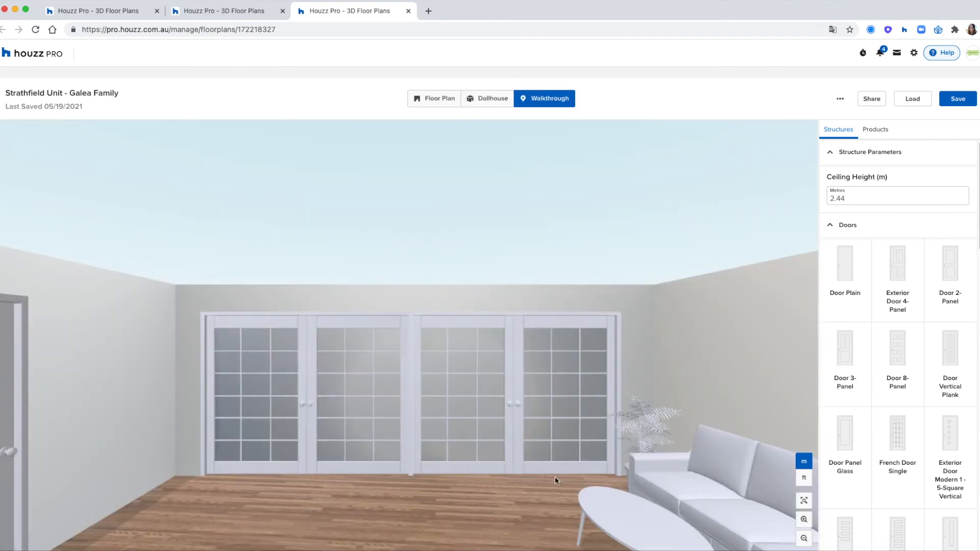
left_click_drag(528, 497, 420, 520)
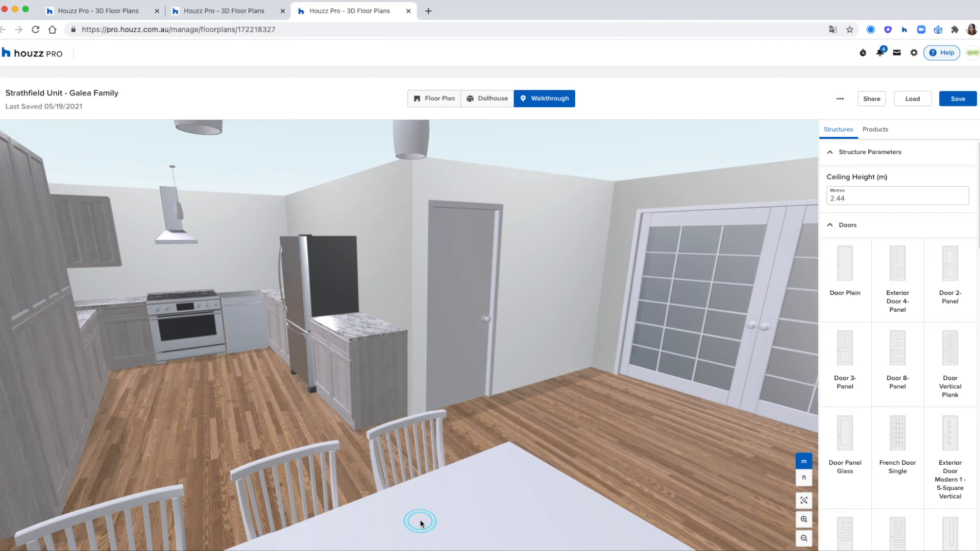
left_click(452, 104)
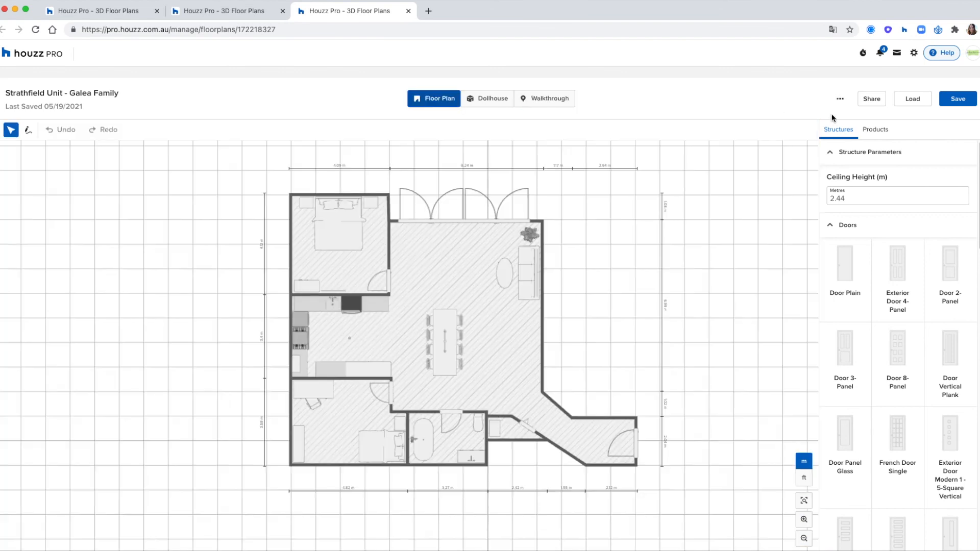
left_click(871, 99)
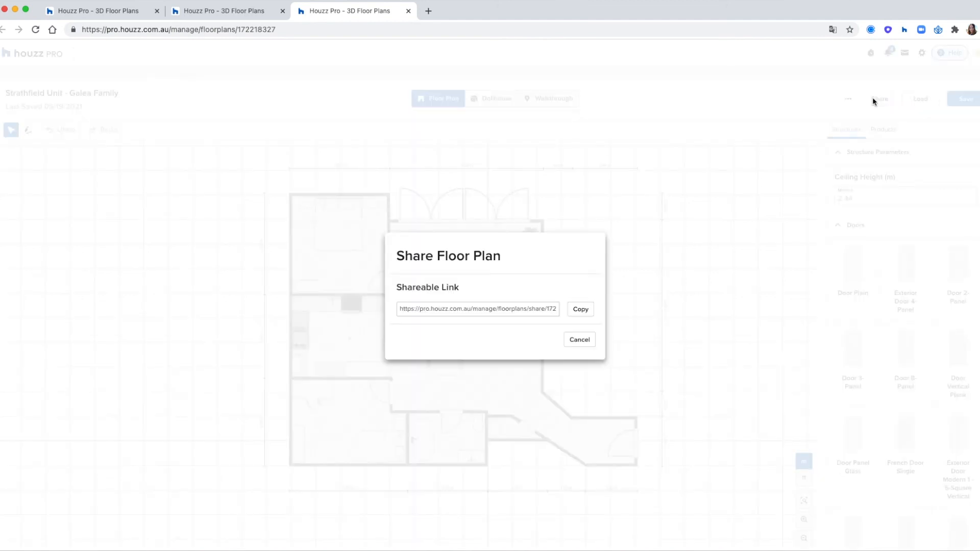
left_click(583, 310)
left_click(555, 313)
left_click(578, 340)
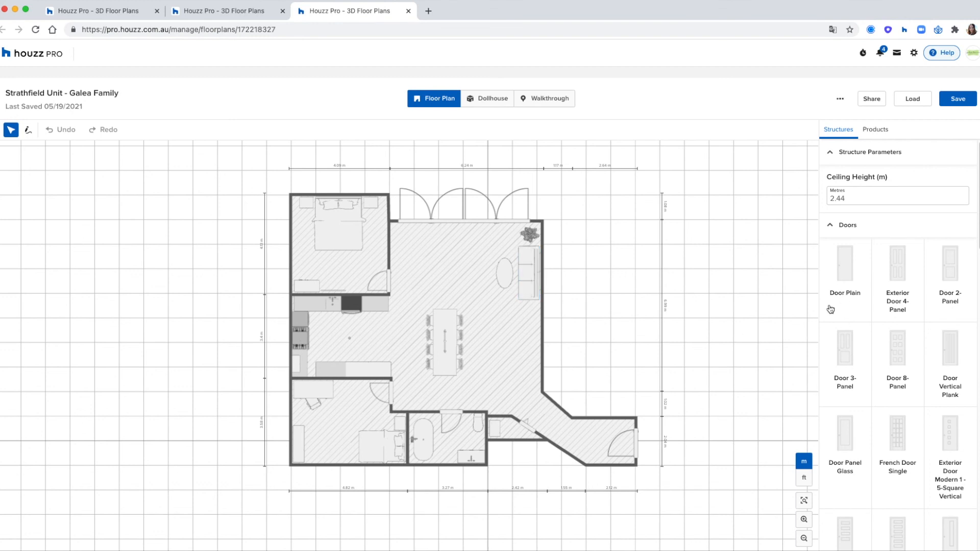
left_click(841, 100)
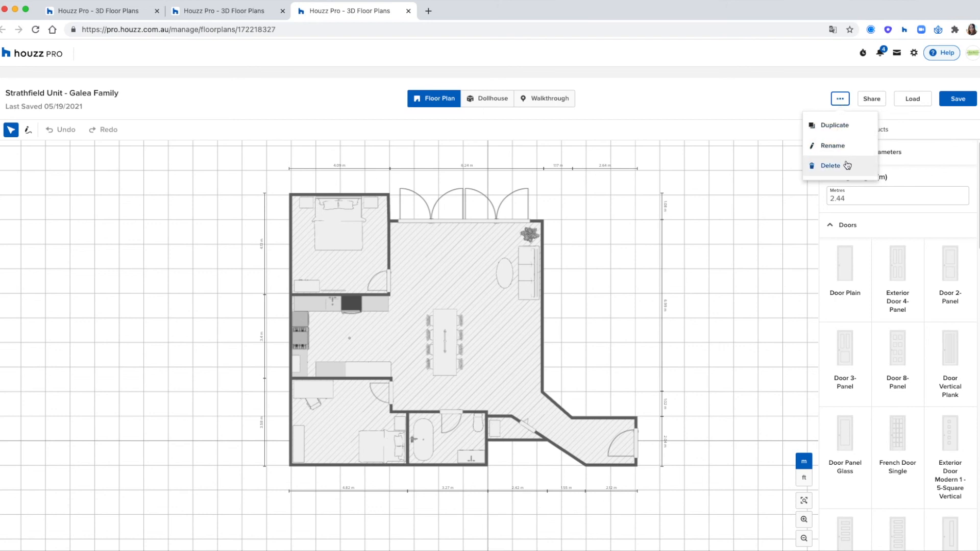
left_click(712, 98)
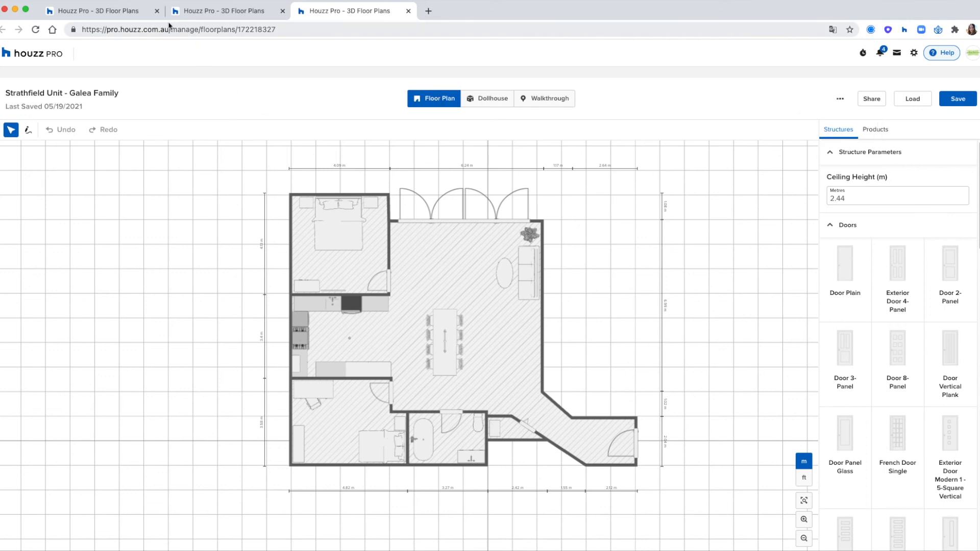
left_click(141, 16)
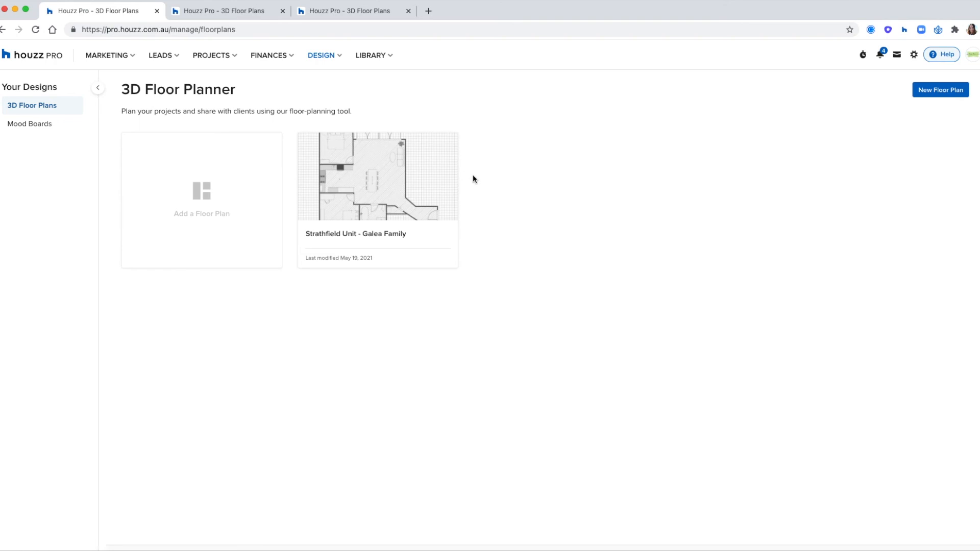
left_click(332, 18)
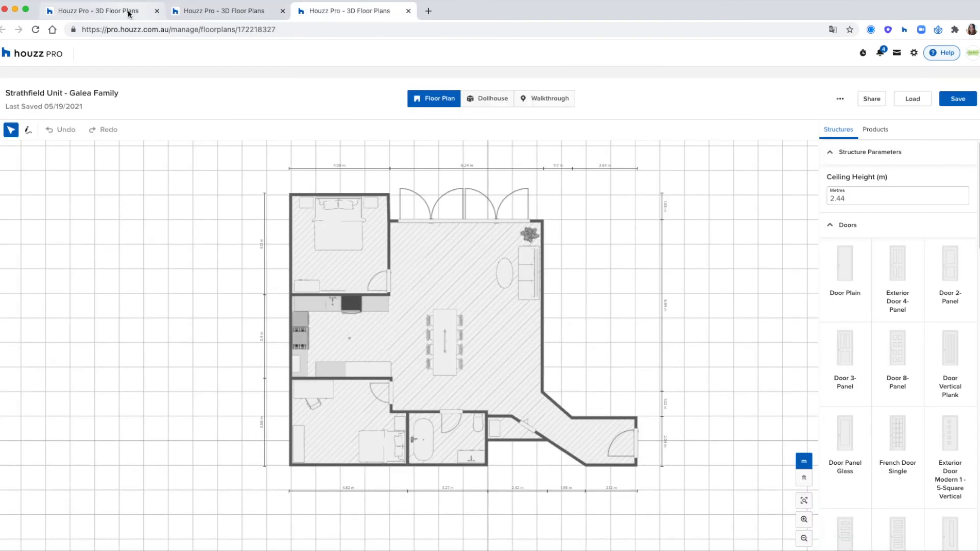
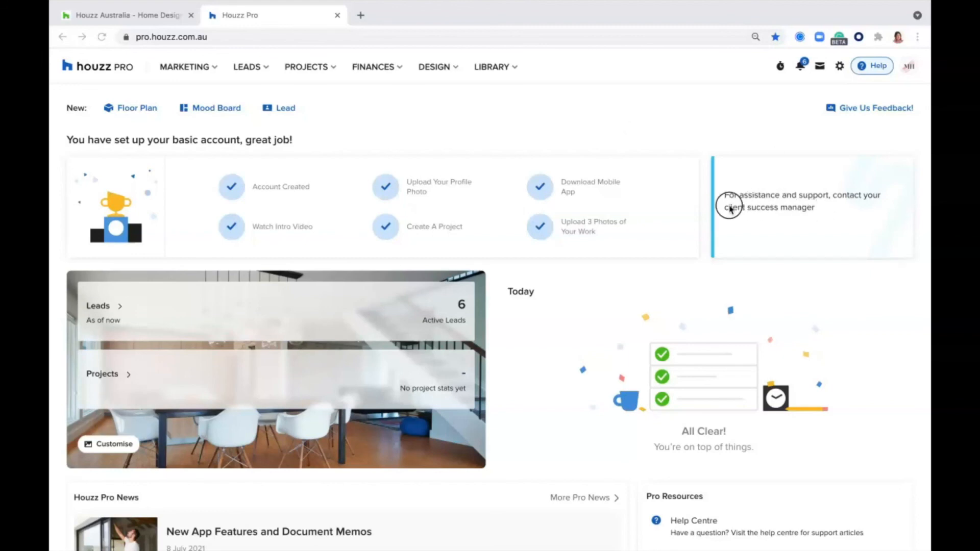
Read the client success manager support message, then open the support enquiry form from Help
left_click_drag(815, 207, 720, 196)
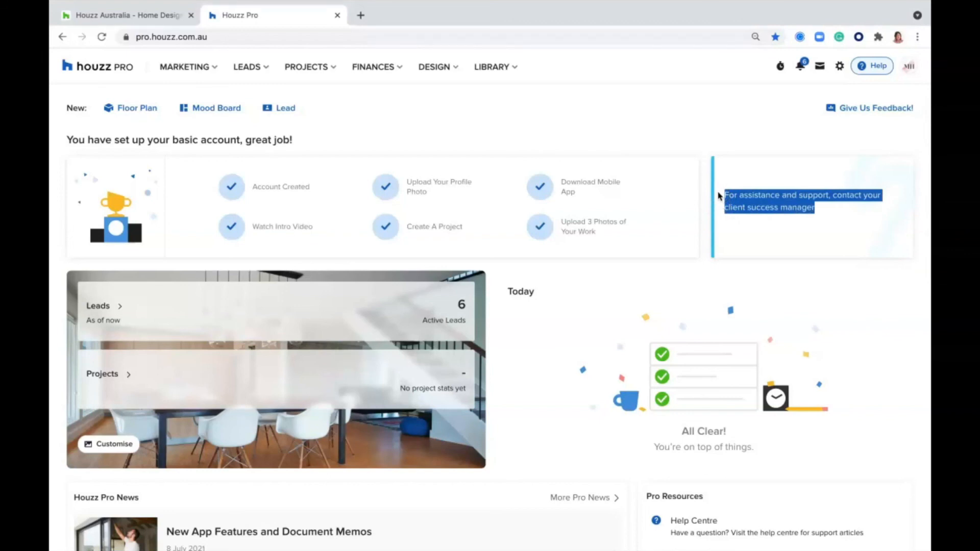
left_click(675, 105)
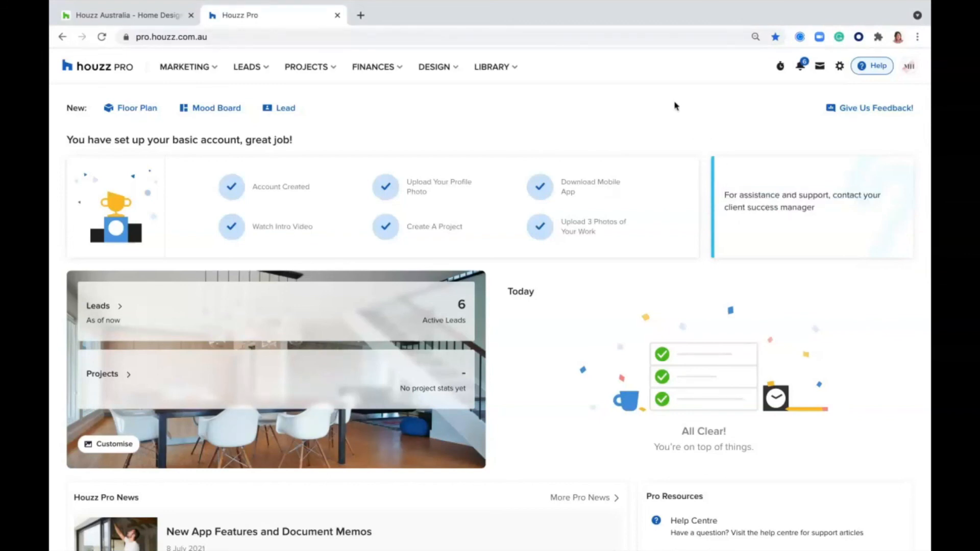
left_click(875, 67)
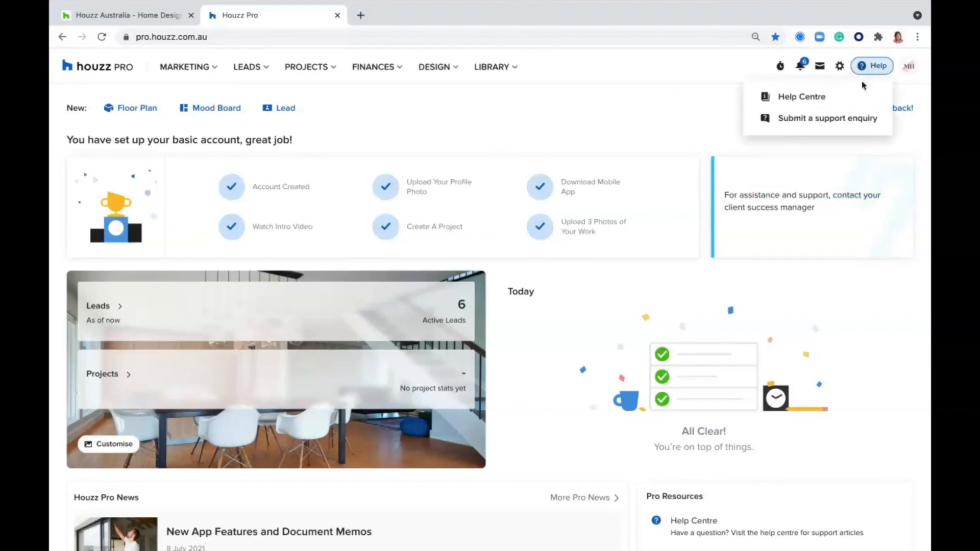
left_click(799, 121)
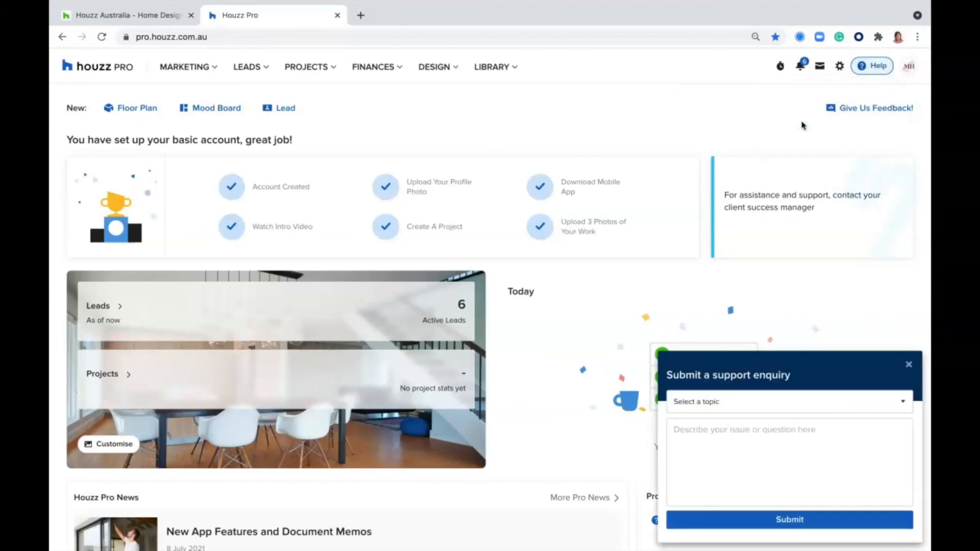
Set the enquiry topic to Mood Boards and place the cursor in the description field
left_click(746, 404)
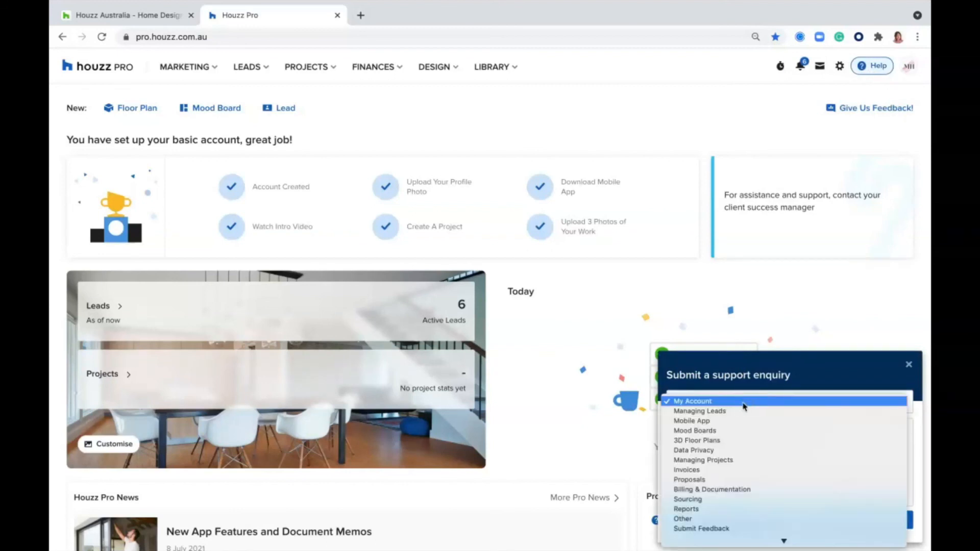
left_click(712, 429)
left_click(710, 438)
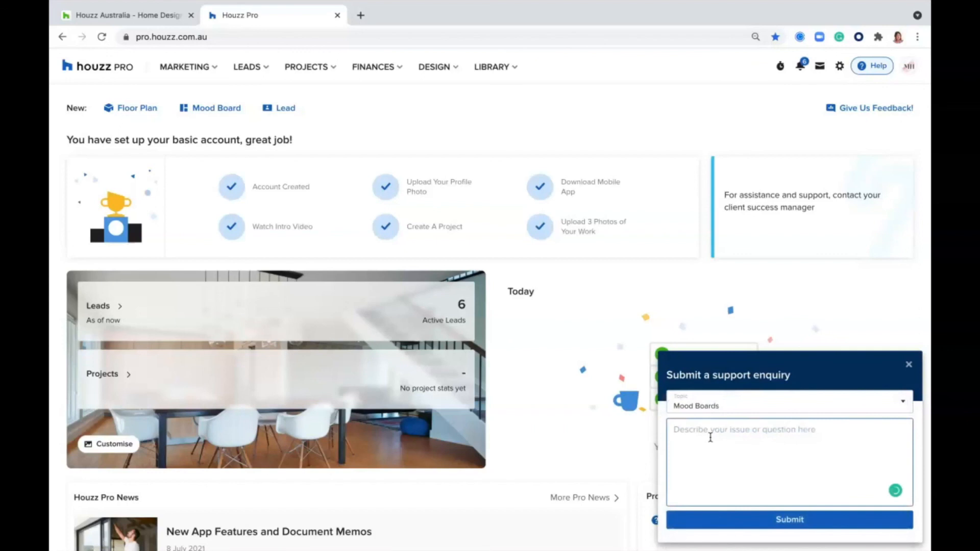